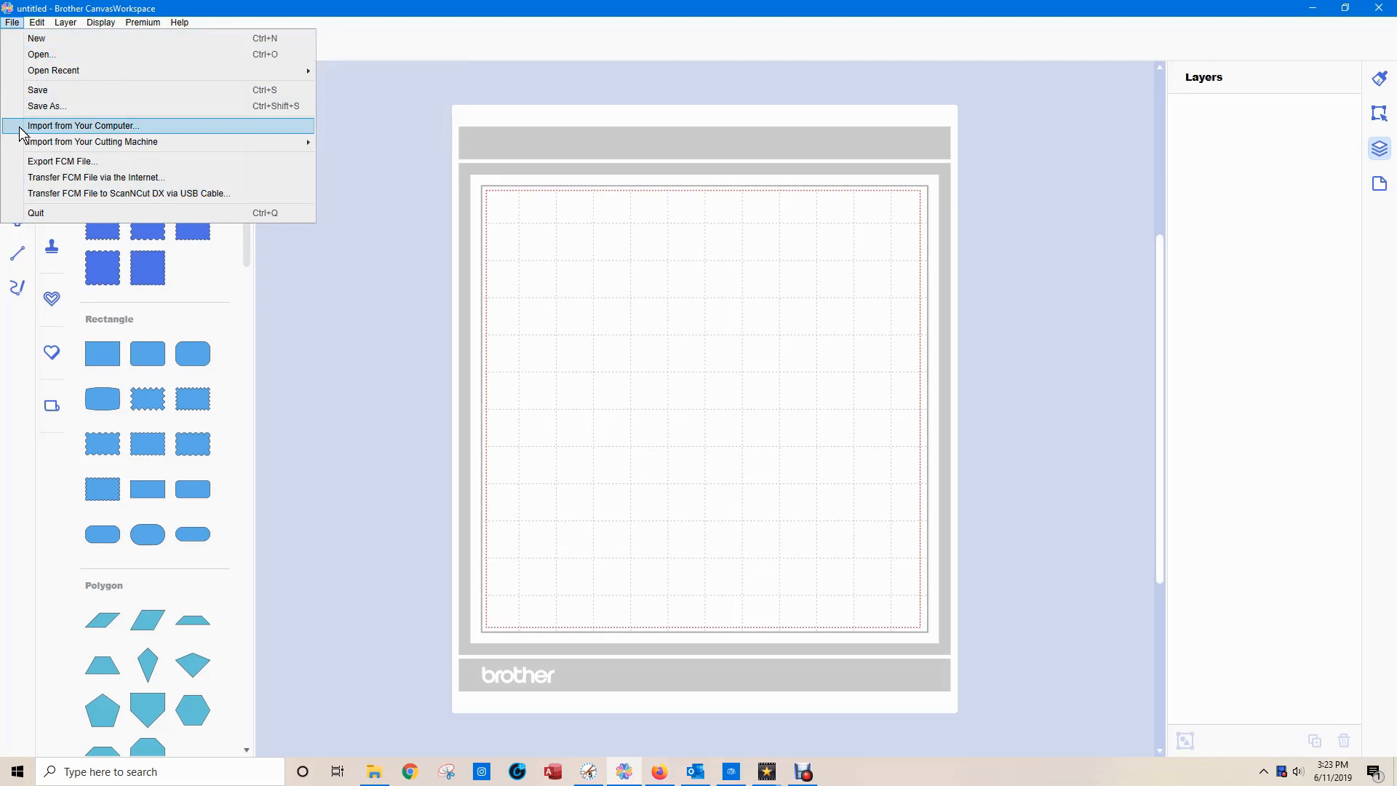
Import the Christmas quote design onto the mat from the computer's Desktop folder.
{"action": "left_click", "coordinate": [22, 130]}
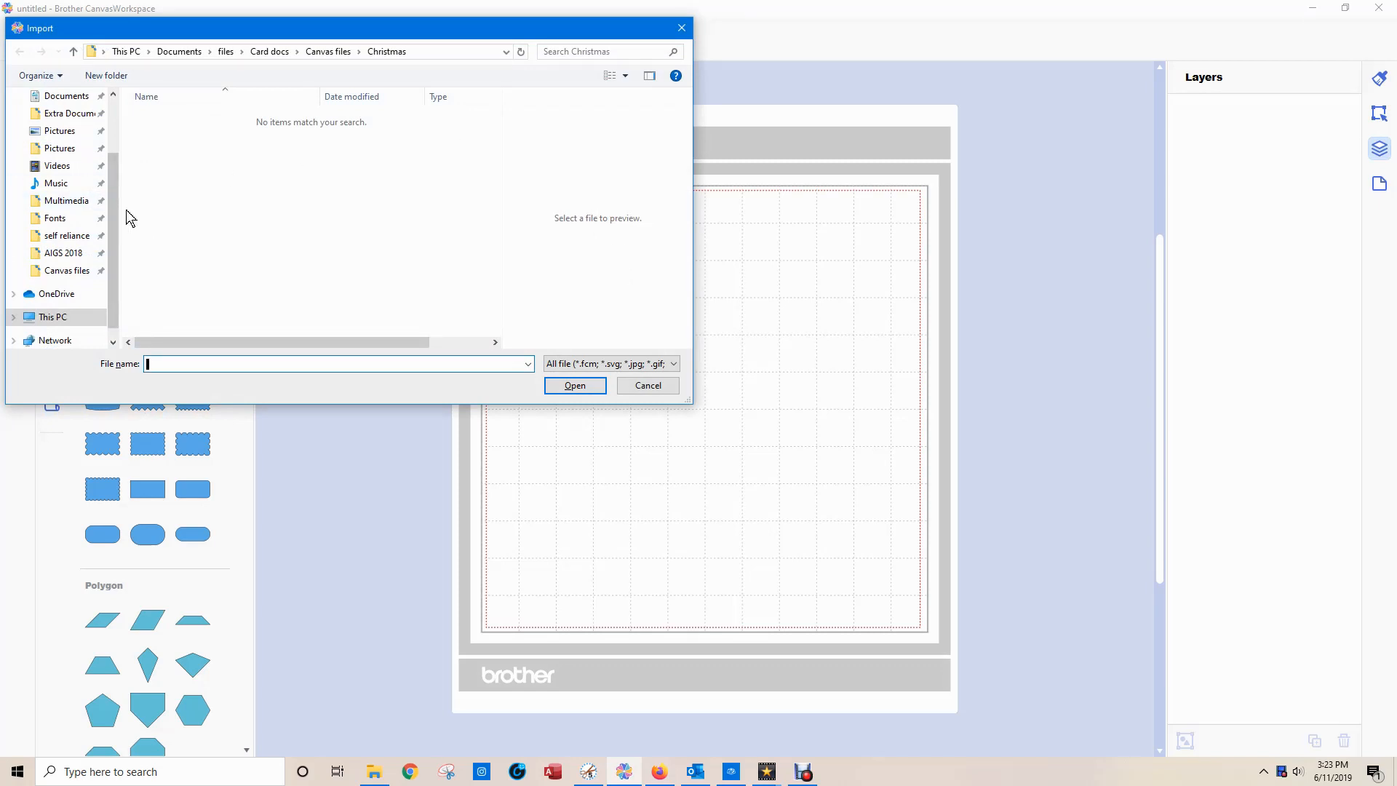
{"action": "scroll", "coordinate": [113, 218], "scroll_direction": "up", "scroll_amount": 2}
{"action": "left_click", "coordinate": [61, 126]}
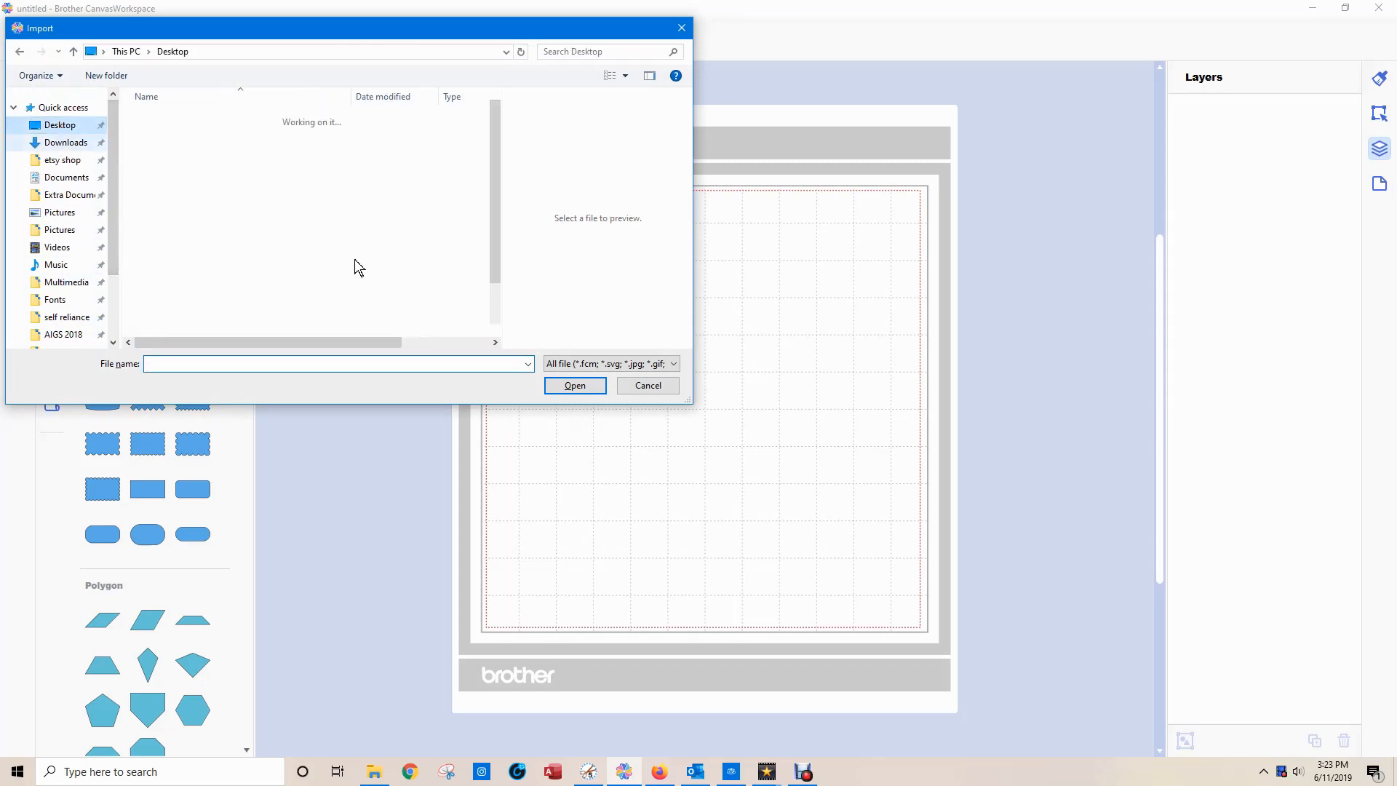
{"action": "scroll", "coordinate": [265, 275], "scroll_direction": "down", "scroll_amount": 1}
{"action": "double_click", "coordinate": [149, 331]}
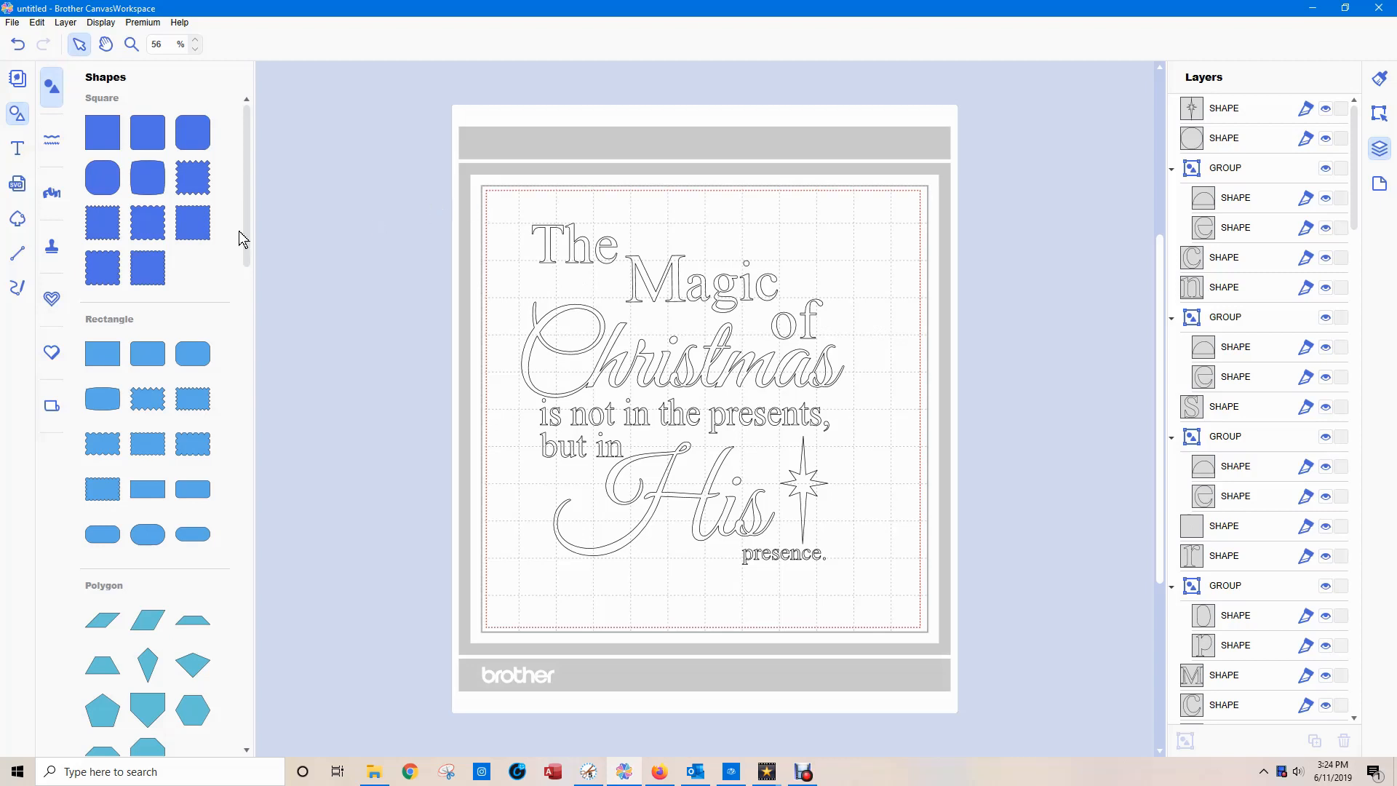
Add a plain square shape to the mat and set its width to 250 mm.
{"action": "left_click", "coordinate": [103, 132]}
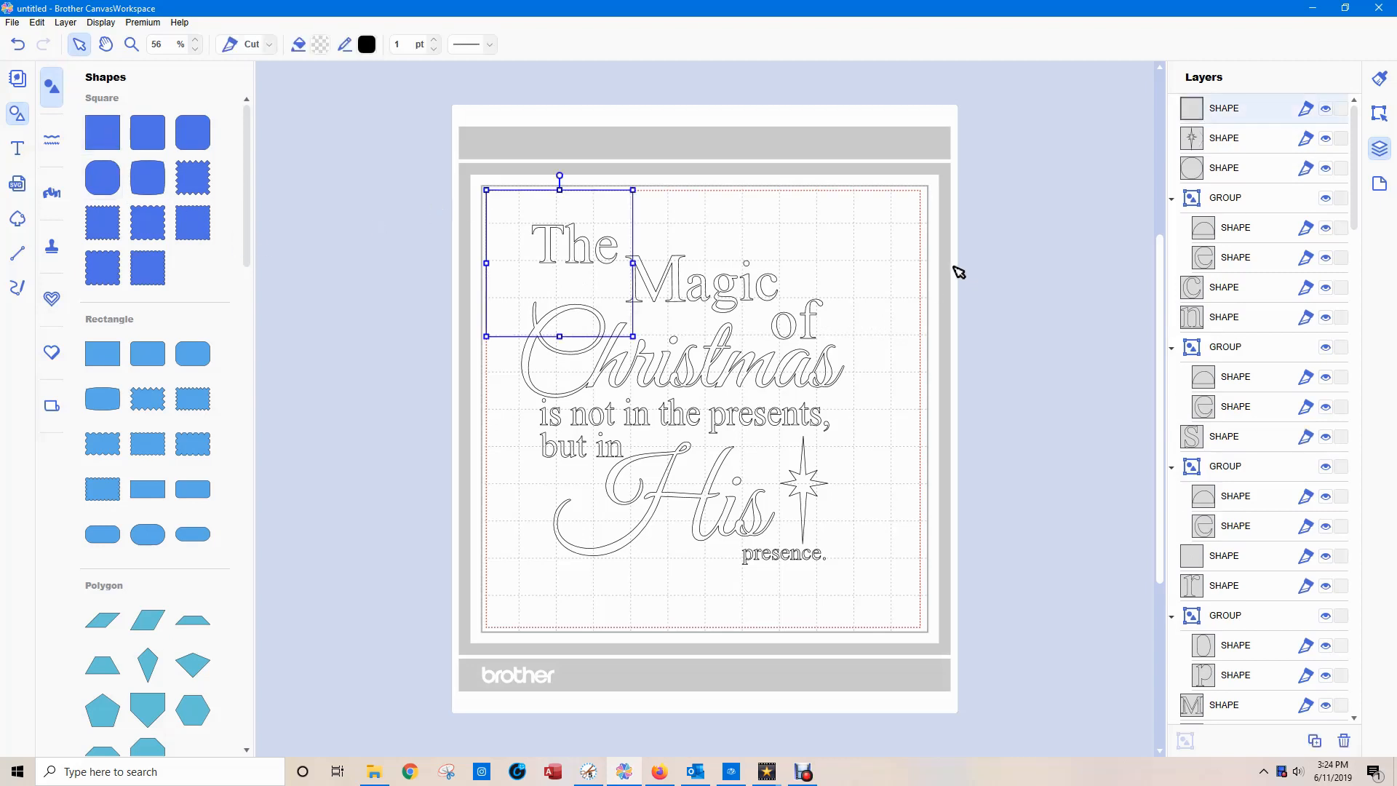
{"action": "left_click", "coordinate": [1379, 115]}
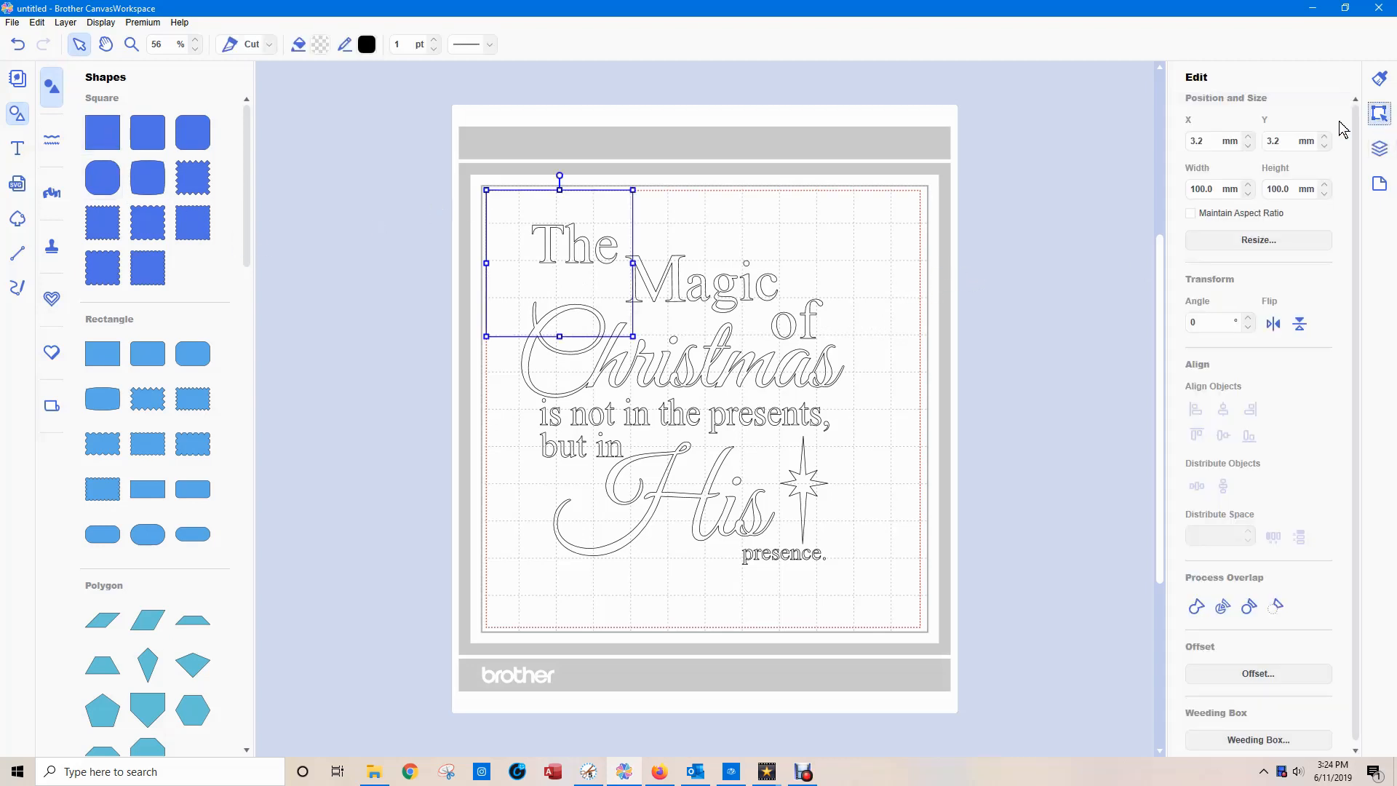
{"action": "left_click", "coordinate": [1212, 189]}
{"action": "double_click", "coordinate": [1212, 189]}
{"action": "type", "text": "250"}
{"action": "key", "text": "Return"}
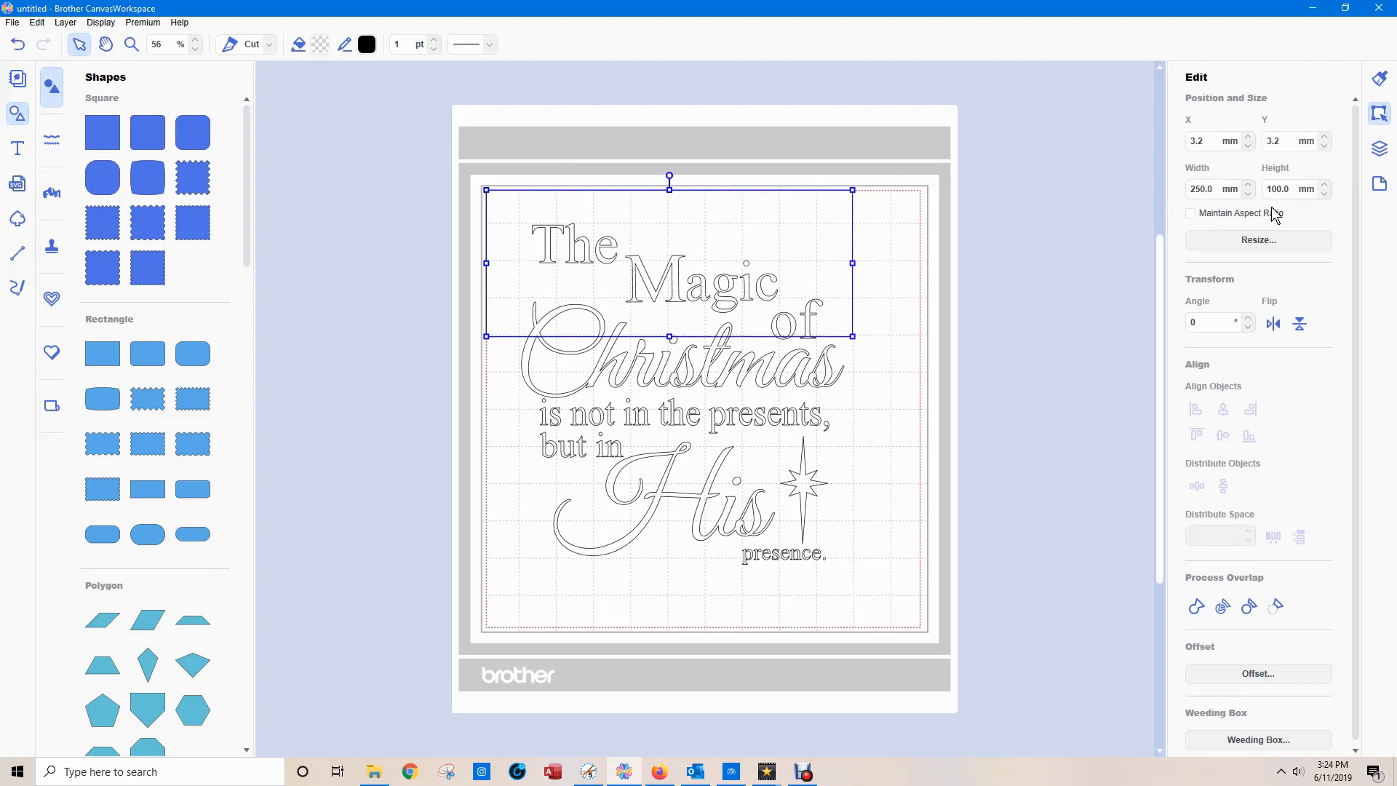
Set the square's height to 250 mm, then its width to 250 mm without maintaining the aspect ratio.
{"action": "left_click", "coordinate": [1190, 213]}
{"action": "double_click", "coordinate": [1277, 189]}
{"action": "type", "text": "250"}
{"action": "key", "text": "Return"}
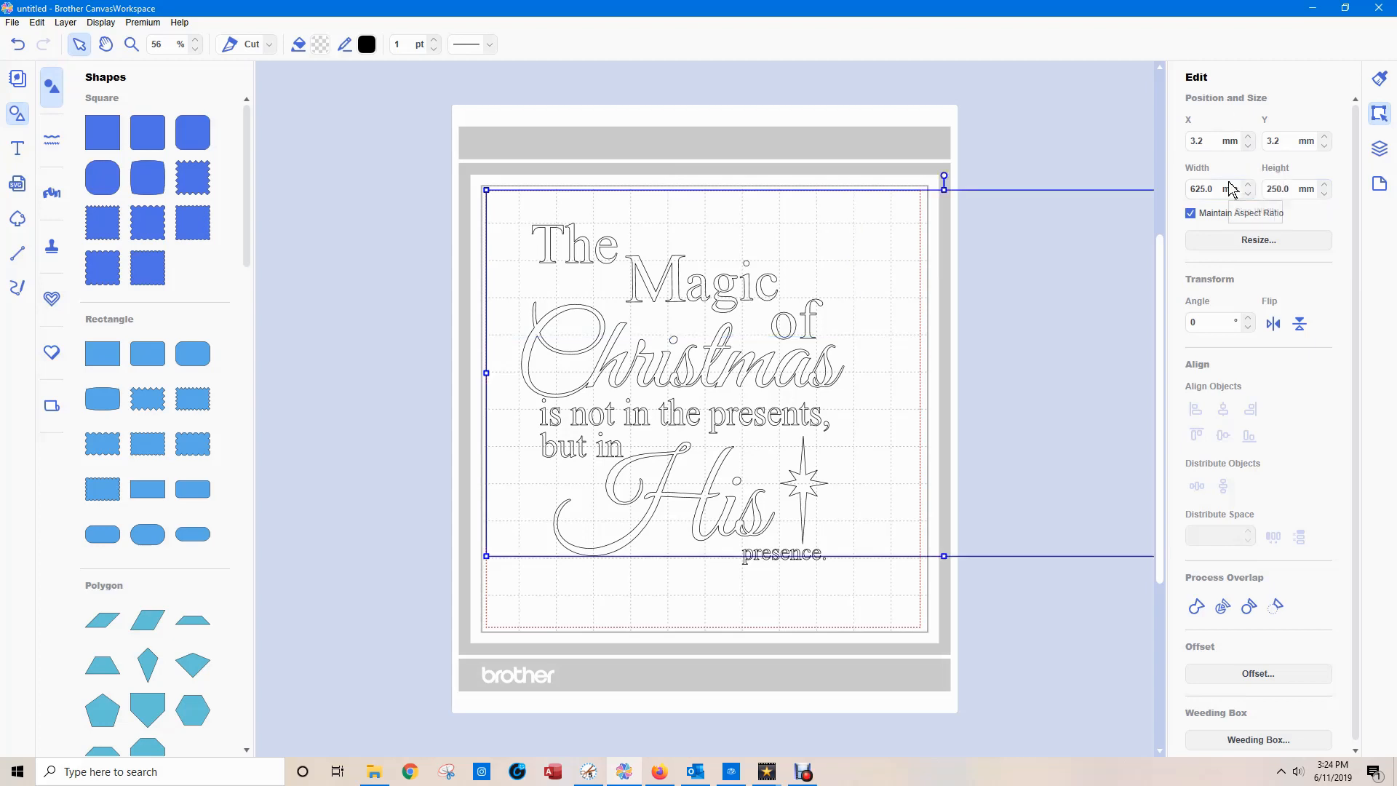
{"action": "left_click", "coordinate": [1191, 213]}
{"action": "left_click_drag", "start_coordinate": [1214, 189], "coordinate": [1107, 184]}
{"action": "type", "text": "250"}
{"action": "key", "text": "Return"}
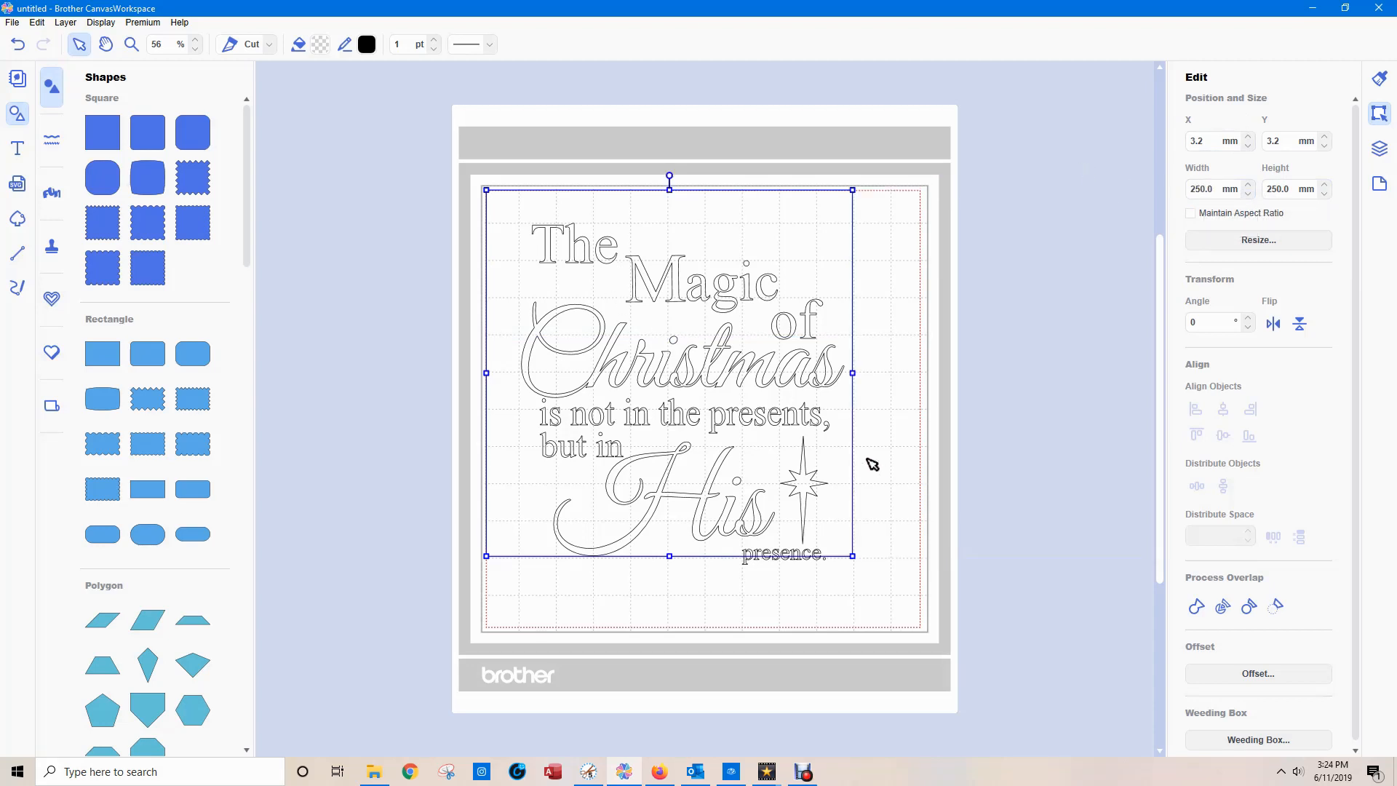
{"action": "left_click", "coordinate": [1108, 466]}
{"action": "left_click_drag", "start_coordinate": [439, 194], "coordinate": [844, 568]}
{"action": "left_click_drag", "start_coordinate": [844, 504], "coordinate": [922, 521]}
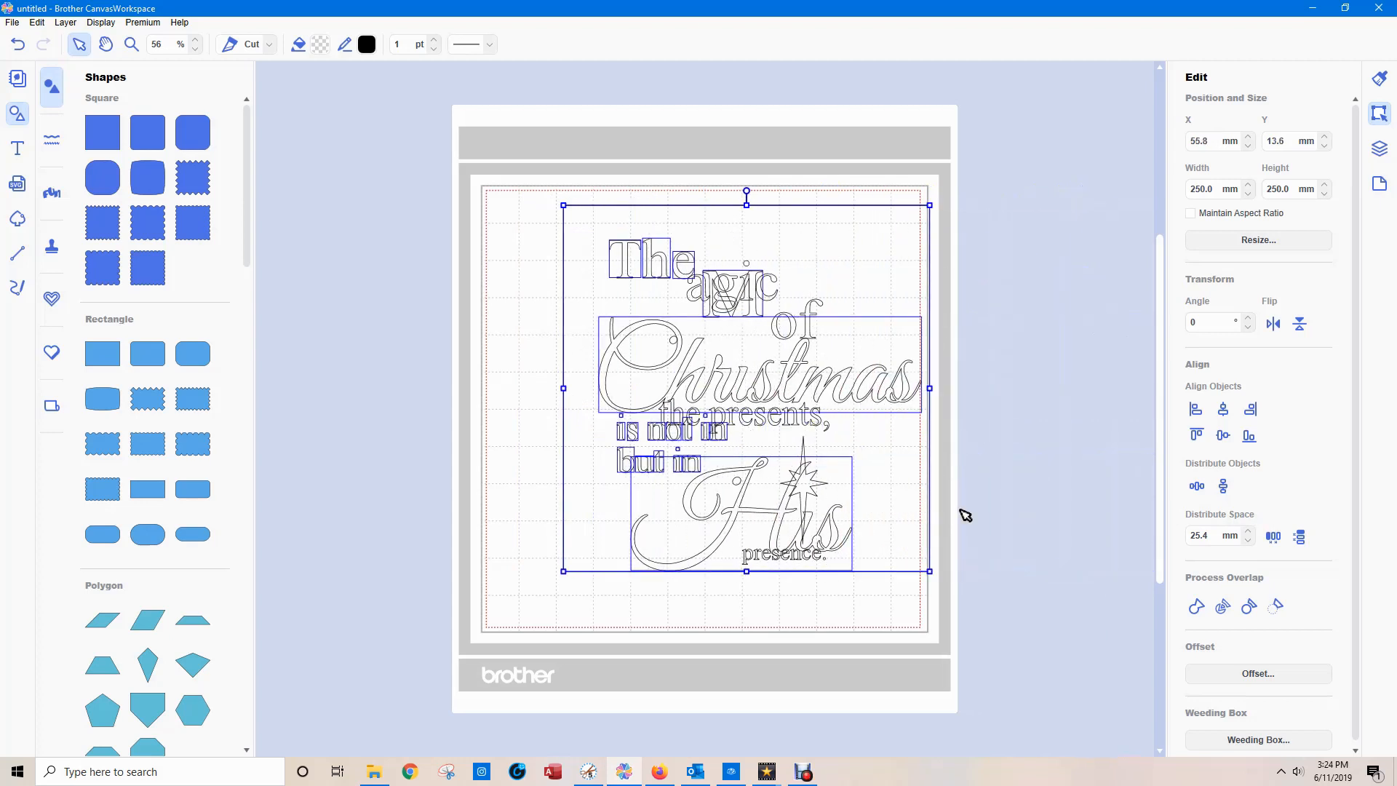
{"action": "left_click", "coordinate": [966, 515]}
Move the square aside off the mat and scale the whole quote down slightly from its lower-right corner.
{"action": "left_click", "coordinate": [848, 480]}
{"action": "left_click_drag", "start_coordinate": [848, 480], "coordinate": [1383, 451]}
{"action": "left_click_drag", "start_coordinate": [528, 193], "coordinate": [935, 624]}
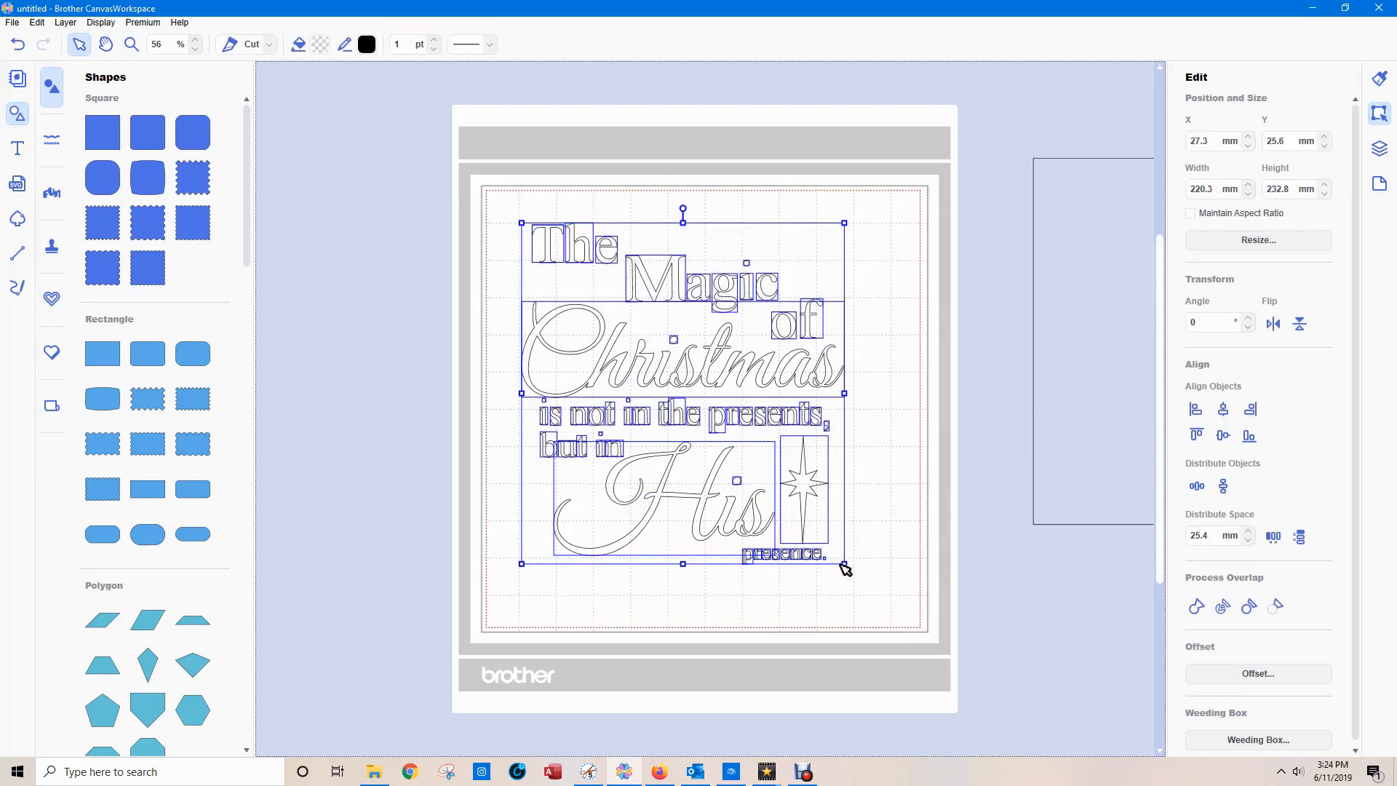
{"action": "left_click_drag", "start_coordinate": [844, 564], "coordinate": [807, 524]}
Move the square back around the quote and set its X and Y position to 0 mm.
{"action": "left_click_drag", "start_coordinate": [1088, 478], "coordinate": [536, 508]}
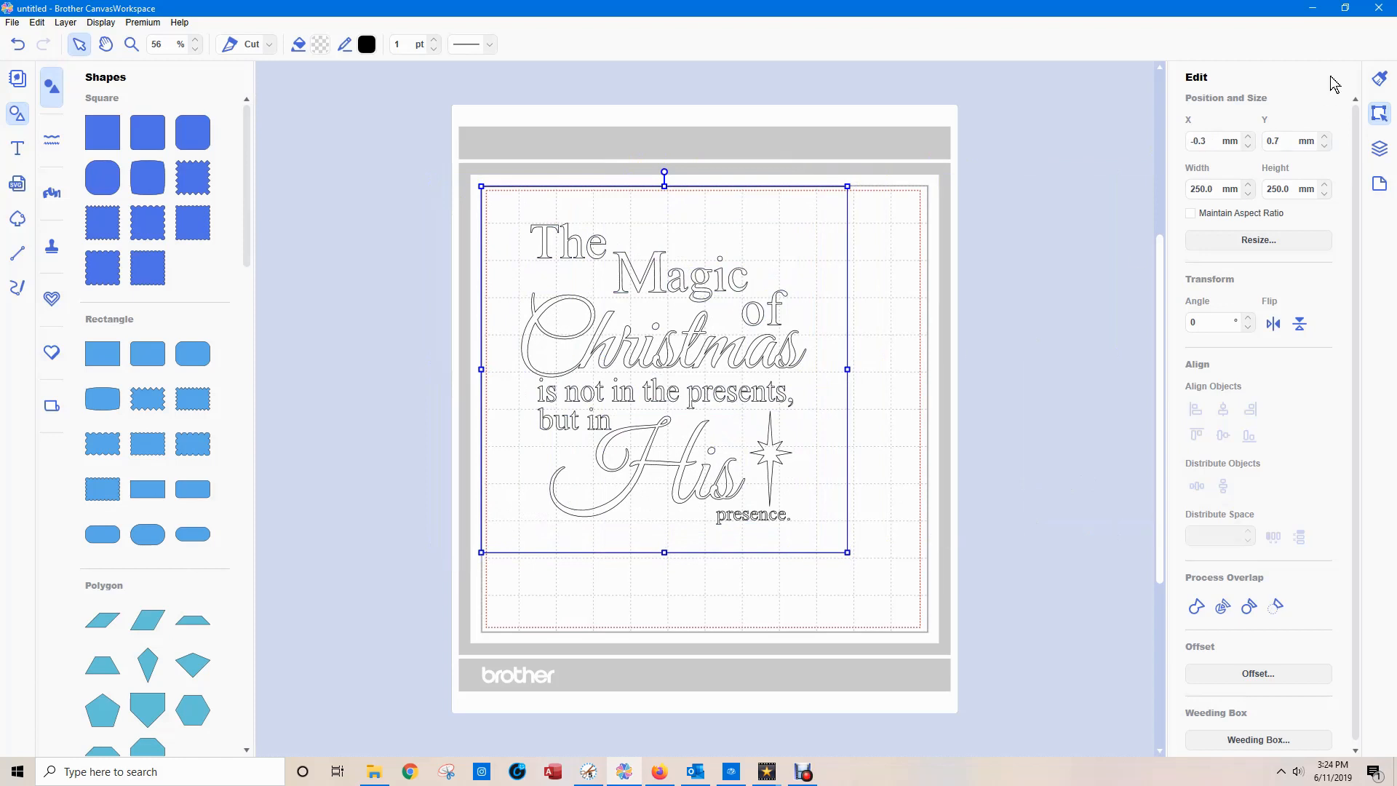
{"action": "left_click", "coordinate": [1200, 141]}
{"action": "key", "text": "Return"}
{"action": "left_click", "coordinate": [1284, 141]}
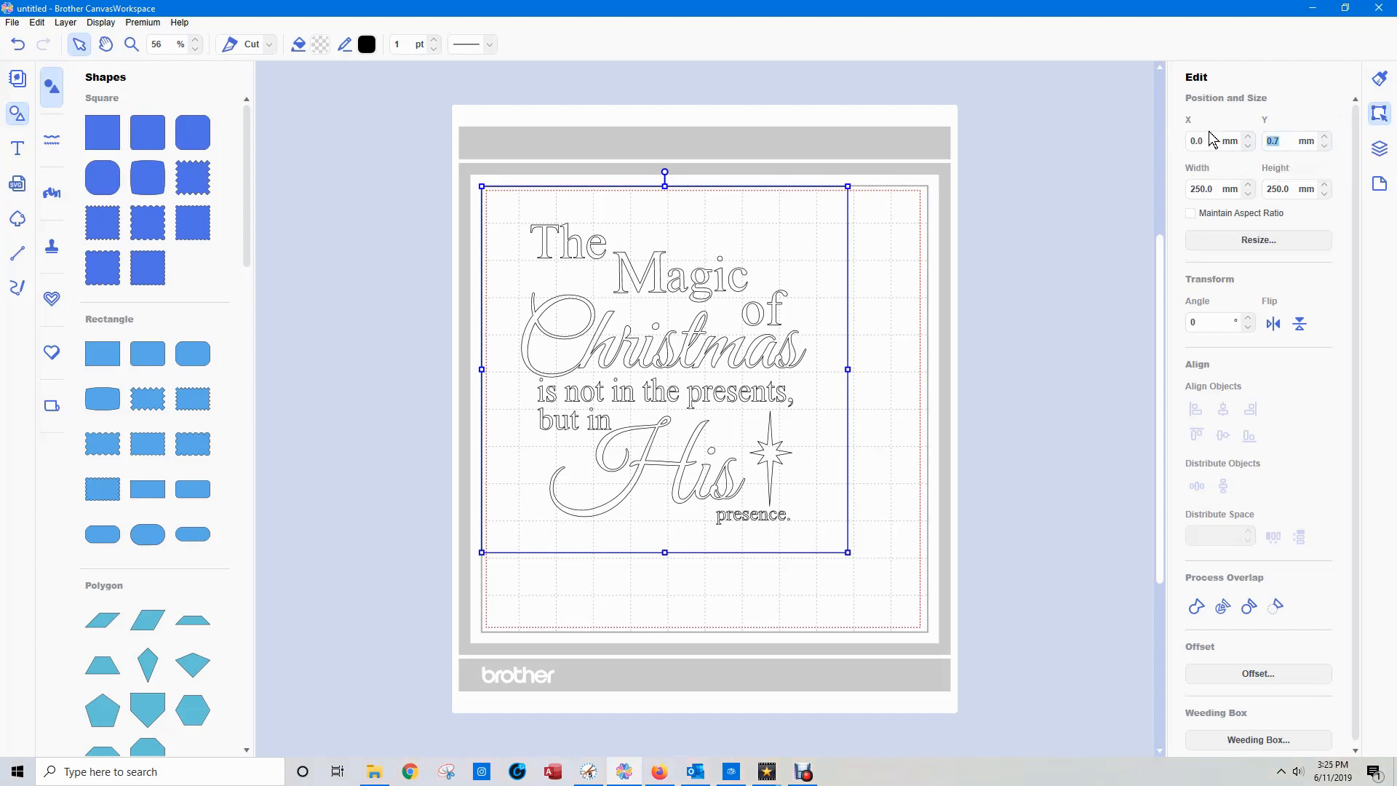
{"action": "type", "text": "0"}
{"action": "key", "text": "Return"}
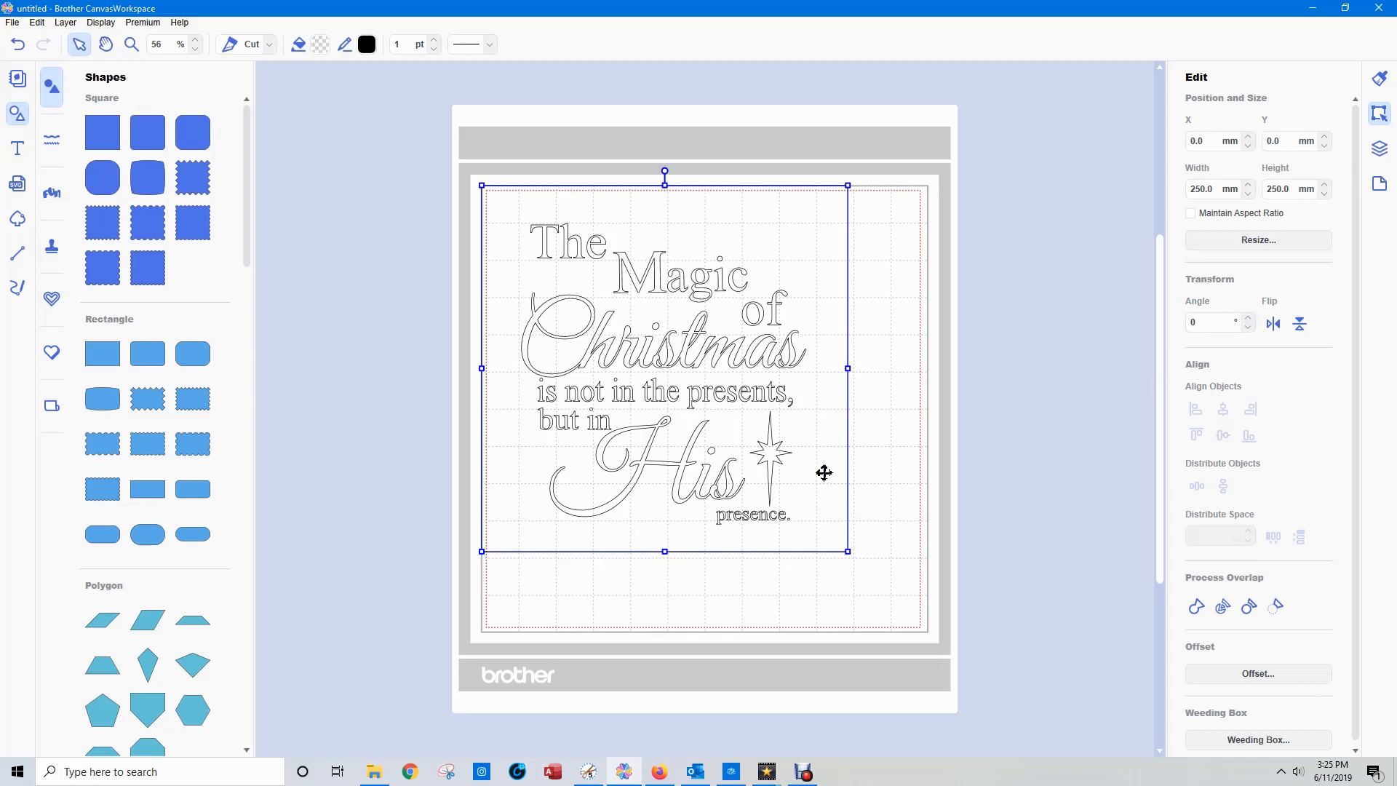
Send the square to the back, behind the quote's letters.
{"action": "right_click", "coordinate": [824, 547]}
{"action": "mouse_move", "coordinate": [888, 679]}
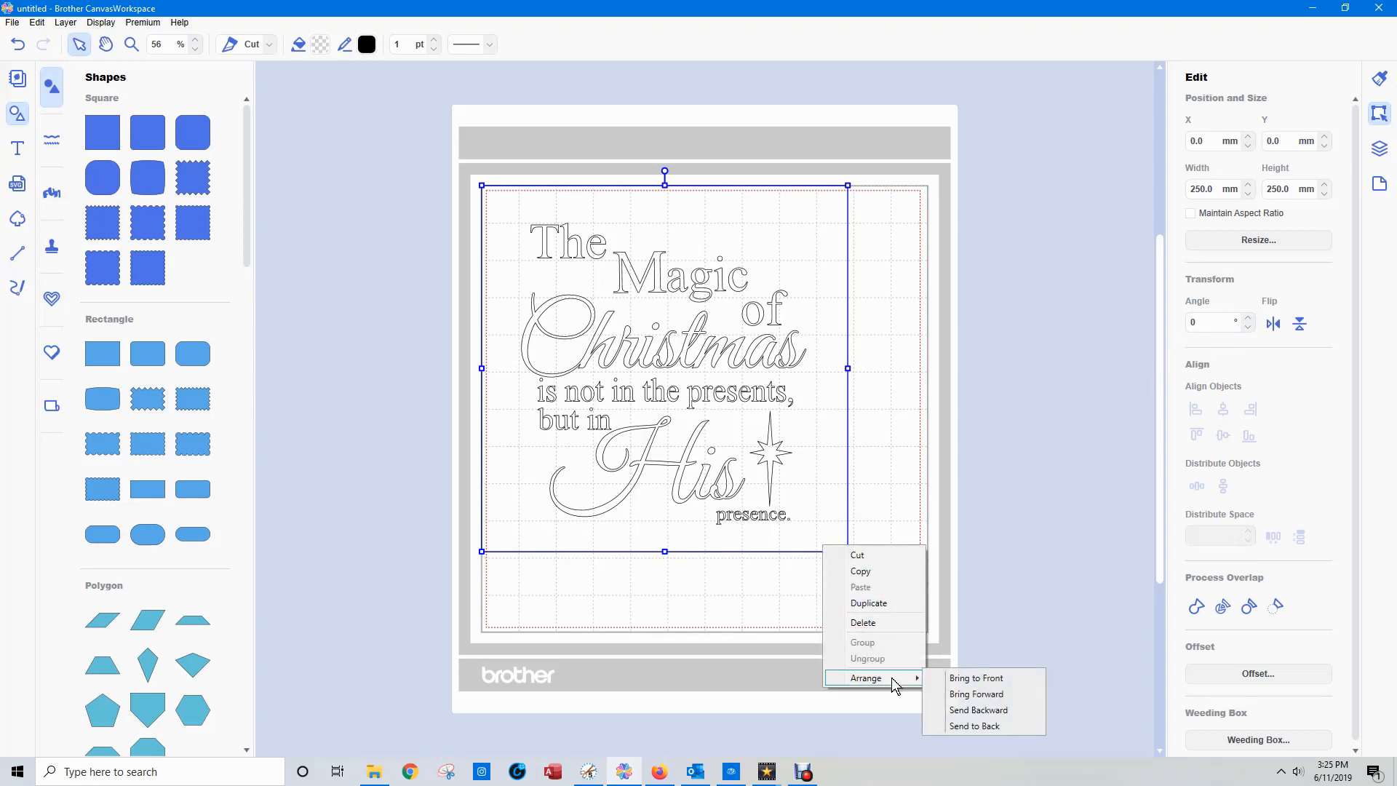
{"action": "left_click", "coordinate": [991, 727]}
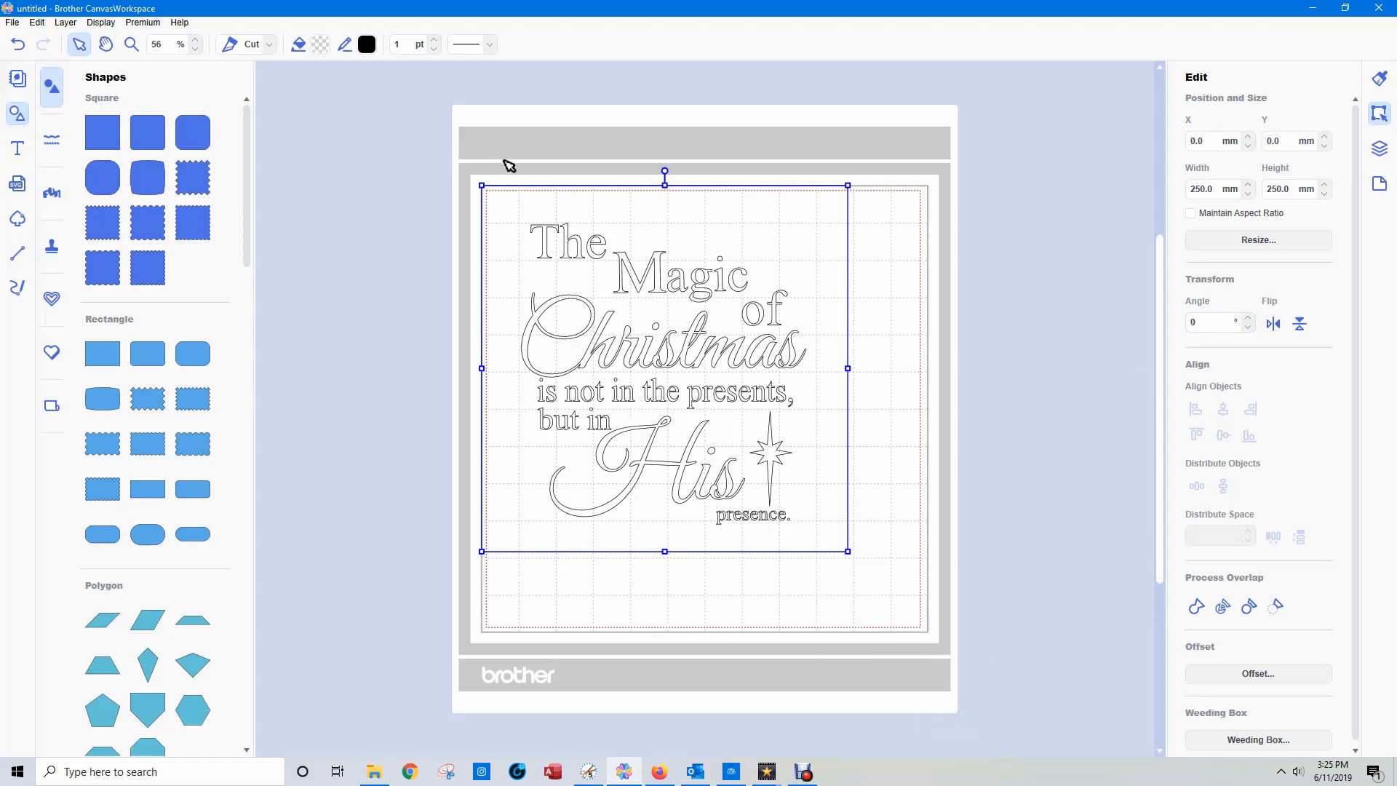
Hide the square, the lowest shape in the layer order.
{"action": "left_click", "coordinate": [1379, 148]}
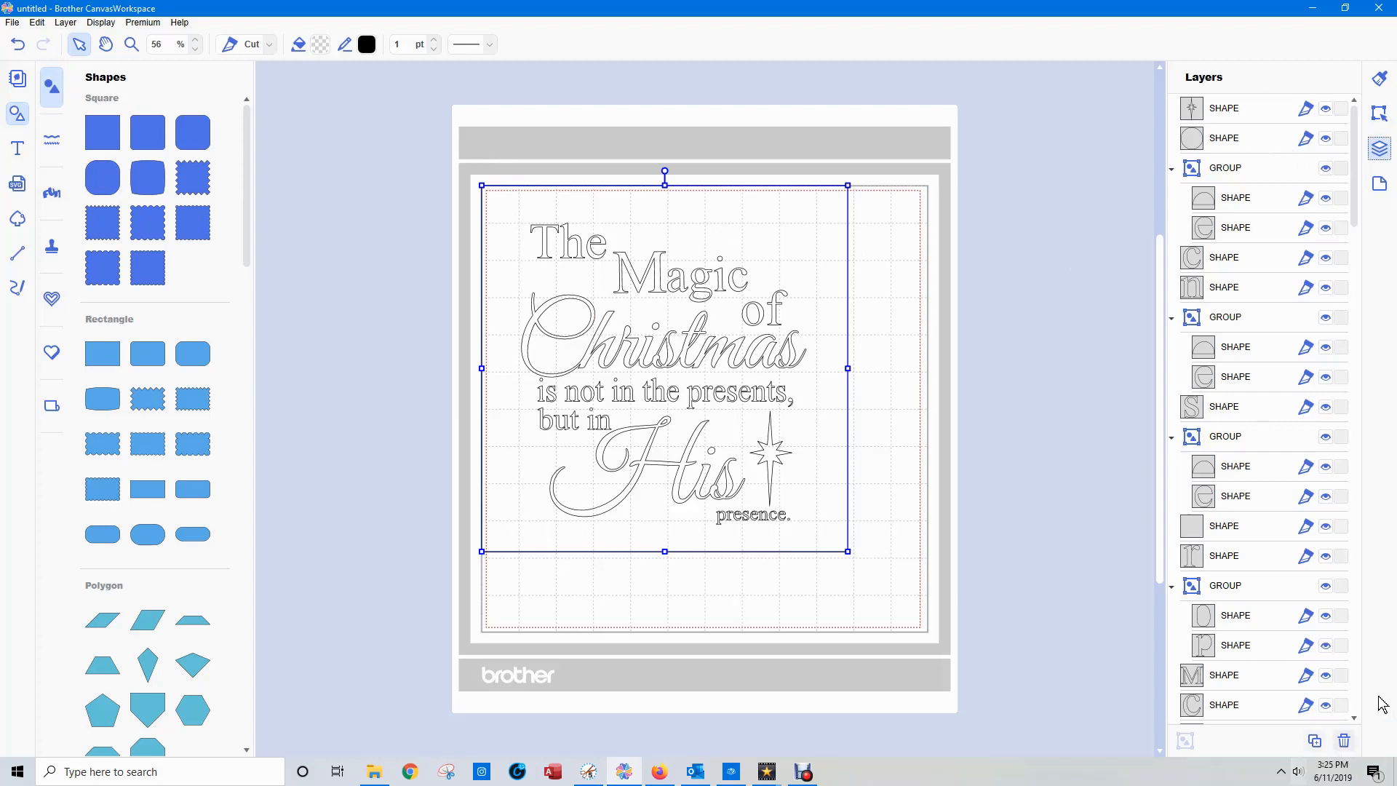
{"action": "left_click_drag", "start_coordinate": [1353, 191], "coordinate": [1313, 699]}
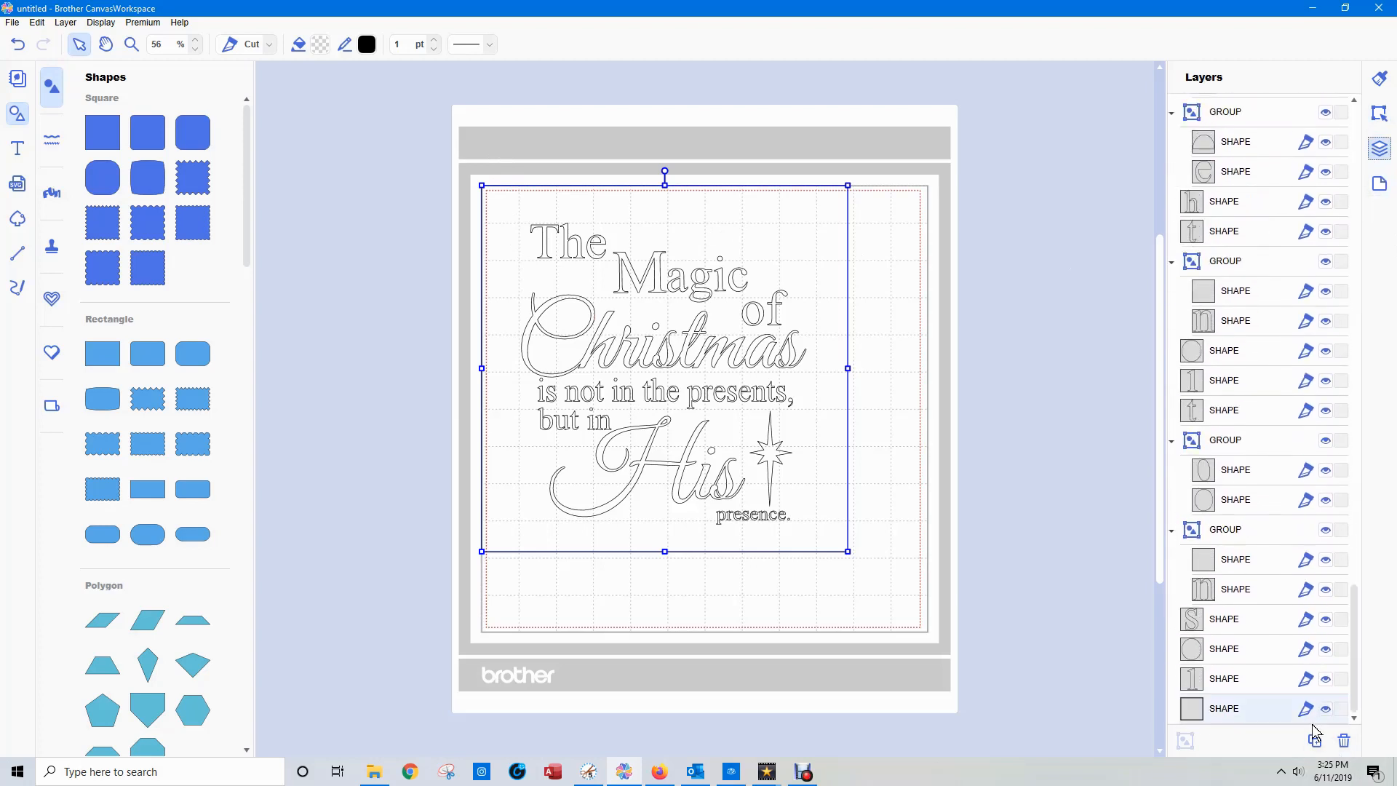
{"action": "right_click", "coordinate": [1201, 717]}
{"action": "mouse_move", "coordinate": [1226, 704]}
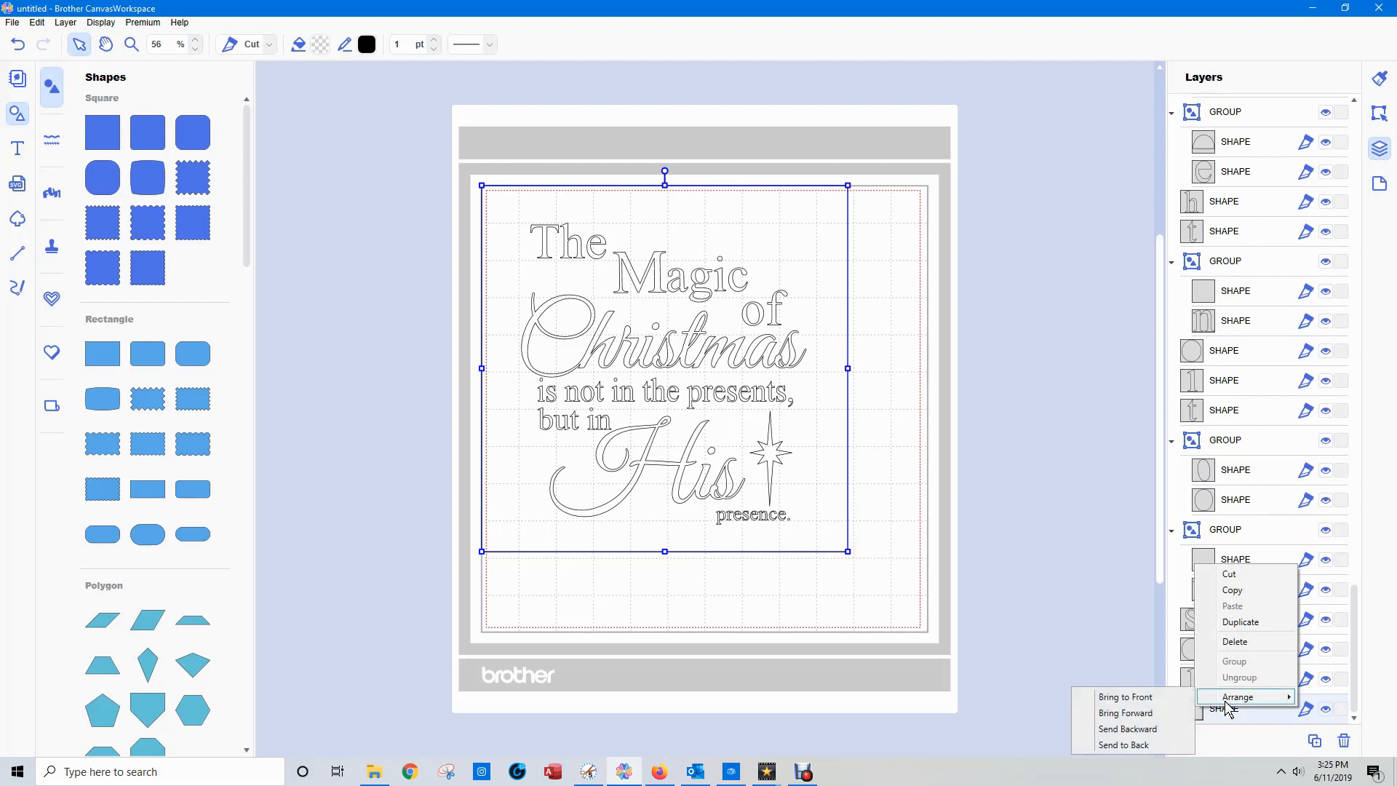
{"action": "left_click", "coordinate": [1330, 712]}
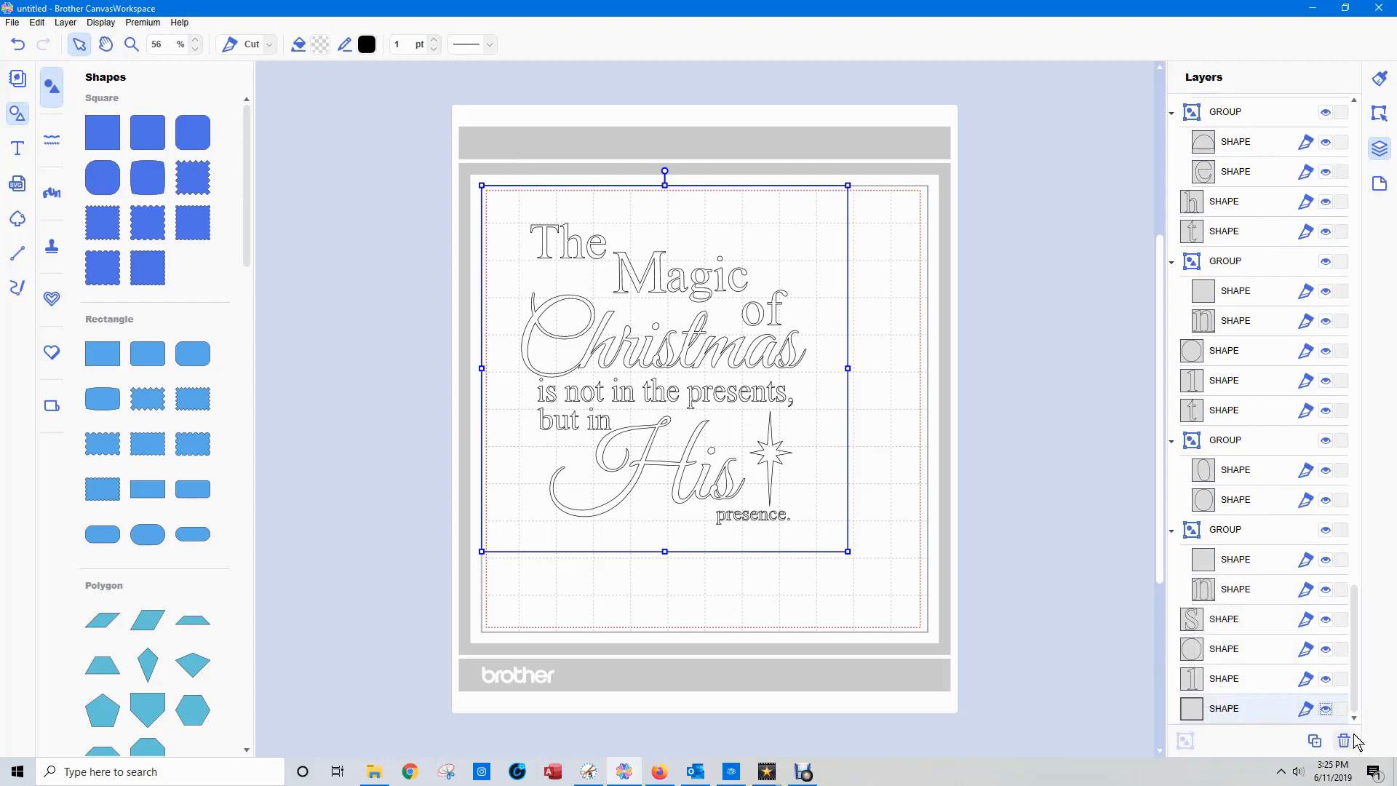
{"action": "left_click", "coordinate": [1326, 708]}
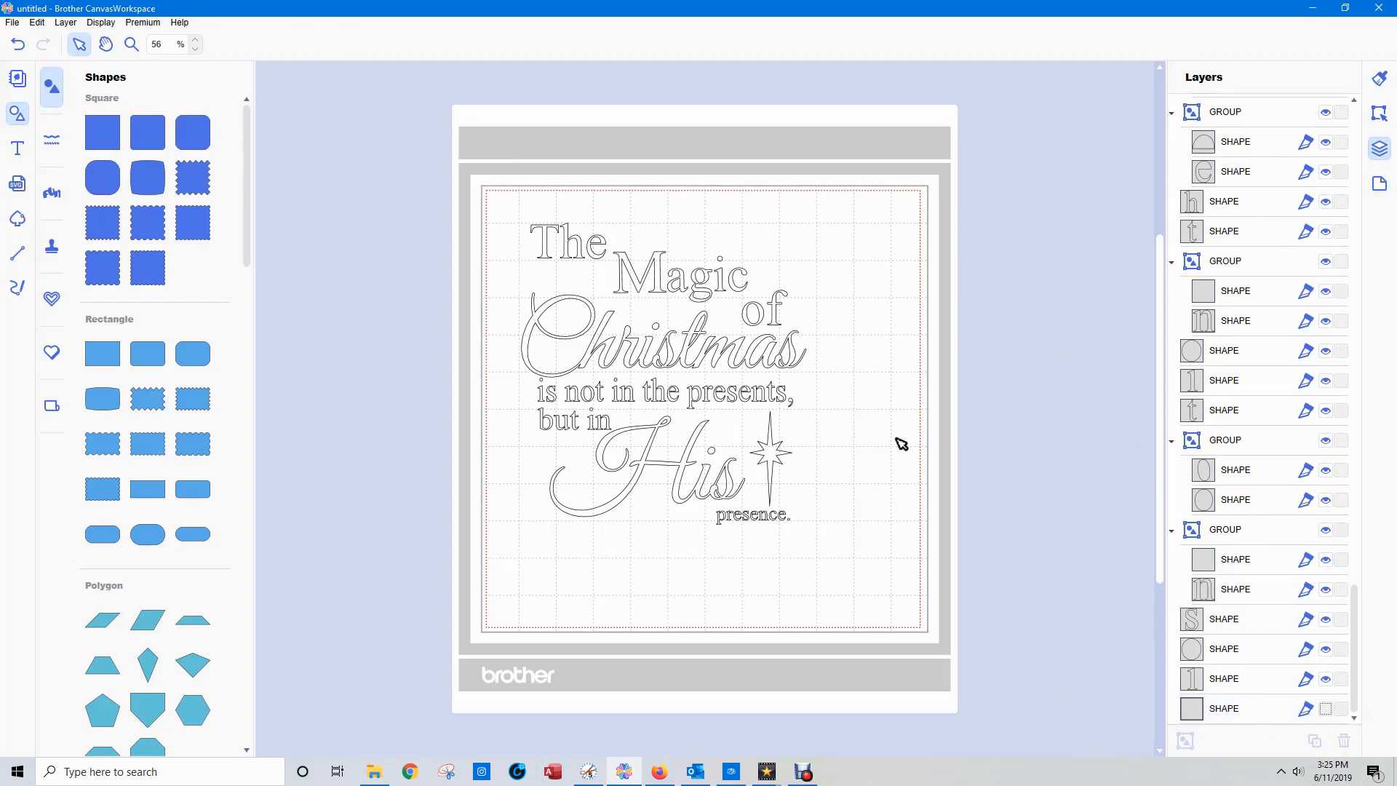
{"action": "left_click_drag", "start_coordinate": [473, 192], "coordinate": [886, 556]}
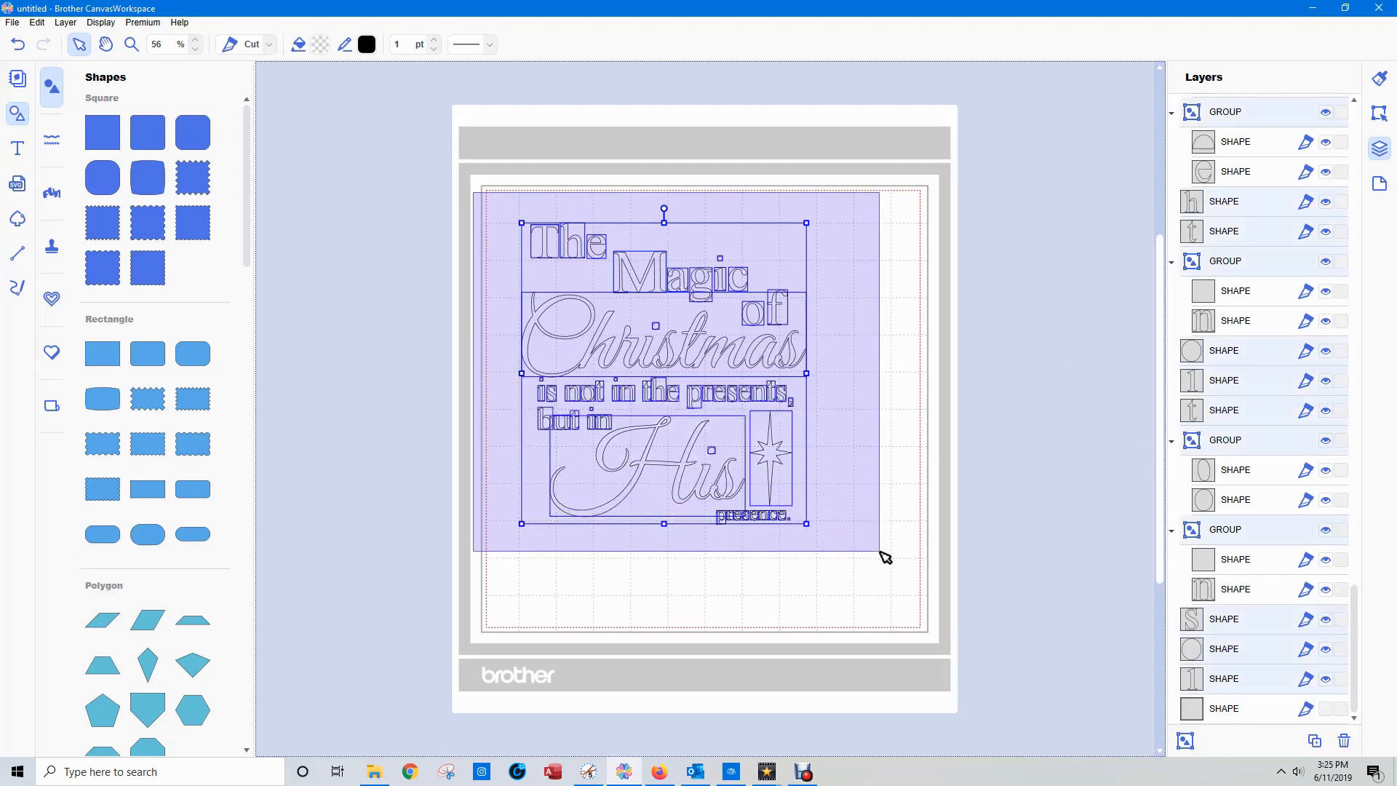
{"action": "left_click_drag", "start_coordinate": [886, 556], "coordinate": [886, 557]}
{"action": "left_click", "coordinate": [924, 502]}
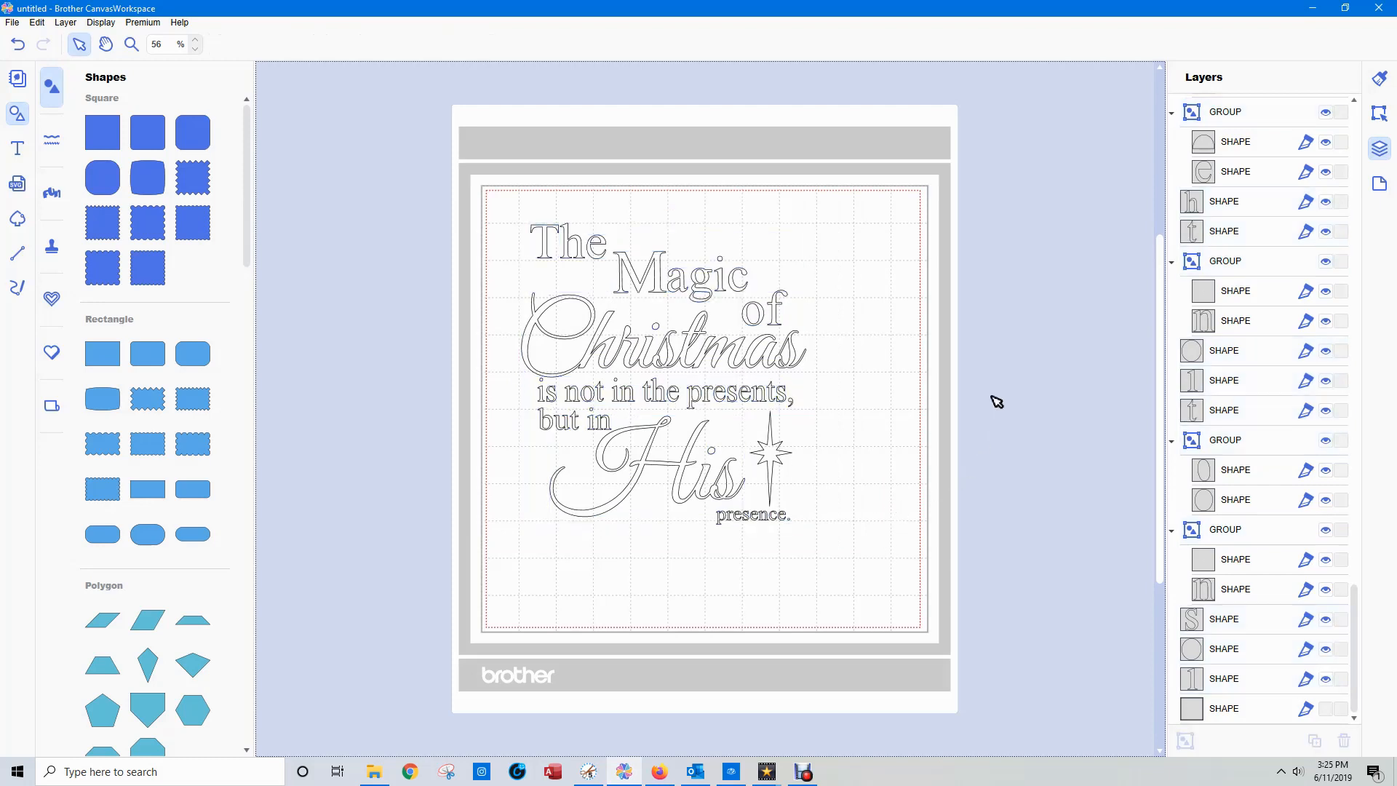
Group the letters of the word "The" at the top of the quote.
{"action": "left_click_drag", "start_coordinate": [513, 215], "coordinate": [609, 266]}
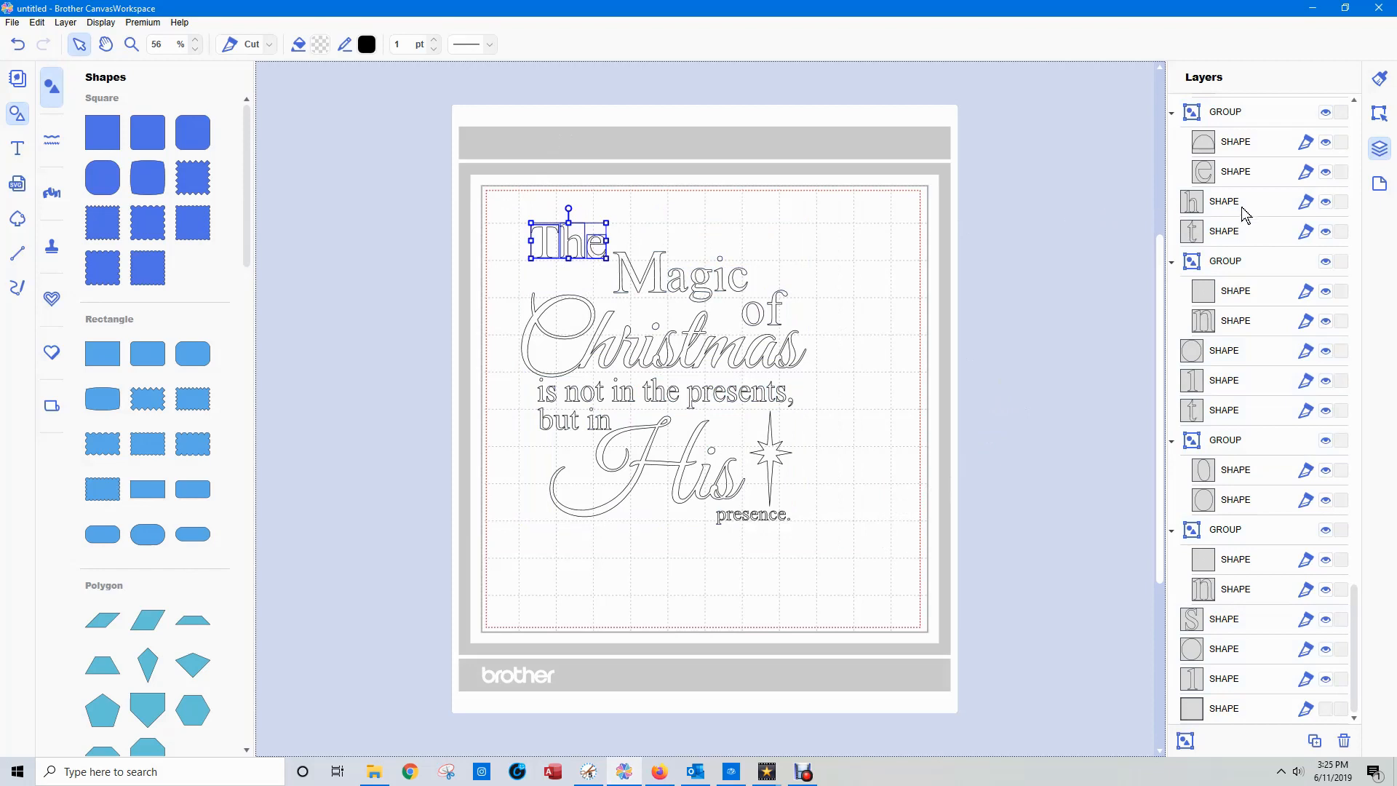
{"action": "left_click", "coordinate": [1186, 741]}
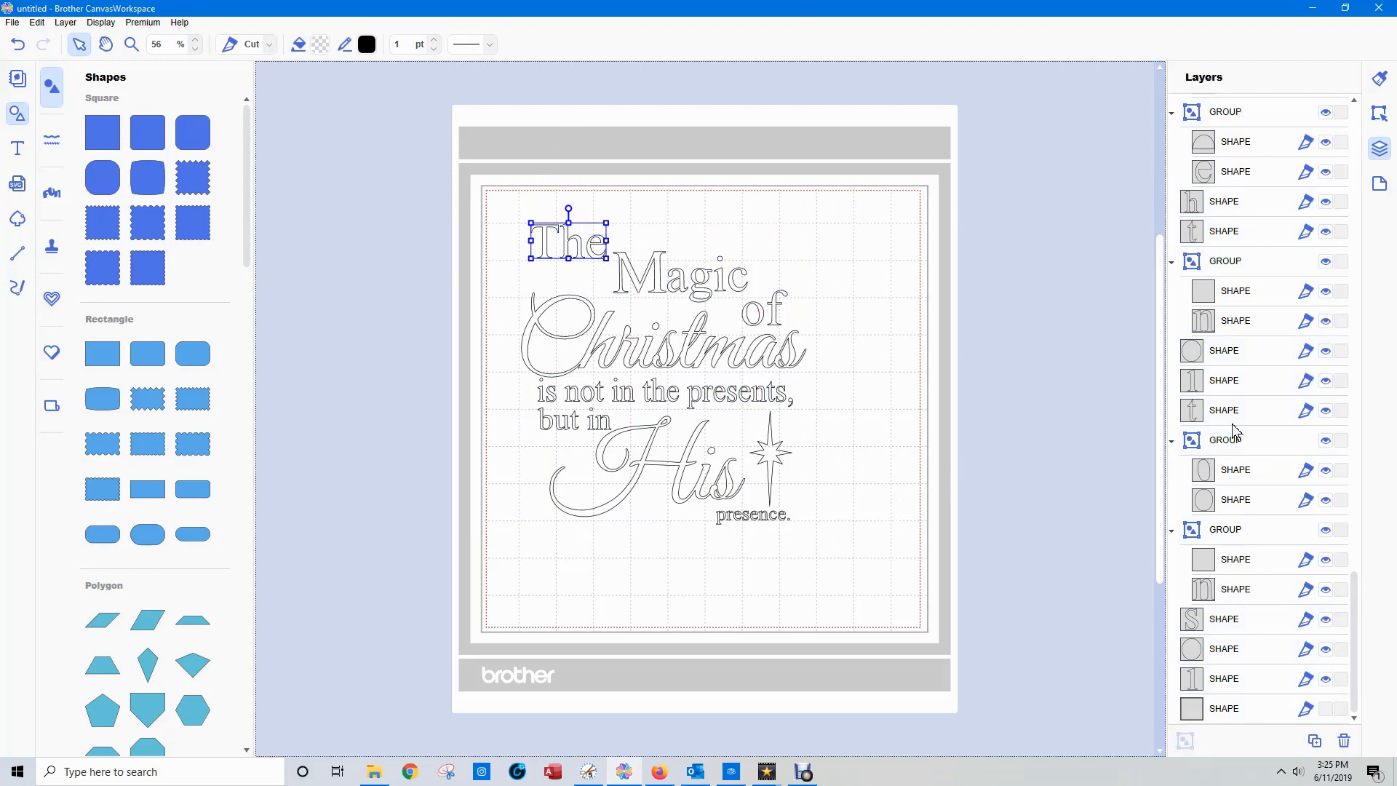
Find the layer group belonging to the word "The" at the top of the quote and rename it "the".
{"action": "left_click", "coordinate": [1216, 117]}
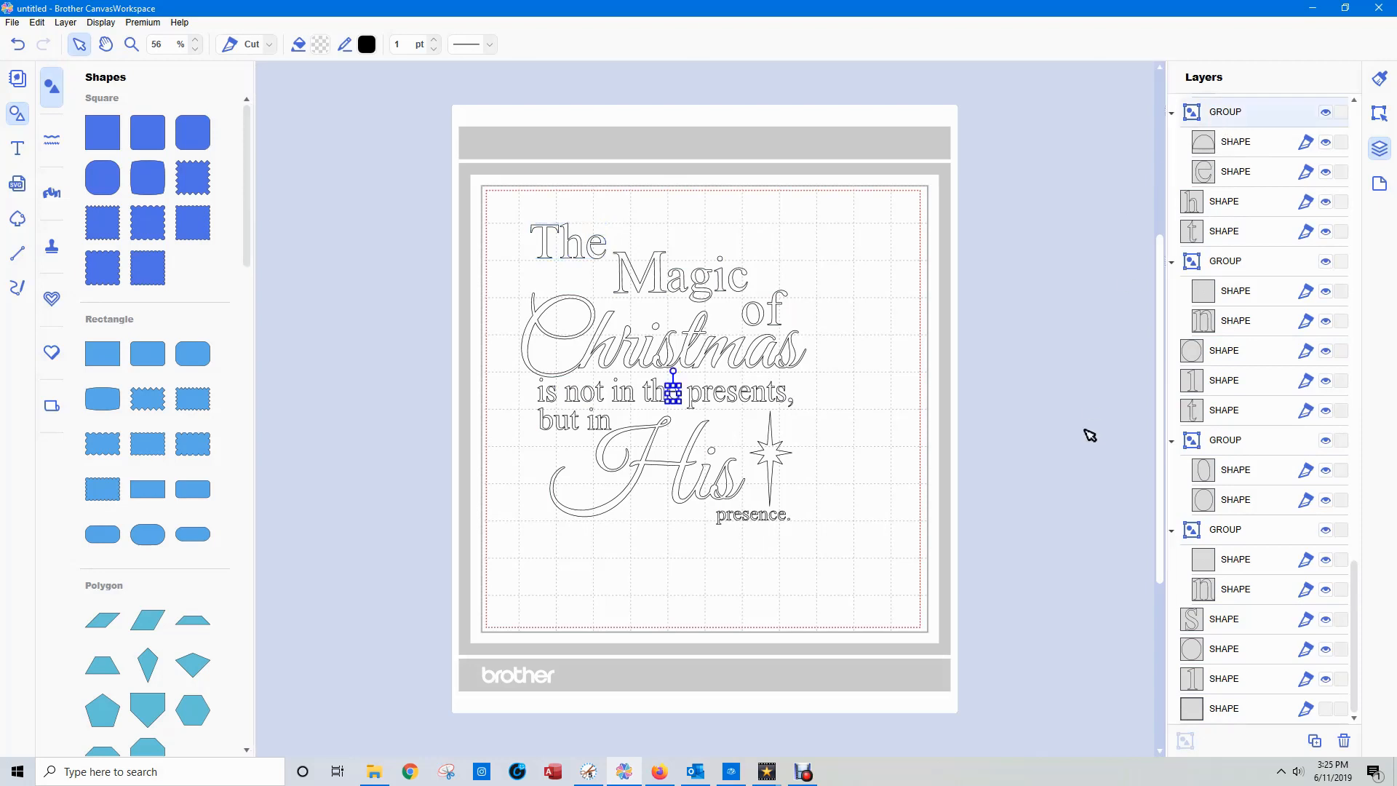
{"action": "scroll", "coordinate": [1084, 417], "scroll_direction": "down", "scroll_amount": 1}
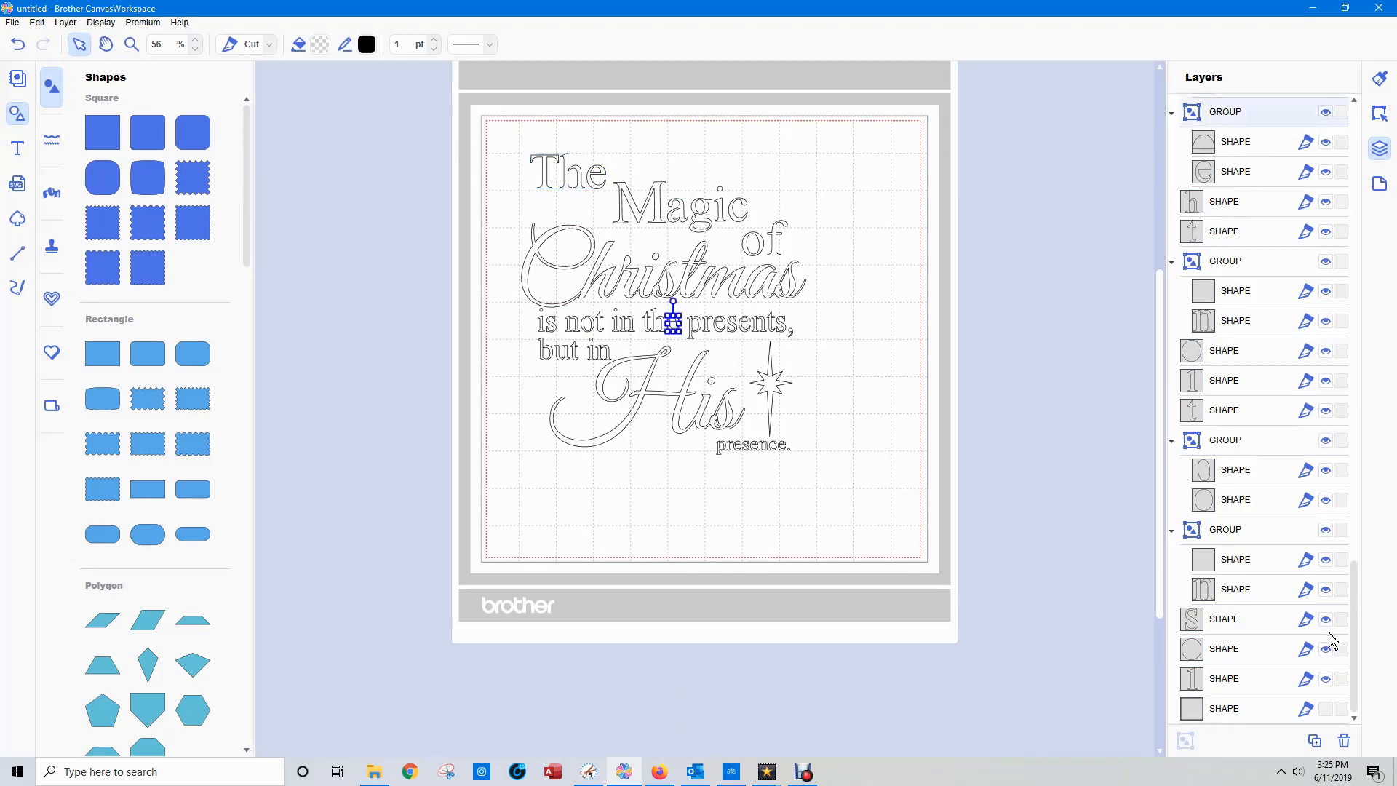
{"action": "left_click", "coordinate": [1228, 537]}
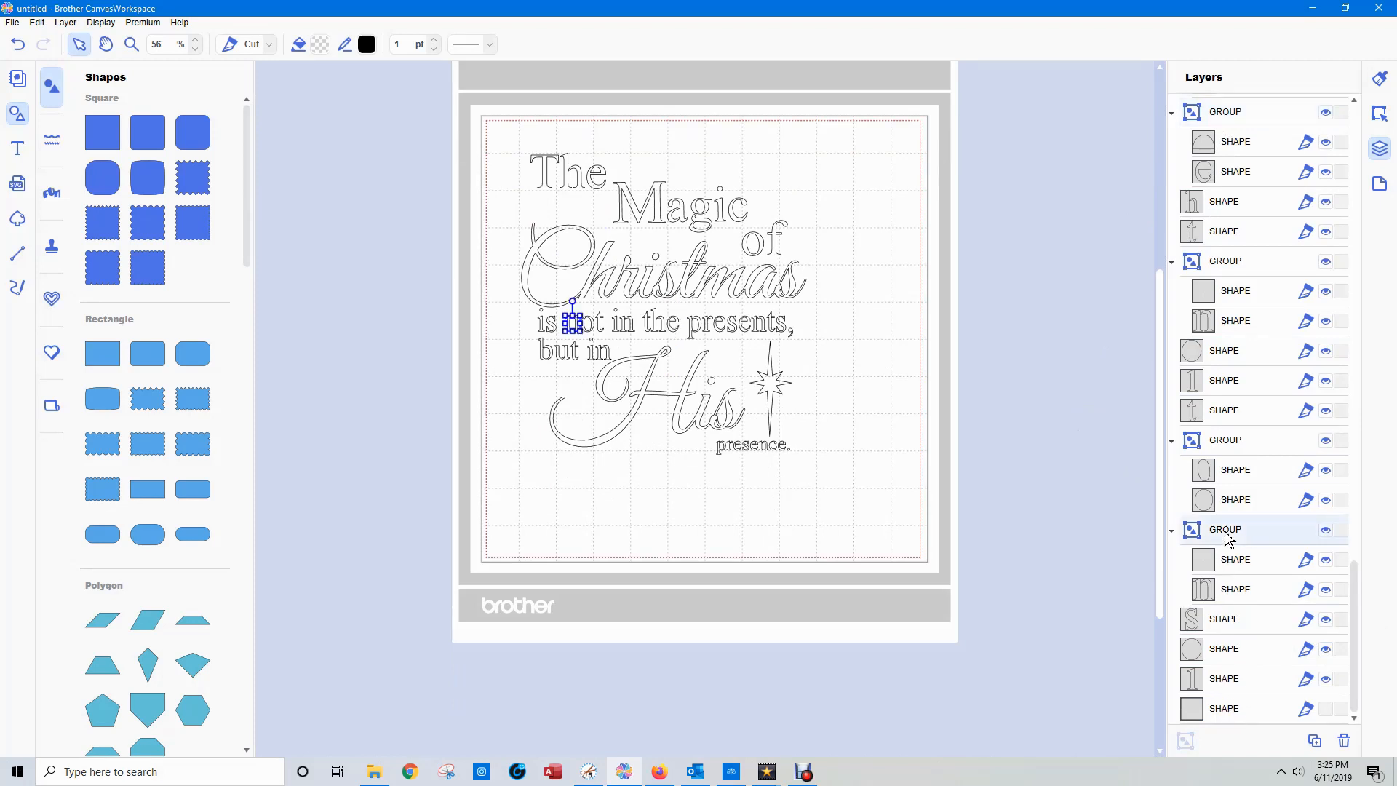
{"action": "scroll", "coordinate": [1249, 598], "scroll_direction": "up", "scroll_amount": 4}
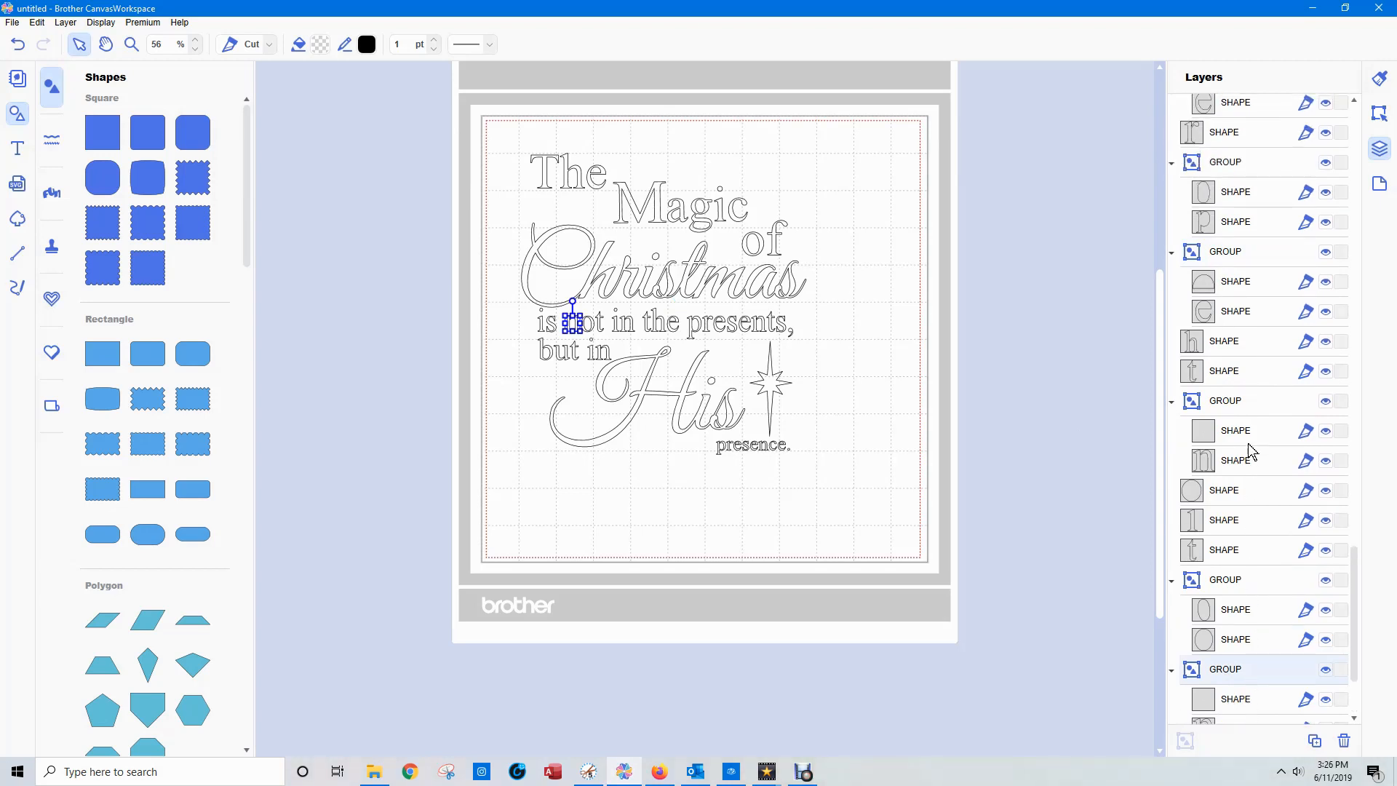
{"action": "left_click", "coordinate": [1225, 252]}
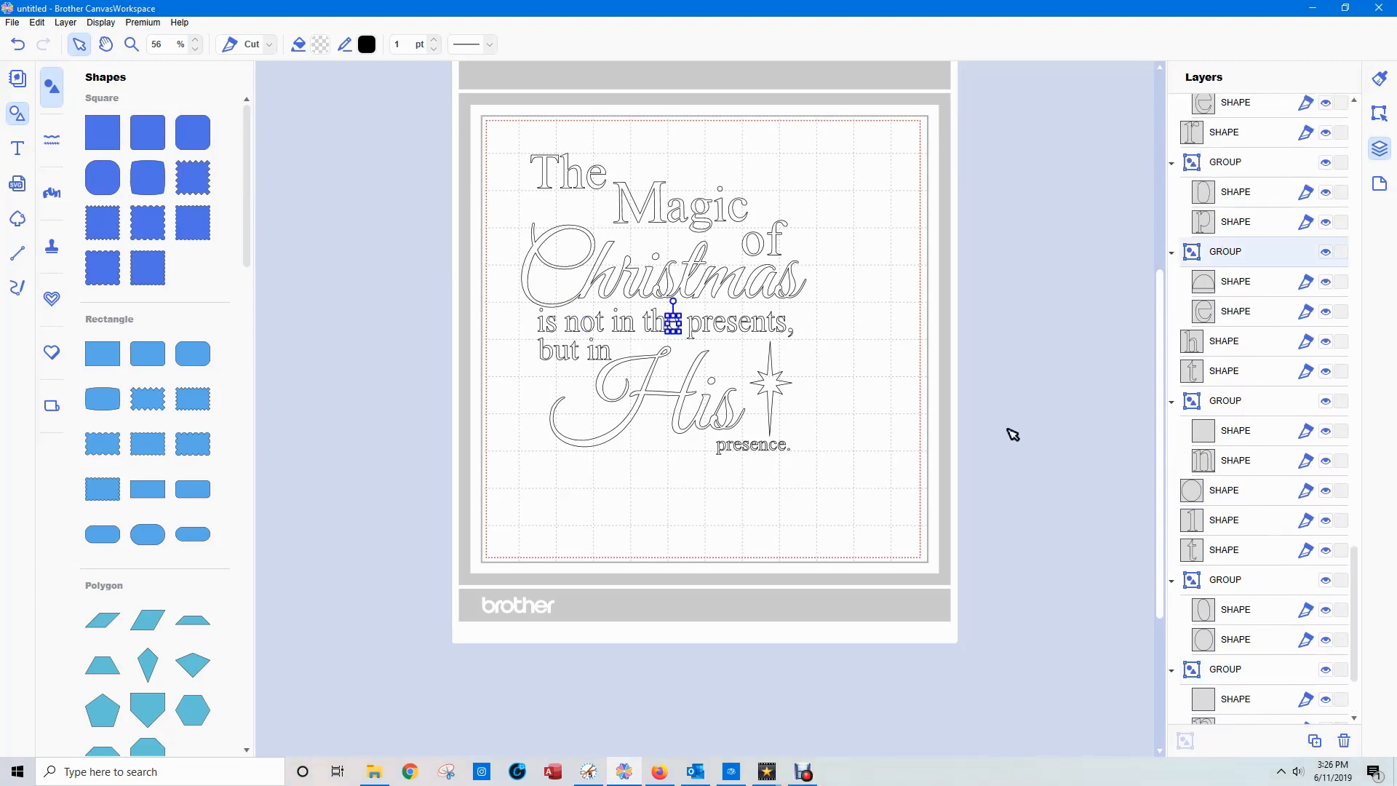
{"action": "scroll", "coordinate": [1032, 441], "scroll_direction": "down", "scroll_amount": 3}
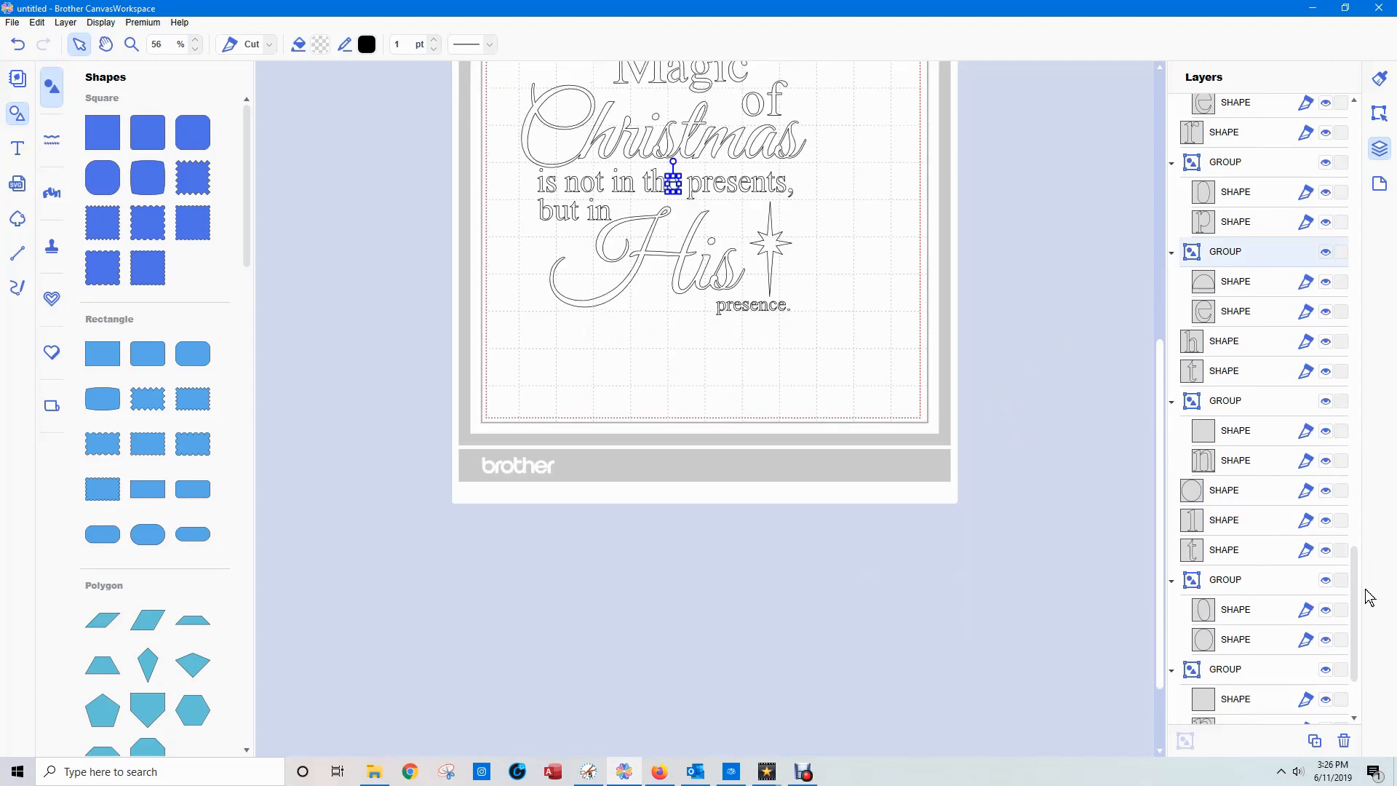
{"action": "left_click_drag", "start_coordinate": [1355, 611], "coordinate": [1346, 320]}
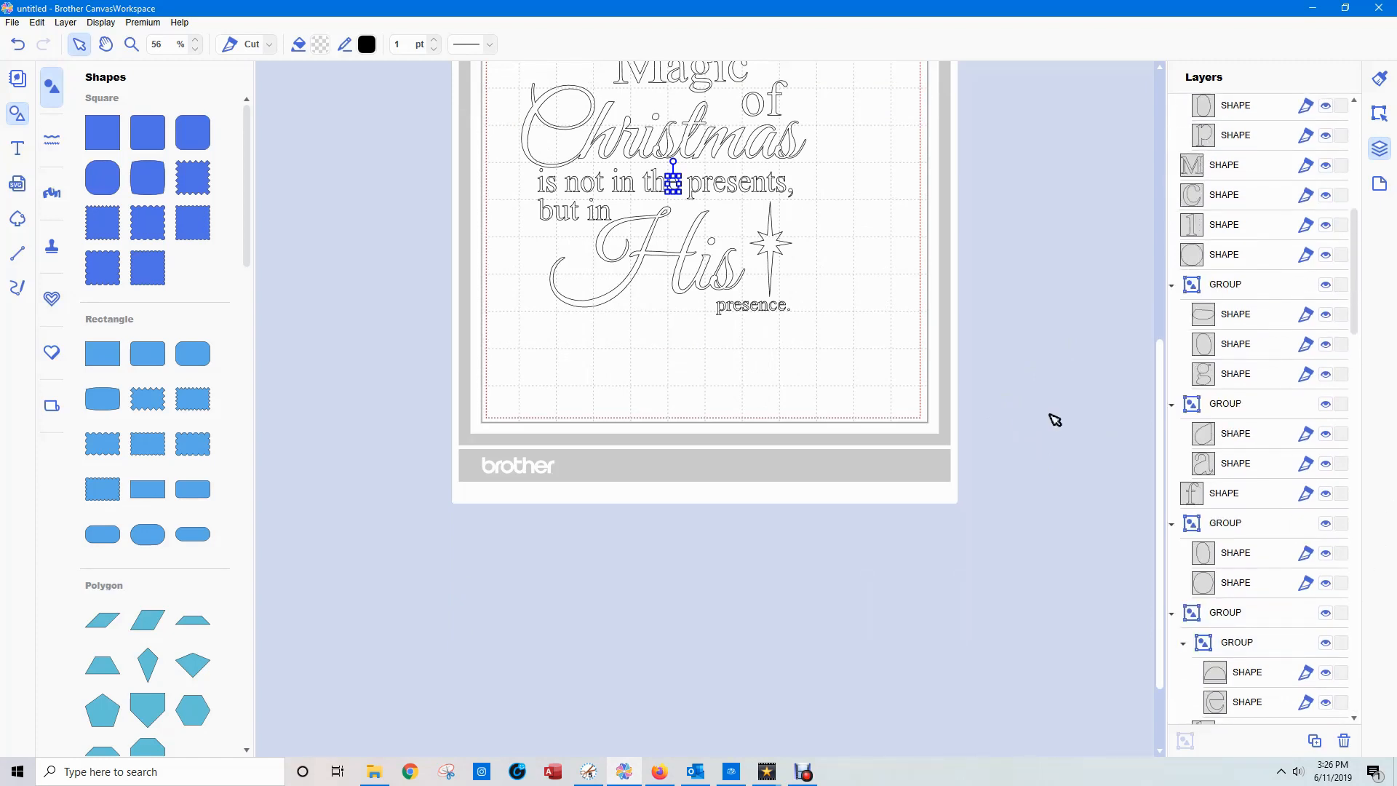
{"action": "scroll", "coordinate": [1006, 569], "scroll_direction": "up", "scroll_amount": 7}
{"action": "left_click_drag", "start_coordinate": [513, 220], "coordinate": [601, 304]}
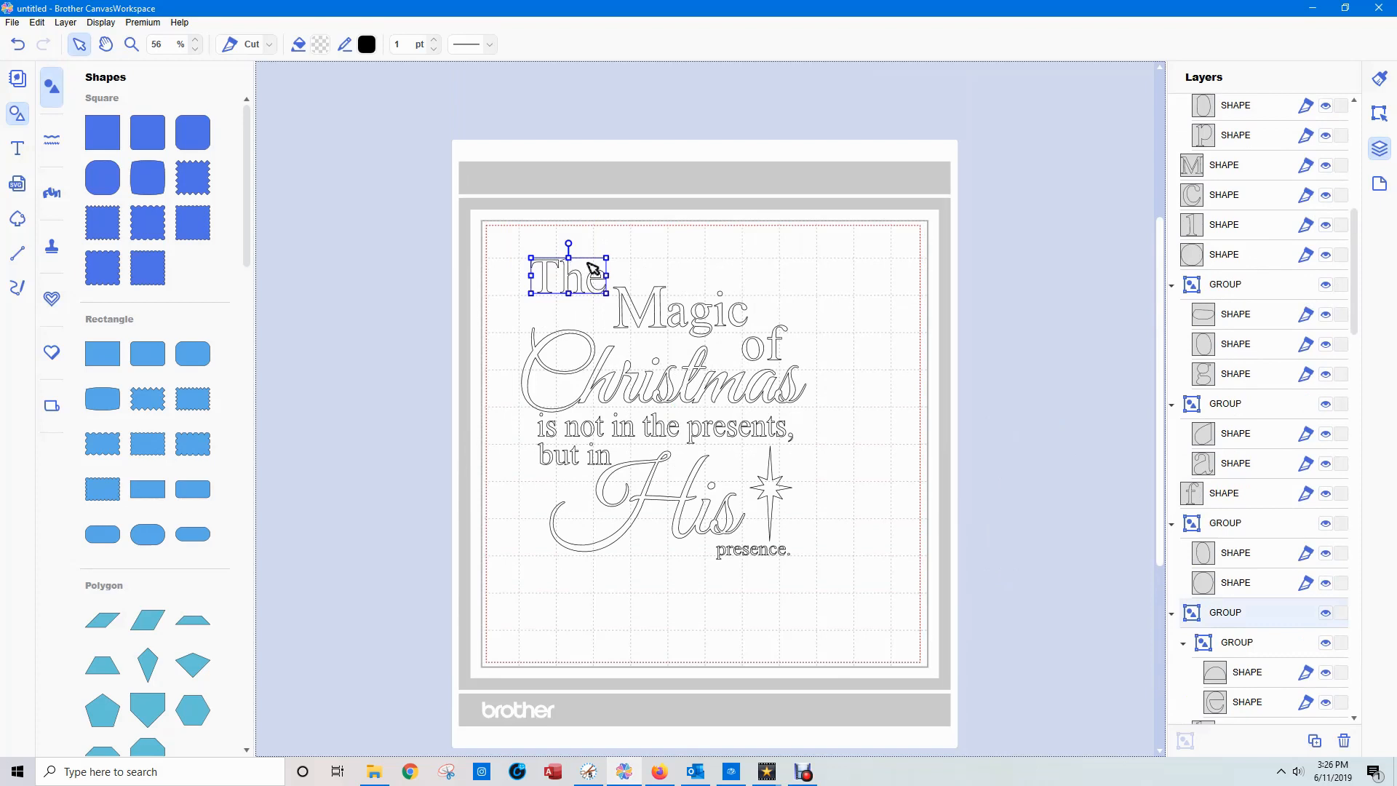
{"action": "double_click", "coordinate": [1217, 616]}
{"action": "type", "text": "the"}
{"action": "left_click", "coordinate": [1225, 547]}
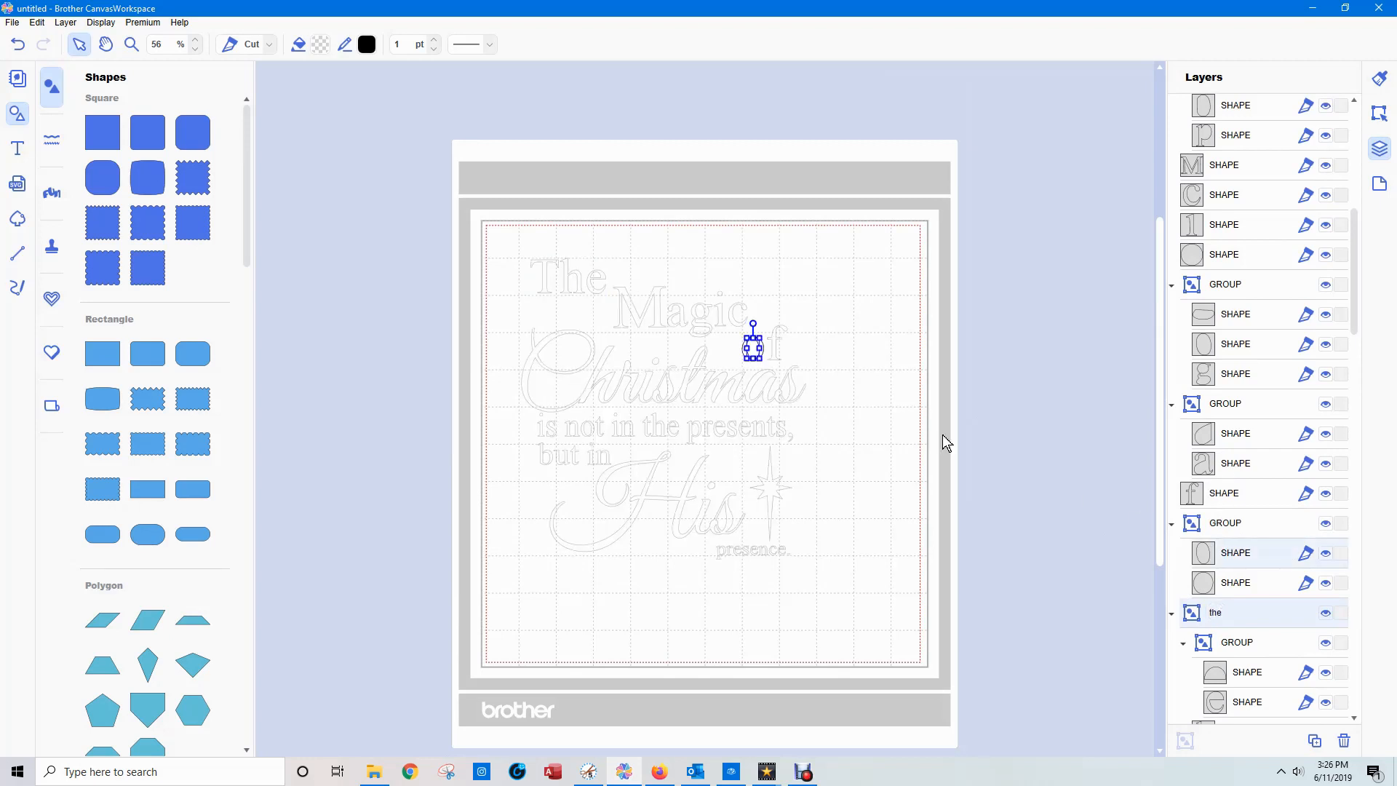
Find the layer group belonging to the script word "Christmas" and rename it "Christmas".
{"action": "left_click_drag", "start_coordinate": [622, 260], "coordinate": [748, 332]}
{"action": "left_click", "coordinate": [653, 260]}
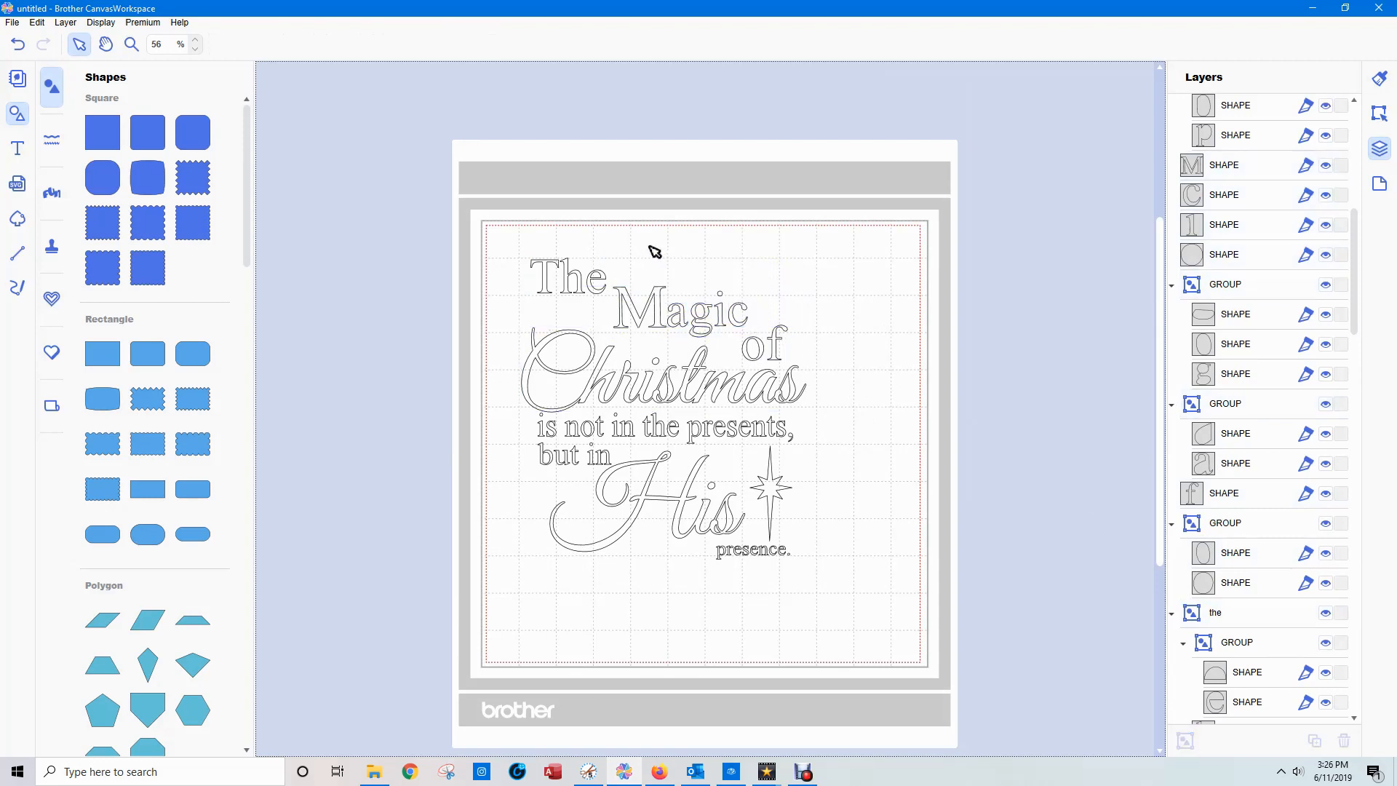
{"action": "mouse_move", "coordinate": [479, 364]}
{"action": "left_mouse_down"}
{"action": "mouse_move", "coordinate": [717, 391]}
{"action": "mouse_move", "coordinate": [546, 368]}
{"action": "left_mouse_up"}
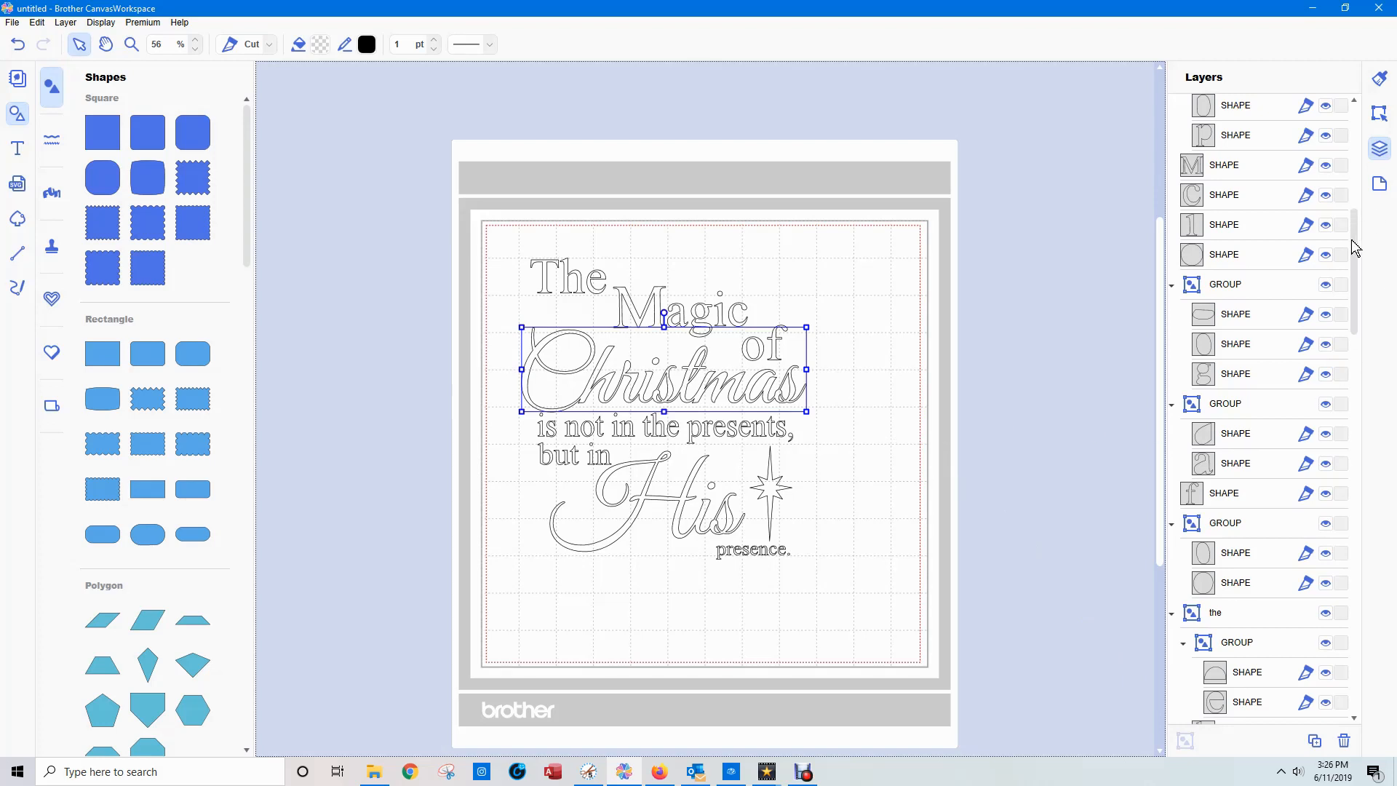
{"action": "left_click_drag", "start_coordinate": [1355, 250], "coordinate": [1356, 343]}
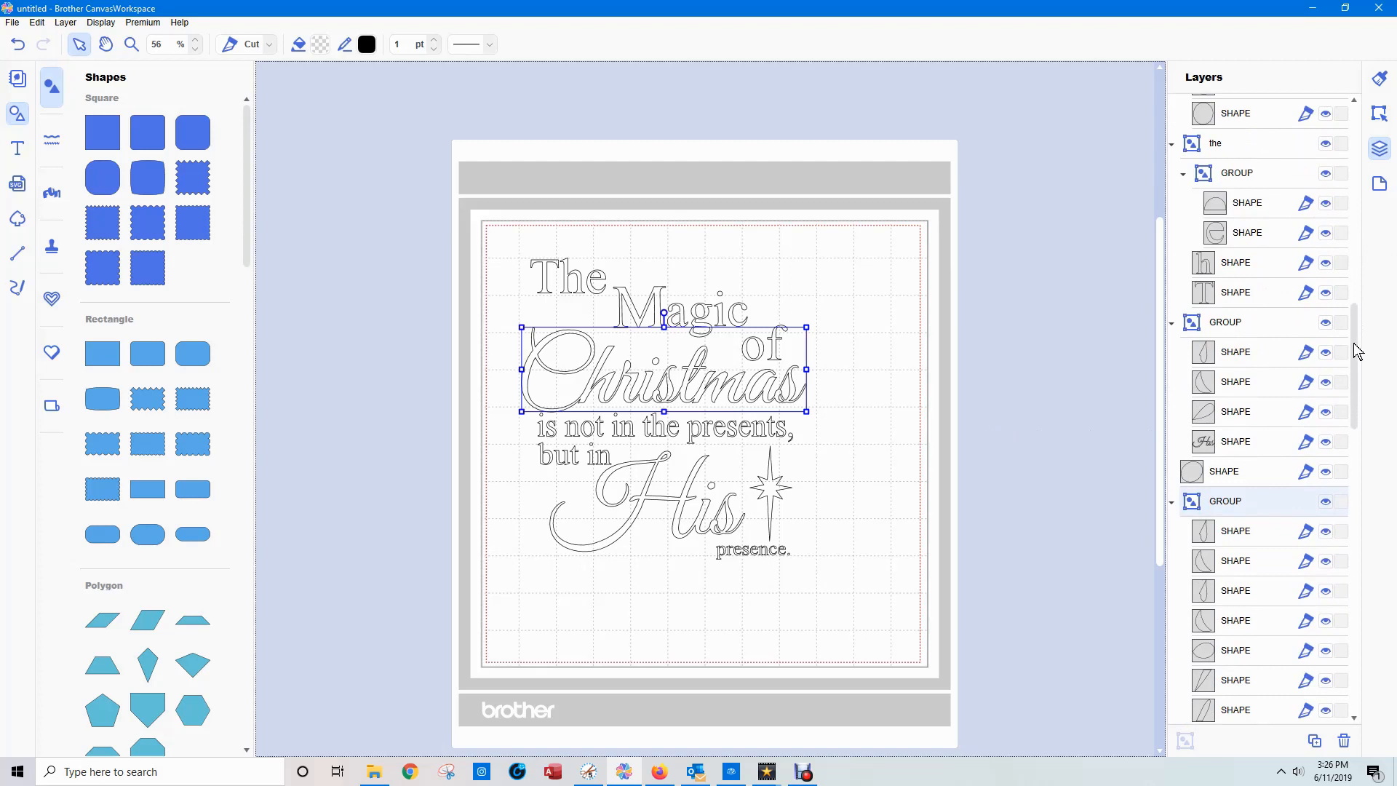
{"action": "double_click", "coordinate": [1227, 503]}
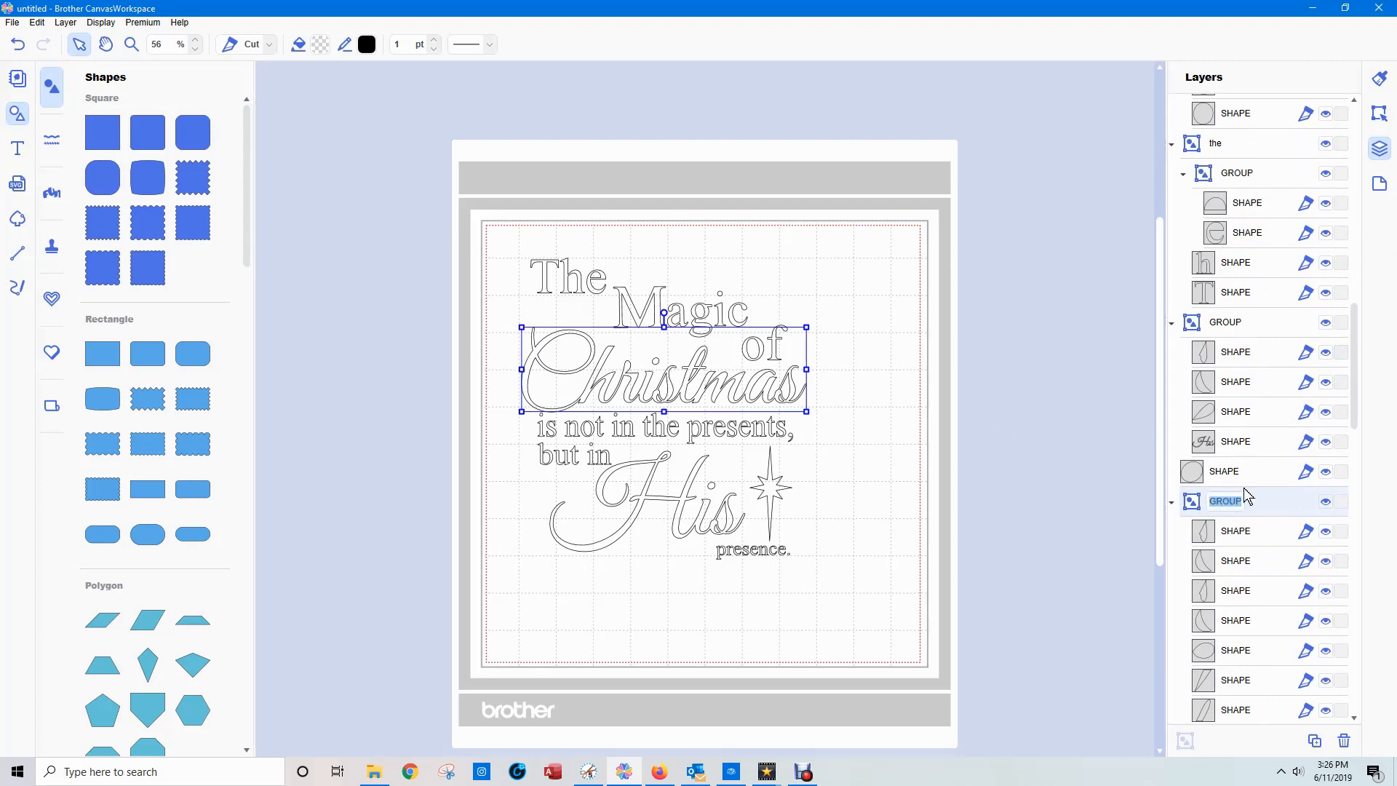
{"action": "type", "text": "q"}
{"action": "left_click", "coordinate": [1243, 538]}
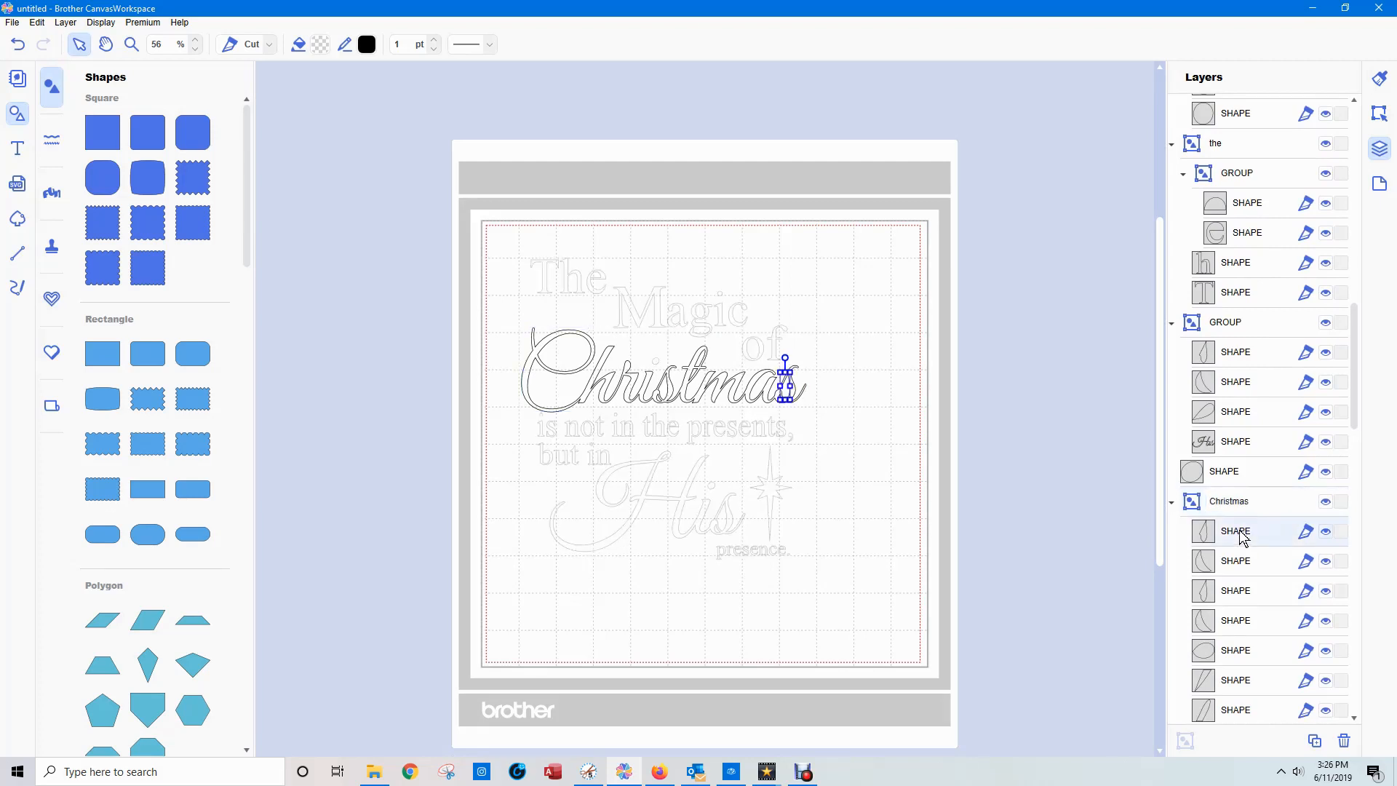
{"action": "key", "text": "Delete"}
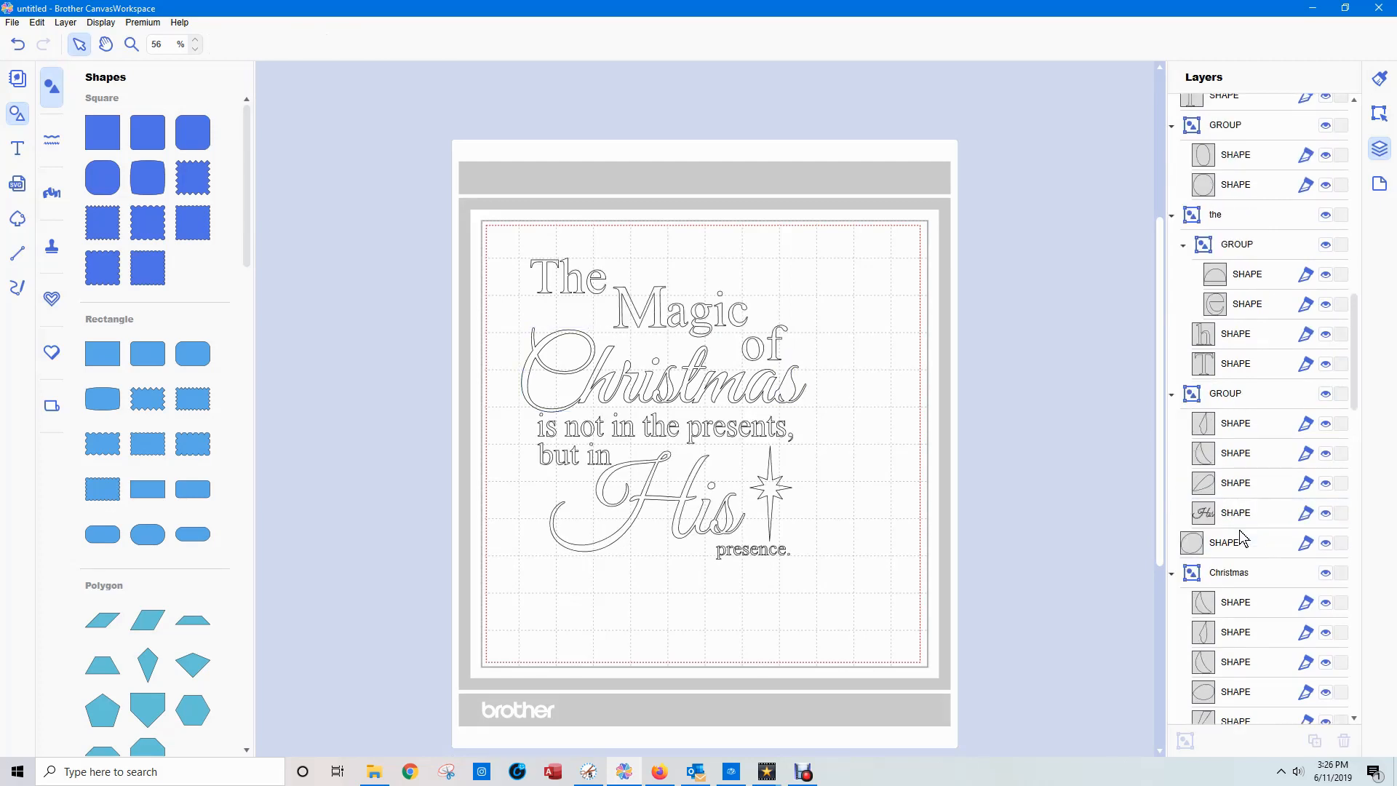
{"action": "key", "text": "ctrl+z"}
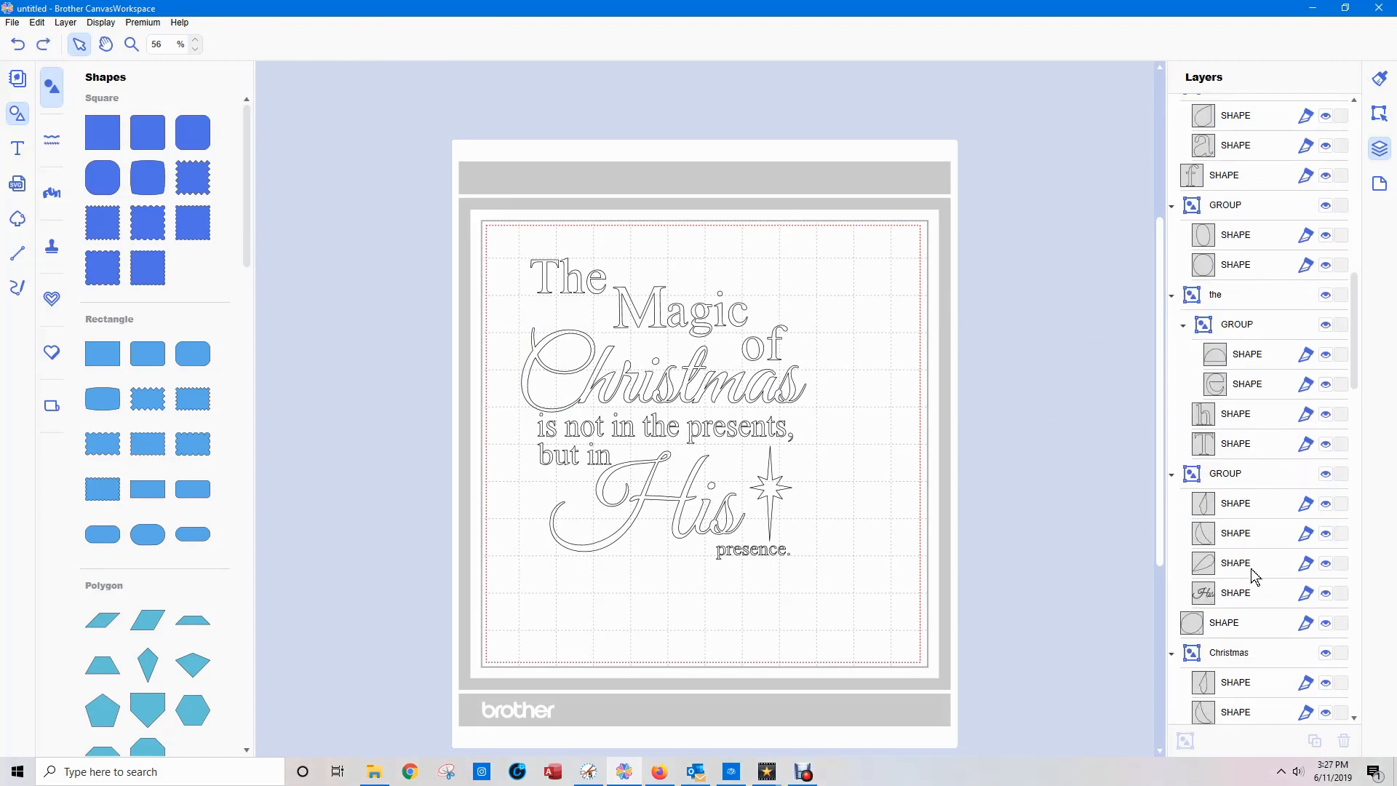
Split the "Christmas" group into separate shapes with the second Process Overlap operation.
{"action": "scroll", "coordinate": [1250, 601], "scroll_direction": "down", "scroll_amount": 3}
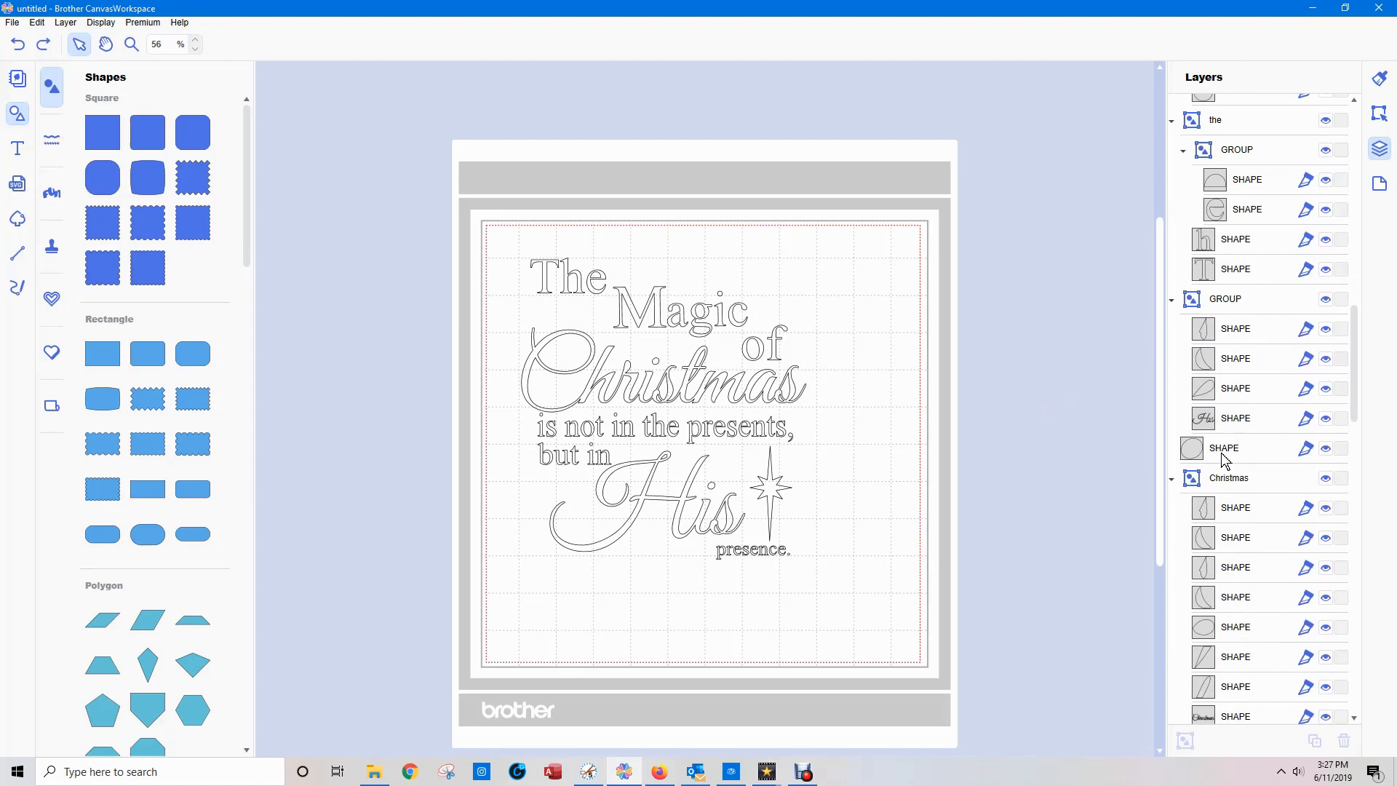
{"action": "left_click", "coordinate": [1229, 479]}
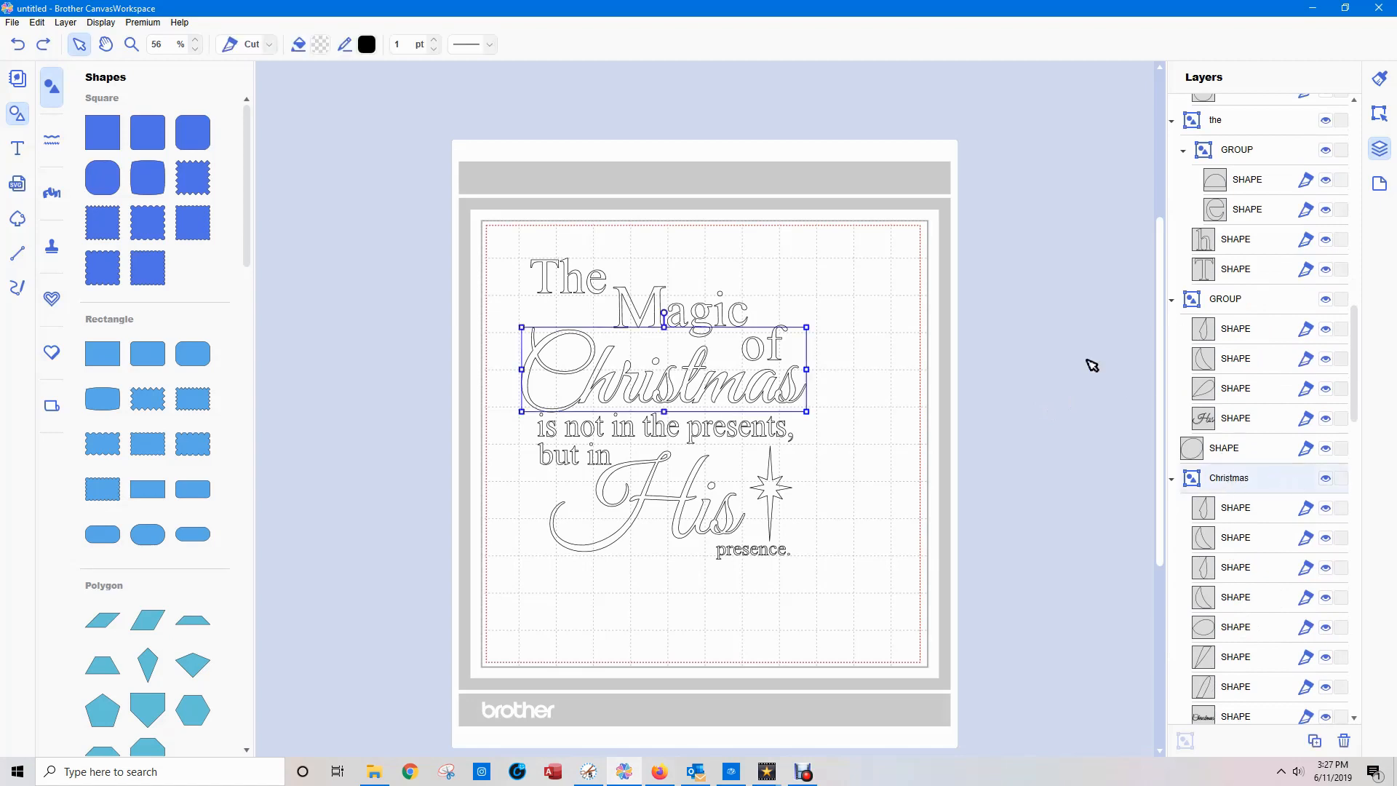
{"action": "left_click", "coordinate": [1379, 115]}
{"action": "left_click", "coordinate": [1222, 606]}
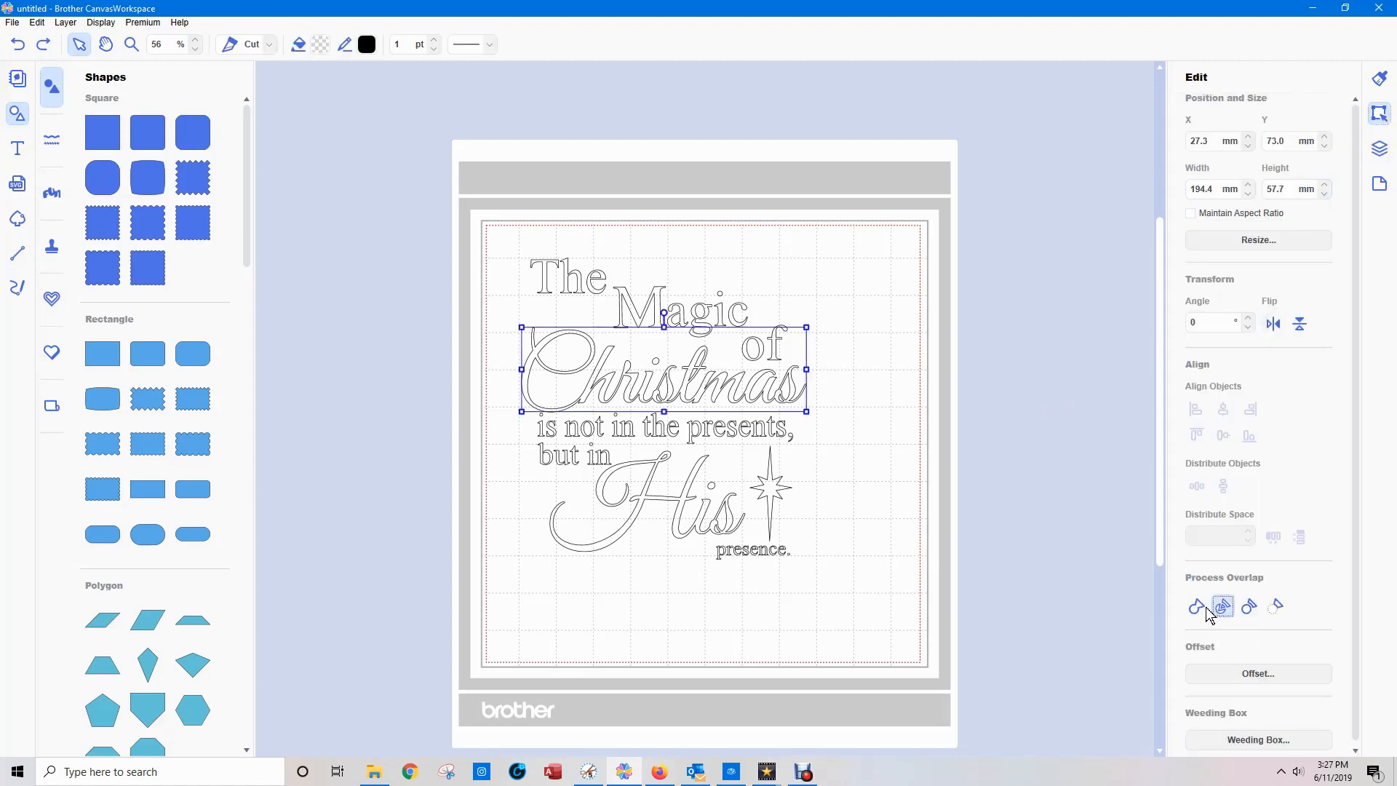
{"action": "left_click", "coordinate": [1089, 529]}
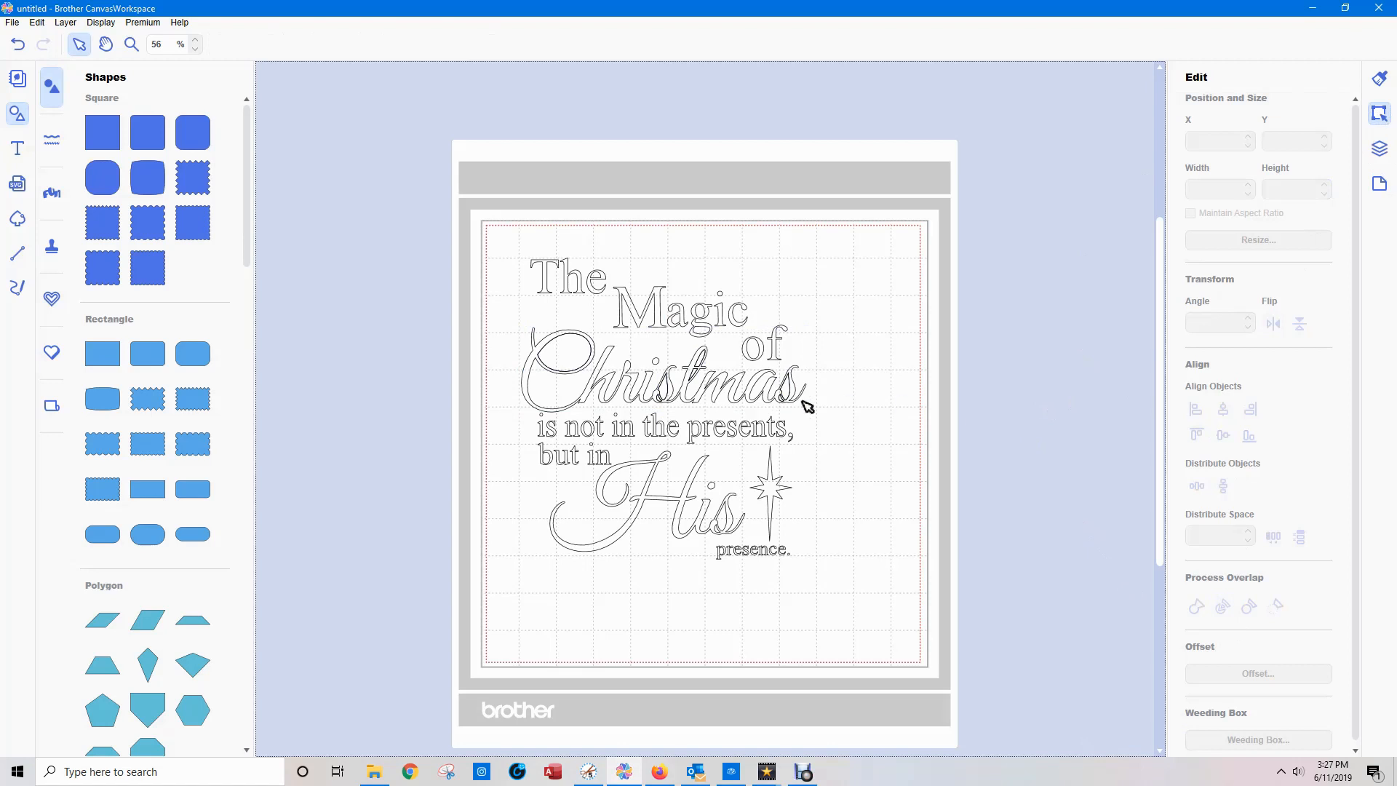
{"action": "left_click", "coordinate": [660, 389]}
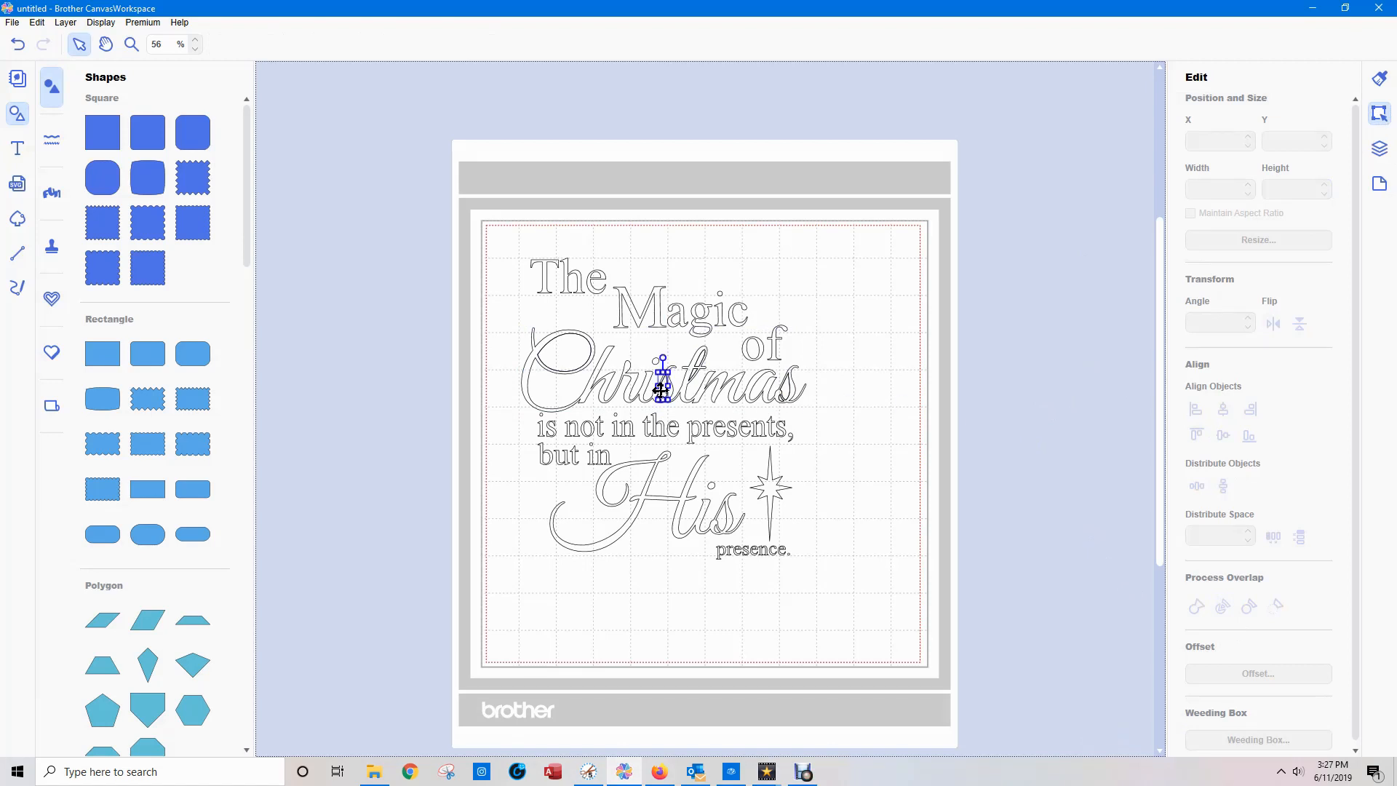
{"action": "left_click", "coordinate": [964, 399]}
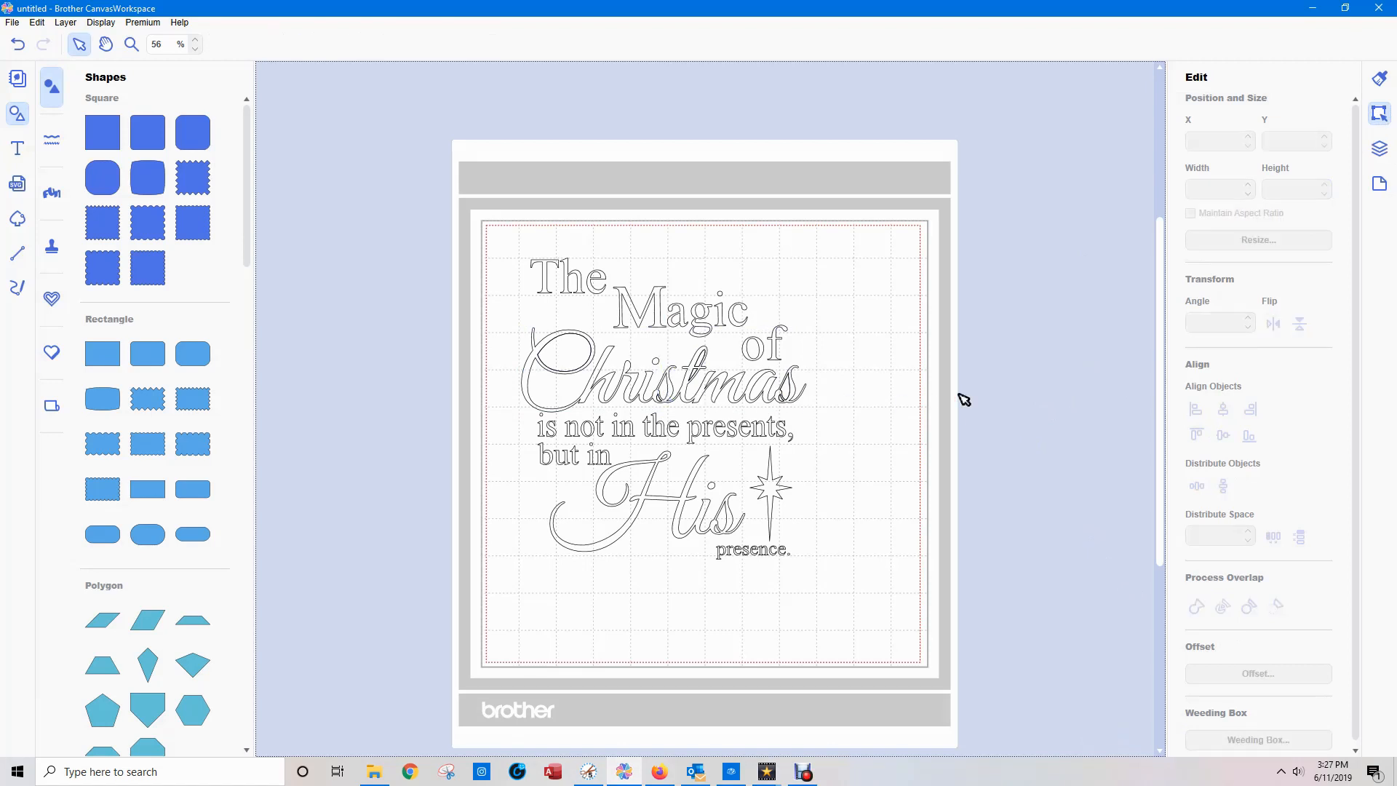
{"action": "left_click", "coordinate": [750, 349]}
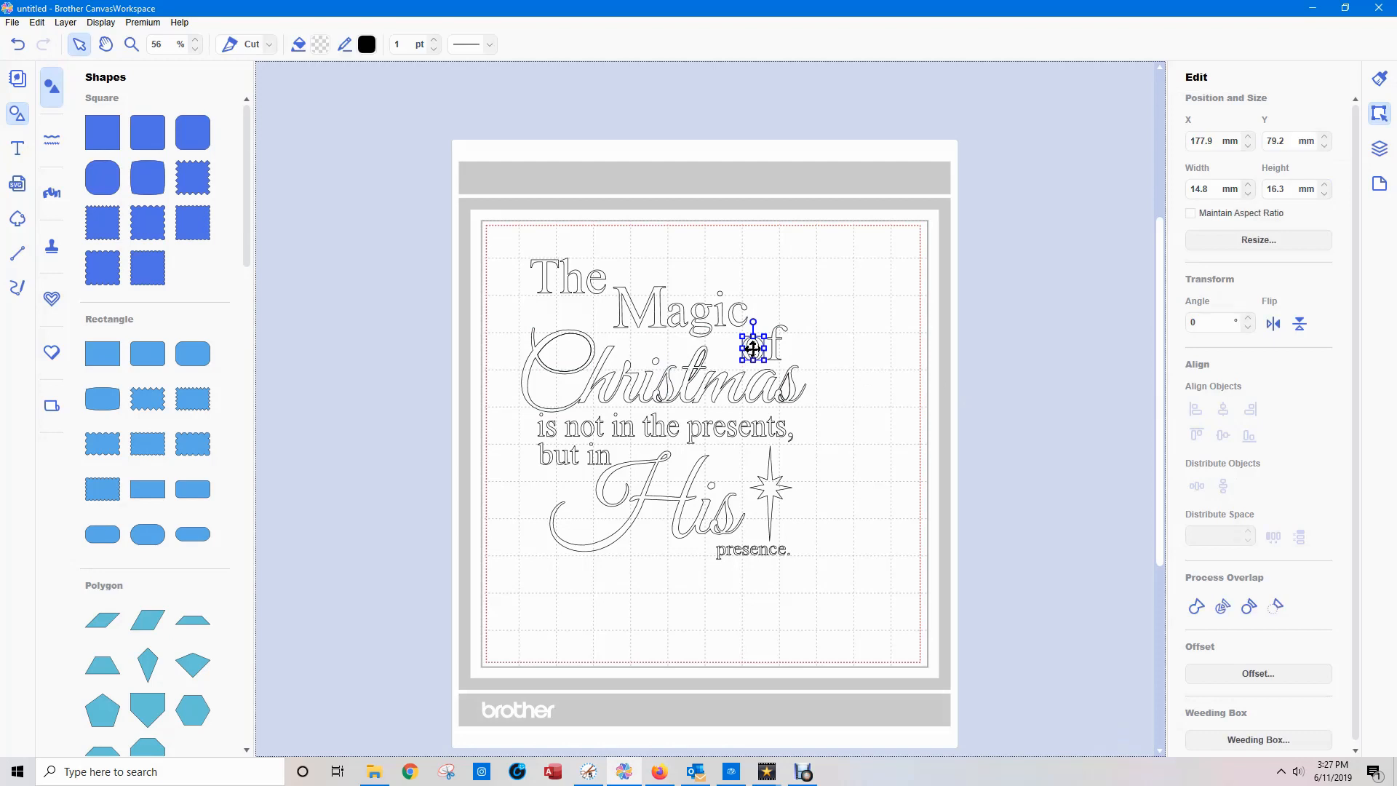
{"action": "key", "text": "Delete"}
{"action": "key", "text": "ctrl+z"}
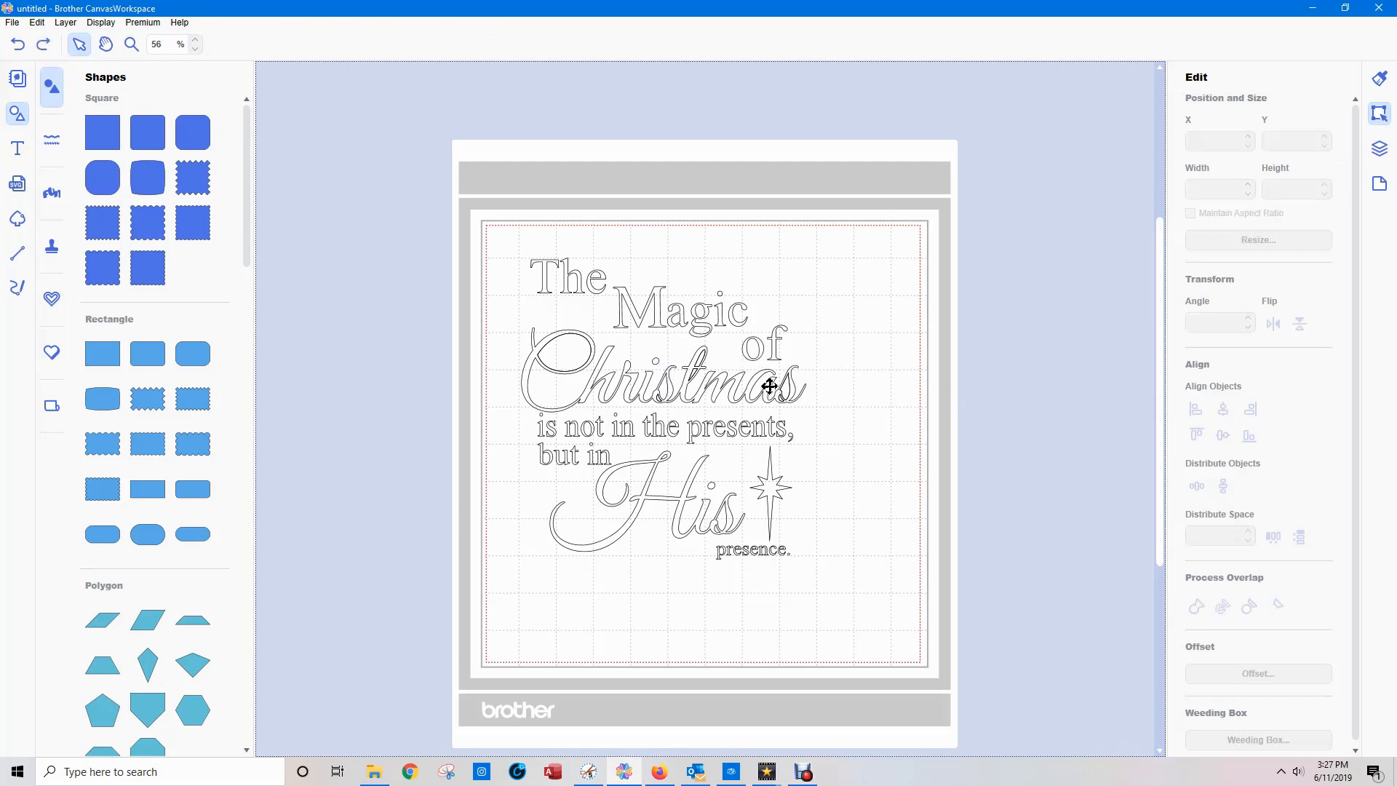
Delete the six stray overlap pieces of "Christmas", including the loop in the "C", keeping the full word shape.
{"action": "left_click", "coordinate": [1381, 151]}
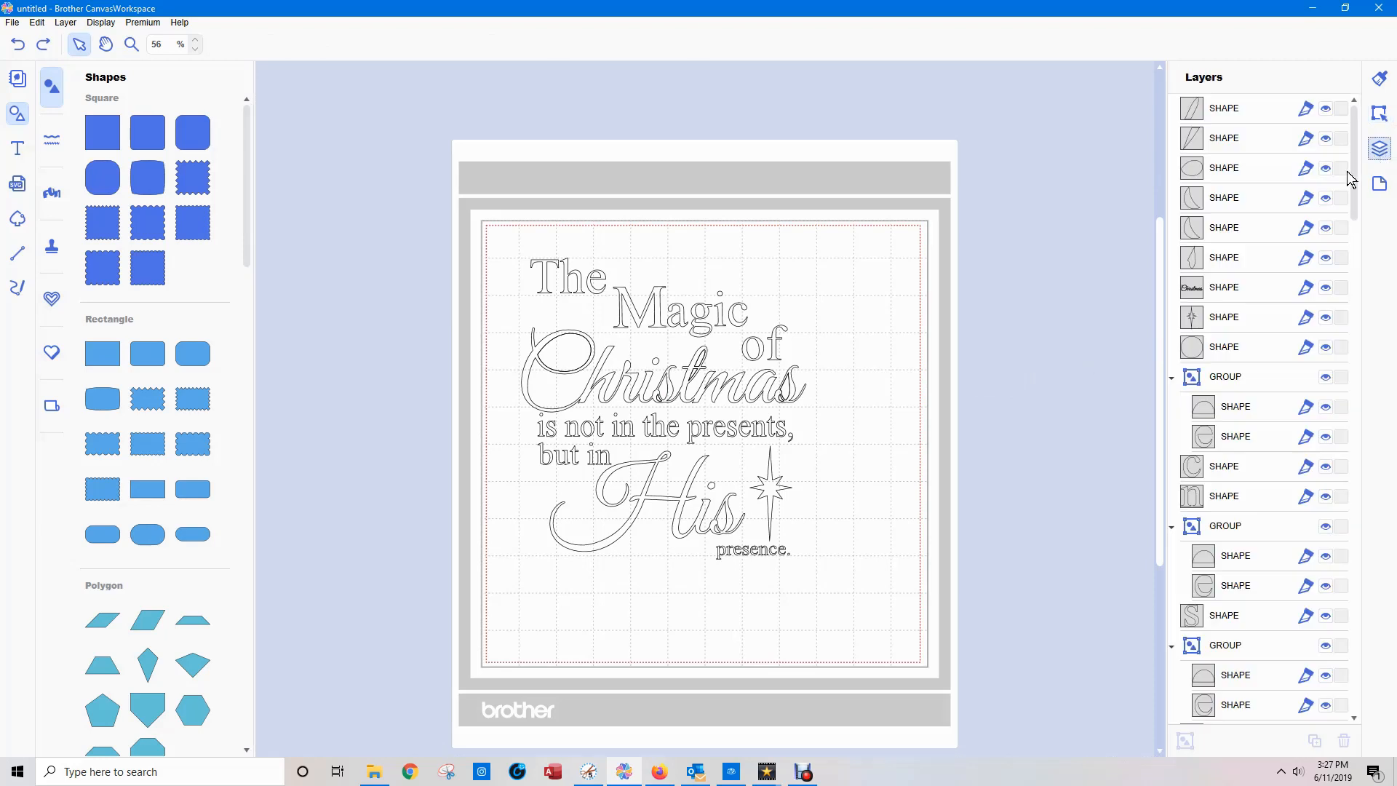
{"action": "left_click", "coordinate": [786, 392]}
{"action": "key", "text": "Delete"}
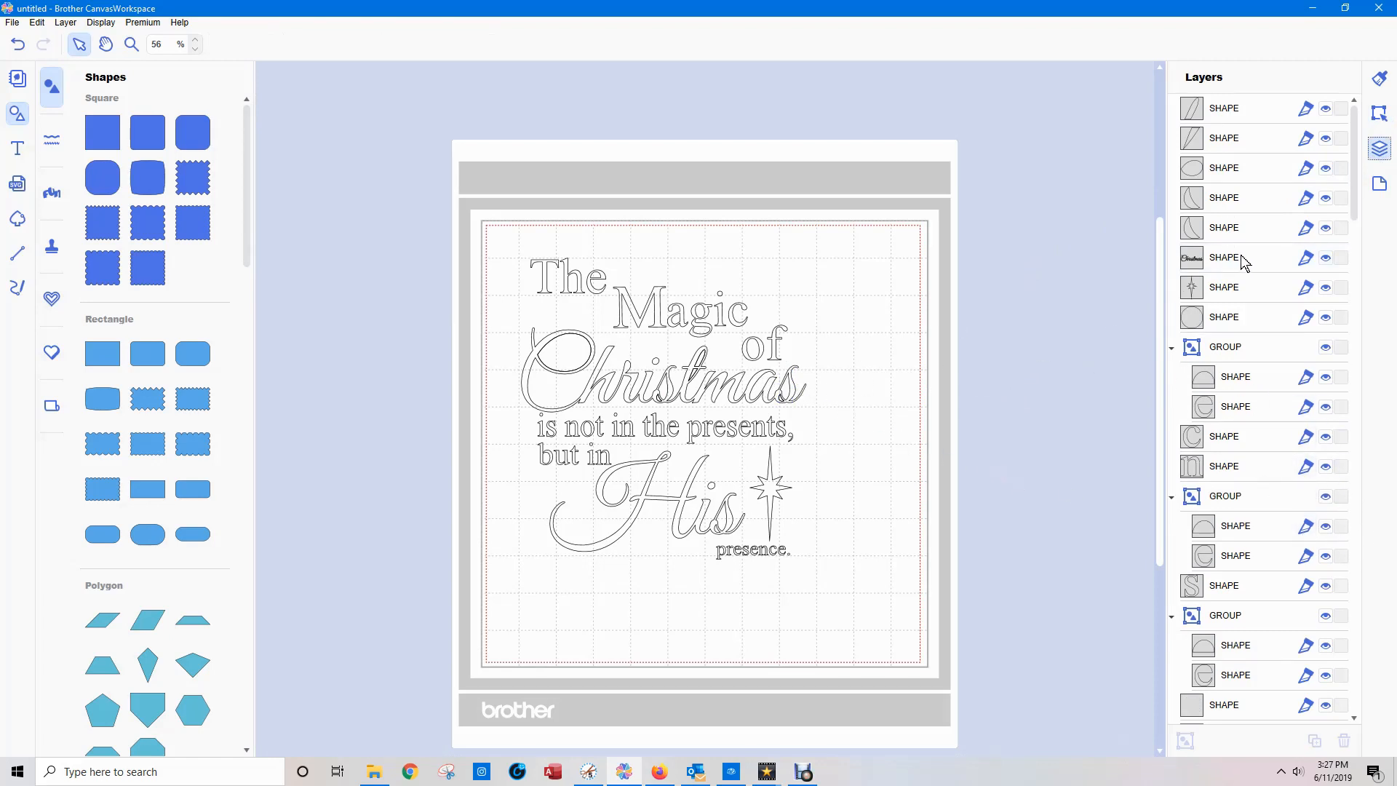
{"action": "left_click", "coordinate": [1195, 111]}
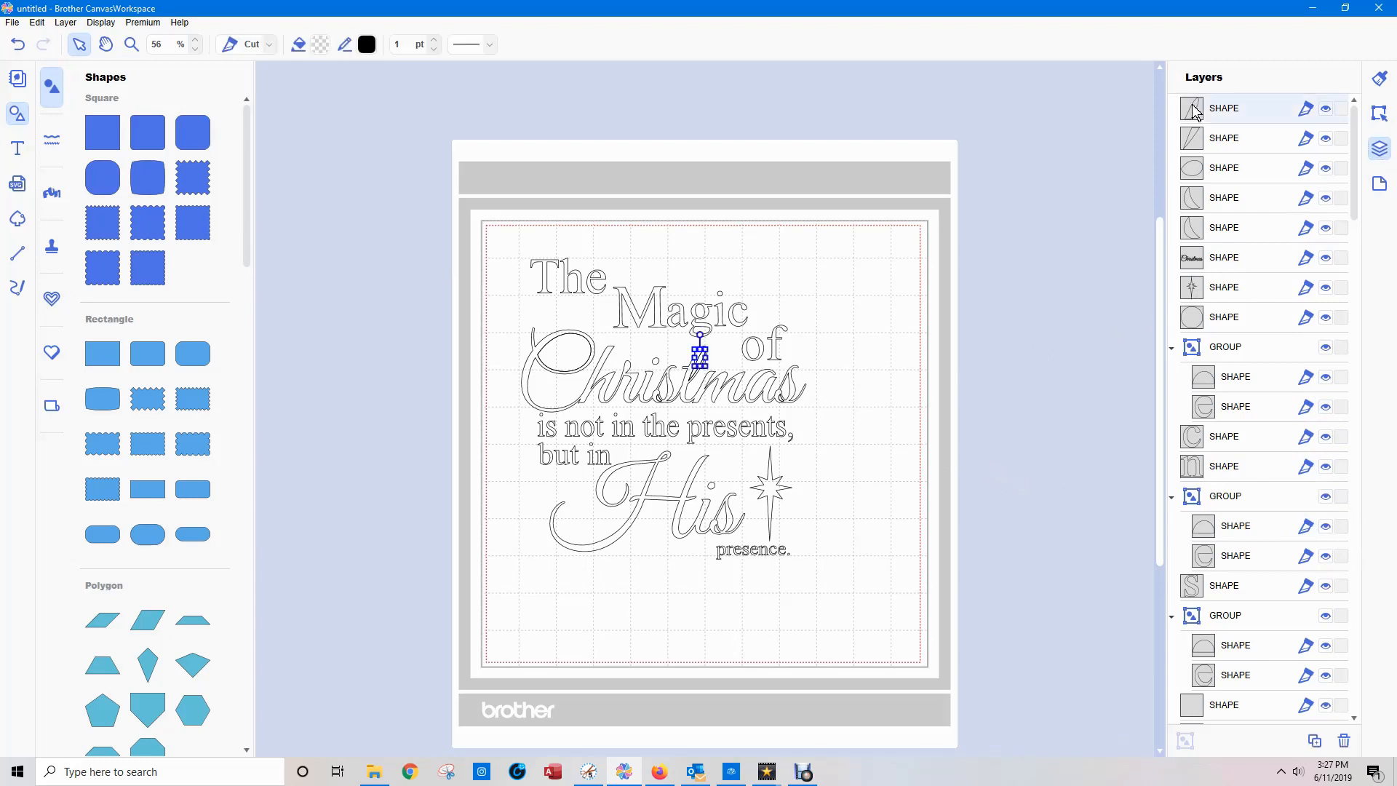
{"action": "key", "text": "Delete"}
{"action": "left_click", "coordinate": [1190, 113]}
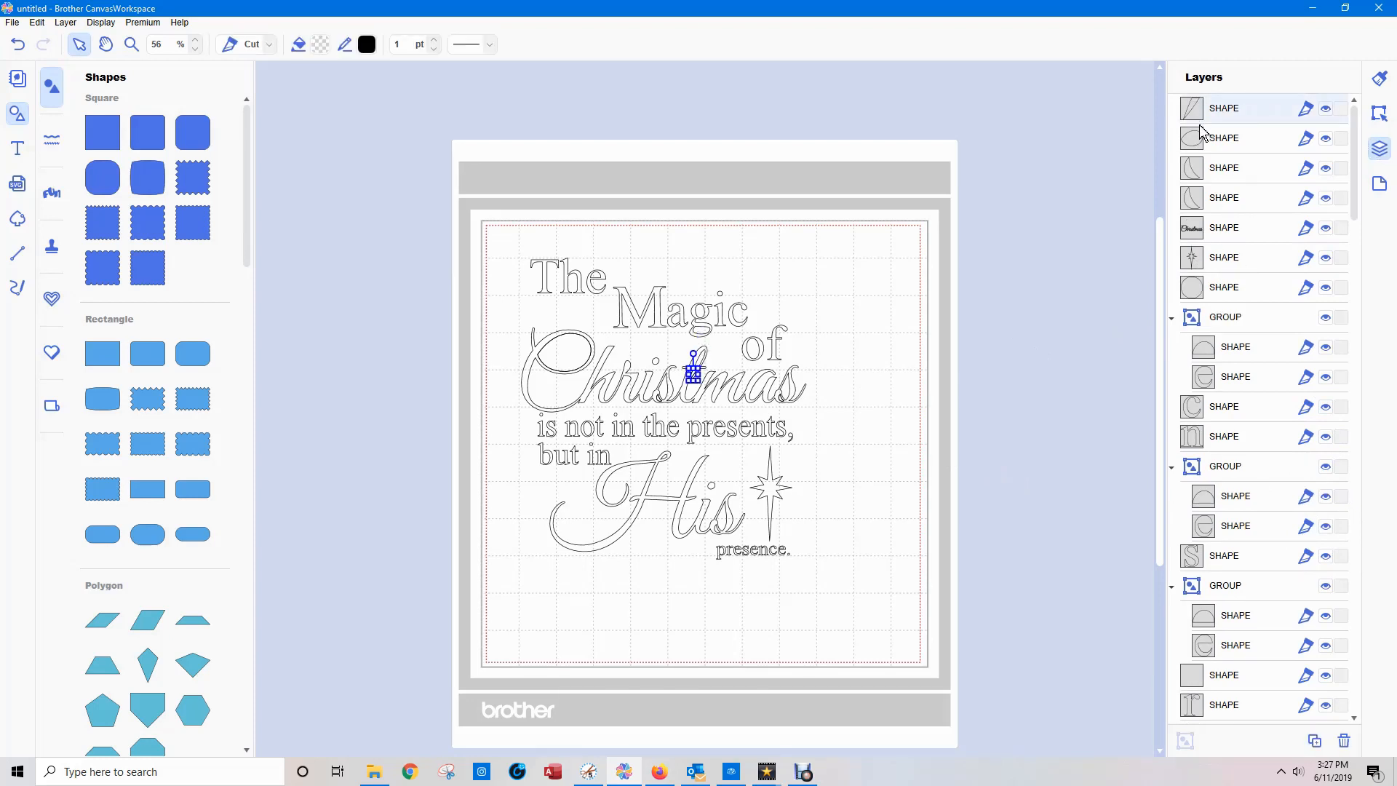
{"action": "key", "text": "Delete"}
{"action": "left_click", "coordinate": [1197, 140]}
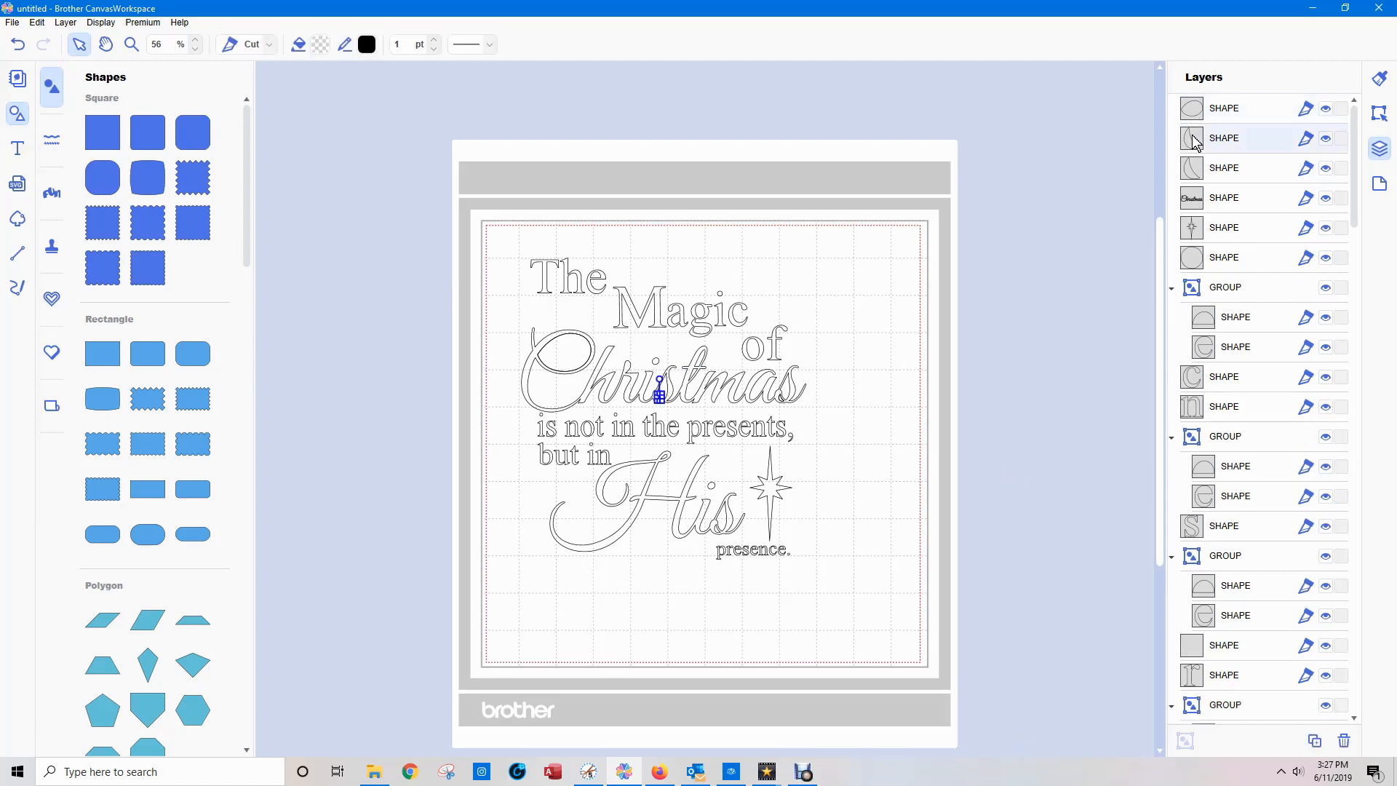
{"action": "key", "text": "Delete"}
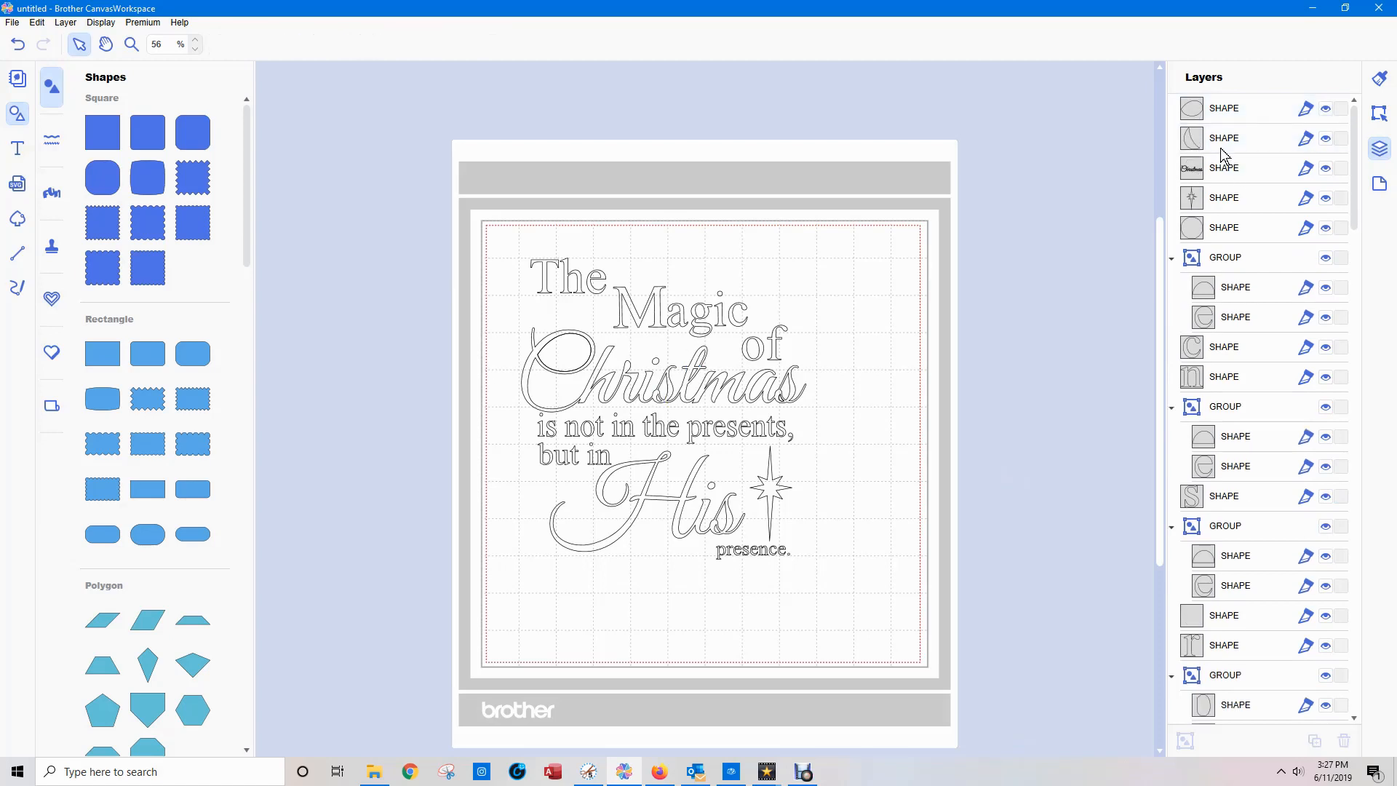
{"action": "left_click", "coordinate": [1218, 112]}
{"action": "key", "text": "Delete"}
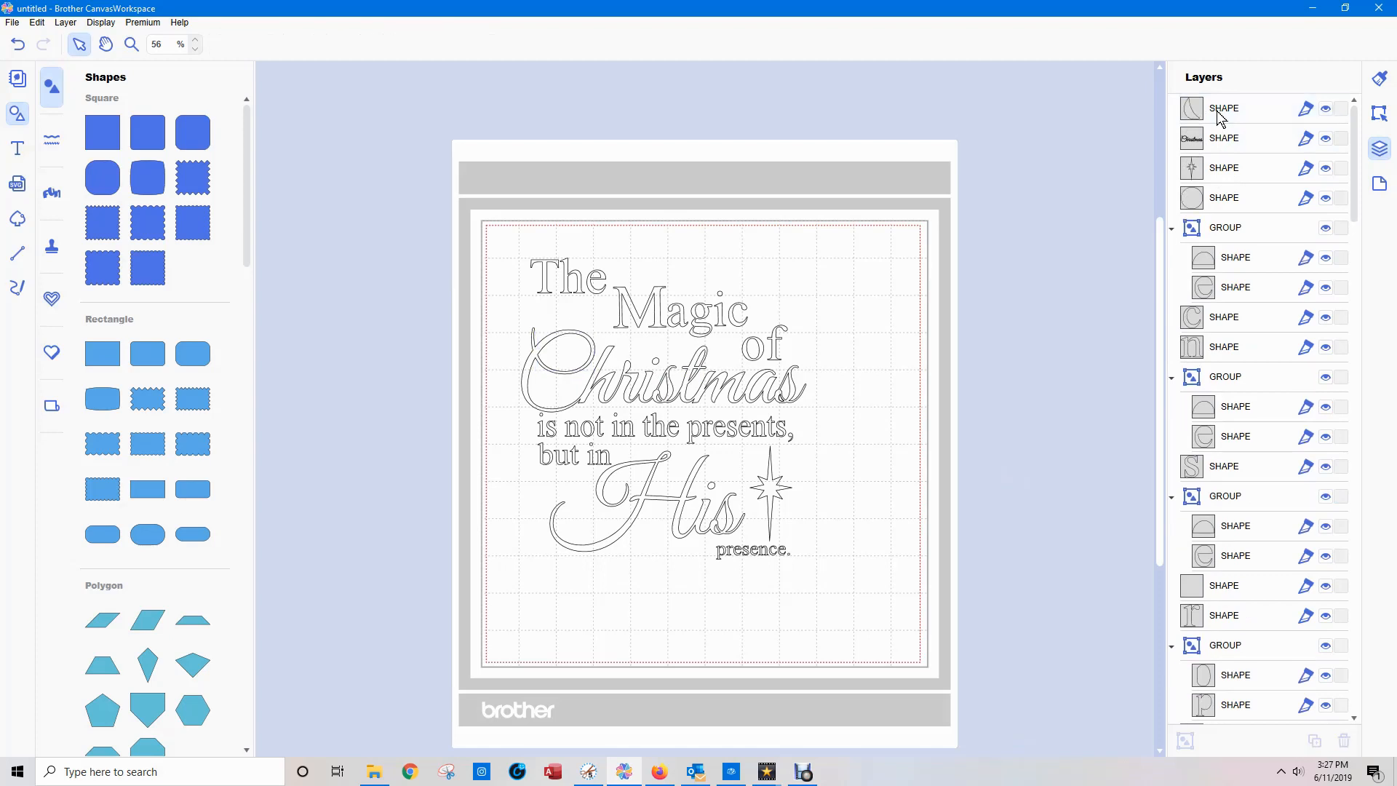
{"action": "left_click", "coordinate": [1222, 114]}
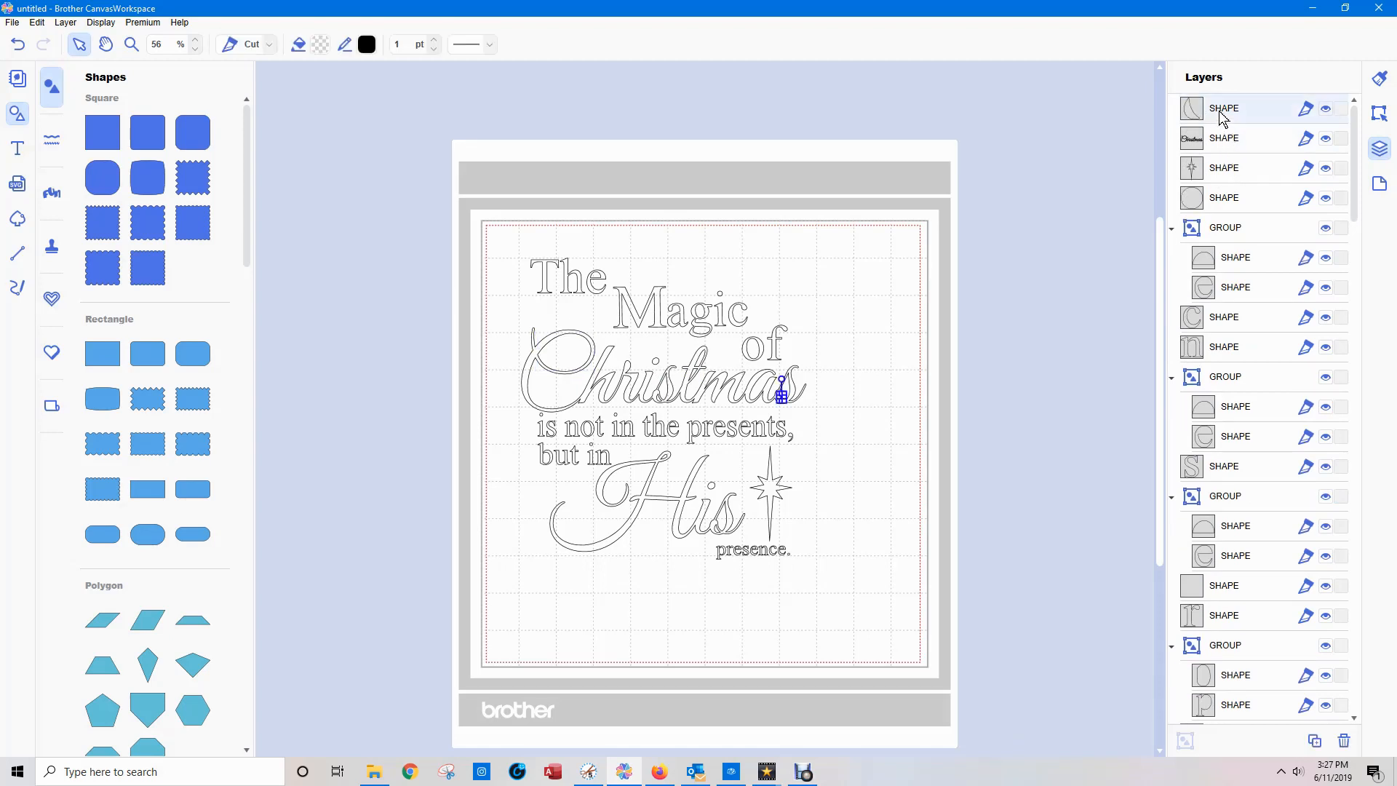
{"action": "key", "text": "Delete"}
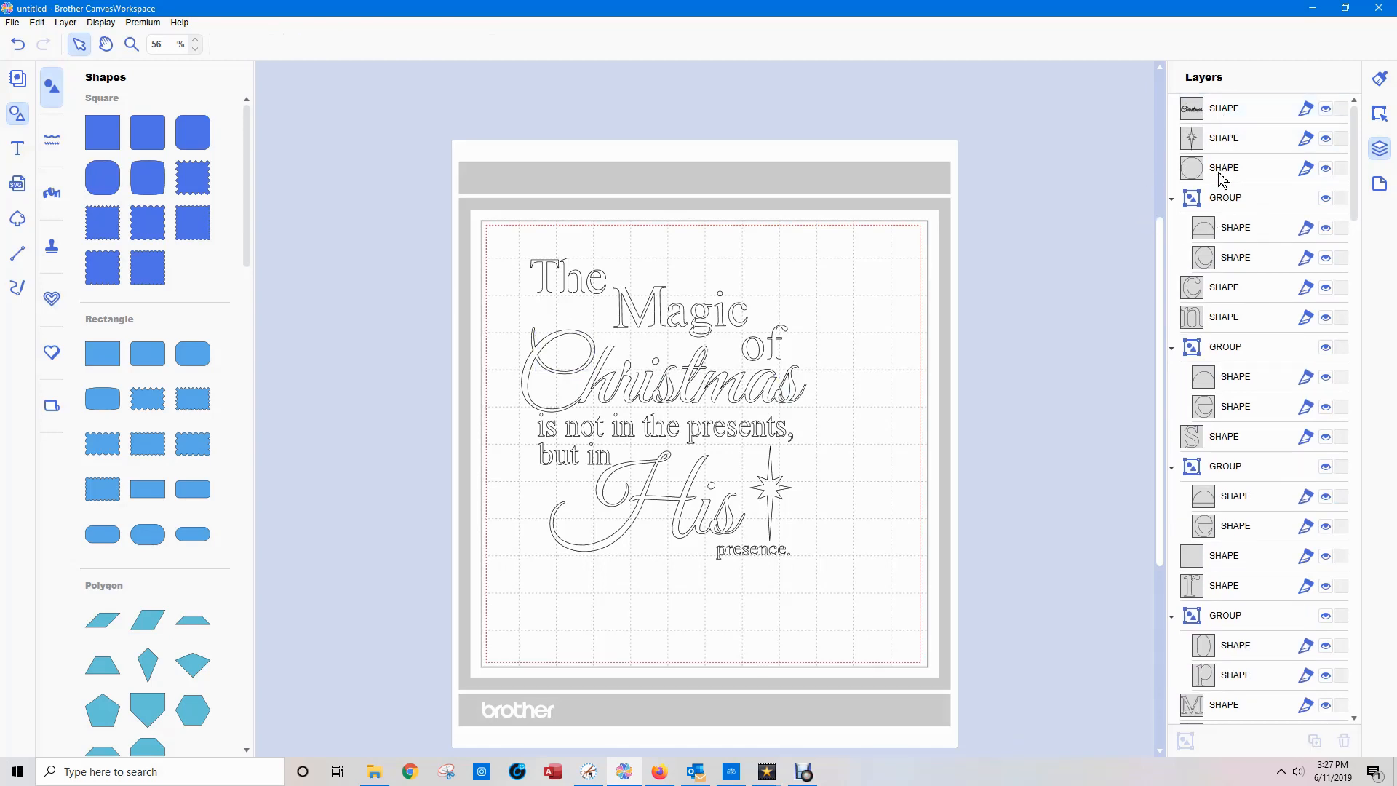
Rename the single remaining shape layer of the word "Christmas" as "christmas".
{"action": "left_click", "coordinate": [1224, 145]}
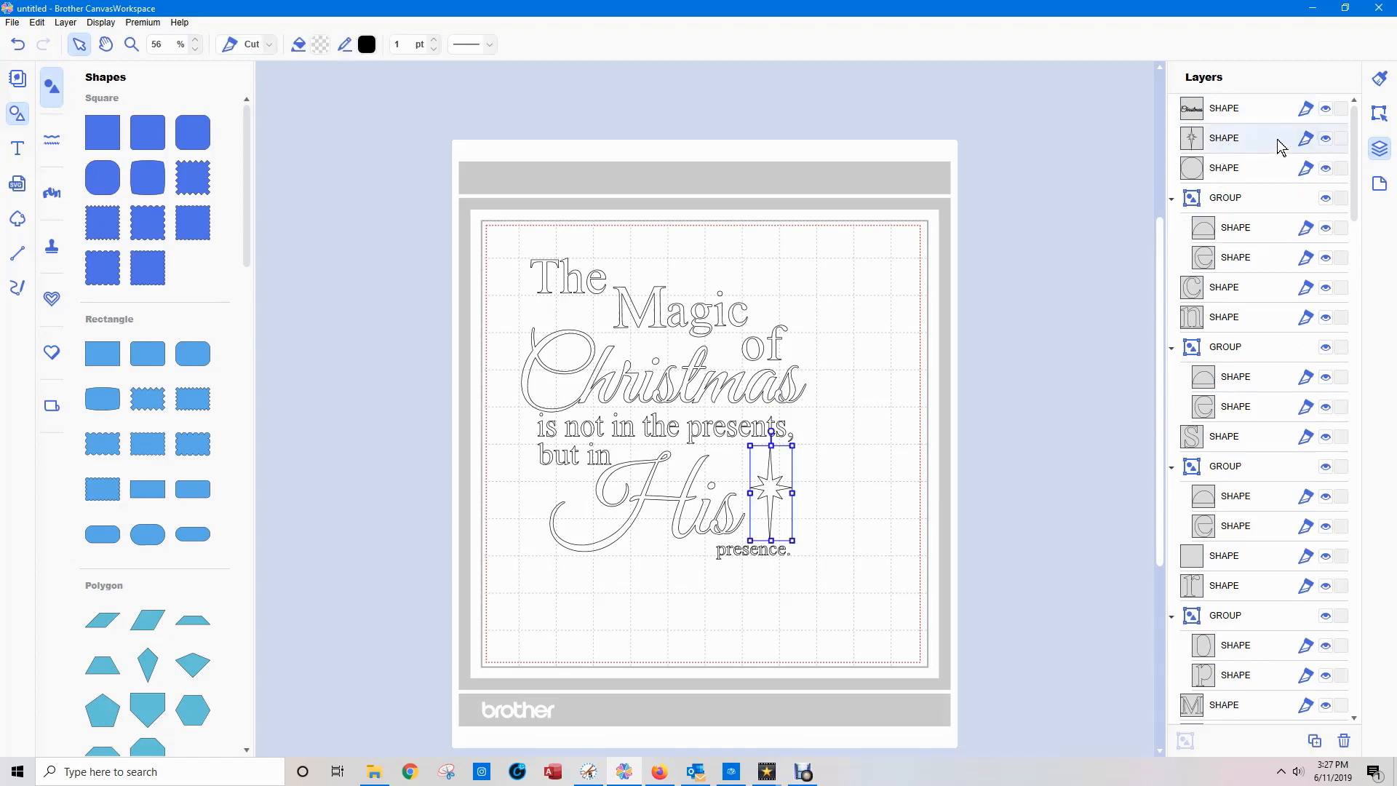
{"action": "double_click", "coordinate": [1232, 111]}
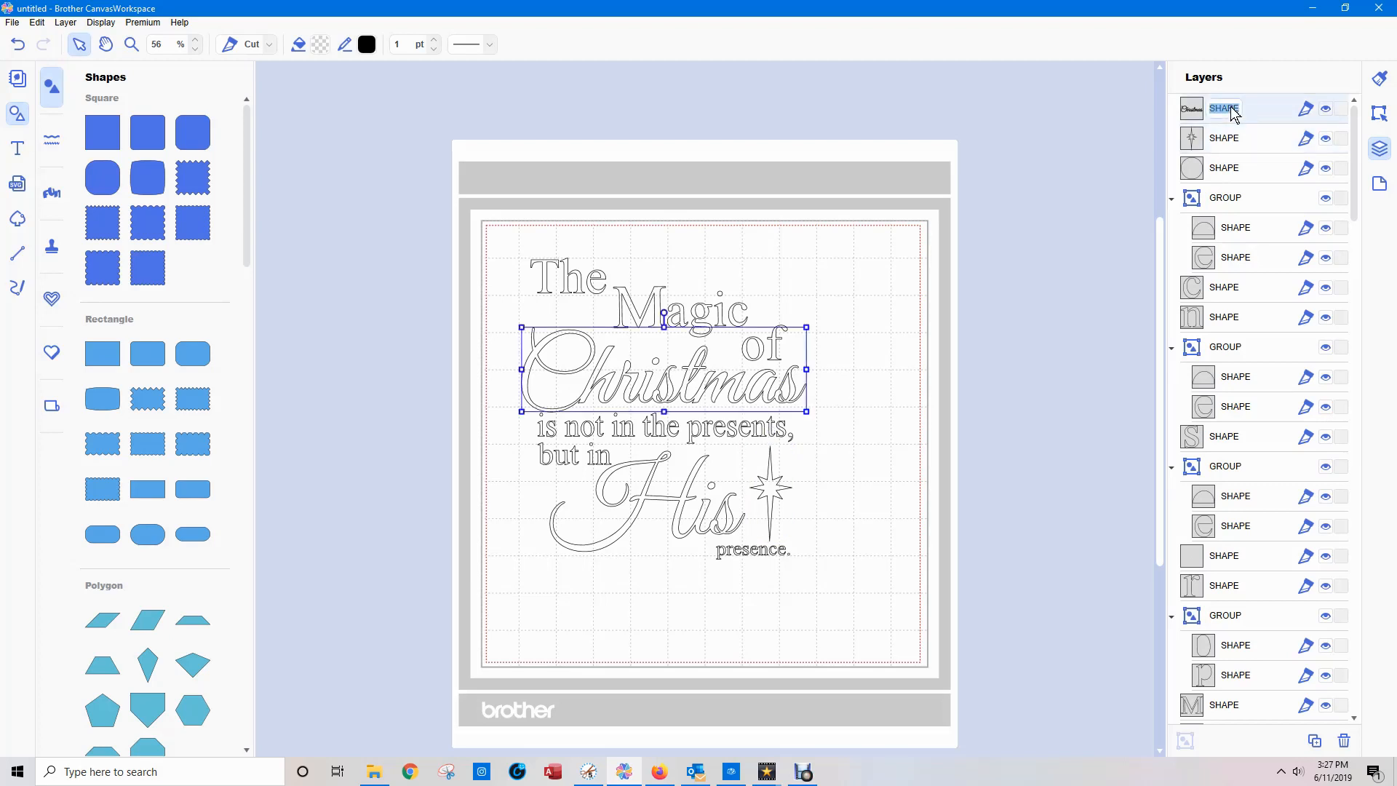
{"action": "type", "text": "christmas"}
{"action": "left_click", "coordinate": [1026, 411]}
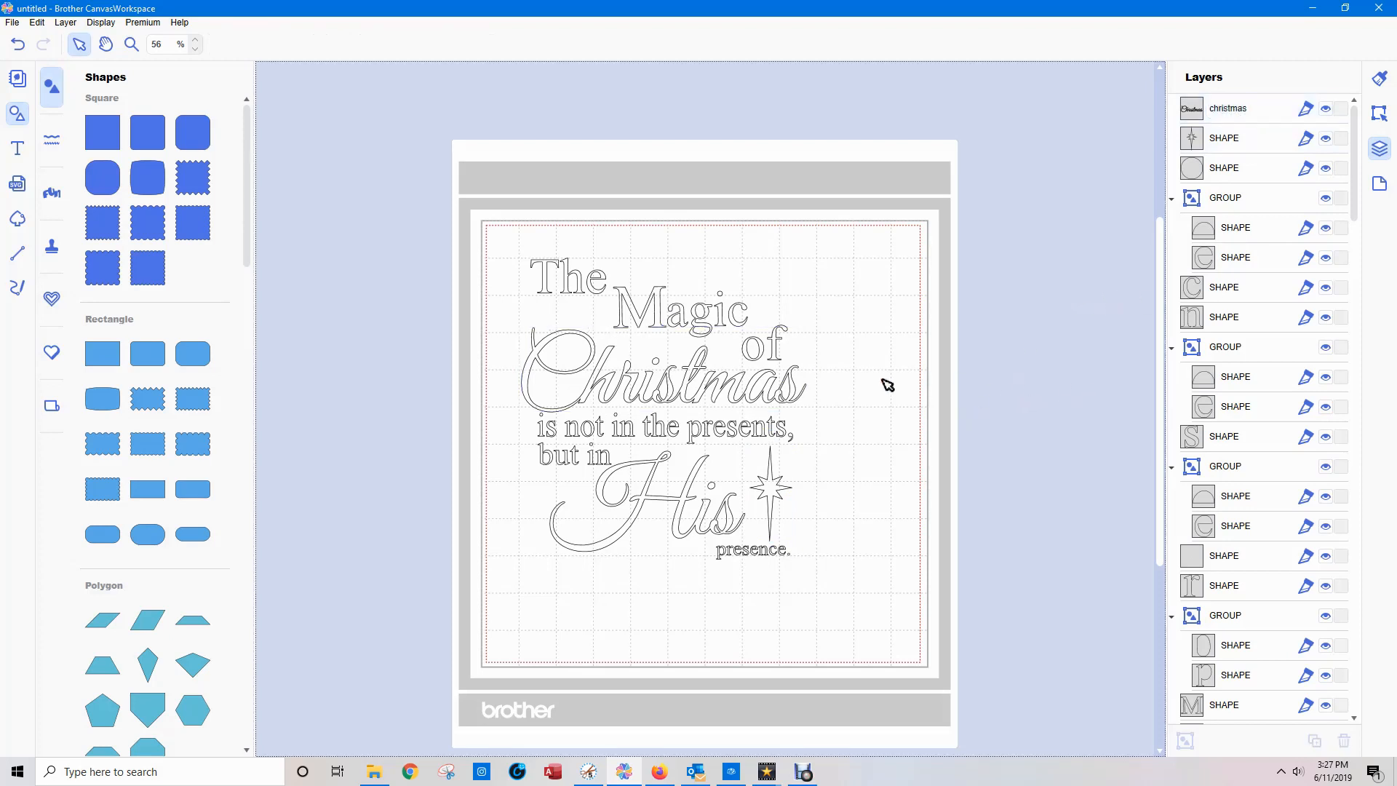
Fill the word "Christmas" with dark red.
{"action": "left_click", "coordinate": [718, 380]}
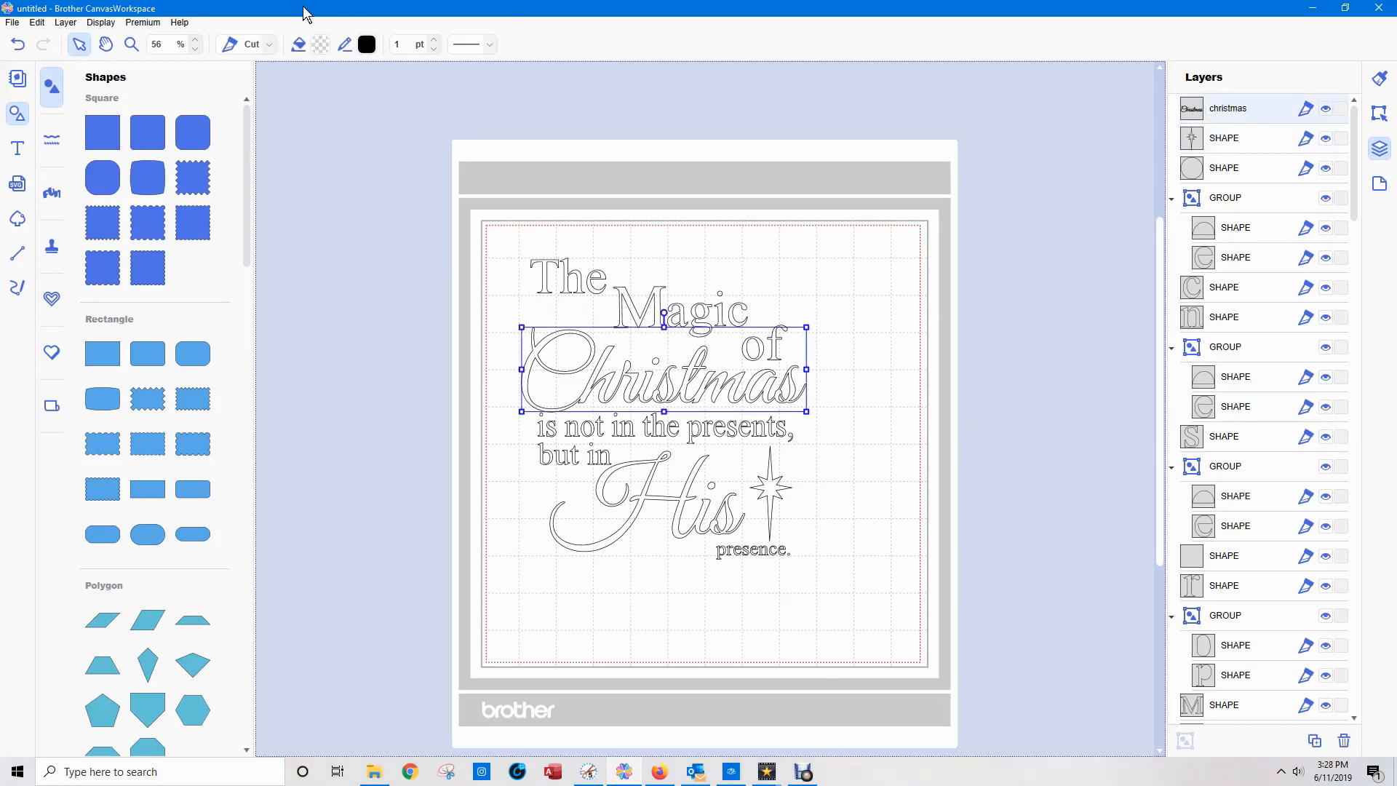
{"action": "left_click", "coordinate": [320, 45]}
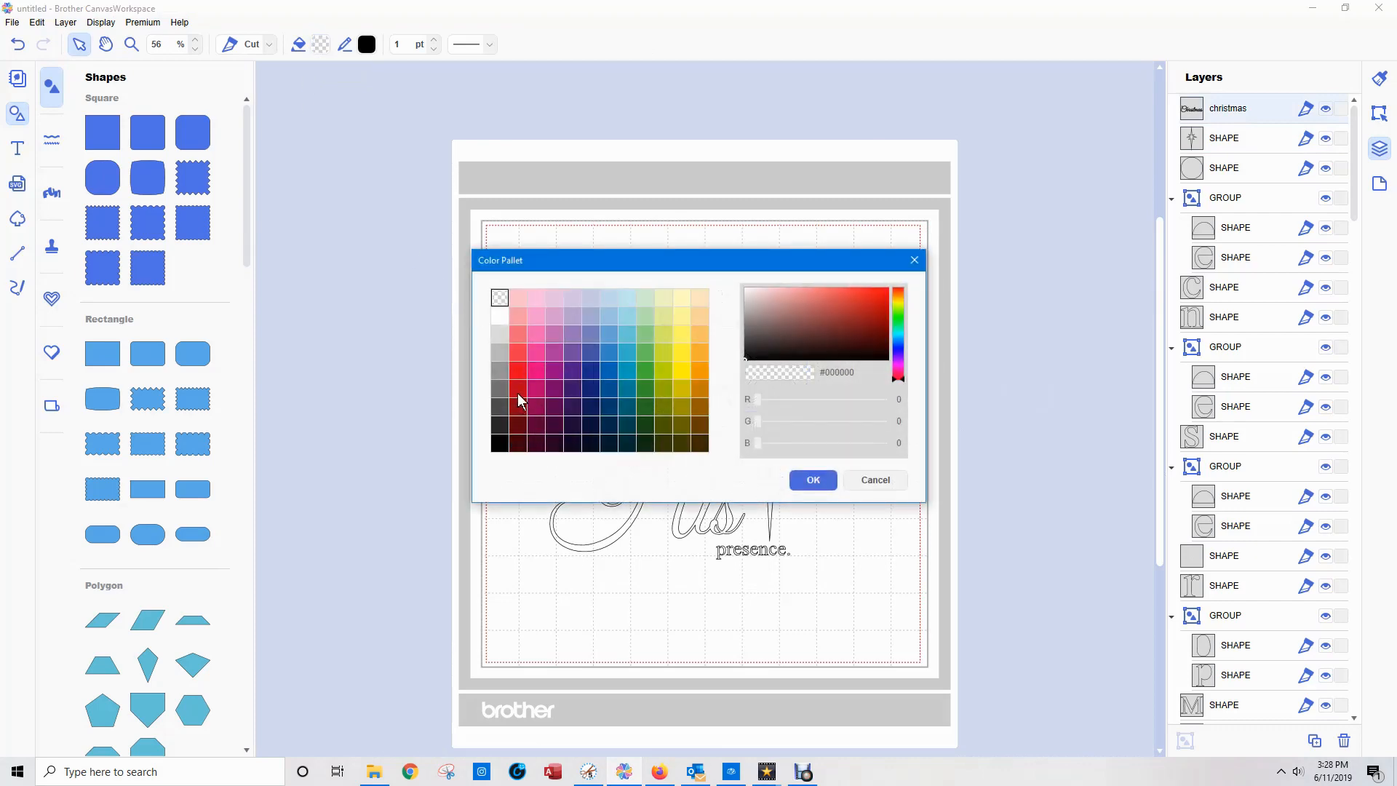
{"action": "left_click", "coordinate": [517, 388]}
{"action": "left_click", "coordinate": [815, 481]}
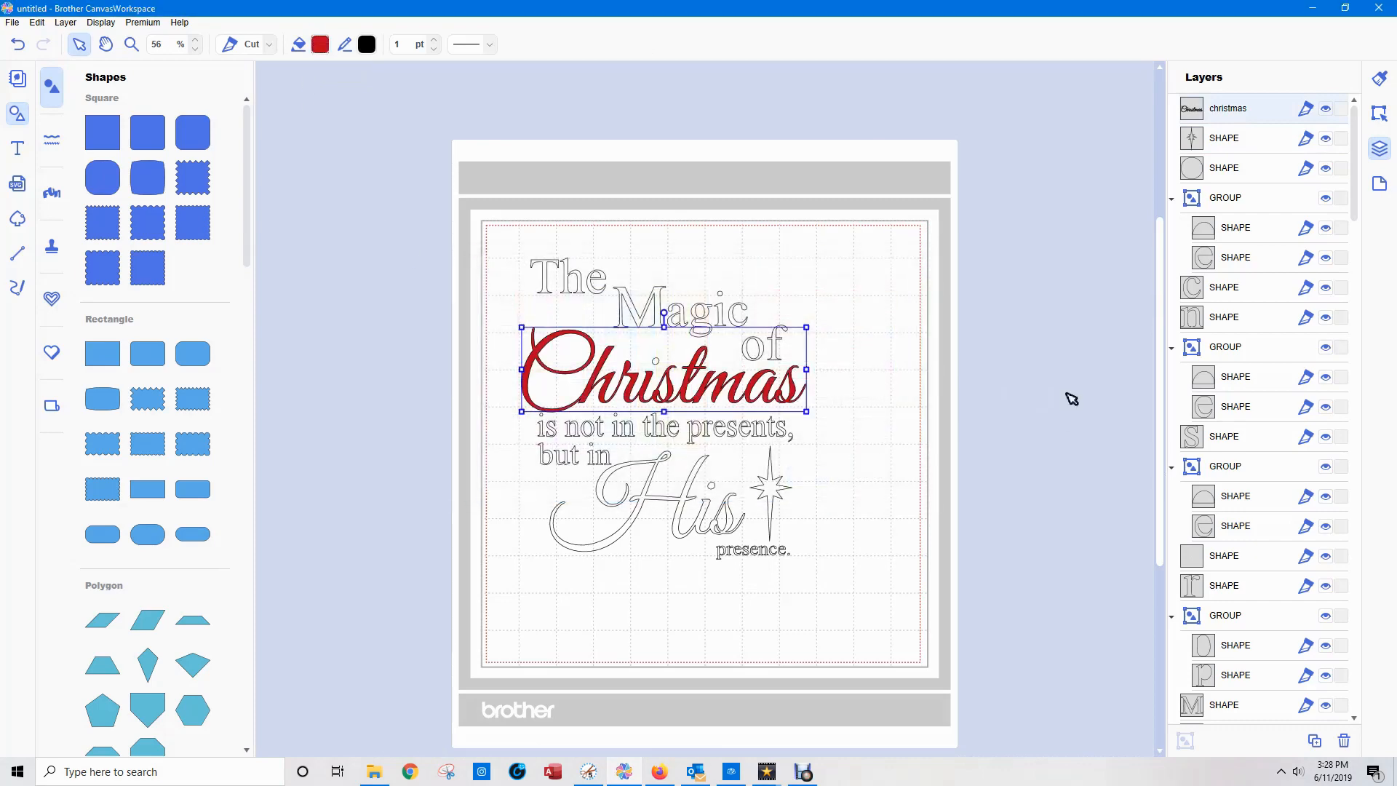
{"action": "left_click", "coordinate": [1084, 334]}
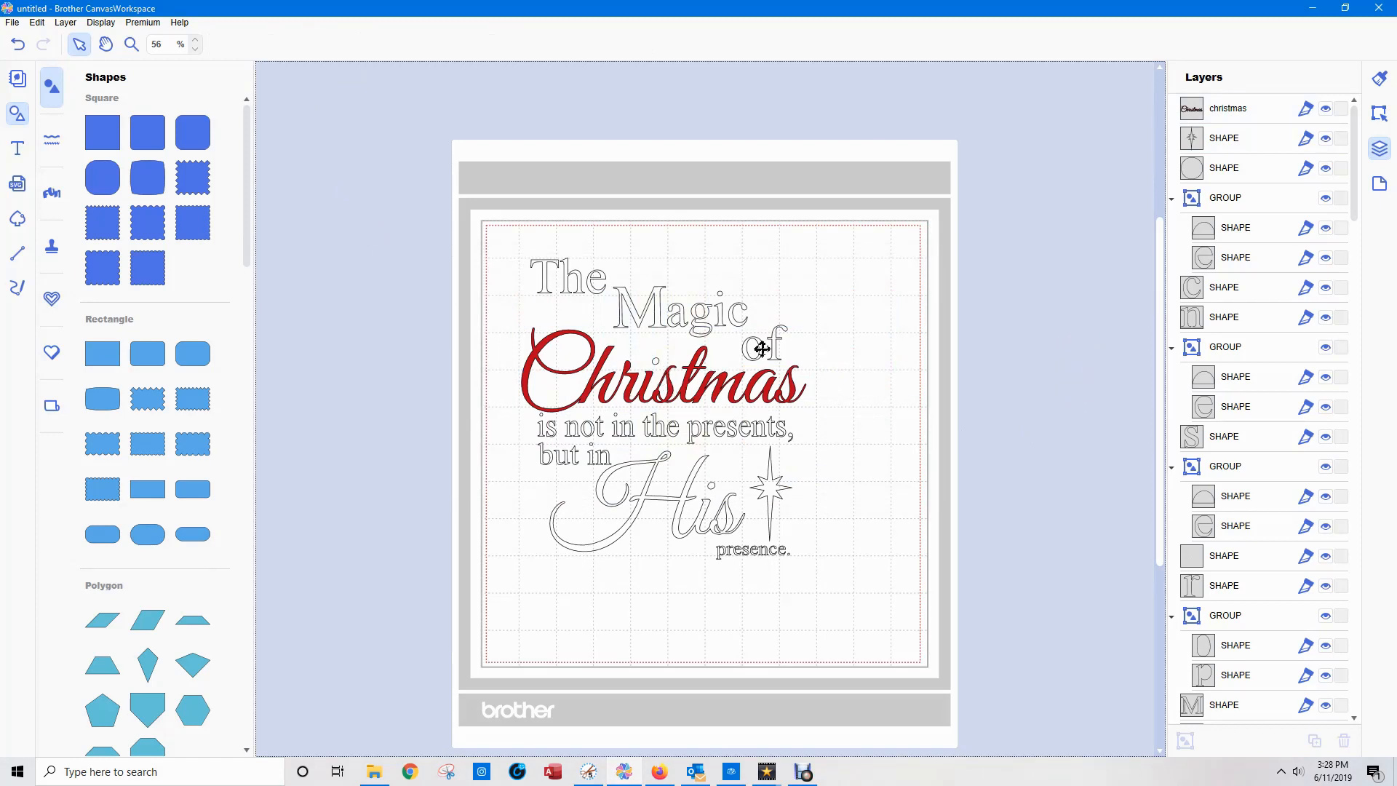
Examine which shape forms the dot over the "i" in "Christmas" and whether it belongs to the "christmas" layer.
{"action": "left_click", "coordinate": [1200, 170]}
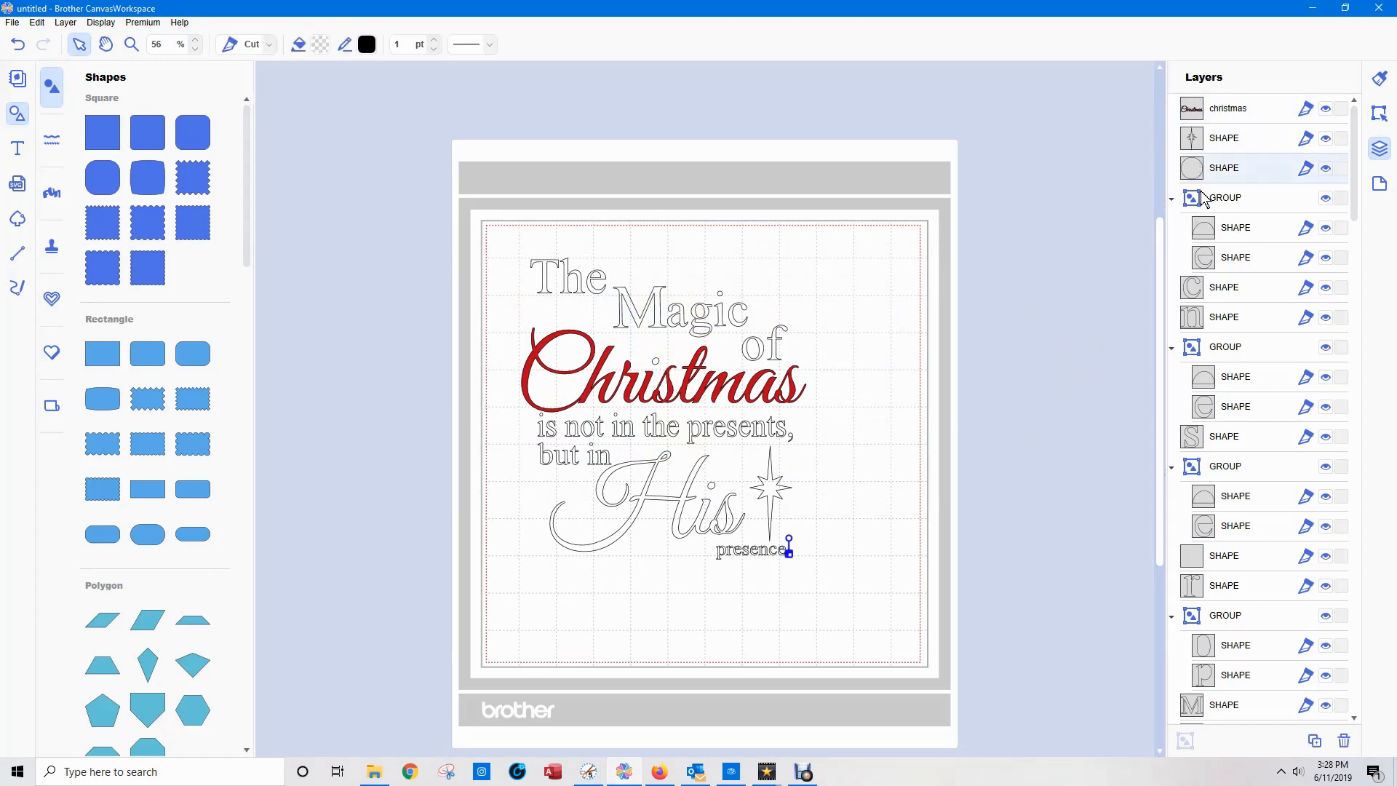
{"action": "left_click", "coordinate": [654, 360]}
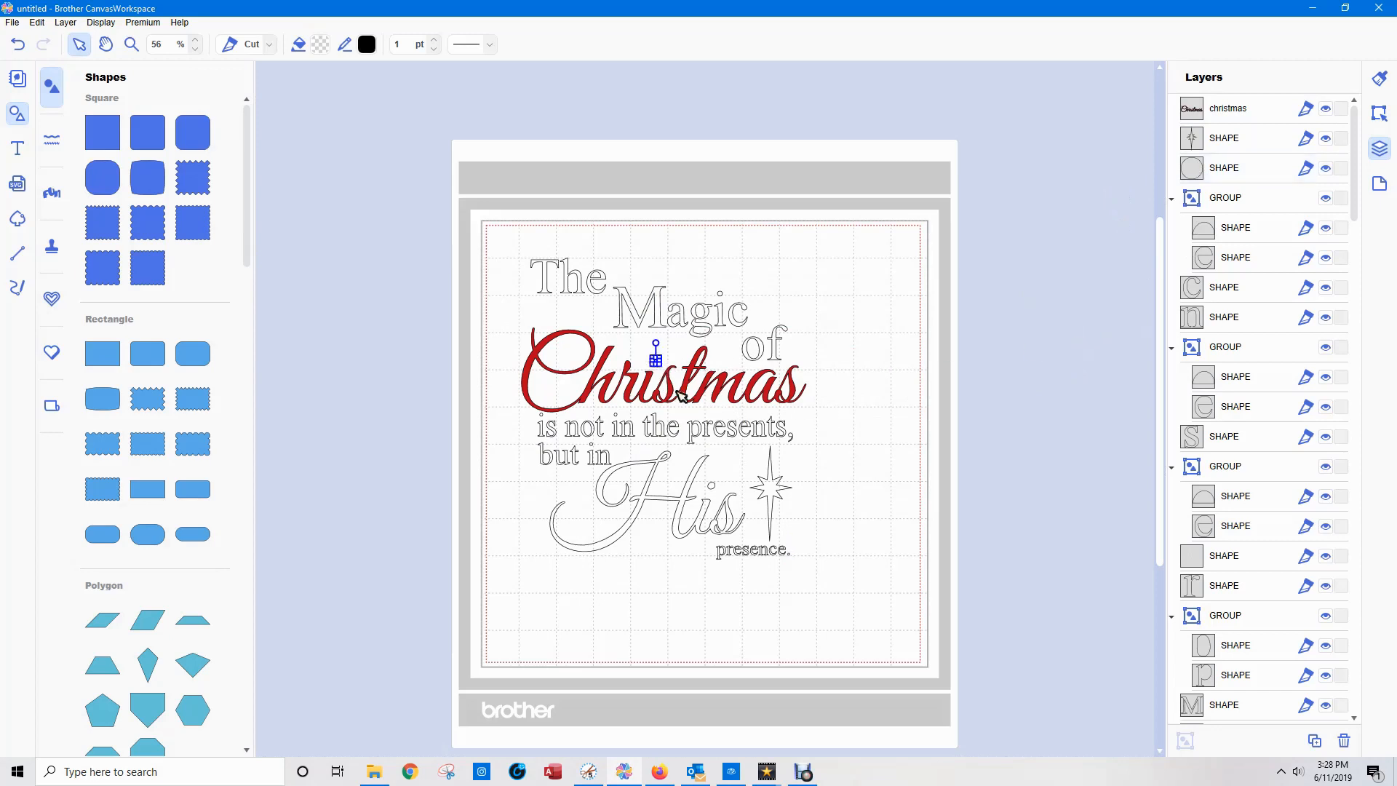
{"action": "left_click", "coordinate": [1243, 119]}
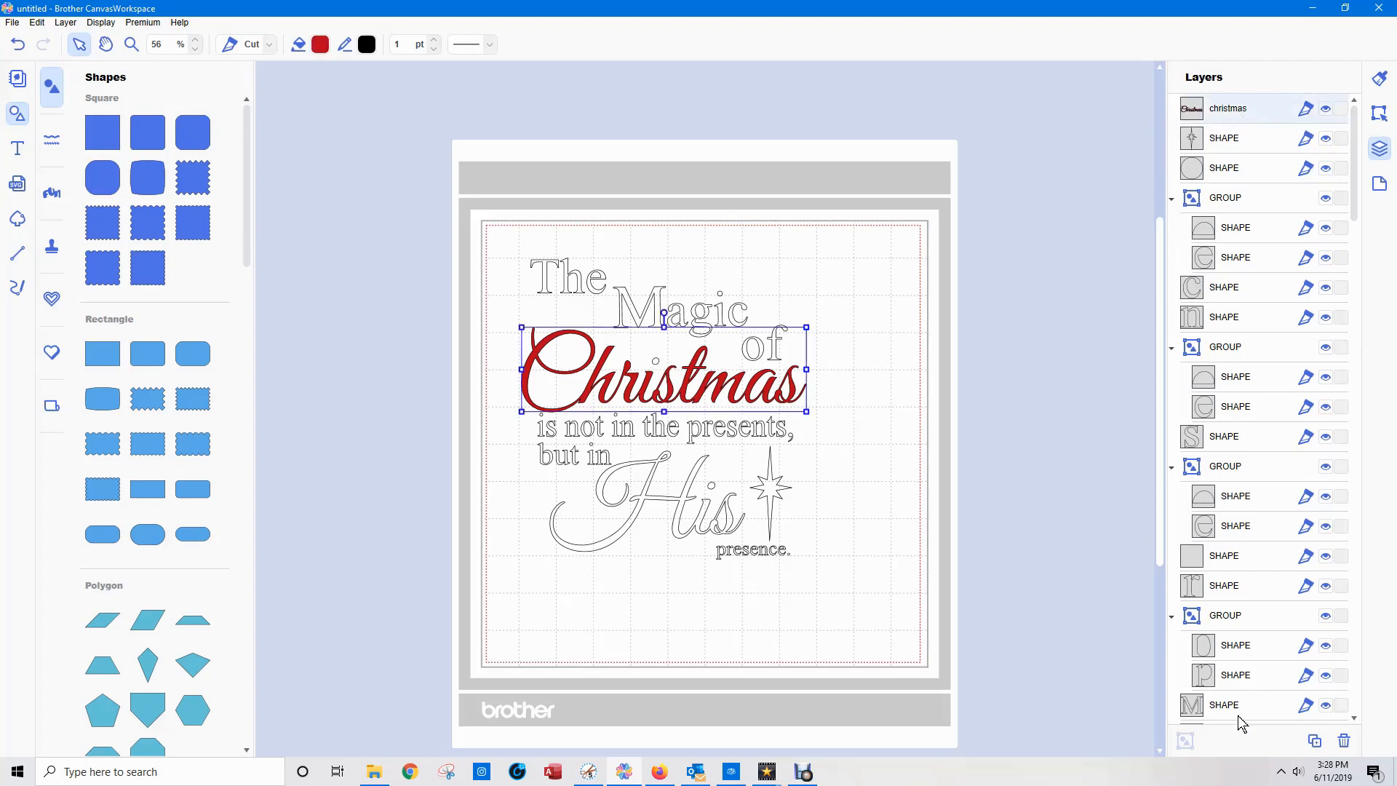
{"action": "left_click", "coordinate": [1085, 670]}
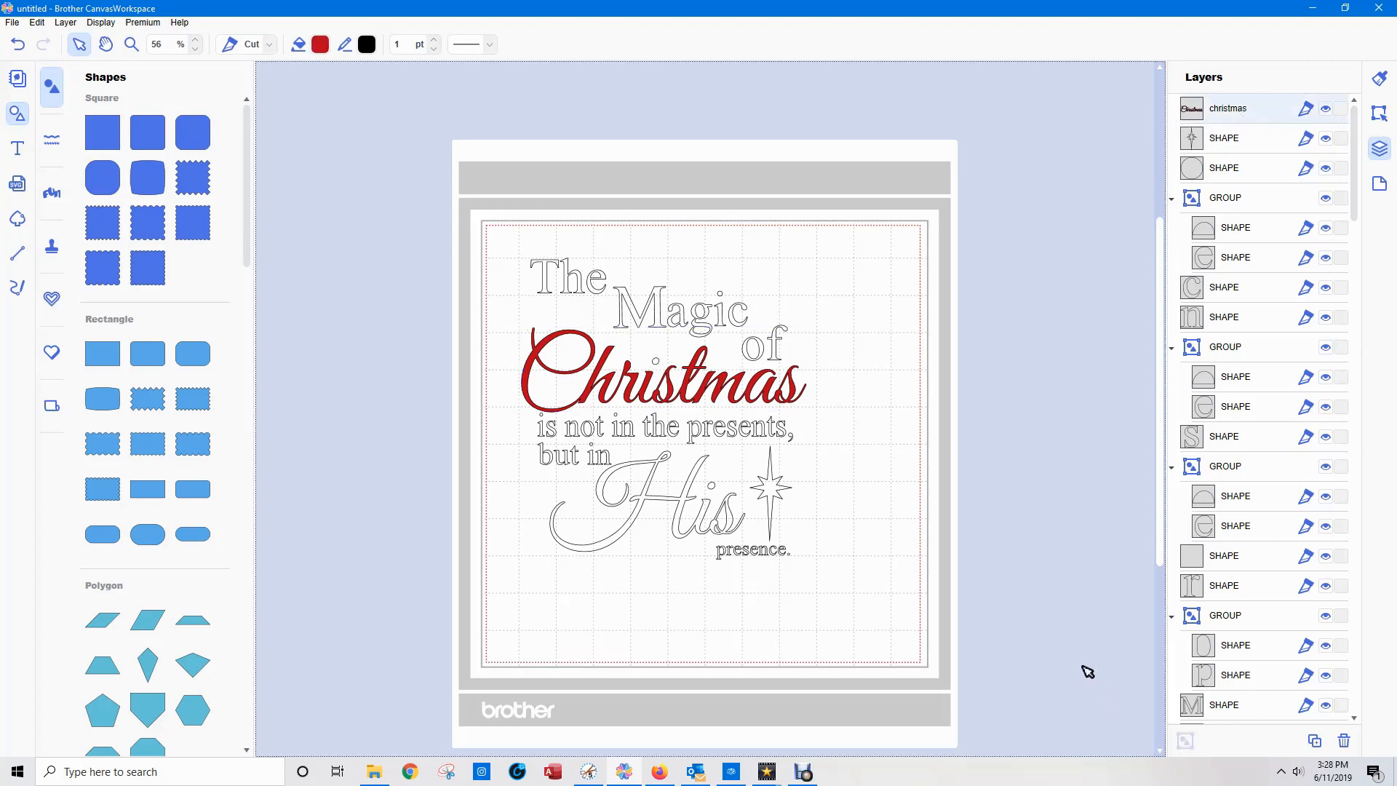
Group the word "Christmas" with the dot over its "i" and fill that dot with red.
{"action": "left_click_drag", "start_coordinate": [494, 345], "coordinate": [673, 378]}
{"action": "left_click", "coordinate": [1186, 740]}
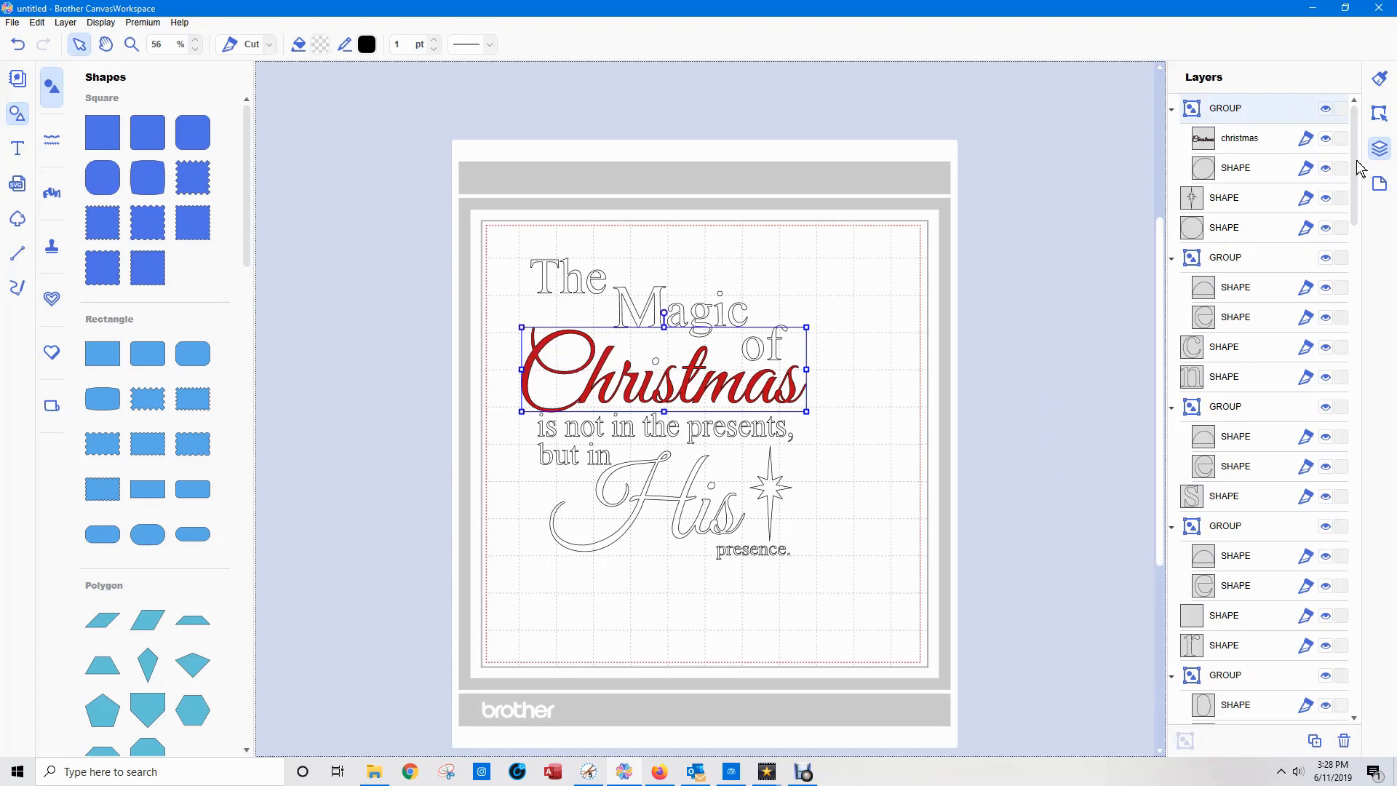
{"action": "left_click", "coordinate": [1222, 168]}
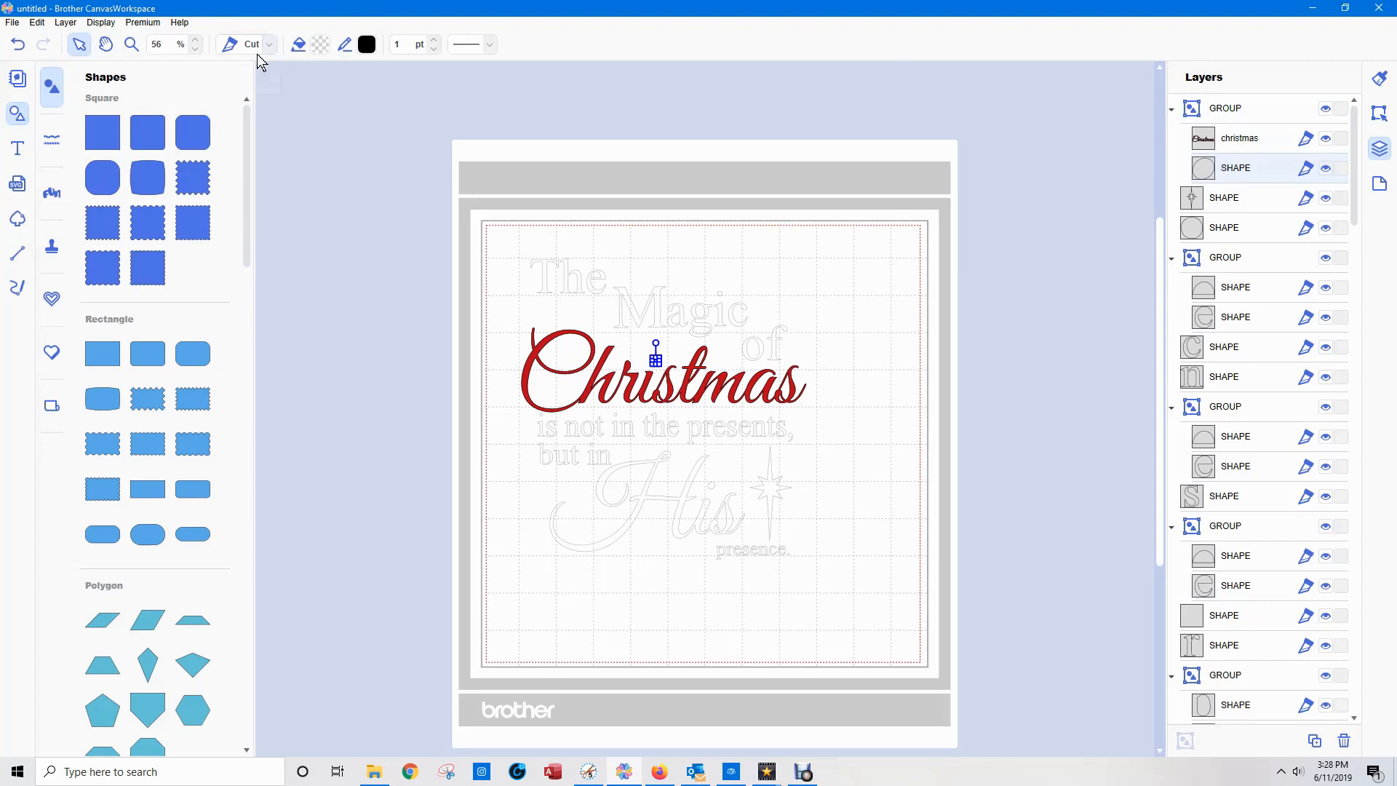
{"action": "left_click", "coordinate": [318, 49]}
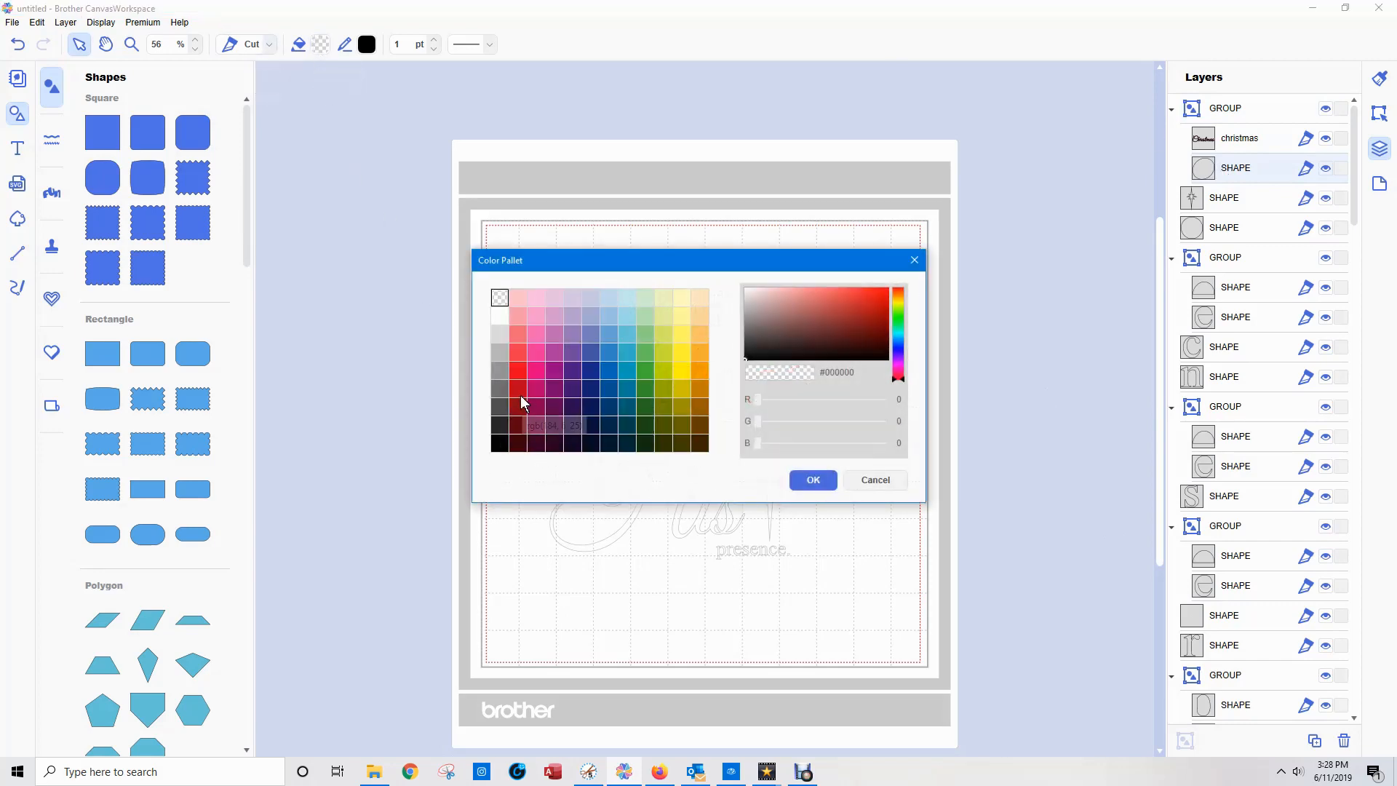
{"action": "left_click", "coordinate": [519, 372]}
{"action": "left_click", "coordinate": [835, 482]}
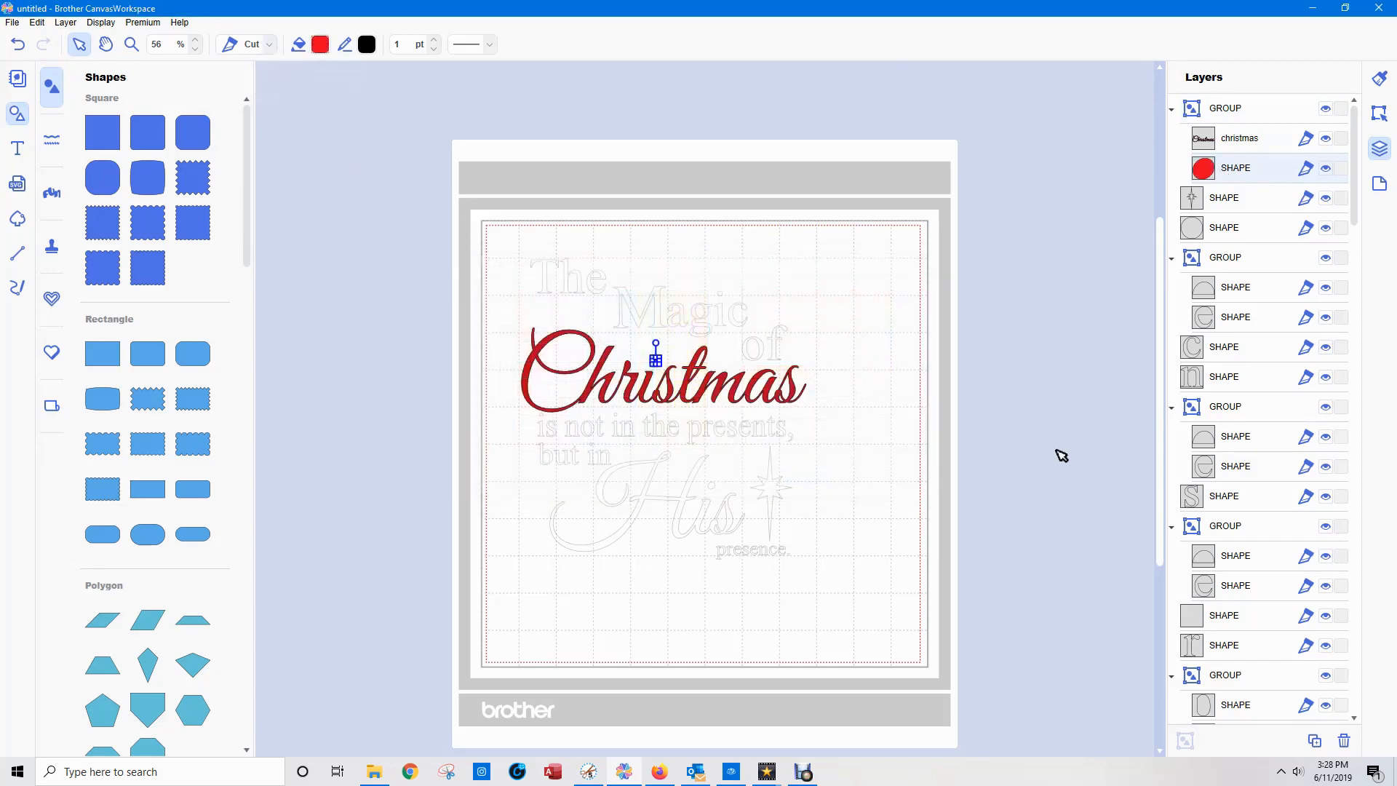
{"action": "left_click", "coordinate": [1061, 432]}
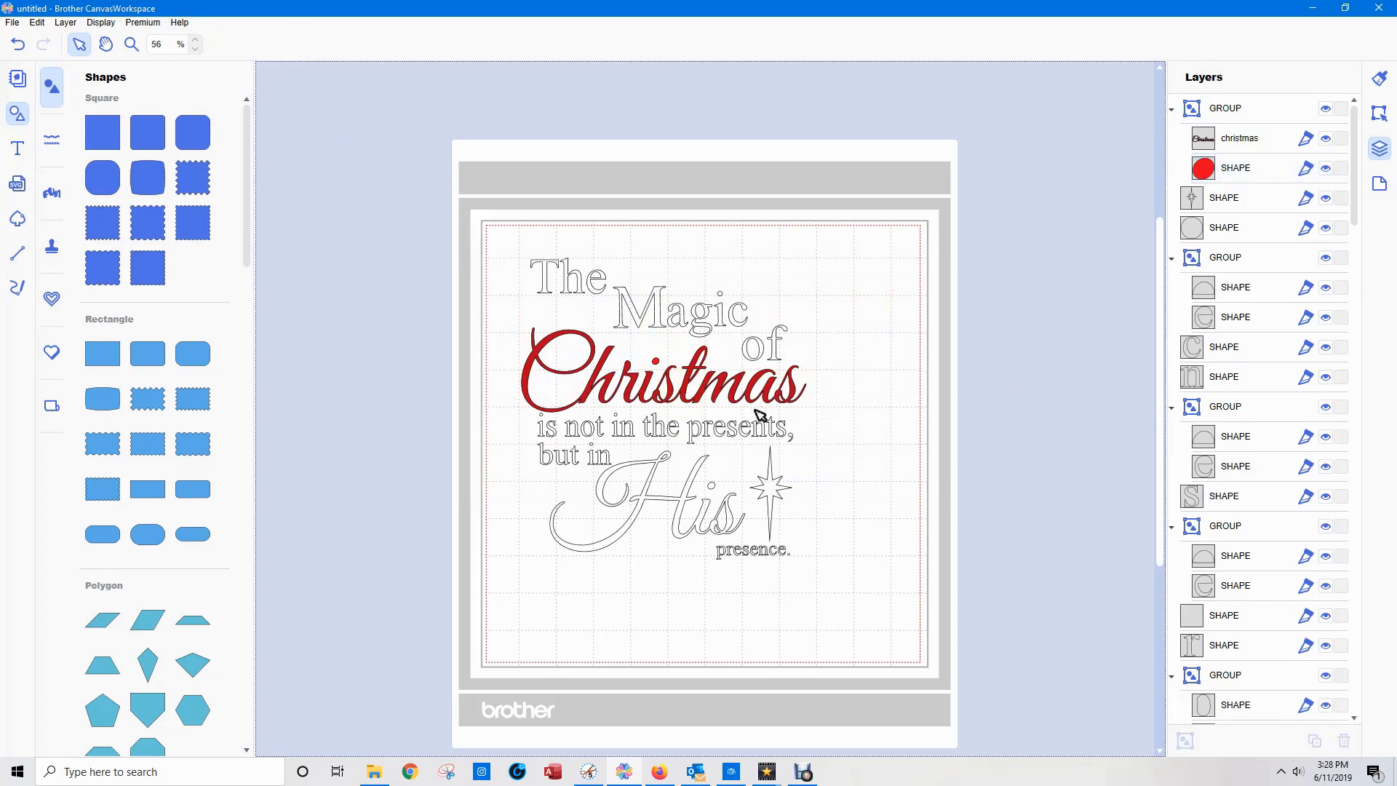
Divide the overlapping shapes of the word "His" into separate pieces.
{"action": "left_click", "coordinate": [678, 513]}
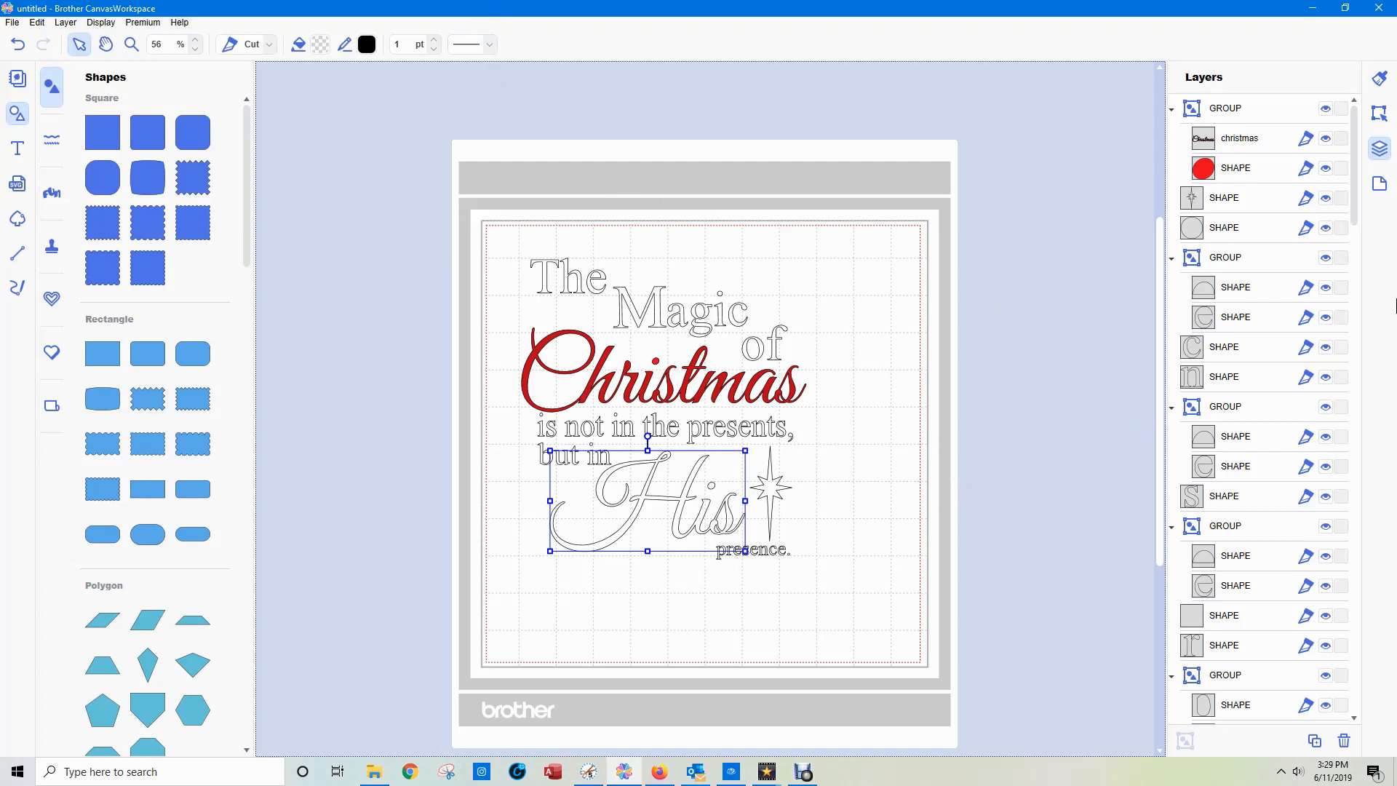
{"action": "left_click_drag", "start_coordinate": [1355, 150], "coordinate": [1375, 379]}
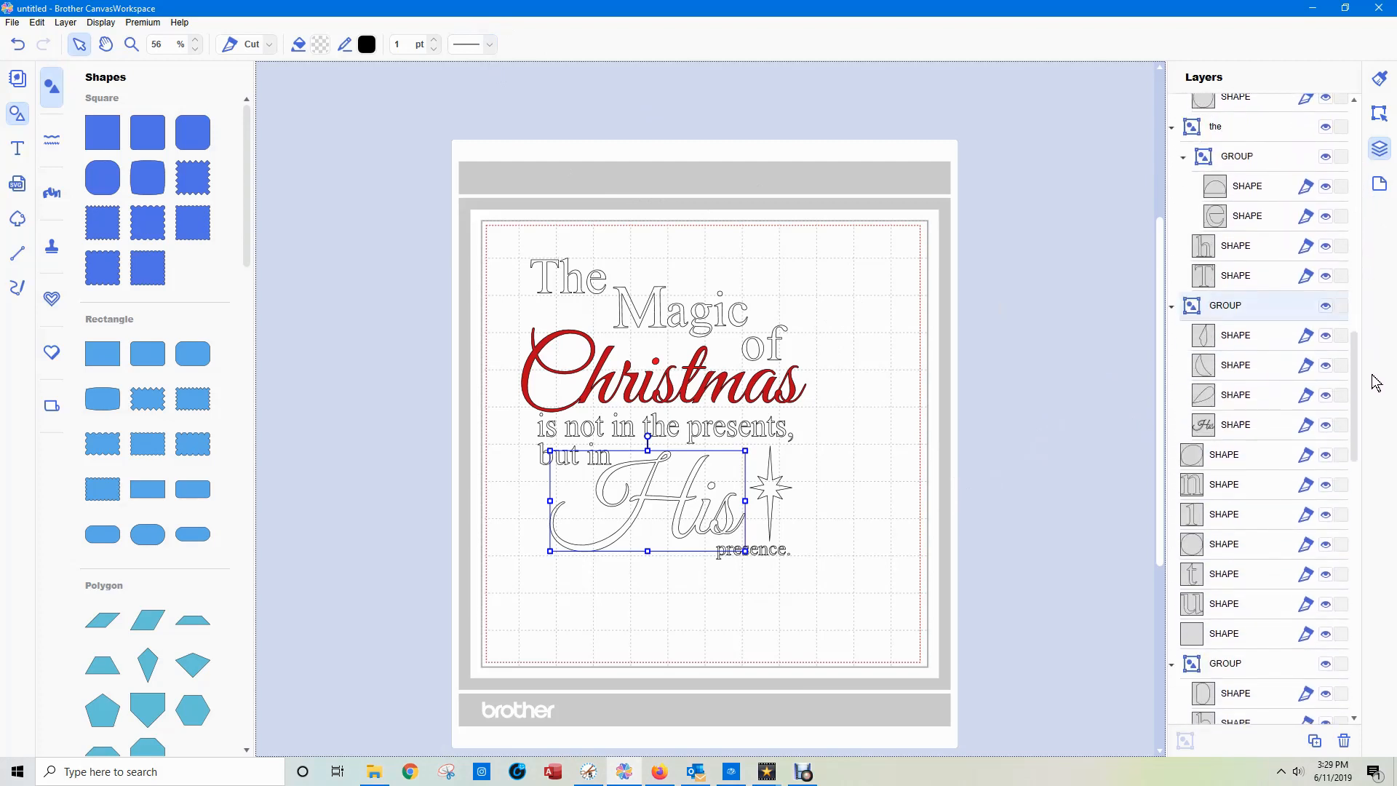
{"action": "left_click", "coordinate": [1235, 335]}
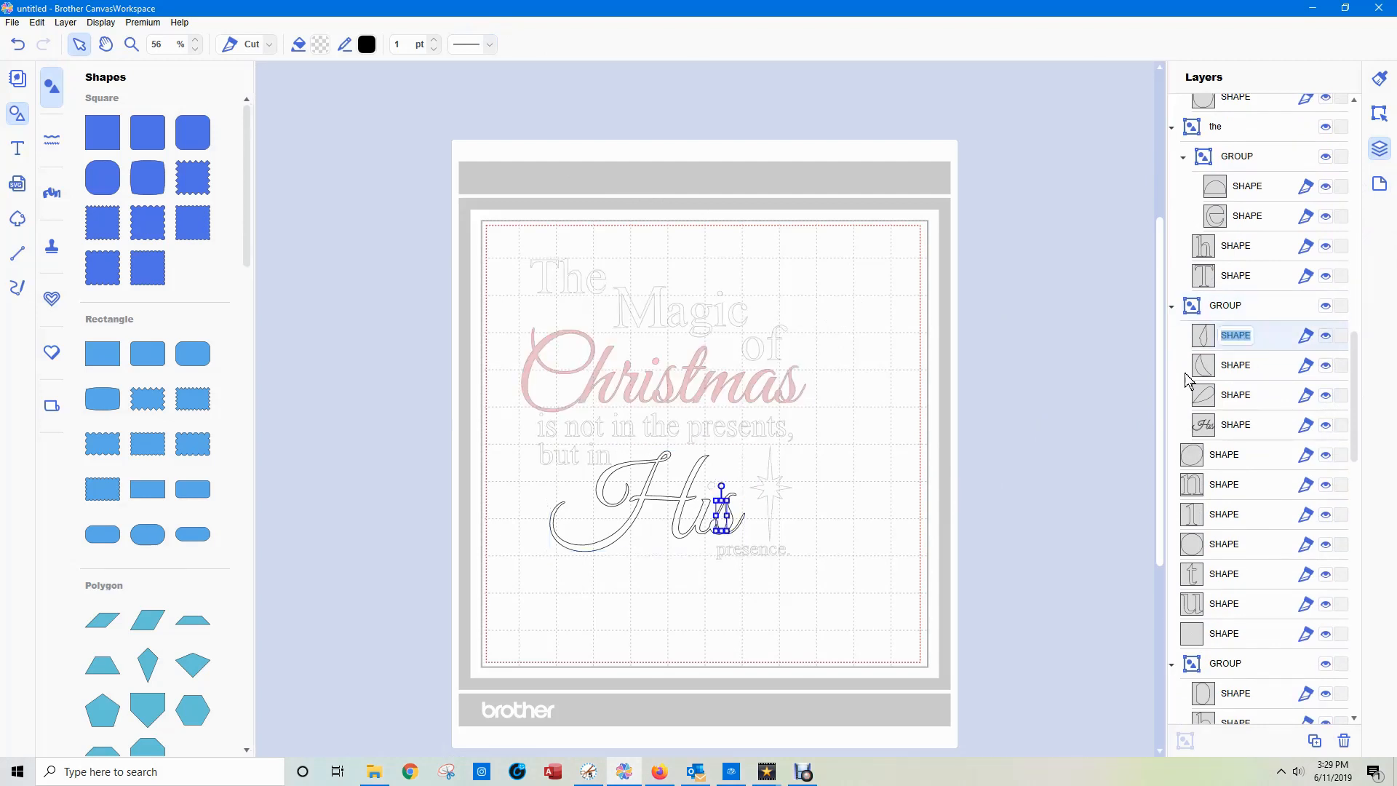
{"action": "left_click", "coordinate": [873, 623]}
{"action": "left_click", "coordinate": [650, 499]}
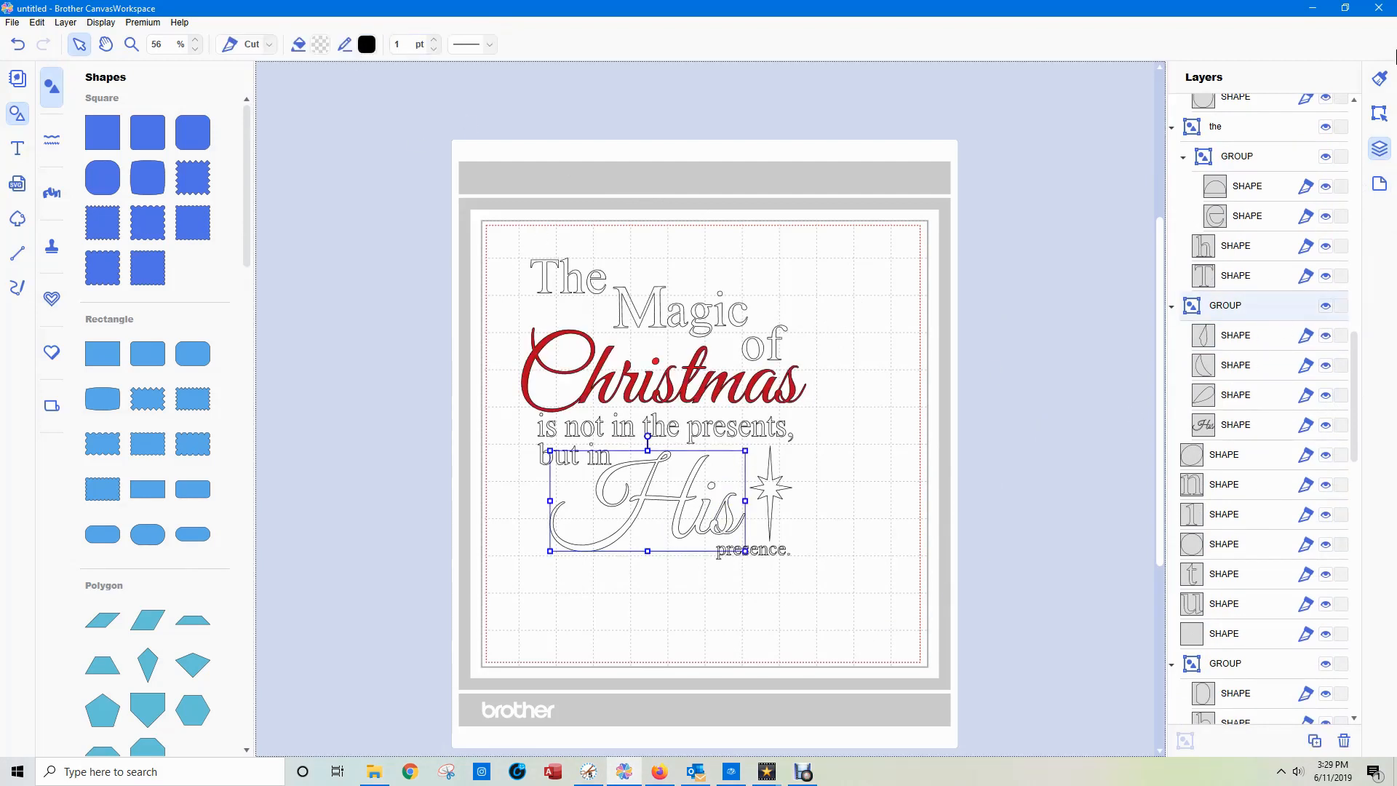
{"action": "left_click", "coordinate": [1380, 113]}
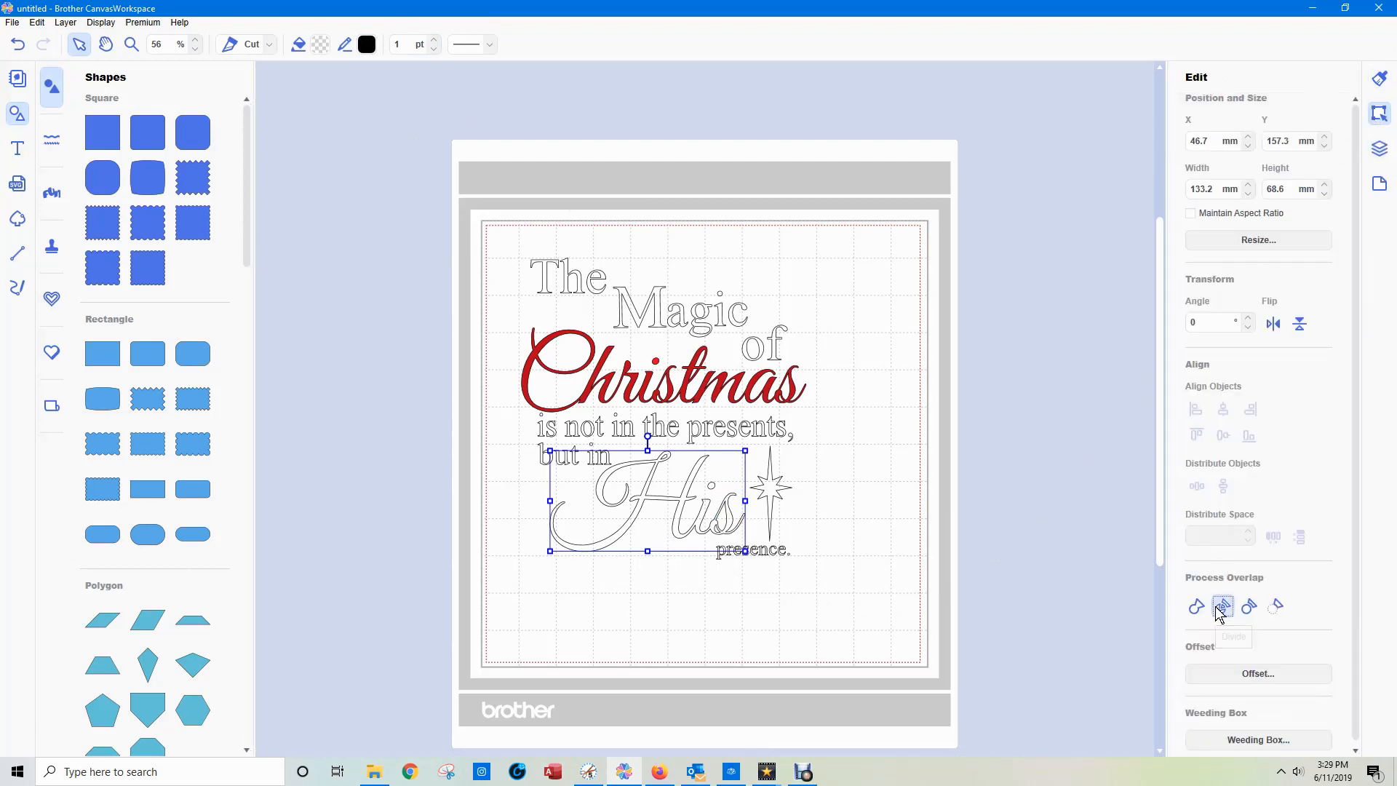
{"action": "left_click", "coordinate": [1060, 546]}
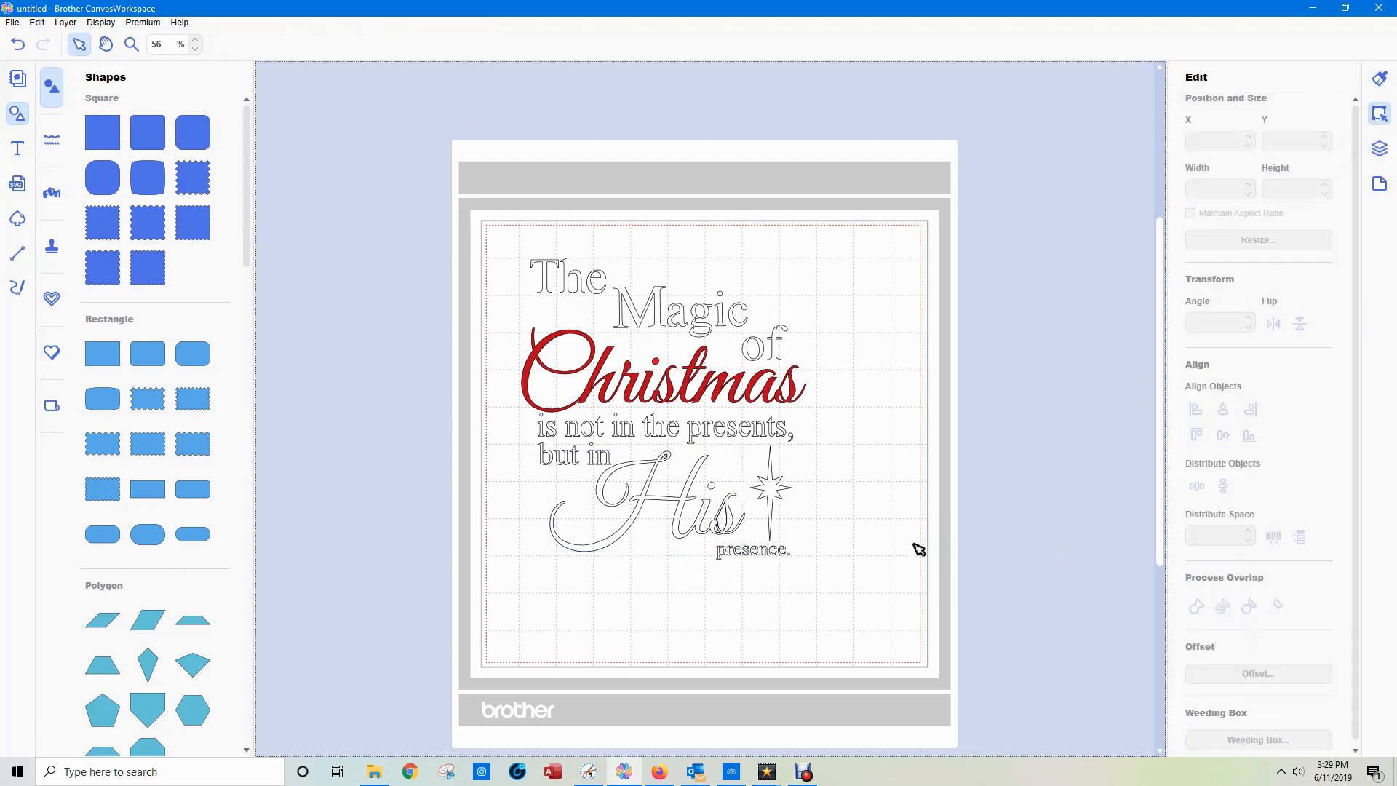
Delete the stray overlap pieces inside the "s" and at the top loop of the "H" in "His".
{"action": "left_click", "coordinate": [720, 521]}
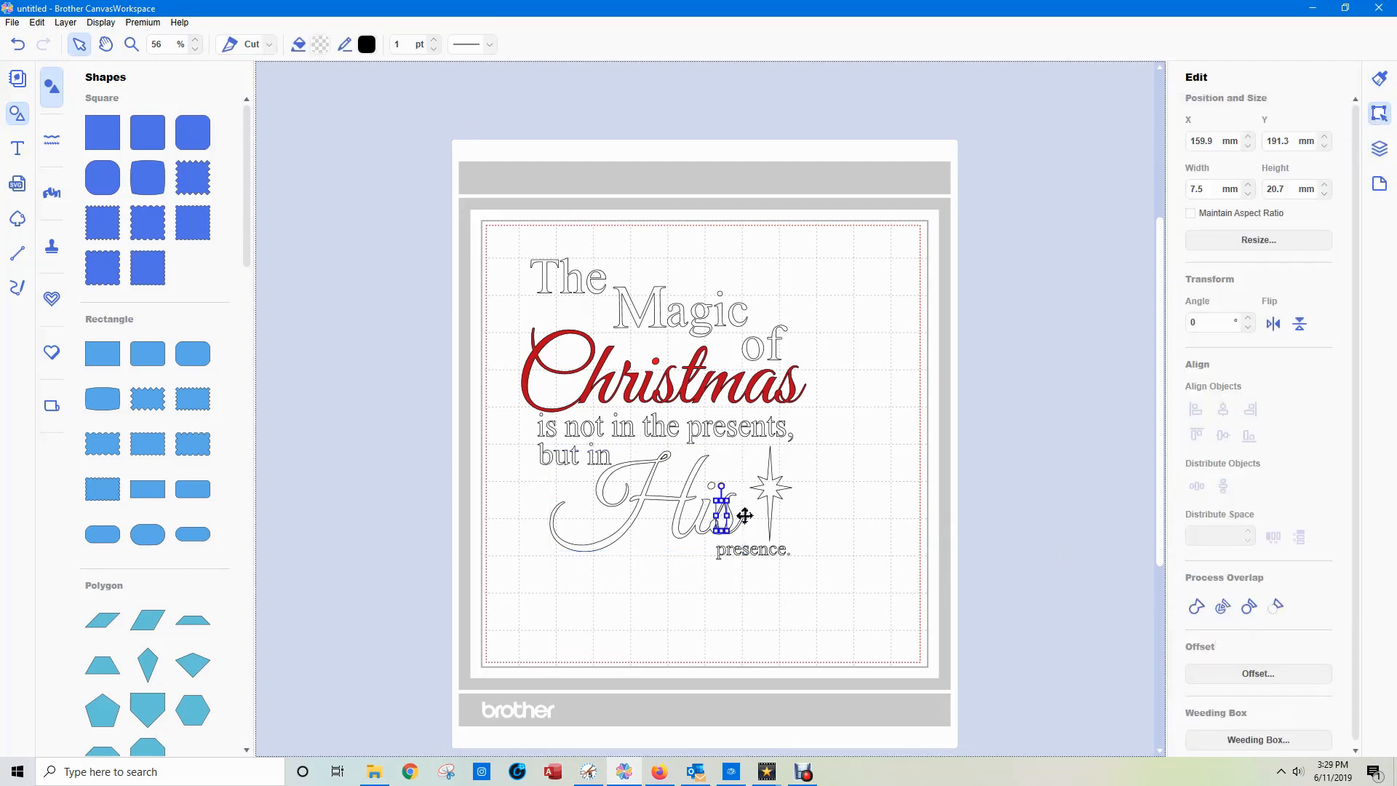
{"action": "left_click", "coordinate": [1084, 489]}
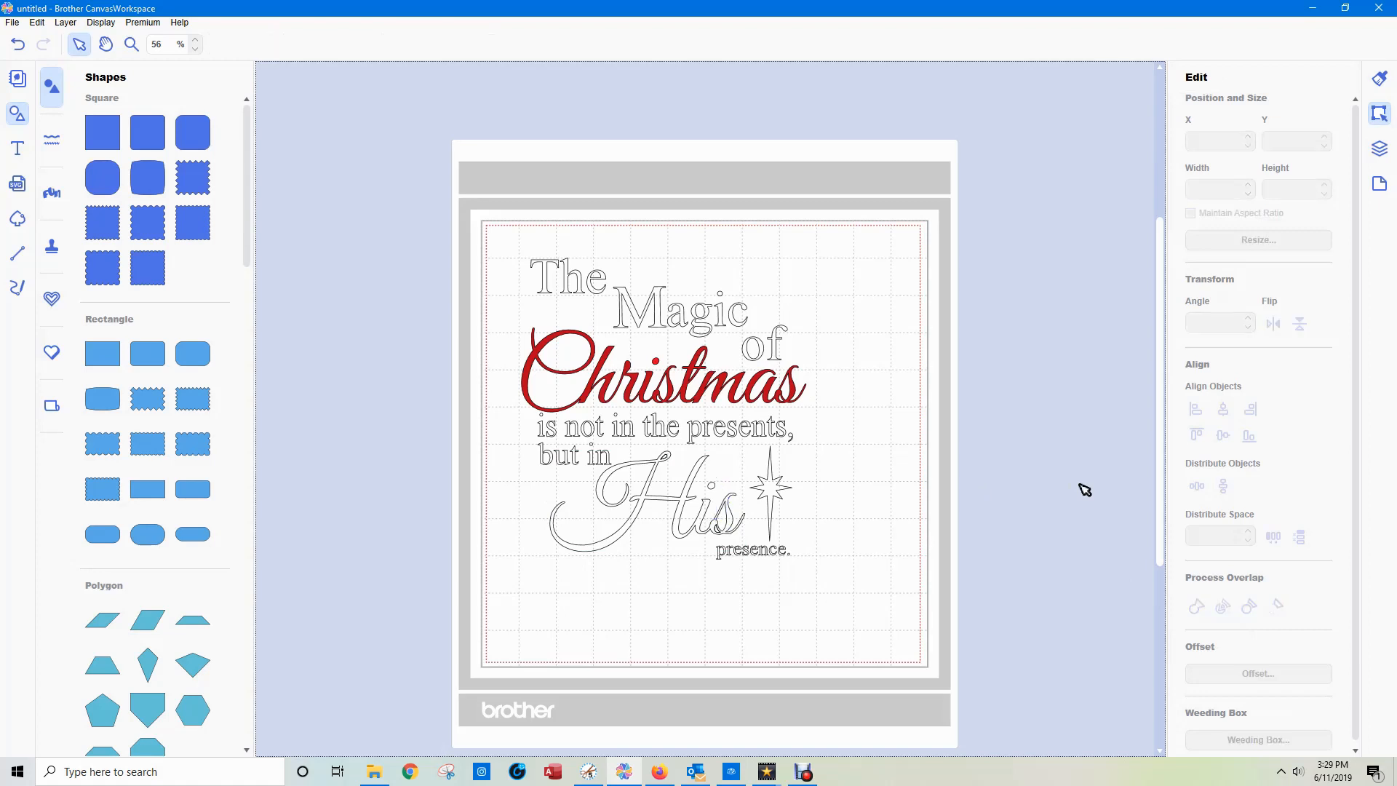
{"action": "left_click", "coordinate": [715, 523]}
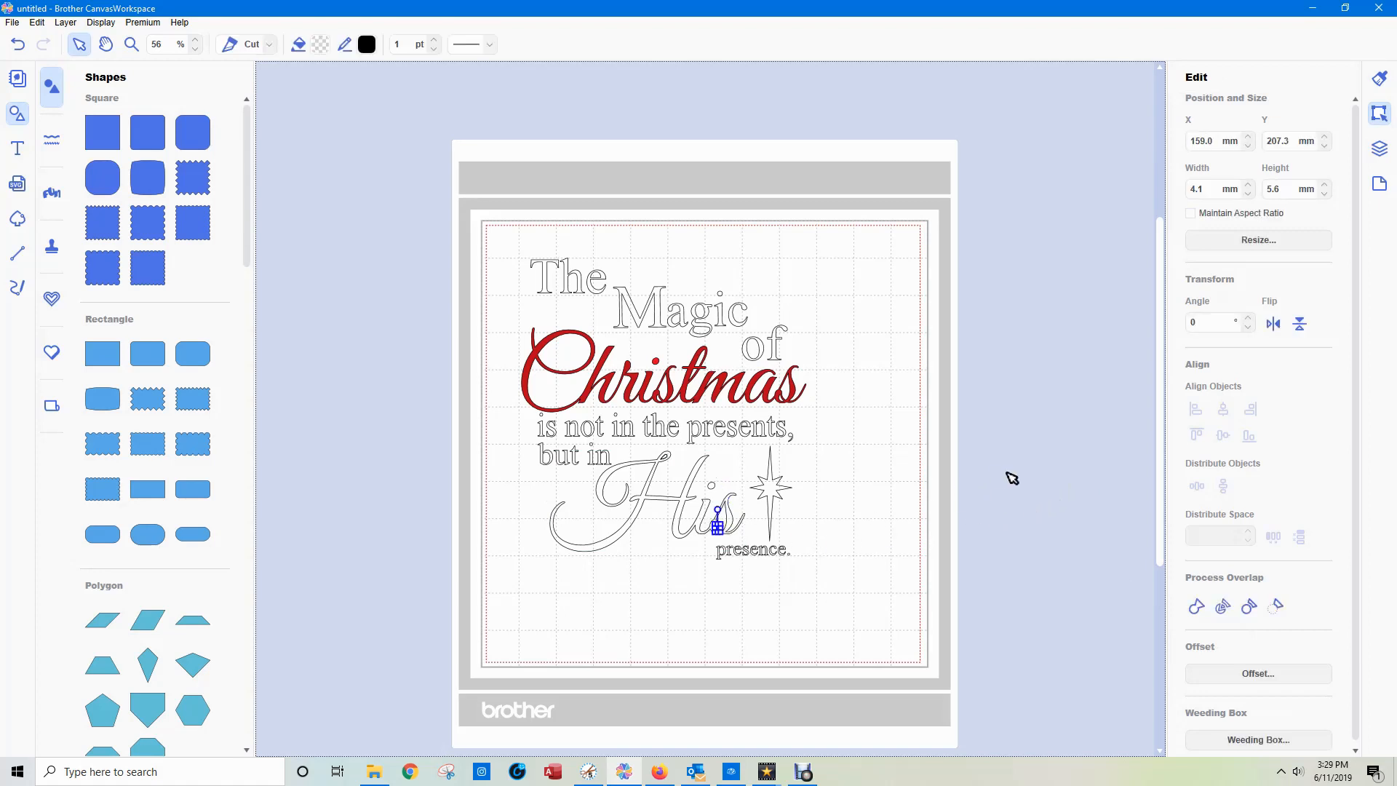
{"action": "left_click", "coordinate": [1011, 478]}
{"action": "left_click", "coordinate": [664, 455]}
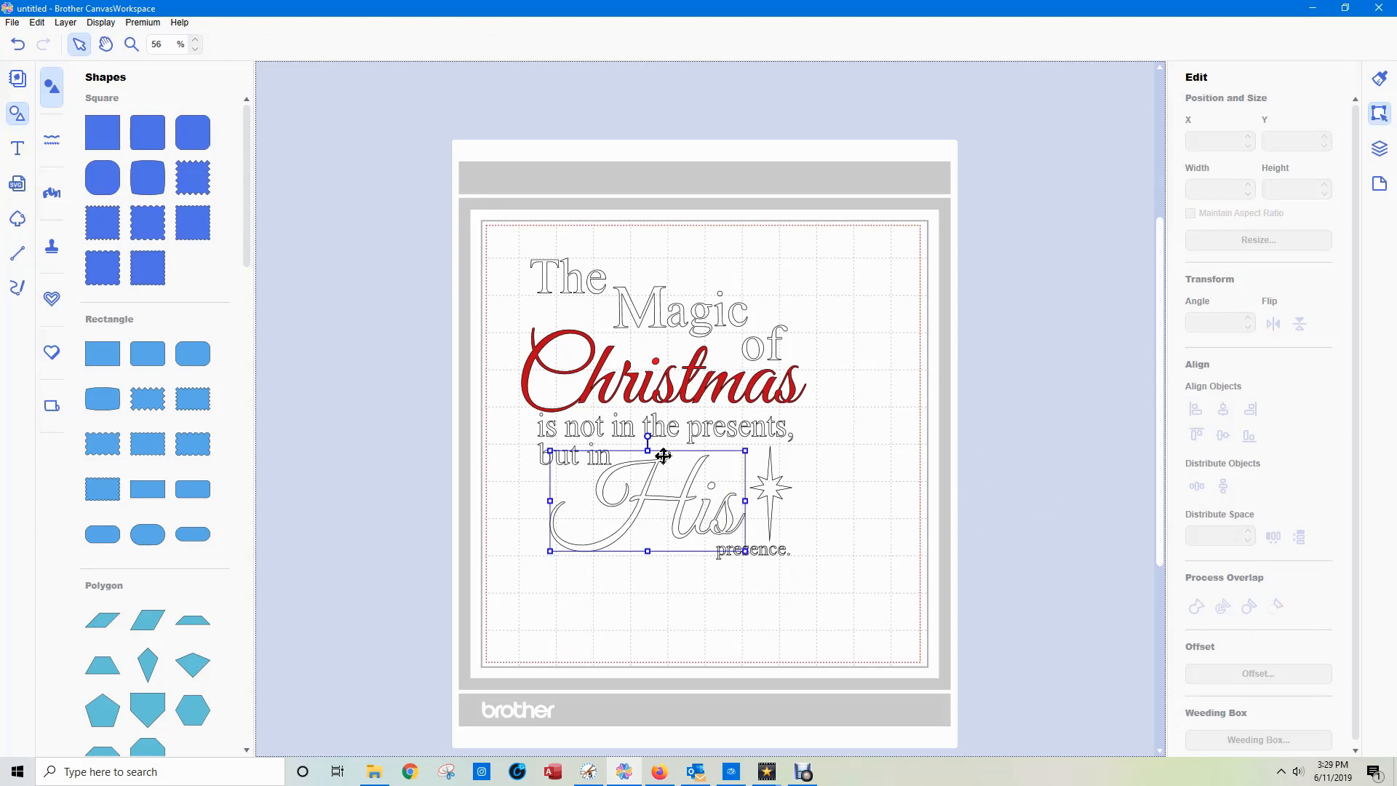
{"action": "left_click", "coordinate": [664, 456]}
{"action": "left_click", "coordinate": [1106, 457]}
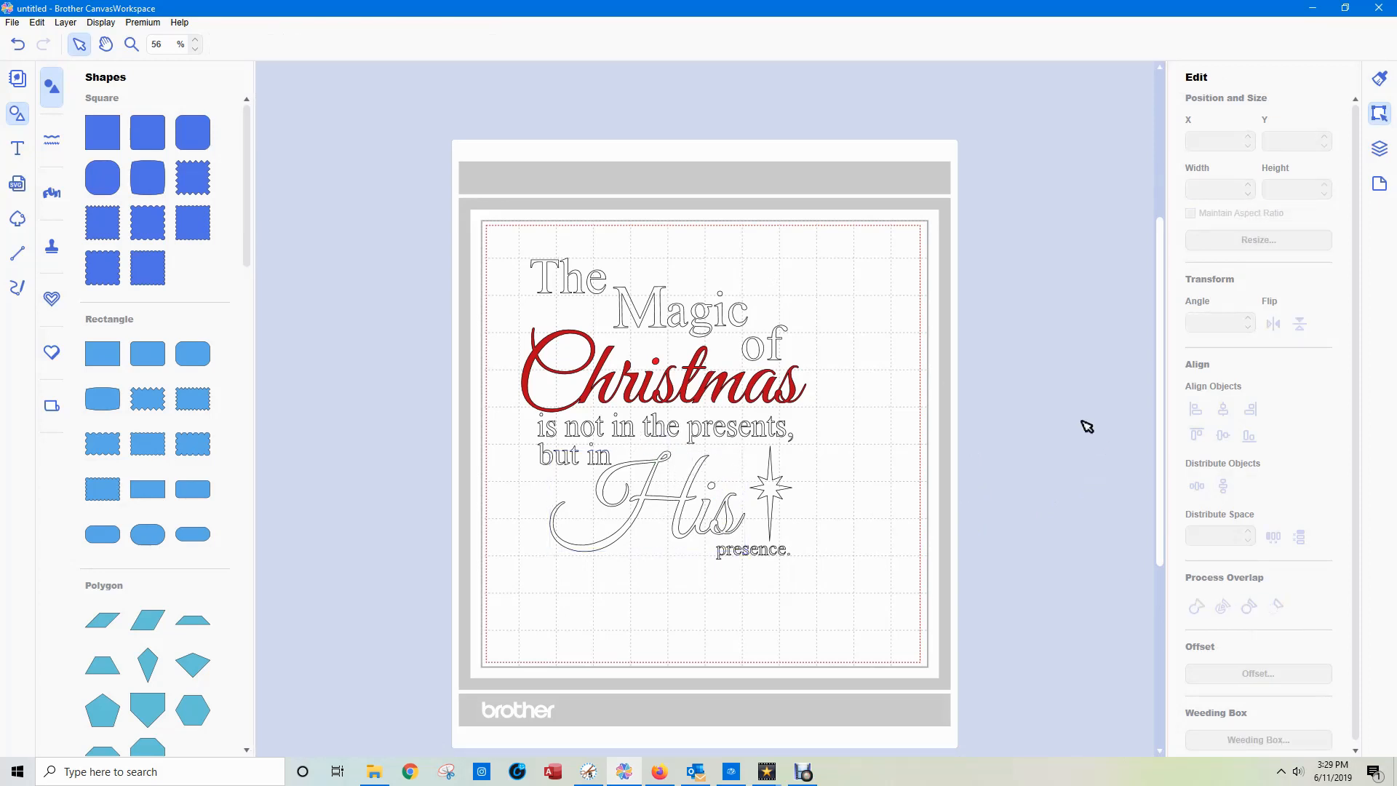
Fill the main shape of the word "His" with dark red #B80619.
{"action": "left_click", "coordinate": [684, 501]}
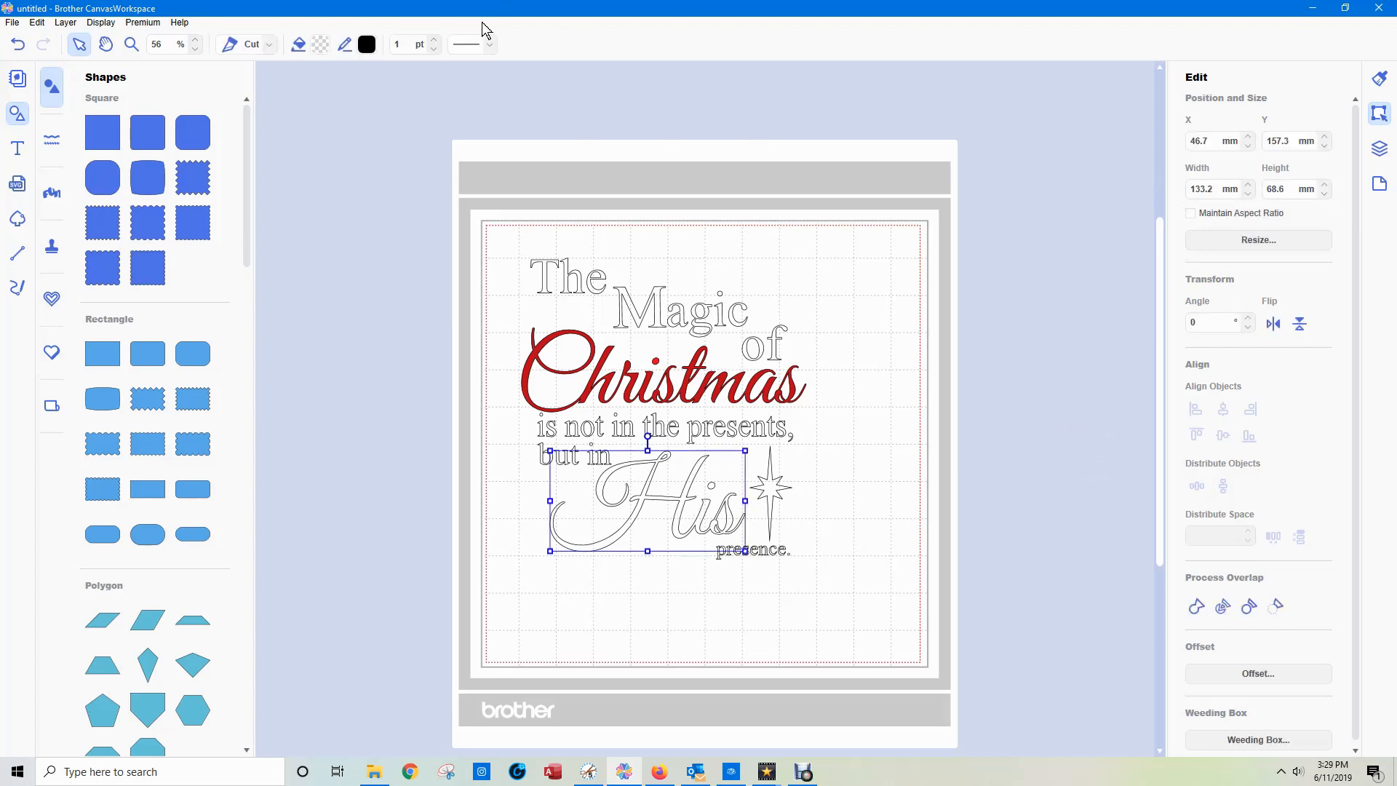
{"action": "left_click", "coordinate": [321, 44]}
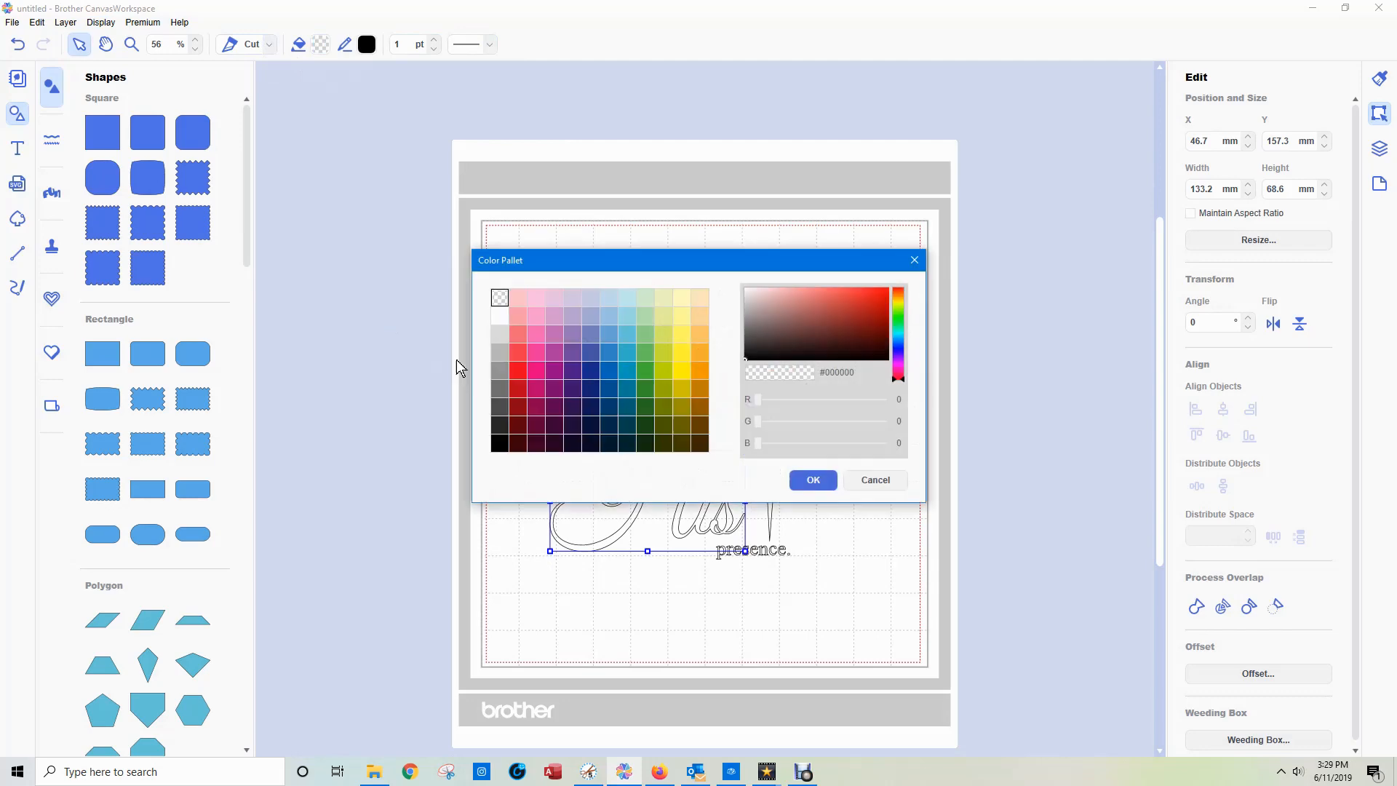
{"action": "left_click", "coordinate": [520, 393]}
{"action": "left_click", "coordinate": [813, 480]}
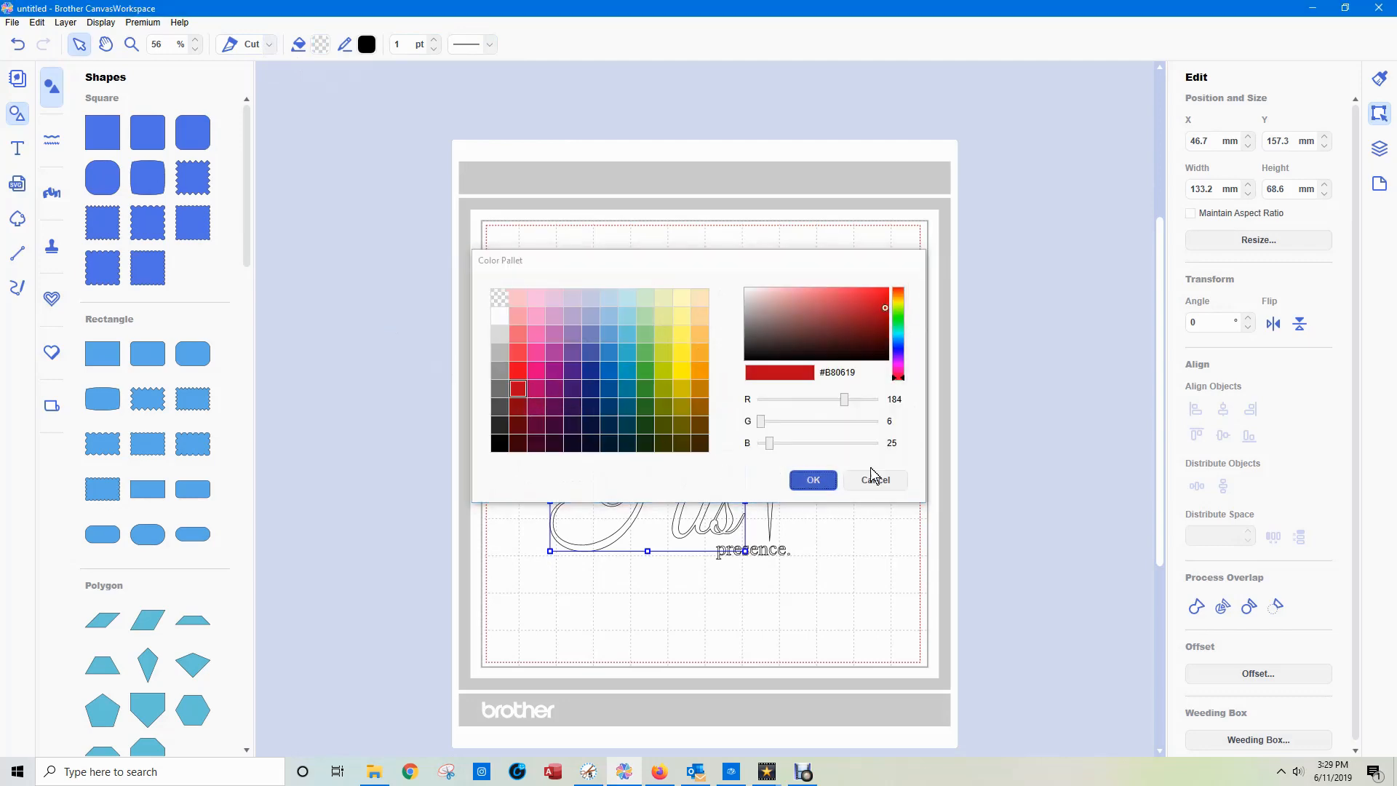
{"action": "left_click", "coordinate": [1077, 391]}
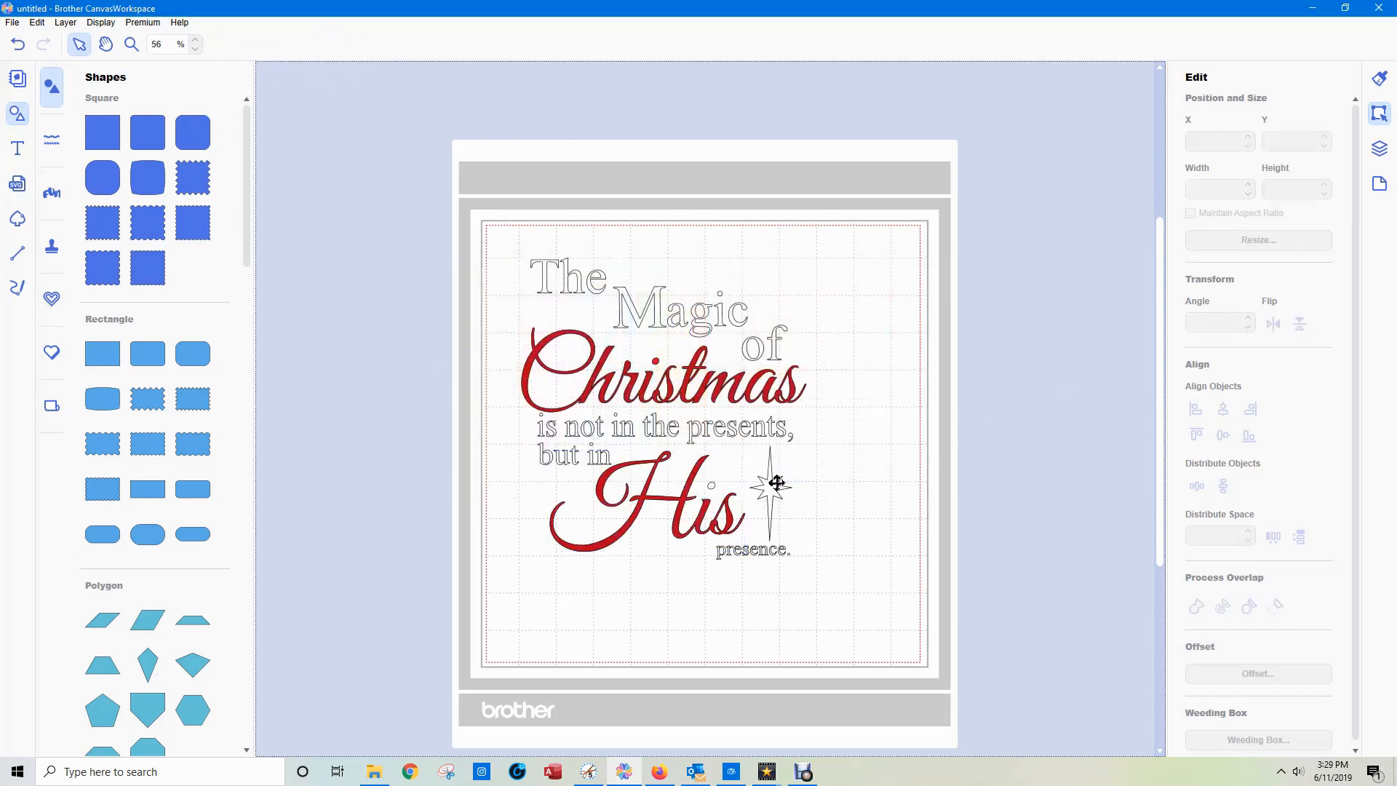
Fill the dot over the "i" in "His" with the same dark red, #B80619.
{"action": "left_click", "coordinate": [713, 485]}
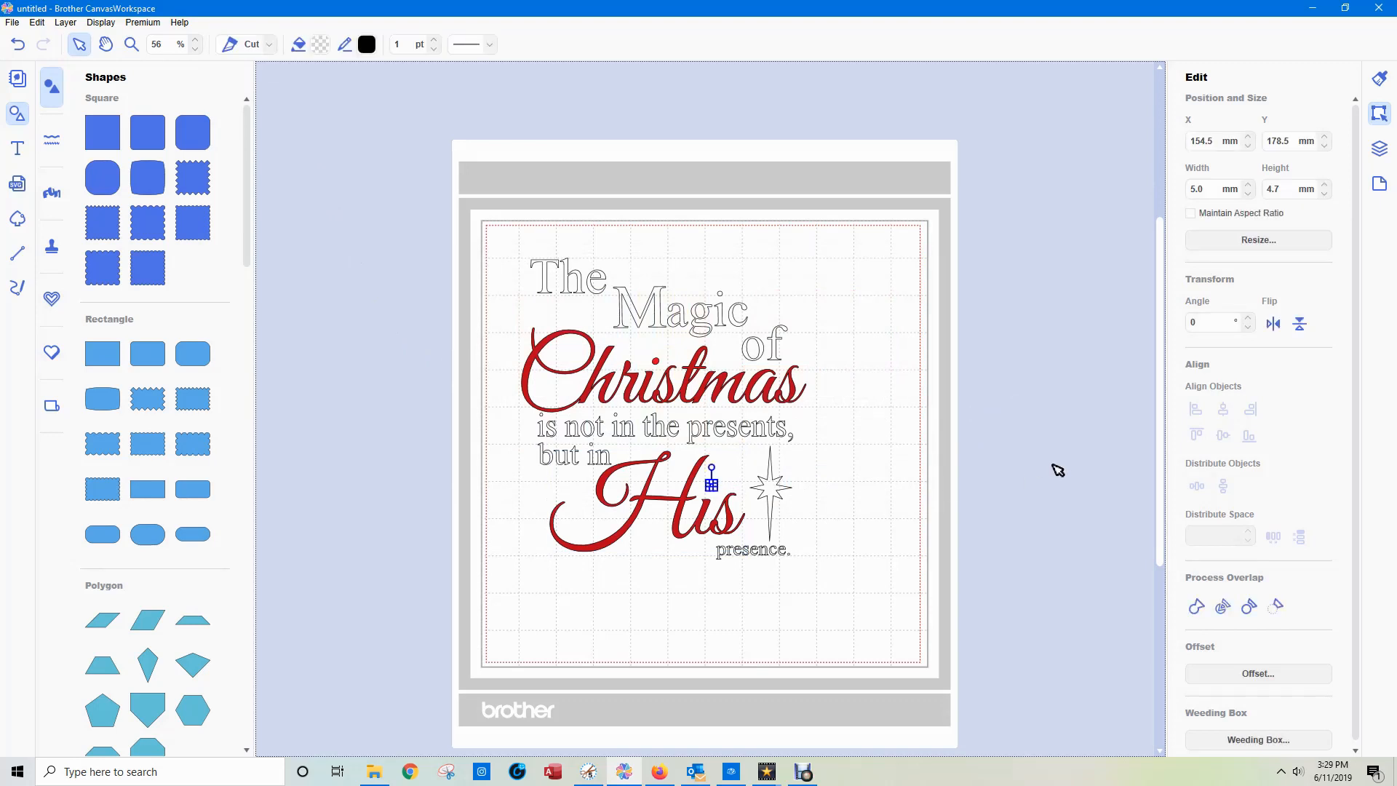
{"action": "left_click", "coordinate": [320, 46]}
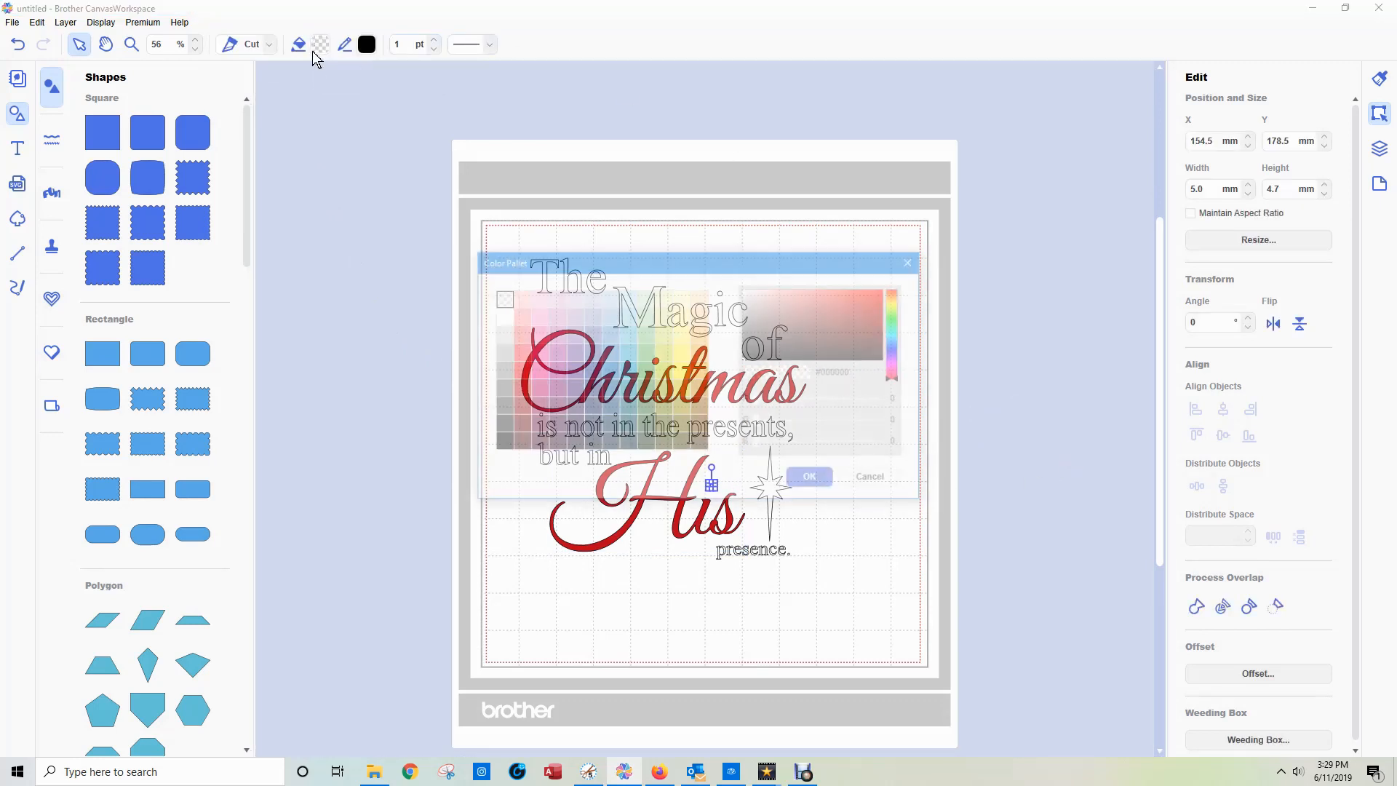
{"action": "left_click", "coordinate": [517, 388]}
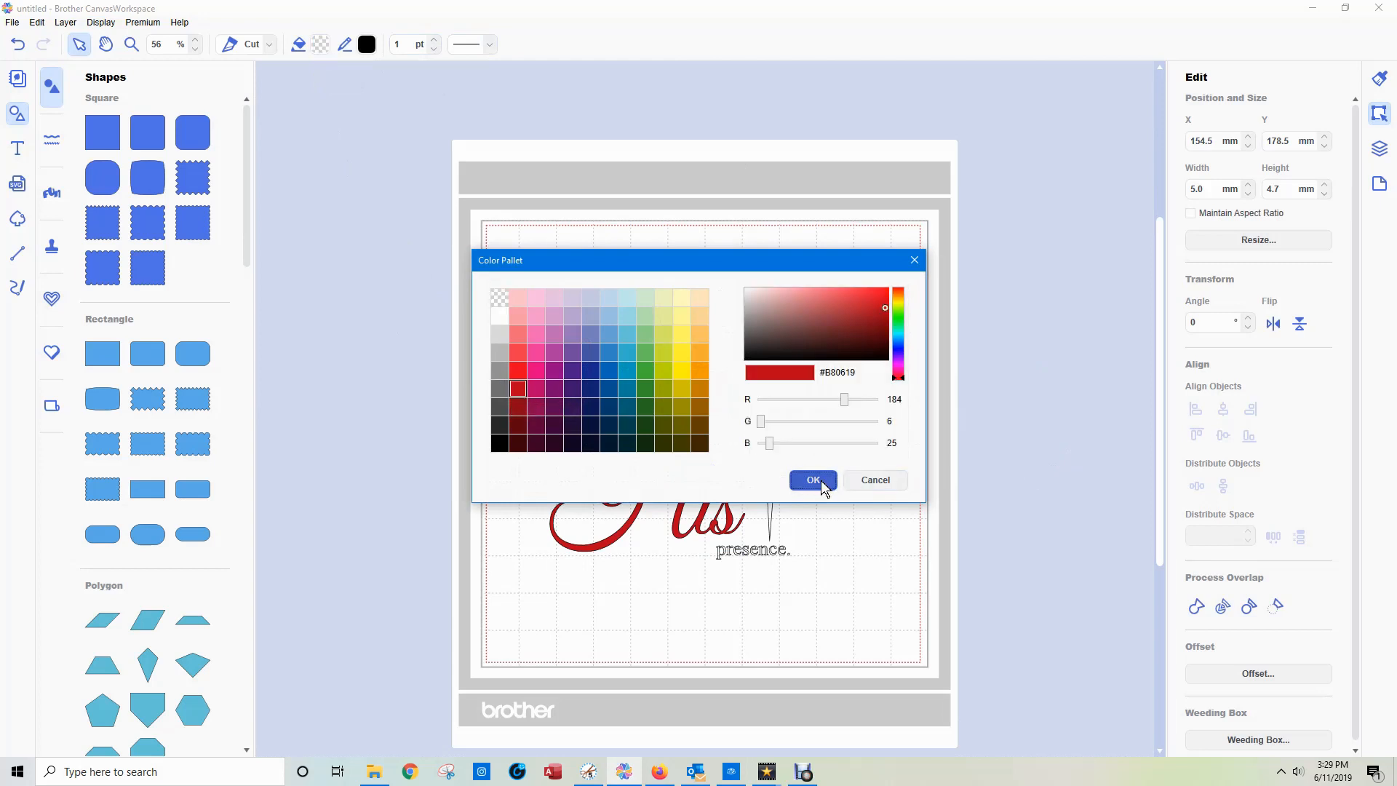
{"action": "left_click", "coordinate": [811, 479]}
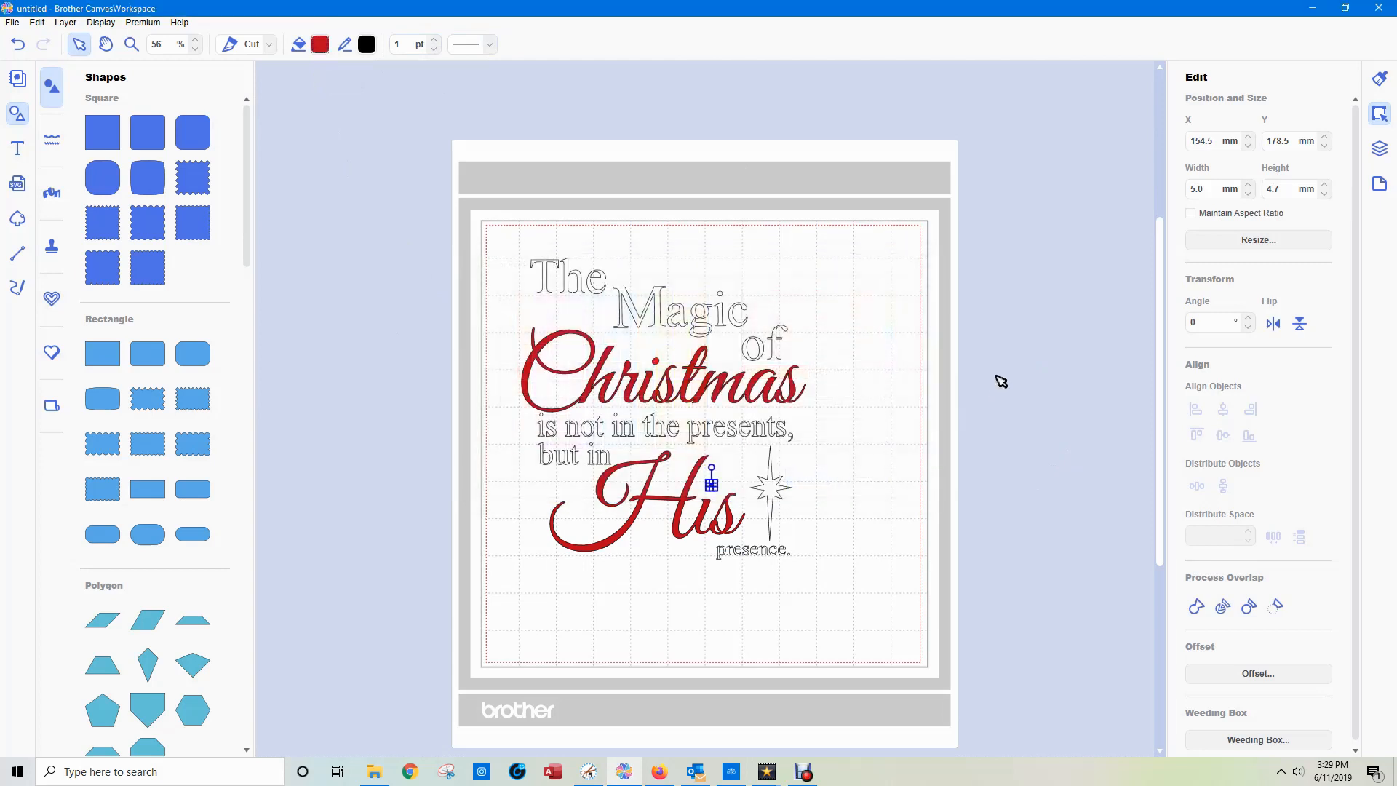
Try to select the "His" layer and the layer of its "i" dot together, starting from the word's layer.
{"action": "left_click", "coordinate": [1379, 148]}
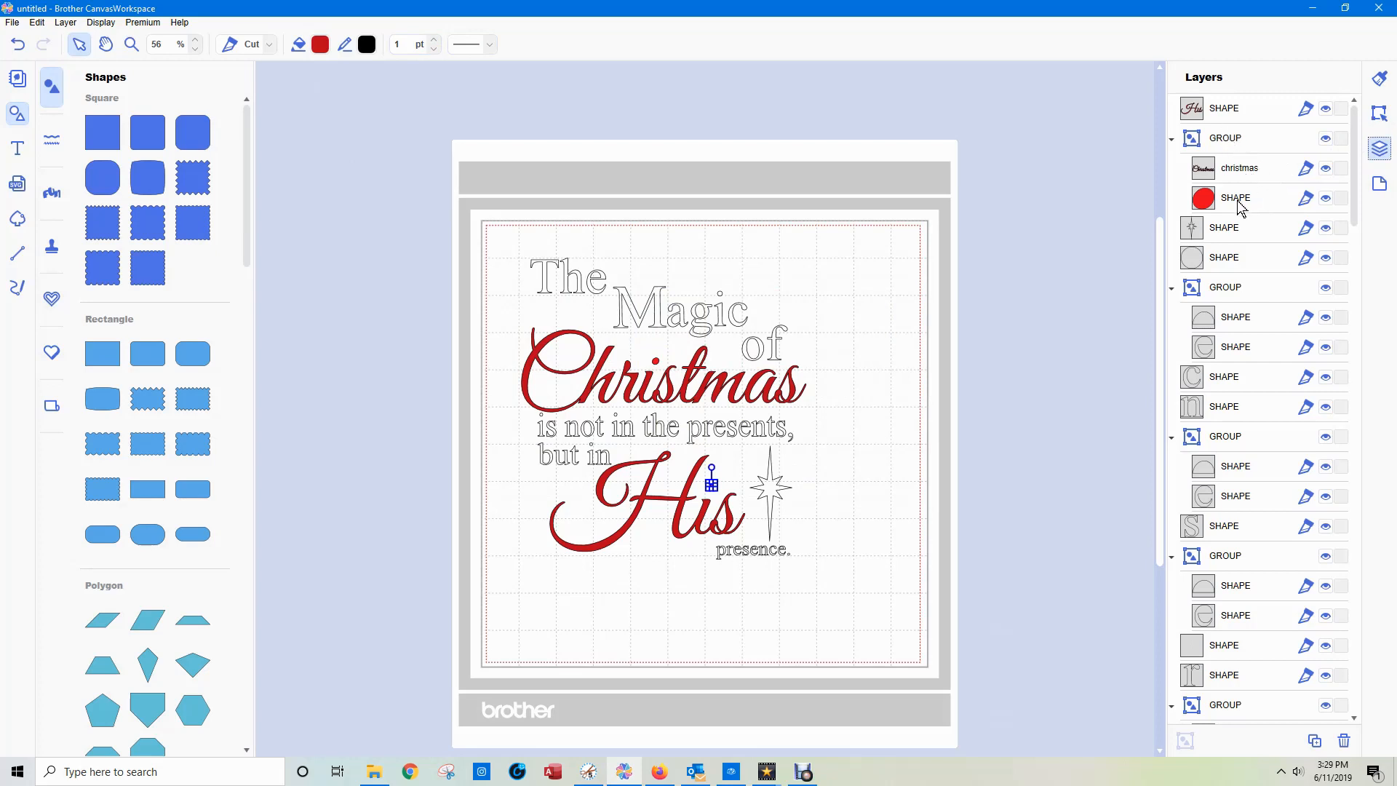
{"action": "left_click", "coordinate": [1217, 114]}
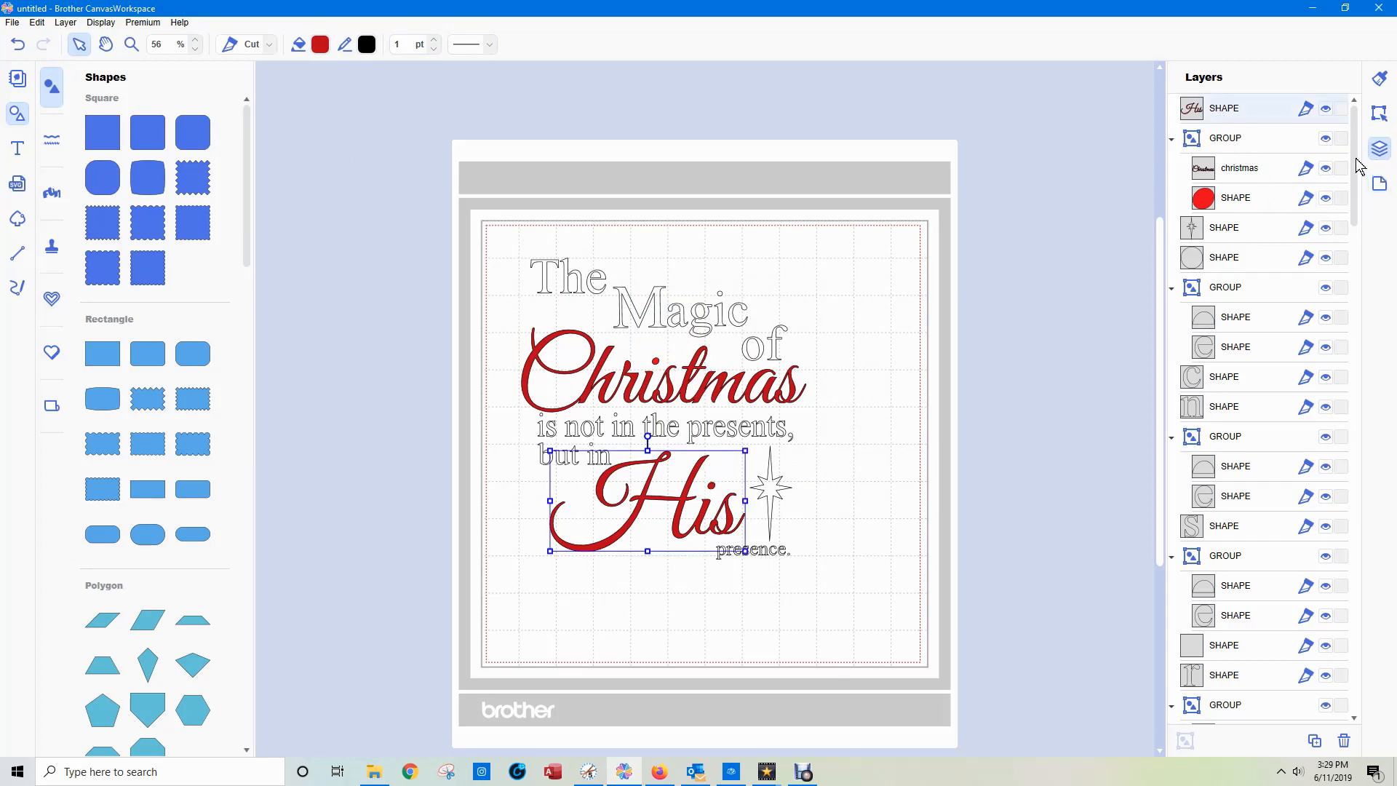
{"action": "left_click_drag", "start_coordinate": [1352, 167], "coordinate": [1334, 437]}
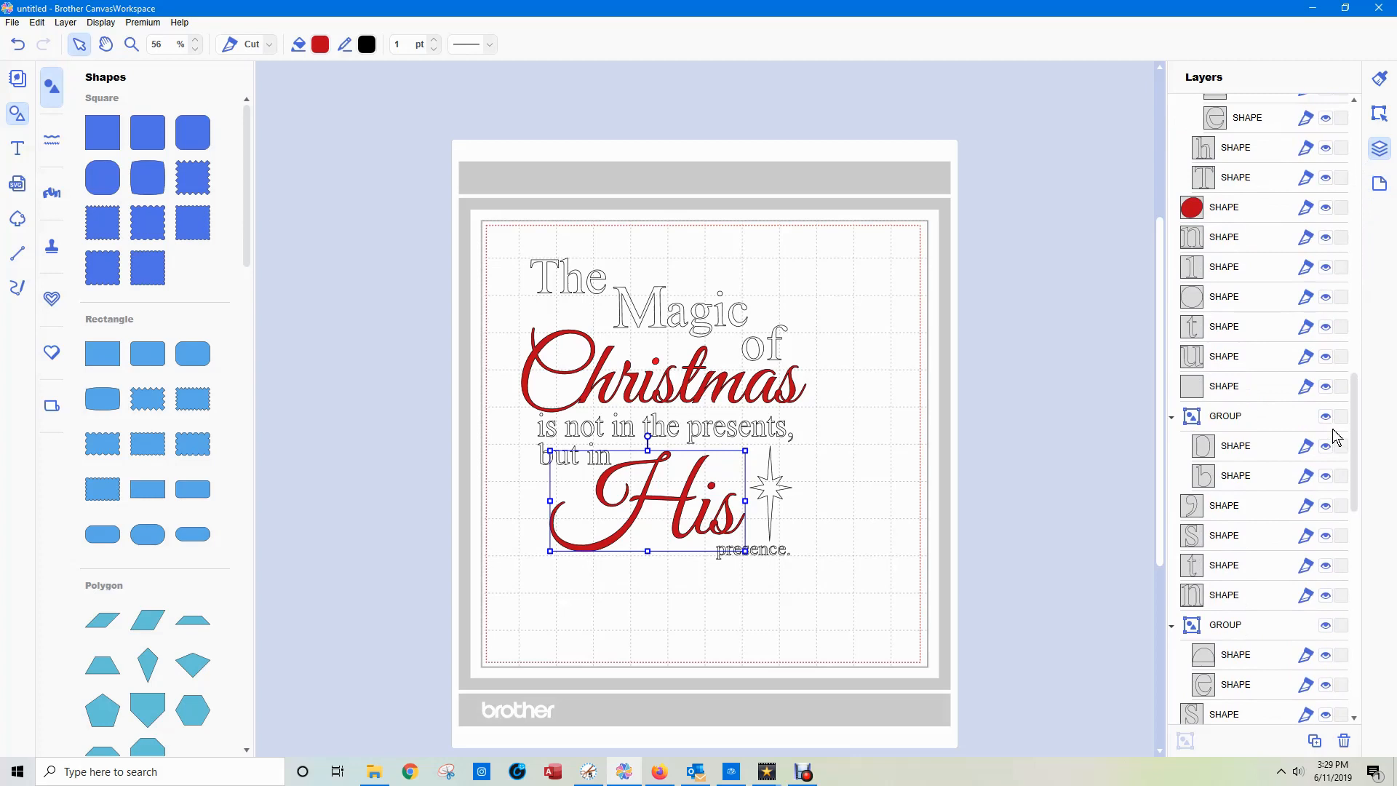
{"action": "left_click", "coordinate": [1227, 209]}
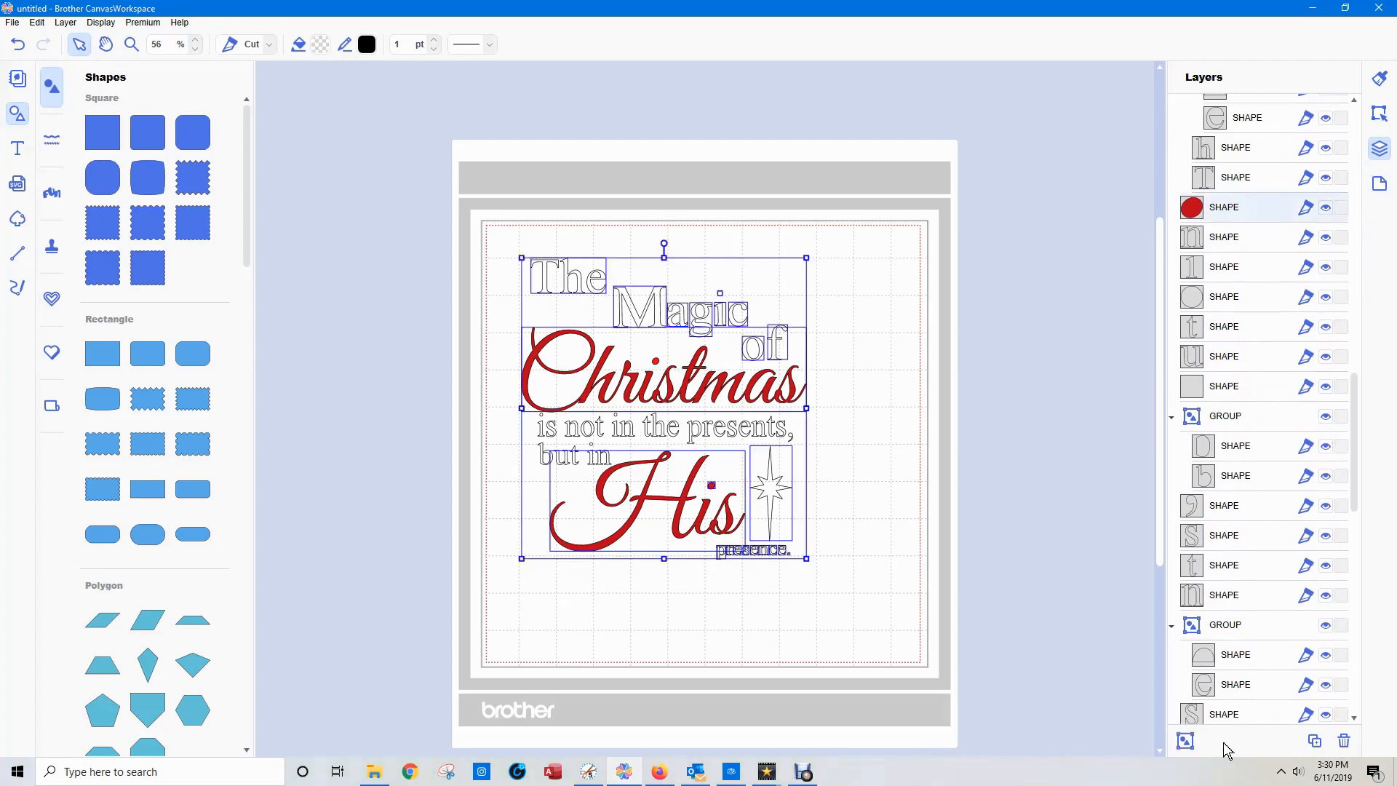
{"action": "left_click", "coordinate": [1075, 631]}
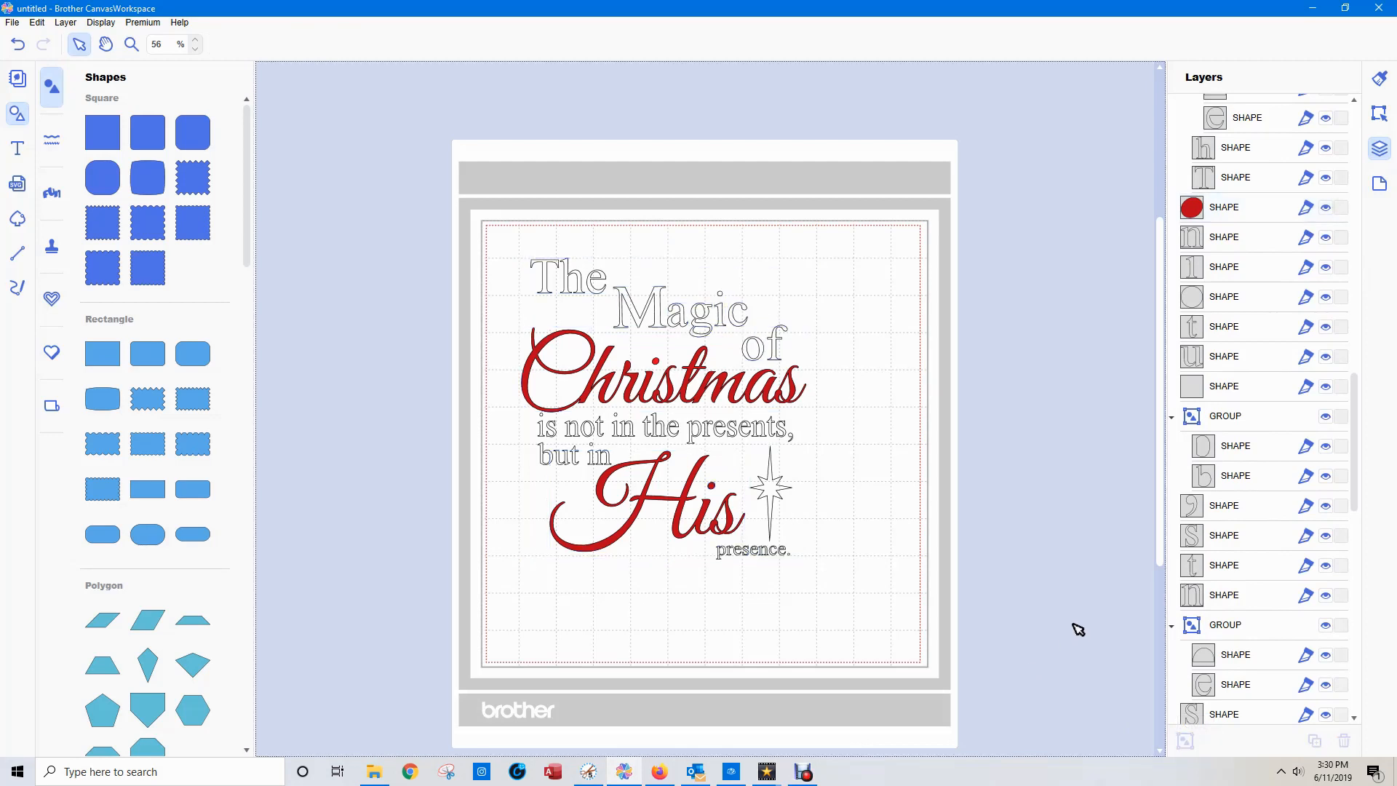
{"action": "left_click", "coordinate": [712, 486]}
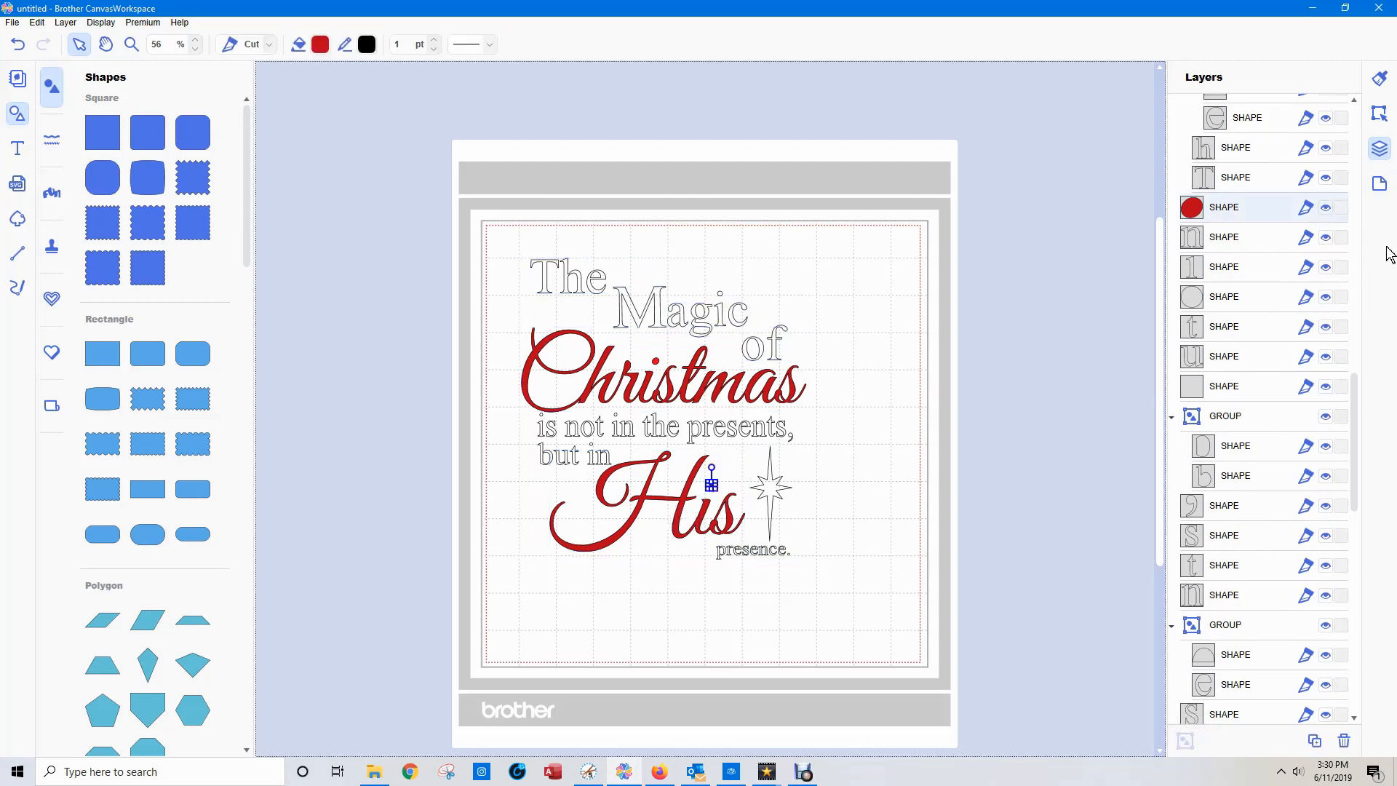
{"action": "left_click_drag", "start_coordinate": [1355, 418], "coordinate": [1355, 149]}
{"action": "left_click", "coordinate": [1230, 109]}
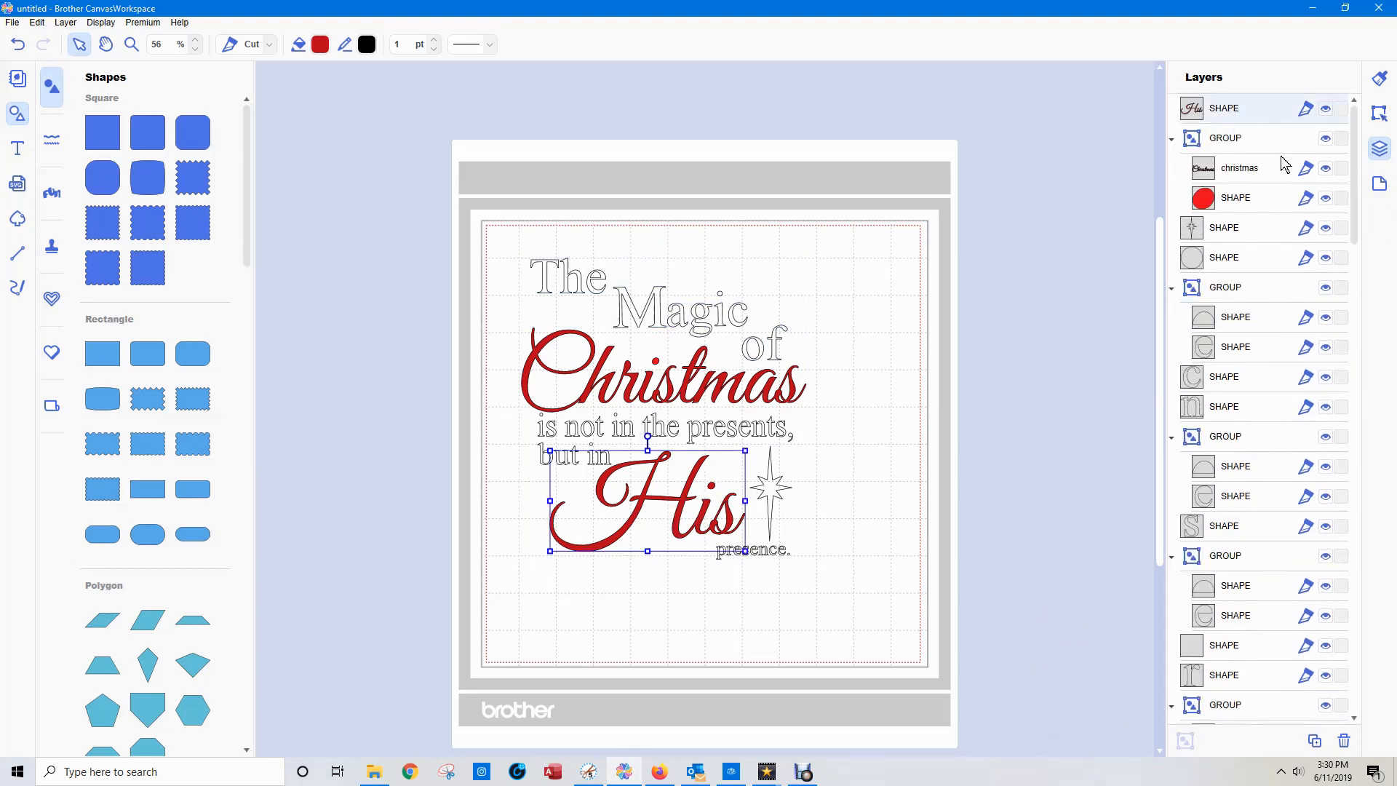
{"action": "left_click_drag", "start_coordinate": [1354, 197], "coordinate": [1353, 355]}
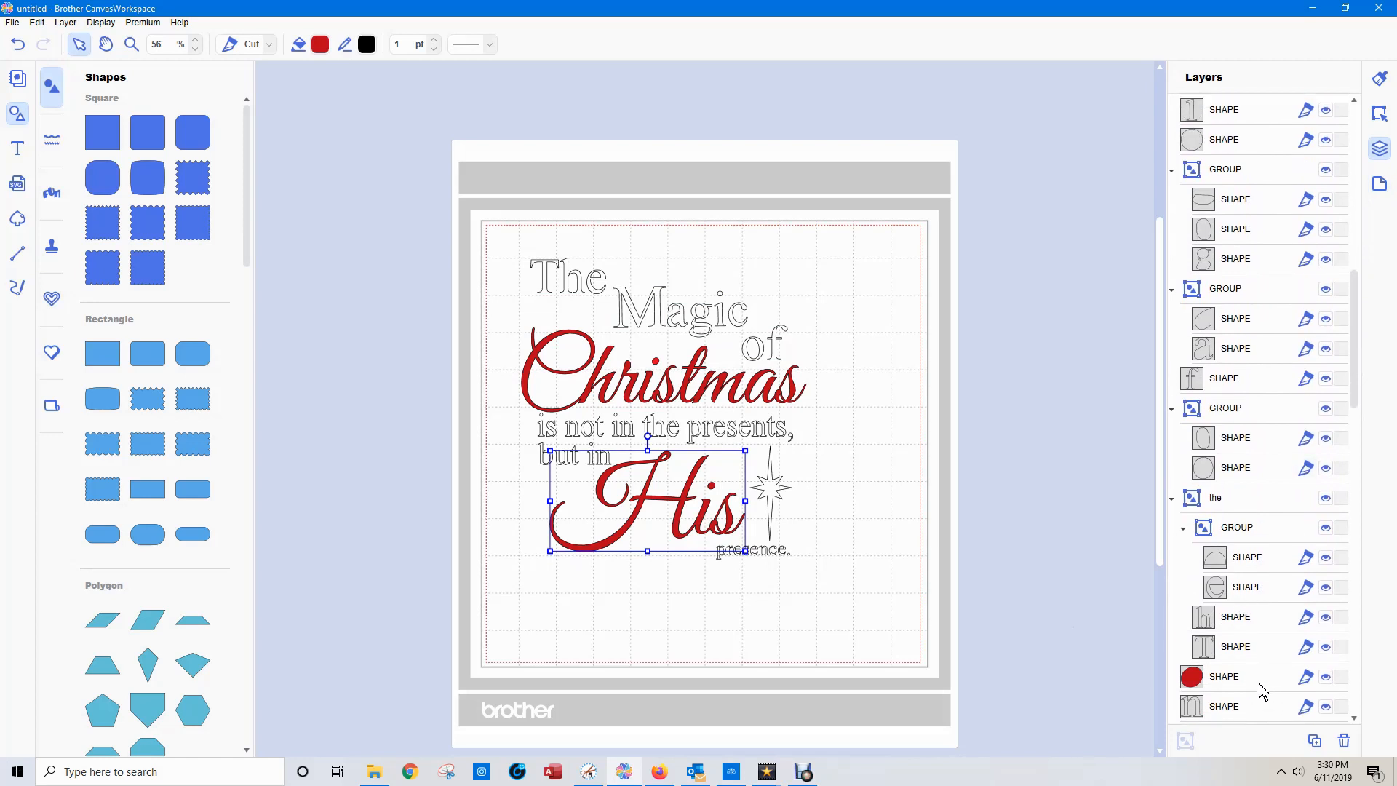
{"action": "key", "text": "ctrl+a"}
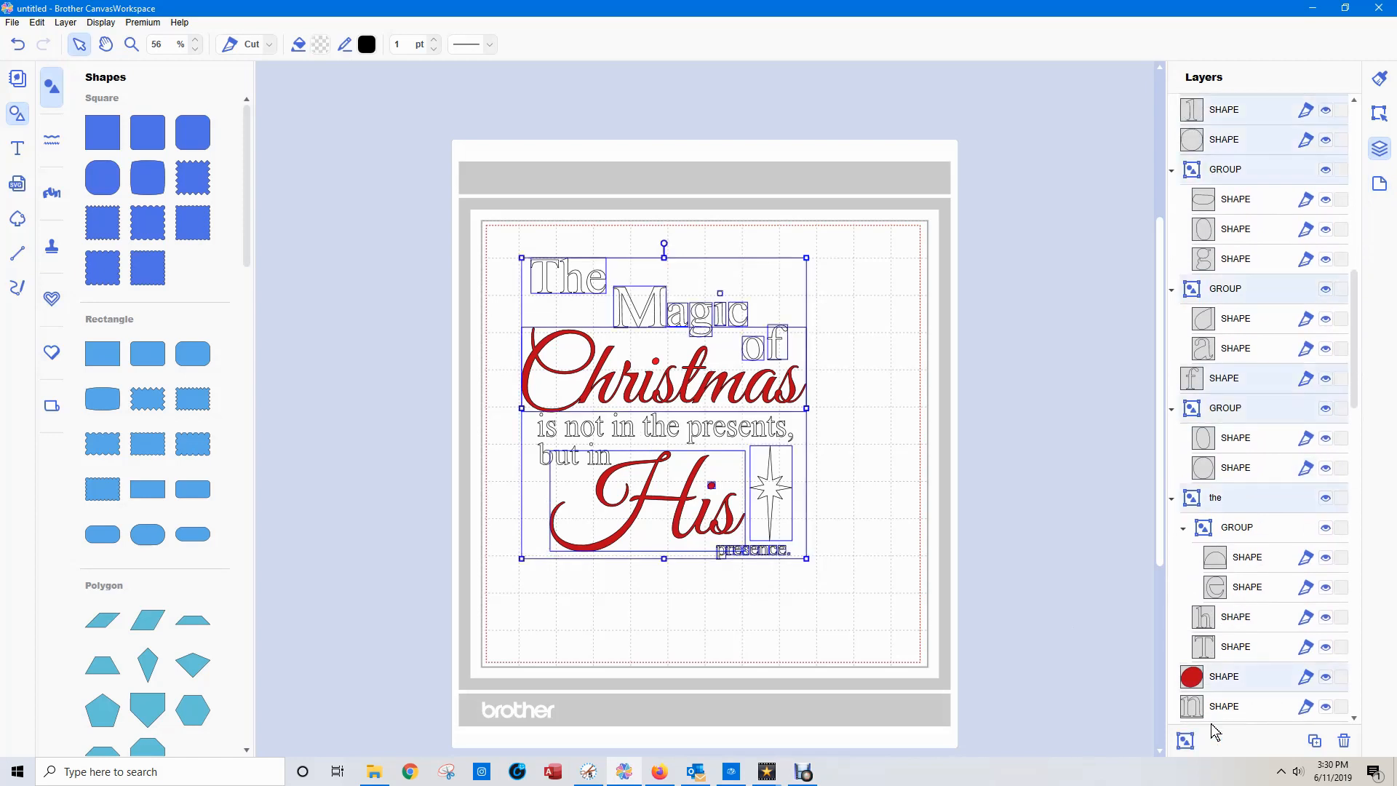
{"action": "left_click", "coordinate": [1094, 477]}
Group the main "His" shape with the dot of its "i" and name the group "his".
{"action": "left_click", "coordinate": [1223, 676]}
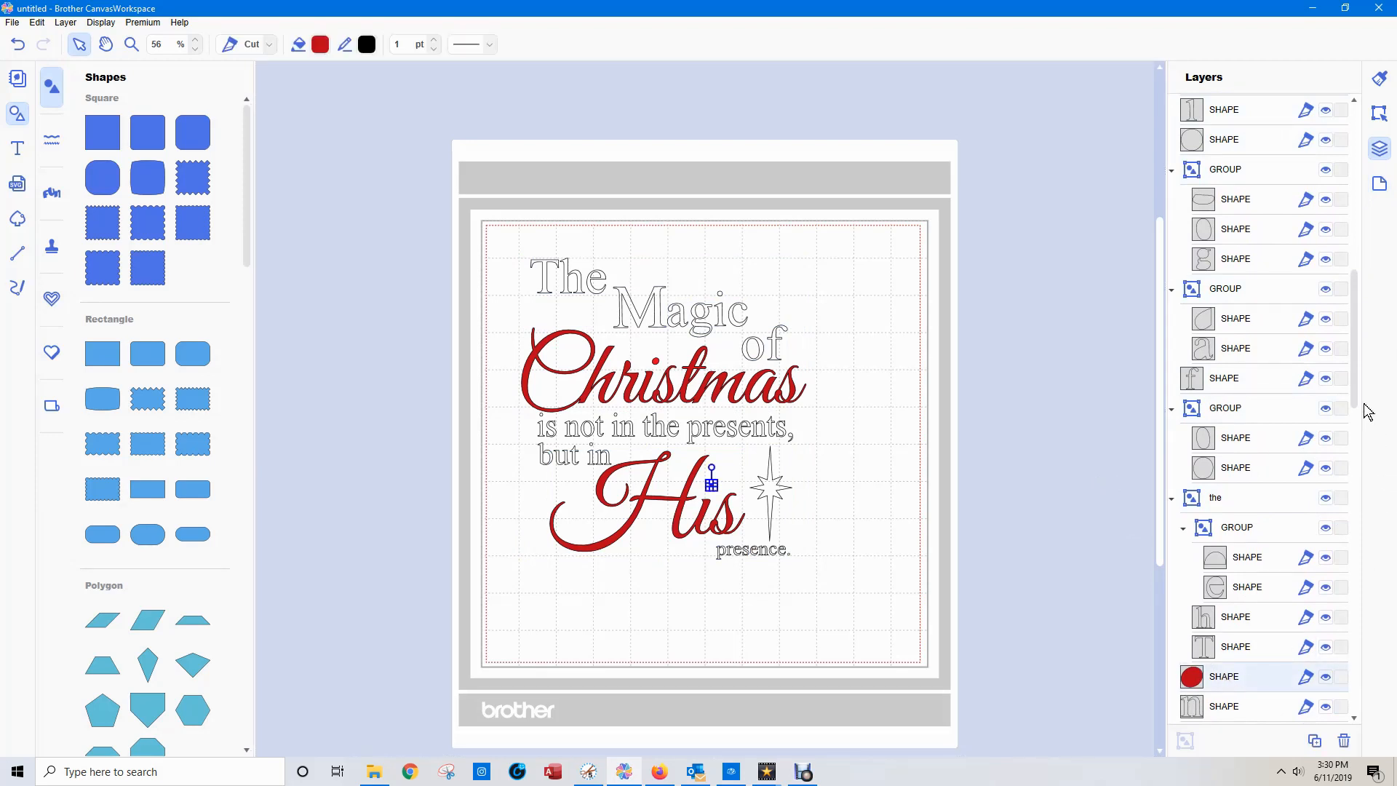
{"action": "left_click_drag", "start_coordinate": [1357, 391], "coordinate": [1367, 222]}
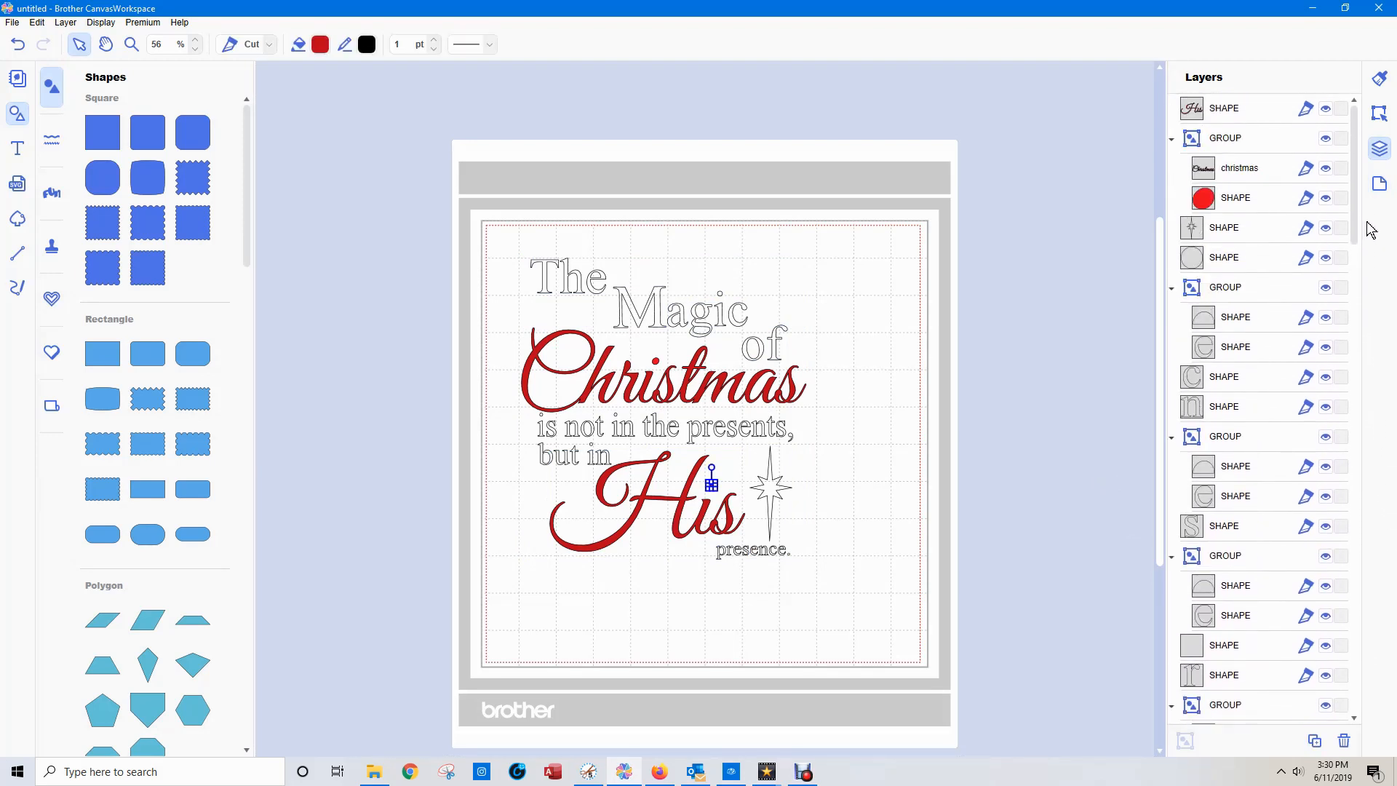
{"action": "left_click", "coordinate": [1219, 113]}
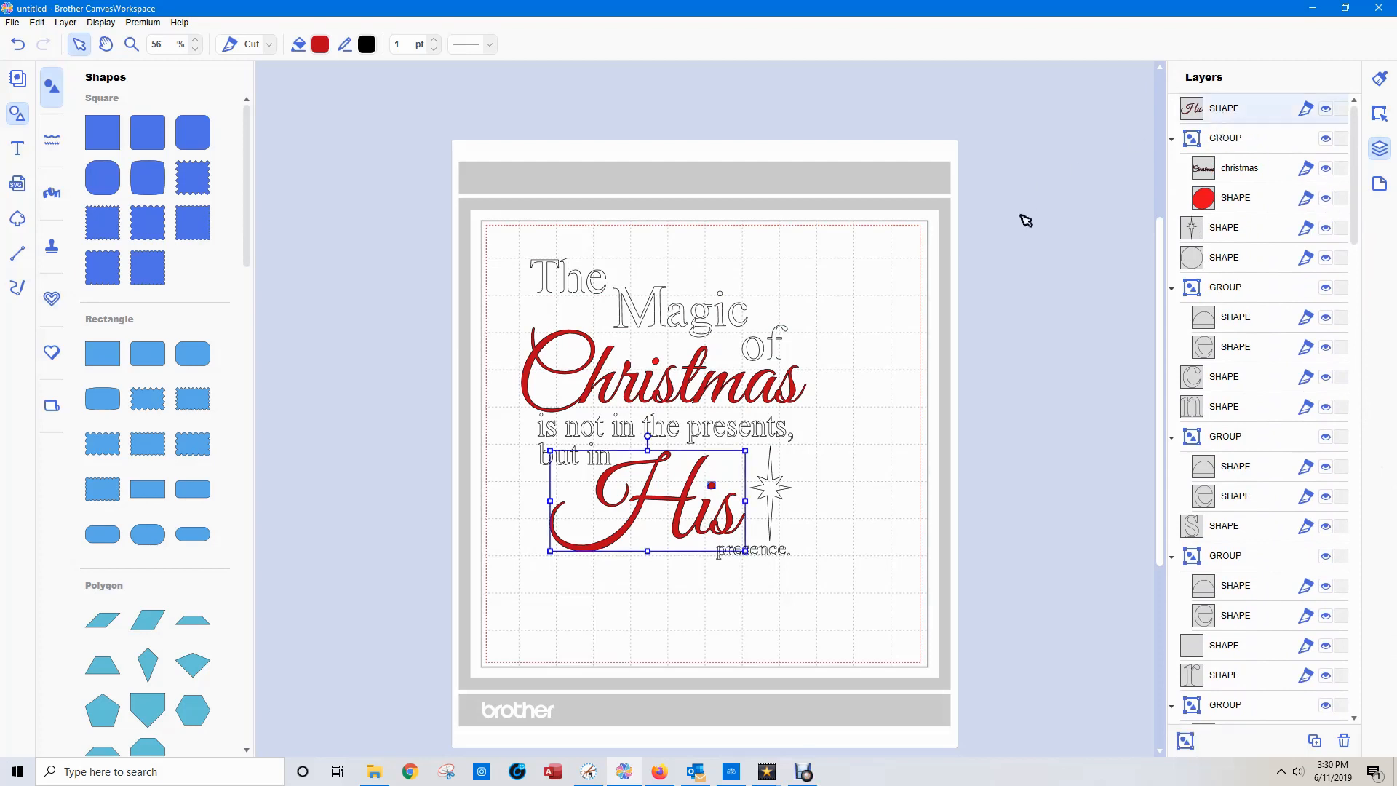
{"action": "left_click", "coordinate": [1181, 750]}
{"action": "double_click", "coordinate": [1226, 109]}
{"action": "type", "text": "his"}
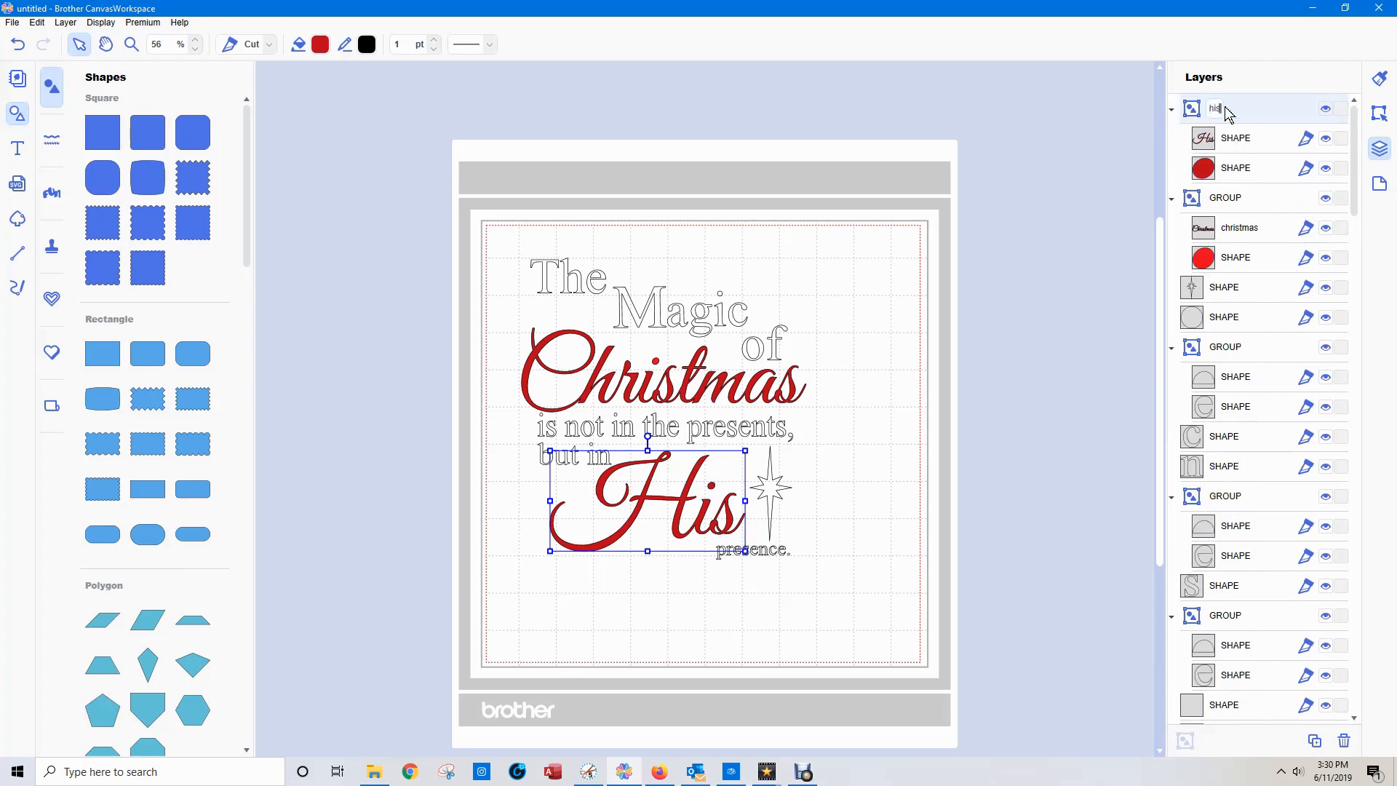
Rename the group holding the word "Christmas" as "christmas" and collapse both named groups in the layer list.
{"action": "left_click", "coordinate": [1228, 198]}
{"action": "left_click", "coordinate": [1228, 200]}
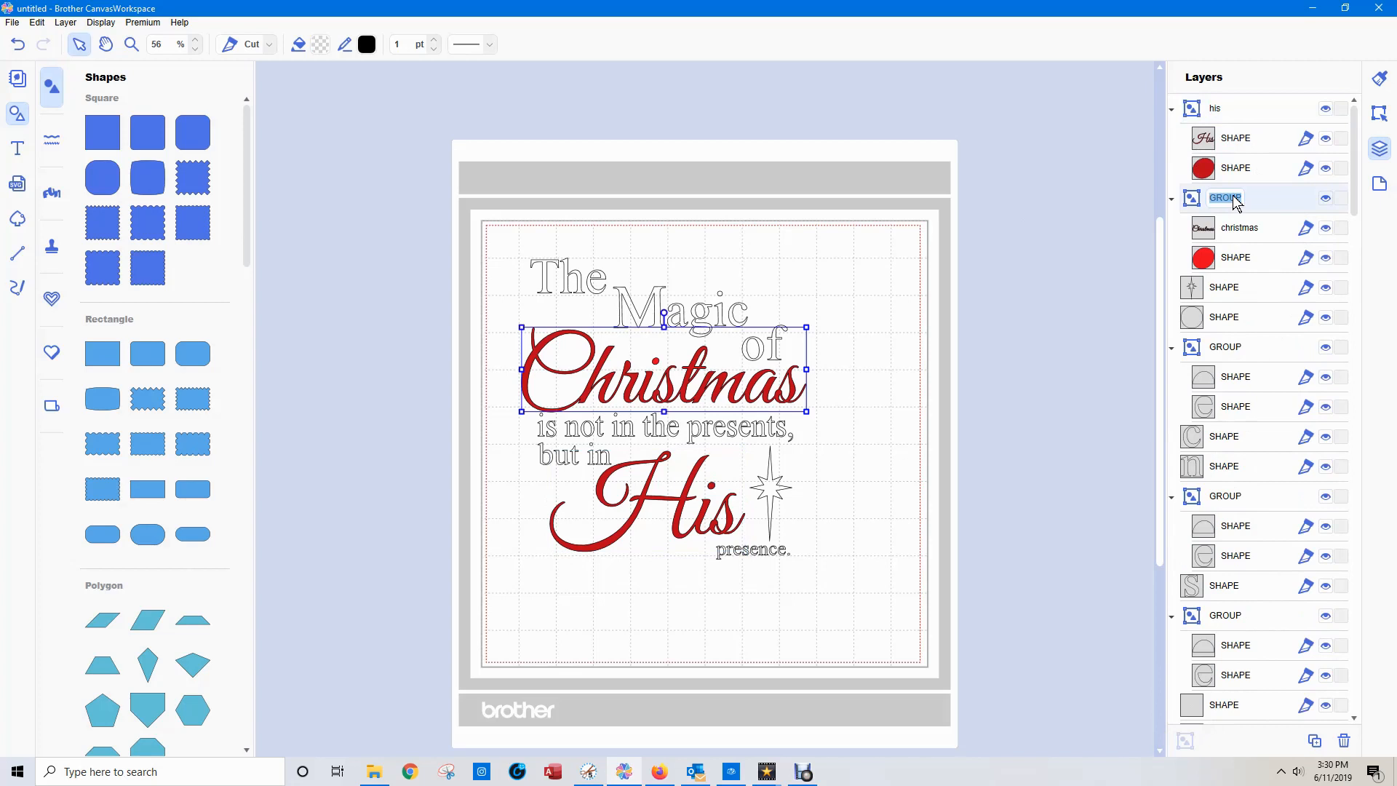
{"action": "type", "text": "christmas"}
{"action": "left_click", "coordinate": [1170, 109]}
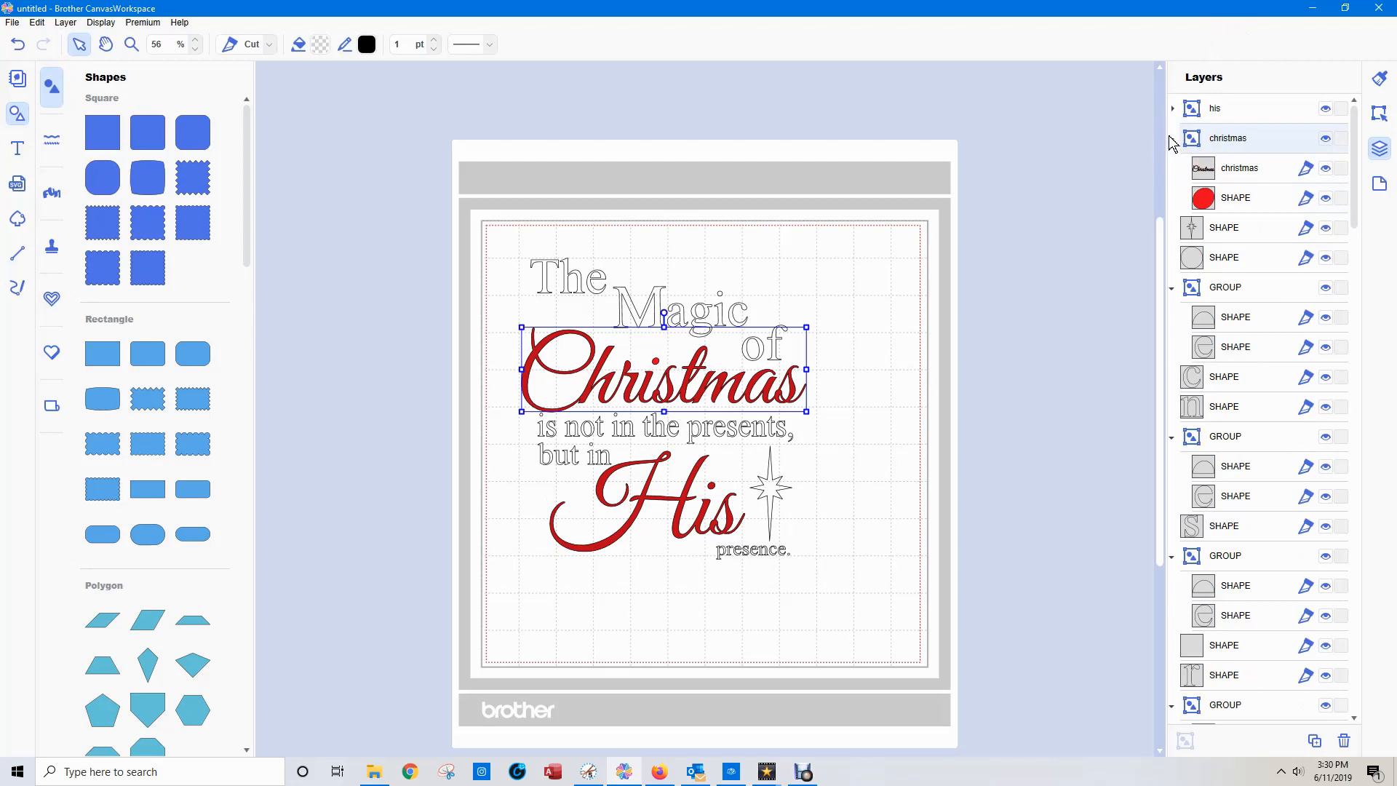
{"action": "left_click", "coordinate": [1173, 140]}
{"action": "left_click", "coordinate": [1072, 326]}
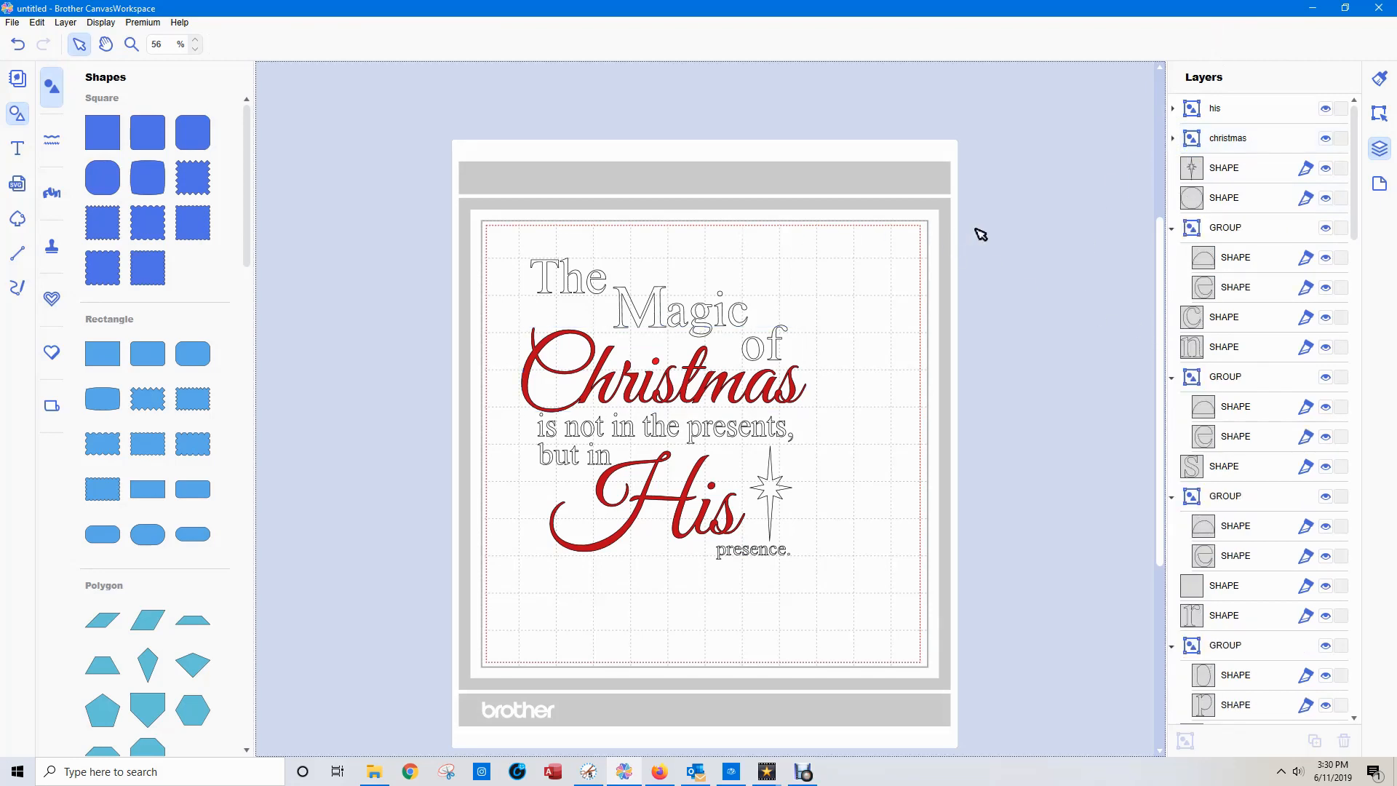
Identify the layer of the star beside "His" and rename it "star".
{"action": "left_click", "coordinate": [1230, 204]}
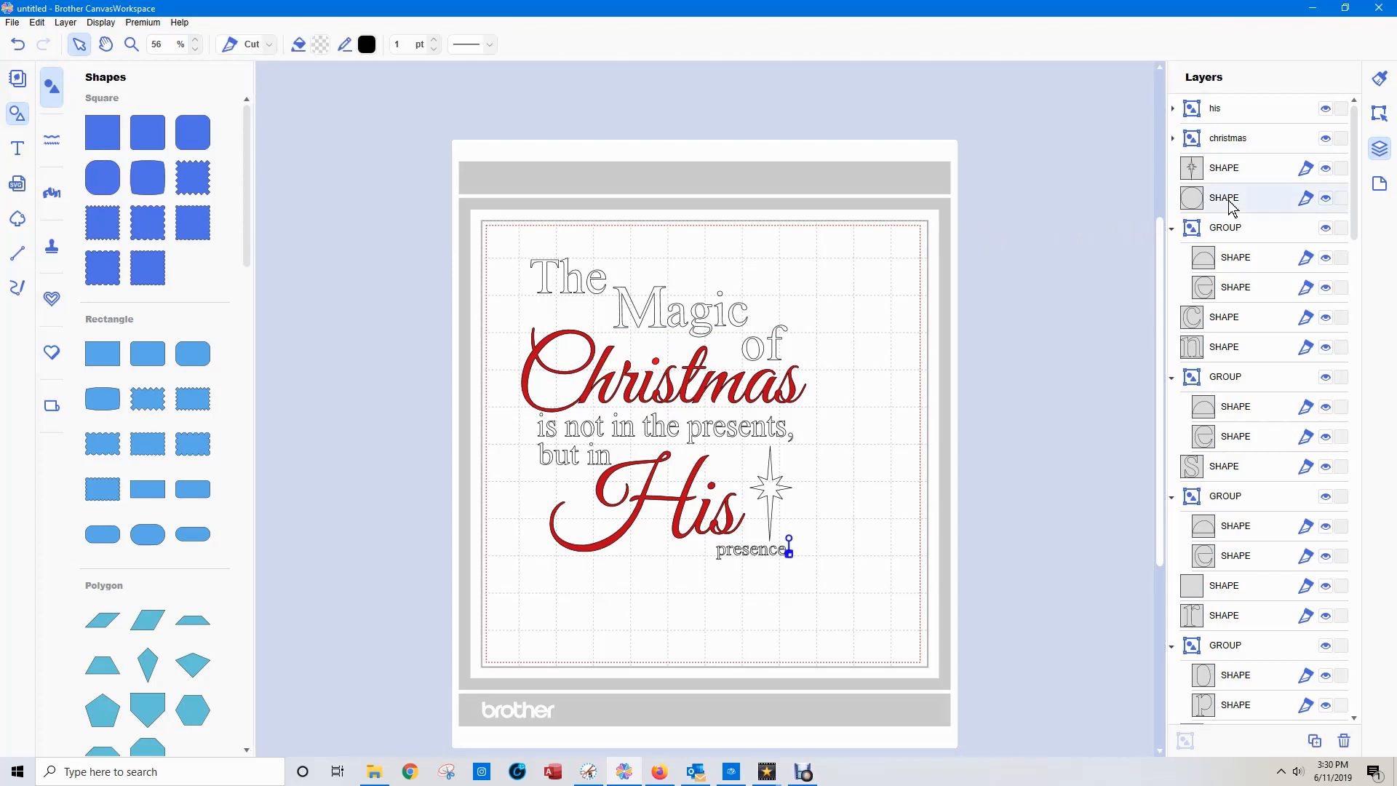
{"action": "left_click", "coordinate": [1119, 463]}
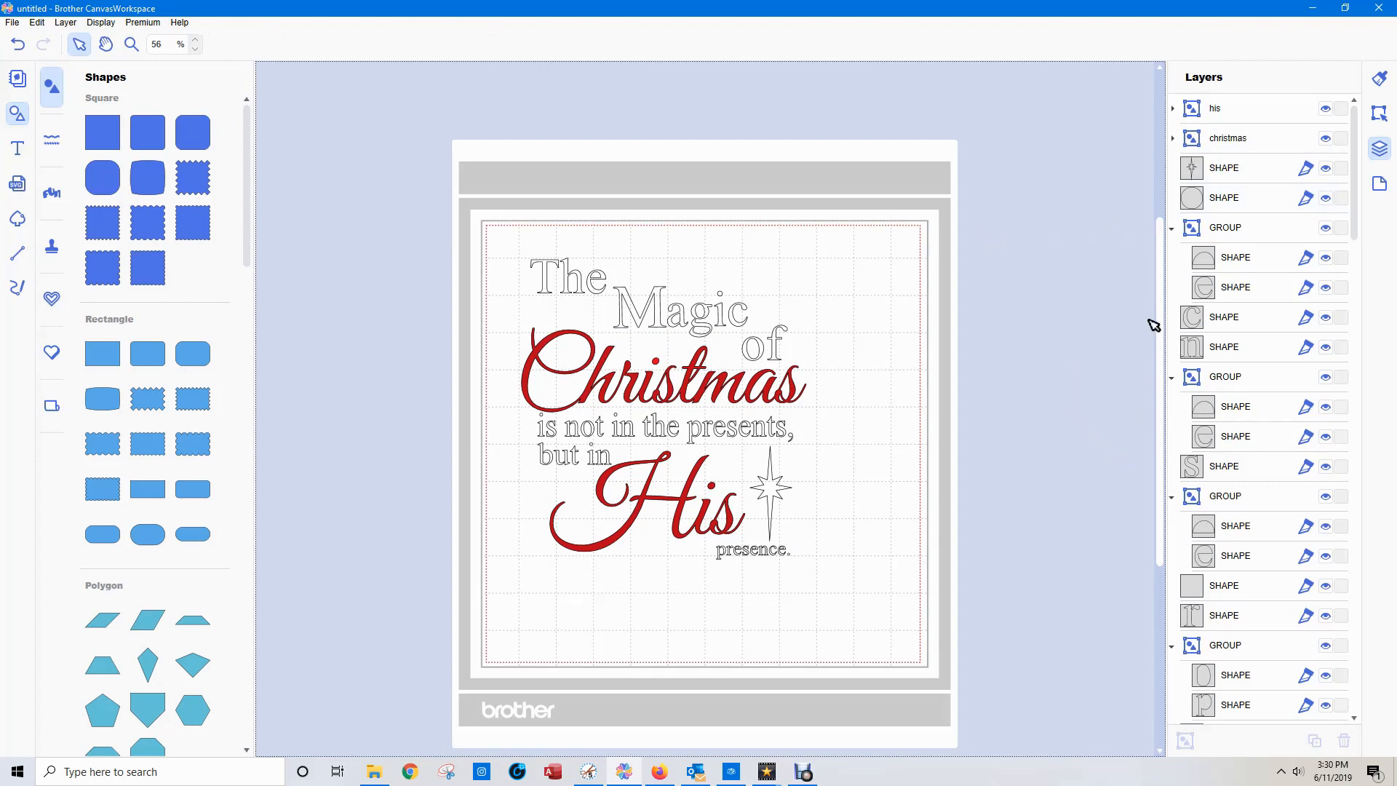
{"action": "left_click", "coordinate": [1232, 206]}
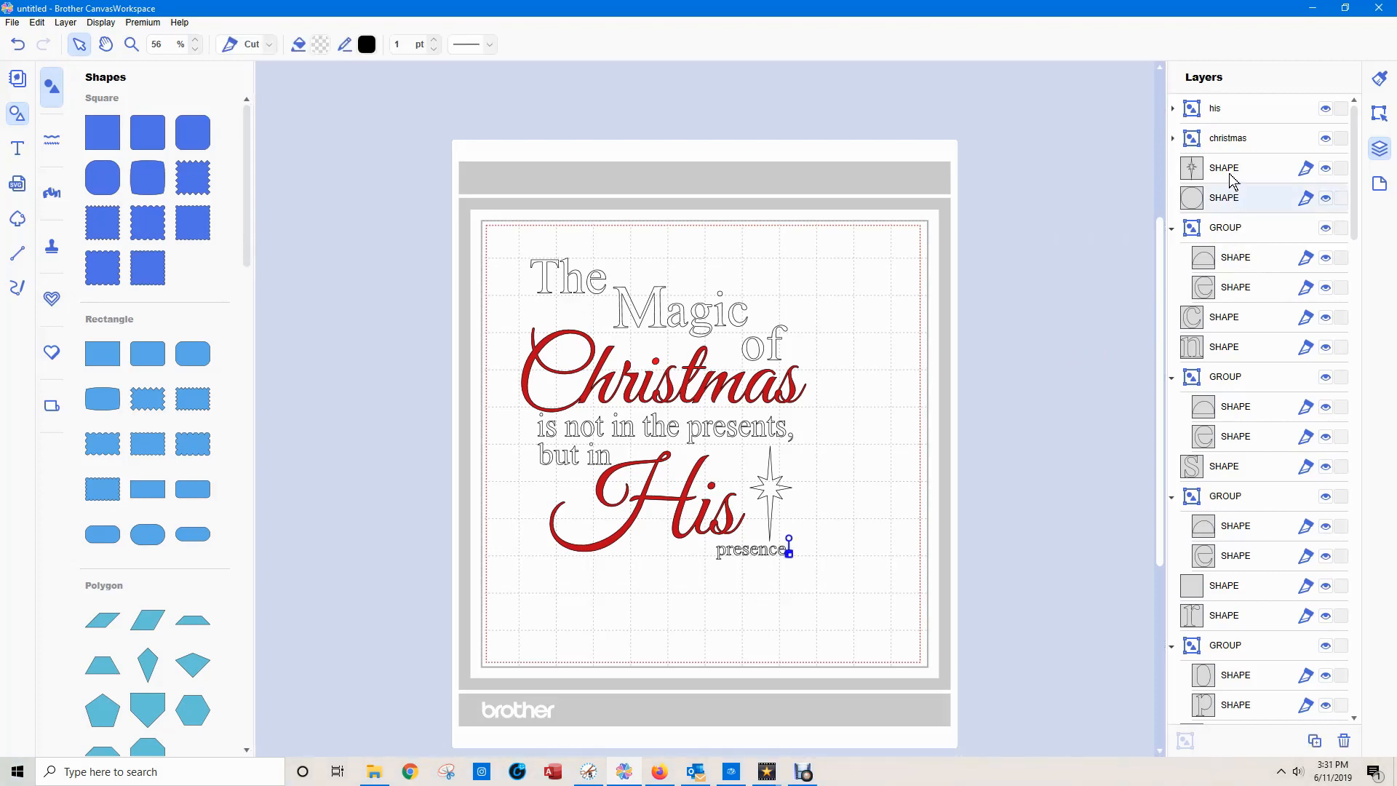
{"action": "left_click", "coordinate": [1230, 174]}
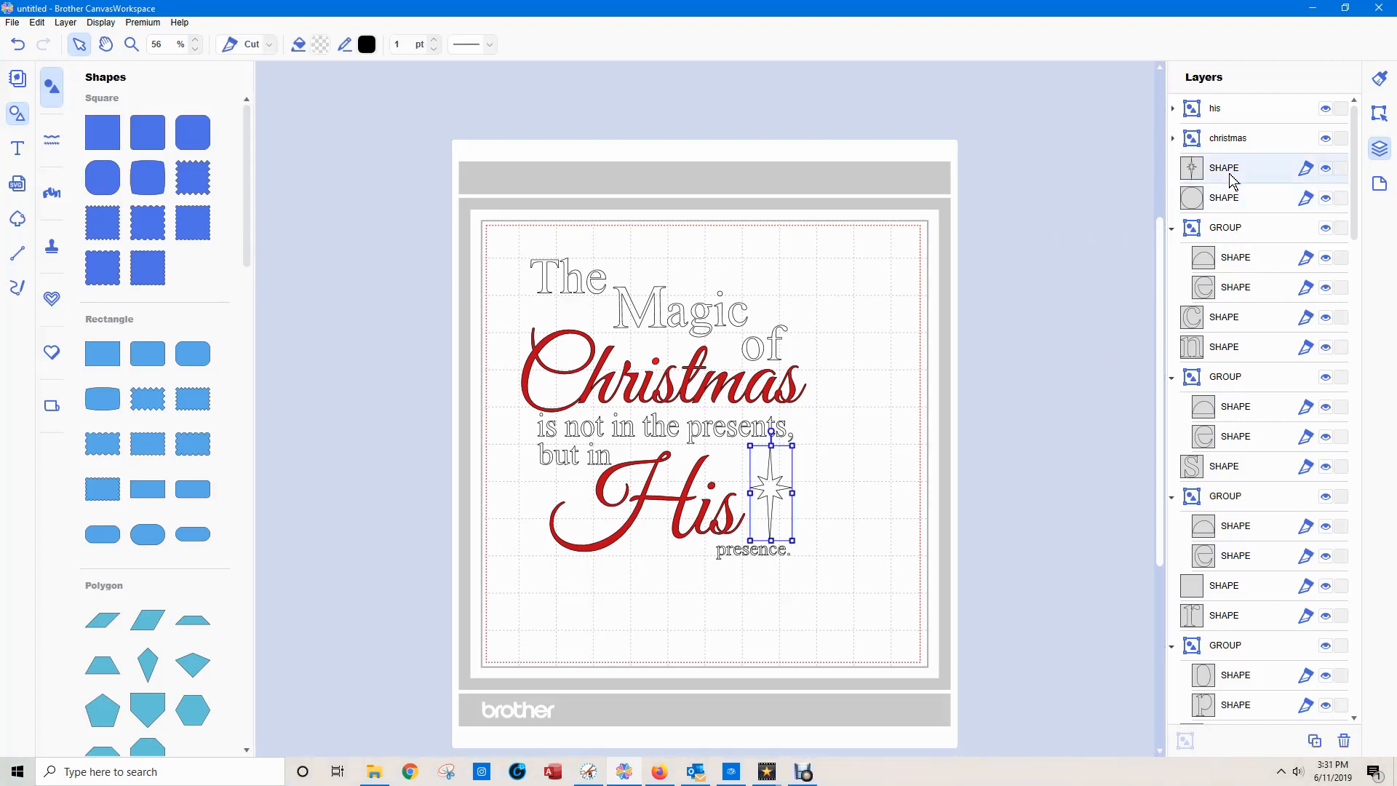
{"action": "double_click", "coordinate": [1232, 180]}
{"action": "type", "text": "star"}
{"action": "key", "text": "Return"}
Ungroup the outline and inner shape of the last "e" in "presence.".
{"action": "left_click", "coordinate": [1248, 264]}
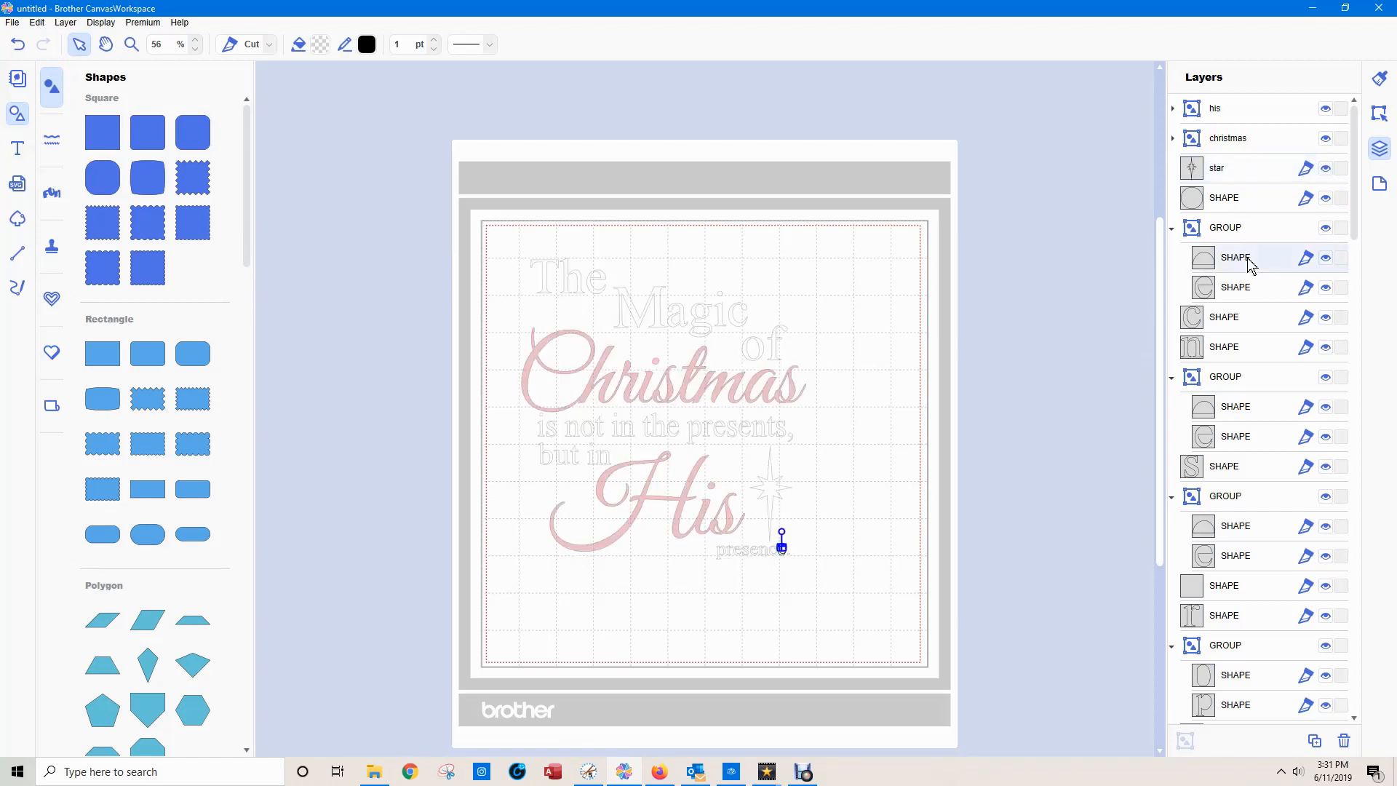
{"action": "left_click", "coordinate": [1245, 288]}
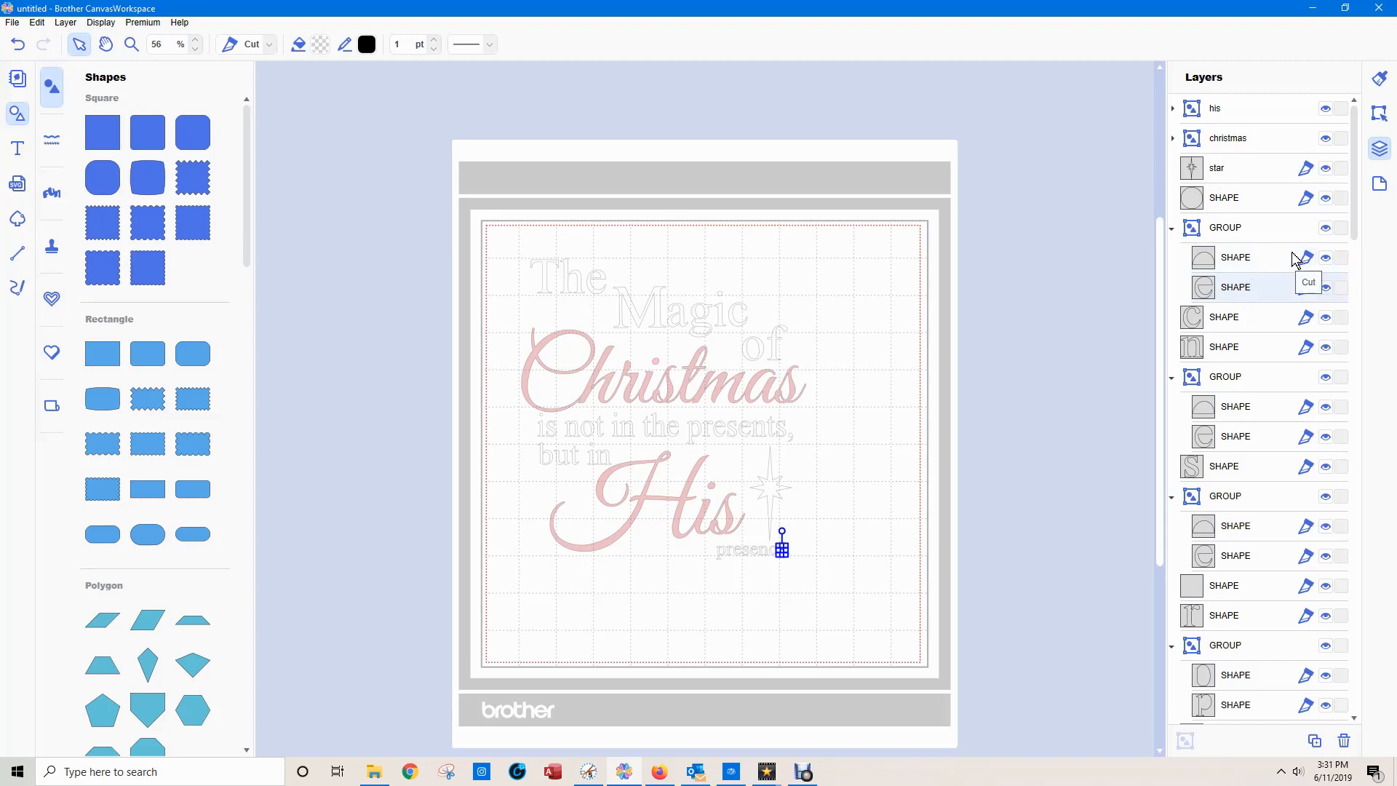
{"action": "left_click", "coordinate": [1228, 232]}
{"action": "right_click", "coordinate": [1228, 234]}
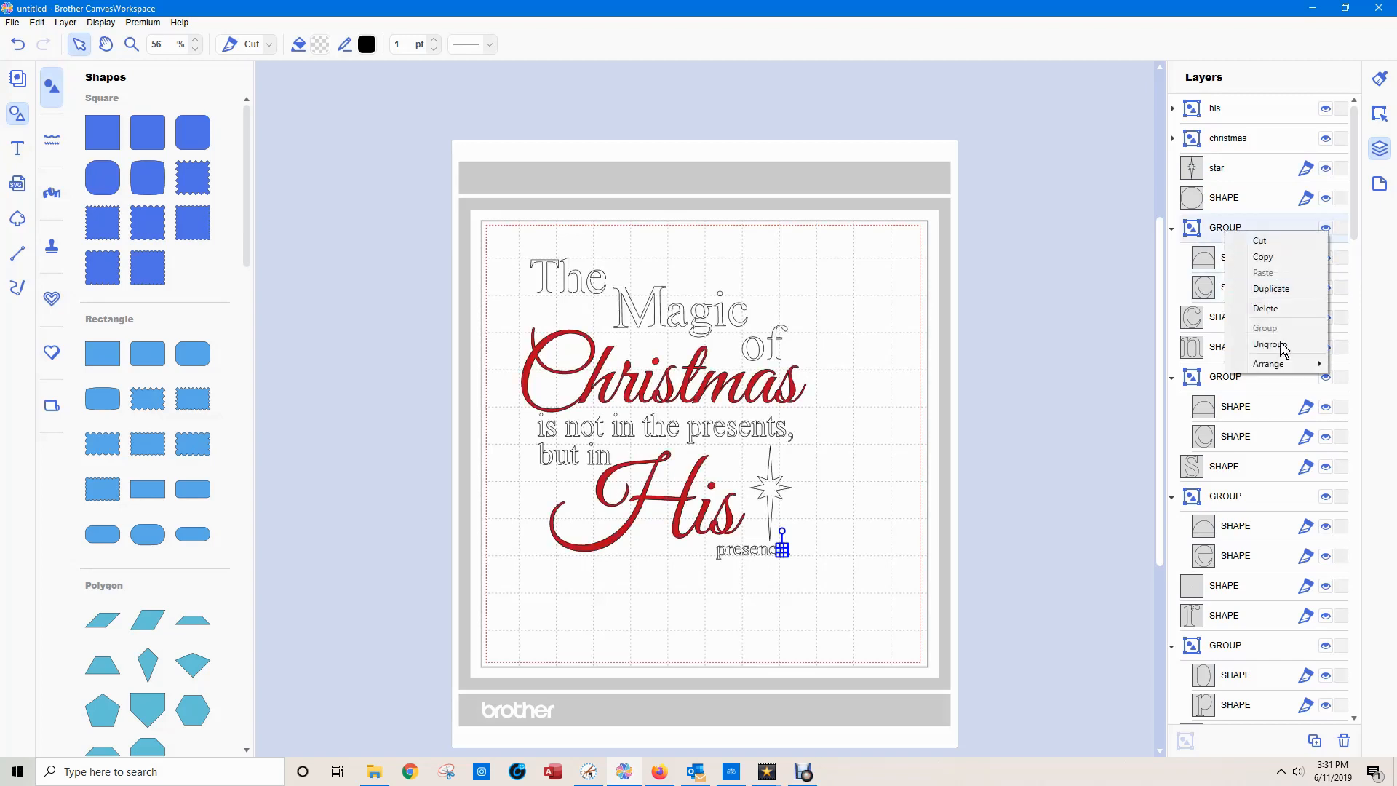
{"action": "left_click", "coordinate": [1265, 349]}
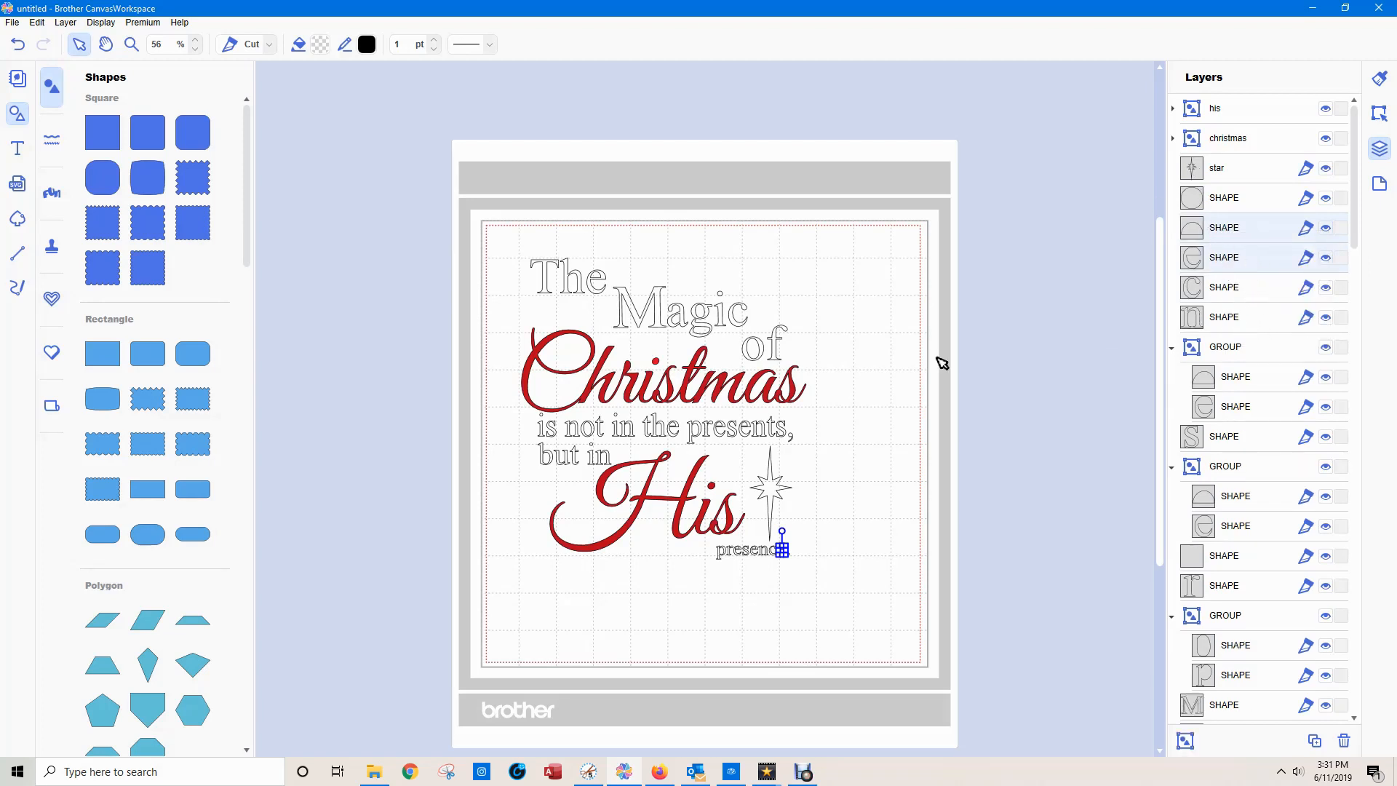
Fill the star beside "His" with yellow.
{"action": "left_click", "coordinate": [772, 487]}
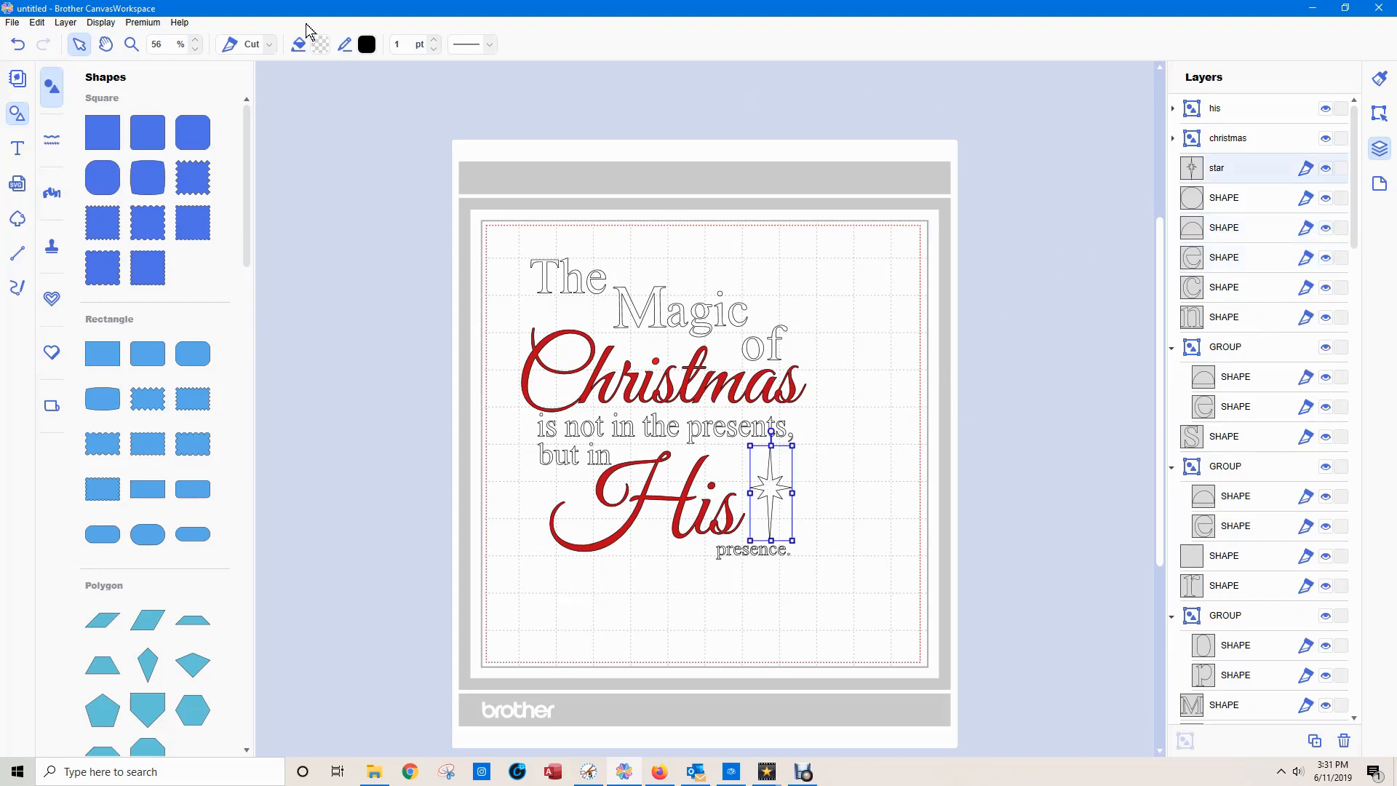
{"action": "left_click", "coordinate": [328, 45]}
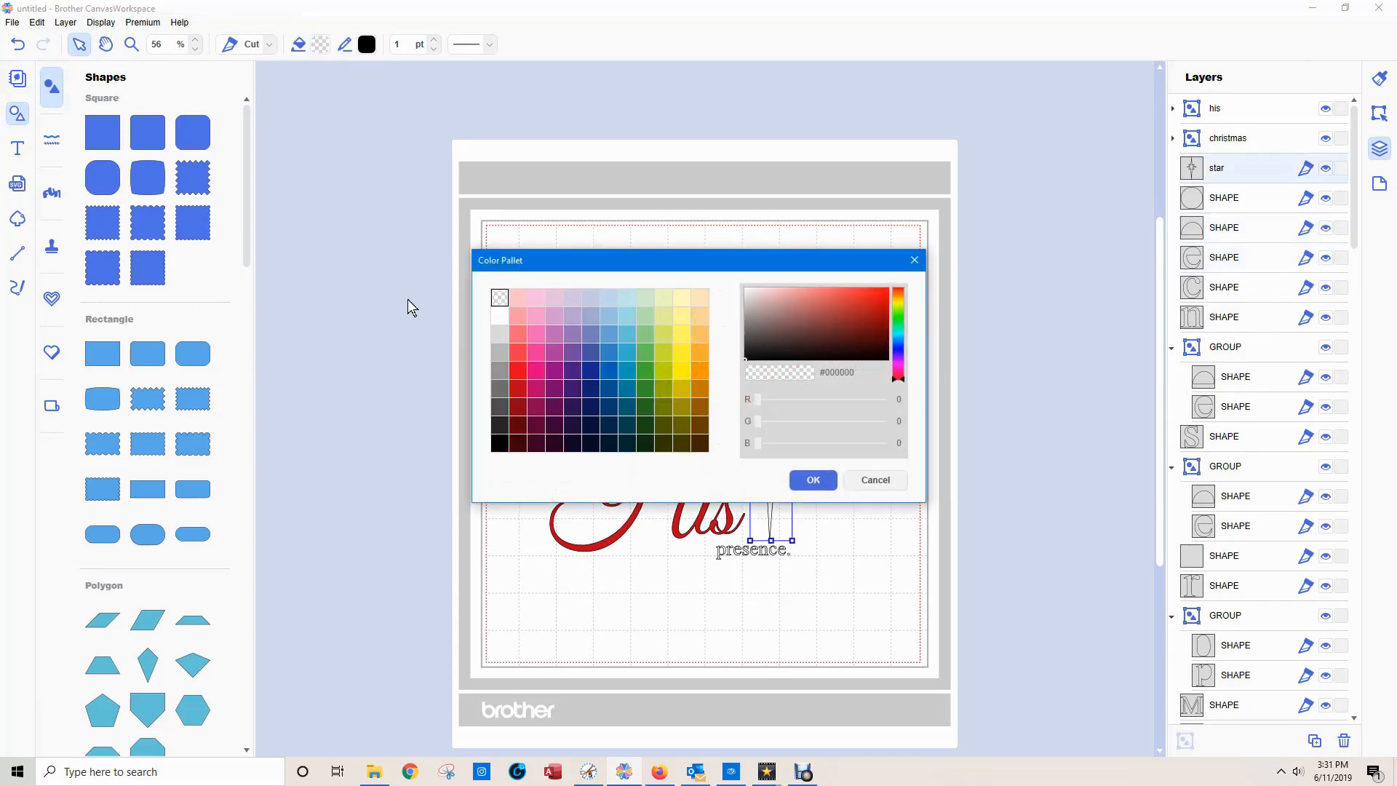
{"action": "left_click", "coordinate": [681, 353]}
{"action": "left_click", "coordinate": [813, 480]}
{"action": "left_click", "coordinate": [1038, 457]}
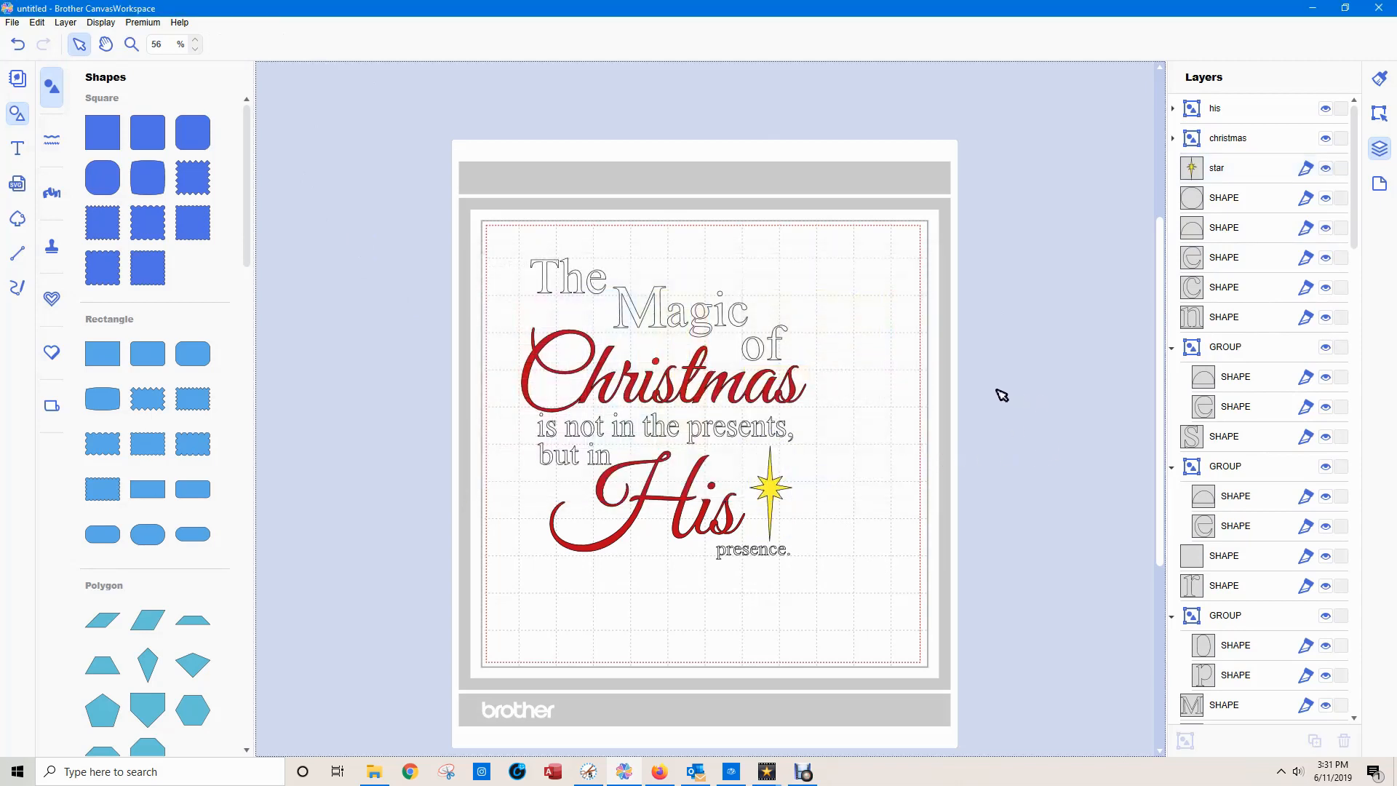
Ungroup the remaining grouped letters of "presence.": the other two "e"s and the "p".
{"action": "right_click", "coordinate": [1231, 352]}
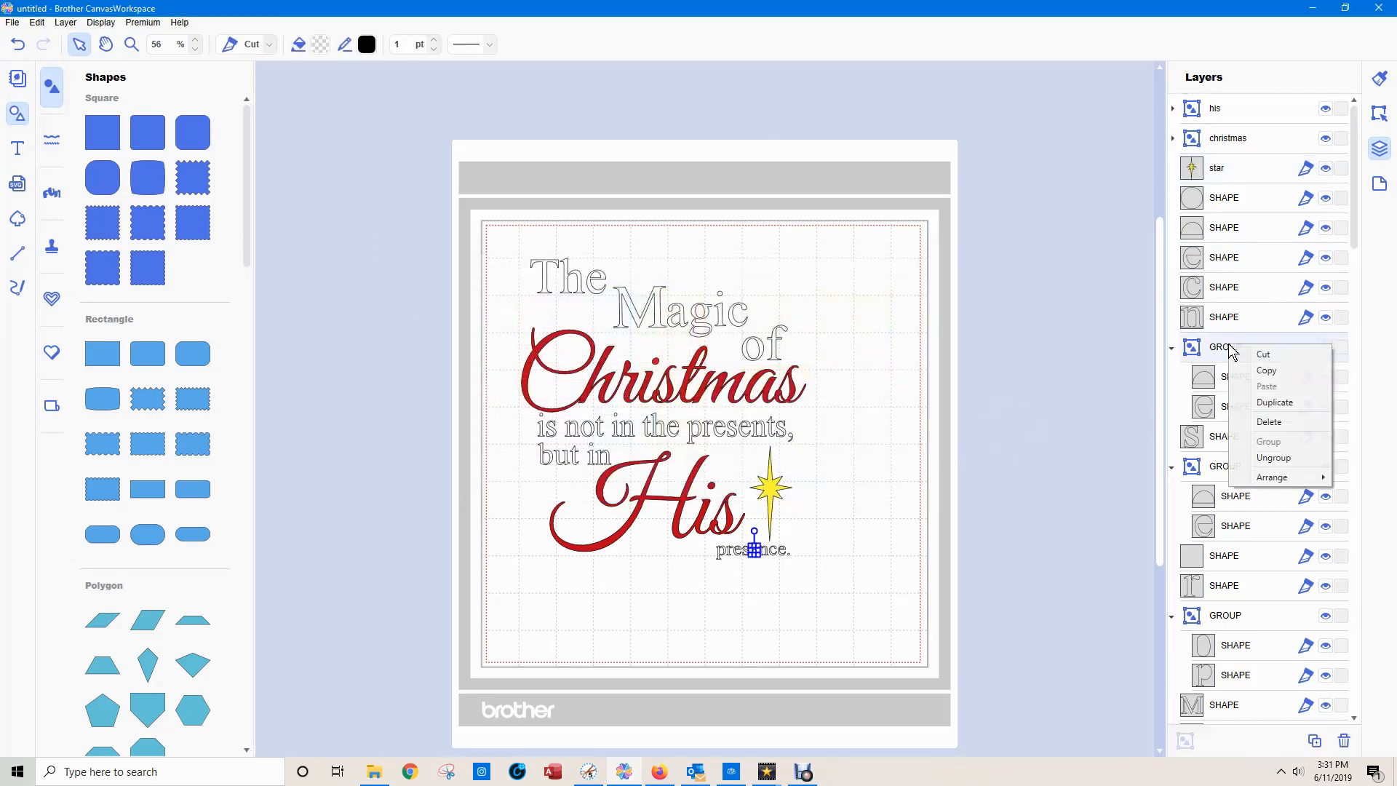
{"action": "left_click", "coordinate": [1240, 458]}
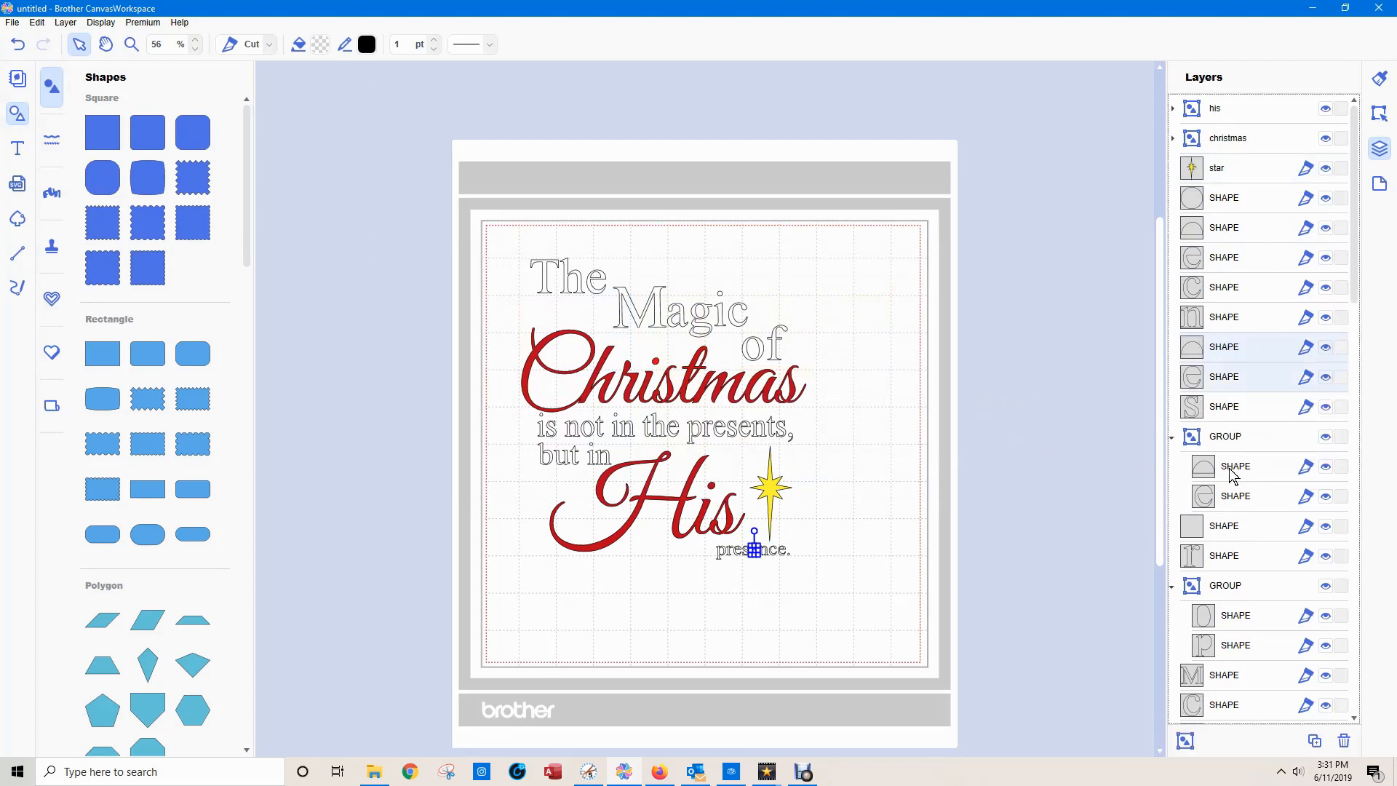
{"action": "right_click", "coordinate": [1230, 443]}
{"action": "left_click", "coordinate": [1279, 552]}
{"action": "right_click", "coordinate": [1206, 554]}
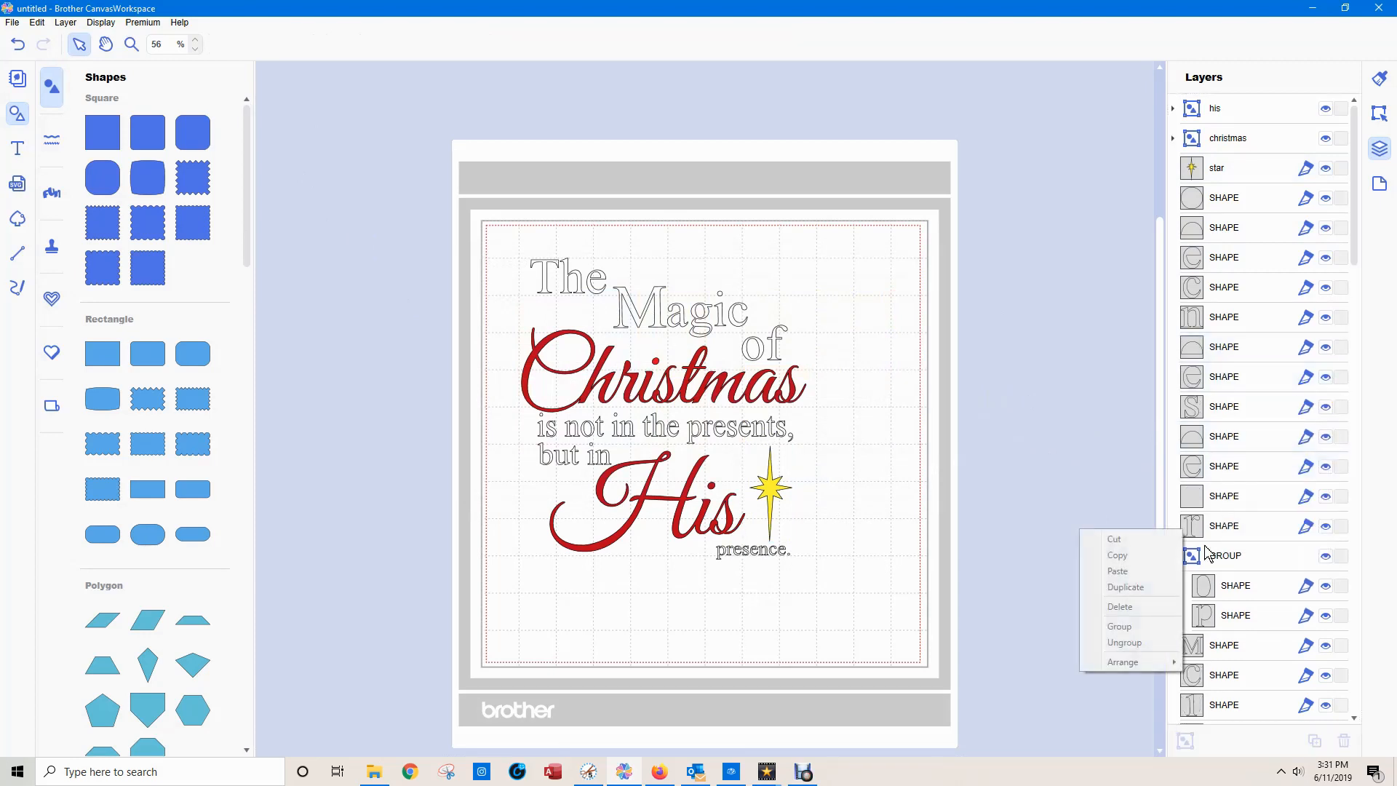
{"action": "right_click", "coordinate": [1242, 559]}
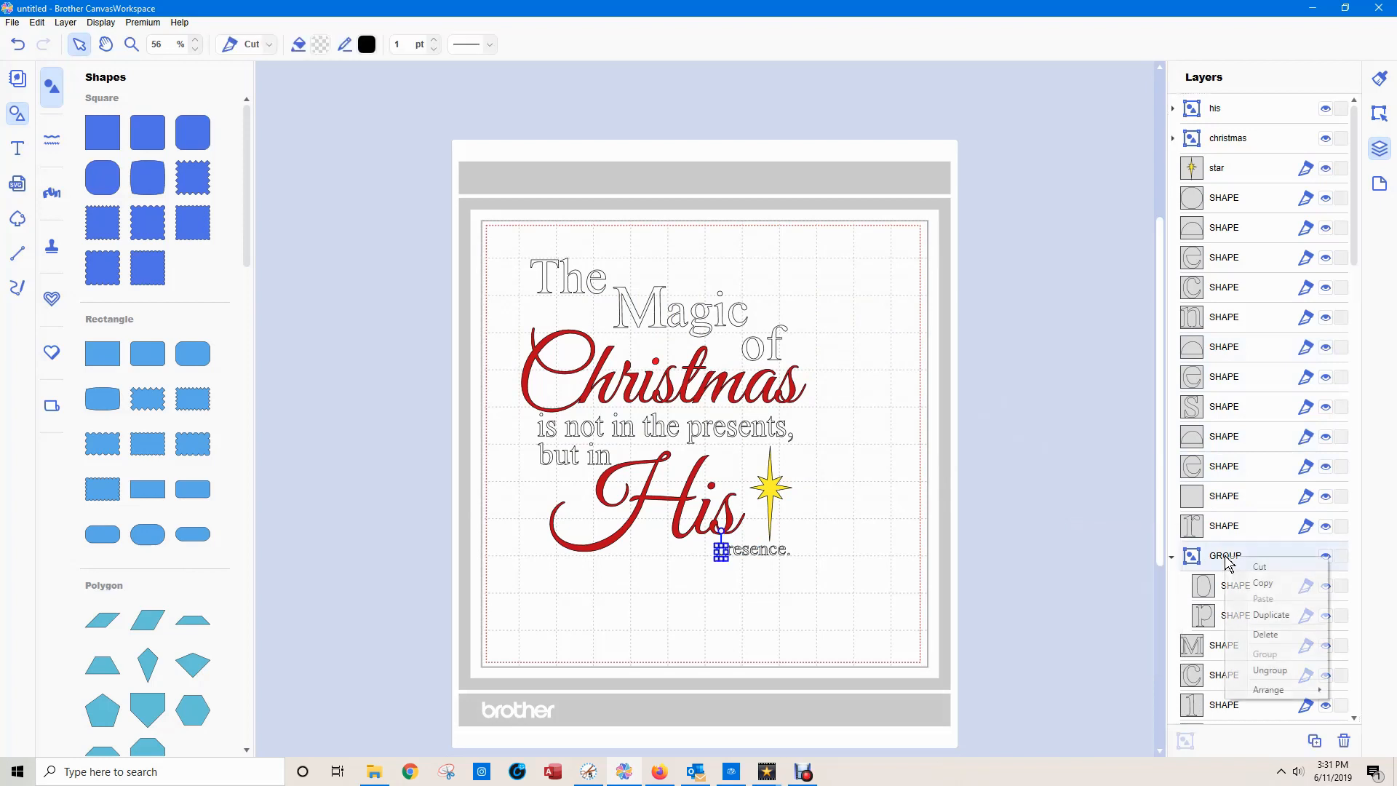
{"action": "left_click", "coordinate": [1270, 670]}
{"action": "left_click_drag", "start_coordinate": [1354, 182], "coordinate": [1359, 315]}
{"action": "right_click", "coordinate": [1227, 191]}
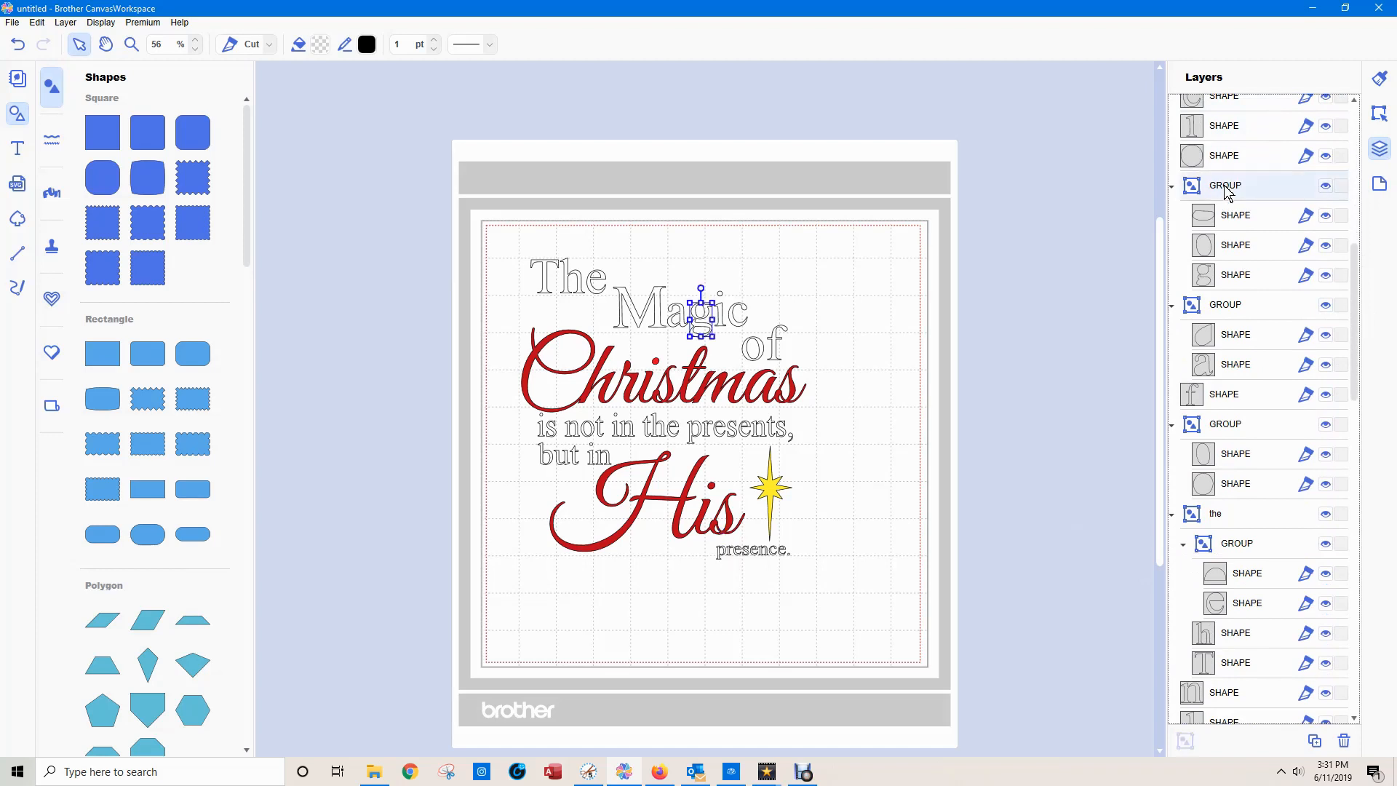
{"action": "left_click", "coordinate": [1102, 497]}
Try grouping all the shapes of "presence." before processing their overlap.
{"action": "left_click_drag", "start_coordinate": [821, 575], "coordinate": [714, 553]}
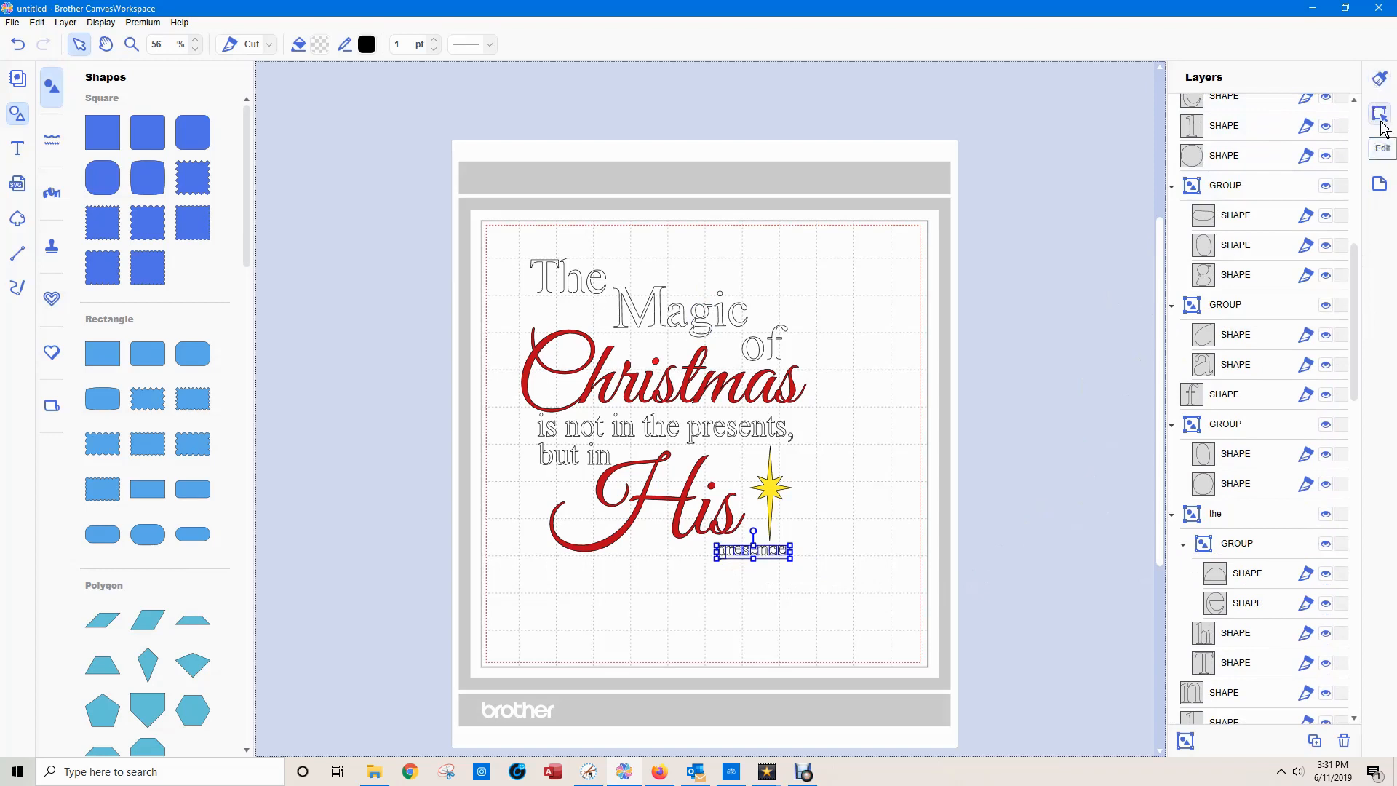
{"action": "left_click", "coordinate": [1188, 744]}
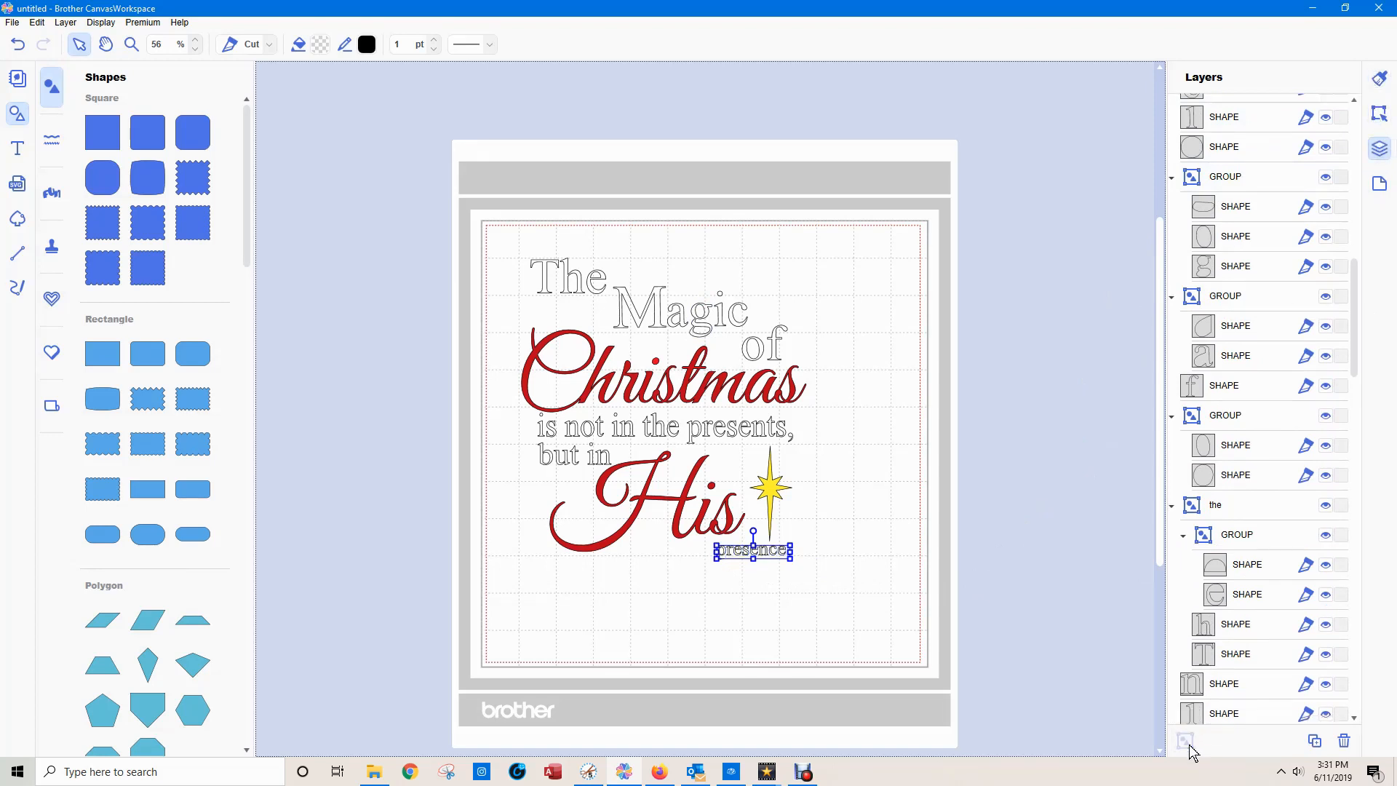
{"action": "left_click", "coordinate": [1378, 114]}
{"action": "left_click", "coordinate": [1223, 606]}
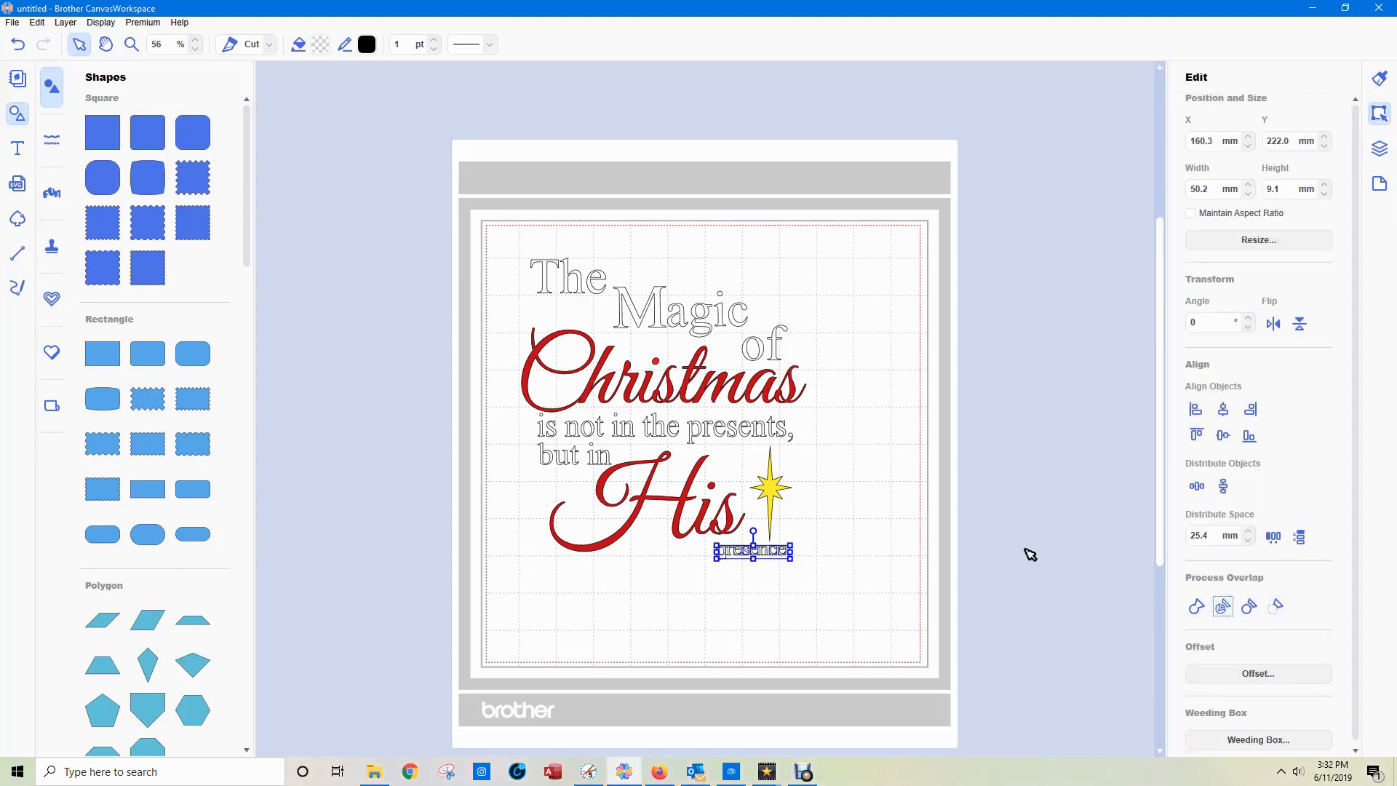
{"action": "scroll", "coordinate": [1030, 554], "scroll_direction": "up", "scroll_amount": 5}
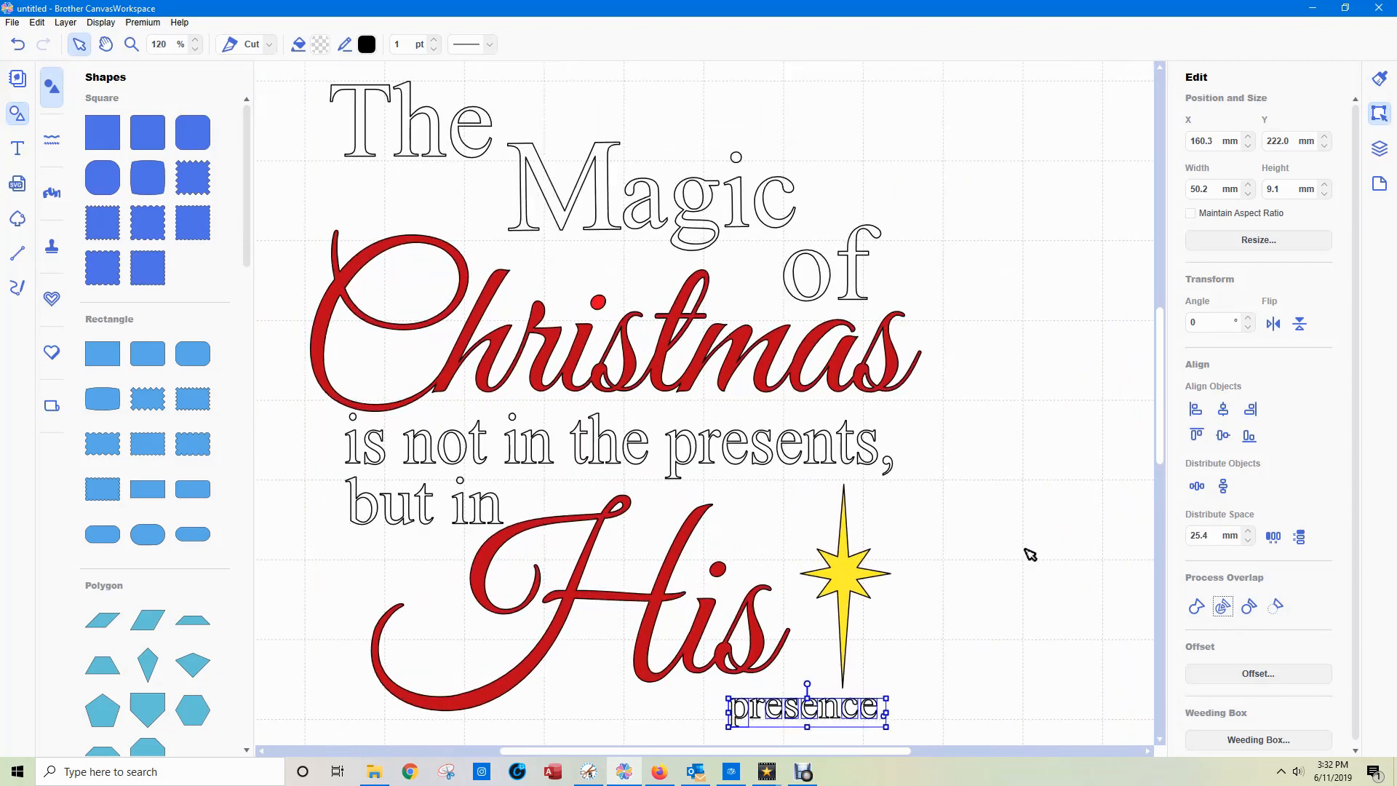
{"action": "left_click_drag", "start_coordinate": [1164, 352], "coordinate": [1165, 416]}
{"action": "left_click", "coordinate": [1071, 551]}
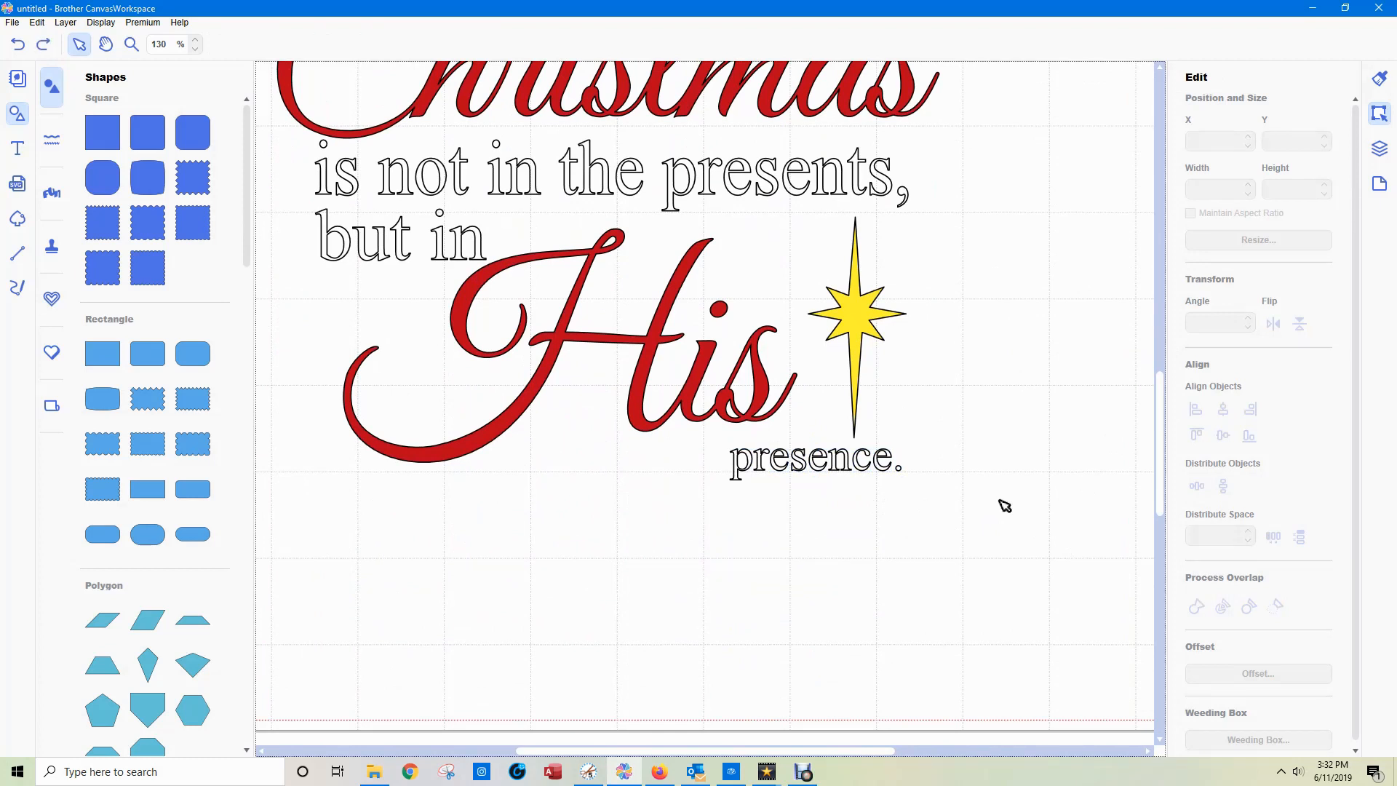
Process the overlap of all the ungrouped letter shapes of "presence.".
{"action": "left_click_drag", "start_coordinate": [951, 514], "coordinate": [737, 468]}
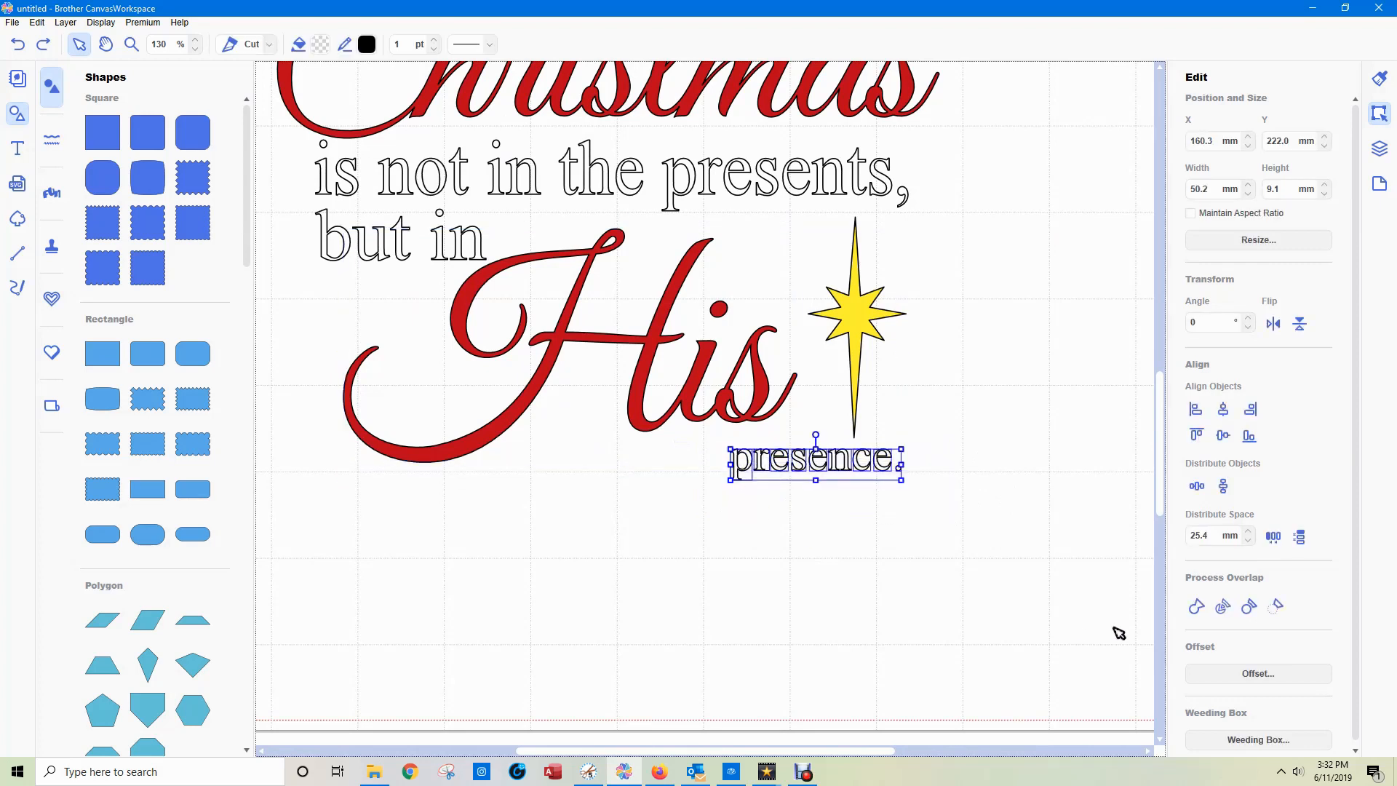
{"action": "left_click", "coordinate": [1231, 604]}
{"action": "left_click", "coordinate": [942, 572]}
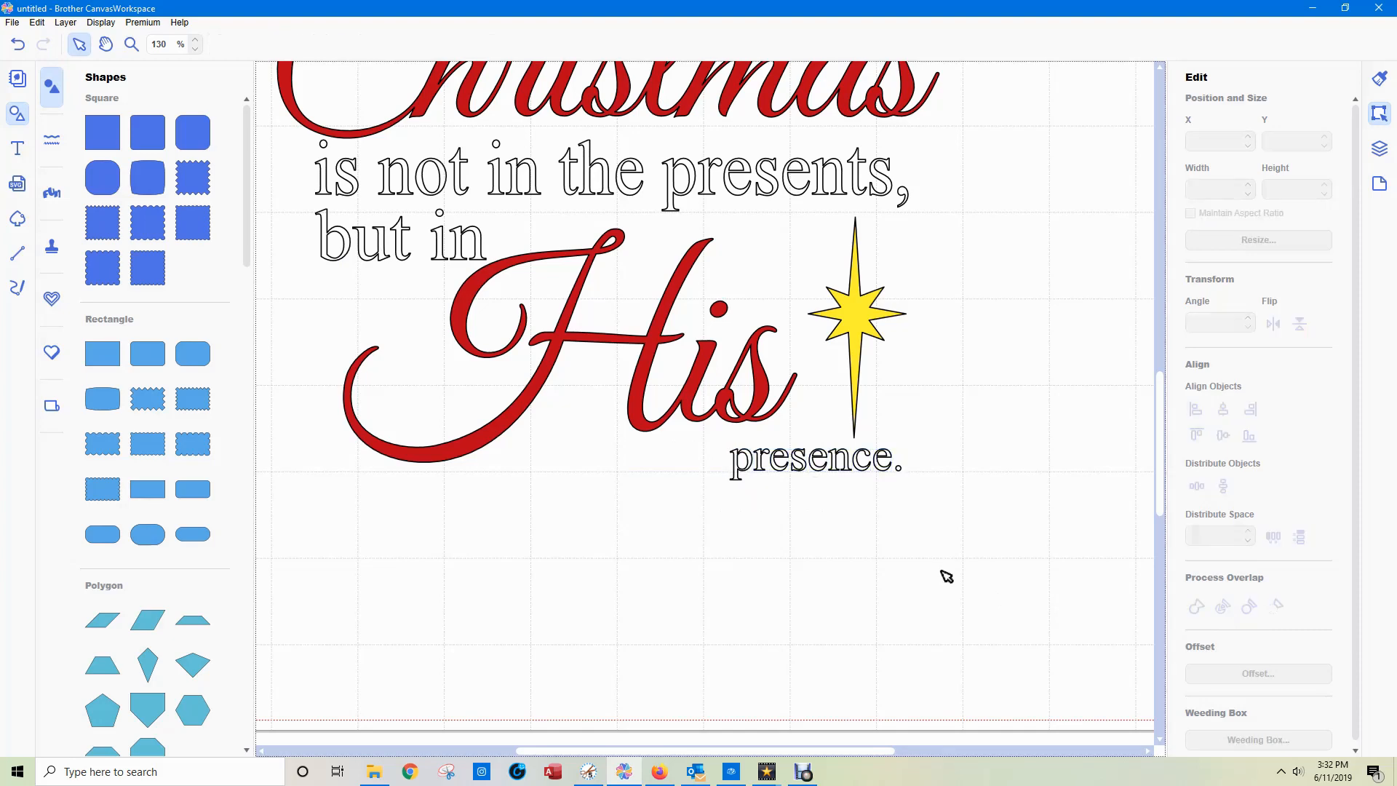
Group all the letters and the period of "presence." into one layer group.
{"action": "left_click_drag", "start_coordinate": [959, 522], "coordinate": [711, 469]}
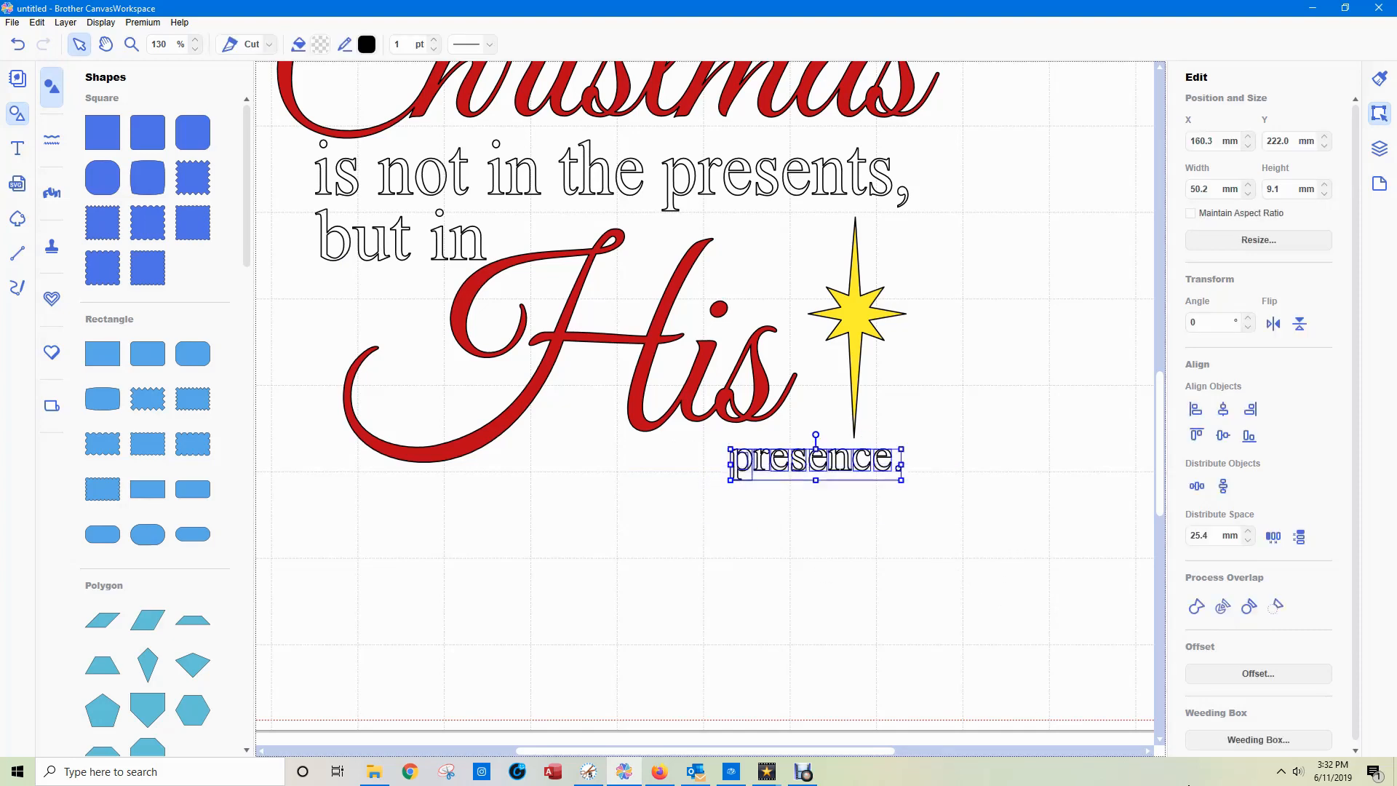
{"action": "left_click", "coordinate": [1380, 148]}
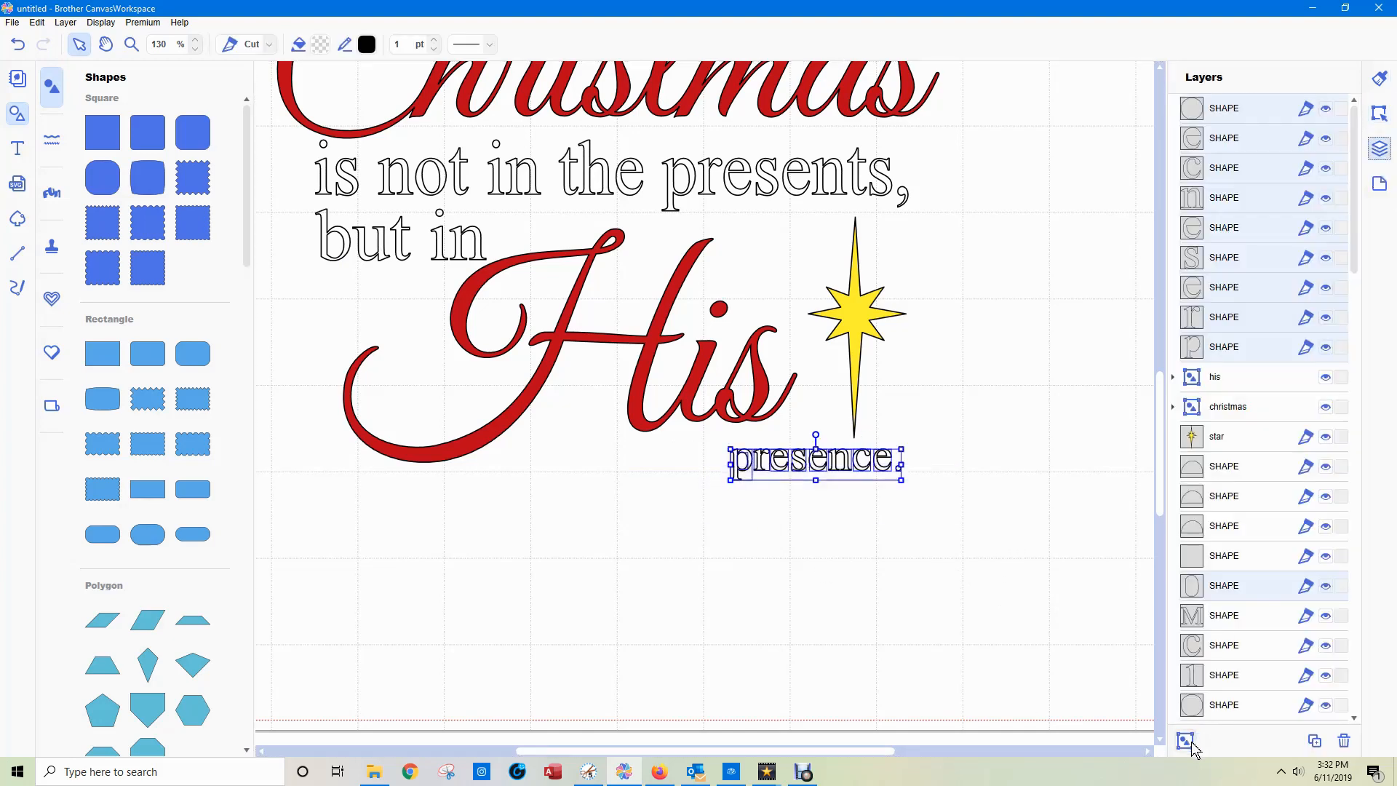
{"action": "key", "text": "ctrl+g"}
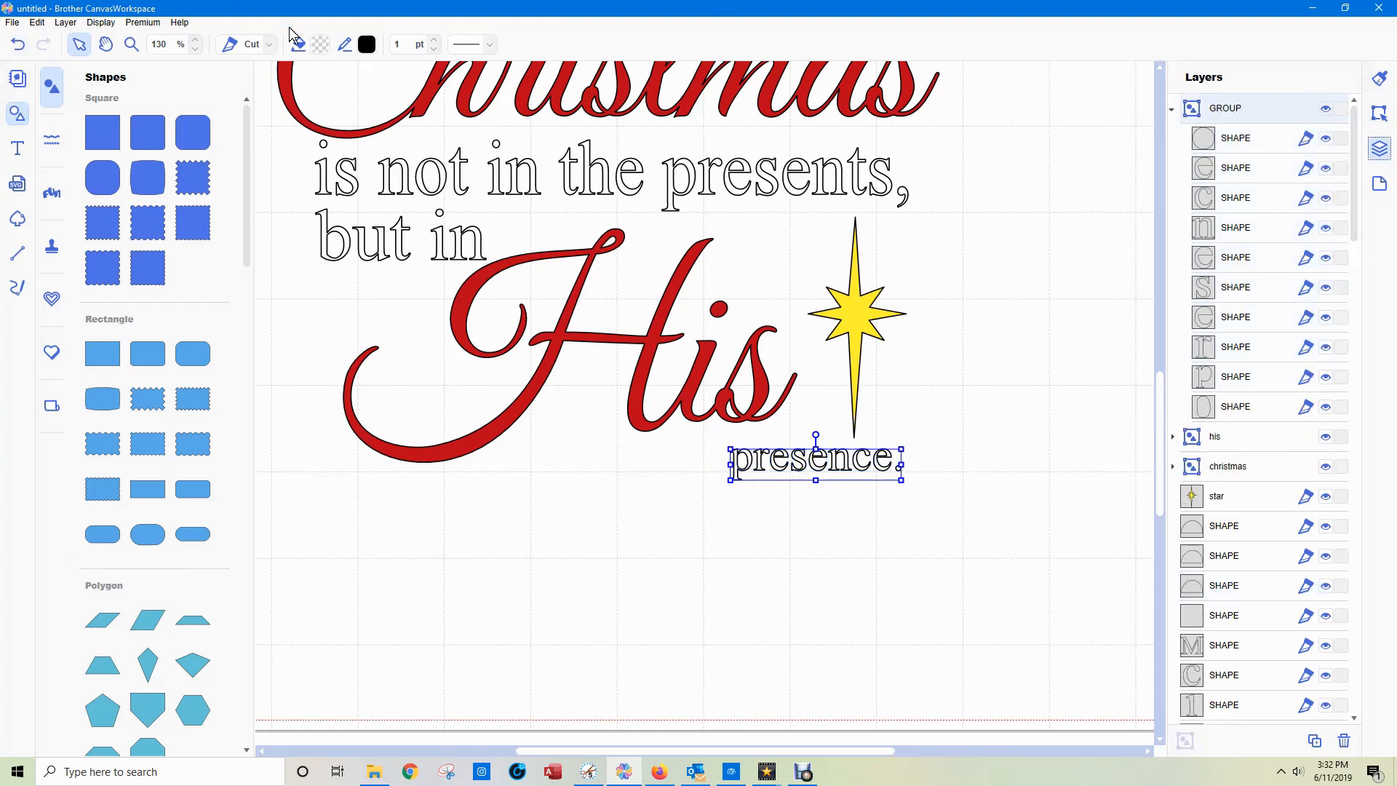
Fill the grouped letters of "presence." with green #40AF36.
{"action": "left_click", "coordinate": [321, 44]}
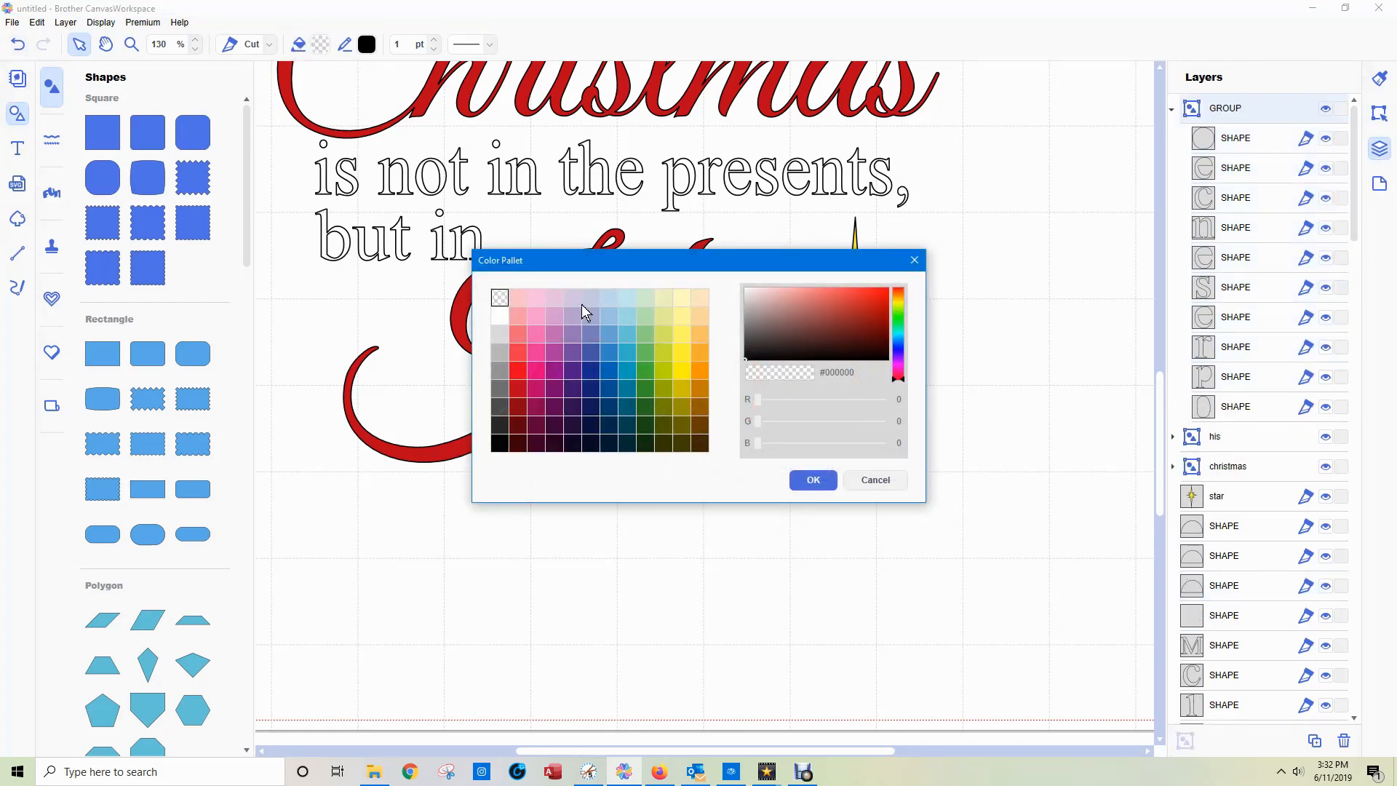
{"action": "left_click", "coordinate": [644, 372]}
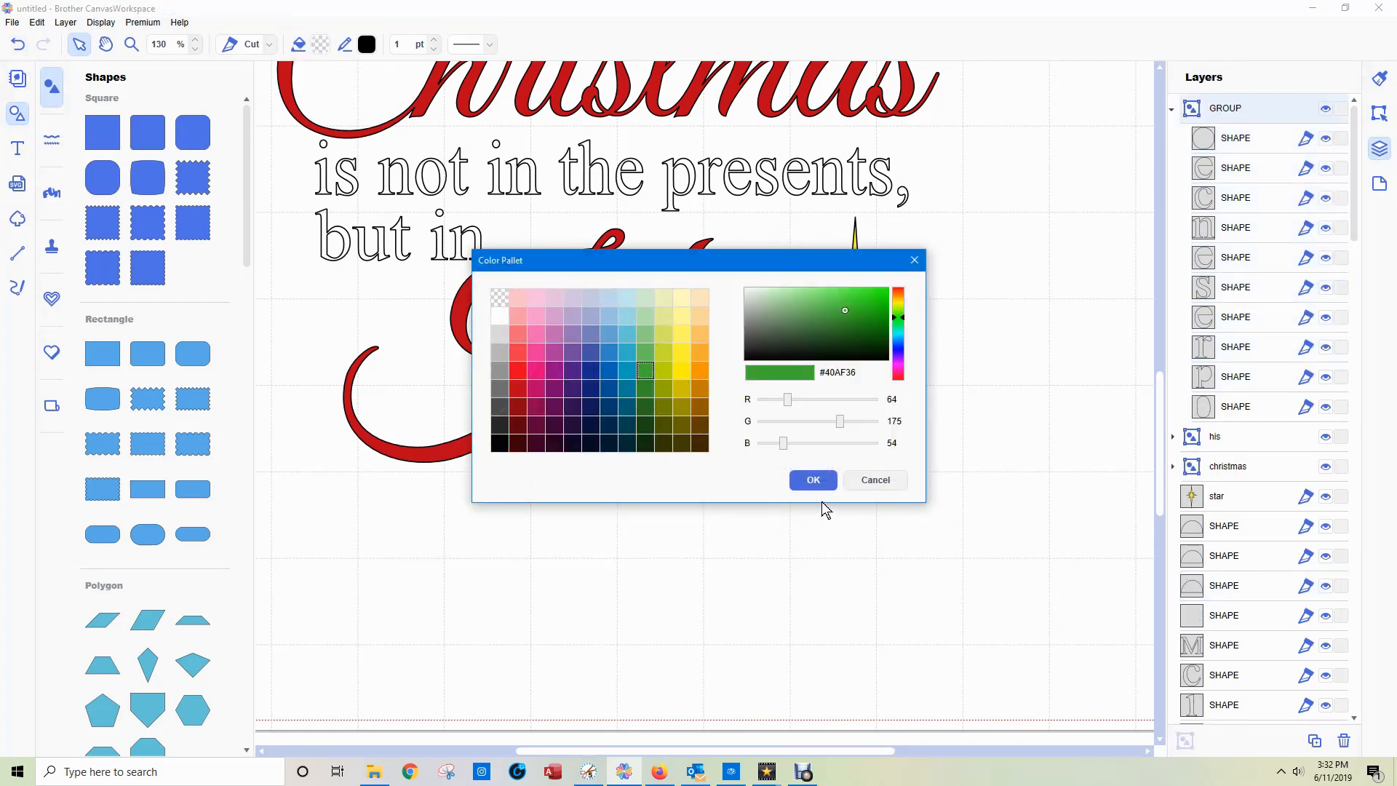
{"action": "left_click", "coordinate": [814, 482]}
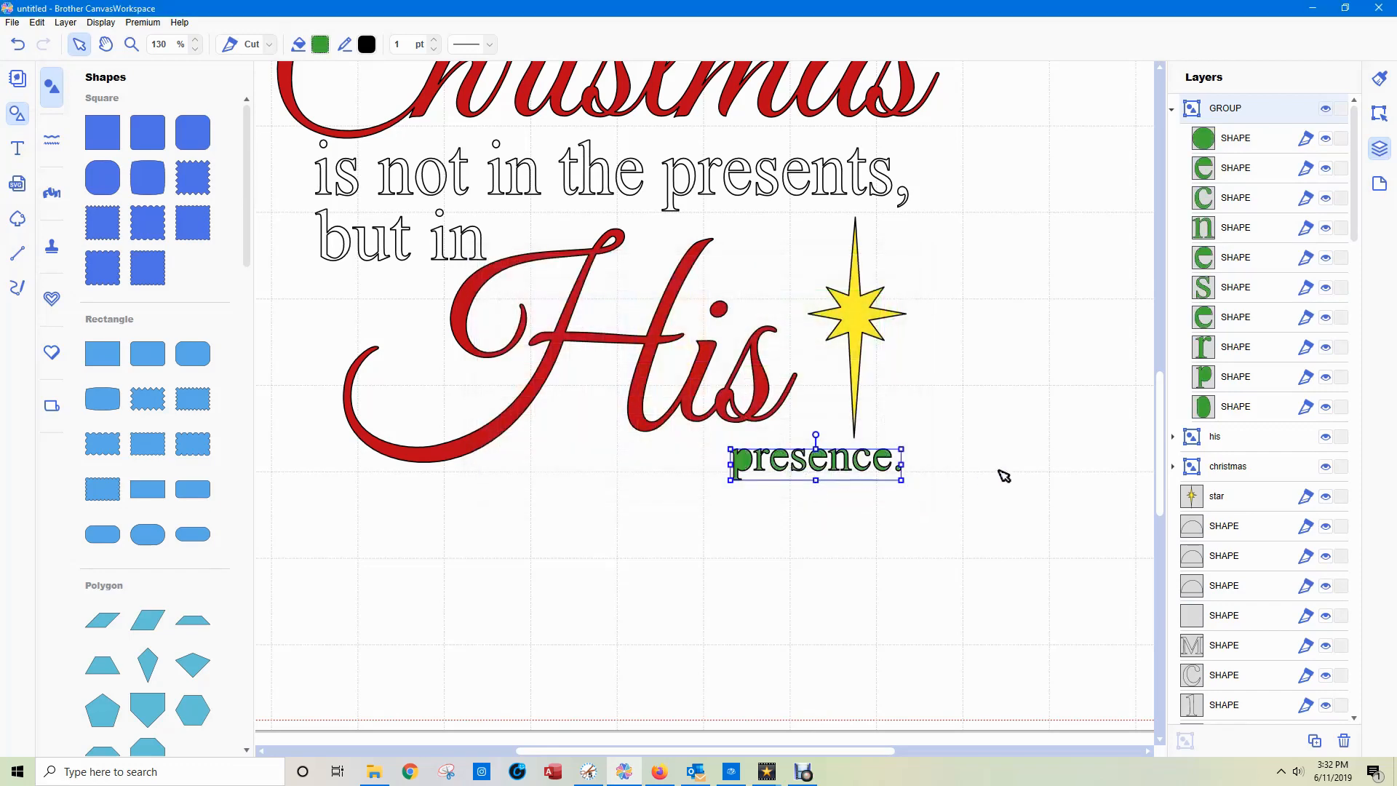
Process the overlap of the green "presence." group and deselect the resulting shapes.
{"action": "left_click", "coordinate": [1379, 114]}
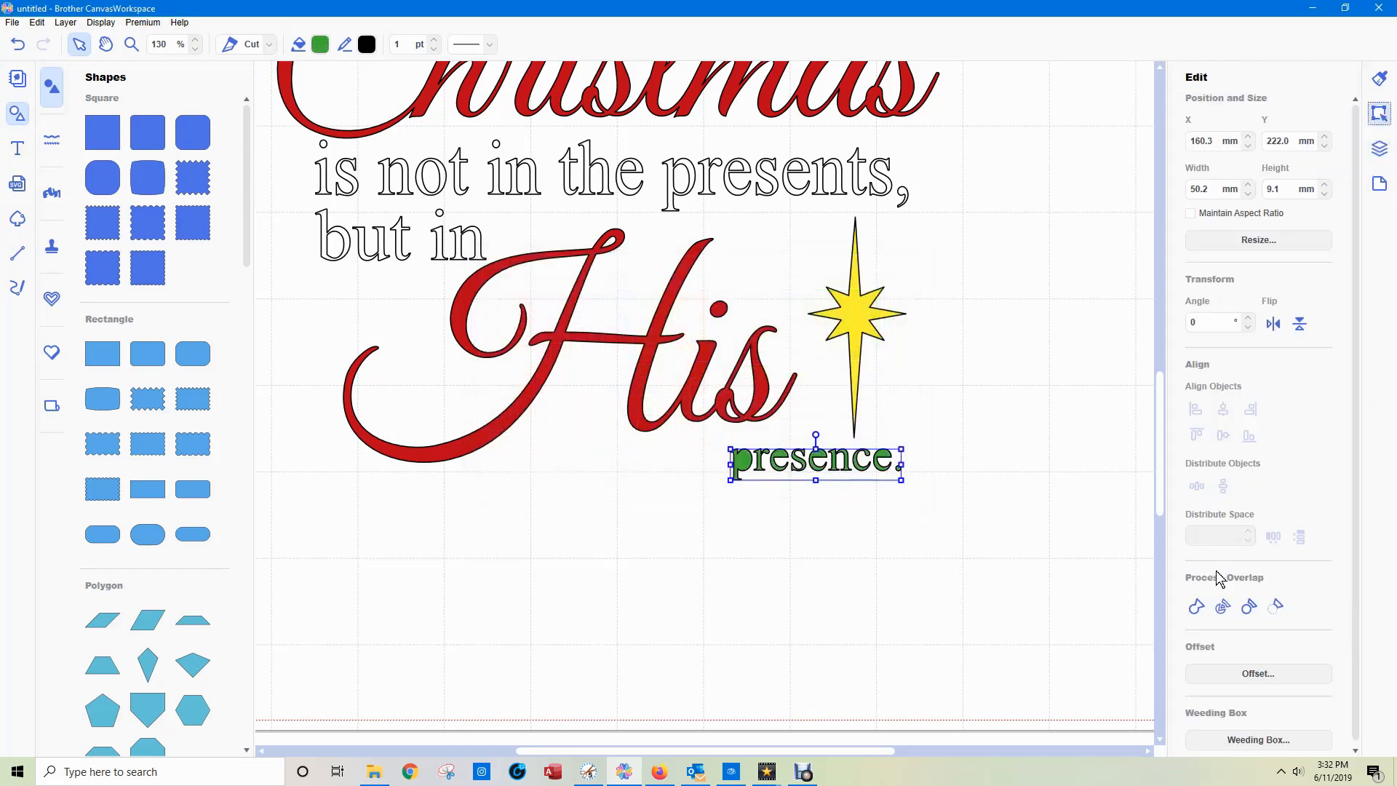
{"action": "left_click", "coordinate": [1223, 608]}
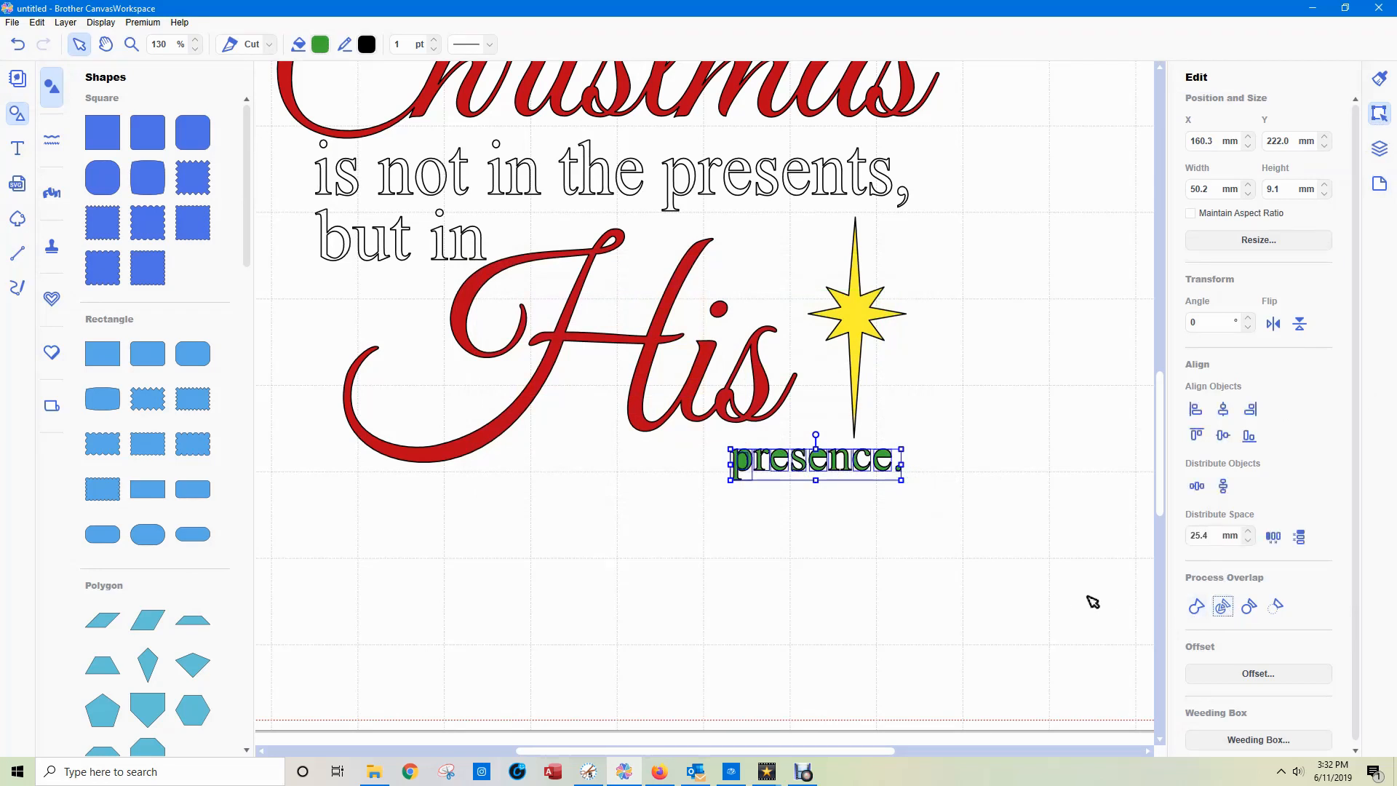
{"action": "left_click", "coordinate": [1379, 148]}
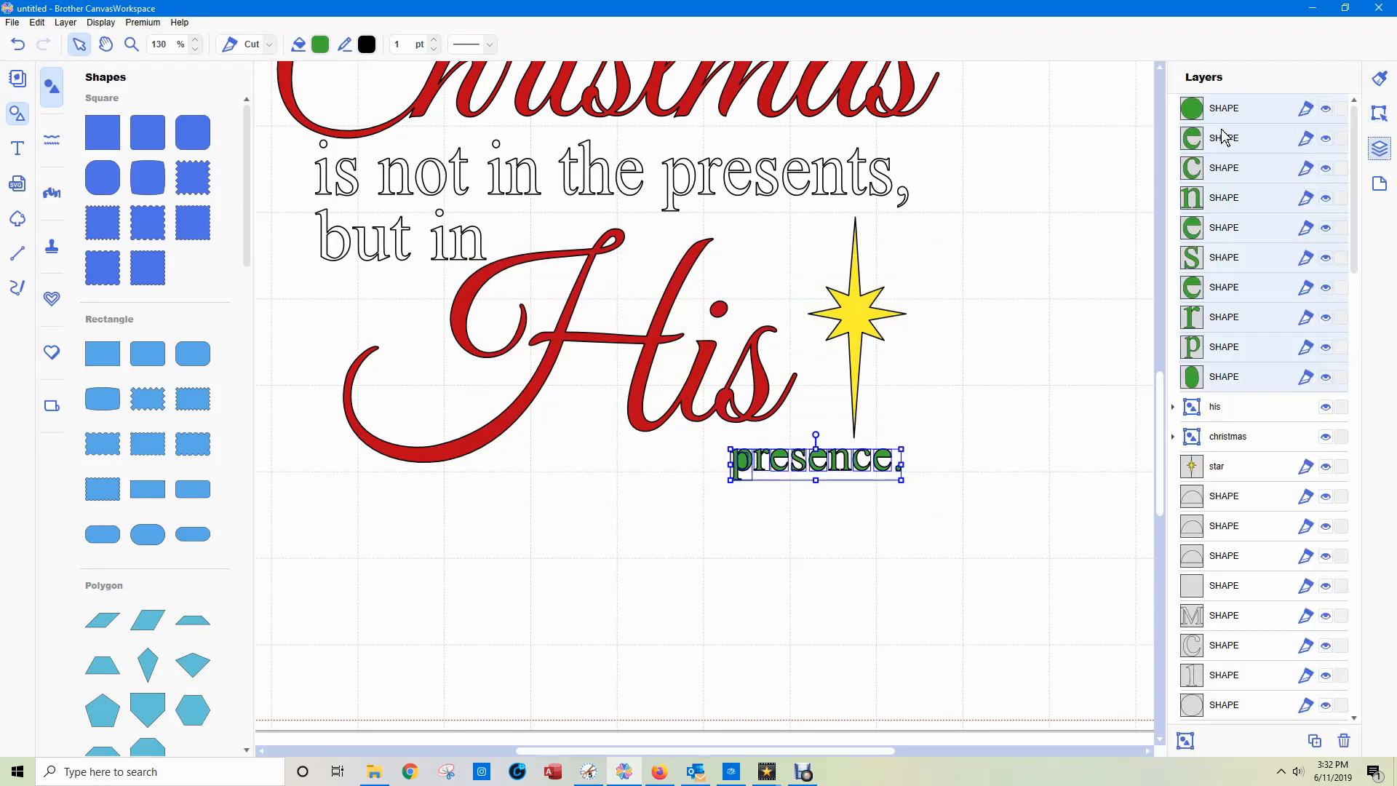
{"action": "left_click", "coordinate": [941, 269]}
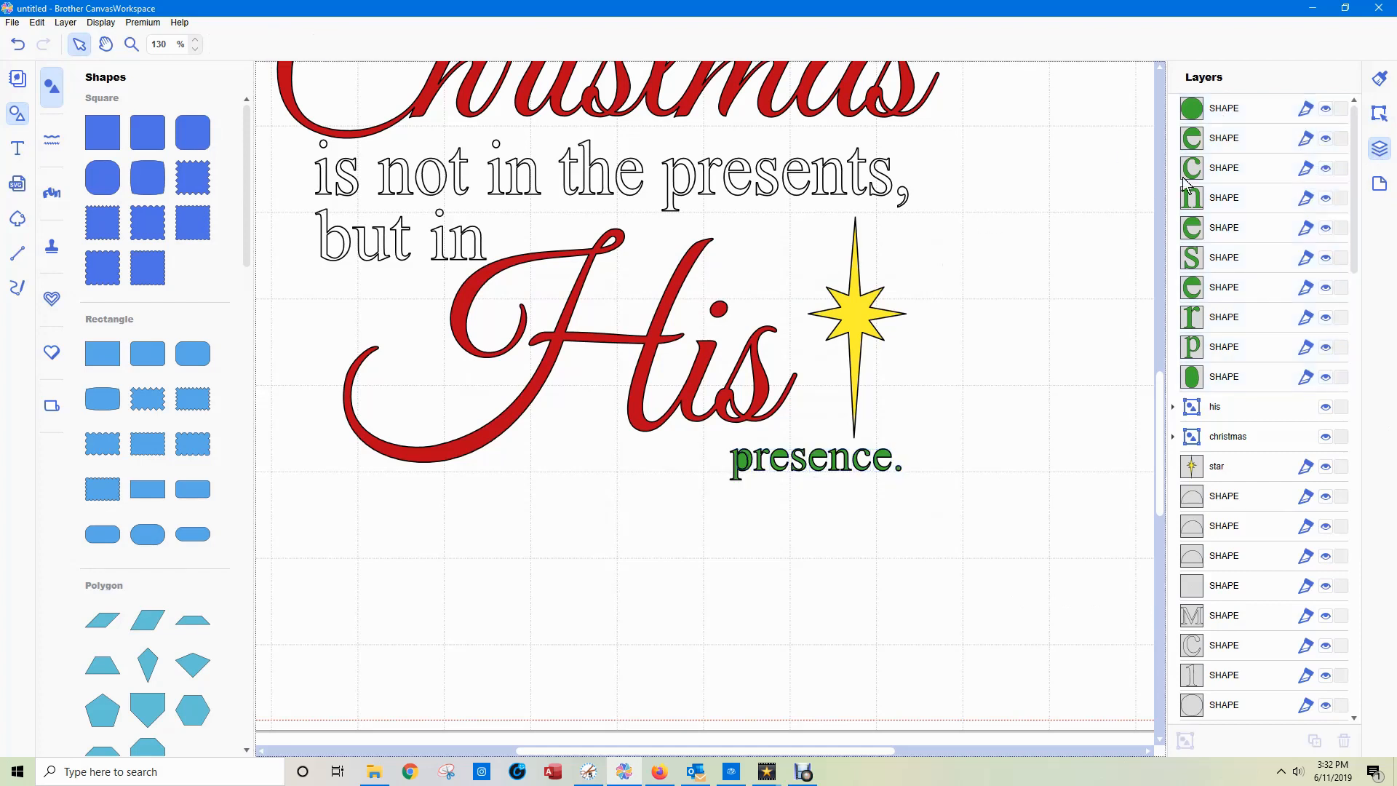
Check the green letter layers of "presence." and delete the oval shape inside the "p".
{"action": "left_click", "coordinate": [1225, 109]}
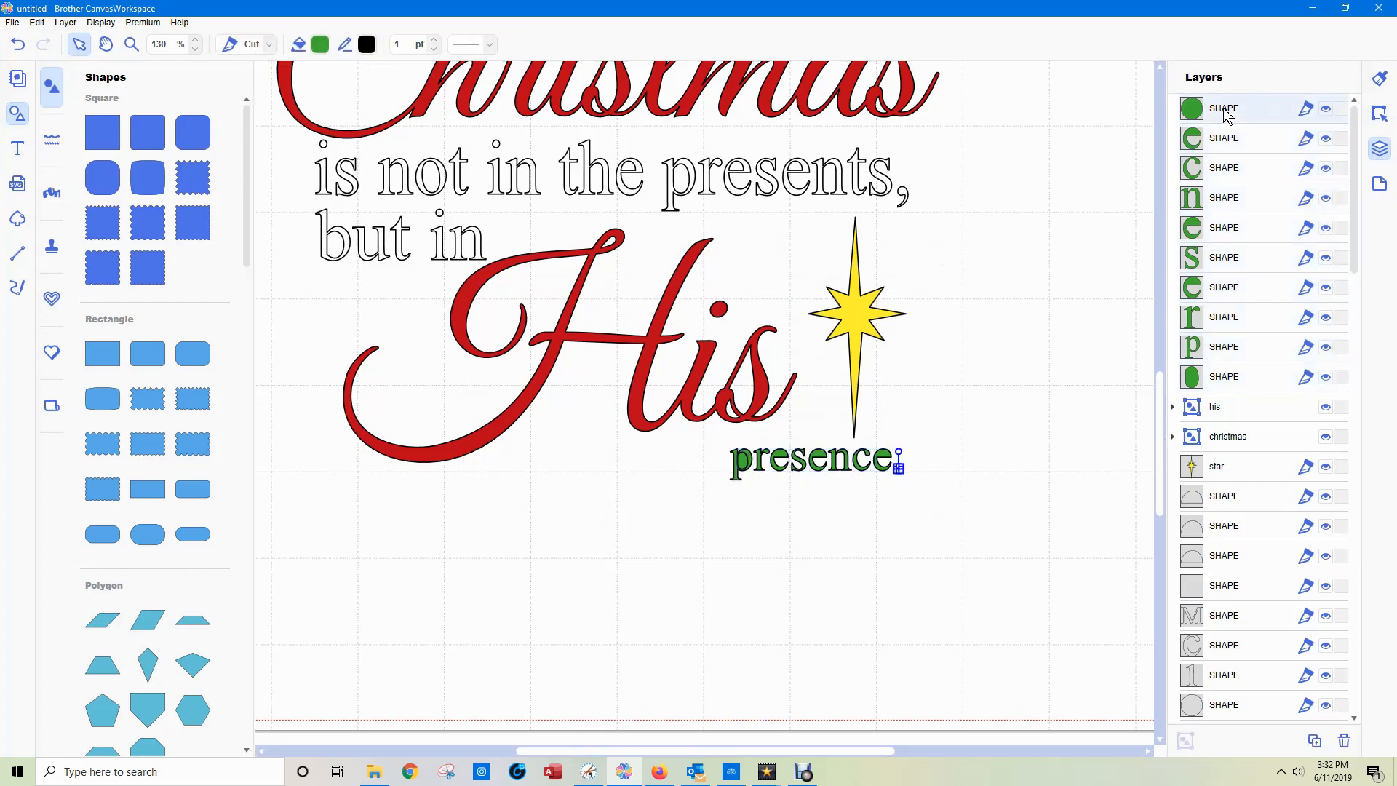
{"action": "left_click", "coordinate": [1223, 142]}
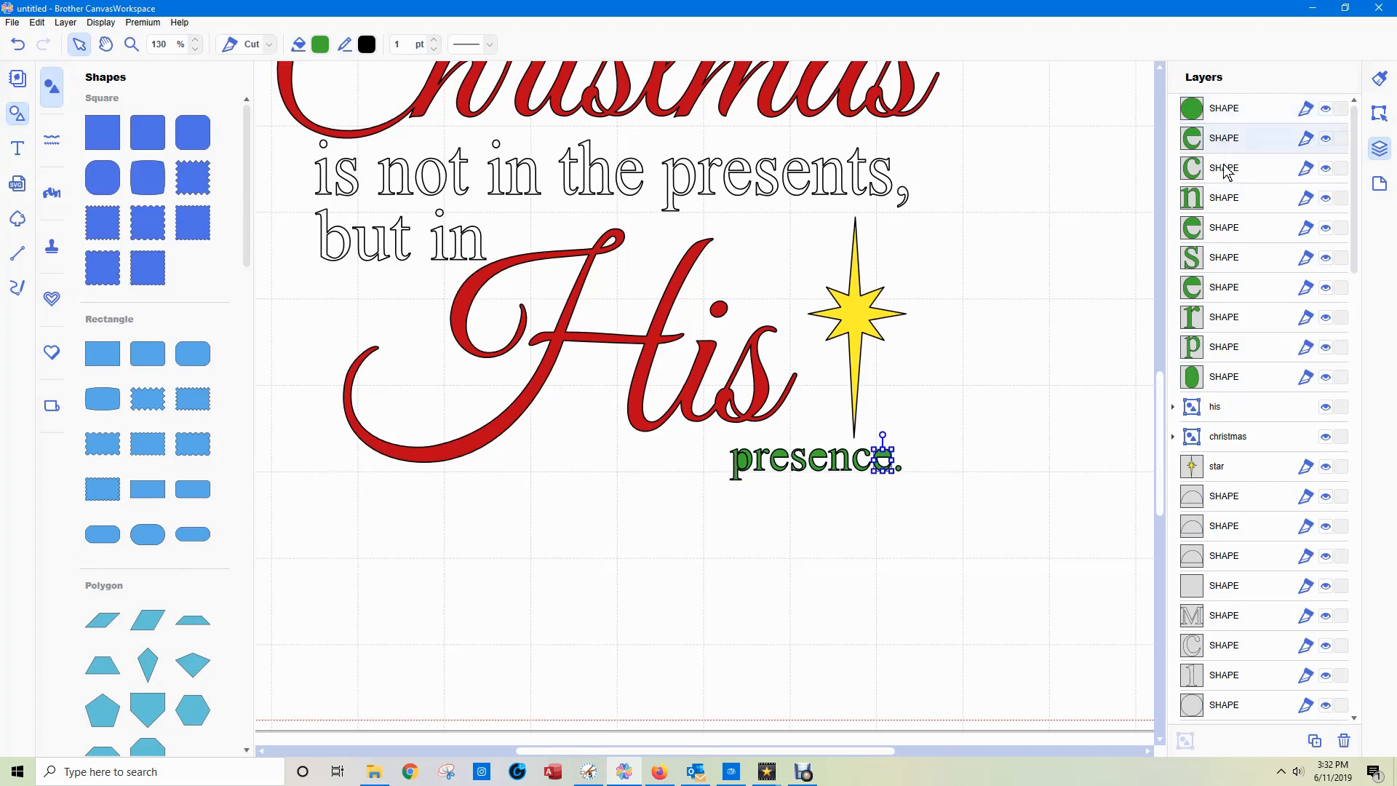
{"action": "left_click", "coordinate": [1227, 170]}
{"action": "left_click", "coordinate": [1227, 230]}
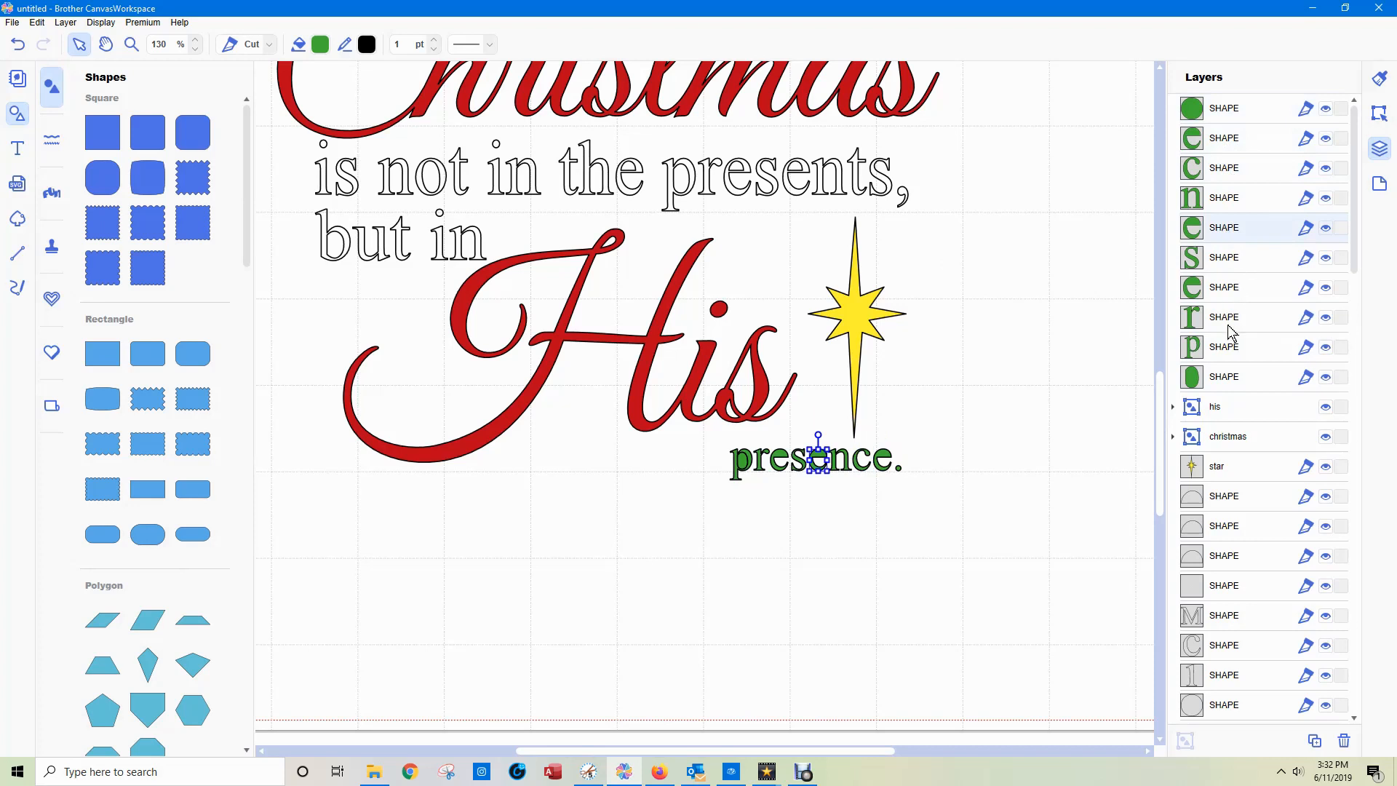
{"action": "left_click", "coordinate": [1237, 378]}
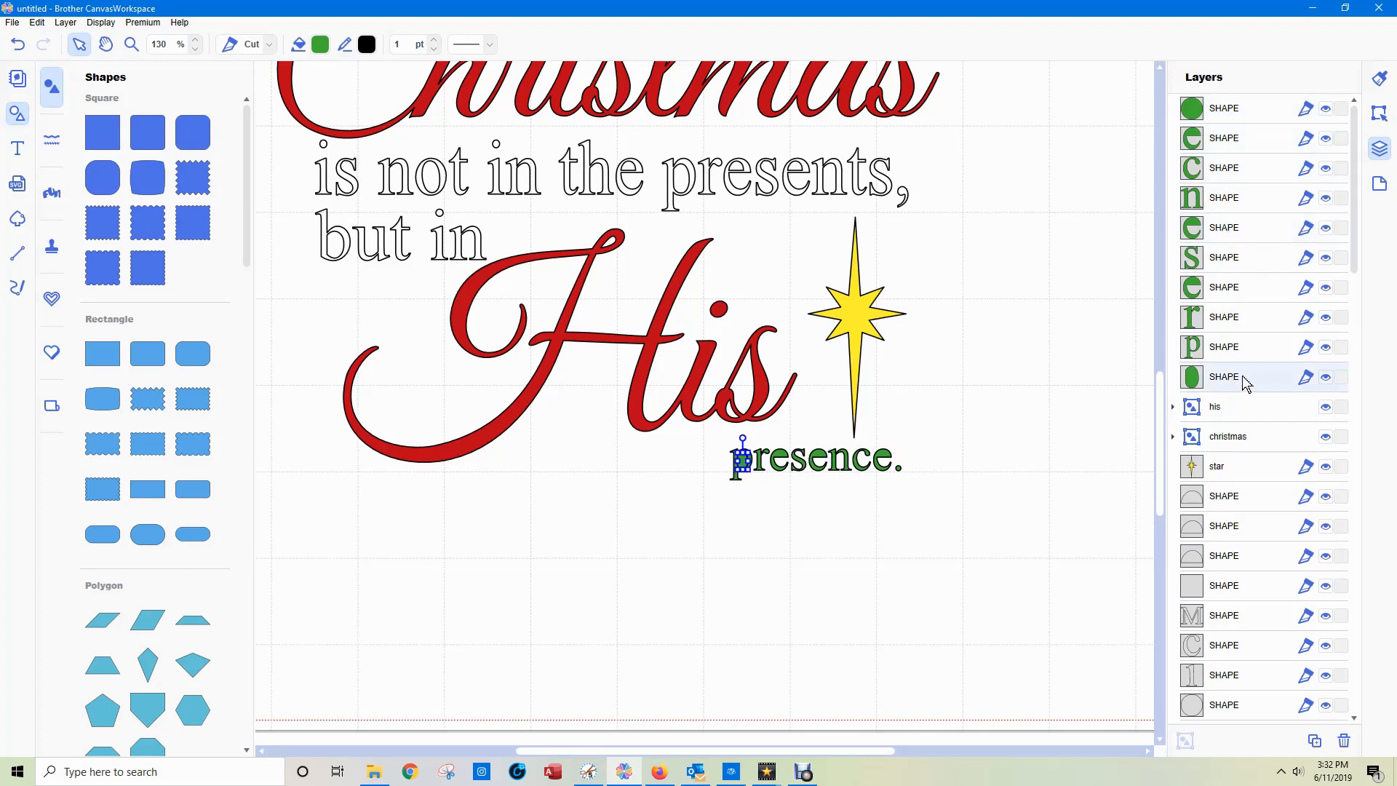
{"action": "key", "text": "Delete"}
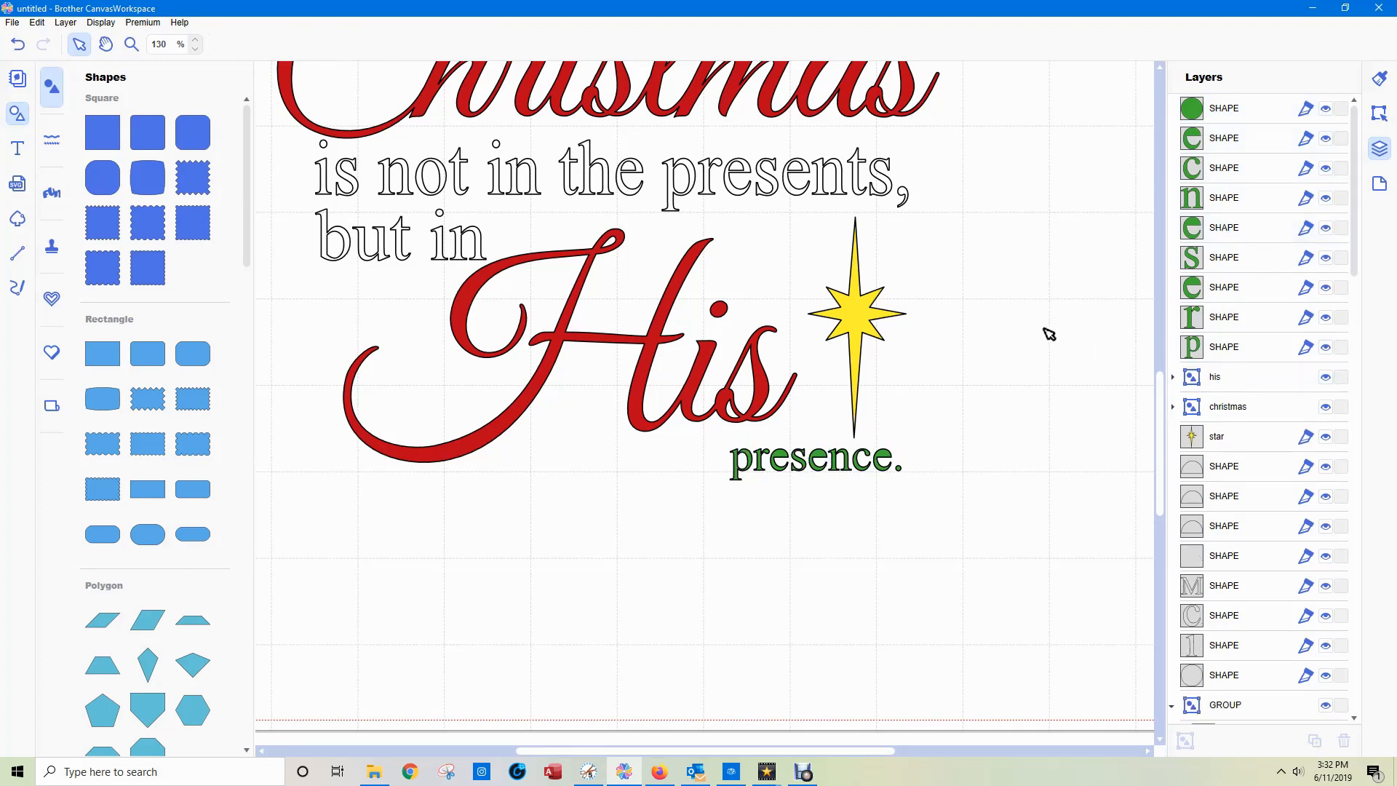
Check the first "e" of "presence." and undo the recent deletion, overlap processing, green fill and grouping.
{"action": "left_click", "coordinate": [780, 456]}
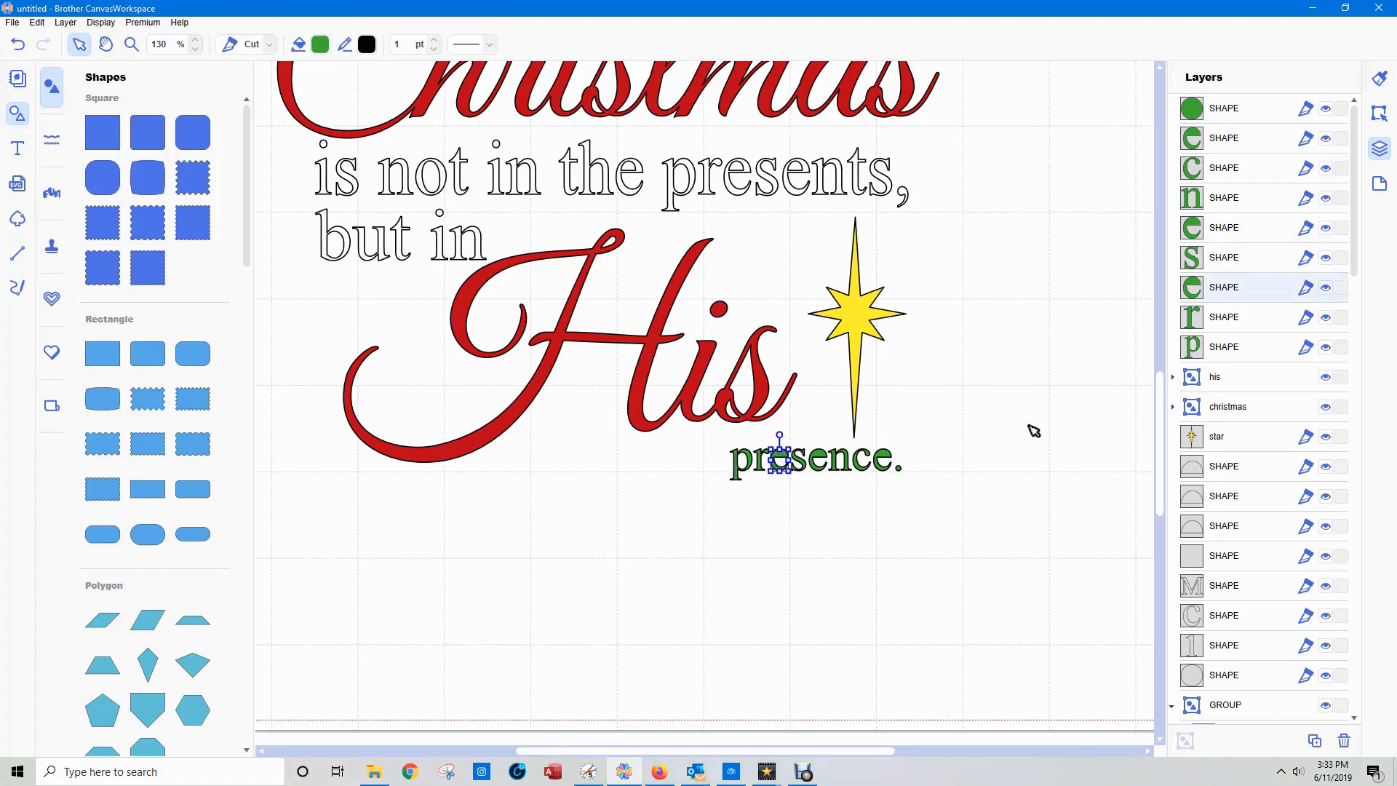
{"action": "key", "text": "ctrl+z"}
{"action": "key", "text": "ctrl+z"}
{"action": "key", "text": "ctrl+z"}
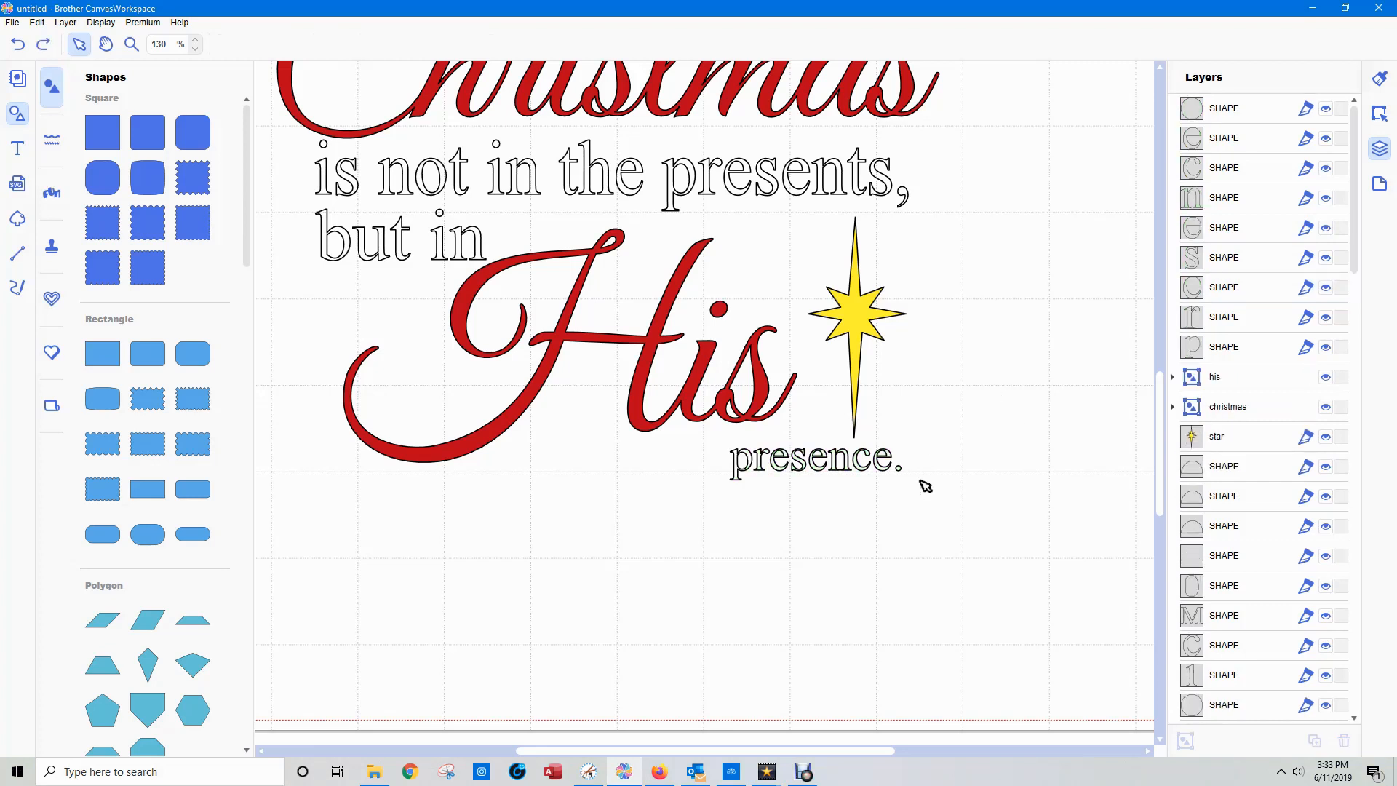
Group all the letters of "presence.", its period and the oval inside the "p" into one layer group.
{"action": "left_click_drag", "start_coordinate": [952, 505], "coordinate": [726, 482]}
{"action": "left_click_drag", "start_coordinate": [931, 500], "coordinate": [816, 478]}
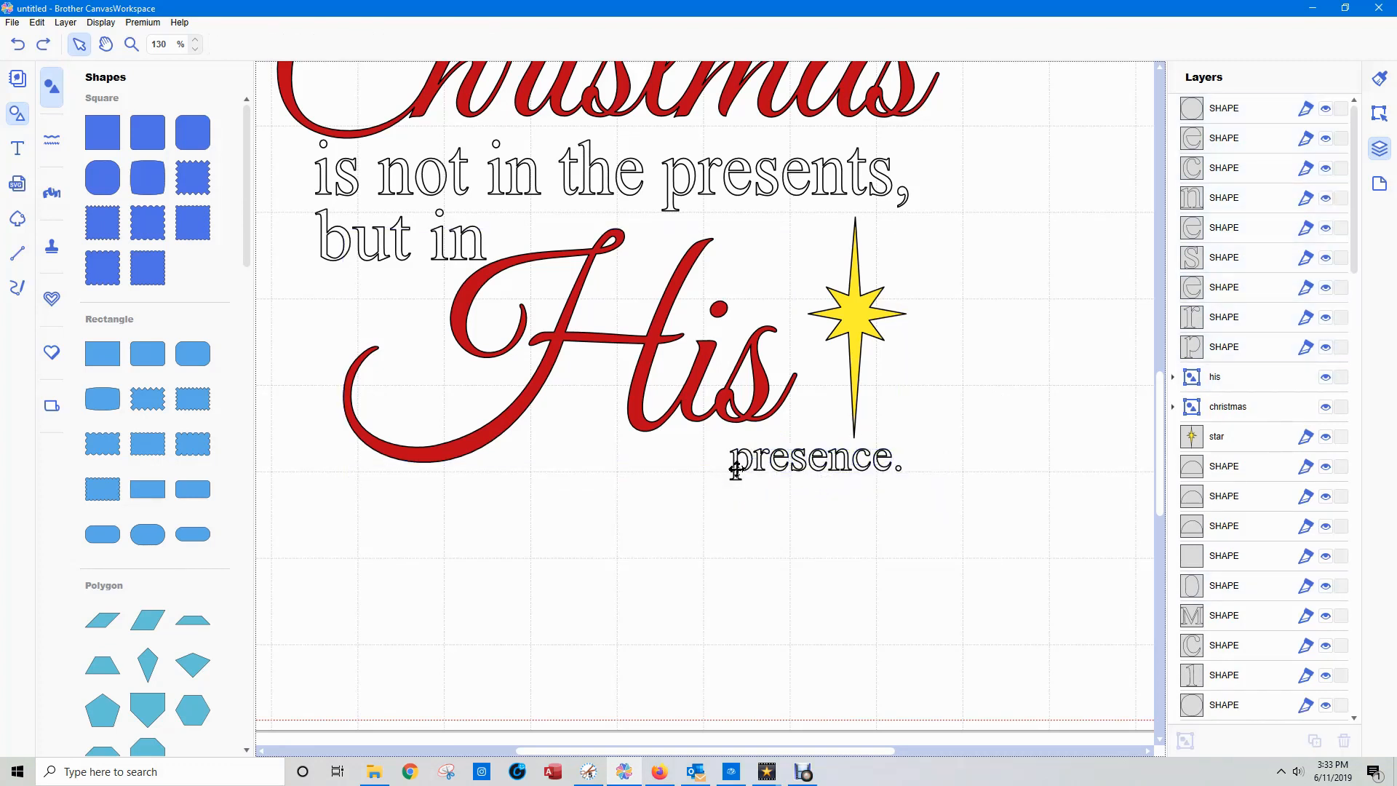
{"action": "left_click_drag", "start_coordinate": [724, 467], "coordinate": [903, 496]}
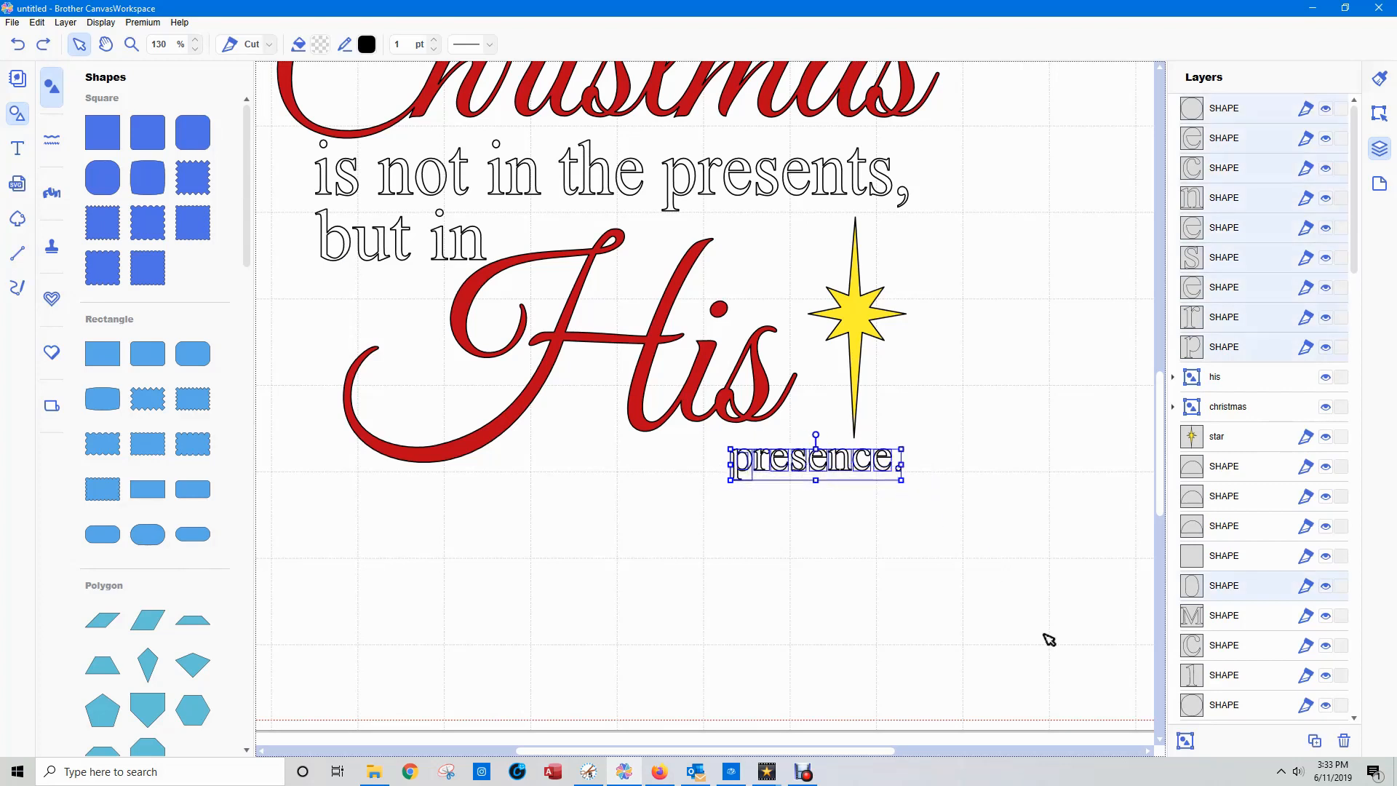
{"action": "left_click", "coordinate": [1185, 740]}
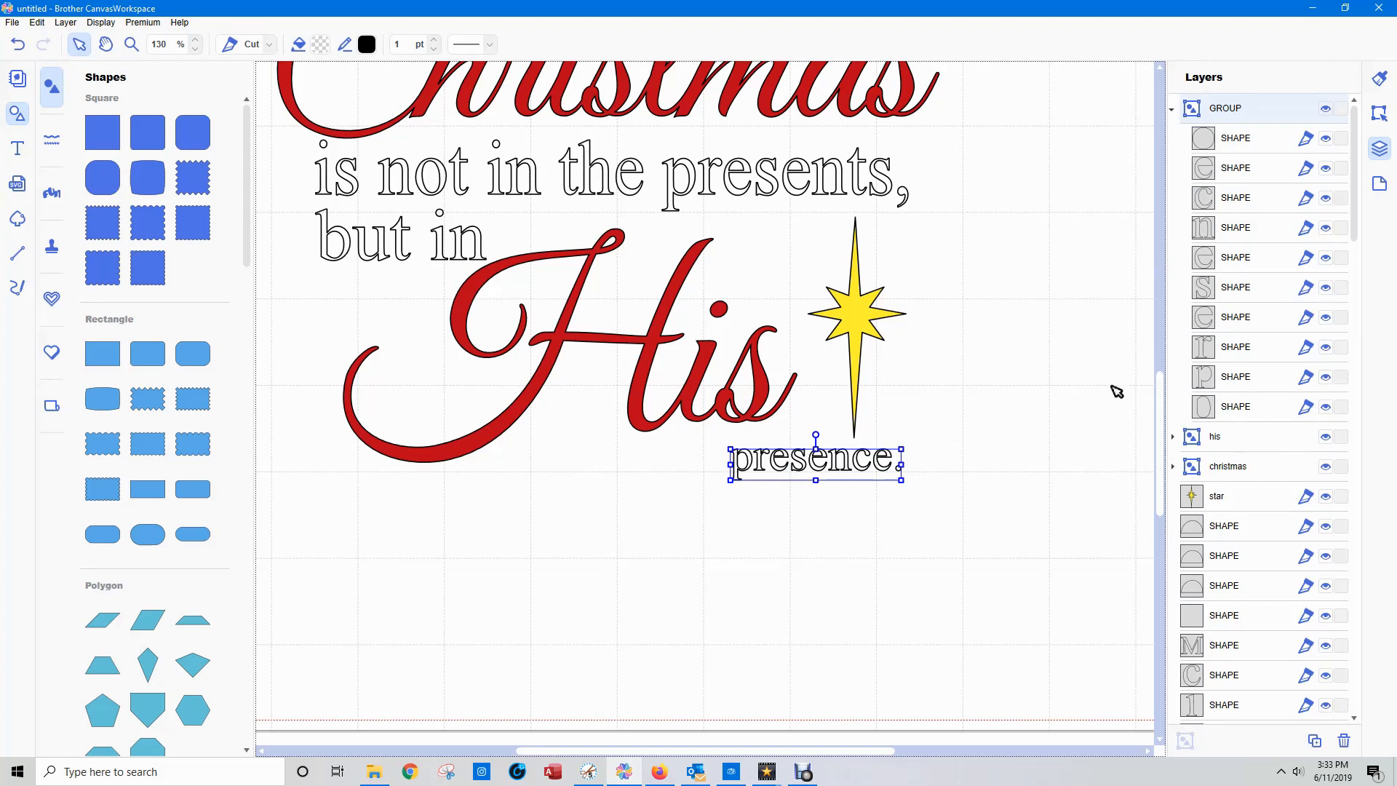
Move the three half-round inner shapes of the "e"s into the "presence." layer group.
{"action": "left_click", "coordinate": [1225, 529]}
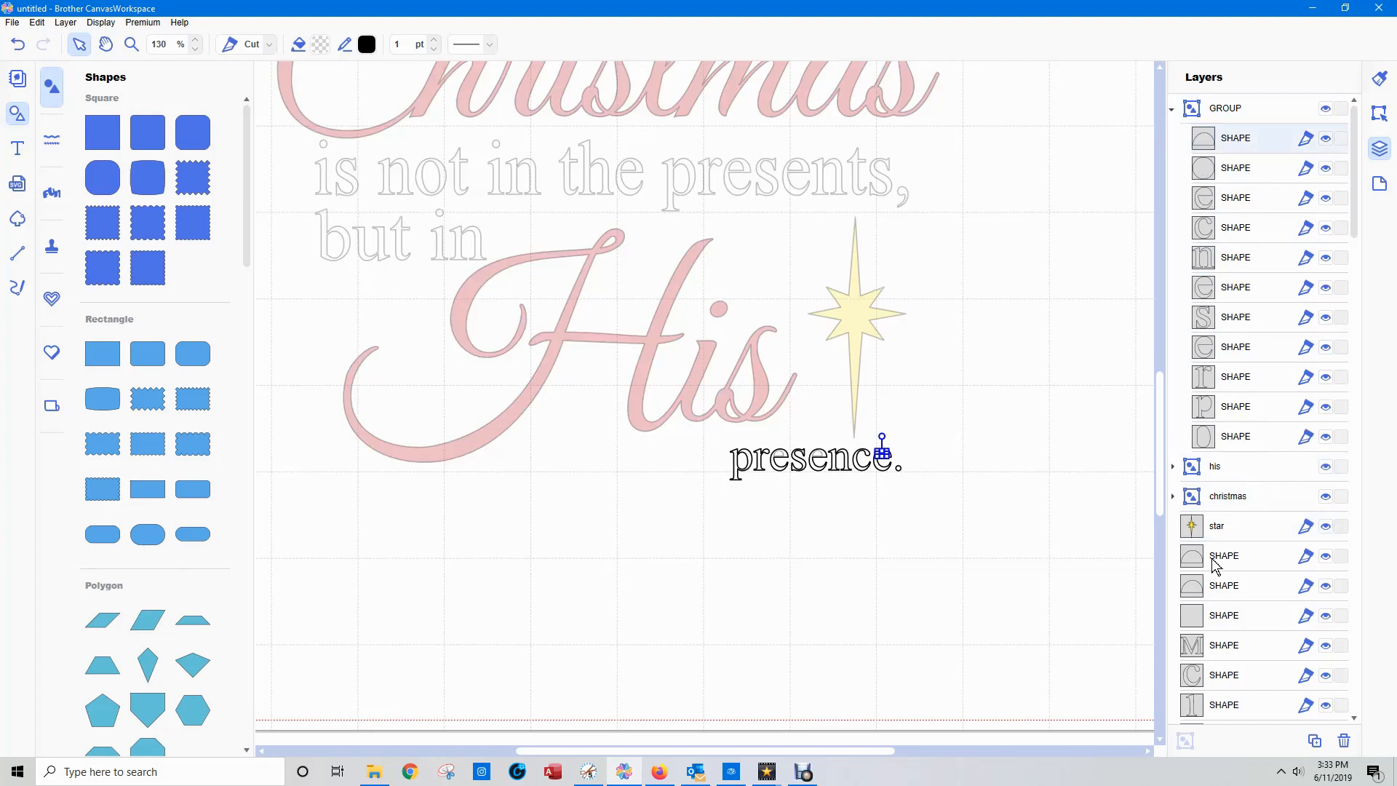
{"action": "left_click_drag", "start_coordinate": [1212, 564], "coordinate": [1212, 145]}
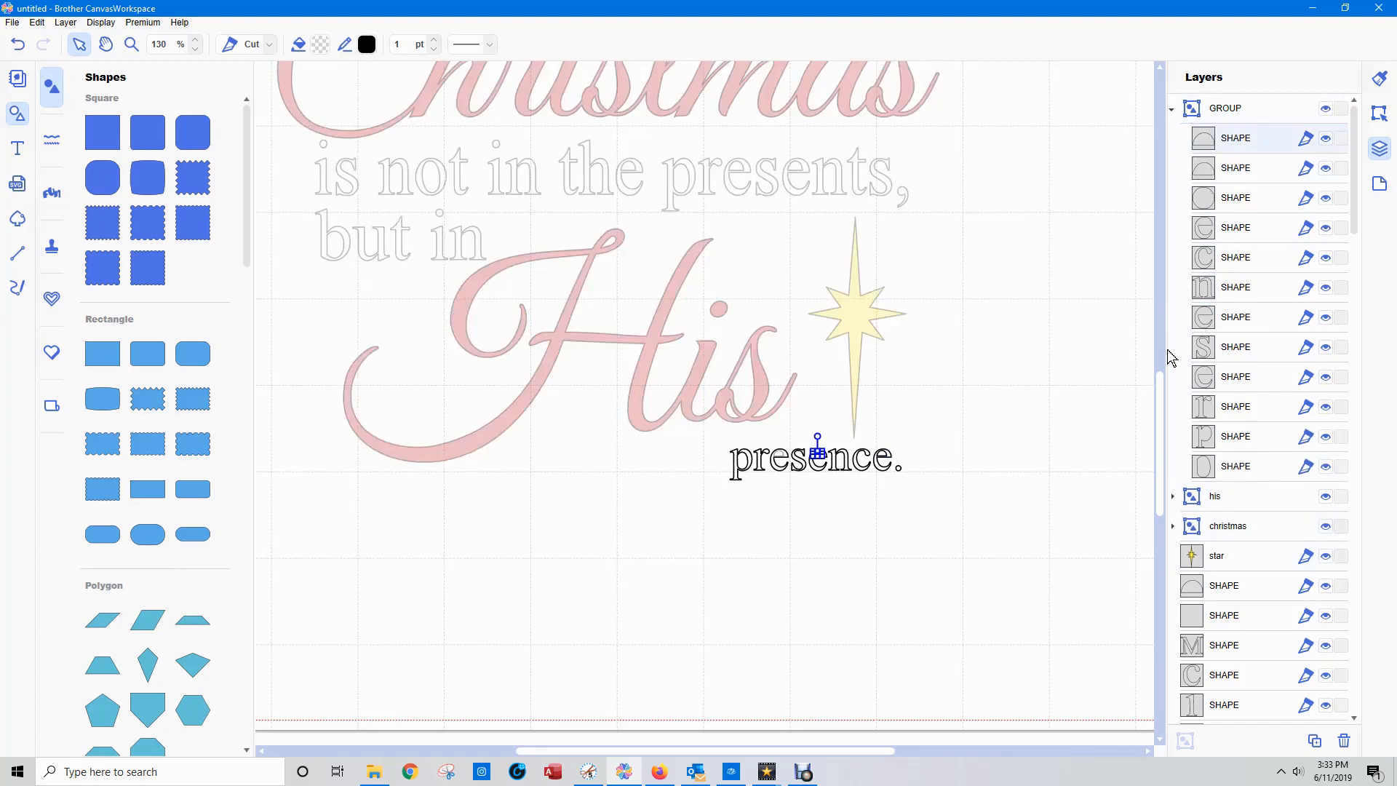
{"action": "left_click_drag", "start_coordinate": [1226, 595], "coordinate": [1210, 184]}
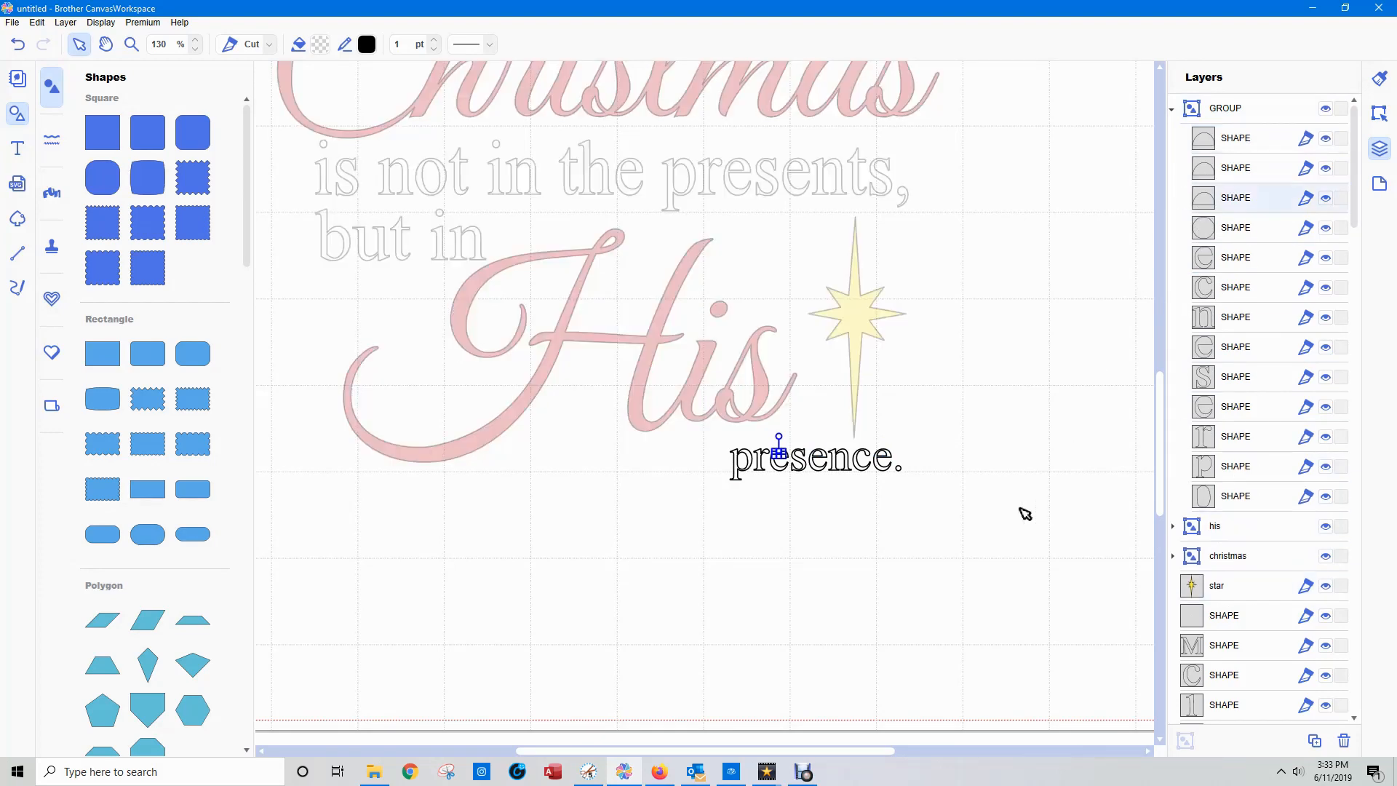
Process the overlap of the whole "presence." group and deselect it.
{"action": "left_click", "coordinate": [1214, 111]}
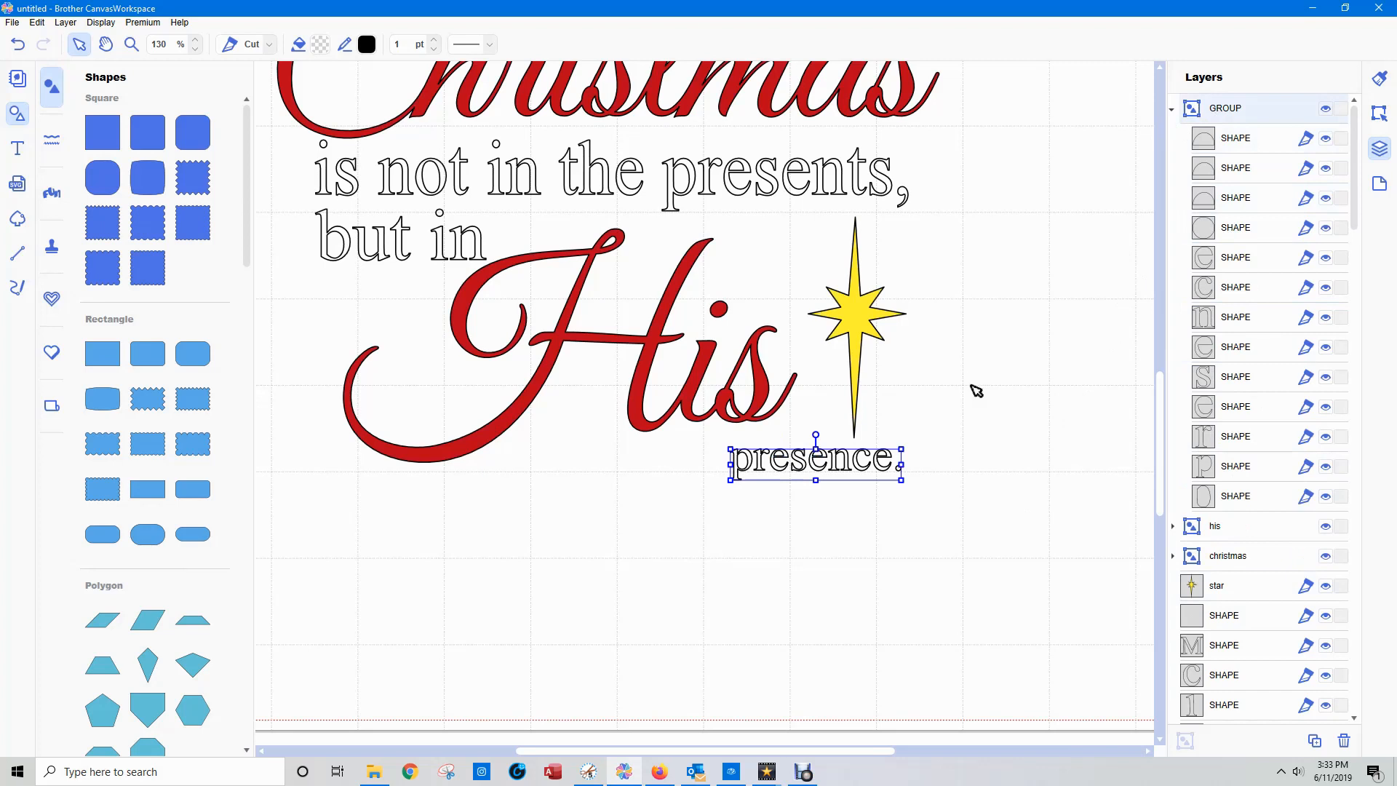
{"action": "left_click", "coordinate": [1378, 114]}
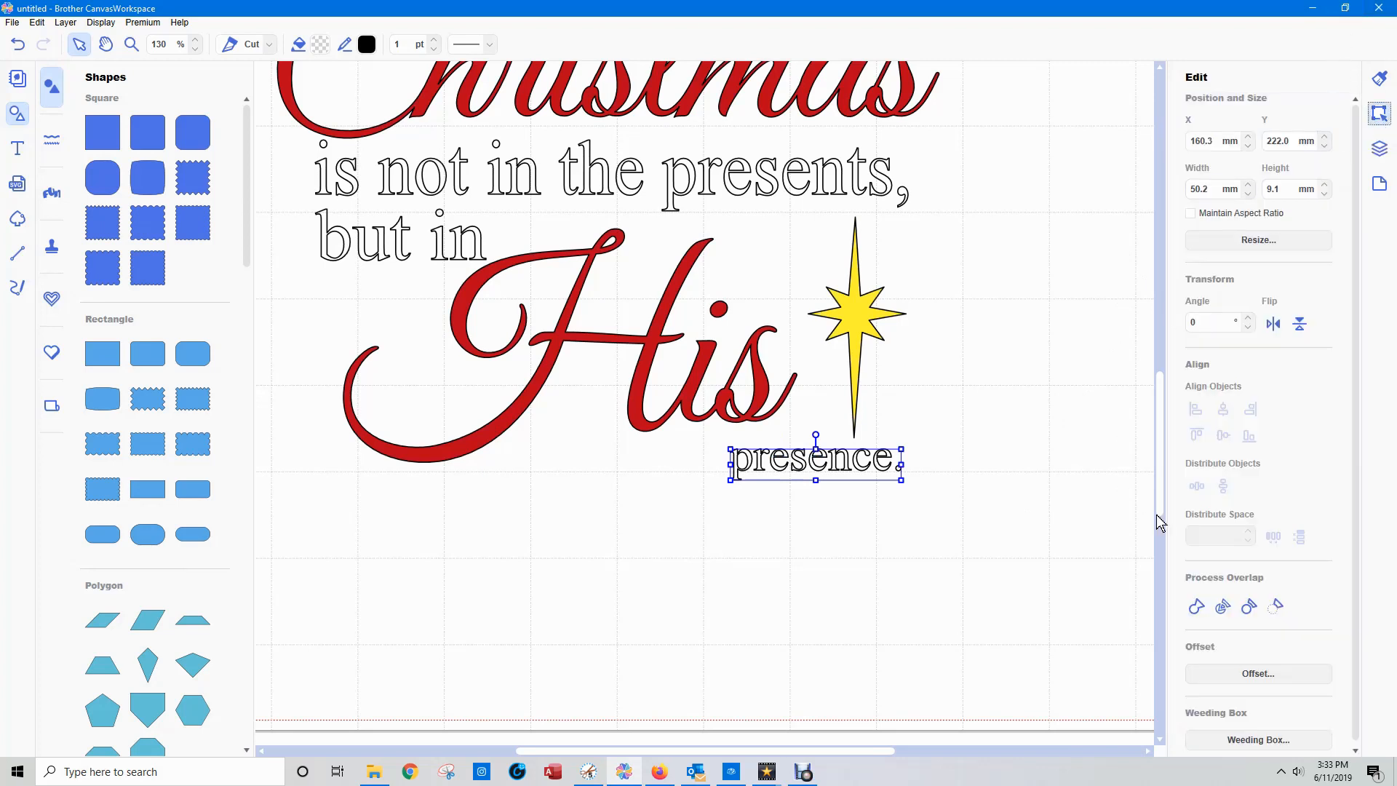
{"action": "left_click", "coordinate": [1225, 610]}
{"action": "left_click", "coordinate": [997, 608]}
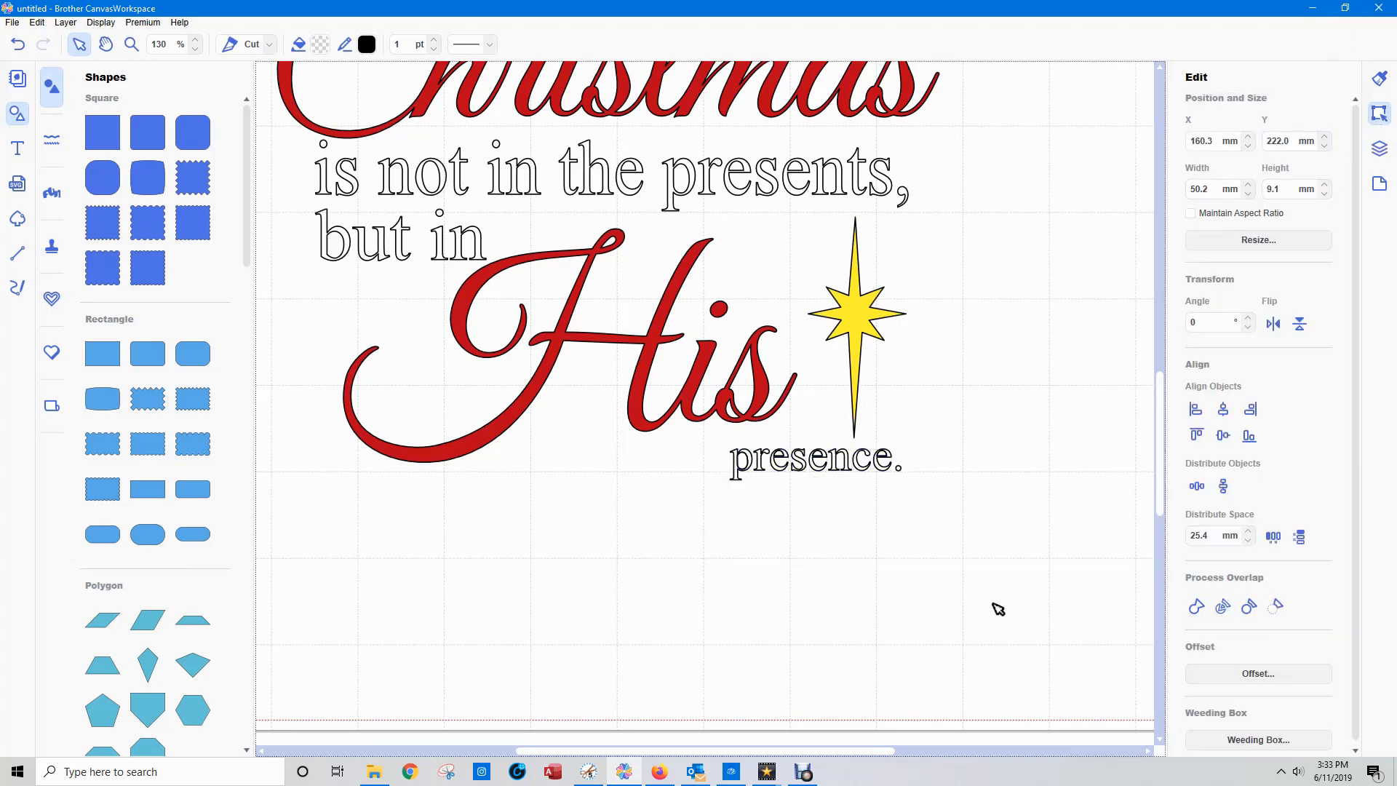
Delete the separate half-round inner shapes from the three "e"s of "presence.".
{"action": "left_click", "coordinate": [778, 452]}
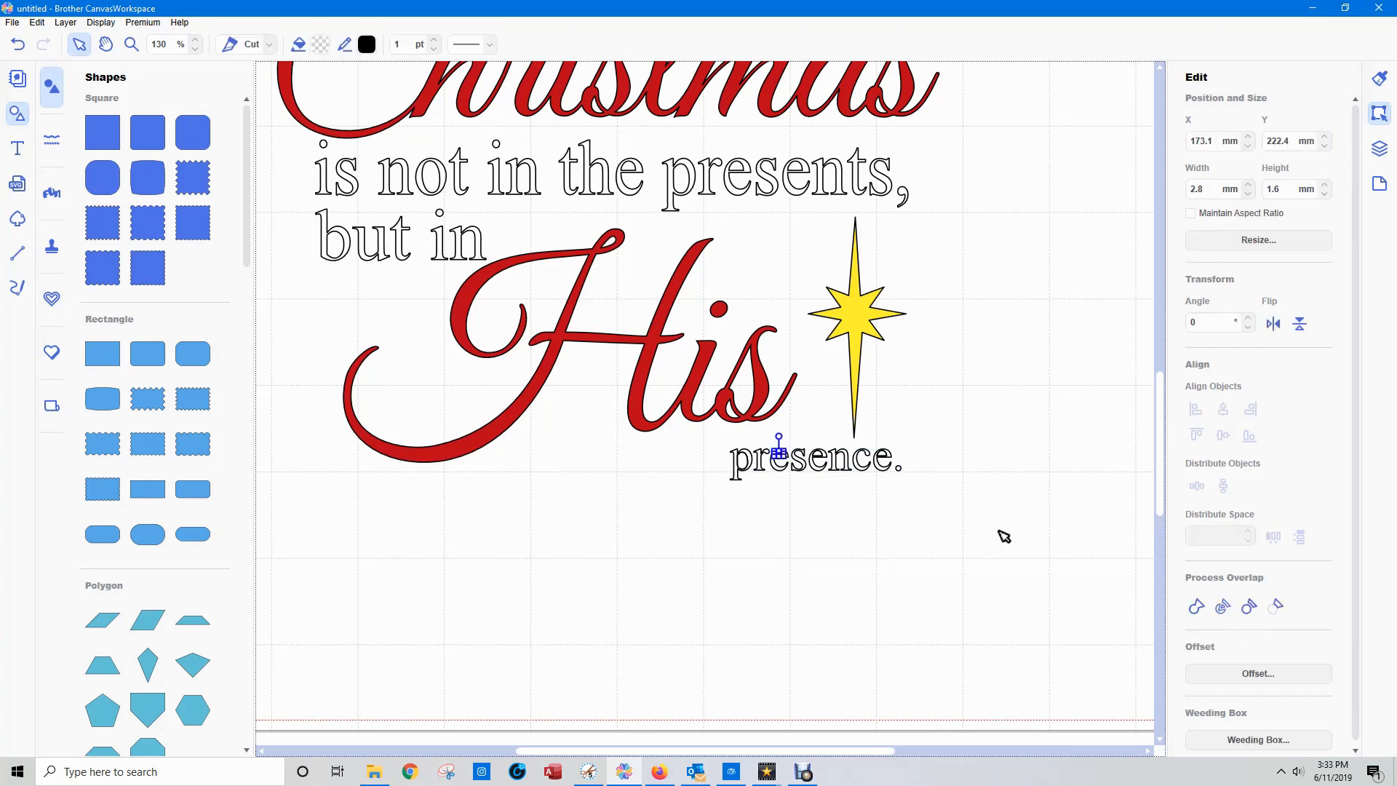
{"action": "left_click", "coordinate": [946, 500]}
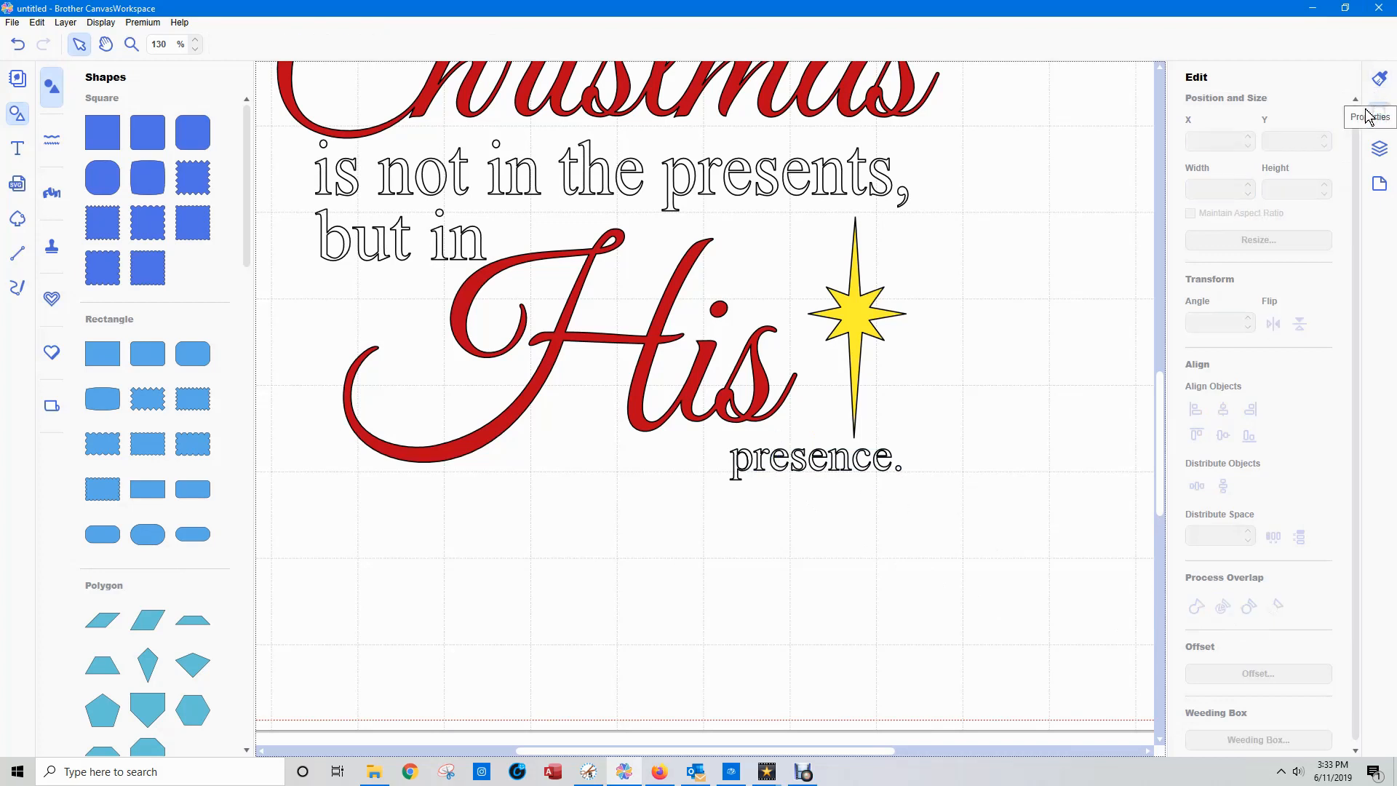
{"action": "left_click", "coordinate": [1380, 149]}
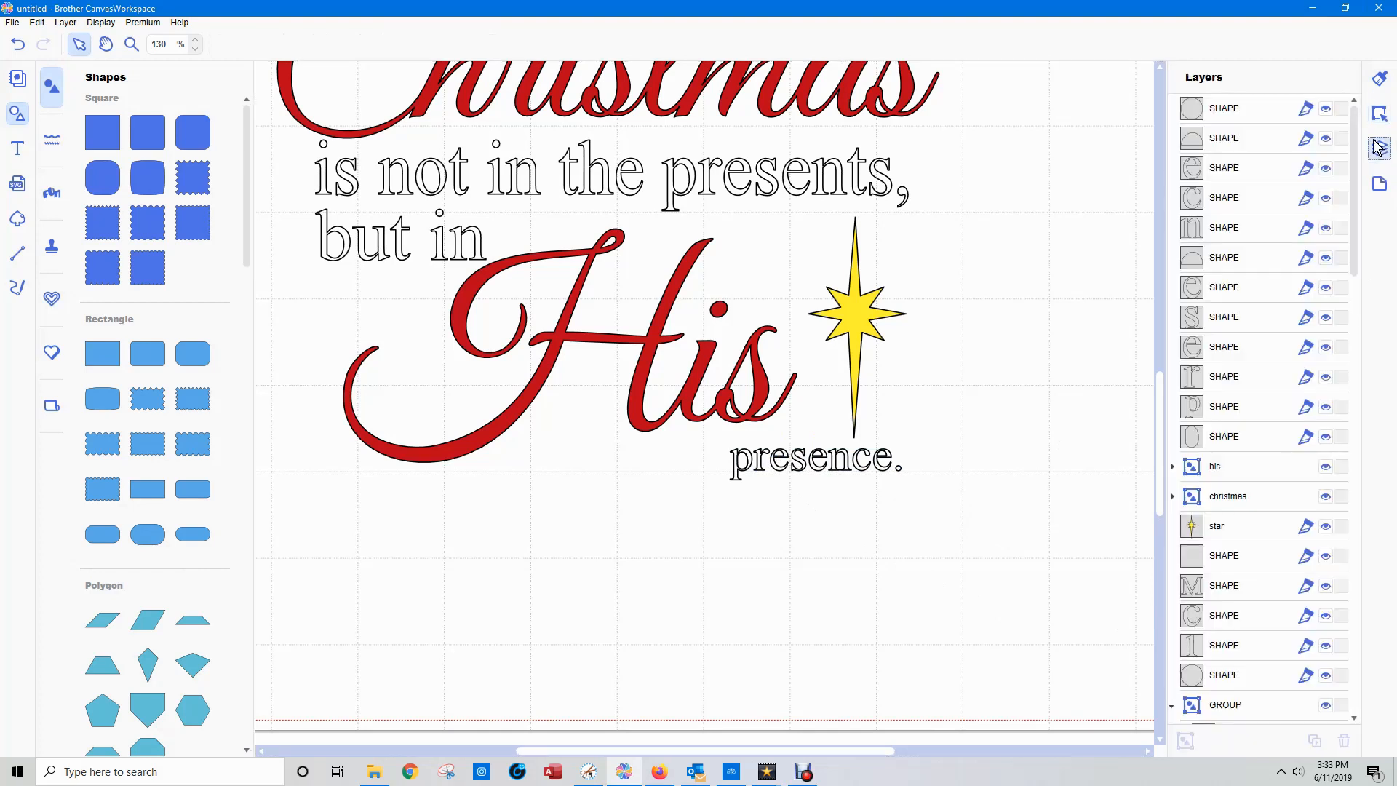
{"action": "left_click", "coordinate": [1222, 143]}
{"action": "key", "text": "Delete"}
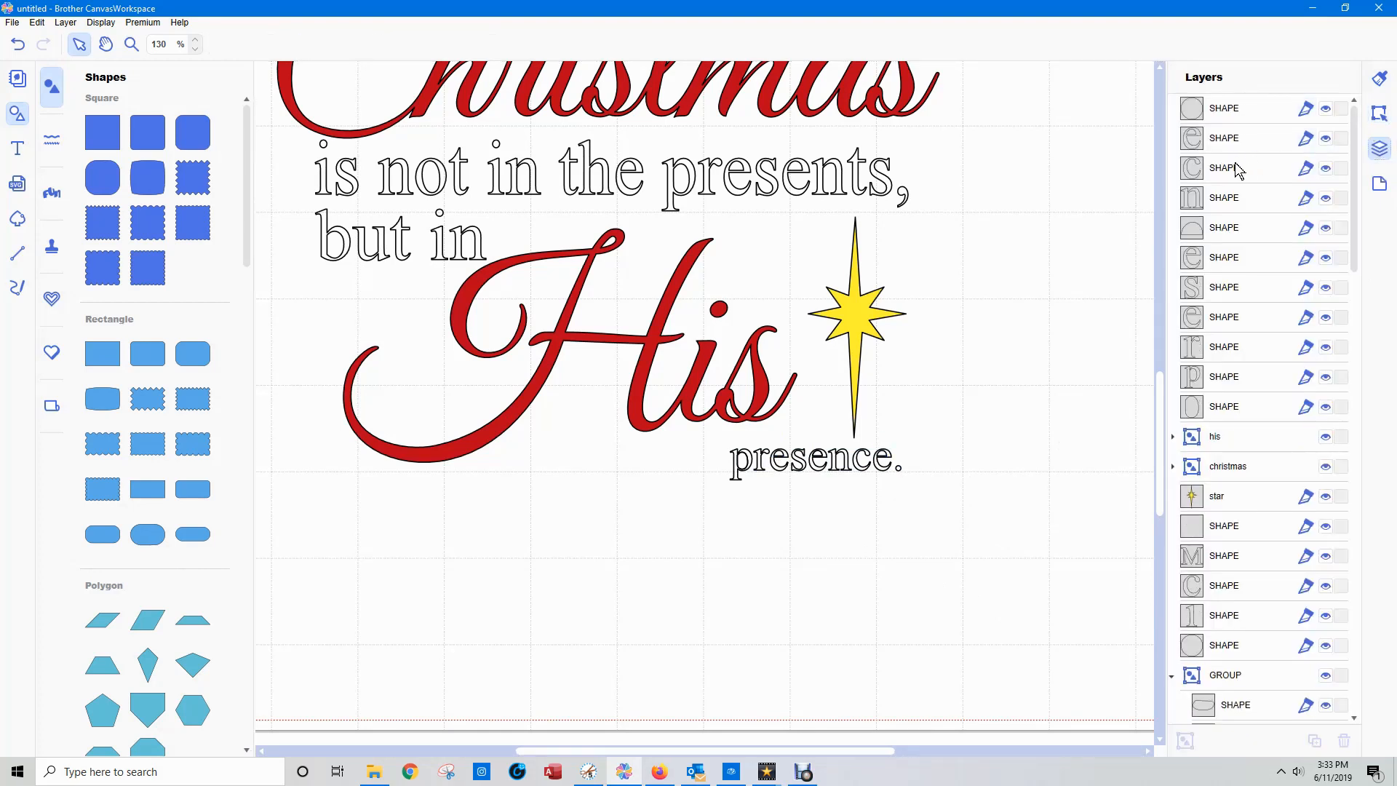
{"action": "left_click", "coordinate": [1227, 227]}
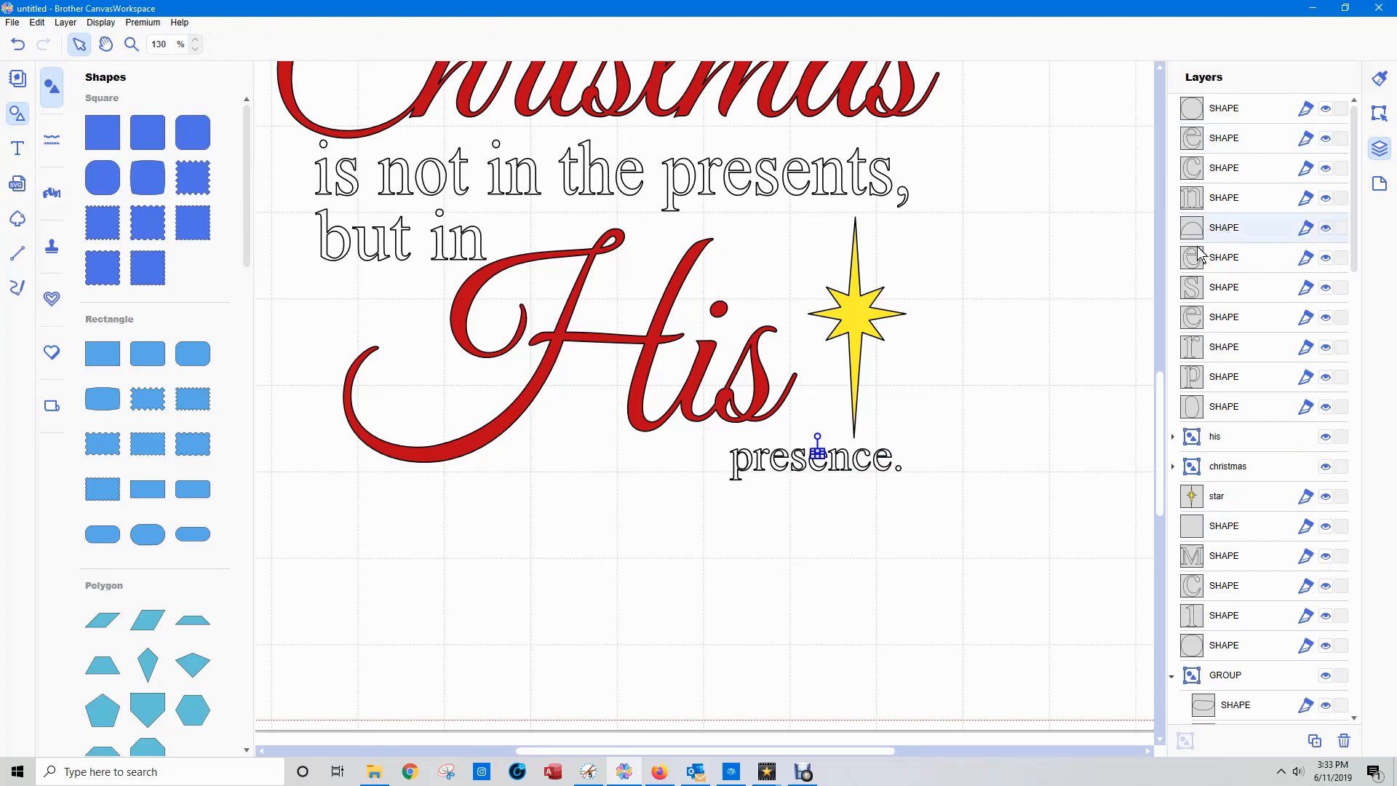
{"action": "key", "text": "Delete"}
Fill all the shapes of "presence." with green, RGB 64, 175, 54.
{"action": "left_click_drag", "start_coordinate": [912, 489], "coordinate": [731, 440]}
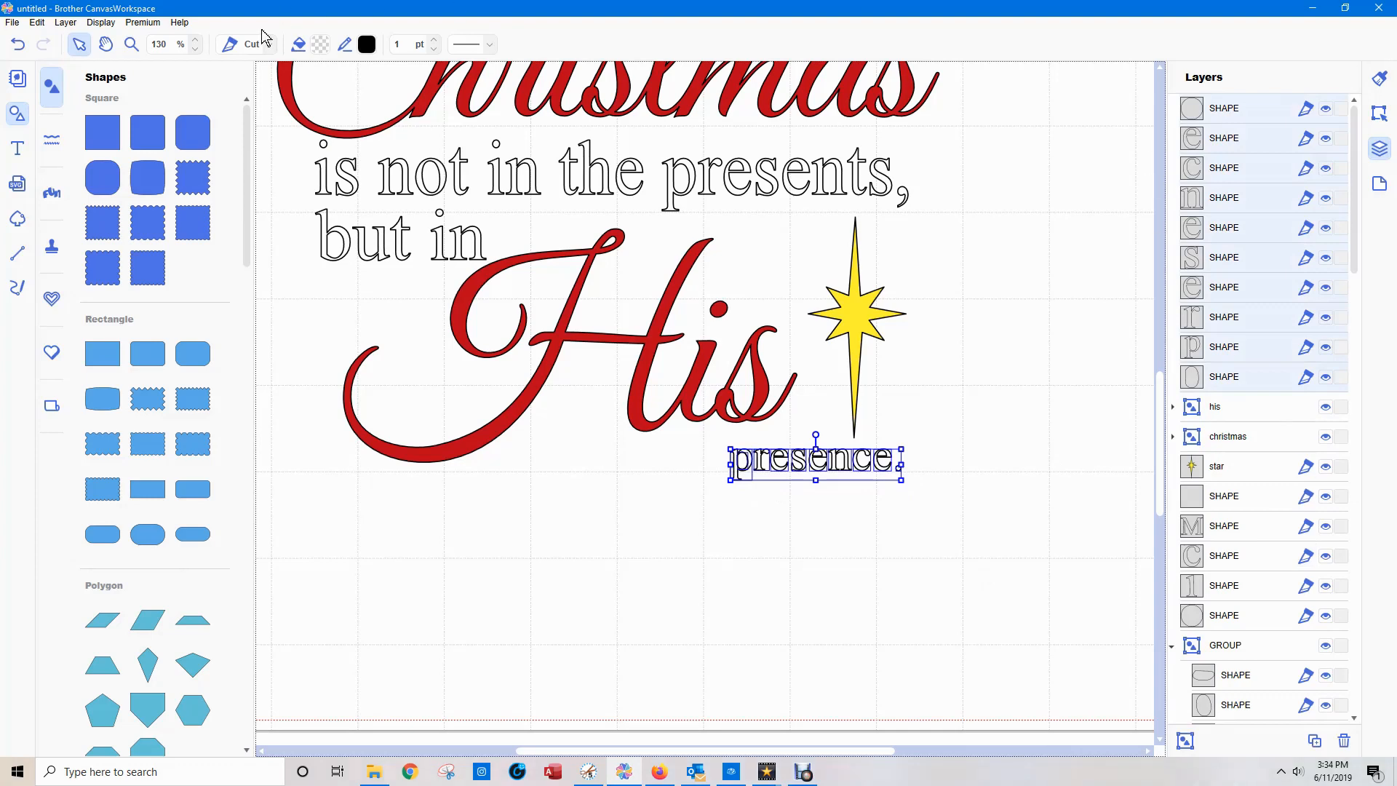
{"action": "left_click", "coordinate": [320, 44]}
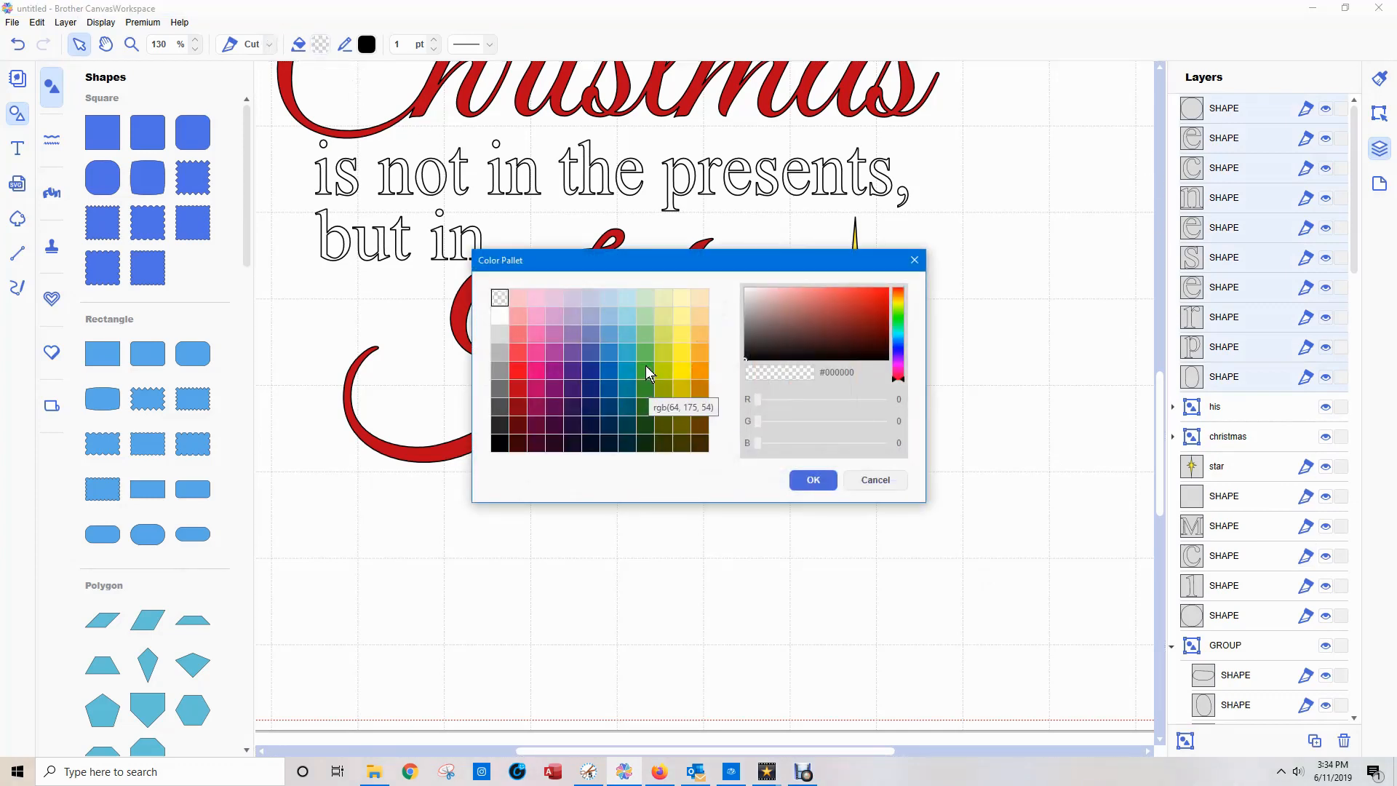
{"action": "left_click", "coordinate": [644, 365]}
{"action": "left_click", "coordinate": [828, 484]}
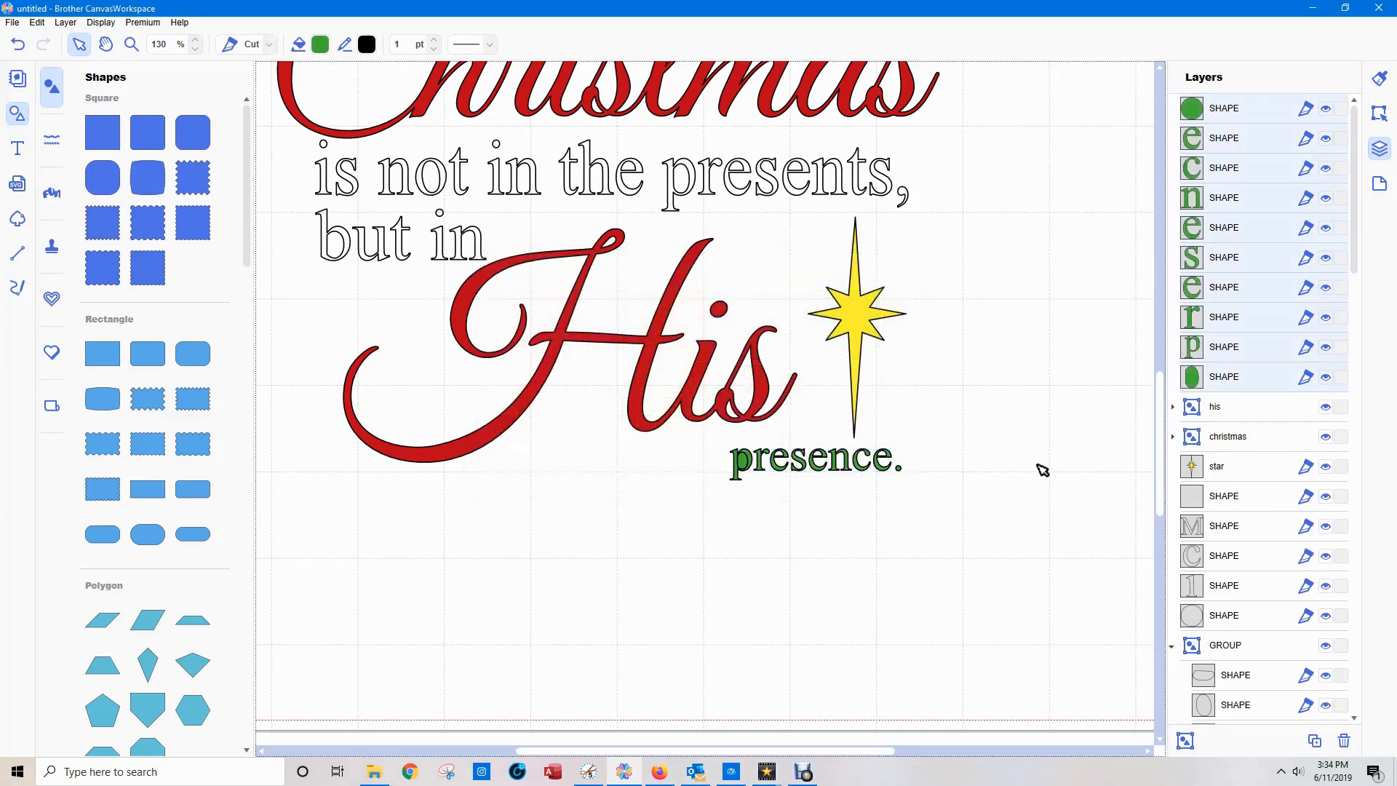
{"action": "left_click", "coordinate": [1041, 466]}
Delete the oval inside the "p" and group the green letters and period of "presence.".
{"action": "left_click", "coordinate": [742, 460]}
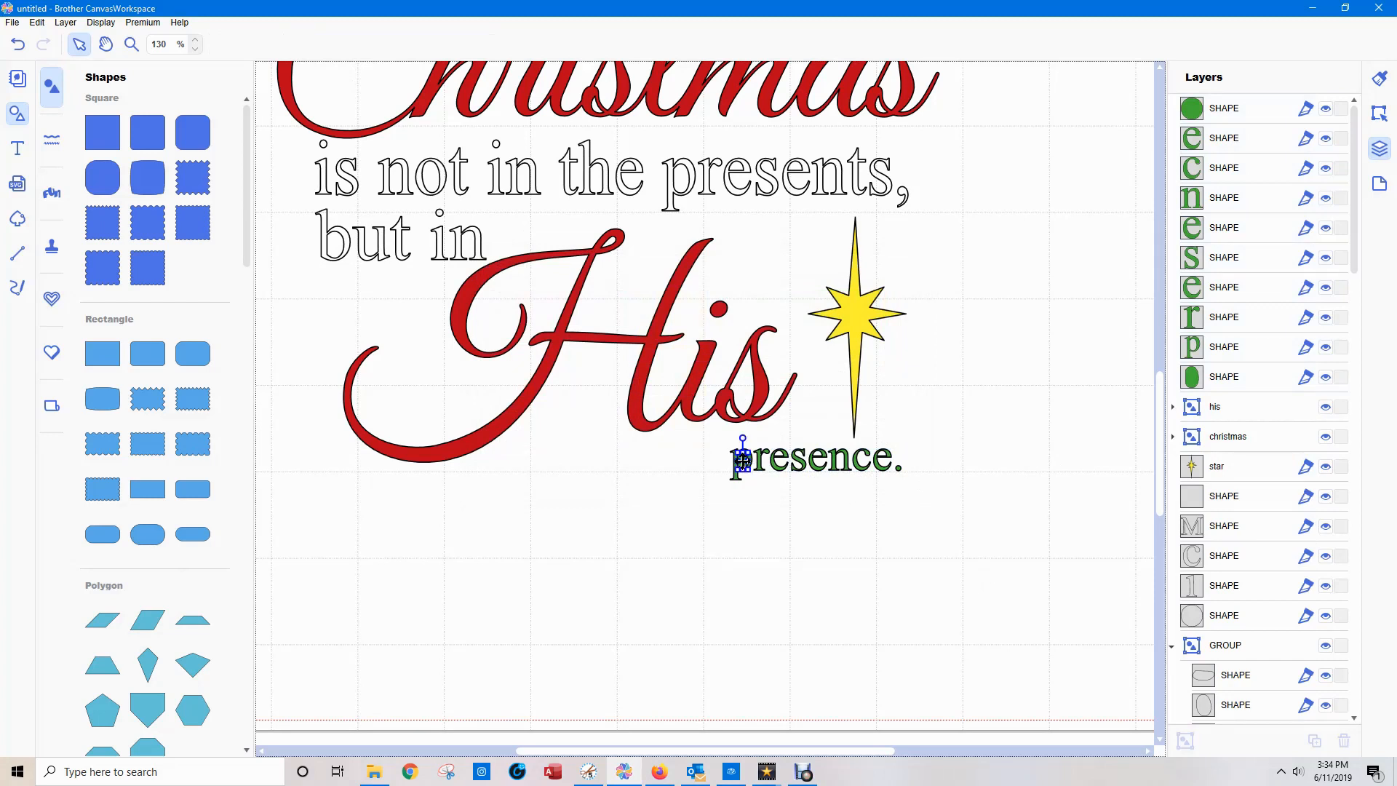
{"action": "key", "text": "Delete"}
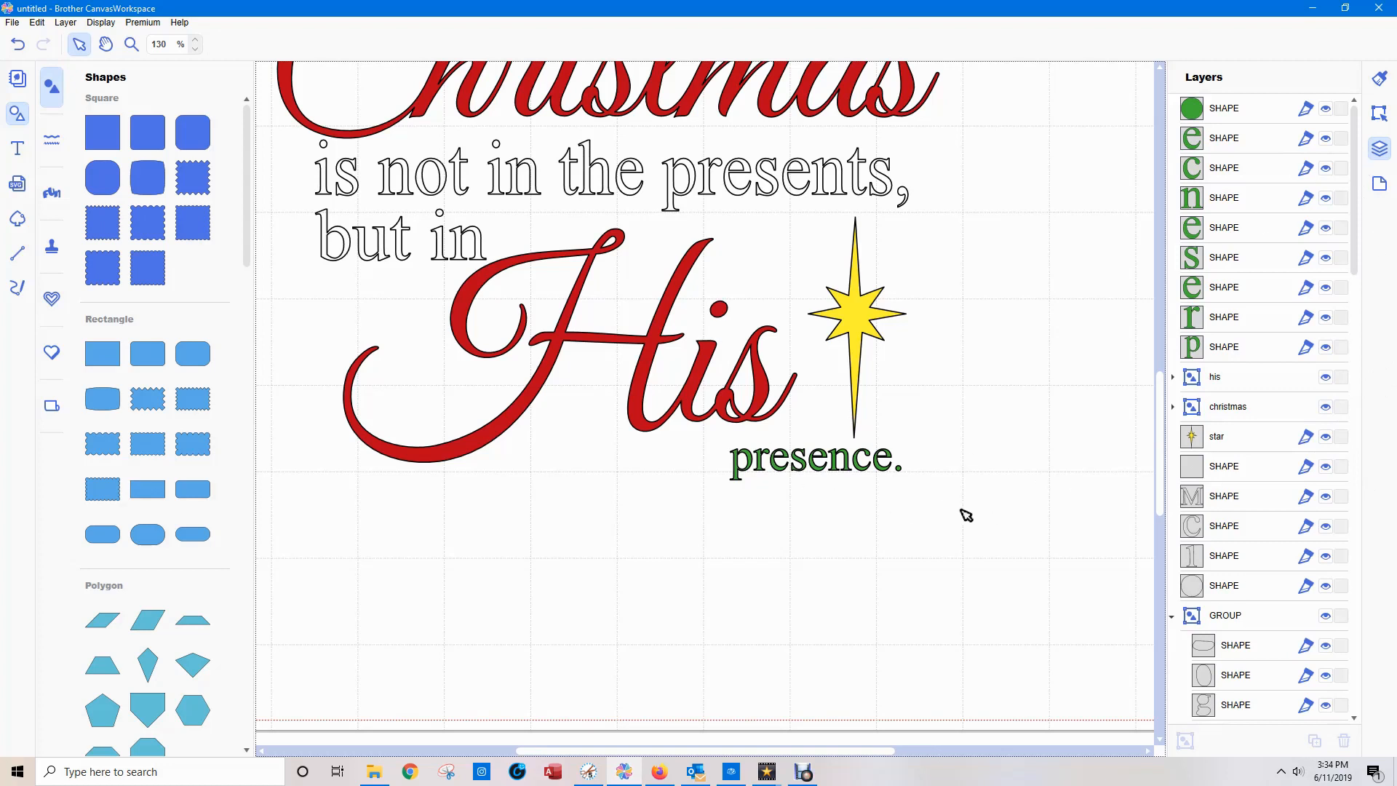
{"action": "left_click_drag", "start_coordinate": [929, 492], "coordinate": [741, 469]}
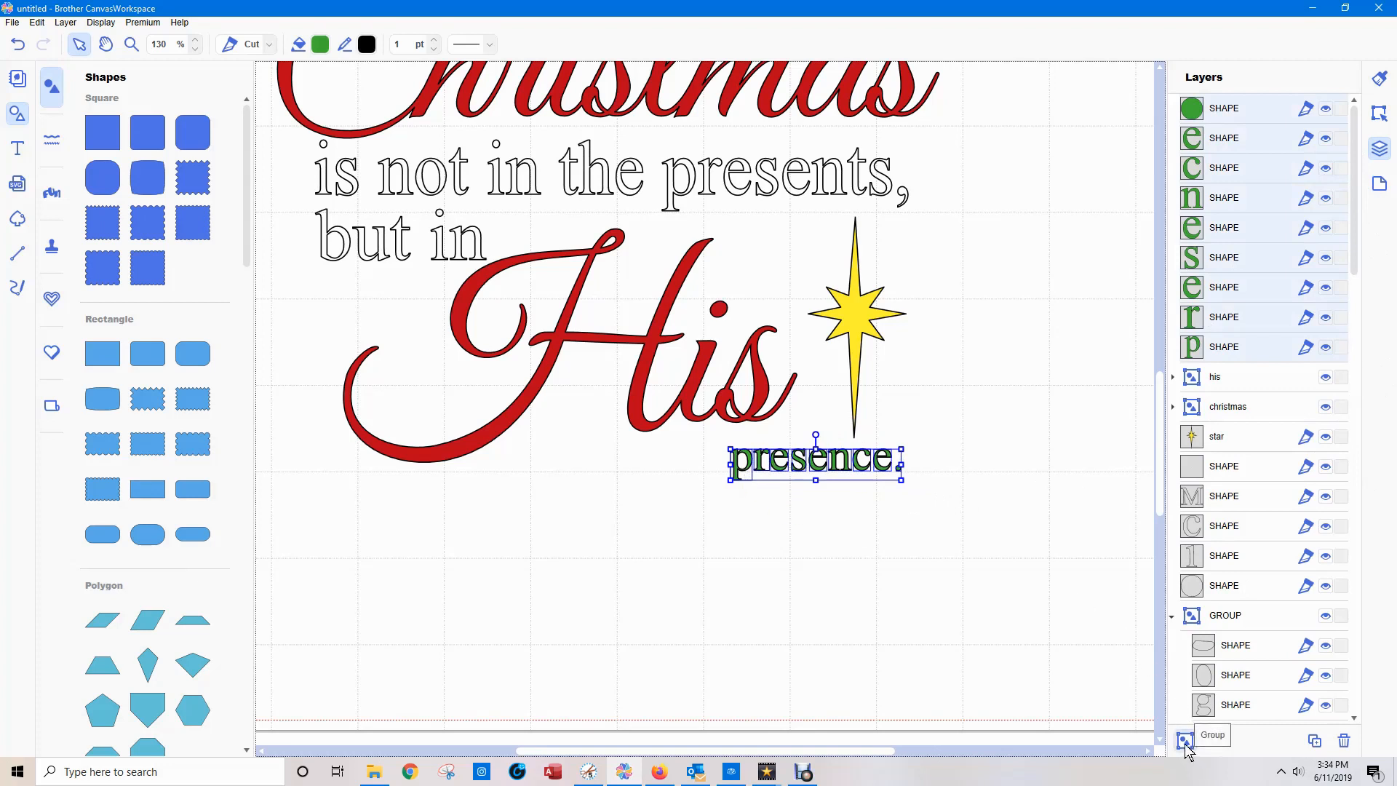
{"action": "key", "text": "ctrl+g"}
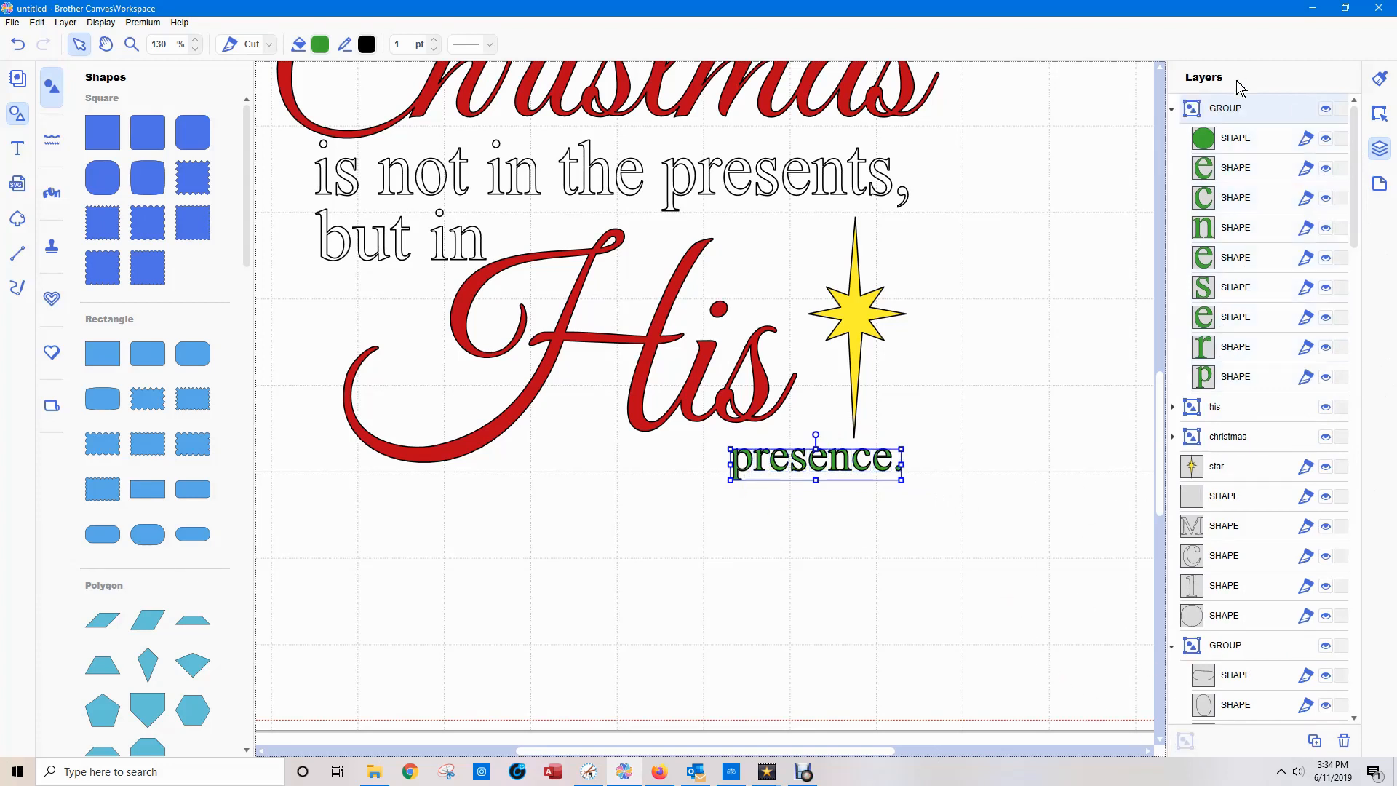
Rename the group of green "presence." letters as "presence", collapse it and deselect it.
{"action": "double_click", "coordinate": [1229, 108]}
{"action": "type", "text": "presence"}
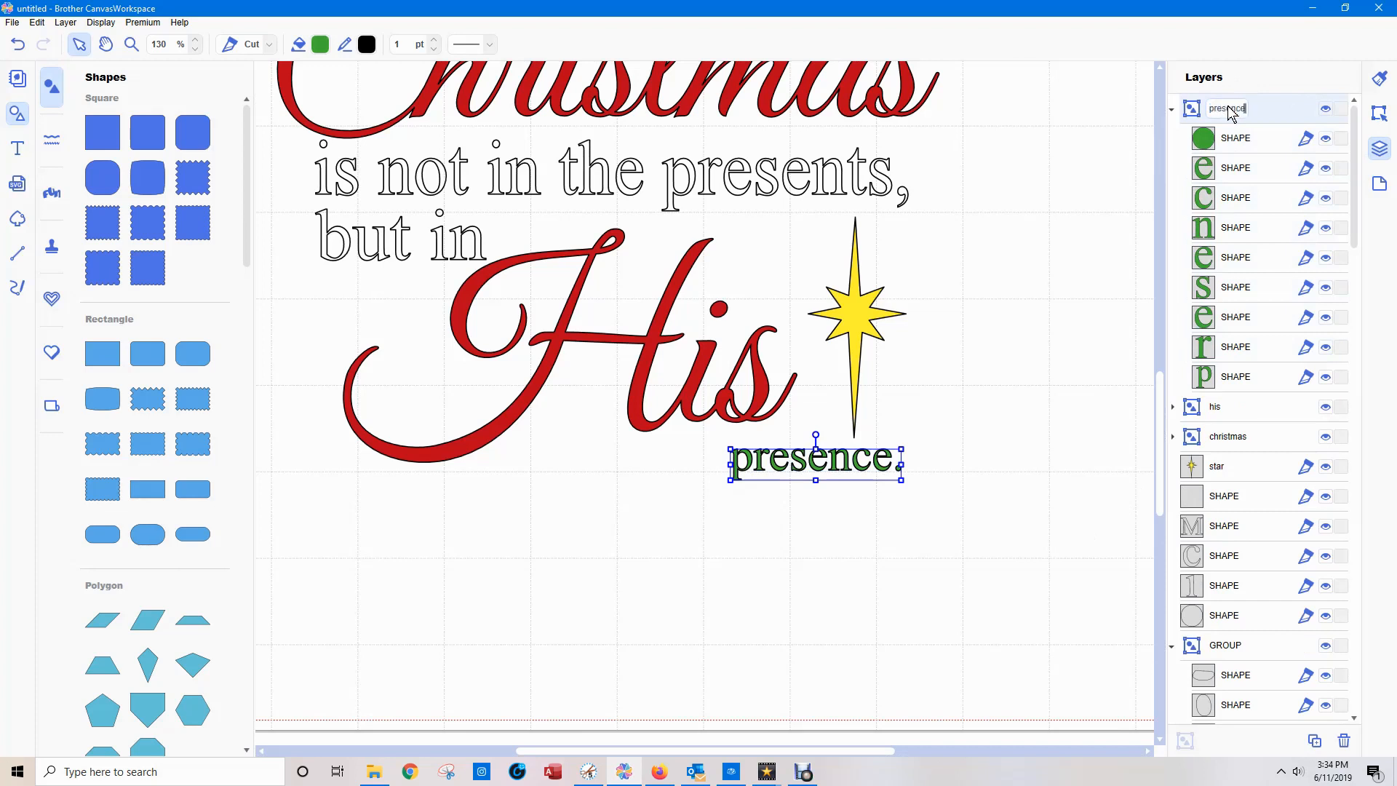
{"action": "left_click", "coordinate": [1173, 110]}
{"action": "left_click", "coordinate": [1091, 363]}
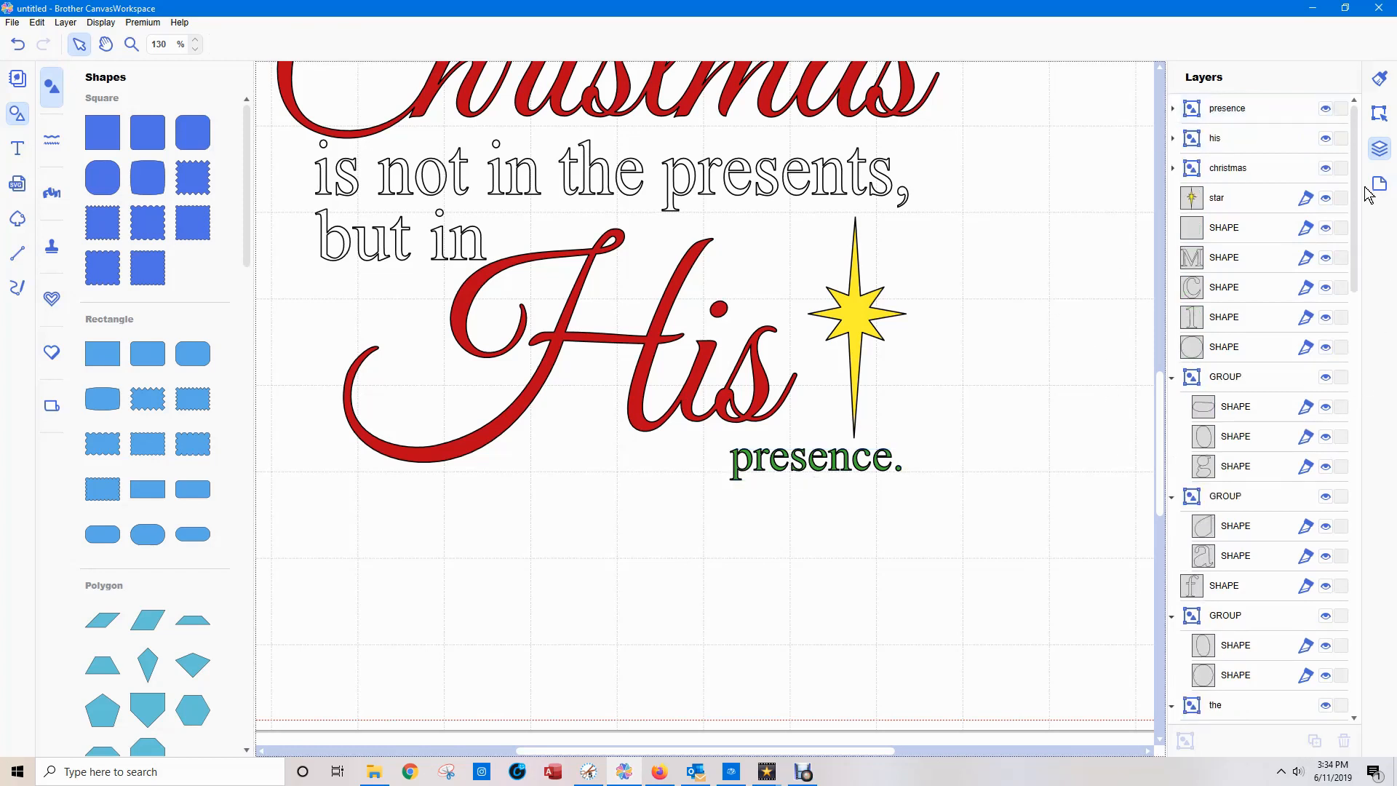
Hide the "star", "his" and "christmas" layers.
{"action": "left_click", "coordinate": [1326, 198]}
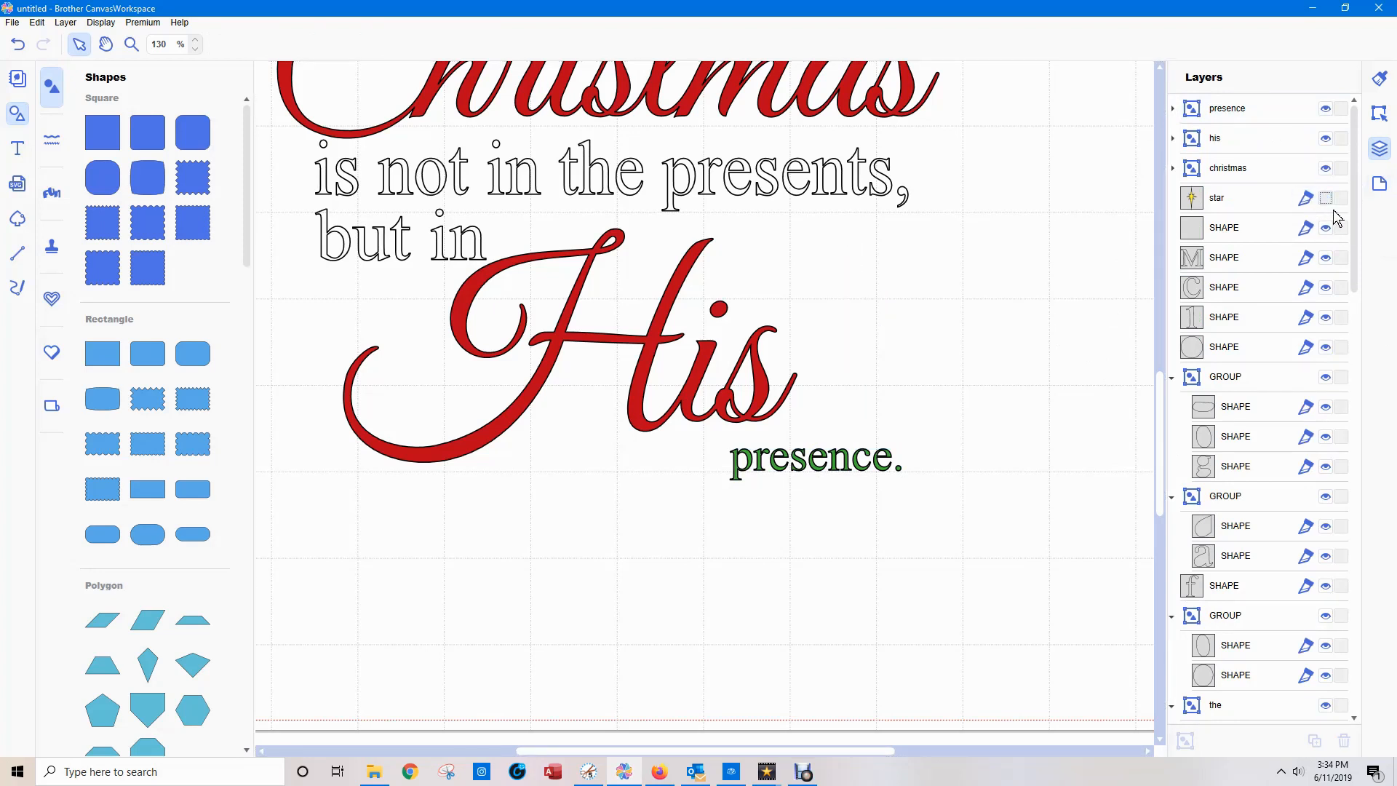
{"action": "left_click_drag", "start_coordinate": [1353, 224], "coordinate": [1395, 193]}
{"action": "left_click", "coordinate": [1325, 138]}
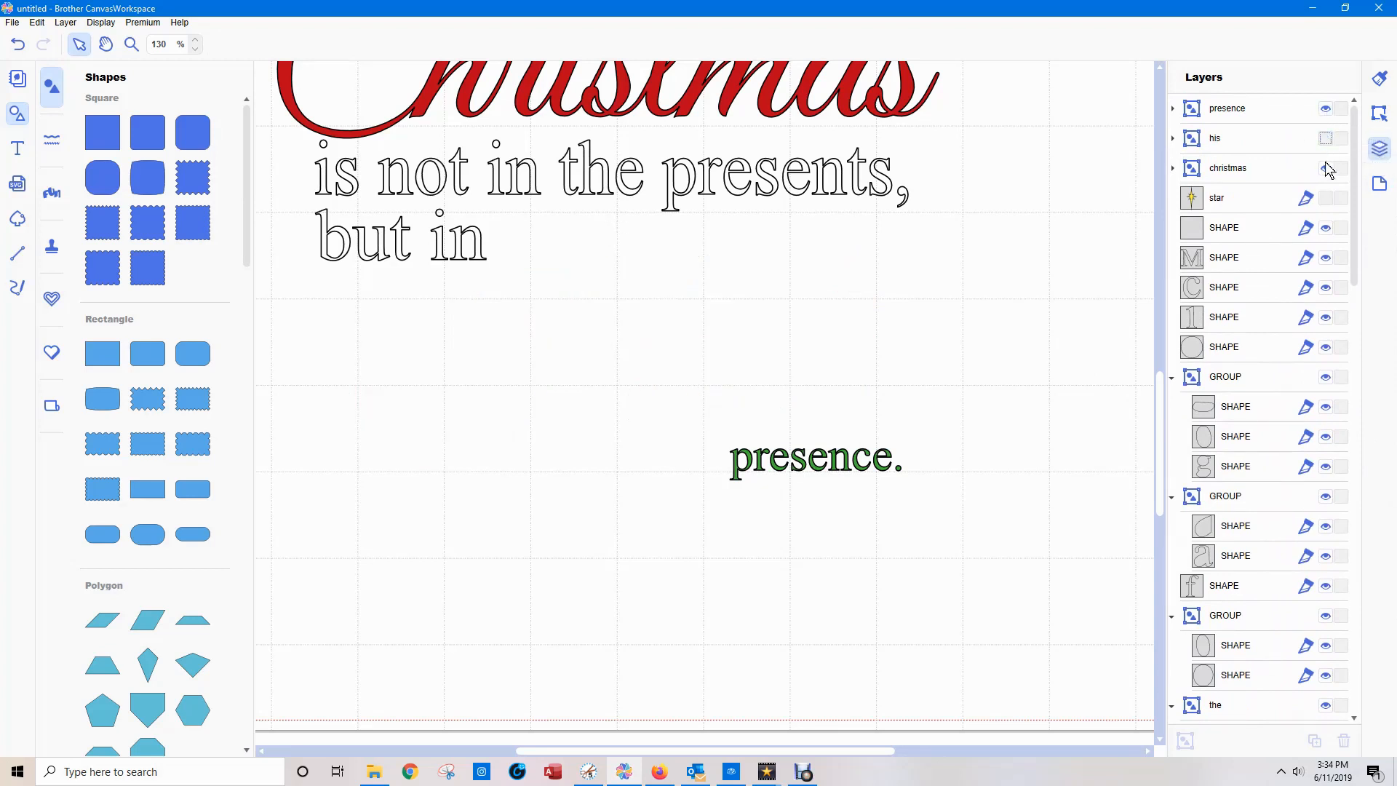
{"action": "left_click", "coordinate": [1325, 168]}
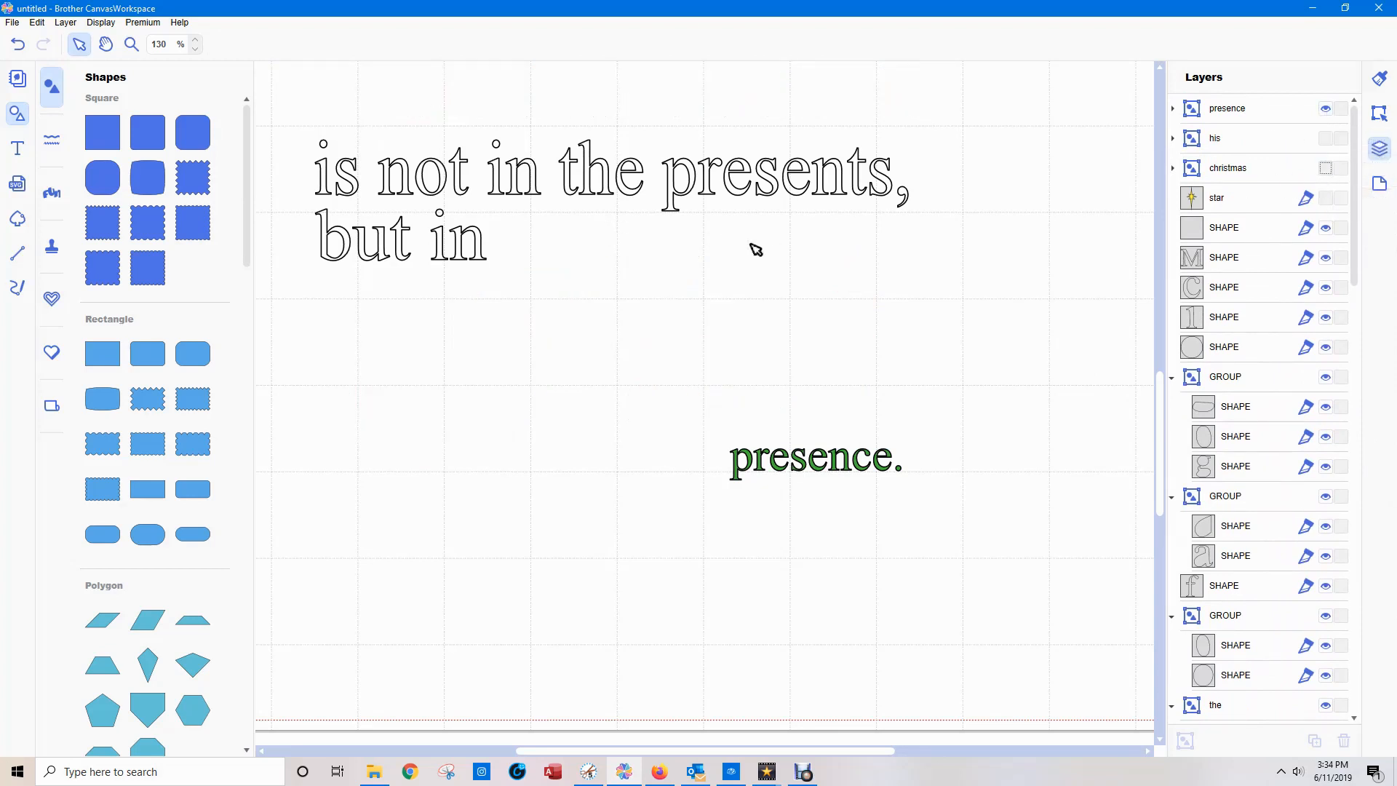
Select the whole "is not in the presents, but in" group and process its overlap.
{"action": "scroll", "coordinate": [756, 250], "scroll_direction": "down", "scroll_amount": 3}
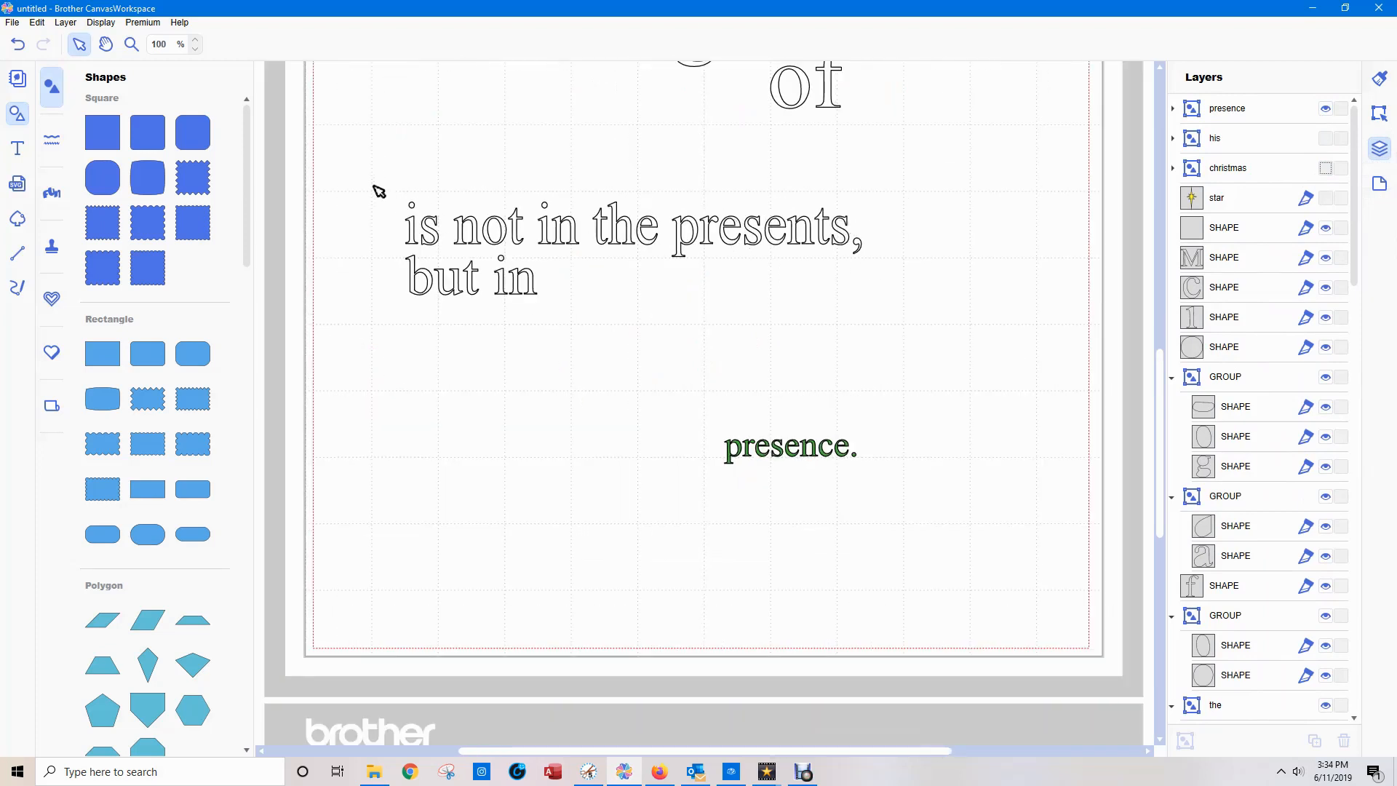
{"action": "left_click_drag", "start_coordinate": [381, 191], "coordinate": [901, 343]}
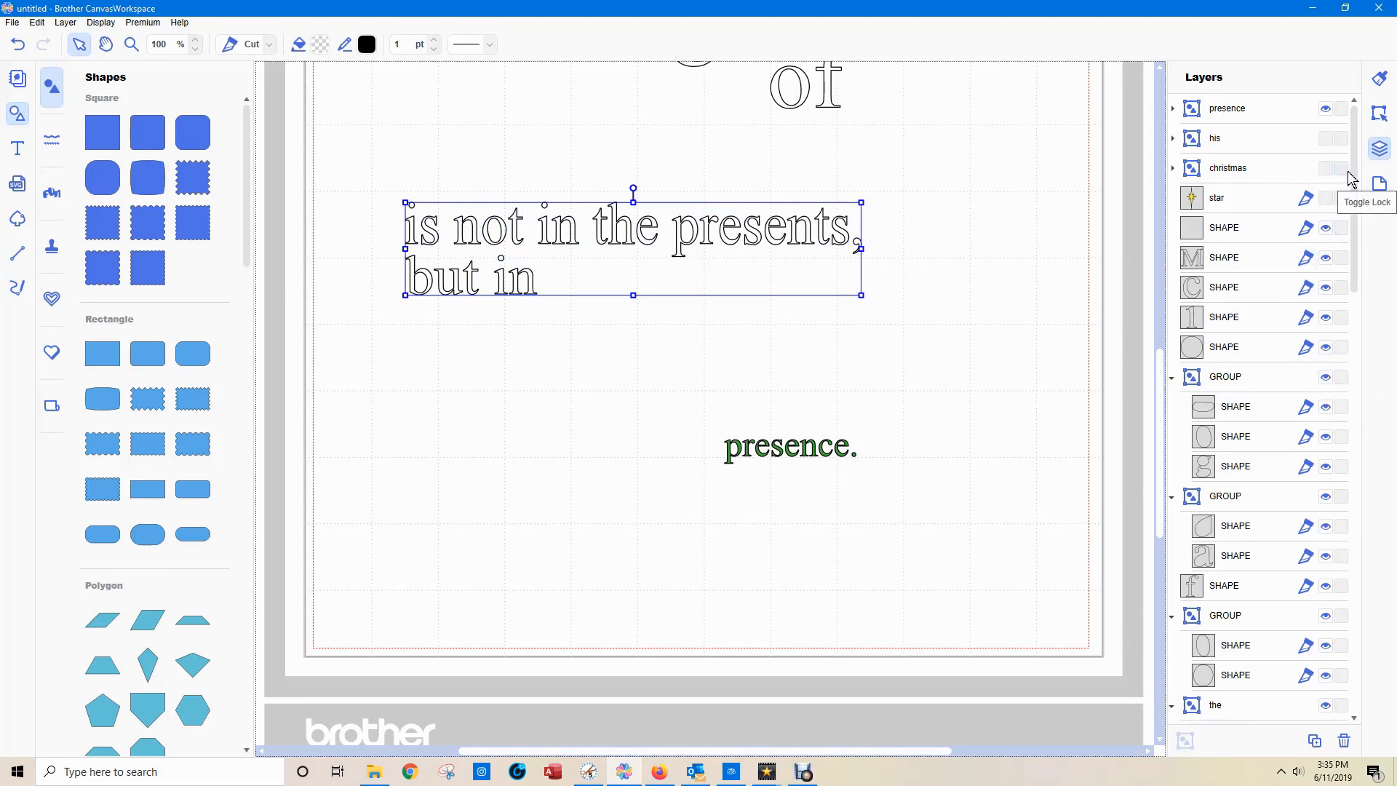
{"action": "left_click_drag", "start_coordinate": [1358, 186], "coordinate": [1365, 382]}
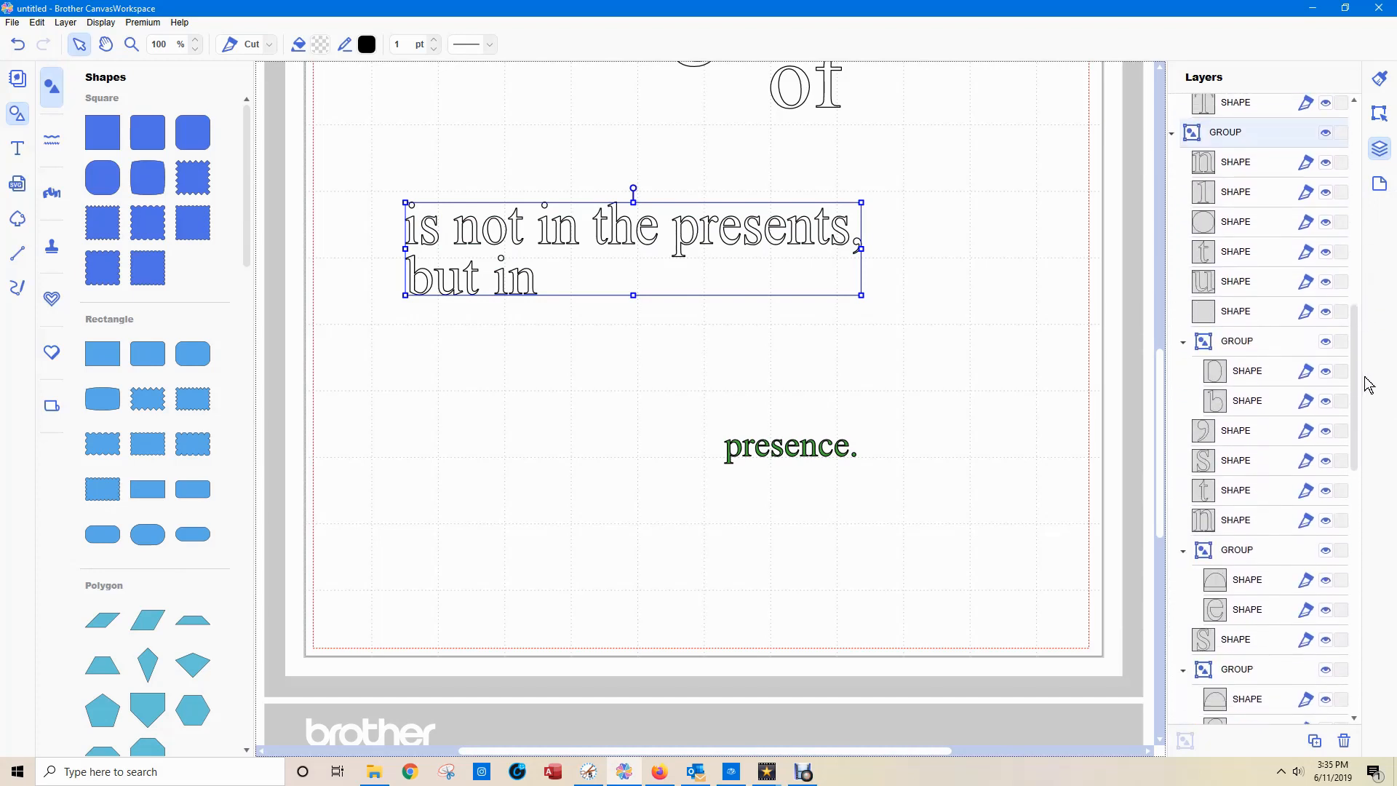
{"action": "left_click", "coordinate": [1386, 120]}
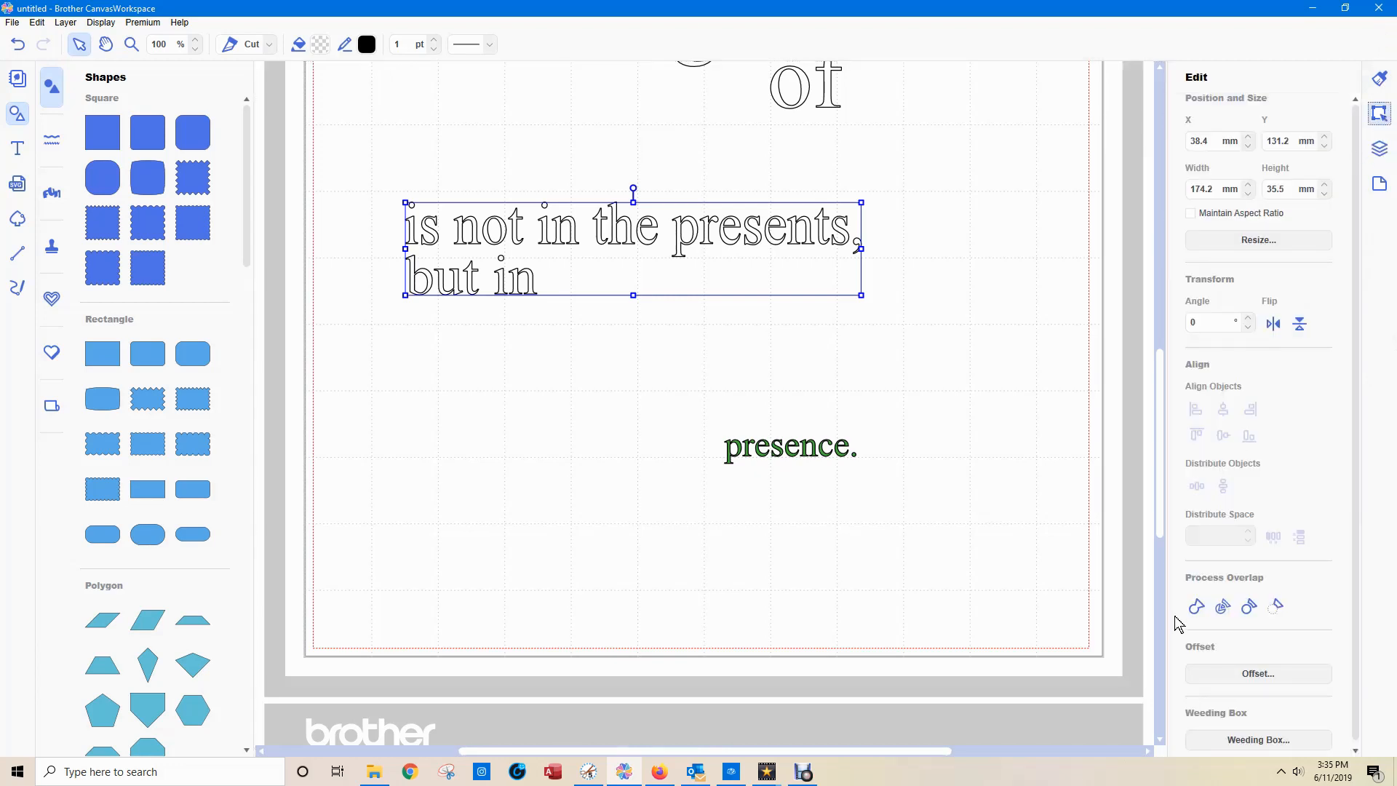
{"action": "left_click", "coordinate": [1223, 606]}
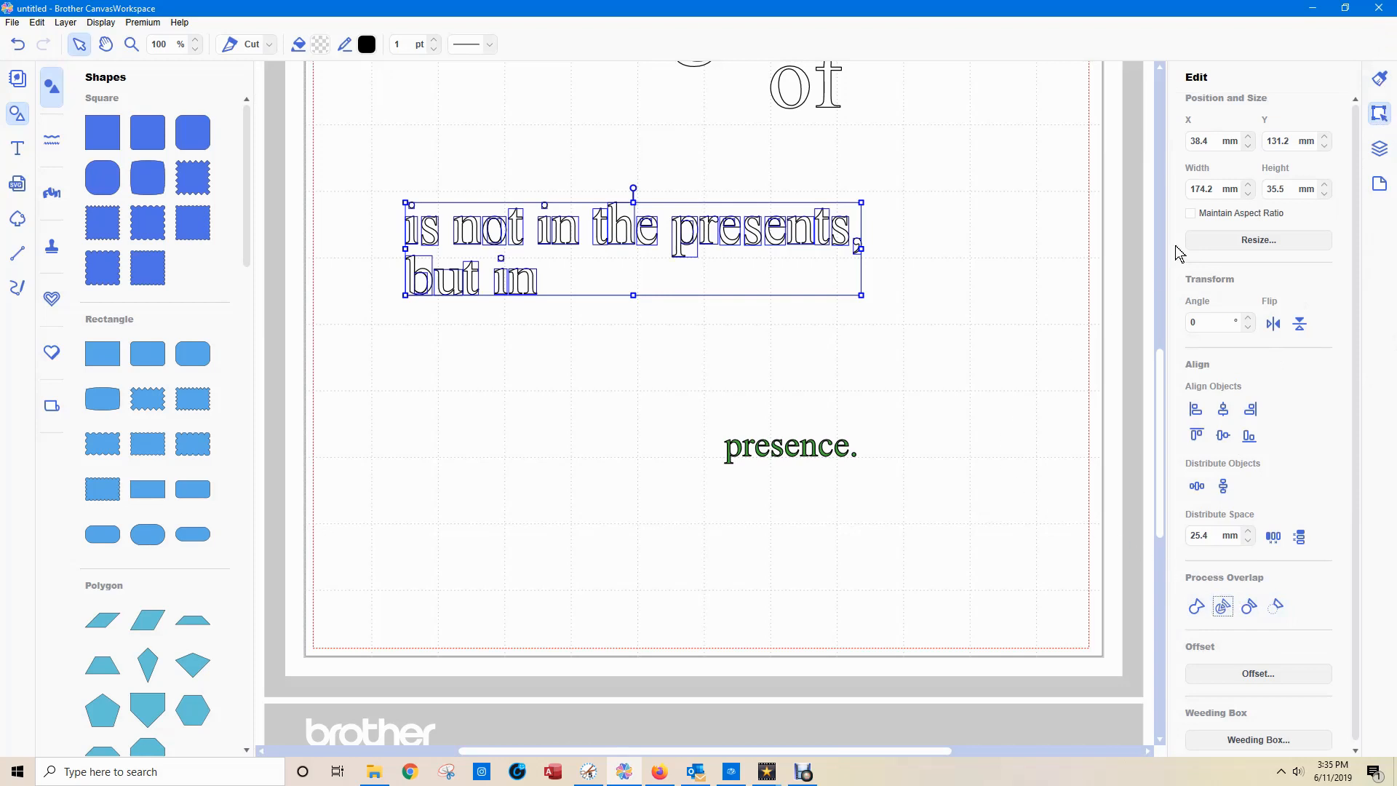
Delete the oval inside the "b" of "but" and the half-round inner shapes of both "e"s in "presents".
{"action": "left_click", "coordinate": [1382, 151]}
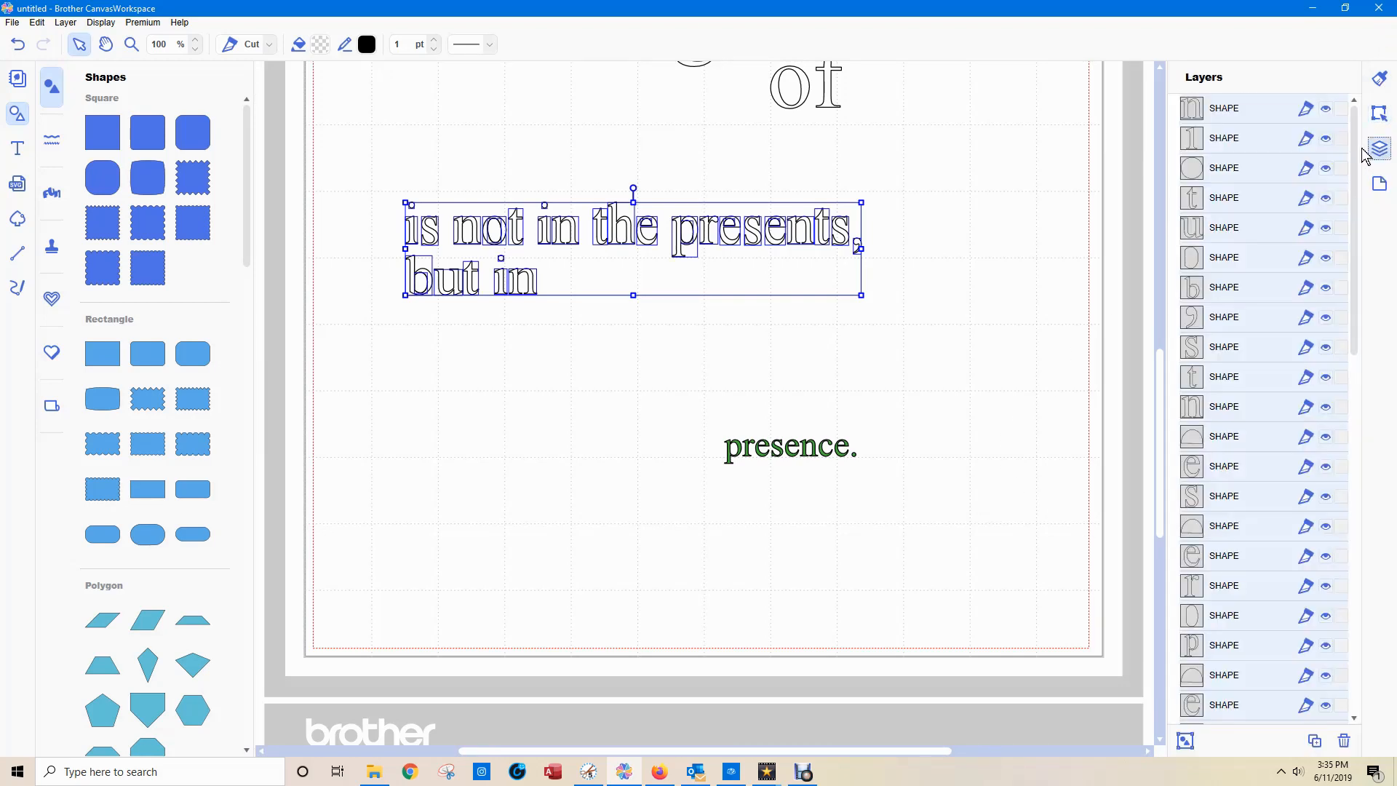
{"action": "left_click", "coordinate": [1220, 180]}
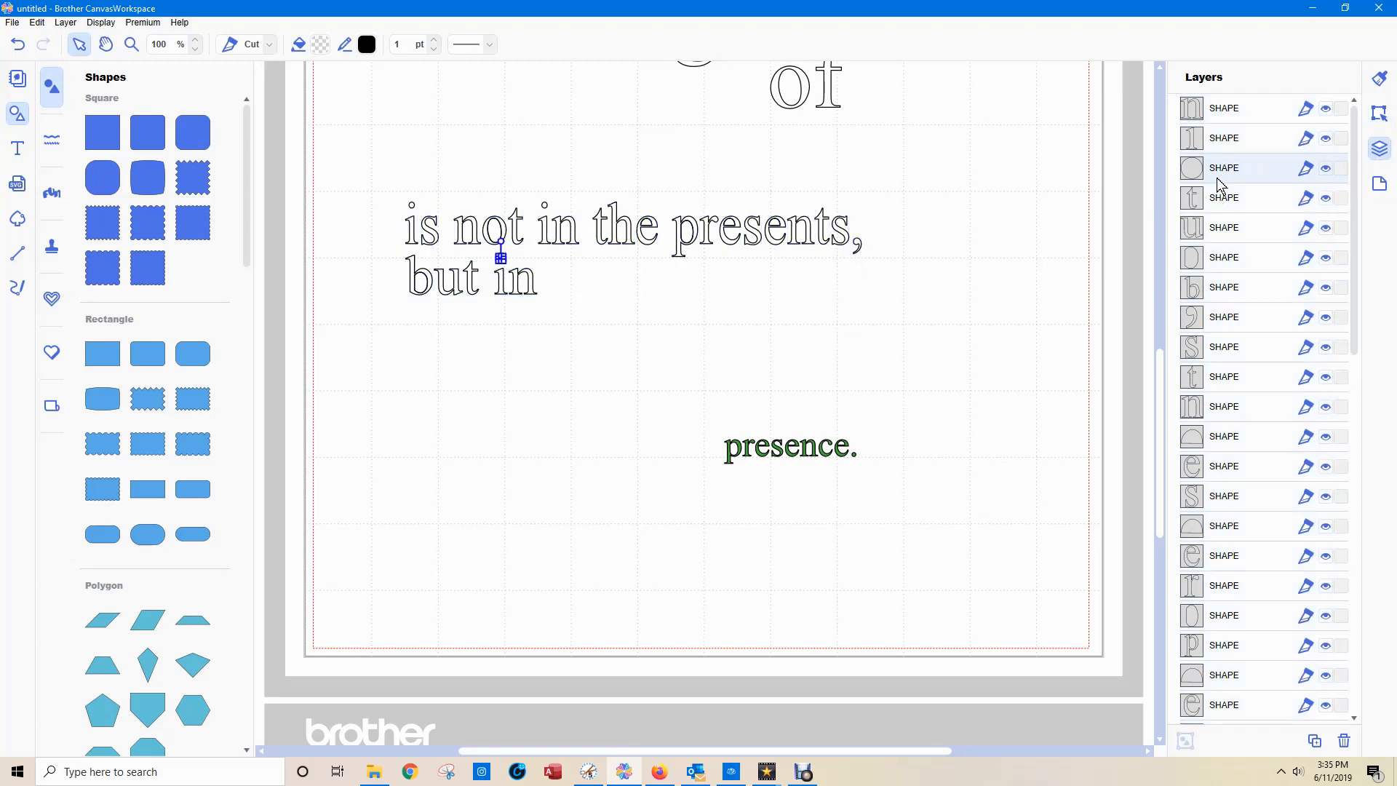
{"action": "left_click", "coordinate": [1227, 260]}
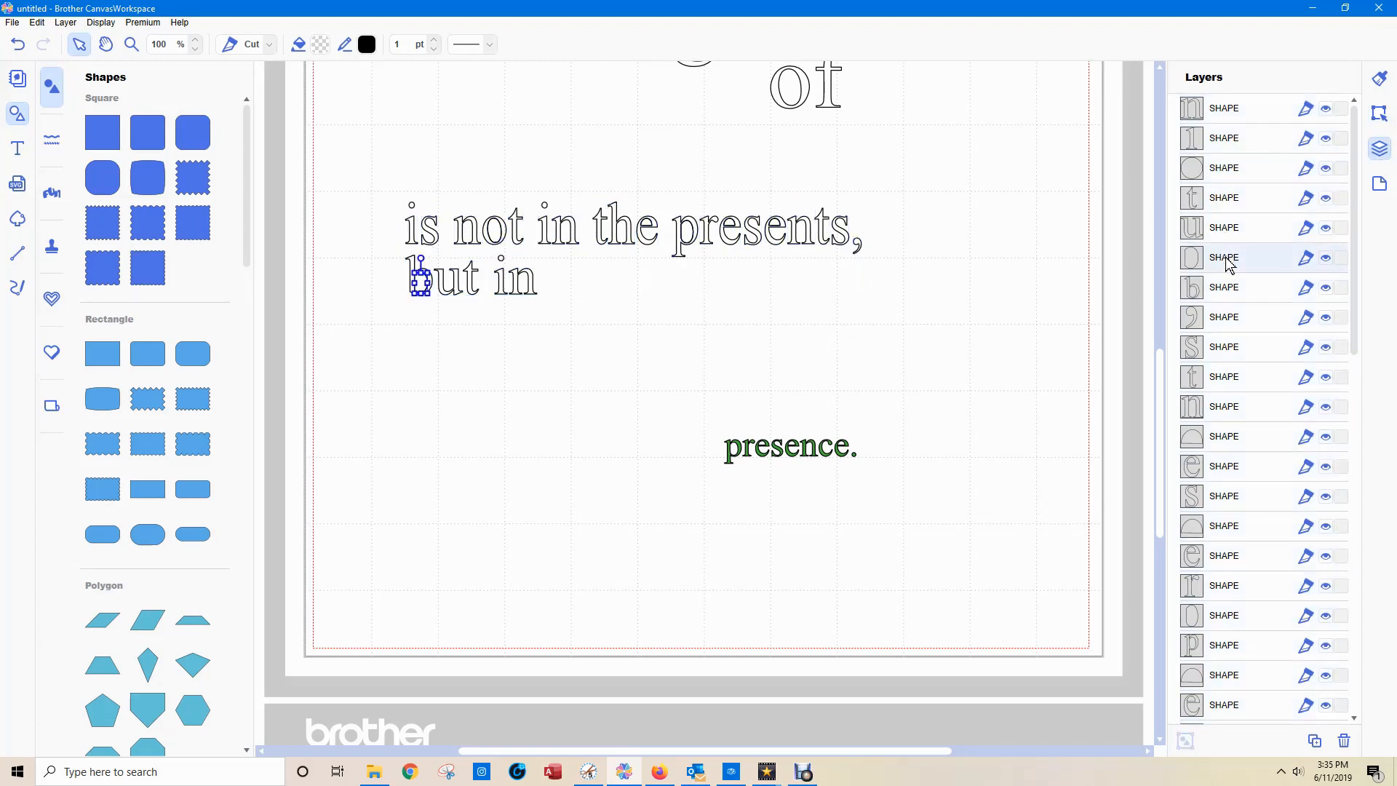
{"action": "key", "text": "Delete"}
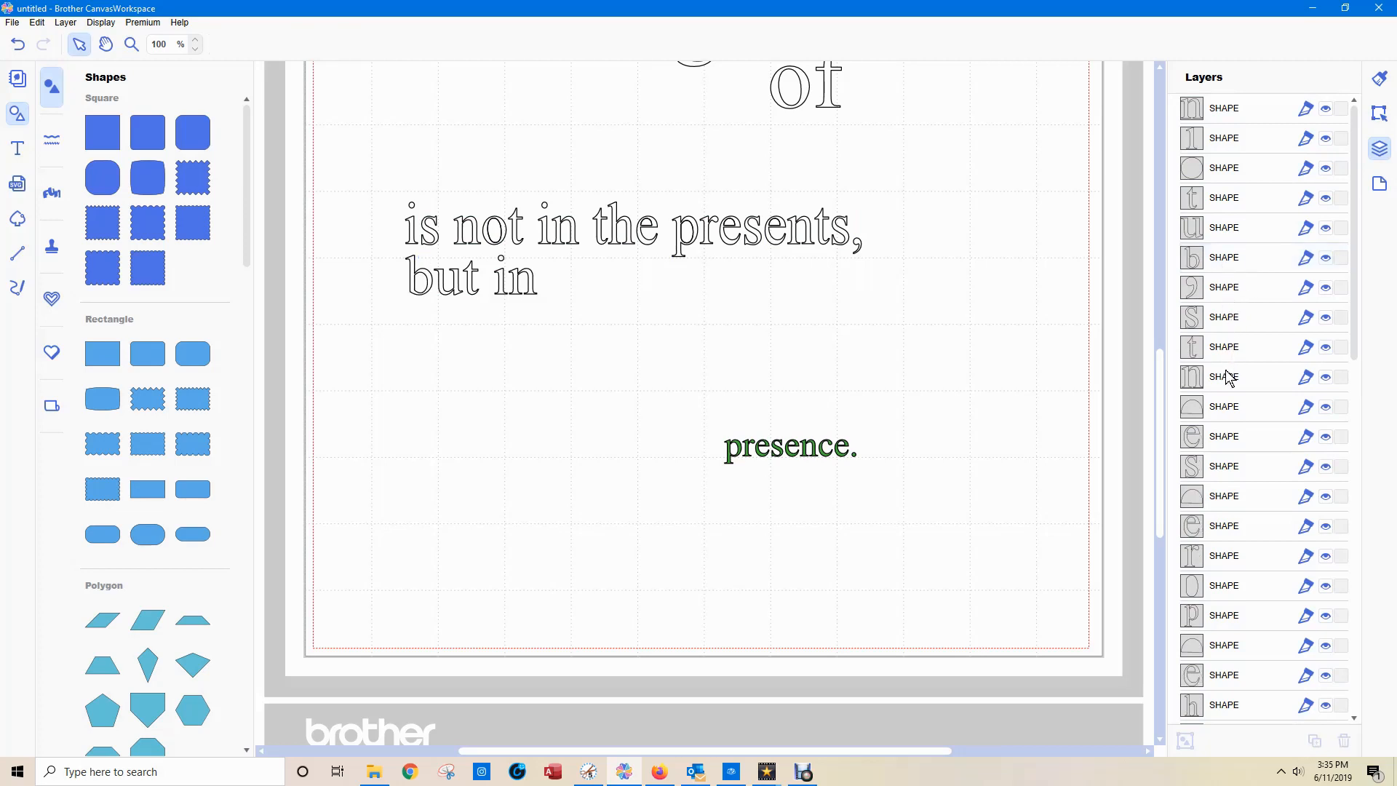
{"action": "left_click", "coordinate": [1224, 407]}
{"action": "key", "text": "Delete"}
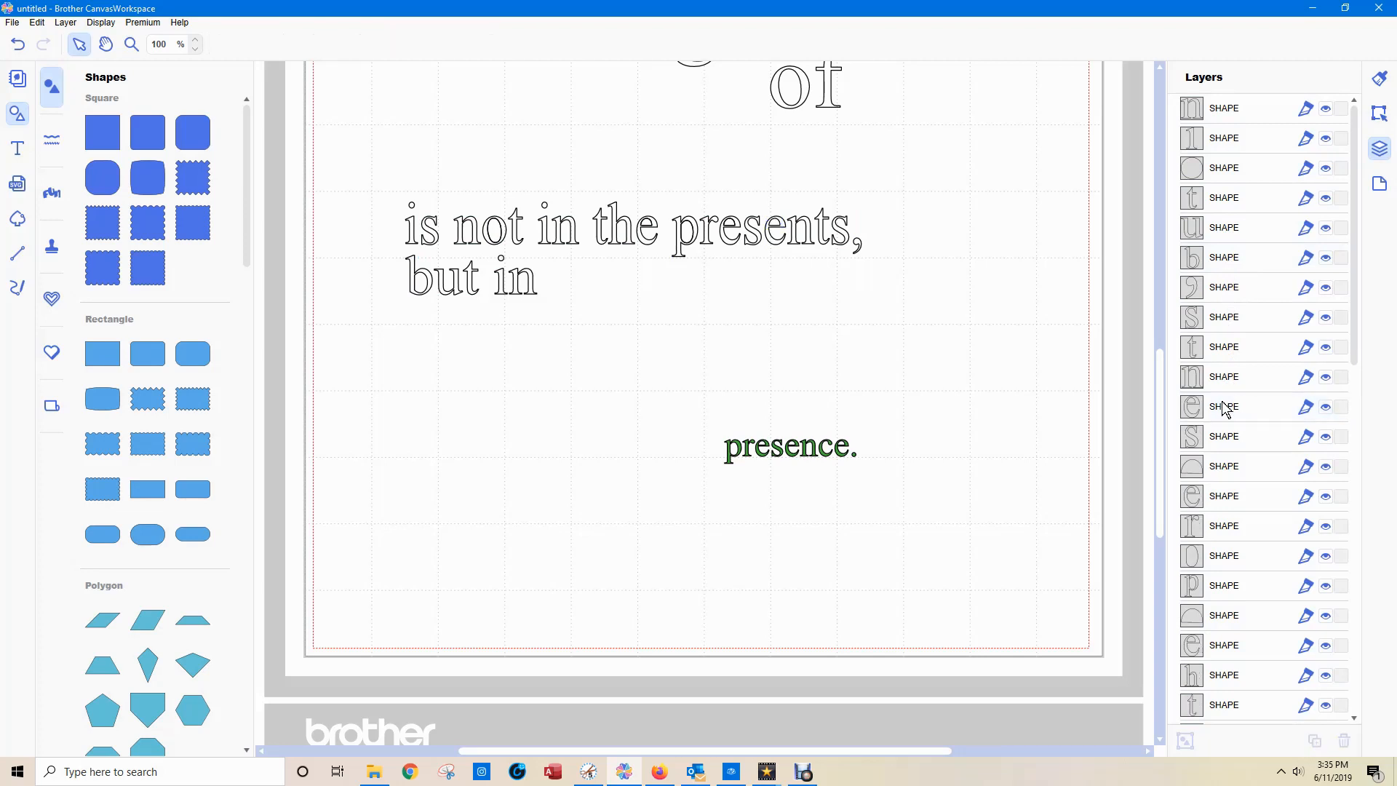
{"action": "left_click", "coordinate": [1226, 470]}
{"action": "key", "text": "Delete"}
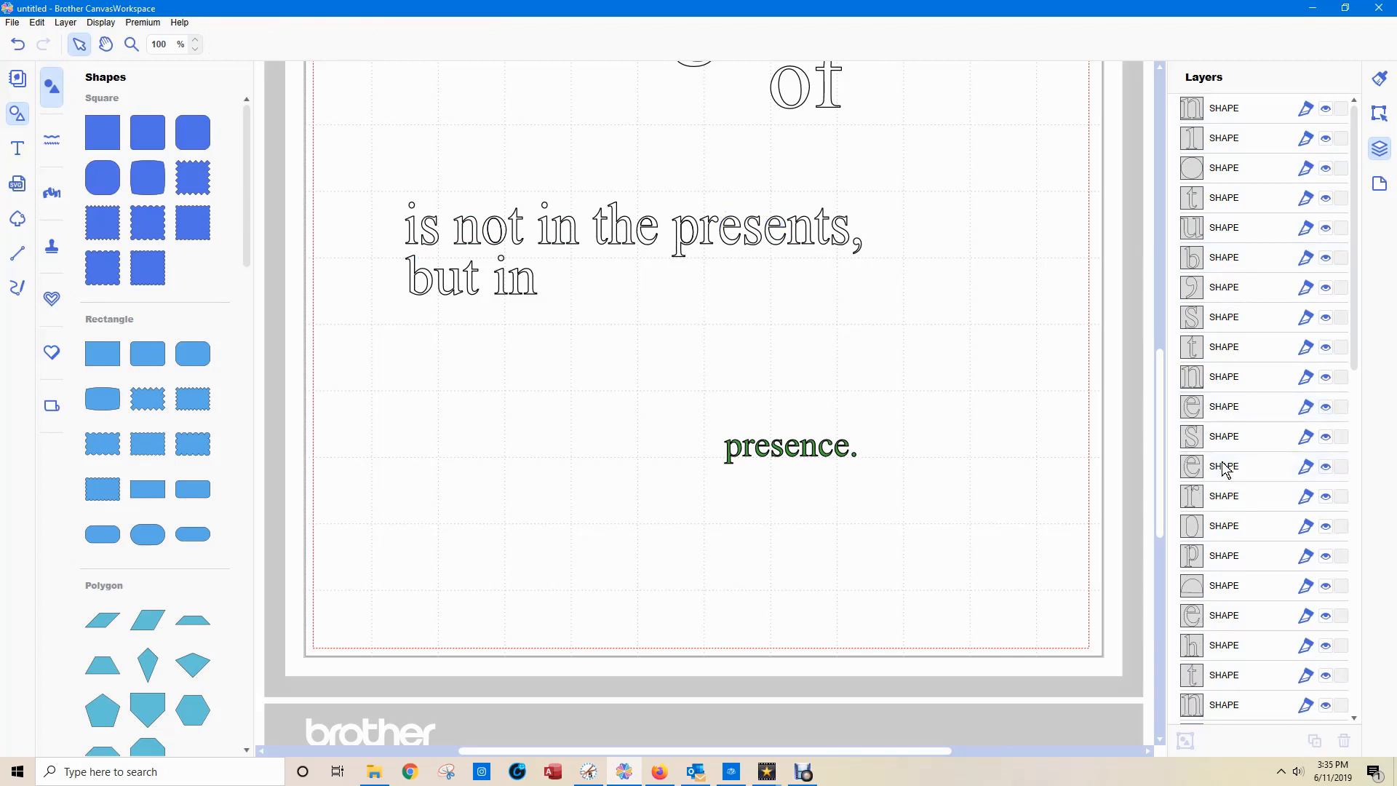
Delete the separate inner shapes of the "p" in "presents", the "e" in "the" and the "o" in "not".
{"action": "left_click", "coordinate": [1229, 531]}
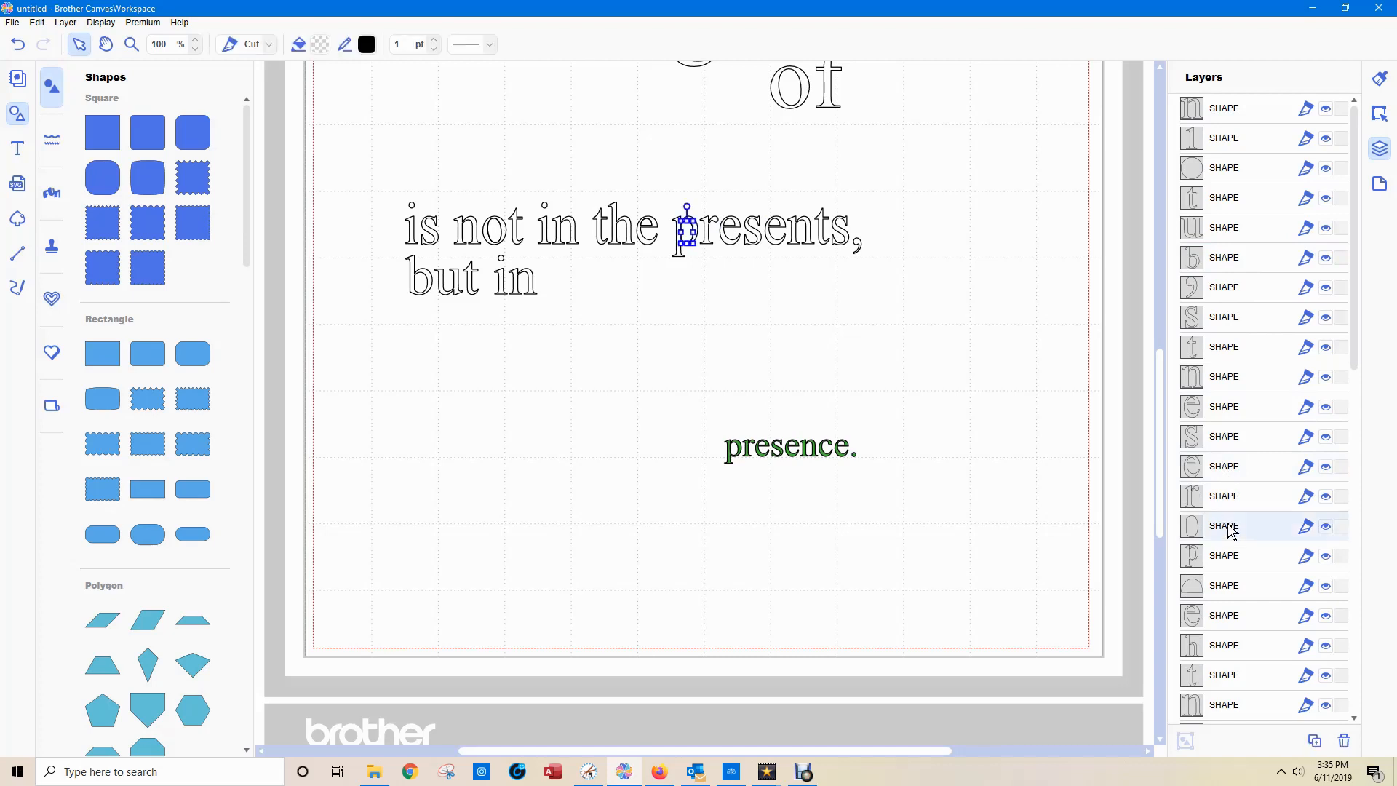
{"action": "key", "text": "Delete"}
{"action": "left_click", "coordinate": [1236, 560]}
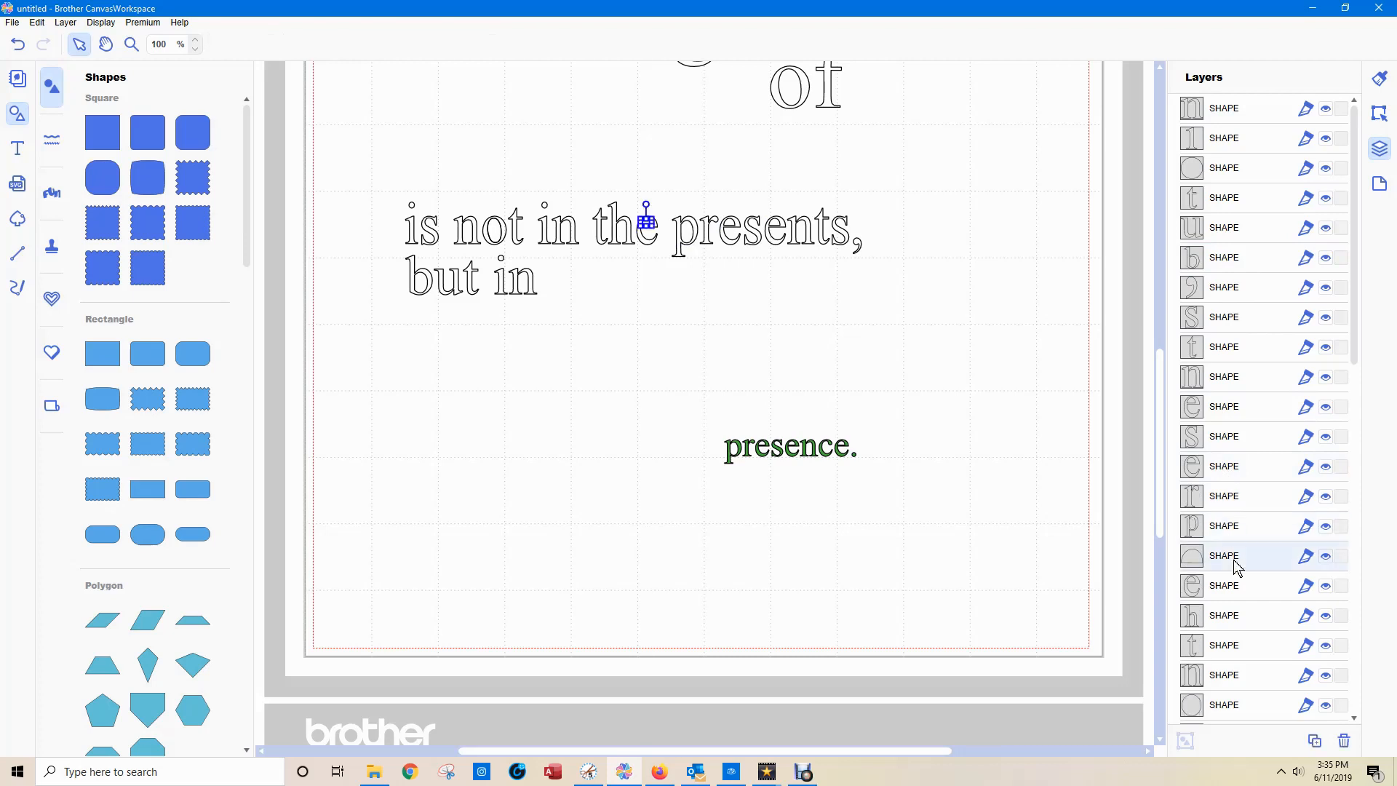
{"action": "key", "text": "Delete"}
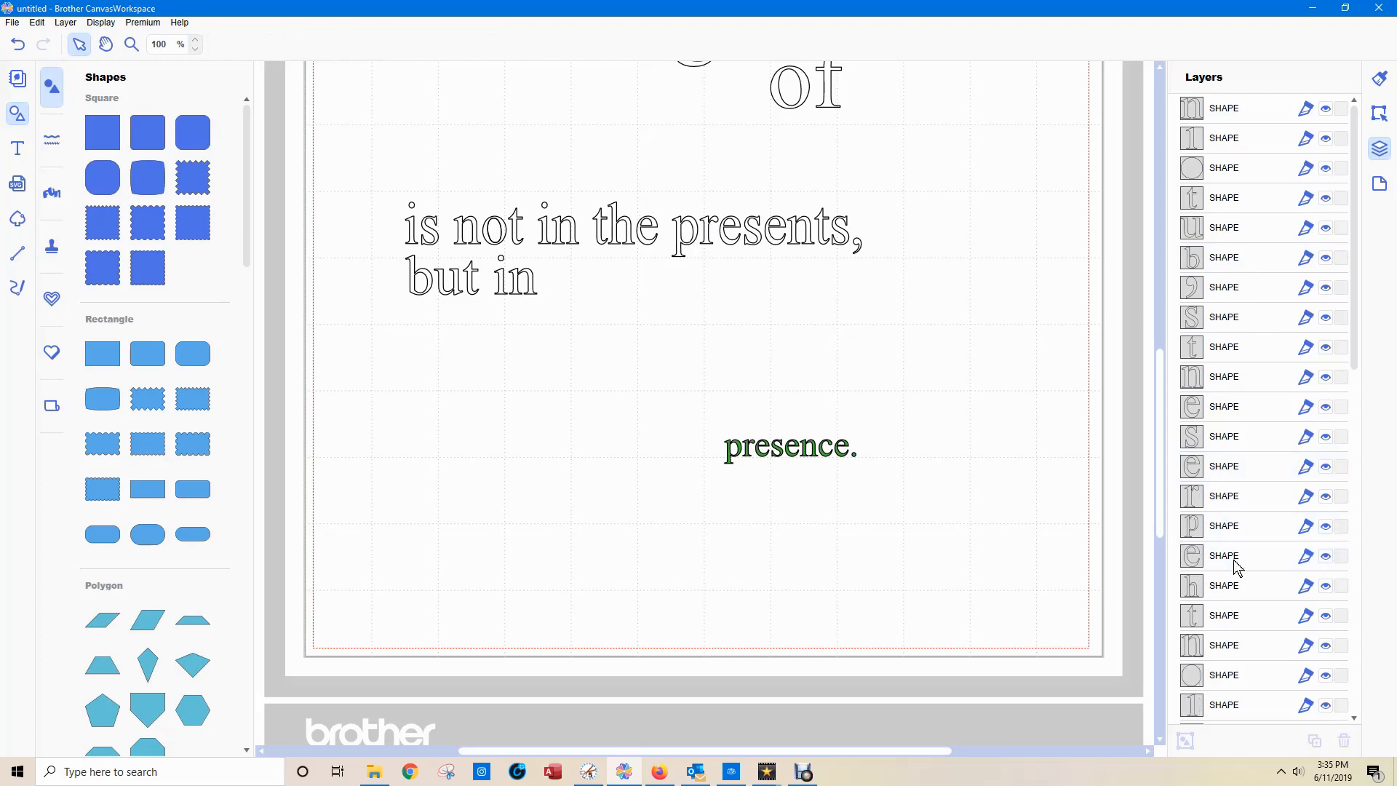
{"action": "scroll", "coordinate": [1234, 573], "scroll_direction": "down", "scroll_amount": 1}
{"action": "scroll", "coordinate": [1235, 573], "scroll_direction": "down", "scroll_amount": 1}
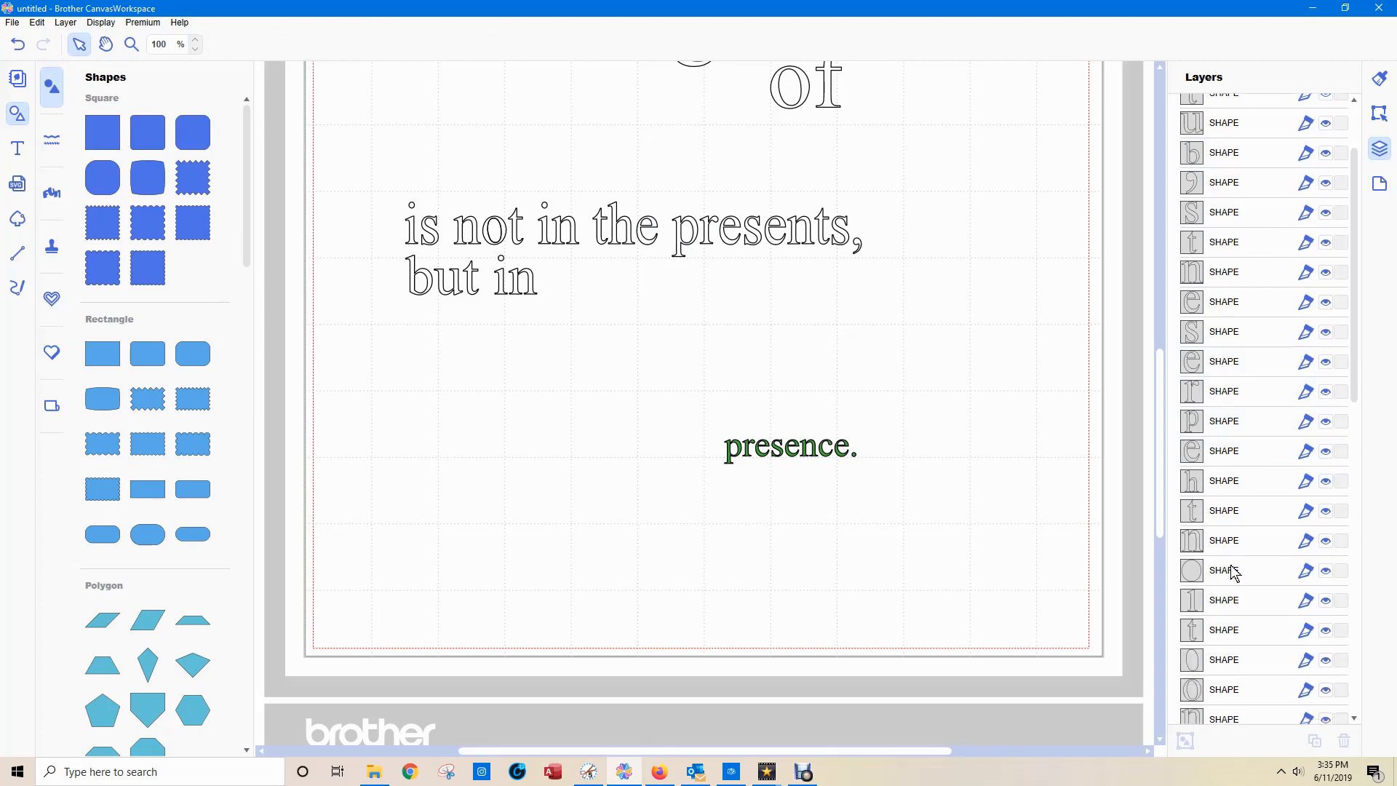
{"action": "left_click", "coordinate": [1234, 572]}
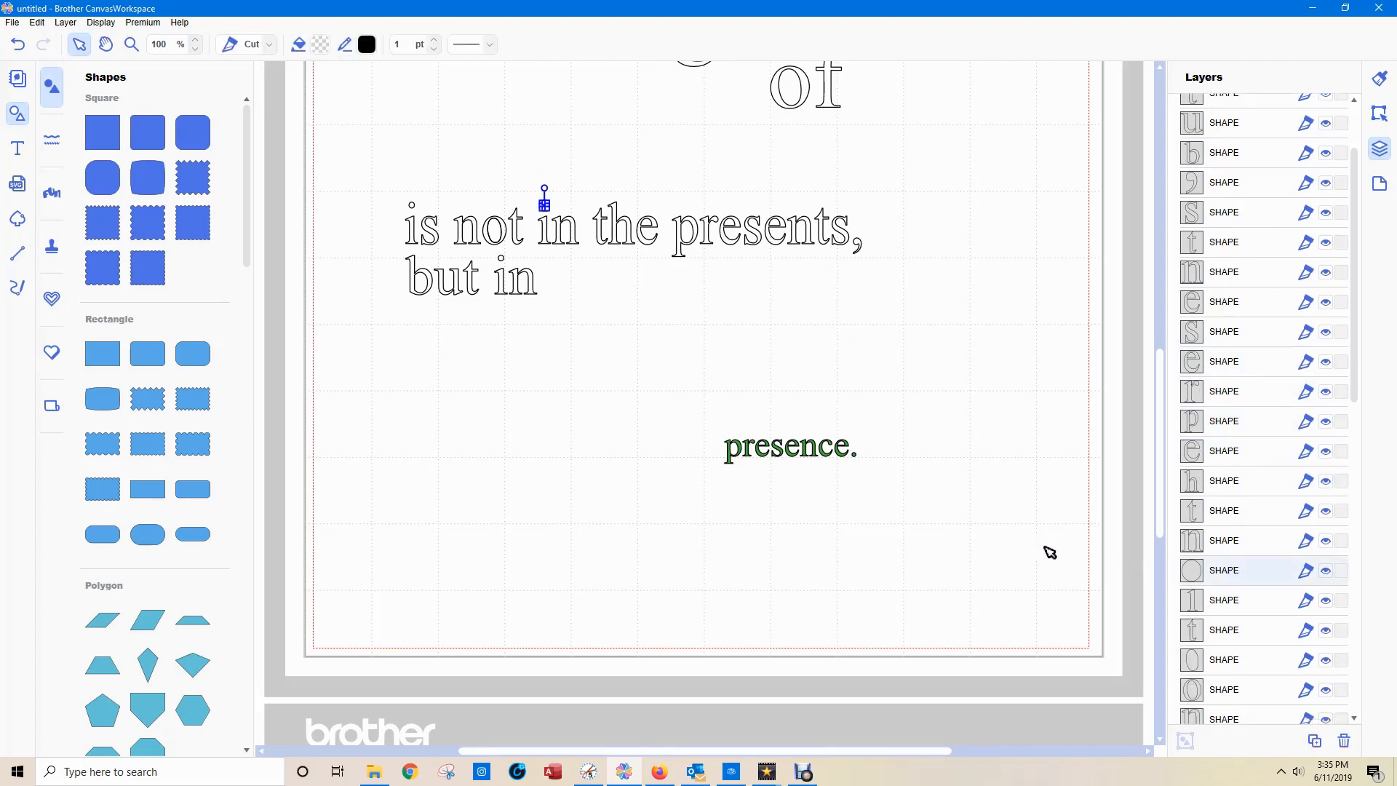
{"action": "left_click", "coordinate": [1228, 661]}
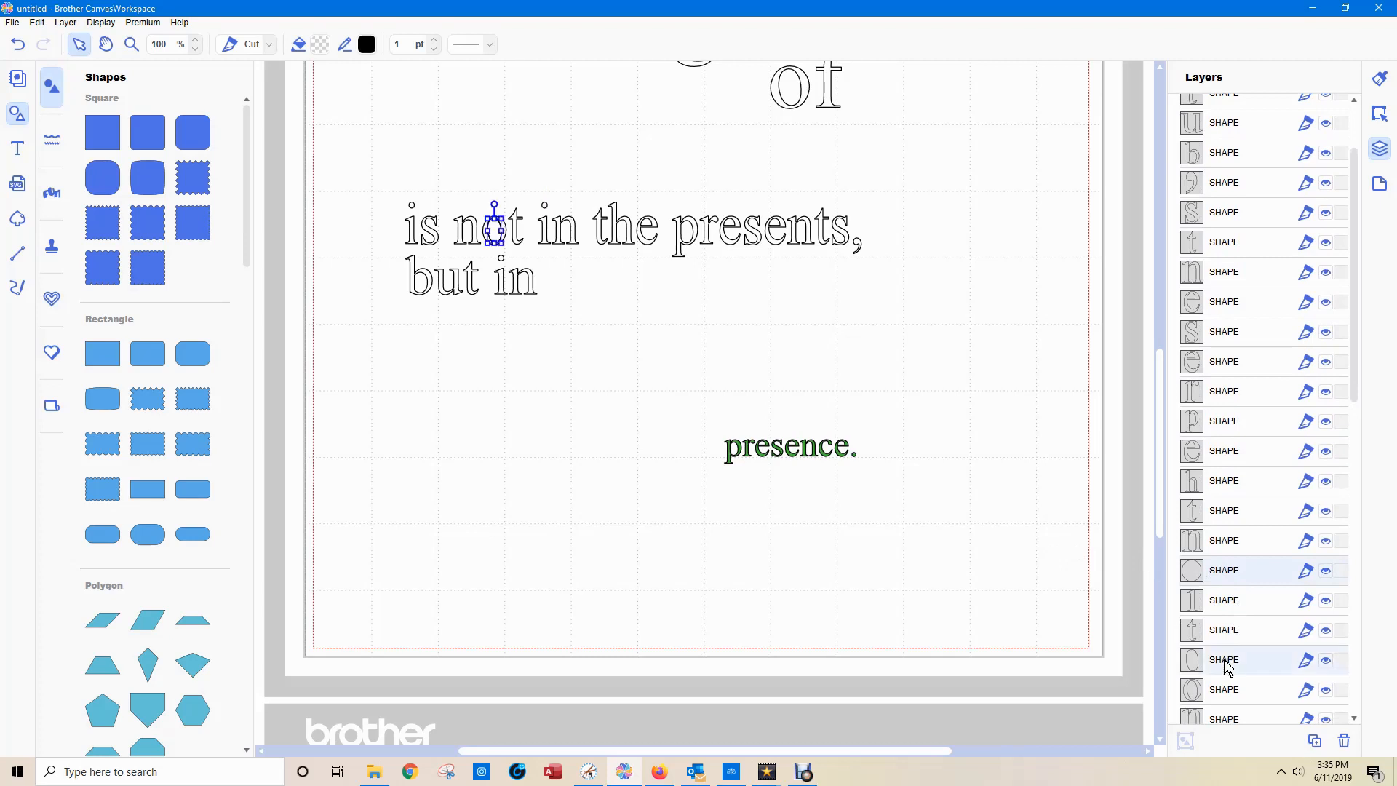
{"action": "key", "text": "Delete"}
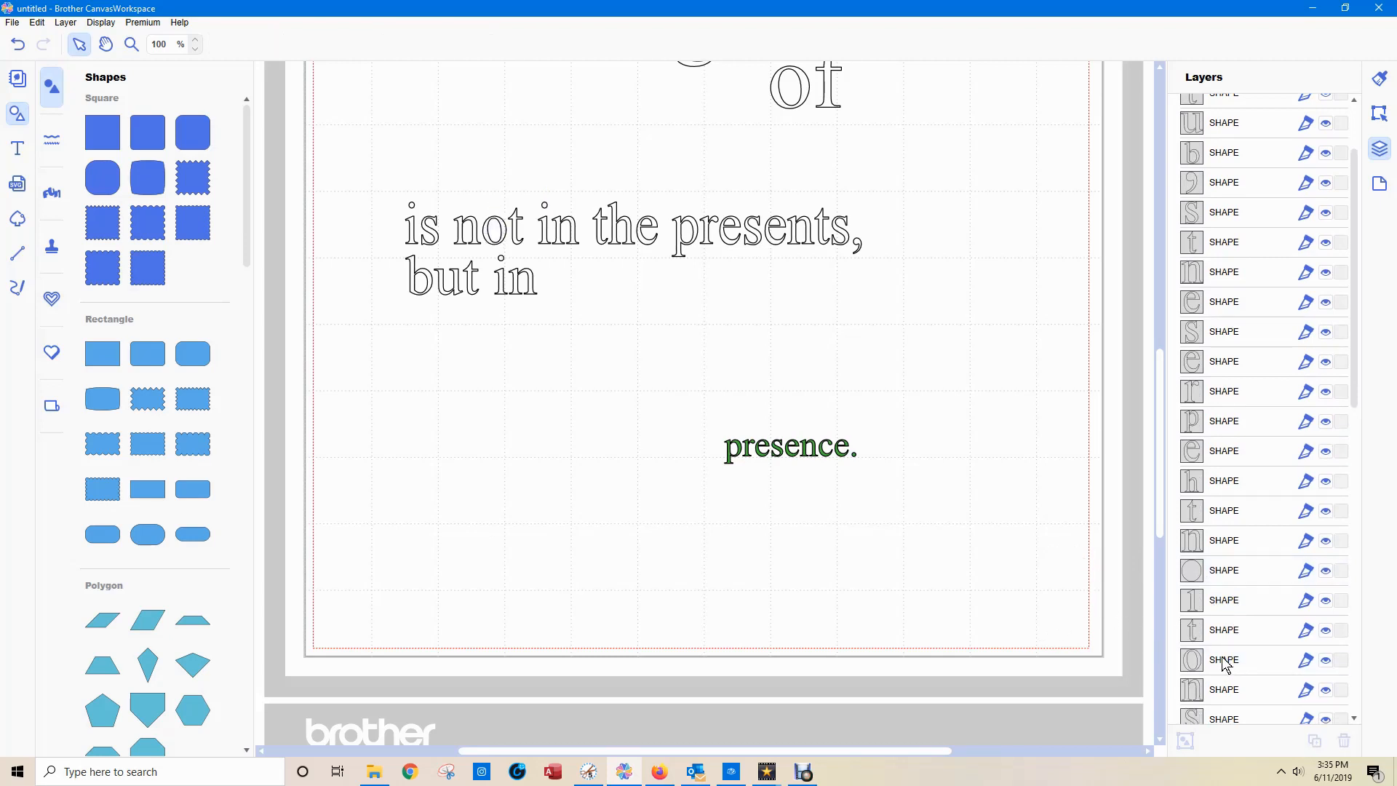
{"action": "scroll", "coordinate": [1227, 663], "scroll_direction": "down", "scroll_amount": 3}
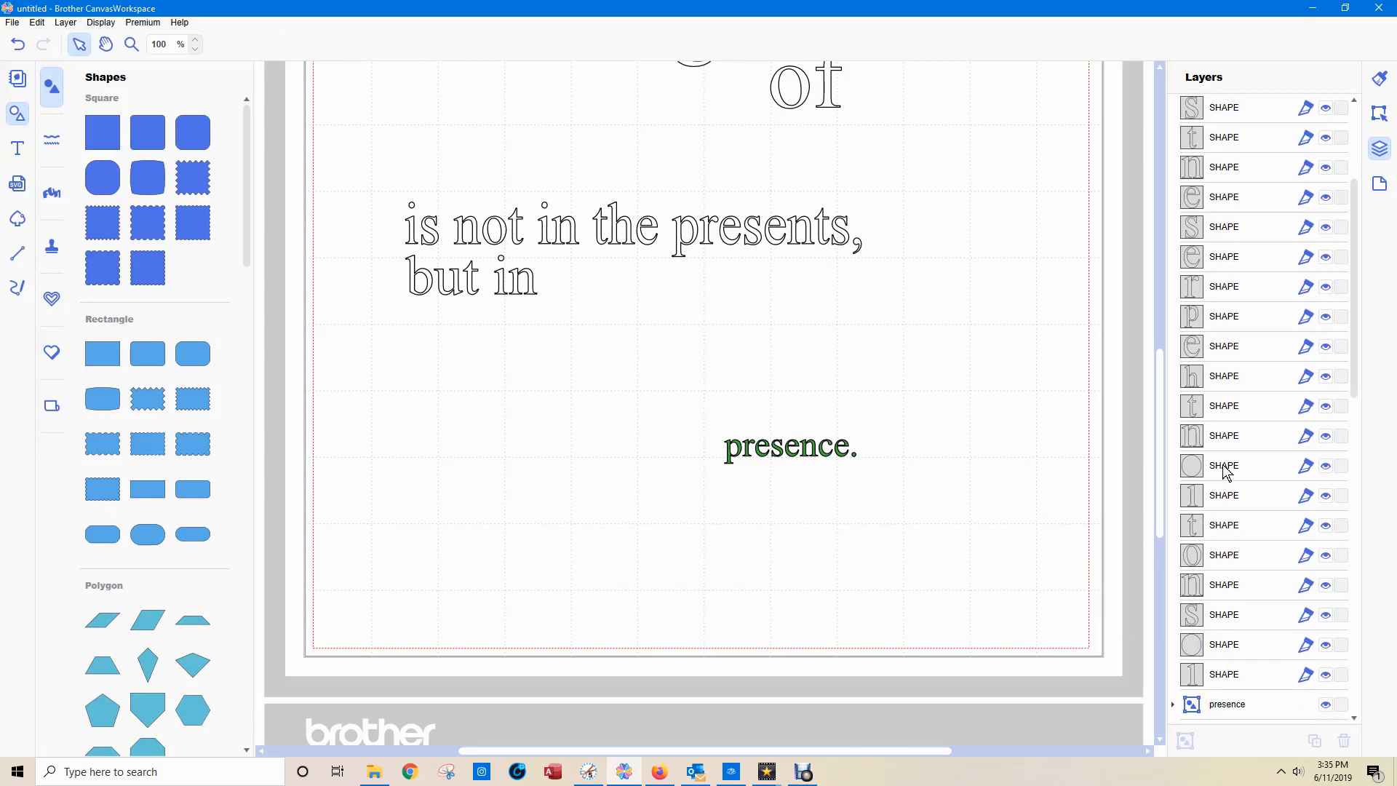
{"action": "left_click", "coordinate": [1227, 473]}
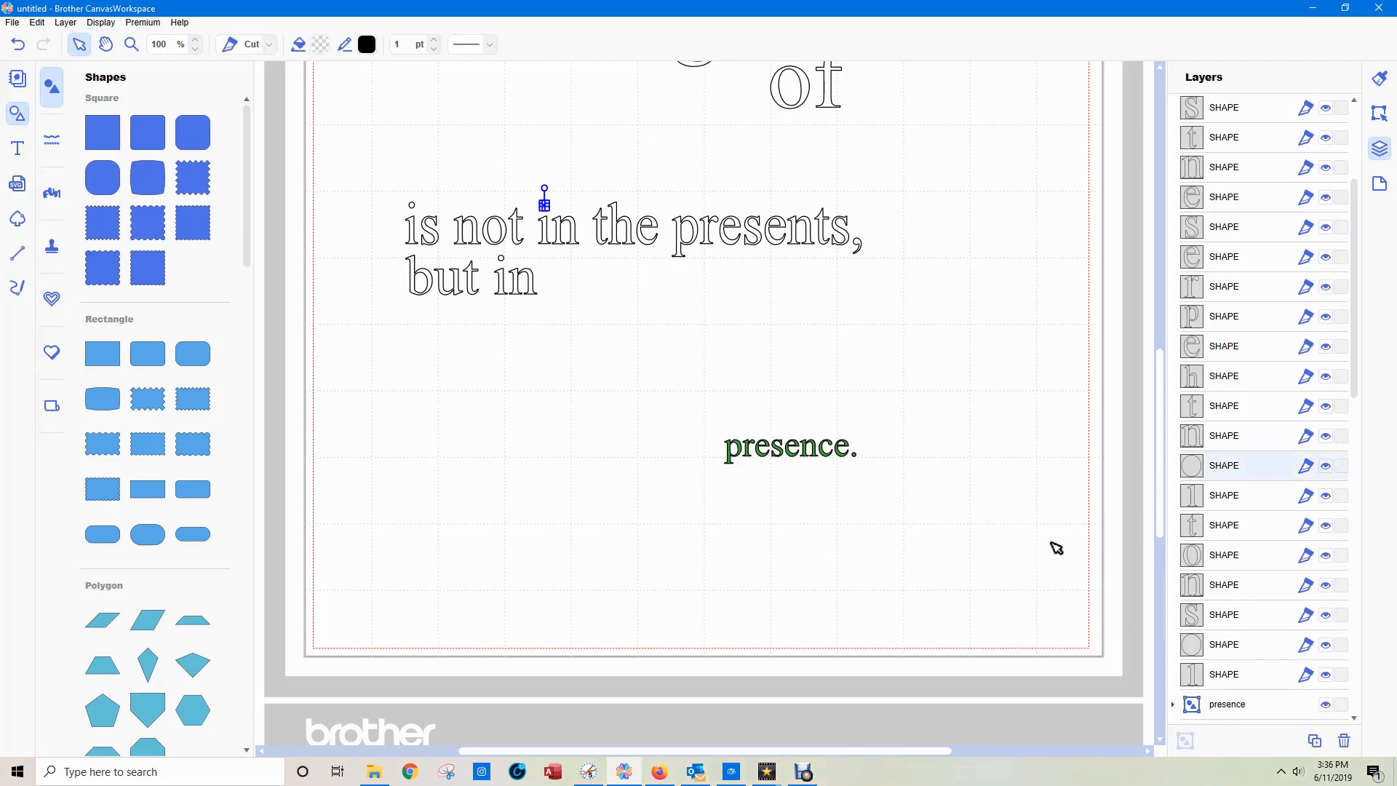
Group all the letters and the comma of "is not in the presents, but in".
{"action": "left_click", "coordinate": [379, 192]}
{"action": "left_click_drag", "start_coordinate": [379, 192], "coordinate": [908, 328]}
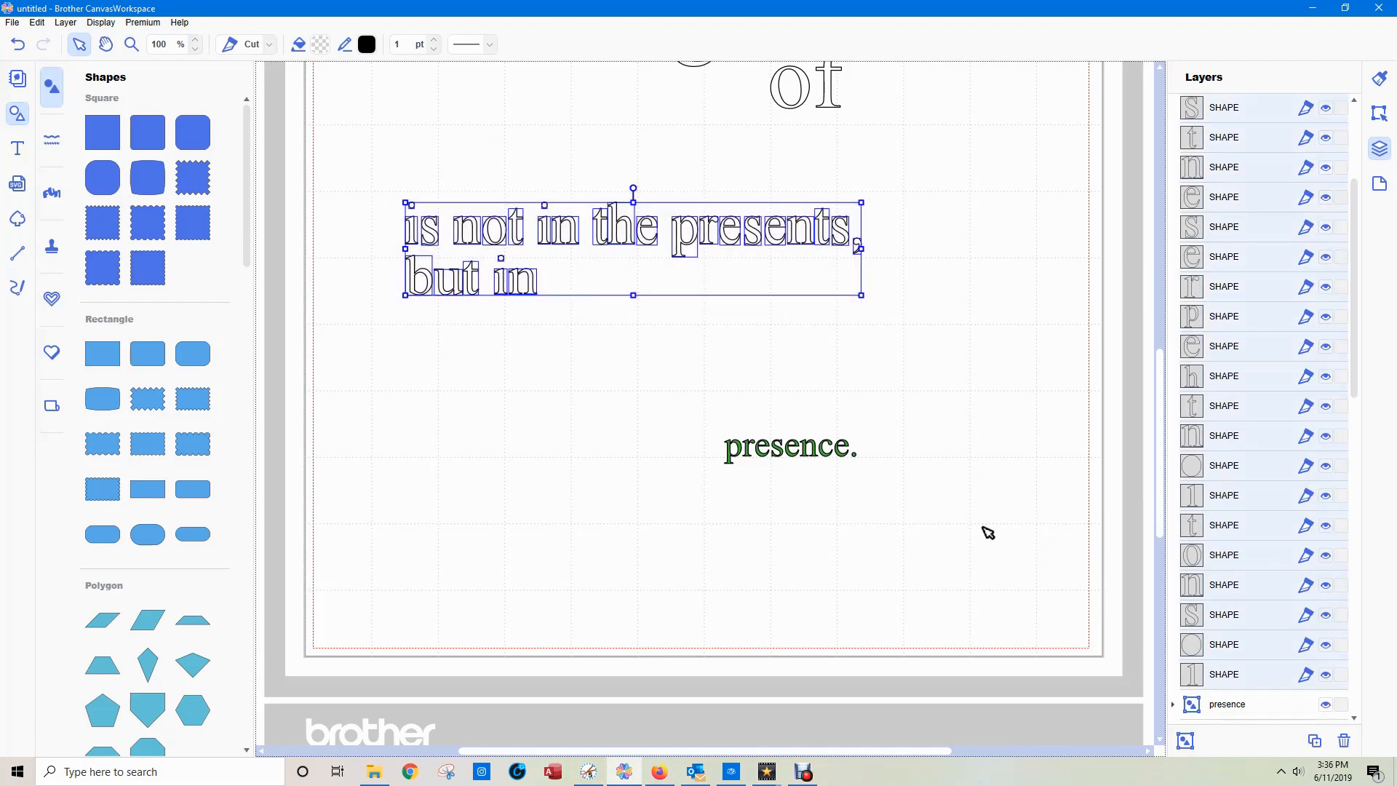
{"action": "left_click", "coordinate": [1174, 731]}
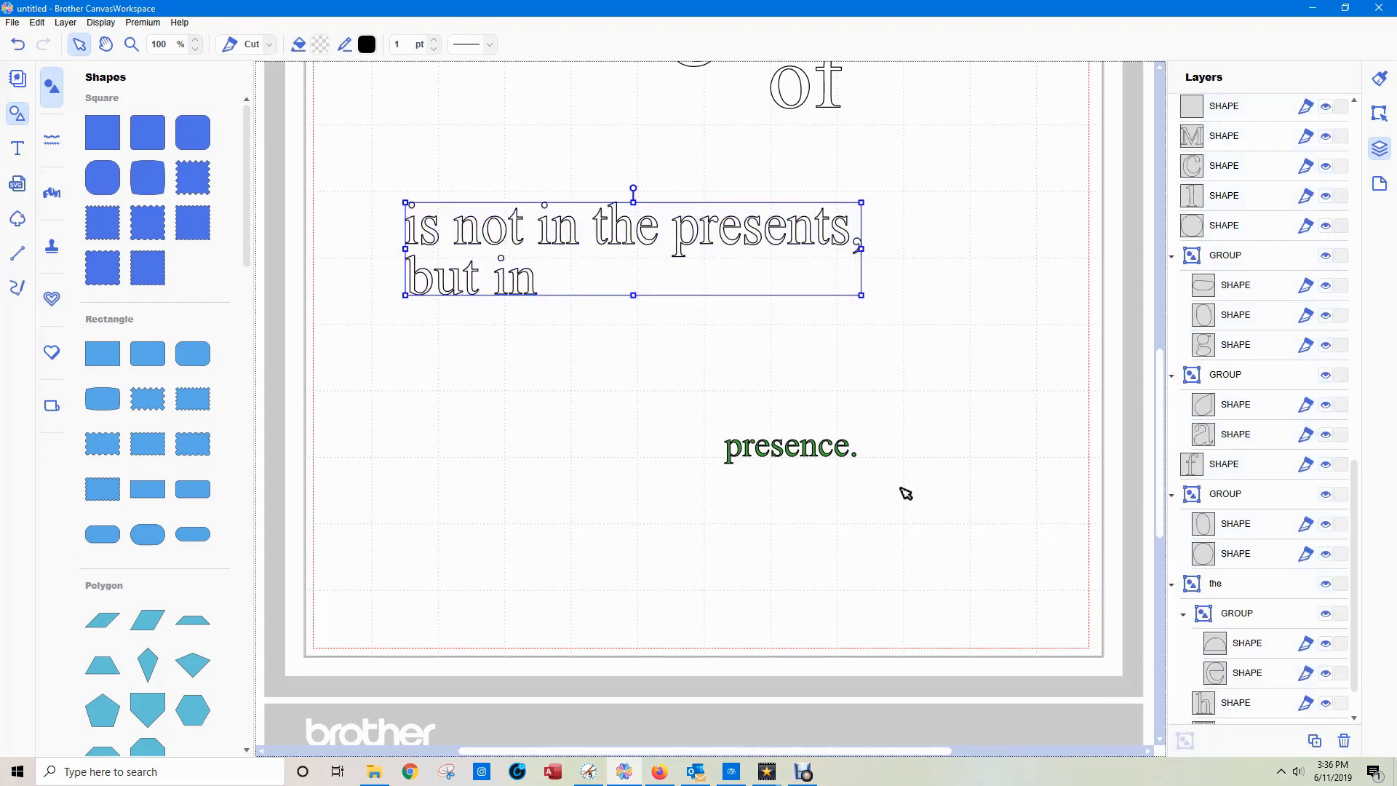
Fill the "is not in the presents, but in" group with the same green as "presence." and deselect it.
{"action": "left_click", "coordinate": [319, 47]}
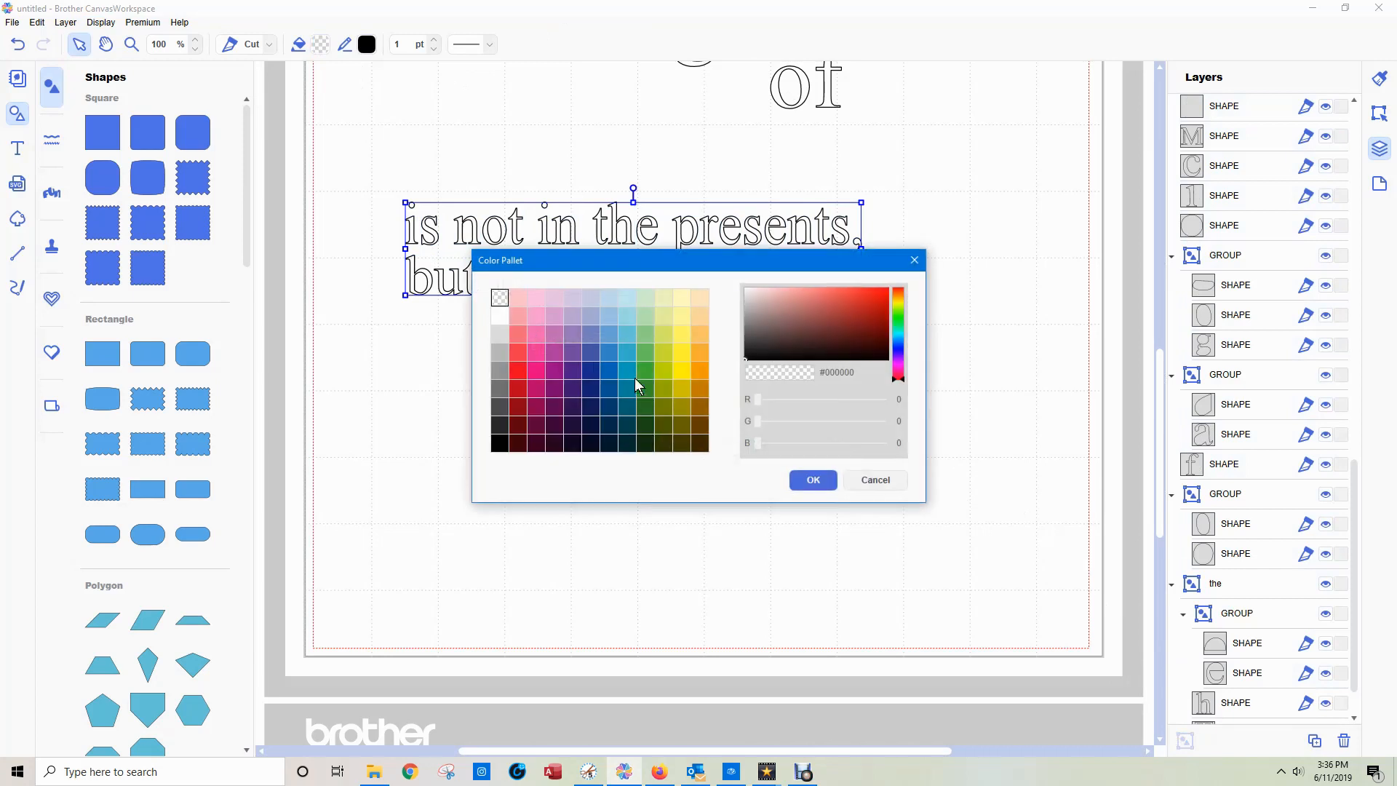
{"action": "left_click", "coordinate": [646, 371]}
{"action": "left_click", "coordinate": [823, 482]}
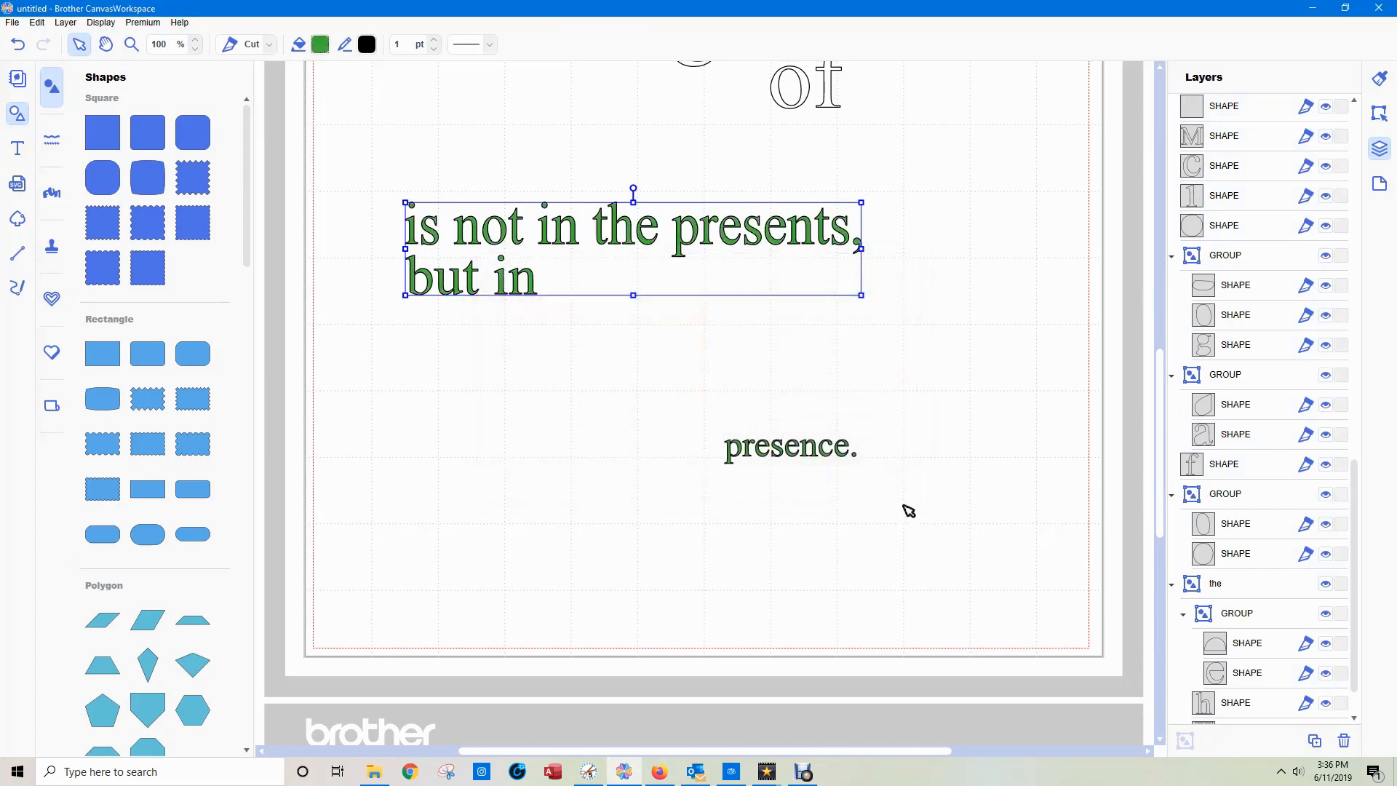
{"action": "left_click", "coordinate": [1009, 422]}
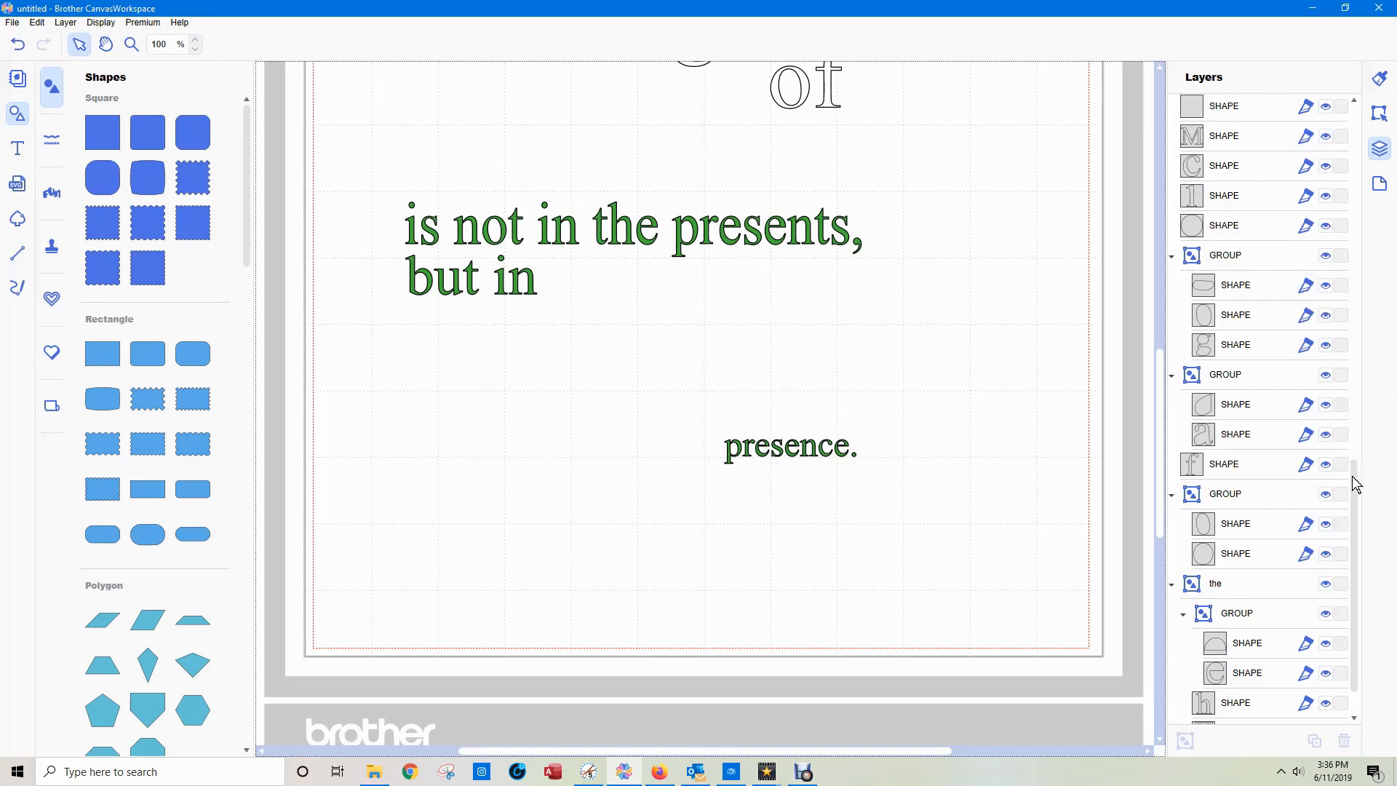
Rename the group of green "is not in the presents, but in" letters as "is not" and collapse it.
{"action": "scroll", "coordinate": [1352, 476], "scroll_direction": "up", "scroll_amount": 5}
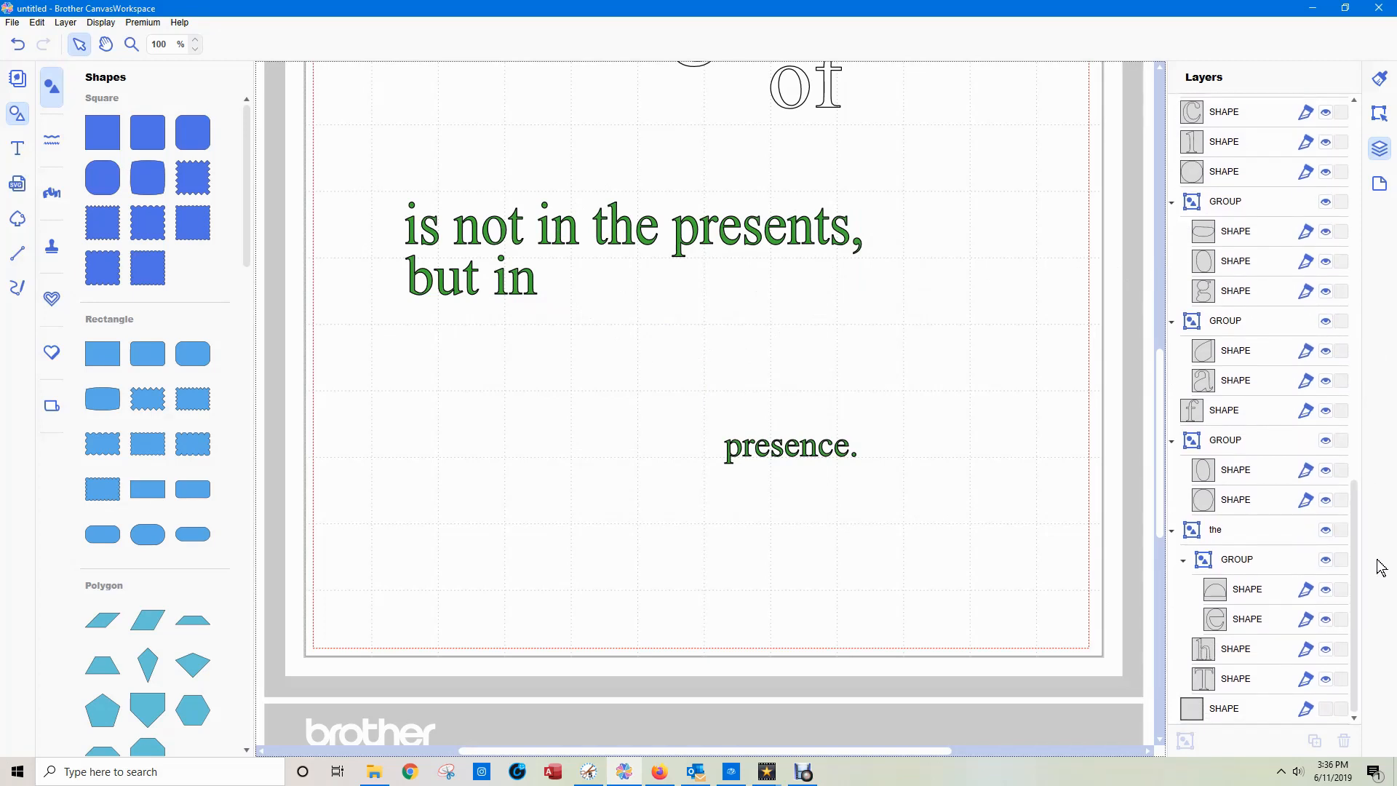
{"action": "scroll", "coordinate": [1390, 346], "scroll_direction": "up", "scroll_amount": 10}
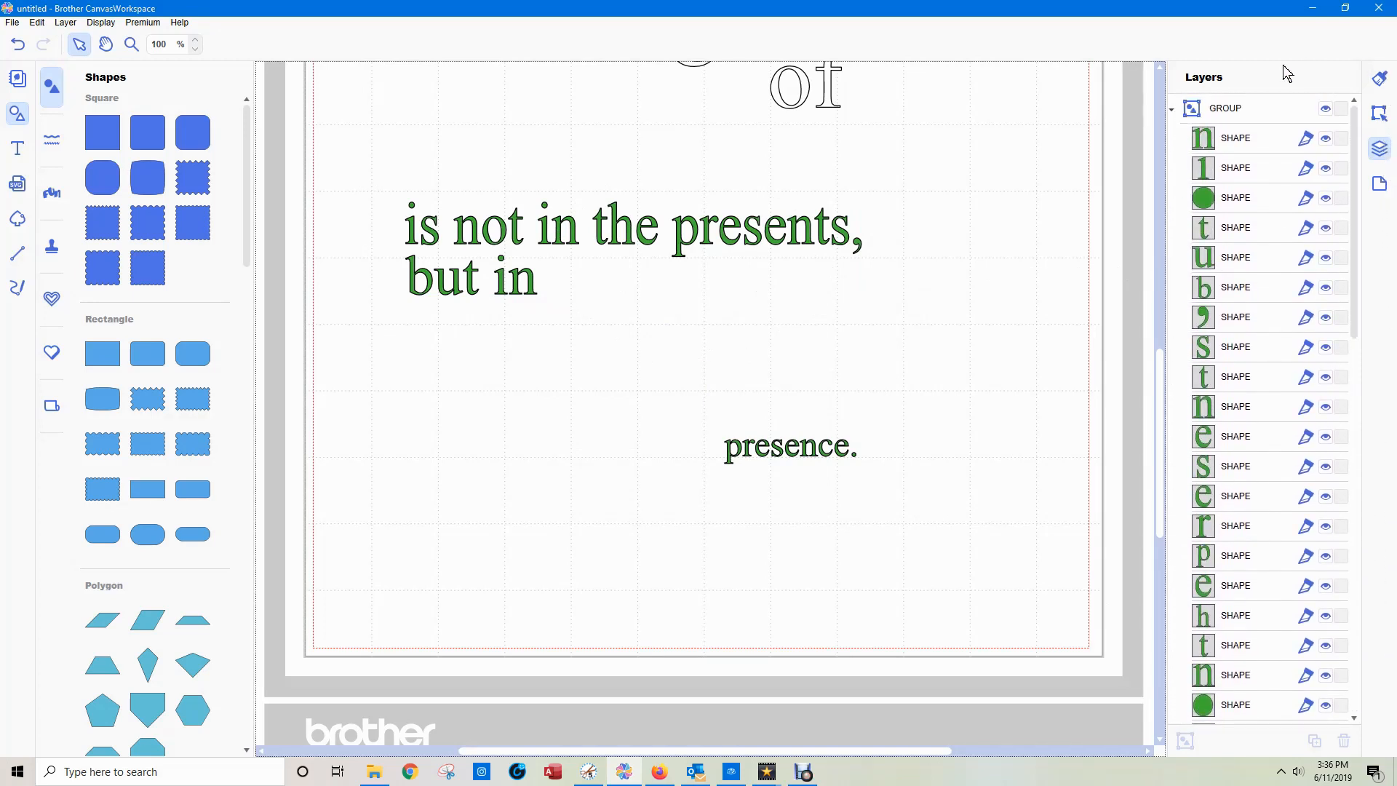
{"action": "left_click", "coordinate": [1215, 108]}
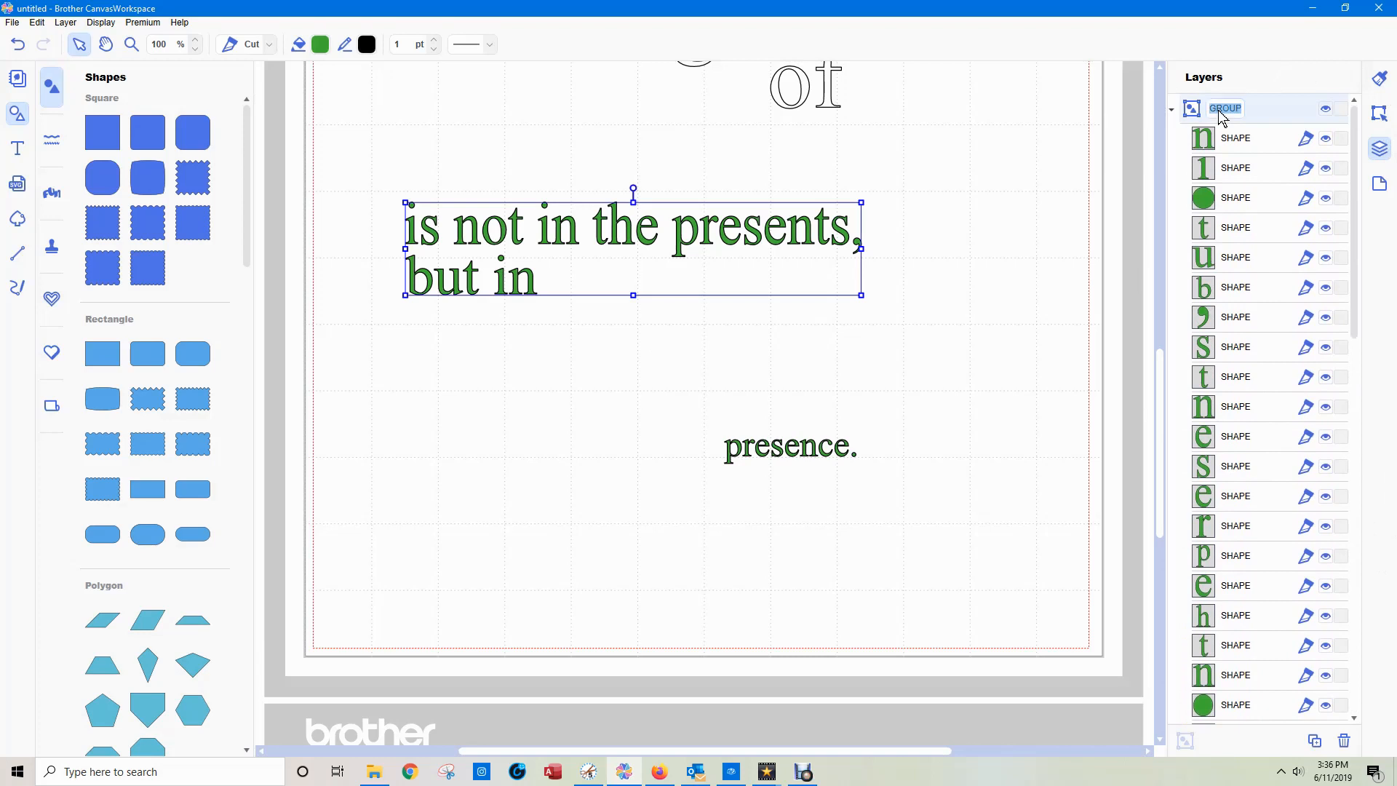
{"action": "key", "text": "BackSpace"}
{"action": "type", "text": "is not"}
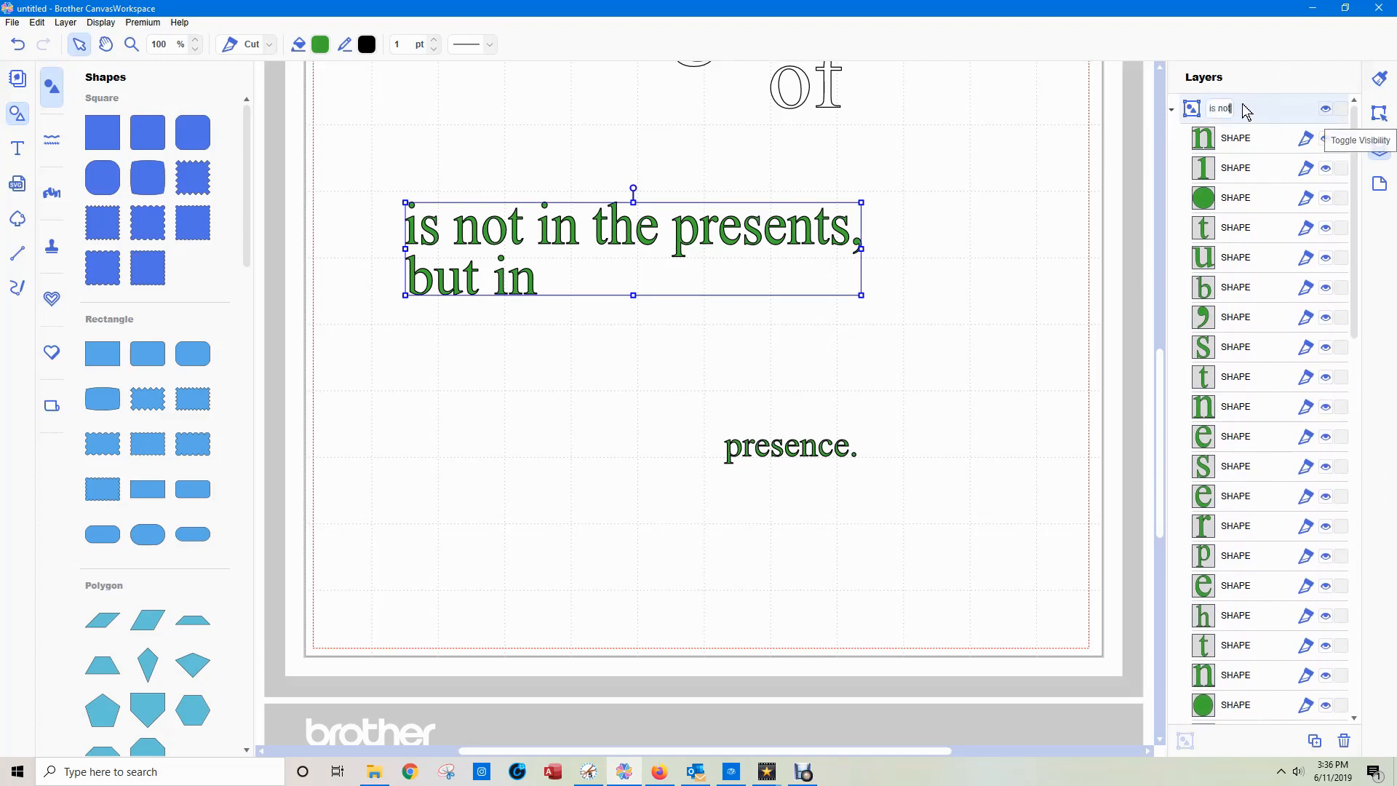
{"action": "left_click", "coordinate": [1172, 110]}
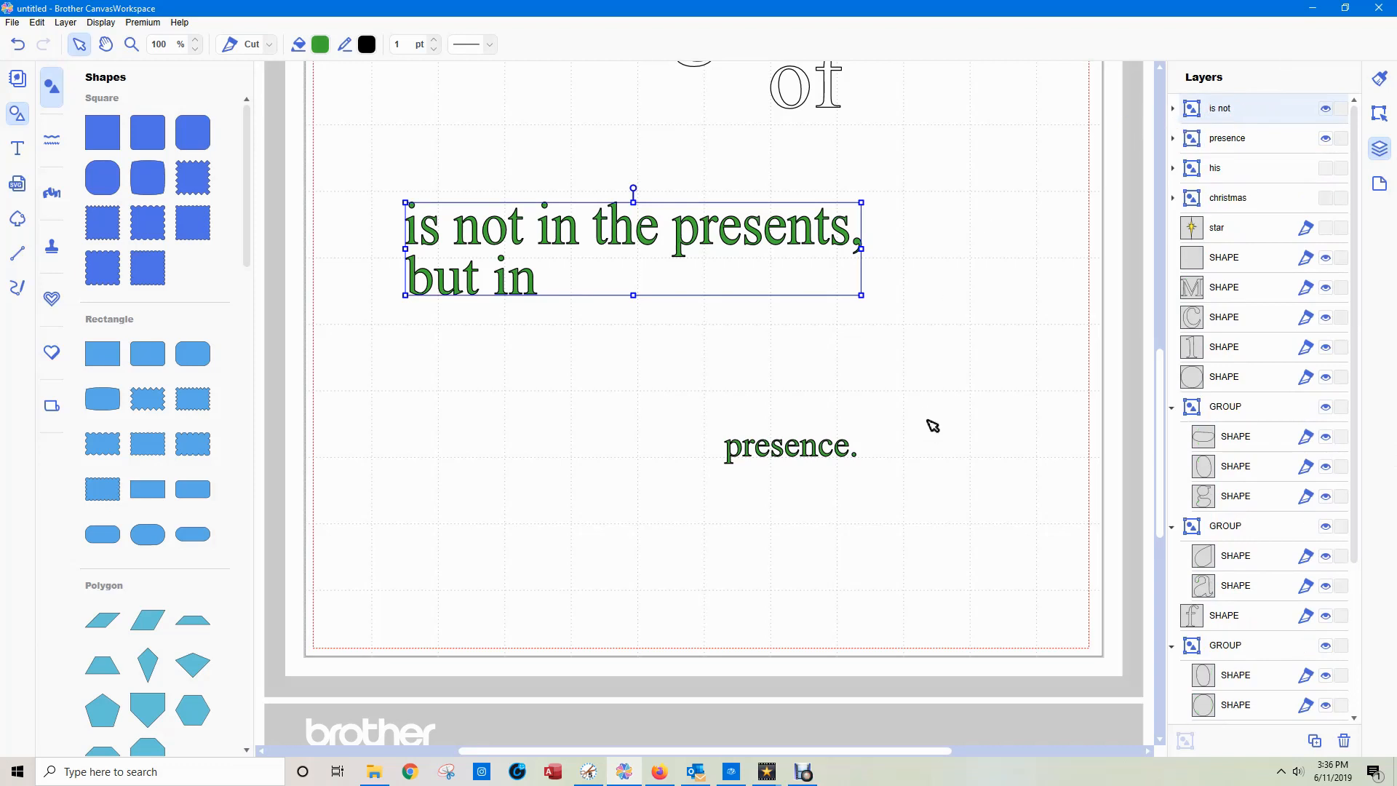
Split the overlapping outlines of all the "The Magic of" letters into separate shapes with Process Overlap and deselect them.
{"action": "scroll", "coordinate": [933, 426], "scroll_direction": "up", "scroll_amount": 3}
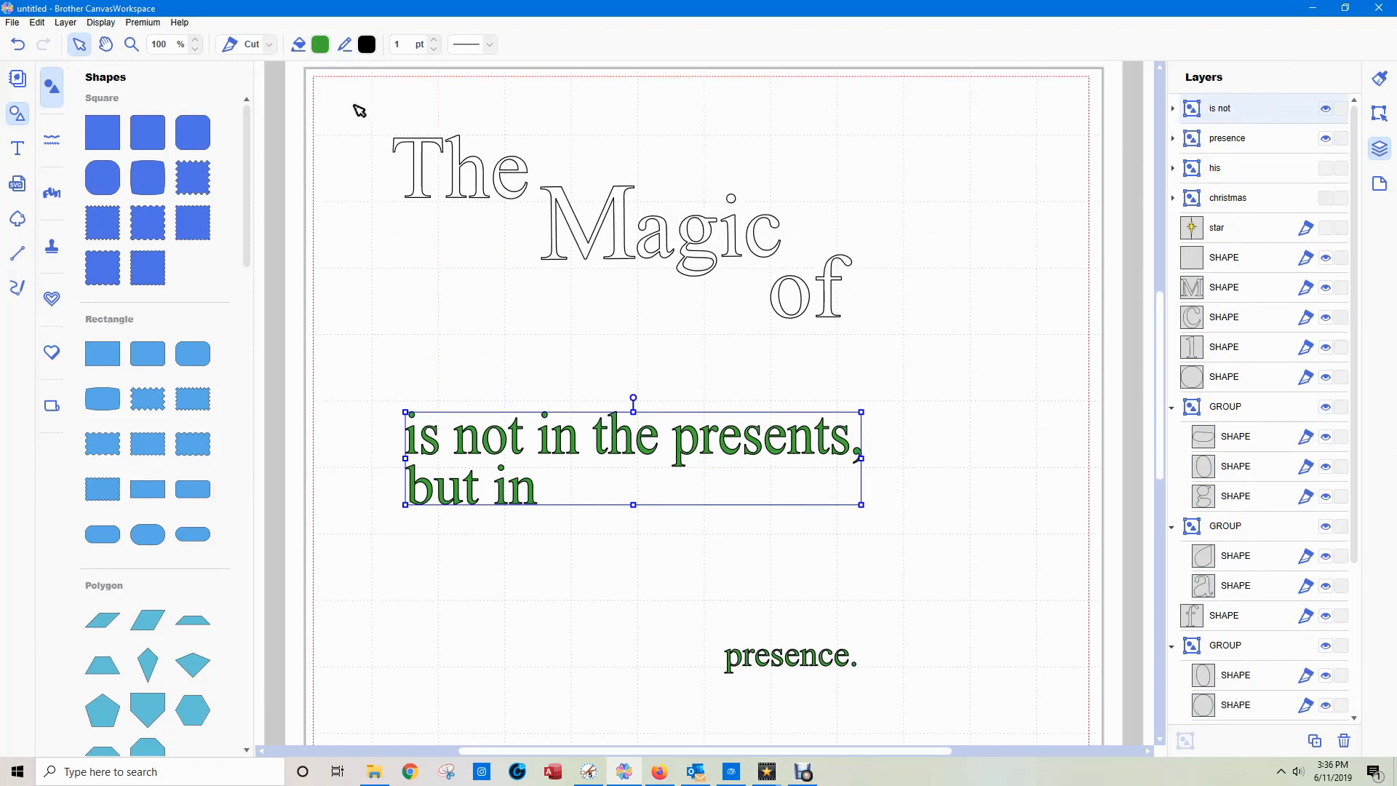
{"action": "left_click_drag", "start_coordinate": [379, 119], "coordinate": [902, 342]}
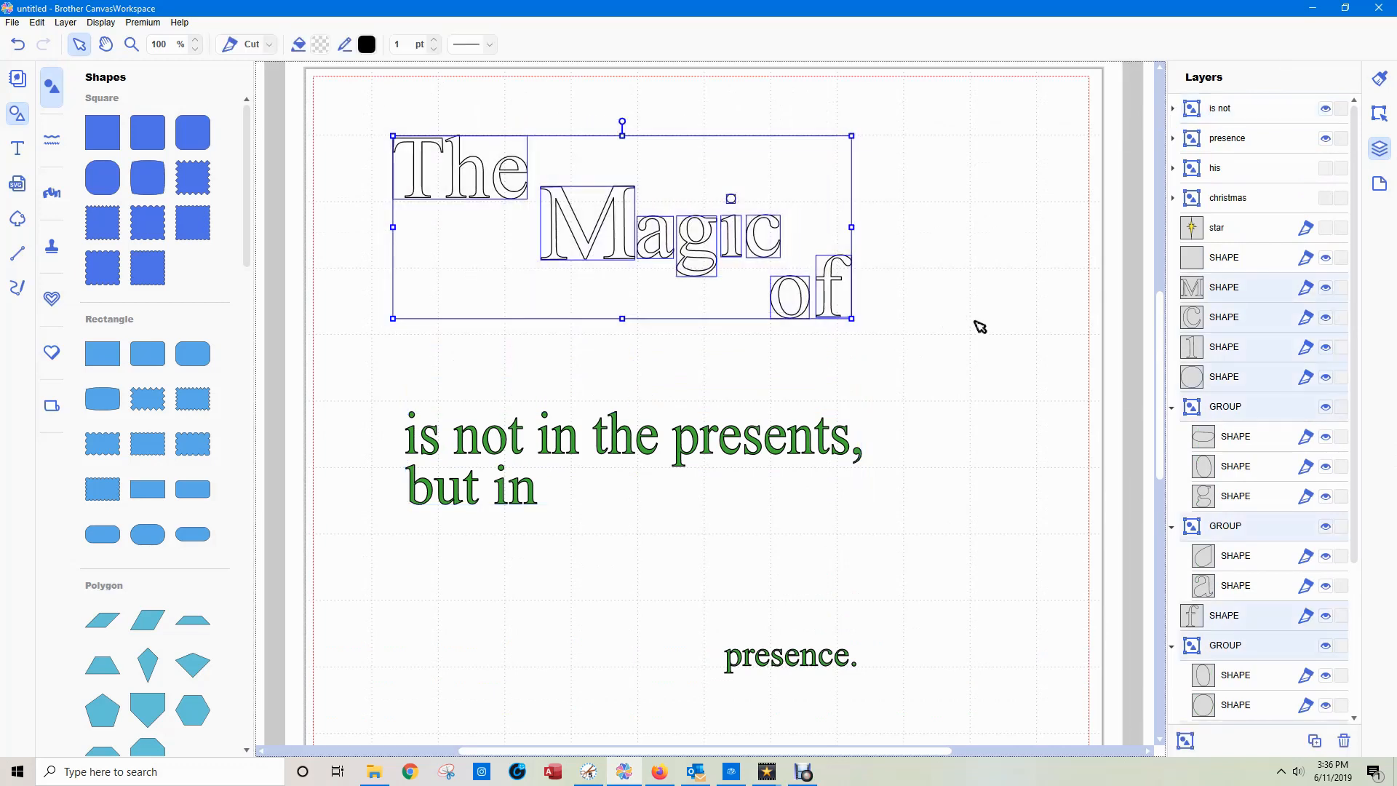
{"action": "left_click", "coordinate": [1387, 117]}
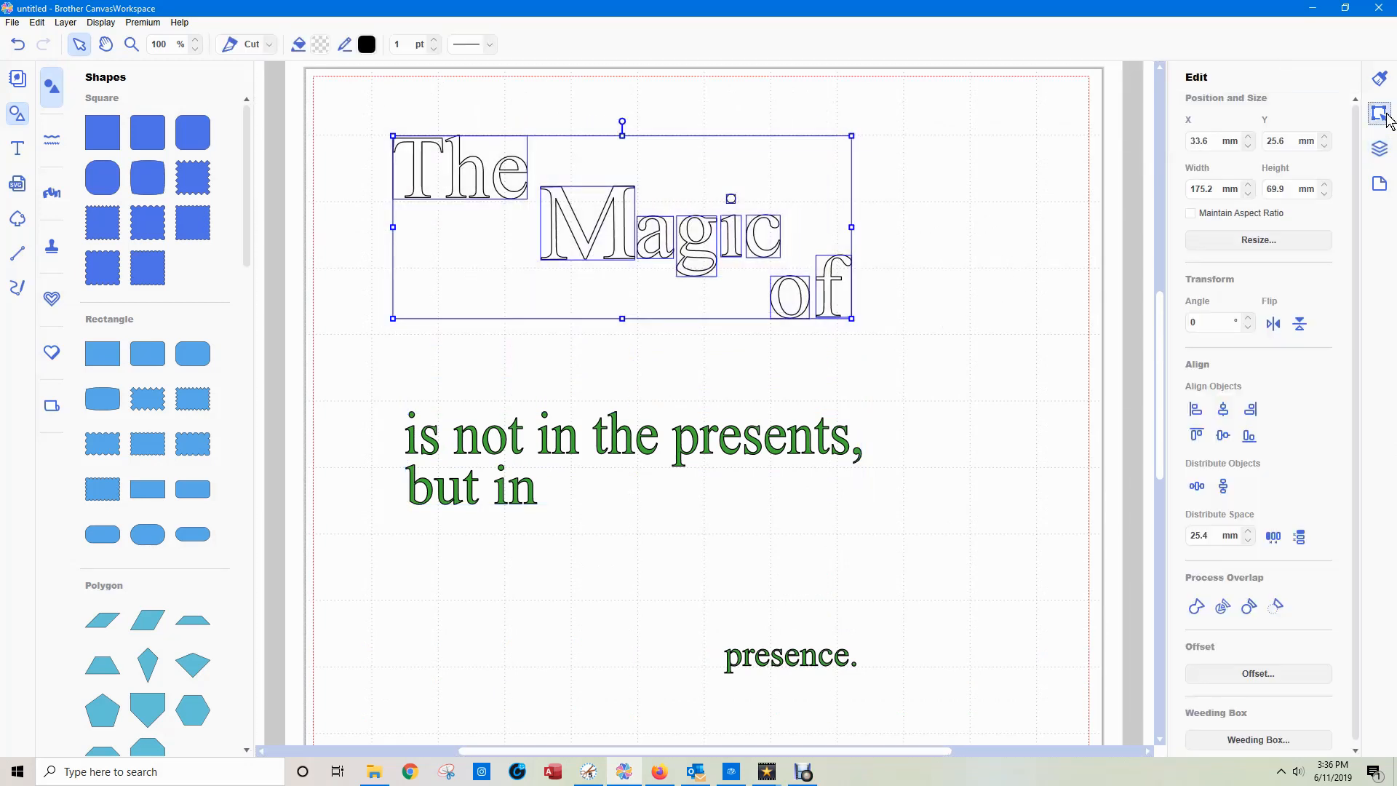
{"action": "left_click", "coordinate": [1225, 608]}
{"action": "left_click", "coordinate": [998, 301]}
Delete the separate inner shapes of the "e" in "The", the "a" and "g" in "Magic" and the "o" in "of".
{"action": "left_click", "coordinate": [513, 164]}
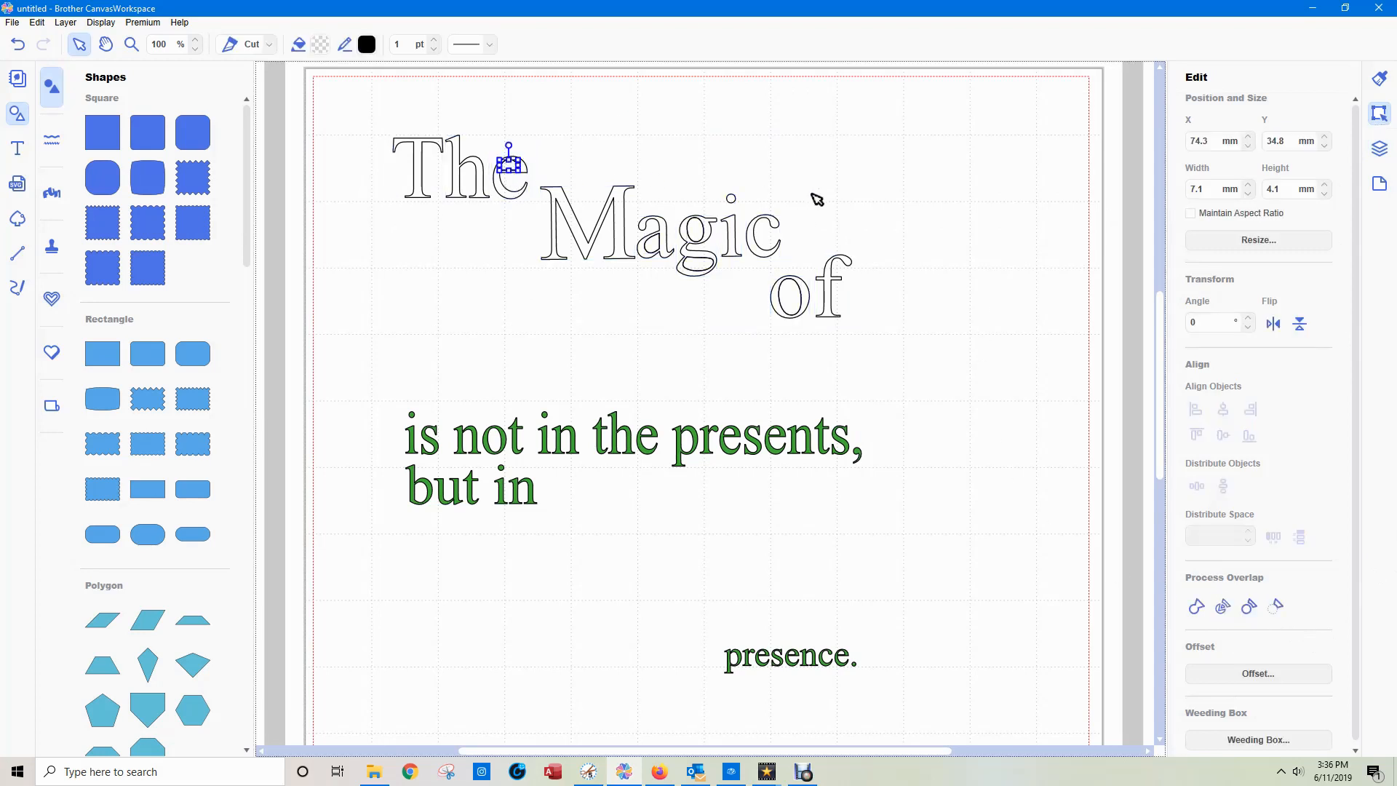
{"action": "left_click", "coordinate": [646, 259]}
{"action": "left_click", "coordinate": [651, 246]}
{"action": "left_click", "coordinate": [696, 231]}
{"action": "key", "text": "Delete"}
{"action": "left_click", "coordinate": [697, 265]}
{"action": "key", "text": "Delete"}
{"action": "left_click", "coordinate": [791, 296]}
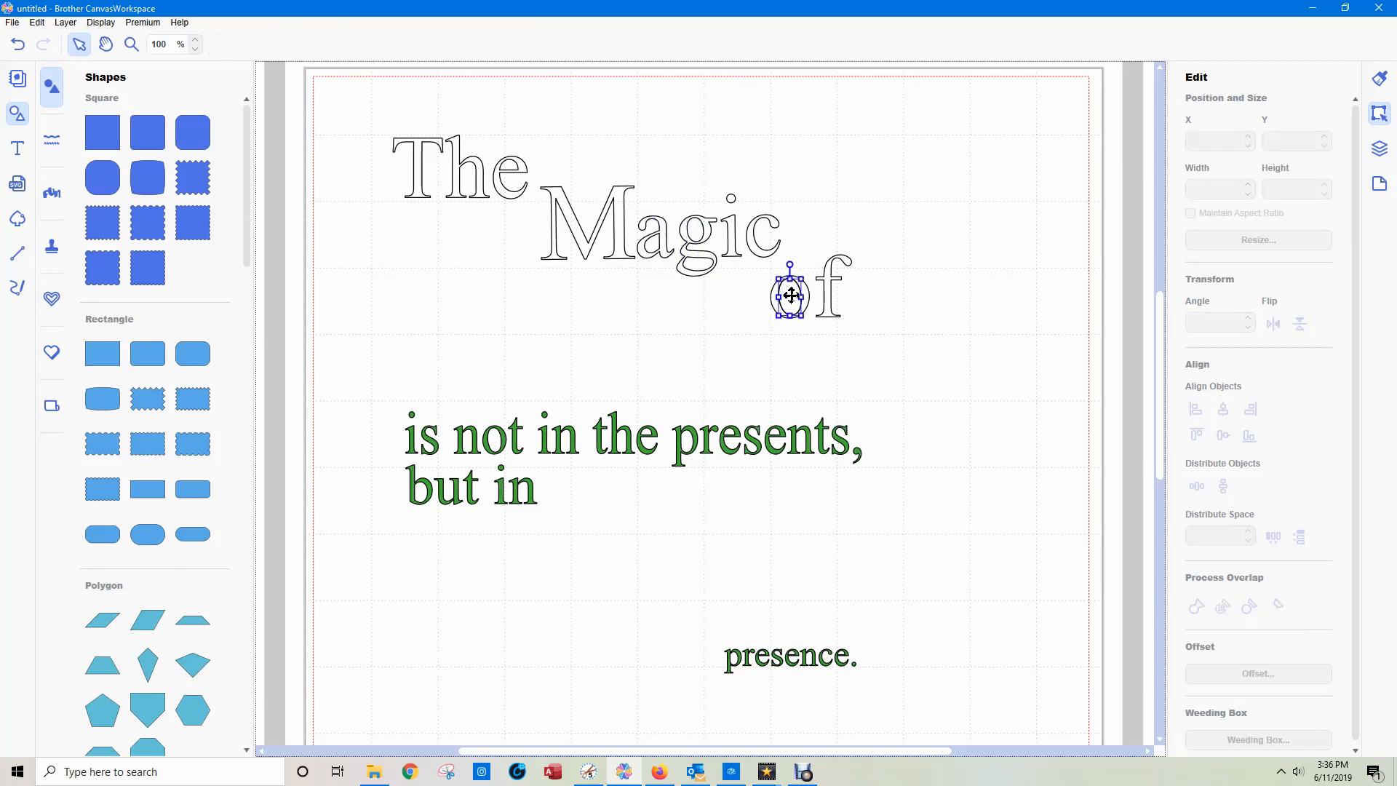
{"action": "left_click", "coordinate": [958, 310]}
Group all the letters of "The Magic of" and rename the group as "Magic".
{"action": "left_click_drag", "start_coordinate": [364, 118], "coordinate": [913, 355]}
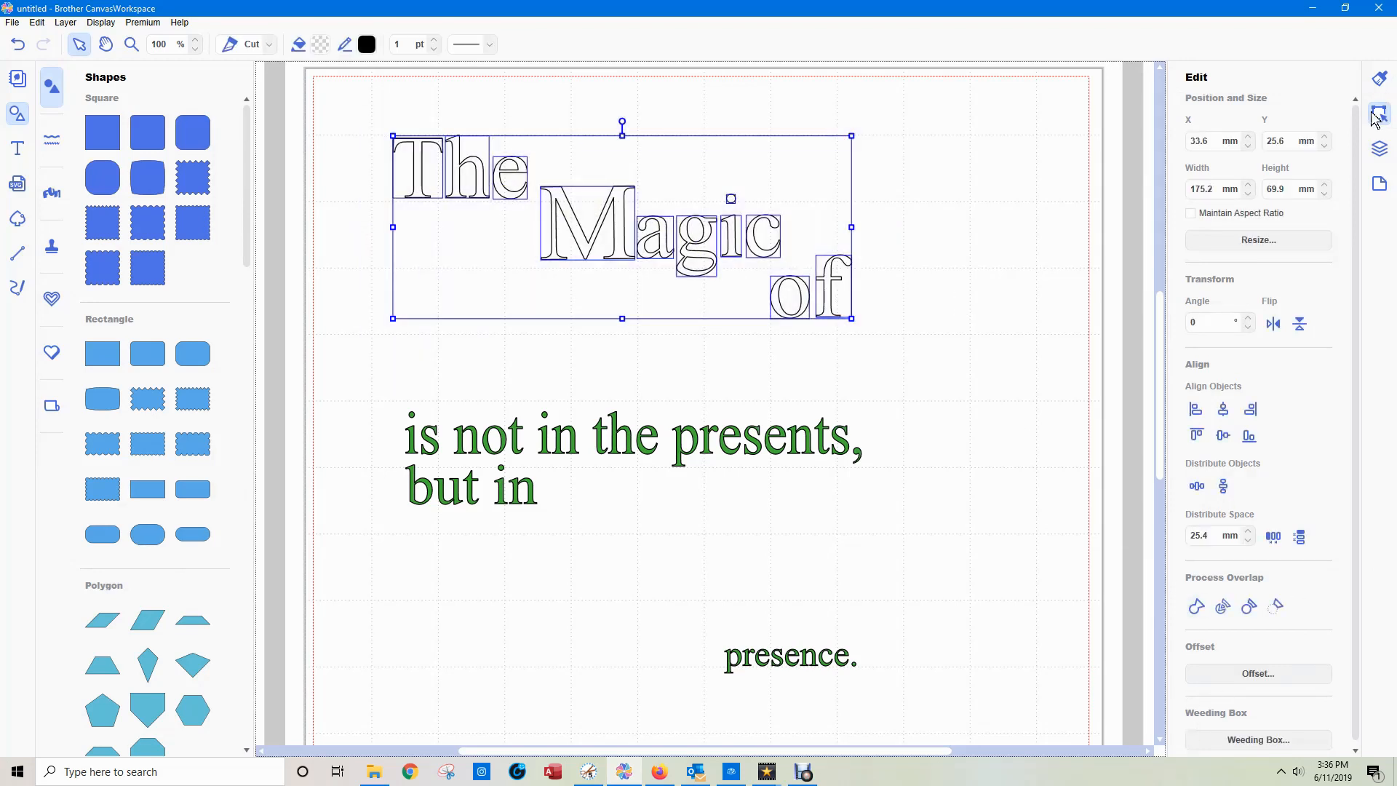
{"action": "left_click", "coordinate": [1379, 148]}
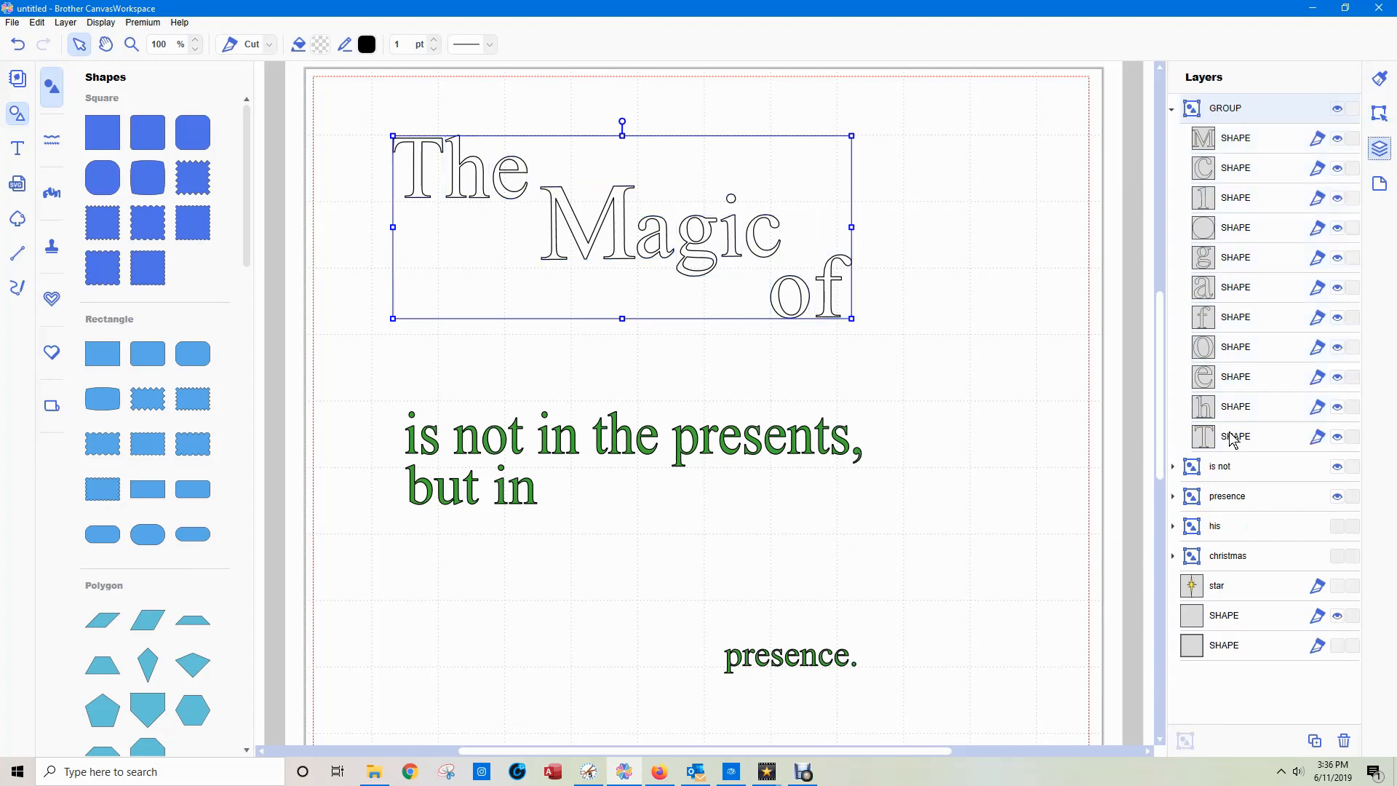
{"action": "double_click", "coordinate": [1225, 110]}
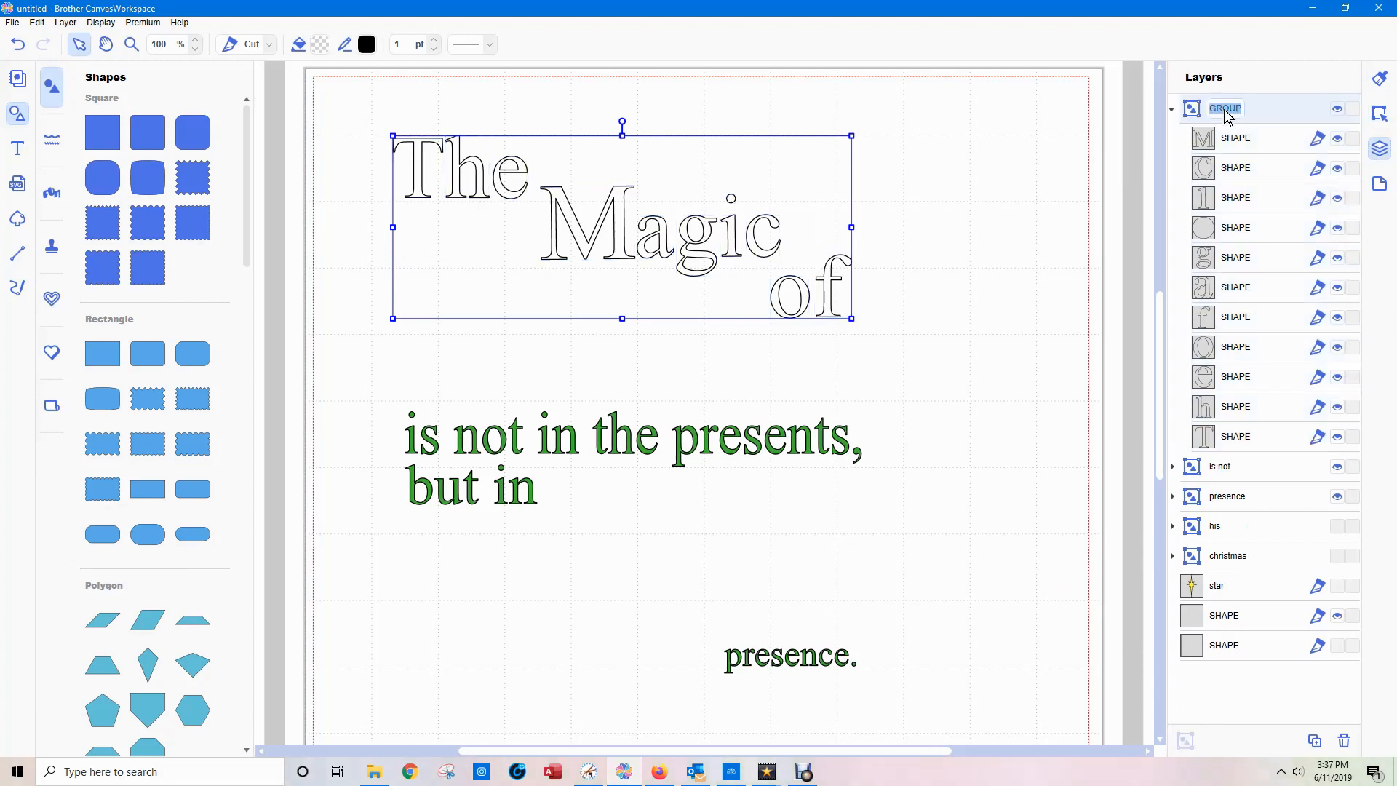
{"action": "type", "text": "Ma"}
{"action": "key", "text": "Return"}
Fill the "Magic" group with the same green as the other plain text, deselect it and collapse its layer.
{"action": "left_click", "coordinate": [321, 45]}
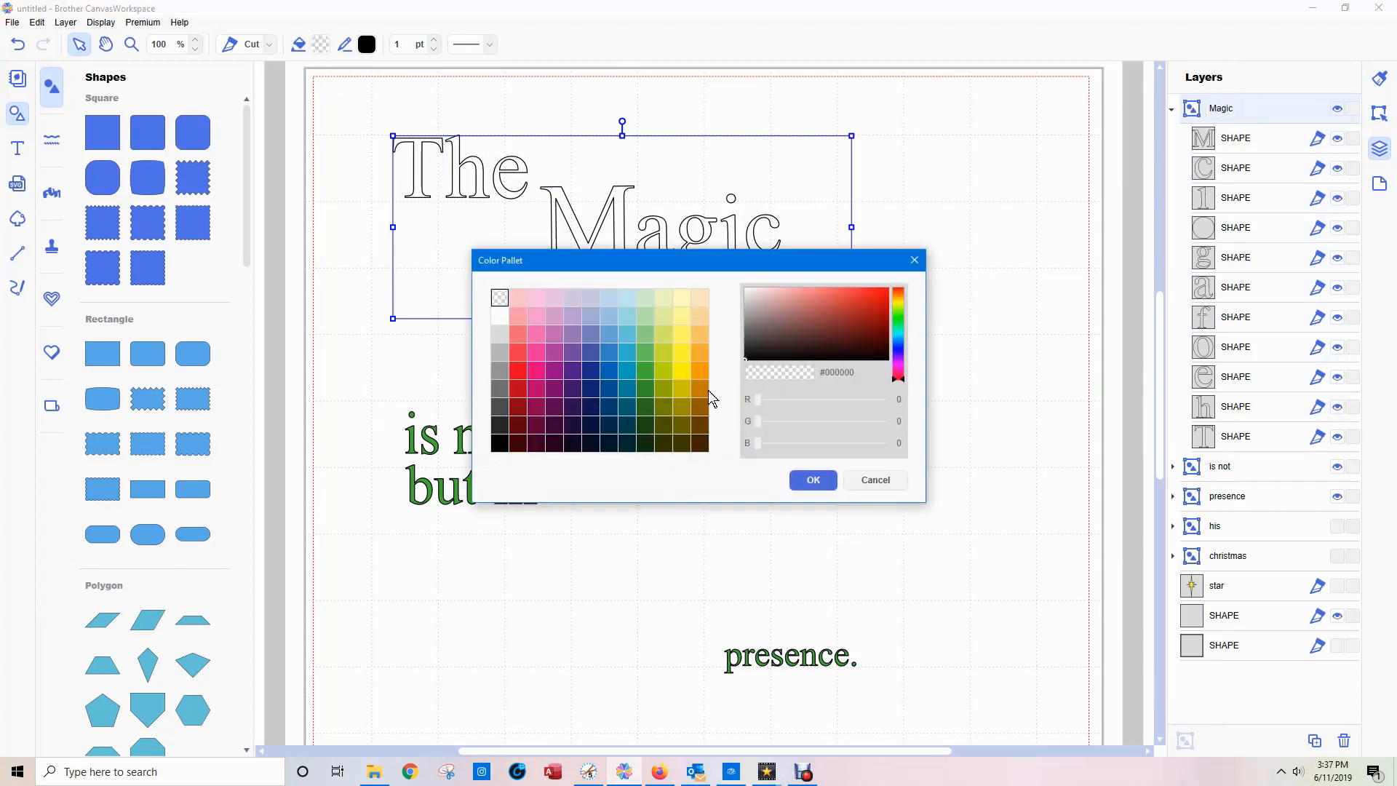
{"action": "left_click", "coordinate": [646, 371]}
{"action": "left_click", "coordinate": [823, 485]}
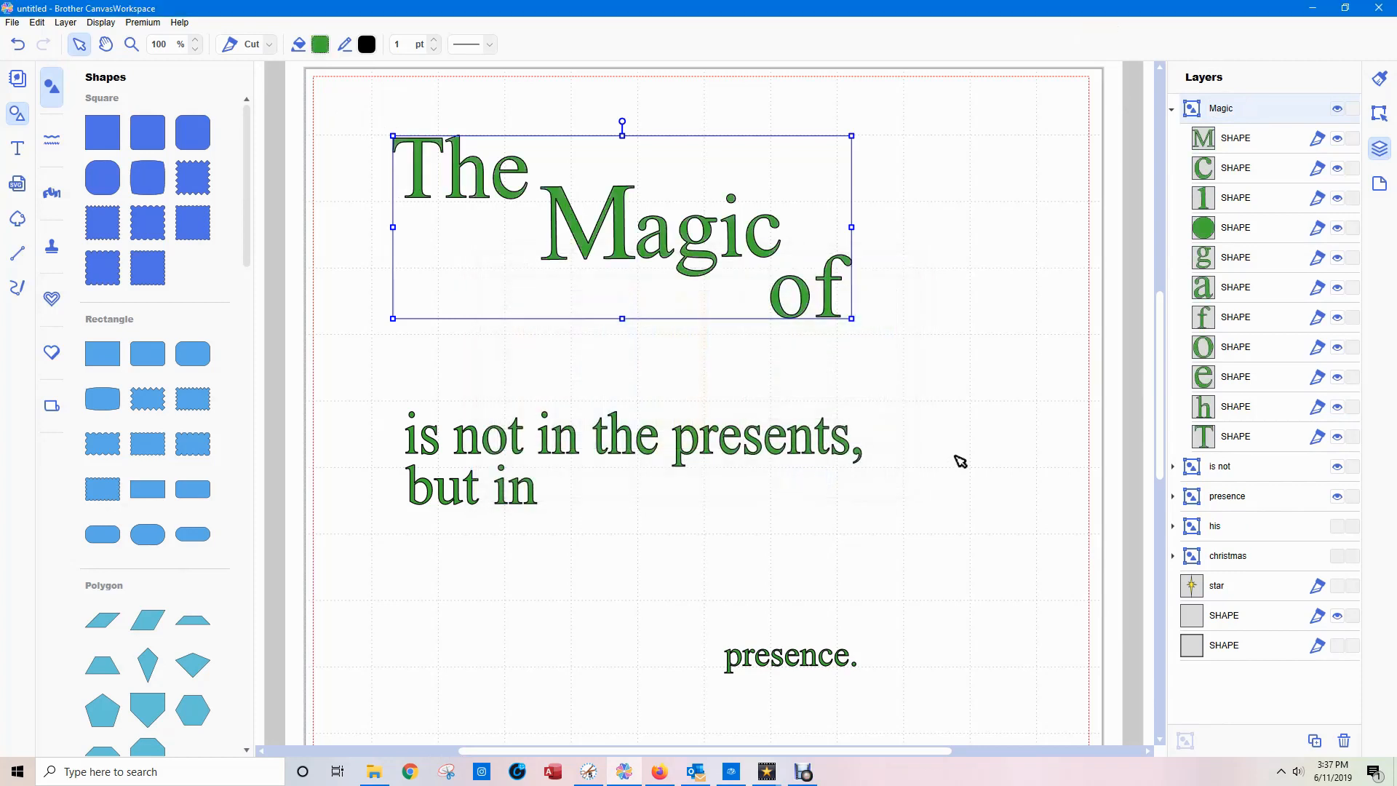
{"action": "left_click", "coordinate": [1082, 451]}
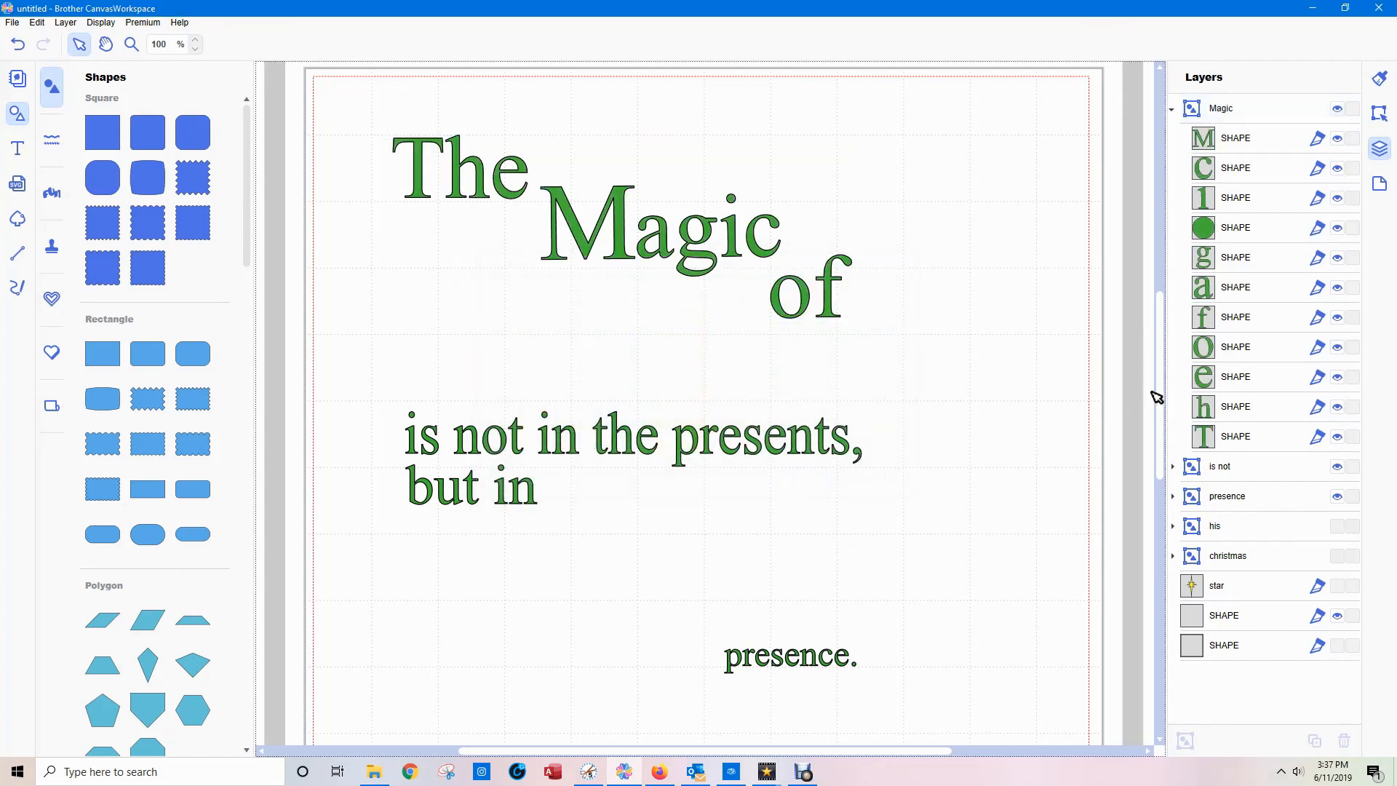
{"action": "left_click", "coordinate": [1172, 109]}
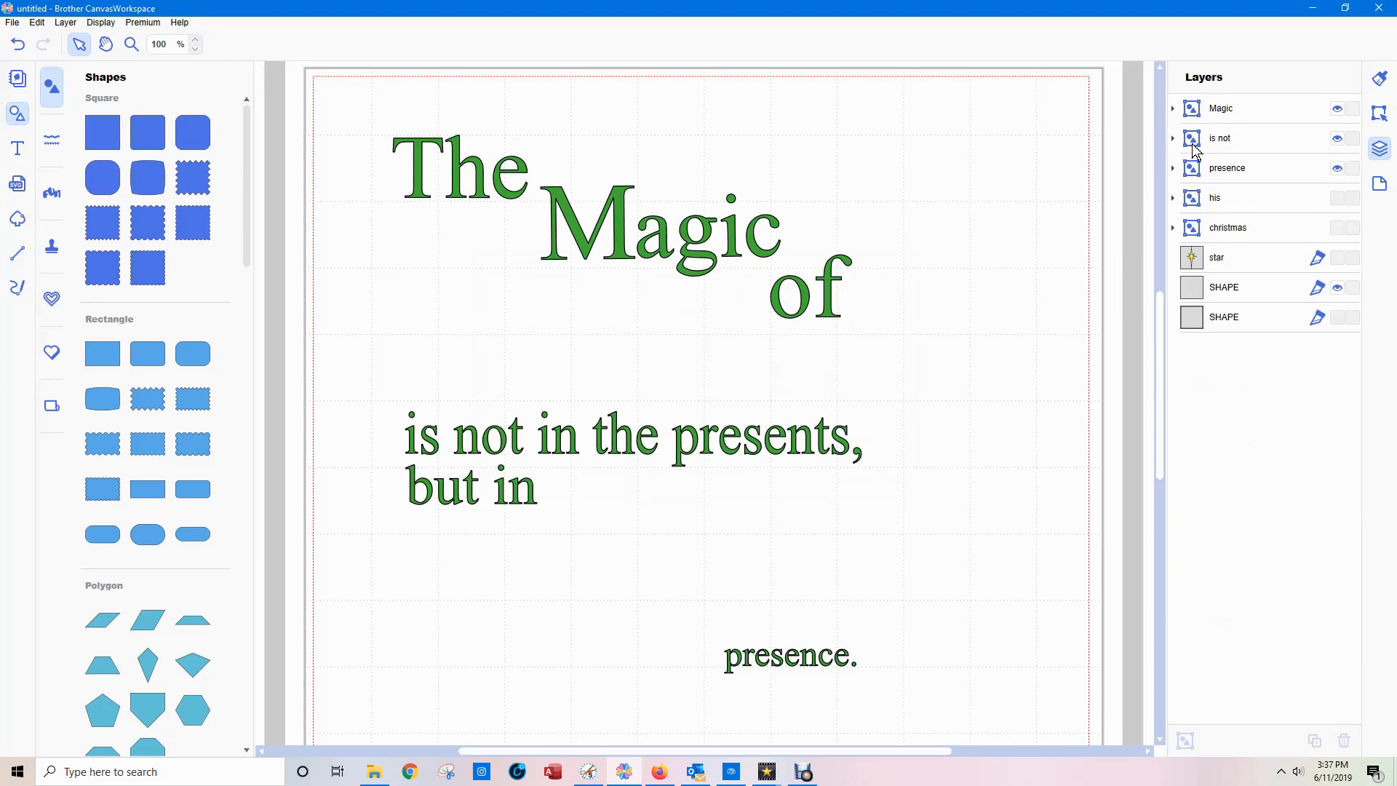
Combine the "Magic", "is not" and "presence" groups into one group named "main colour" and collapse it.
{"action": "left_click", "coordinate": [1228, 113]}
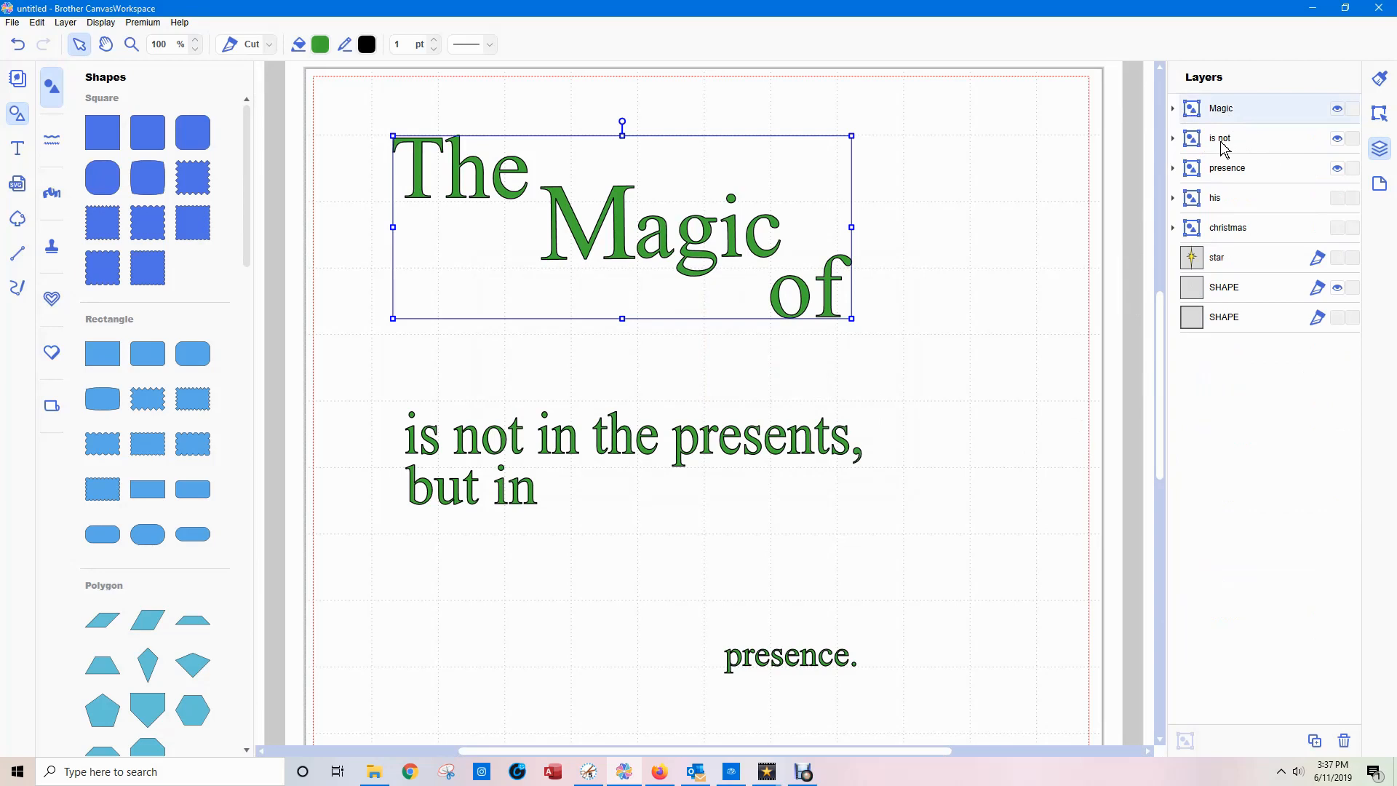
{"action": "left_click", "coordinate": [1225, 140], "text": "ctrl"}
{"action": "left_click", "coordinate": [1232, 170], "text": "ctrl"}
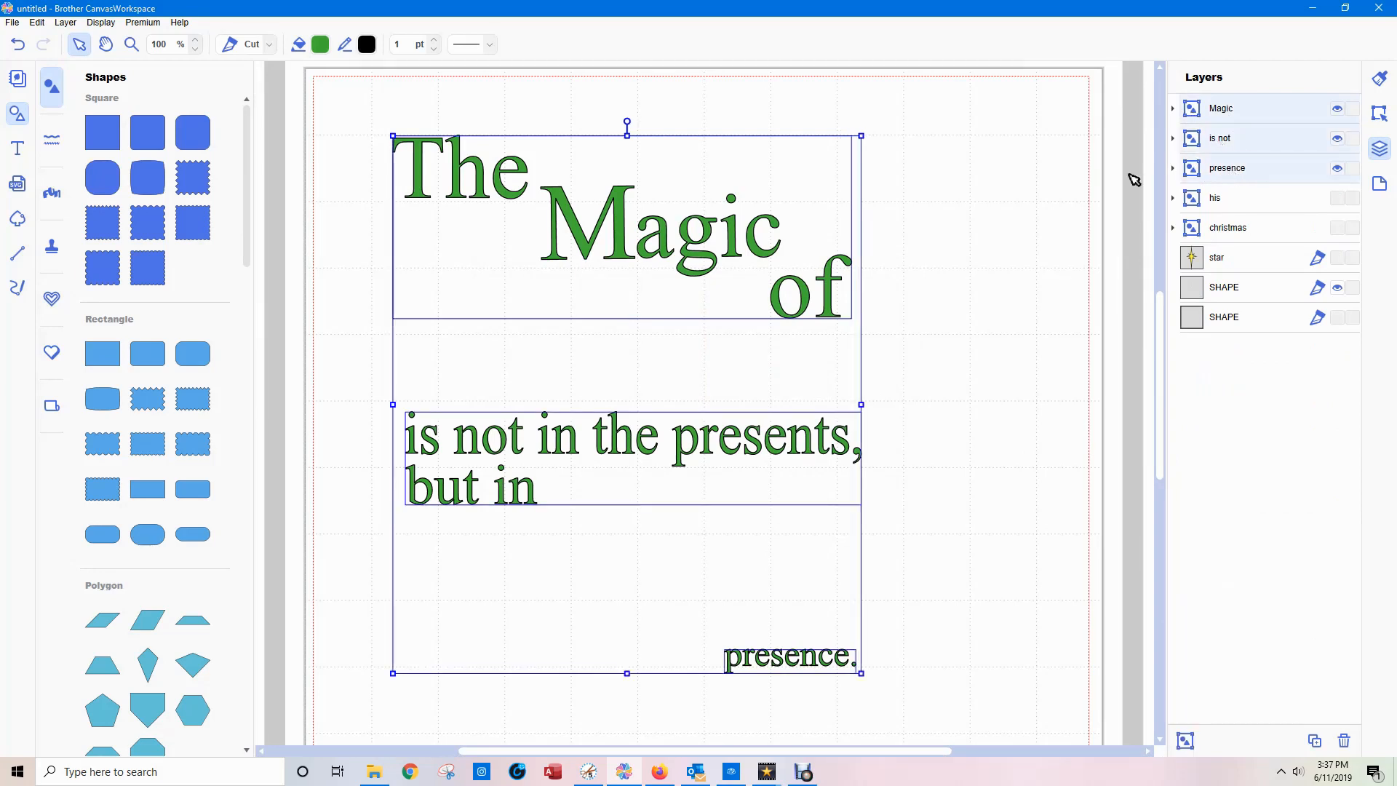
{"action": "left_click", "coordinate": [1186, 741]}
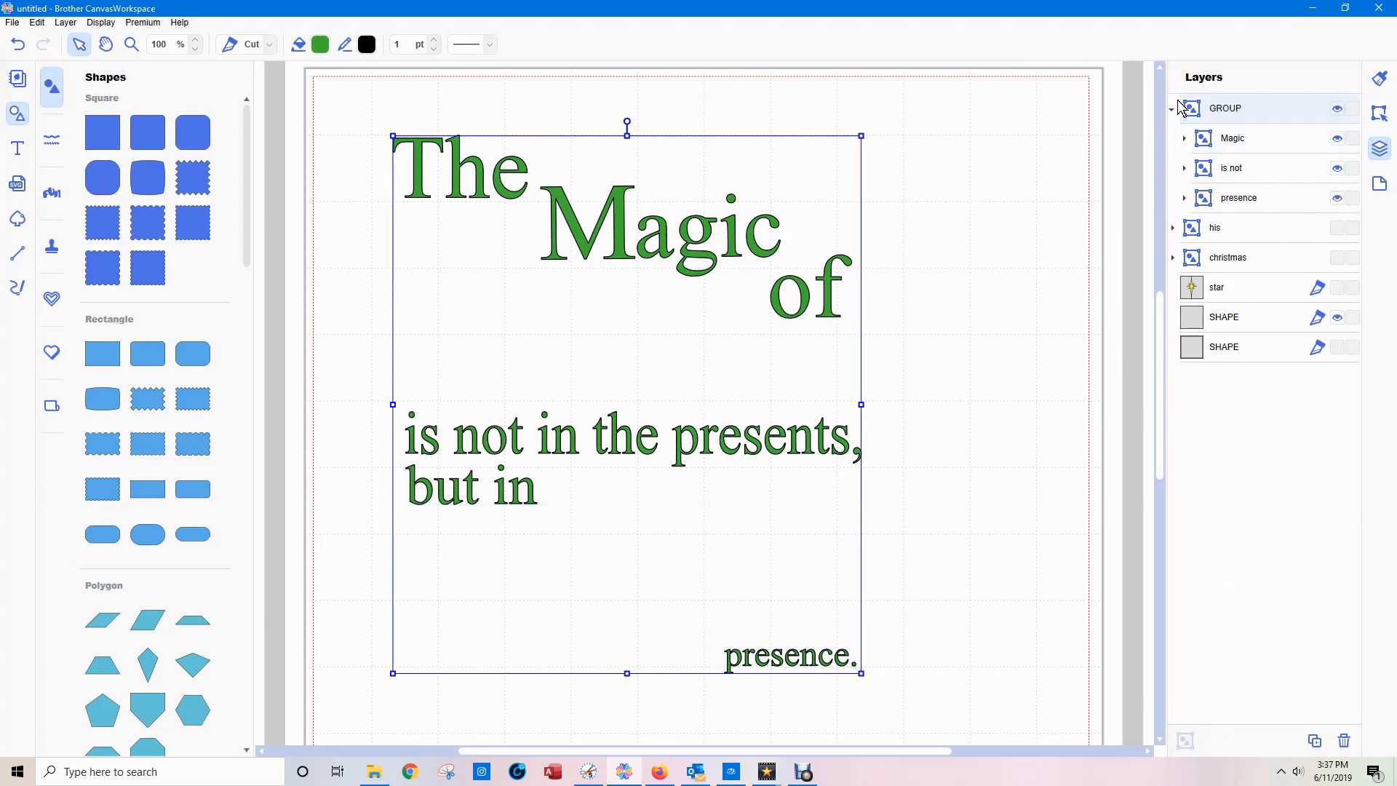
{"action": "double_click", "coordinate": [1220, 109]}
{"action": "type", "text": "main colour"}
{"action": "left_click", "coordinate": [1173, 109]}
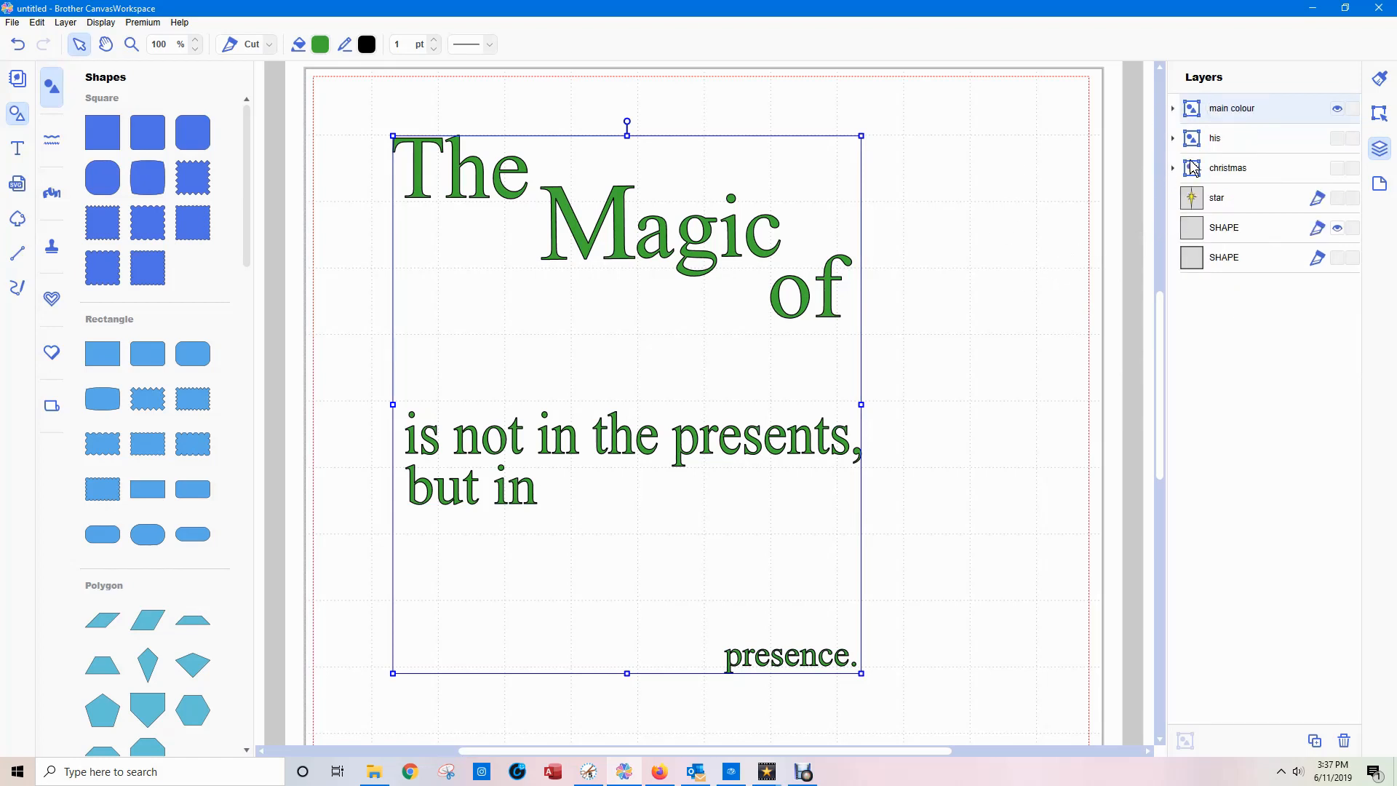
Make the hidden "his" and "christmas" groups visible.
{"action": "left_click", "coordinate": [1213, 144]}
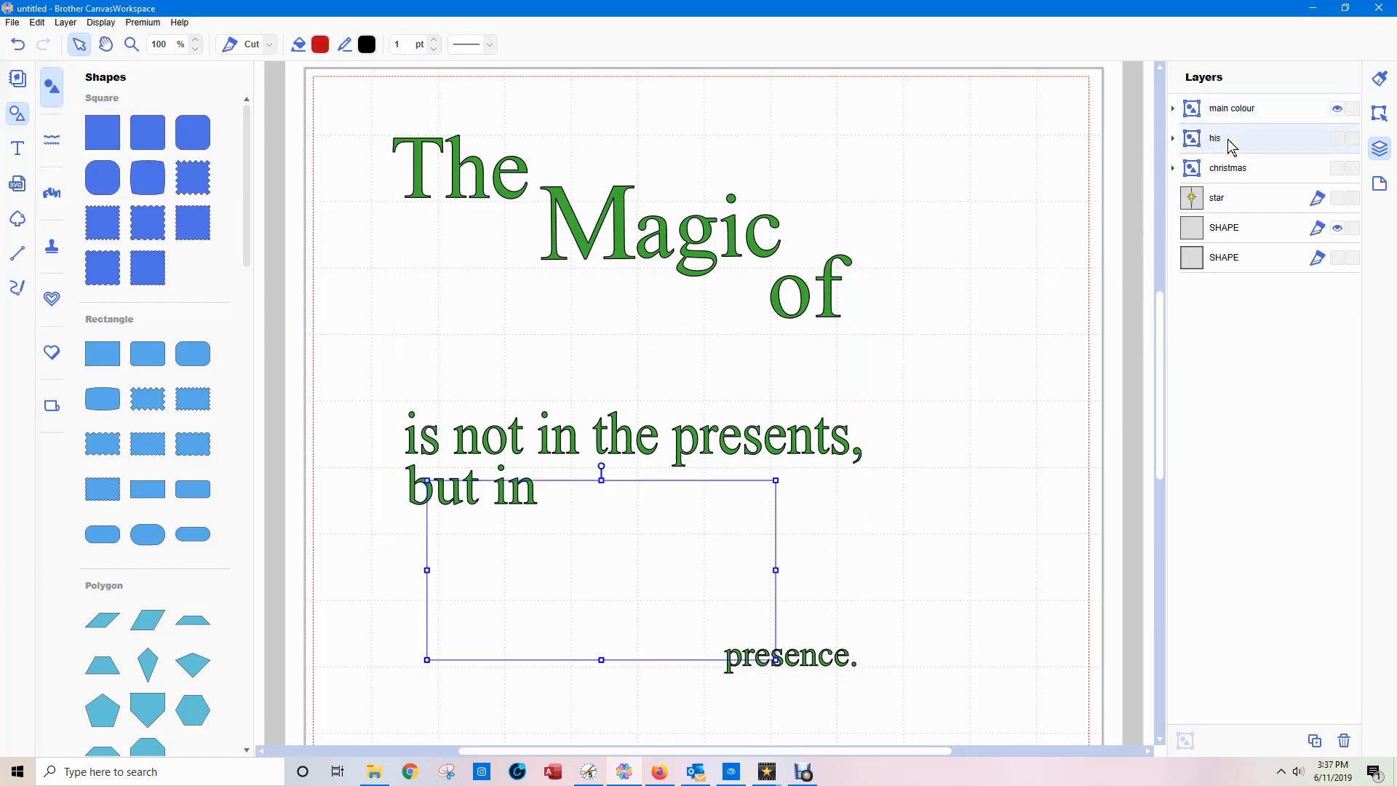
{"action": "left_click", "coordinate": [1338, 138]}
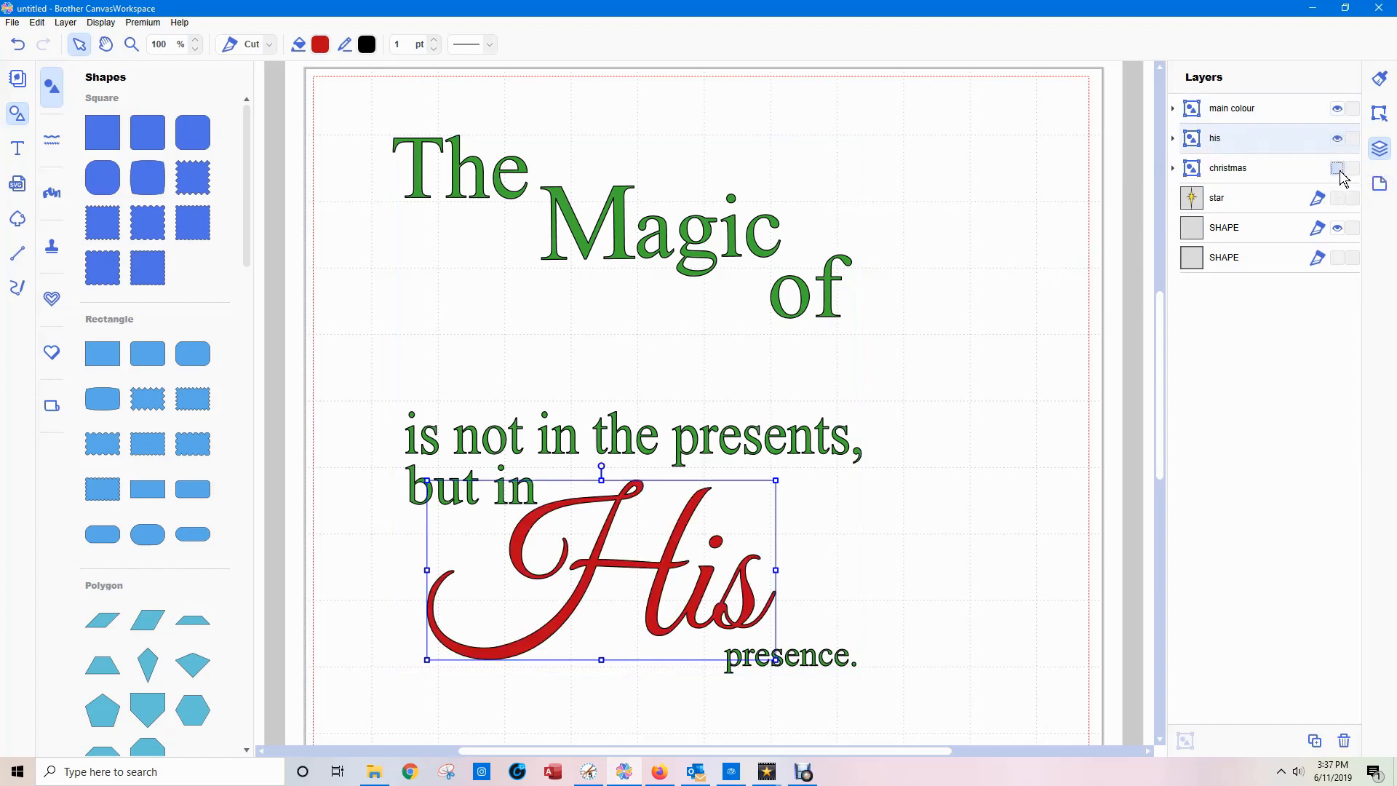
{"action": "left_click", "coordinate": [1337, 168]}
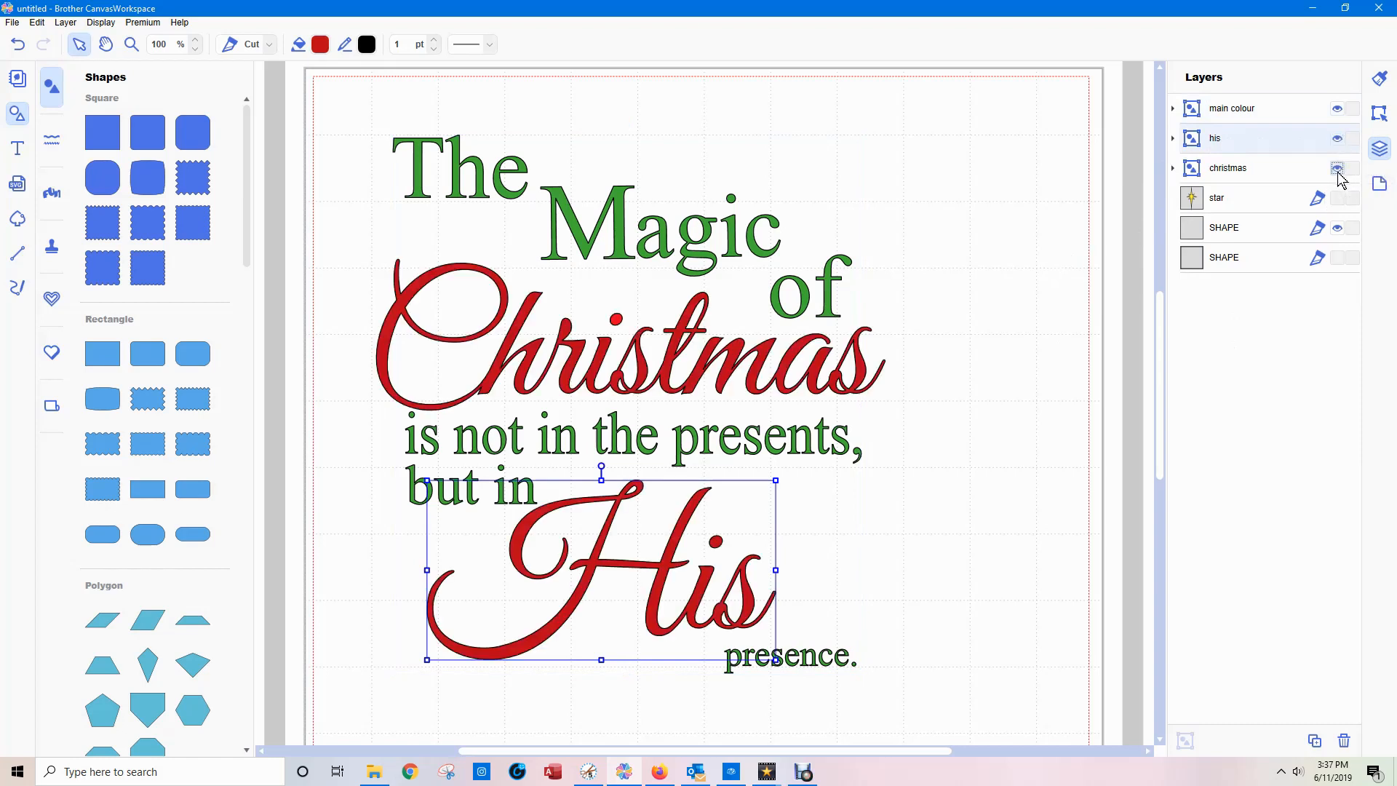
Combine the "his" and "christmas" groups into one group named "glitter" and collapse it.
{"action": "left_click", "coordinate": [1242, 170], "text": "ctrl"}
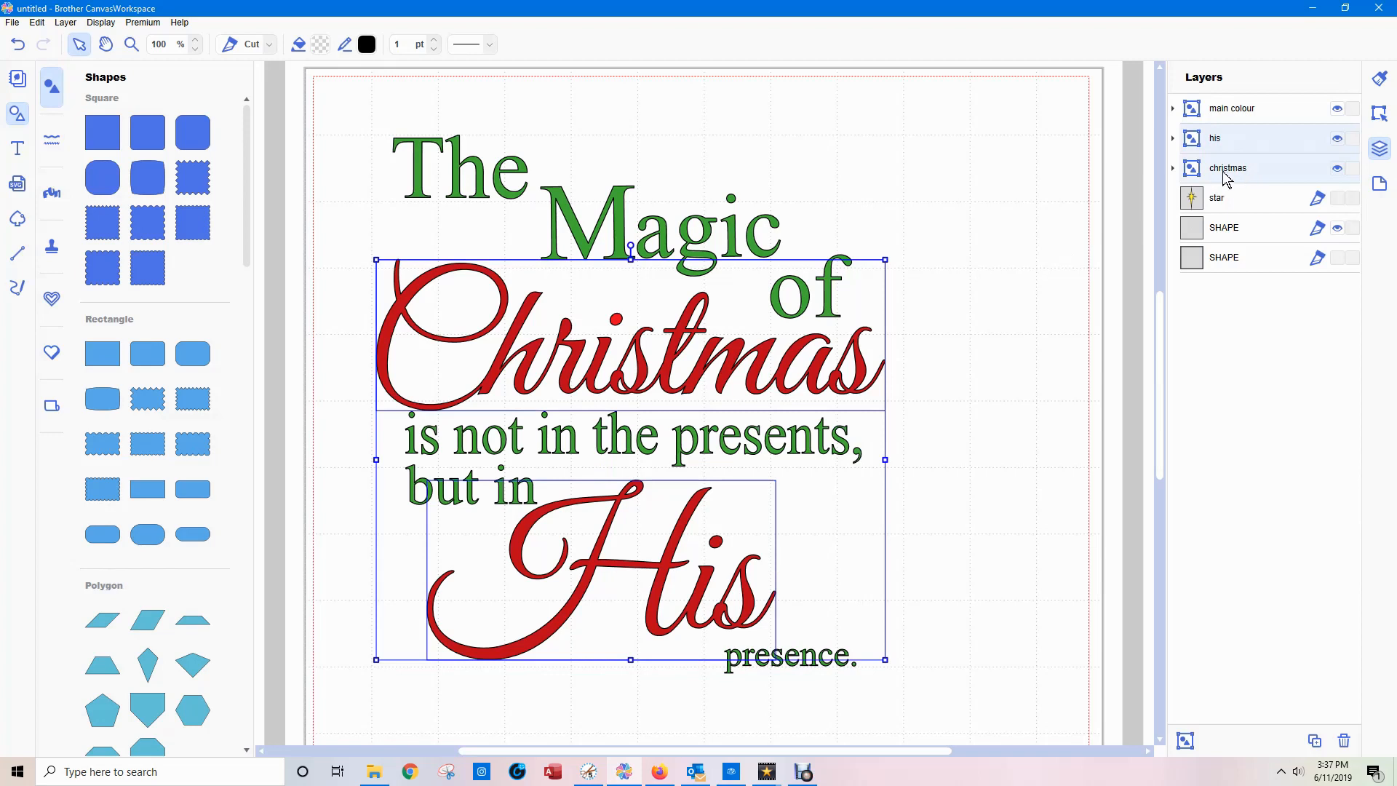
{"action": "left_click", "coordinate": [1183, 744]}
{"action": "double_click", "coordinate": [1226, 138]}
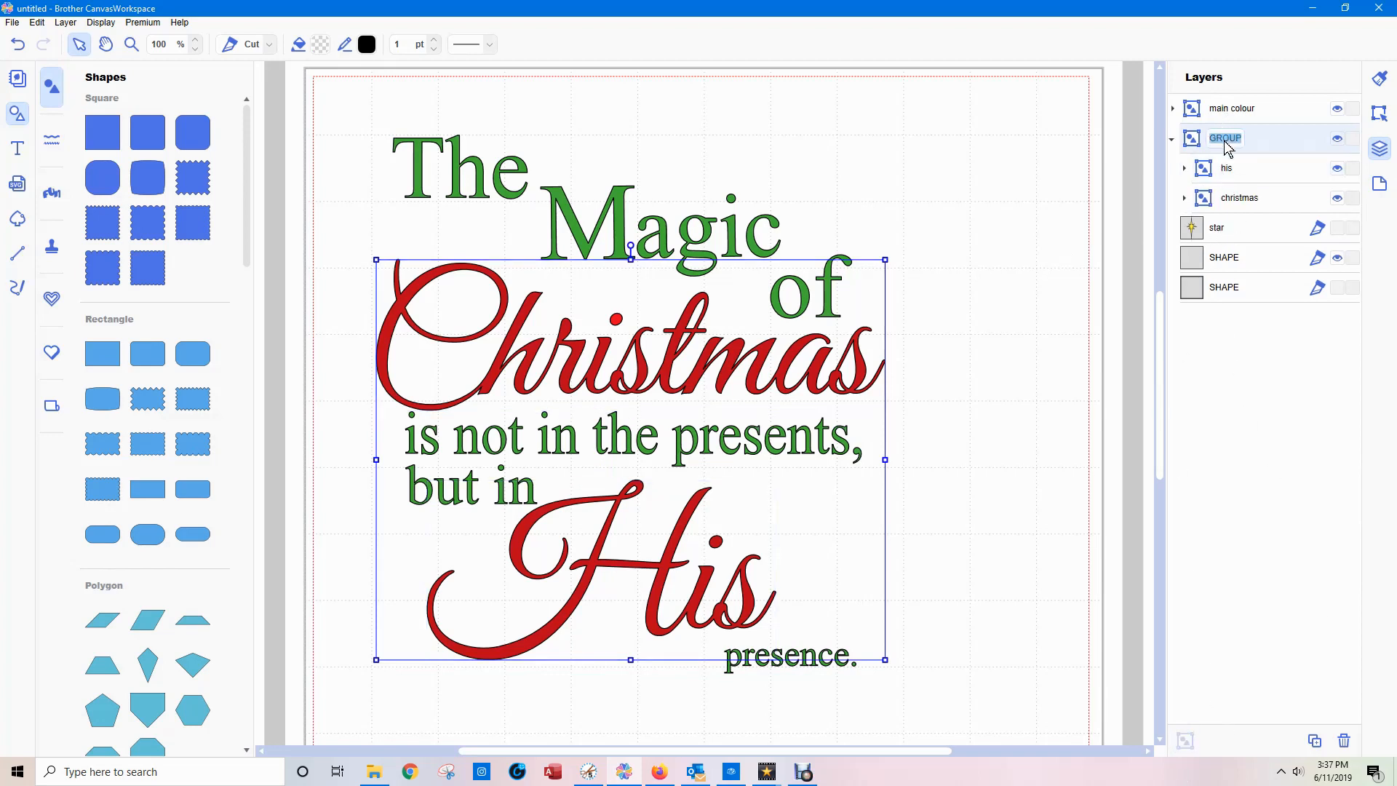
{"action": "type", "text": "g"}
{"action": "left_click", "coordinate": [1172, 139]}
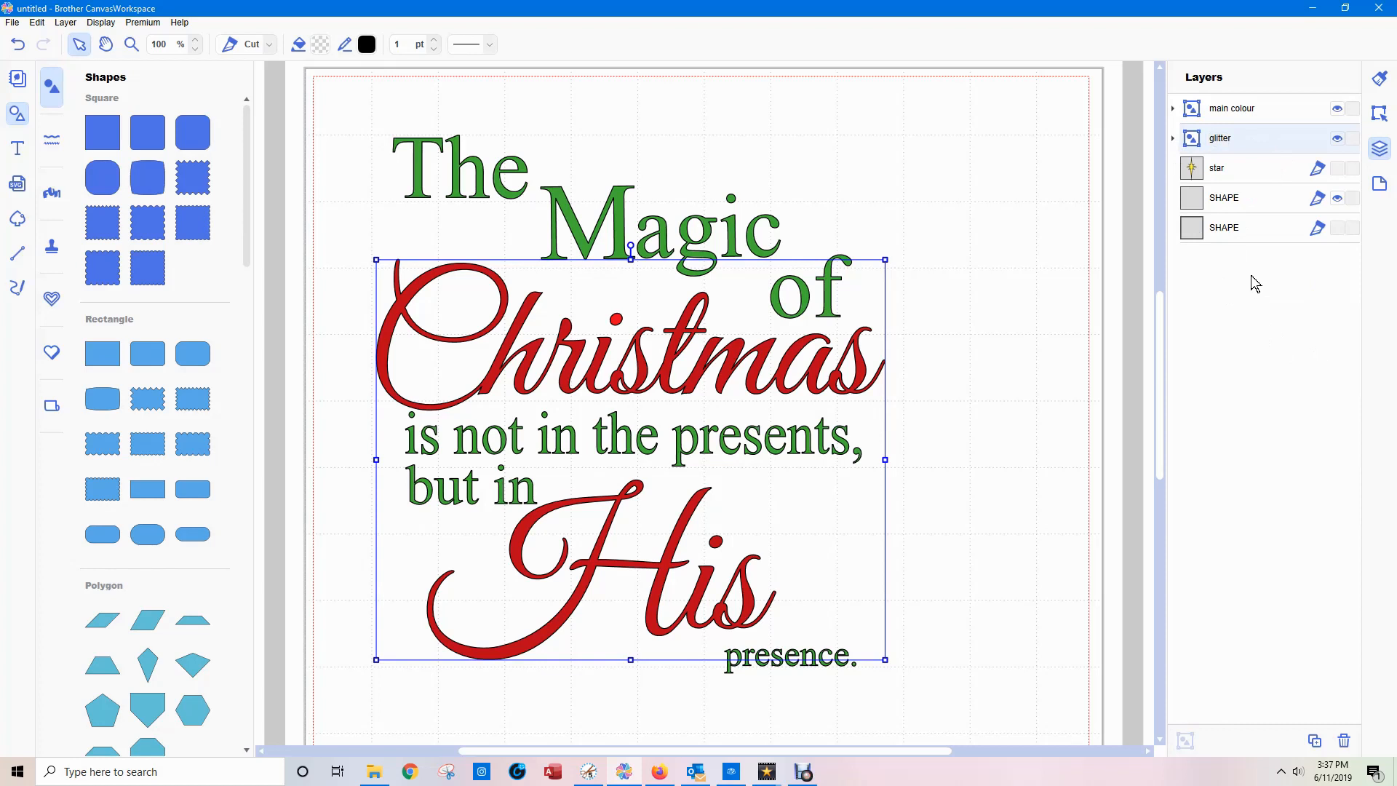
Locate the tiny stray shape beside "presence." and delete its layer, the visible SHAPE directly below "star".
{"action": "left_click", "coordinate": [1202, 204]}
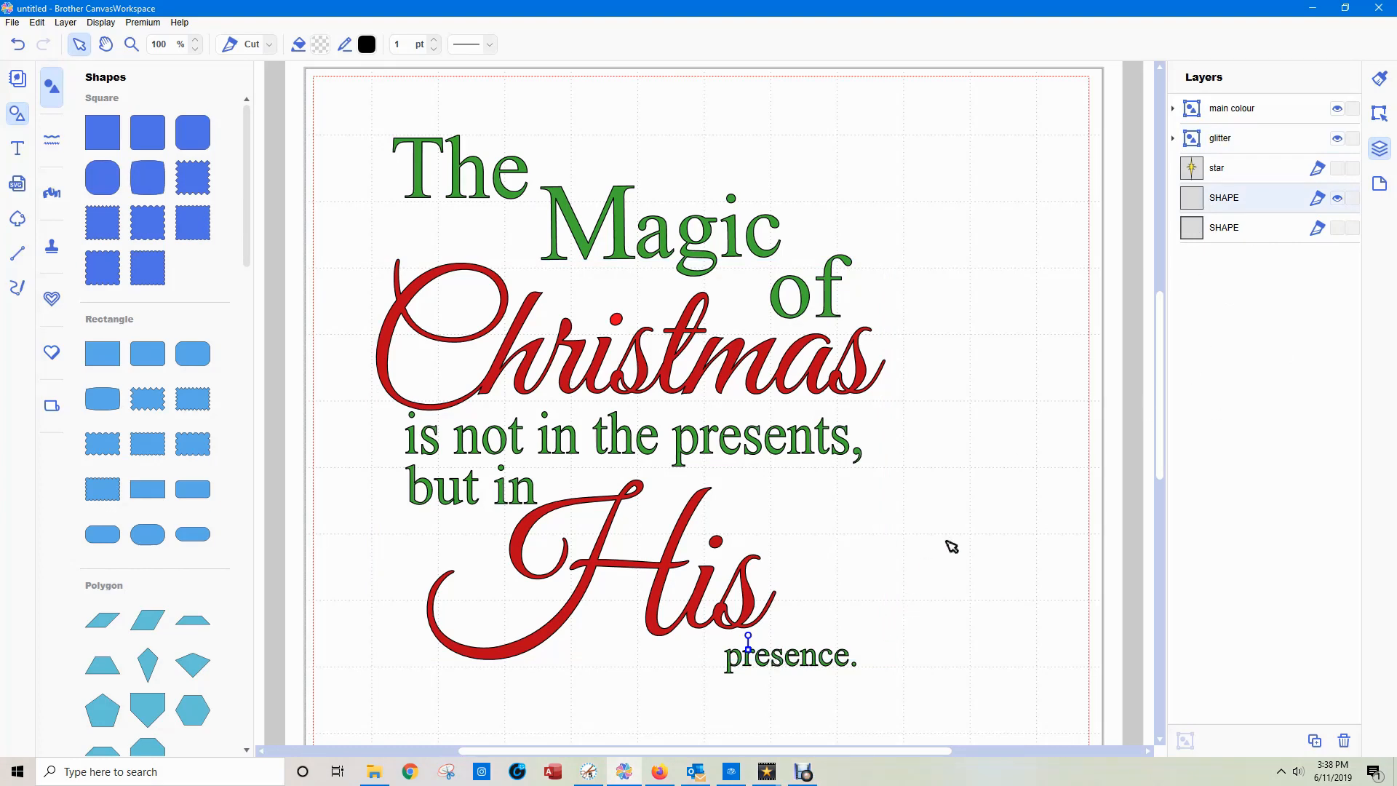
{"action": "scroll", "coordinate": [951, 545], "scroll_direction": "up", "scroll_amount": 9}
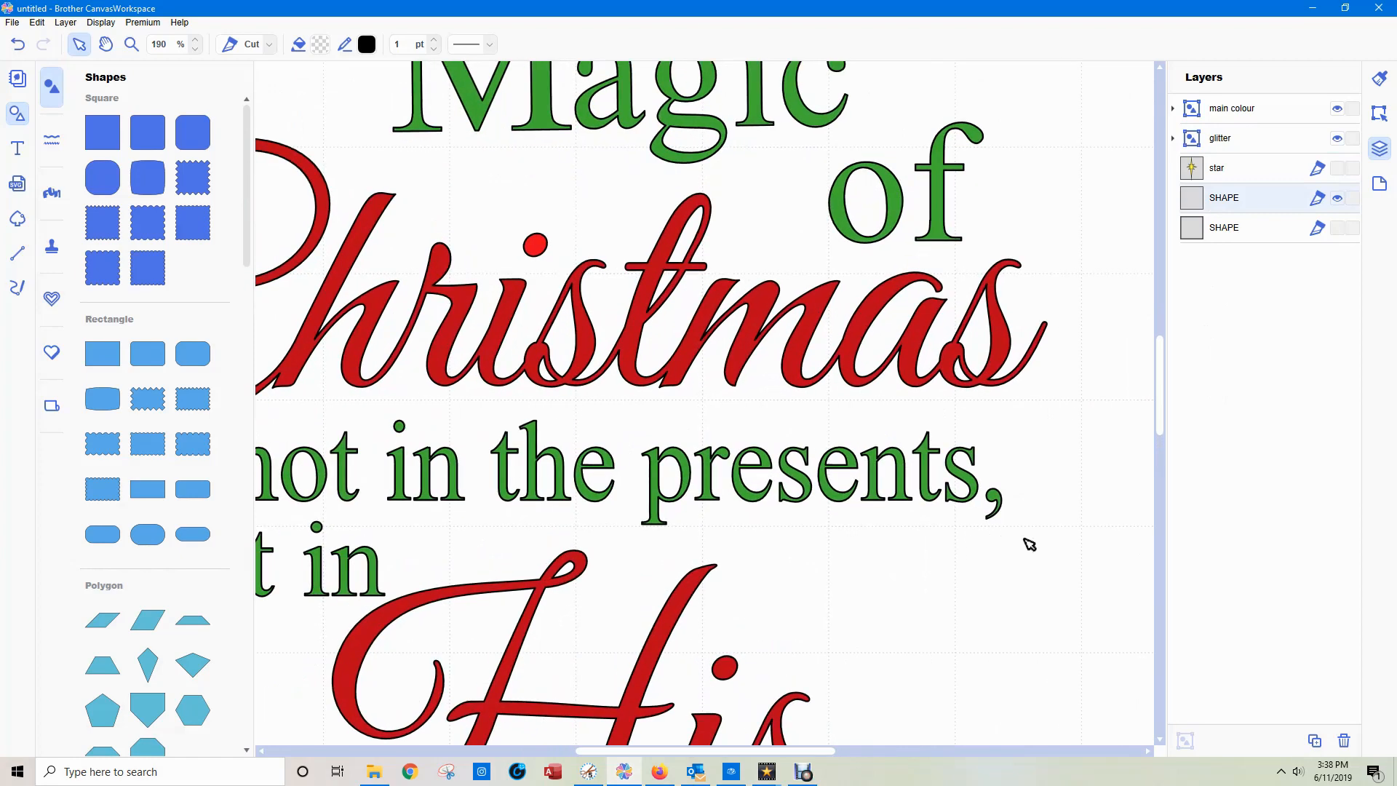
{"action": "left_click_drag", "start_coordinate": [1160, 358], "coordinate": [1160, 441]}
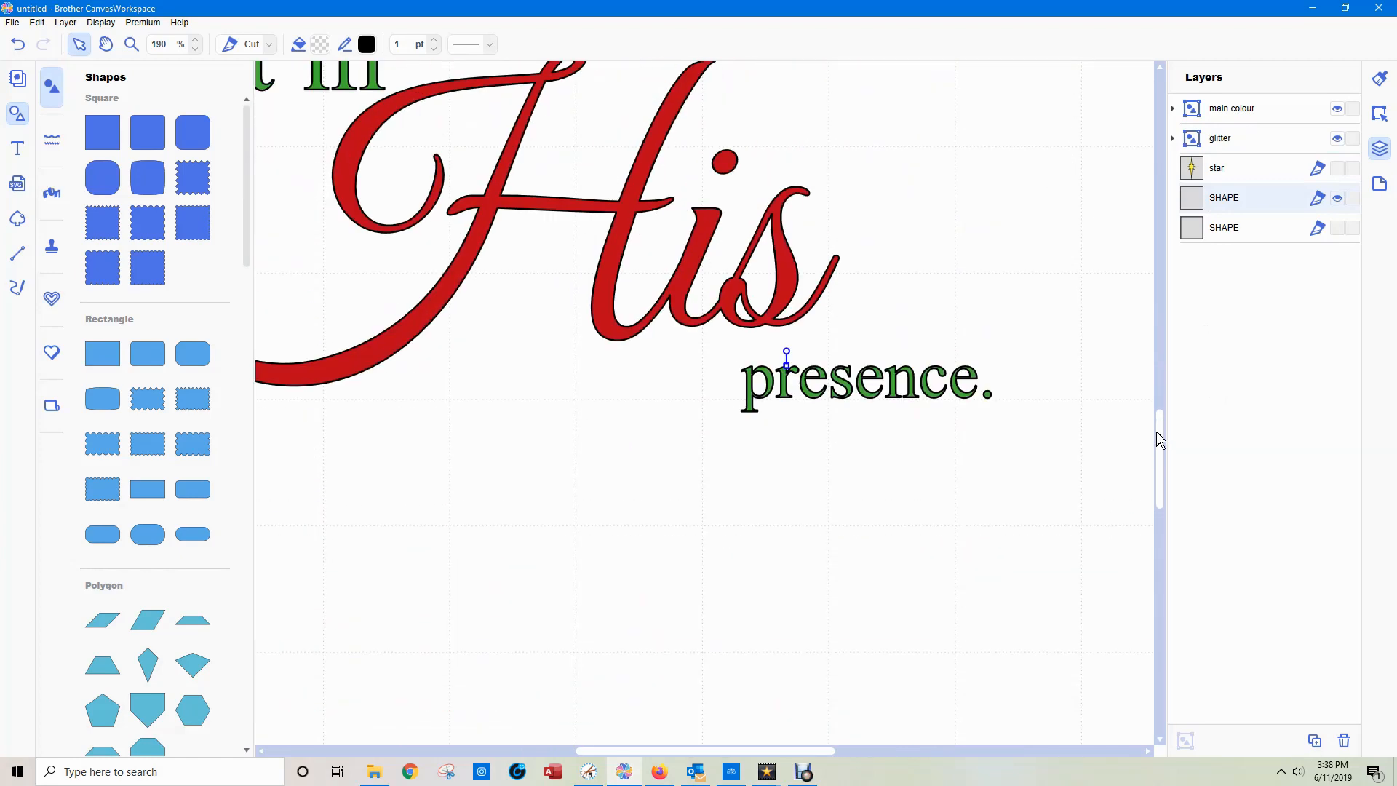
{"action": "left_click", "coordinate": [945, 505]}
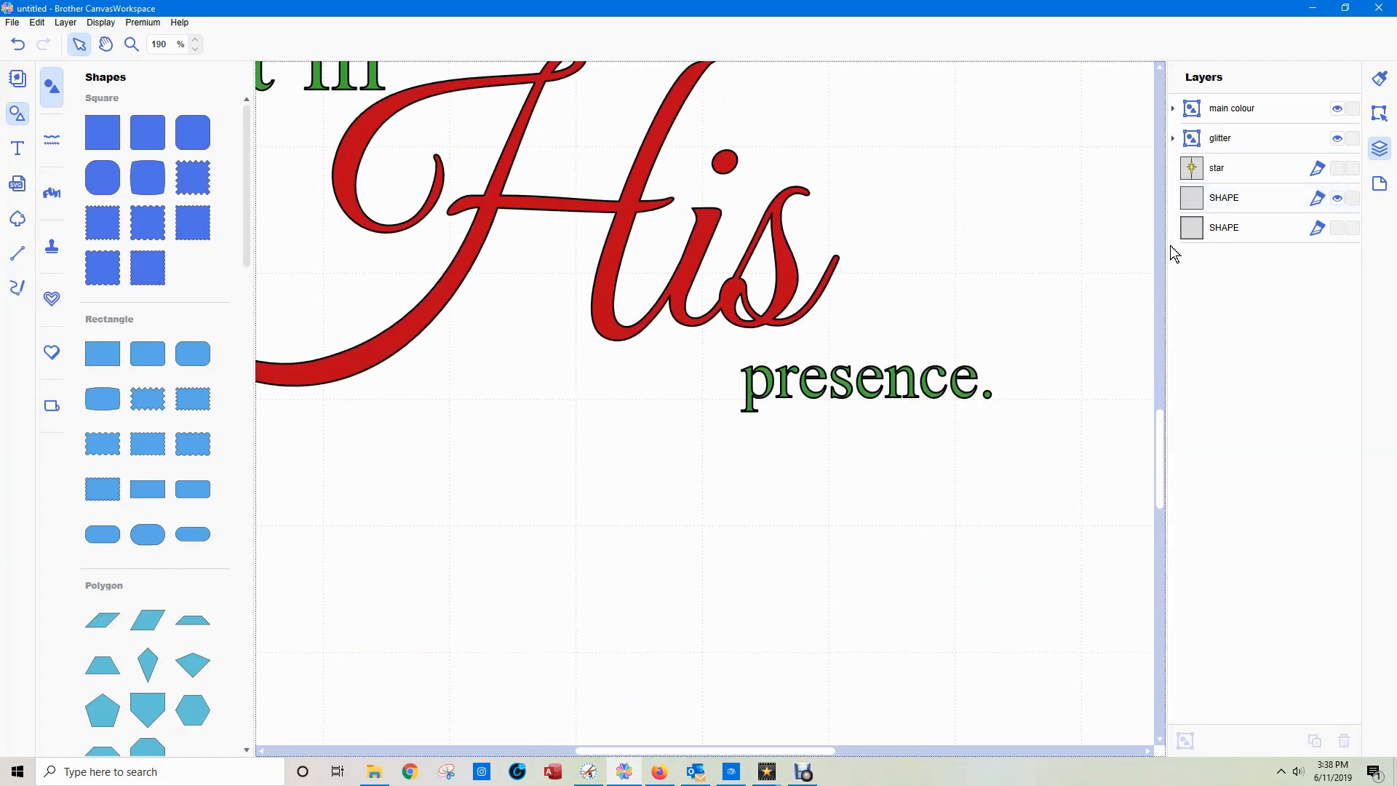
{"action": "left_click", "coordinate": [1190, 230]}
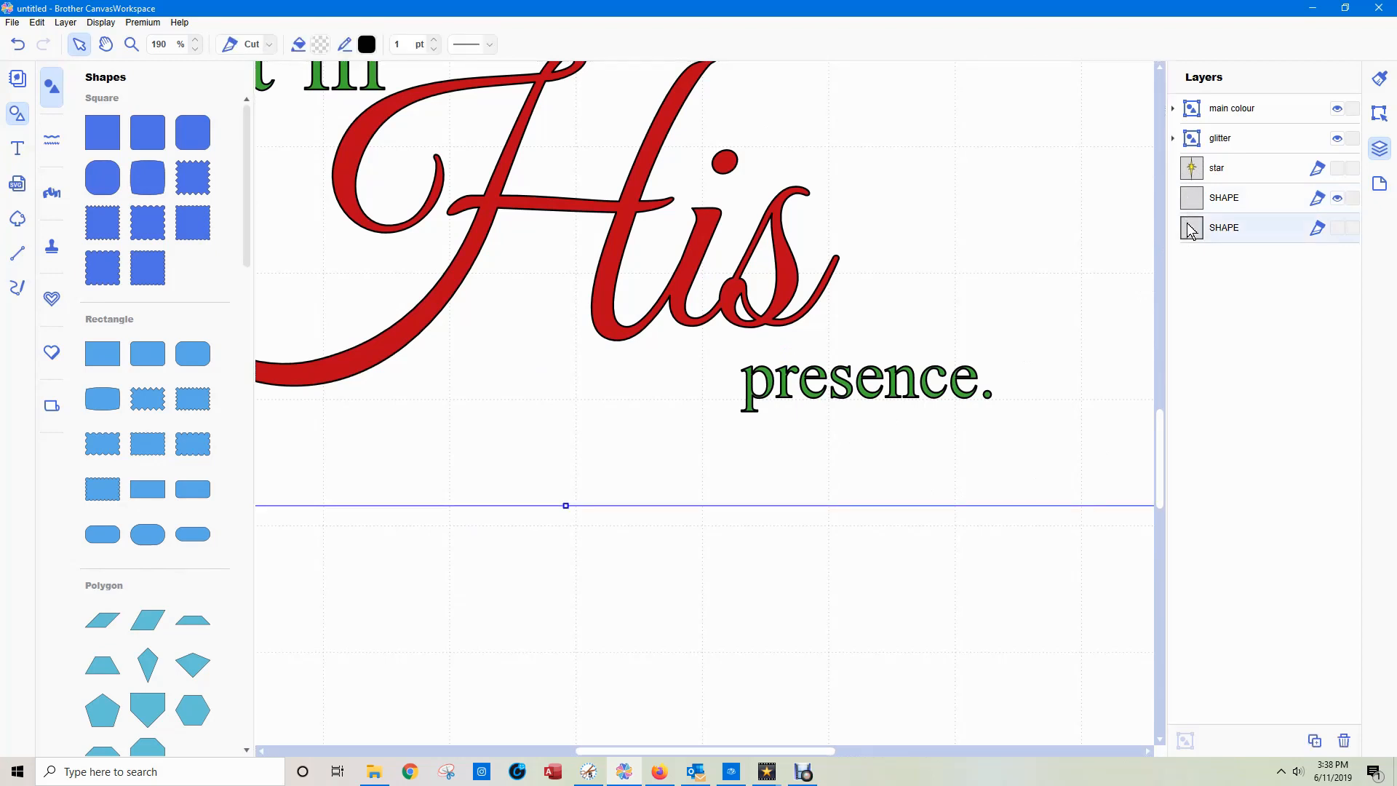
{"action": "left_click", "coordinate": [1198, 202]}
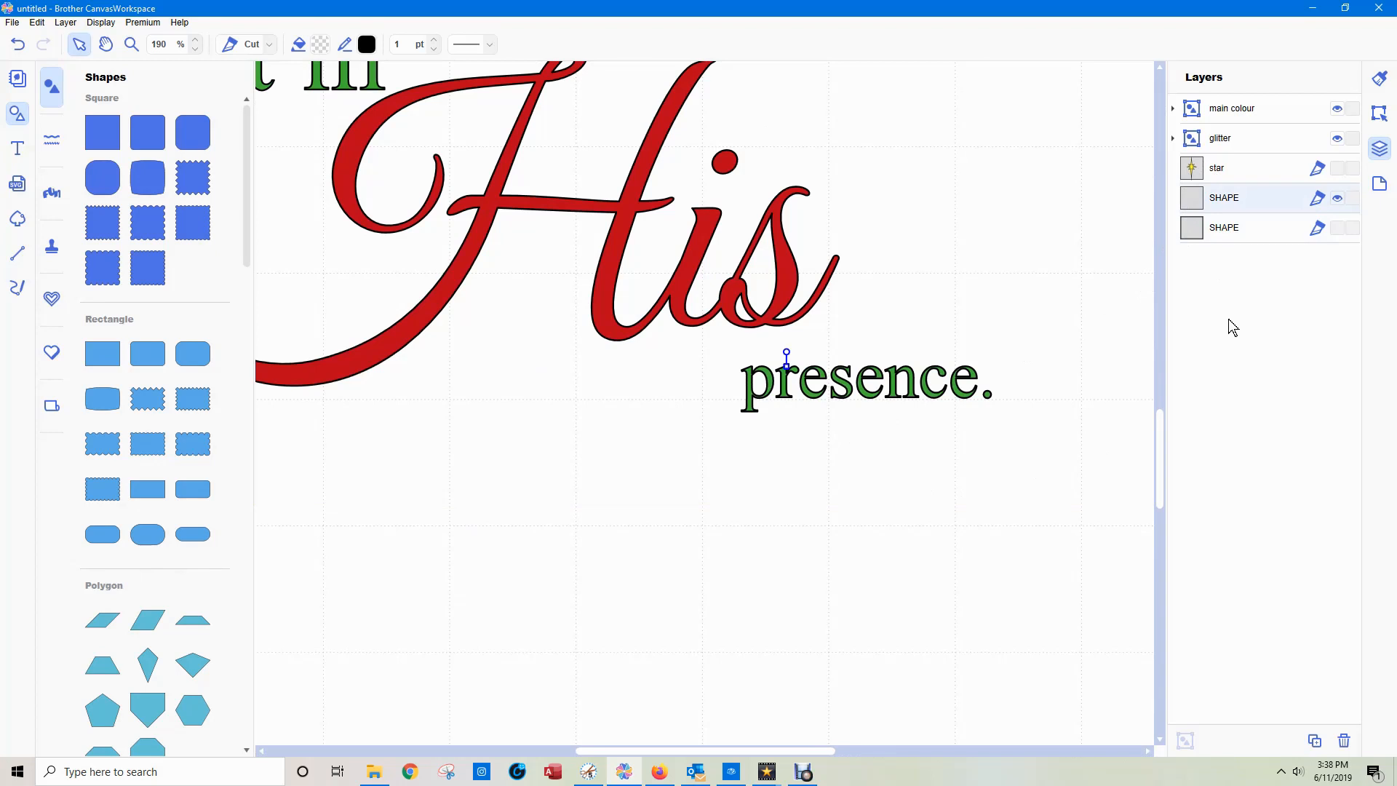
{"action": "key", "text": "Delete"}
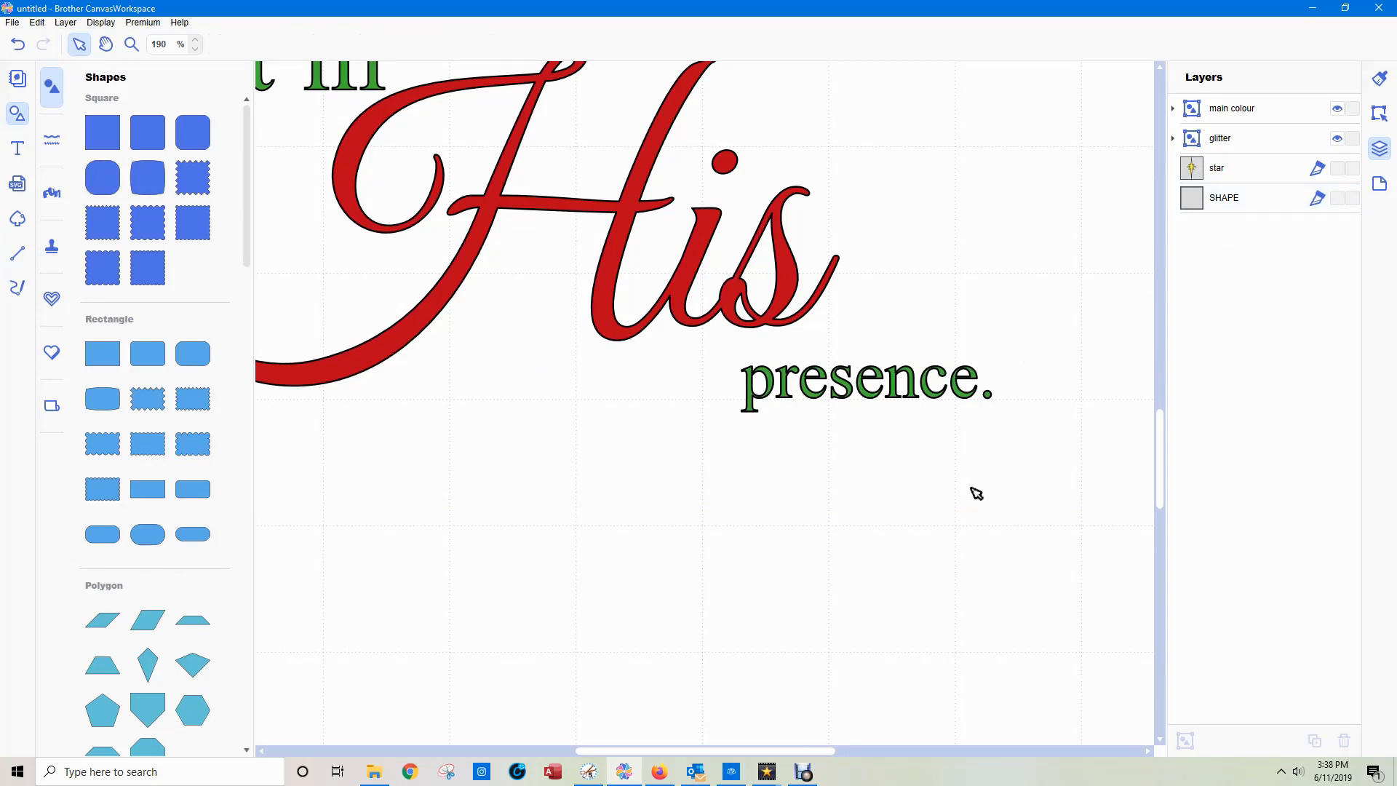
Select the remaining hidden SHAPE layer and check its bounds against the whole quote.
{"action": "left_click", "coordinate": [1237, 209]}
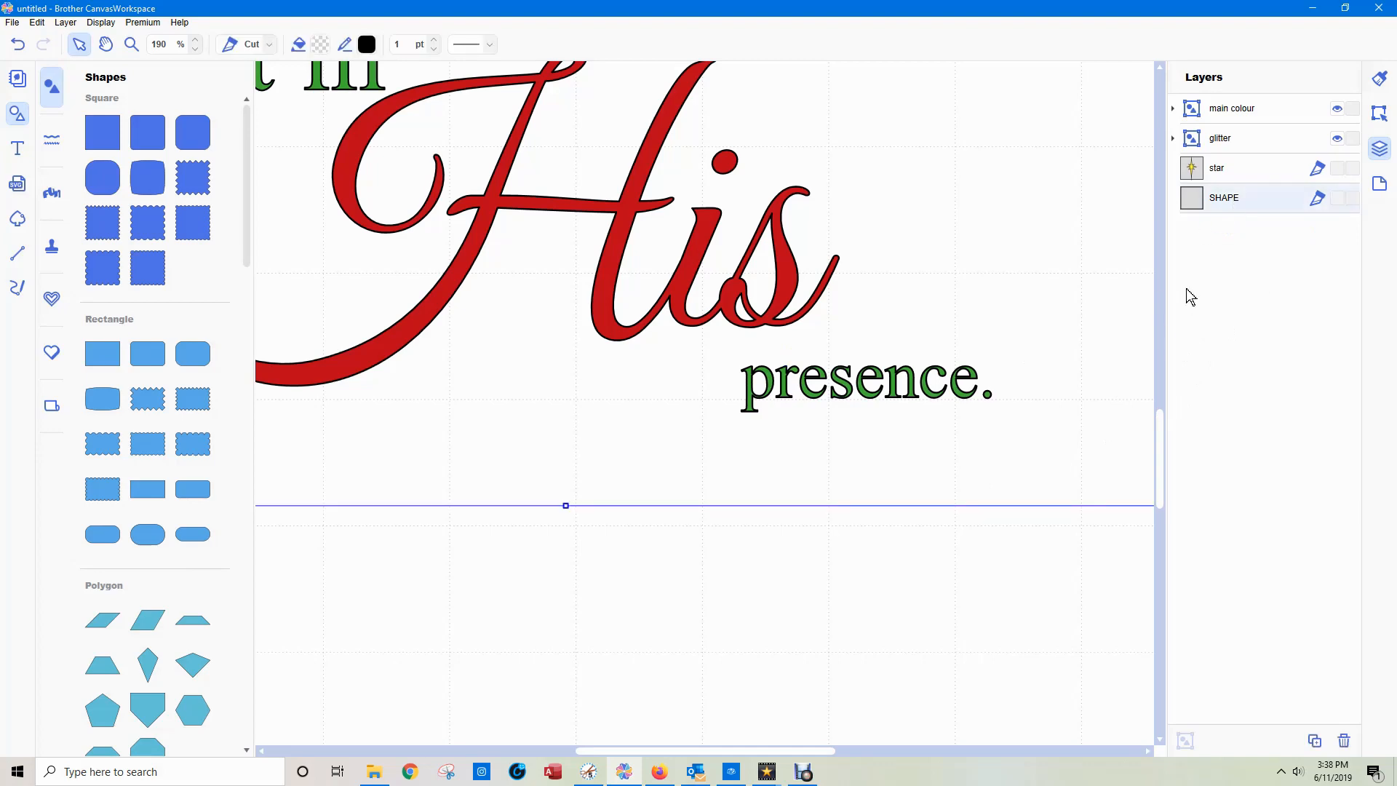
{"action": "key", "text": "ctrl+minus"}
{"action": "key", "text": "ctrl+minus"}
{"action": "key", "text": "ctrl+minus"}
{"action": "key", "text": "ctrl+minus"}
{"action": "key", "text": "ctrl+minus"}
{"action": "key", "text": "ctrl+minus"}
{"action": "key", "text": "ctrl+minus"}
{"action": "key", "text": "ctrl+minus"}
{"action": "key", "text": "ctrl+minus"}
{"action": "key", "text": "ctrl+minus"}
{"action": "key", "text": "ctrl+minus"}
{"action": "key", "text": "ctrl+minus"}
{"action": "key", "text": "ctrl+minus"}
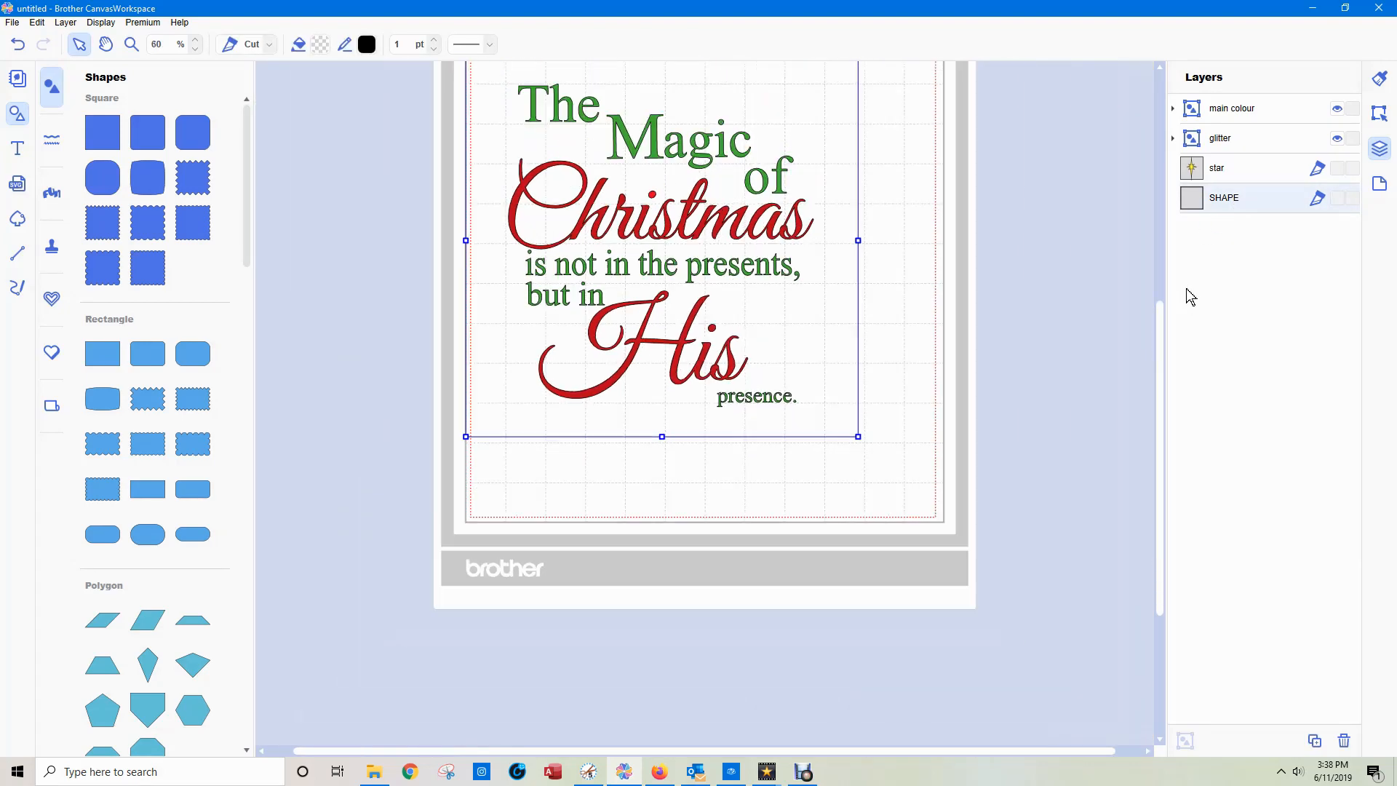
{"action": "key", "text": "ctrl+minus"}
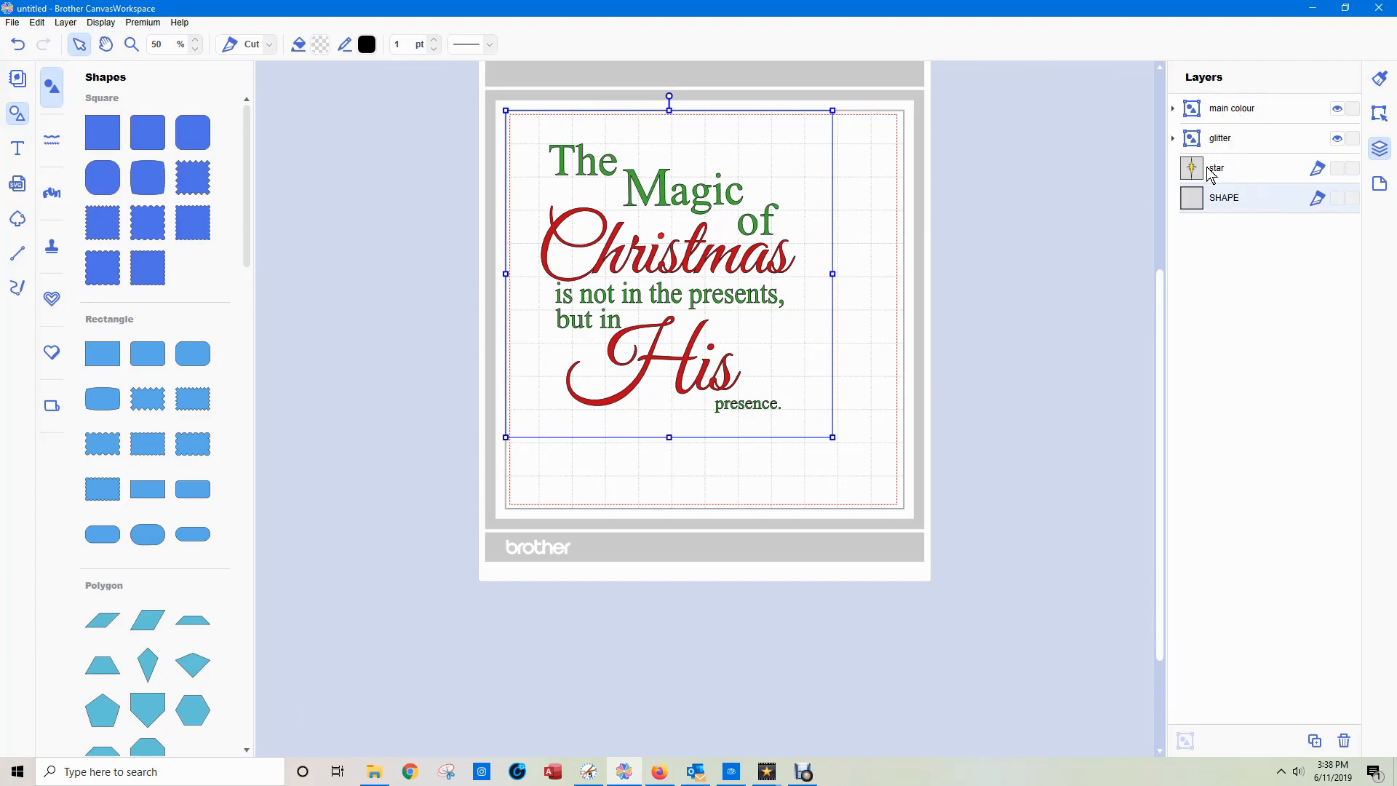
Preview the material layers separately by toggling the visibility of "star" and the "glitter" group on and off.
{"action": "left_click", "coordinate": [1337, 168]}
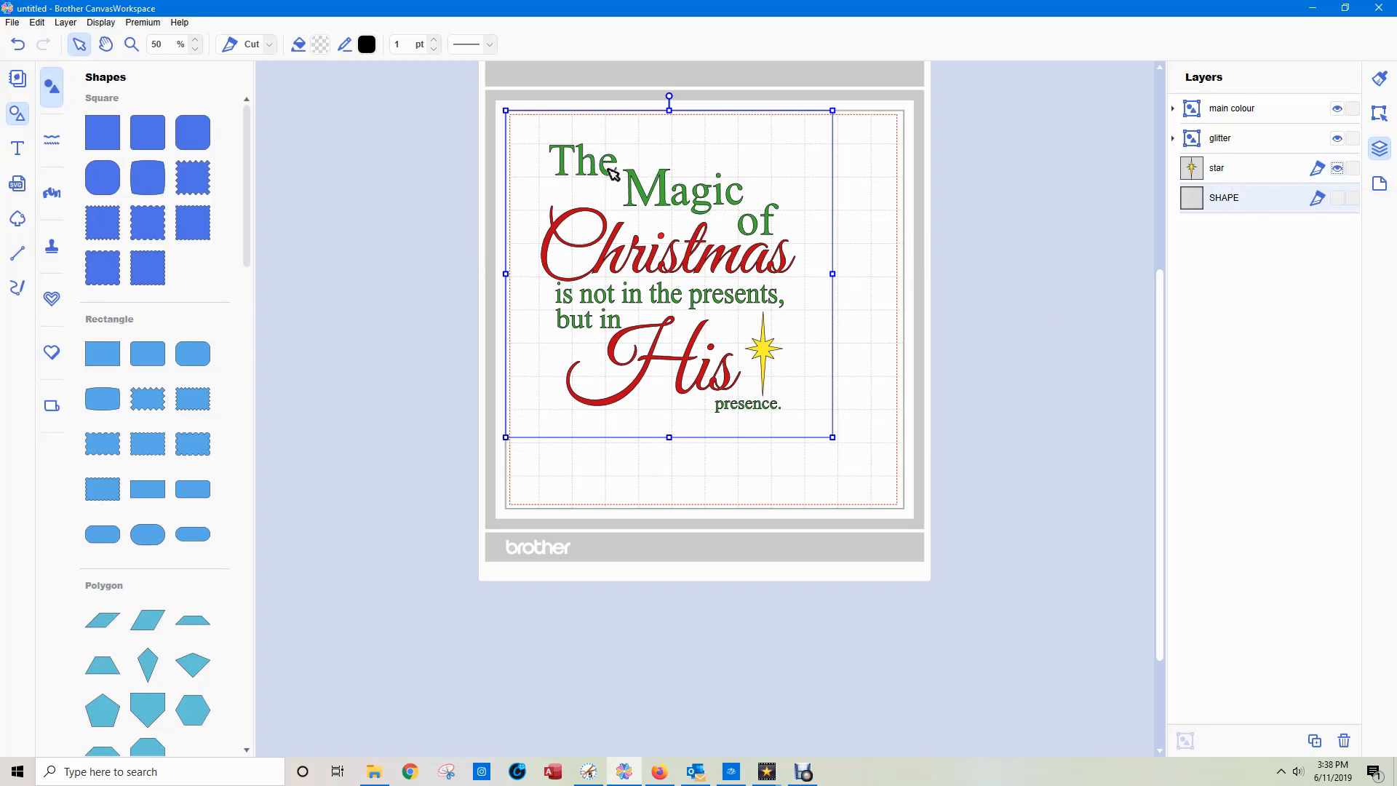
{"action": "left_click", "coordinate": [1337, 139]}
{"action": "left_click", "coordinate": [1337, 168]}
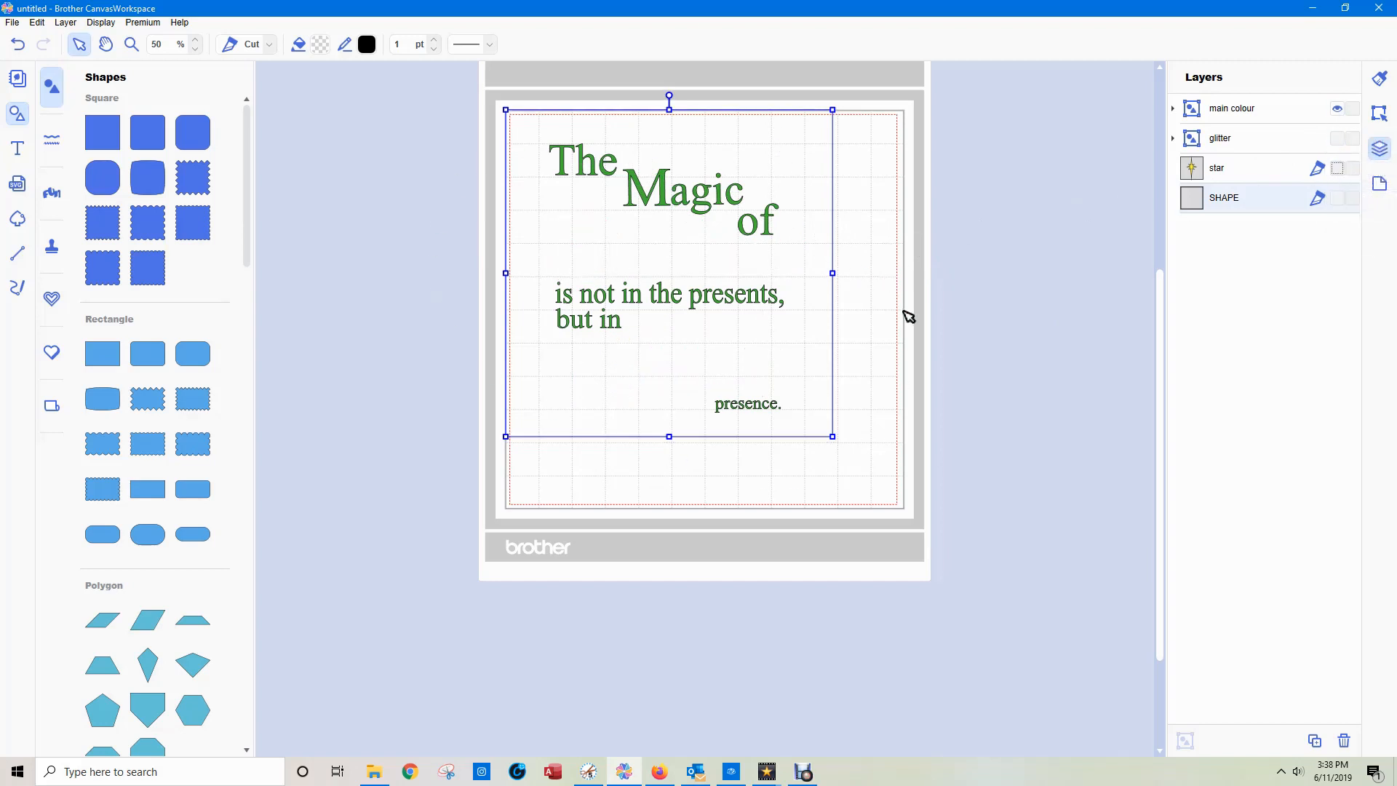
{"action": "left_click", "coordinate": [1337, 139]}
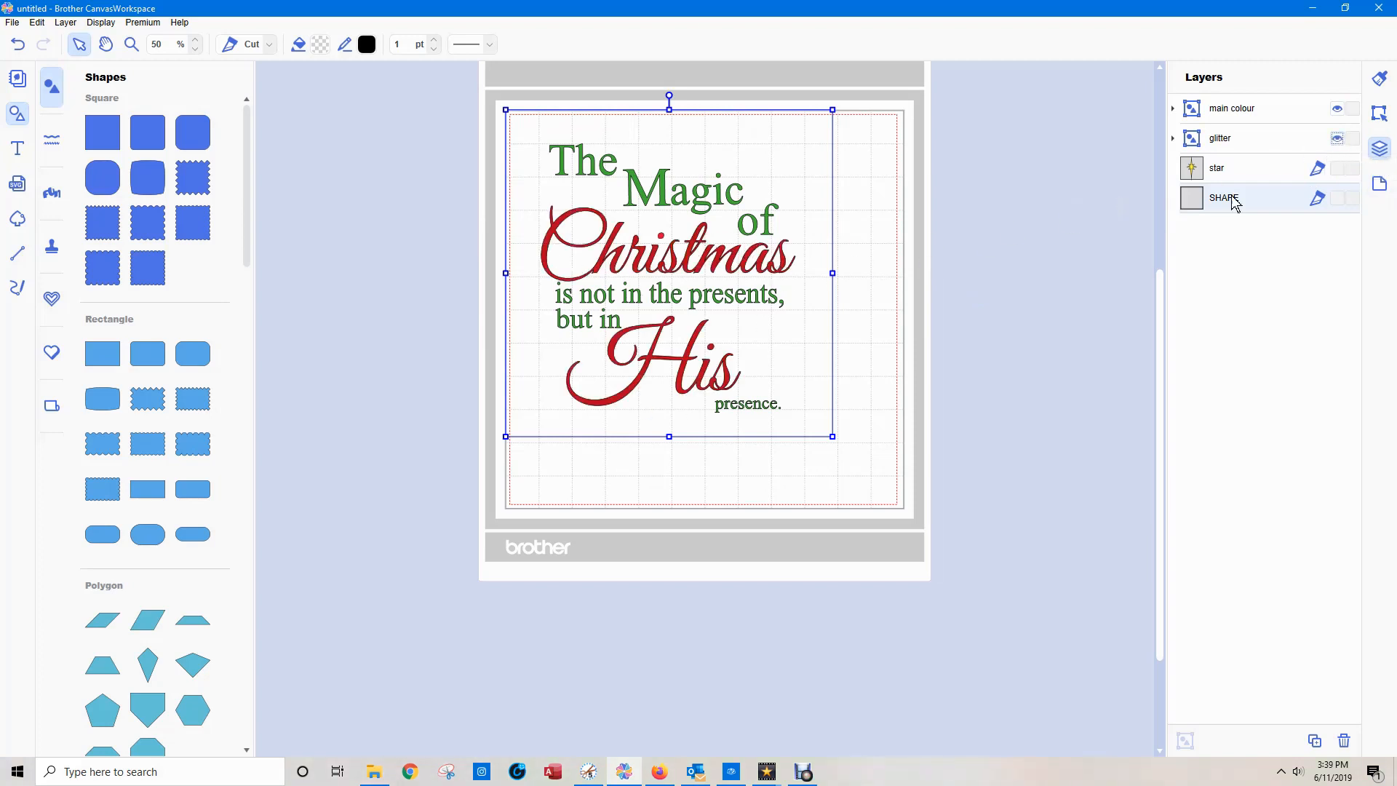
Add a plain square and resize it to 10 mm with its aspect ratio maintained.
{"action": "left_click", "coordinate": [1217, 113]}
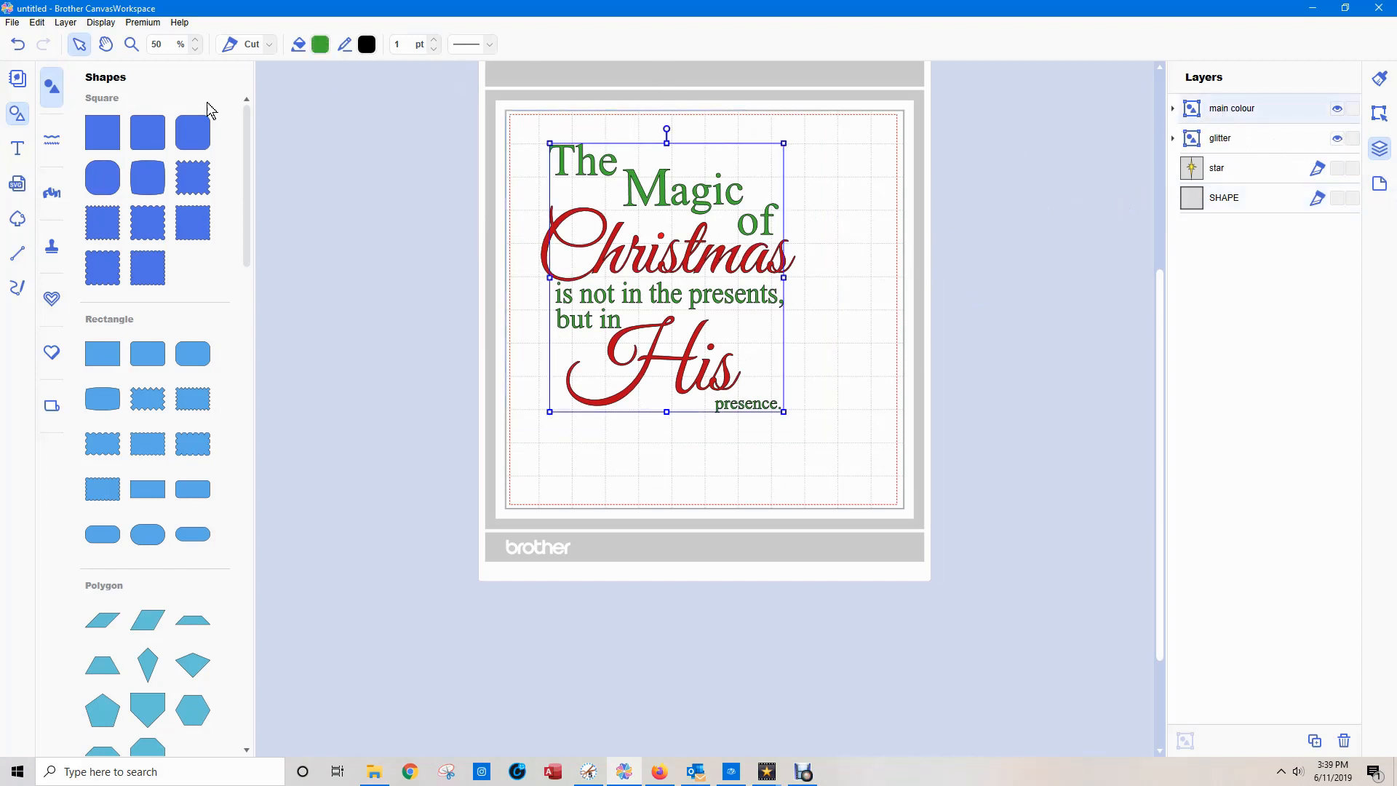
{"action": "left_click", "coordinate": [106, 138]}
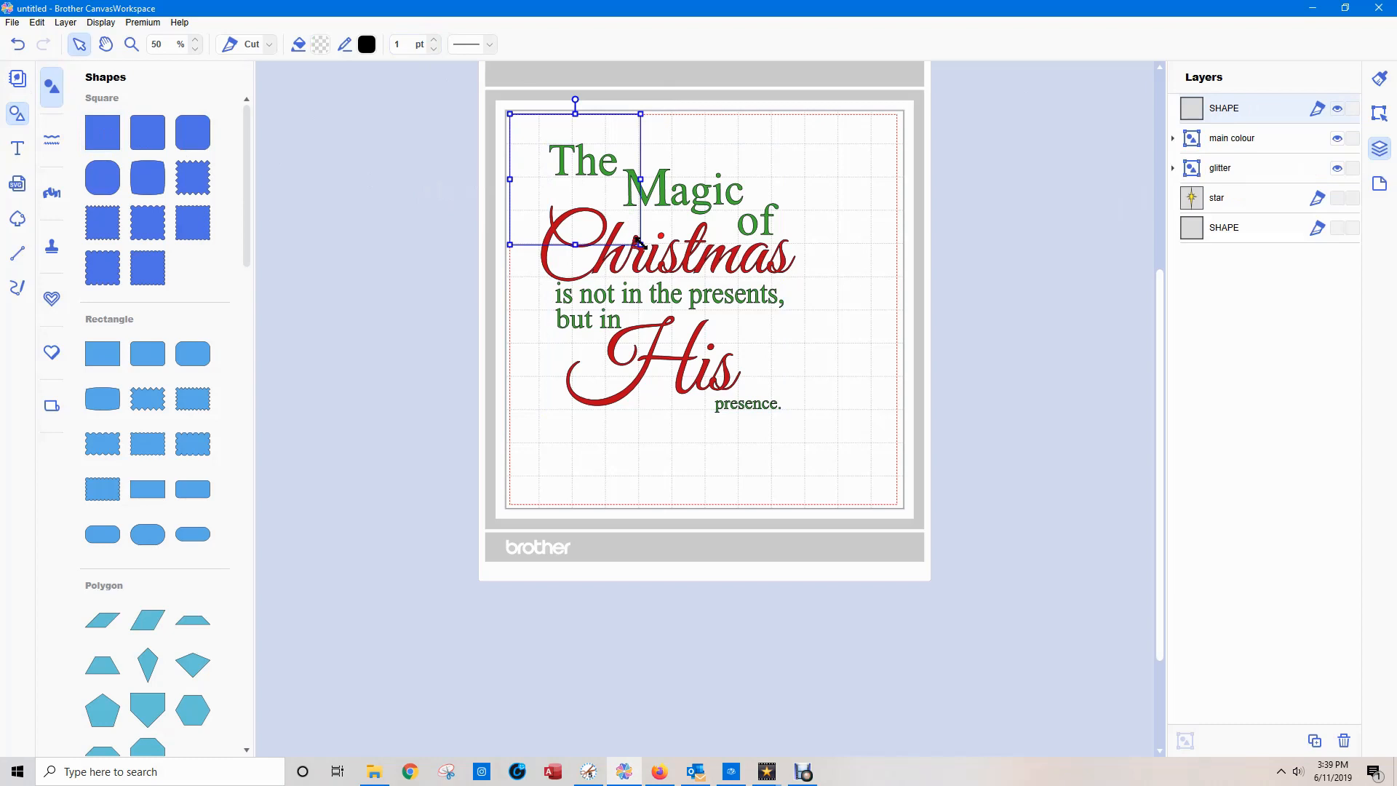
{"action": "left_click", "coordinate": [1379, 113]}
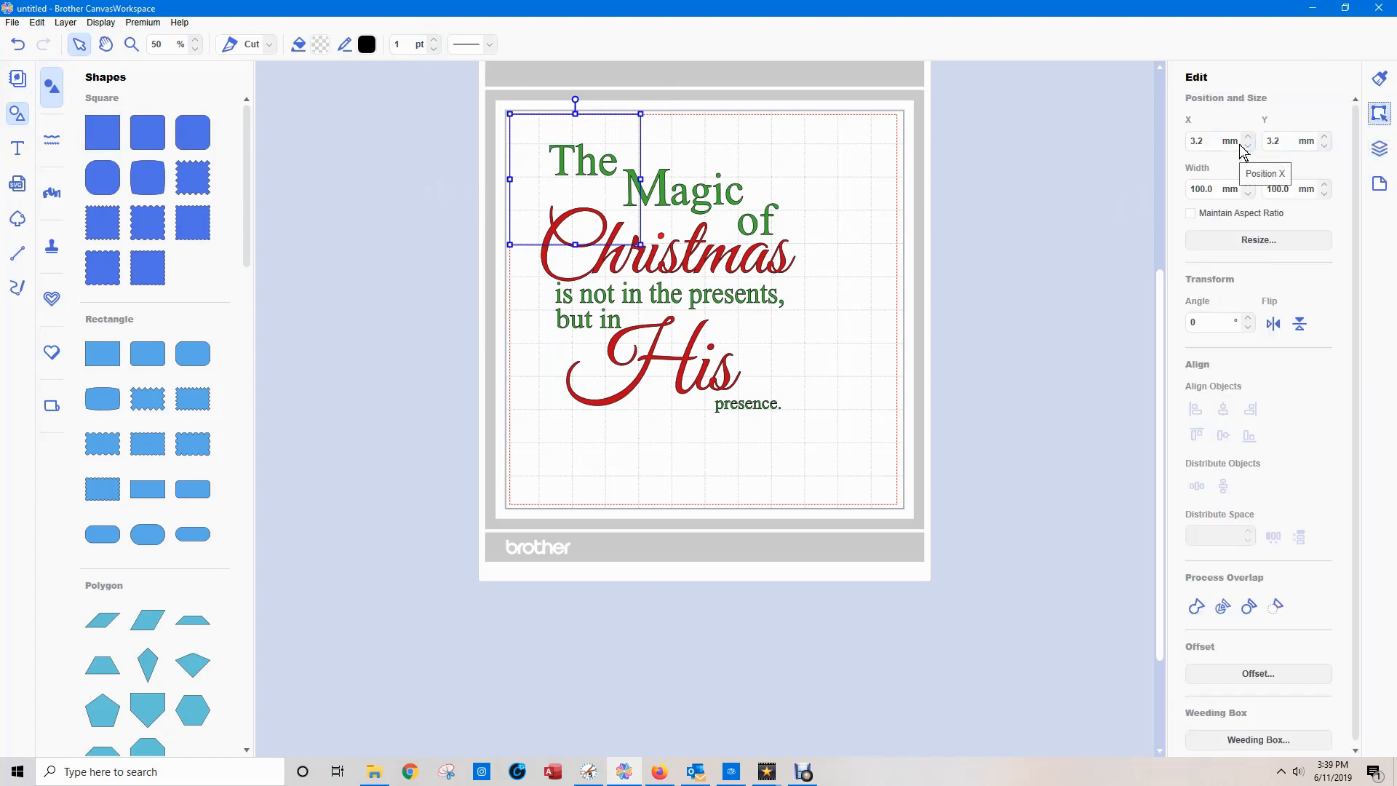
{"action": "left_click_drag", "start_coordinate": [1222, 187], "coordinate": [1137, 189]}
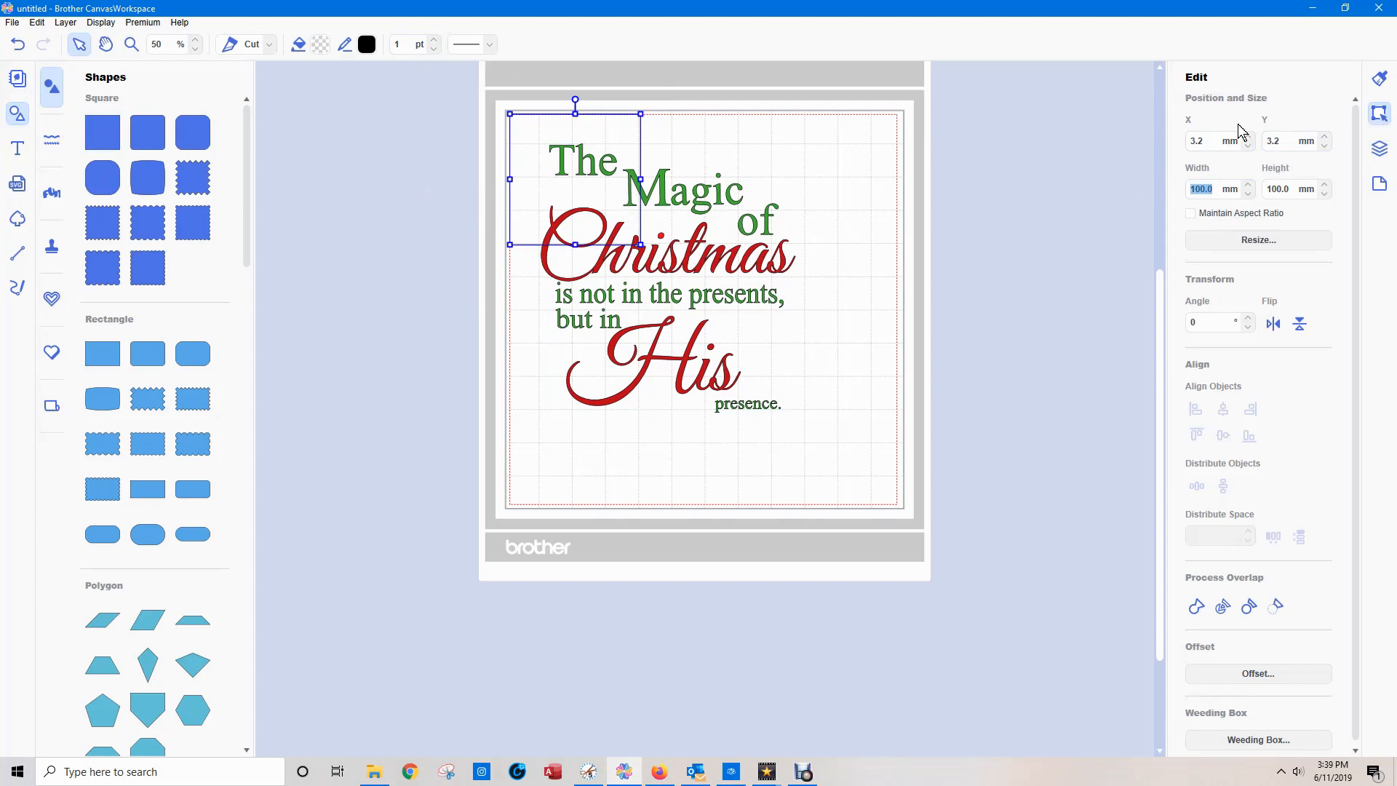
{"action": "left_click", "coordinate": [1192, 214]}
{"action": "left_click_drag", "start_coordinate": [1213, 189], "coordinate": [1164, 187]}
{"action": "type", "text": "10"}
{"action": "key", "text": "Return"}
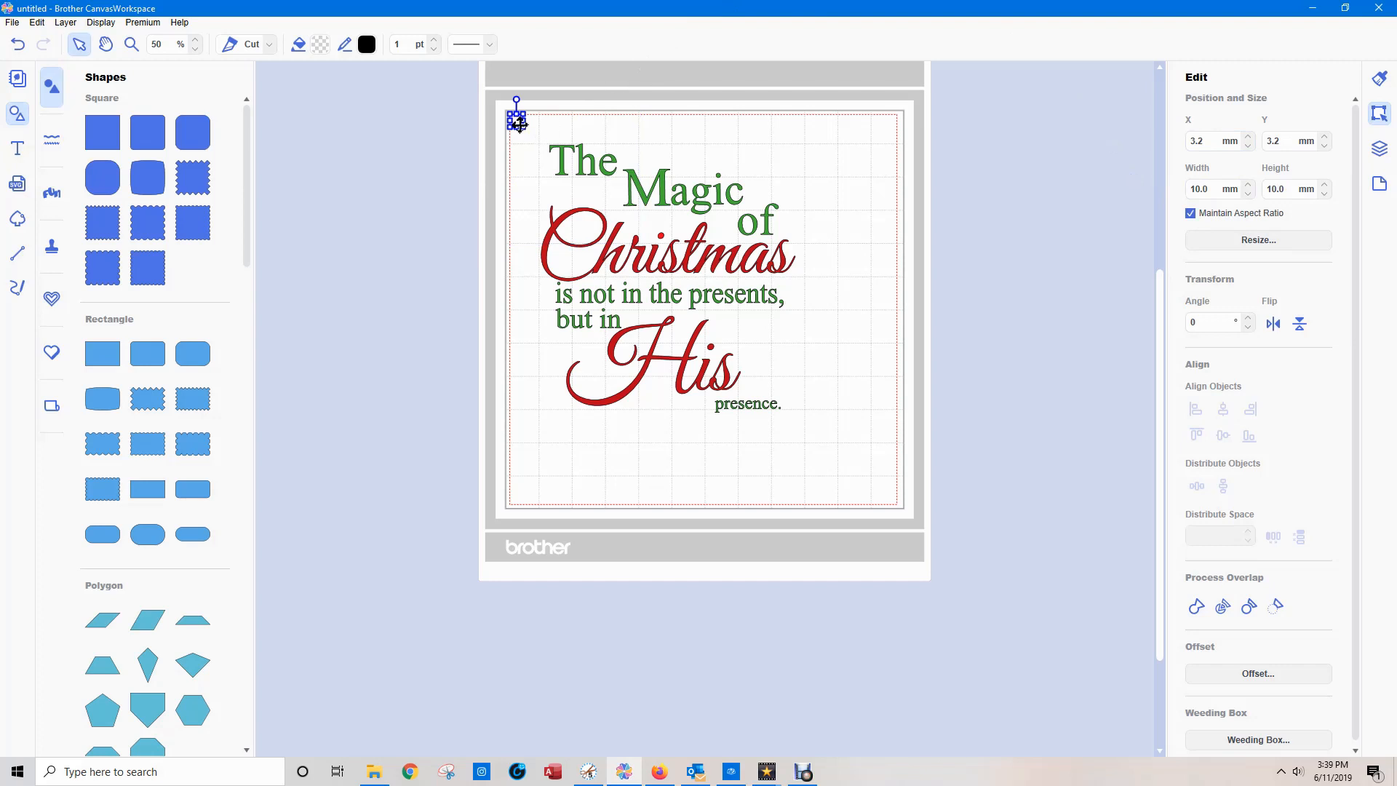
Park the small square beside the mat and duplicate it repeatedly until there are 13 squares.
{"action": "left_click_drag", "start_coordinate": [516, 121], "coordinate": [964, 264]}
{"action": "key", "text": "ctrl+d"}
{"action": "key", "text": "ctrl+d"}
{"action": "key", "text": "ctrl+d"}
{"action": "key", "text": "ctrl+d"}
{"action": "key", "text": "ctrl+d"}
{"action": "key", "text": "ctrl+d"}
{"action": "key", "text": "ctrl+d"}
{"action": "key", "text": "ctrl+d"}
{"action": "key", "text": "ctrl+d"}
{"action": "key", "text": "ctrl+d"}
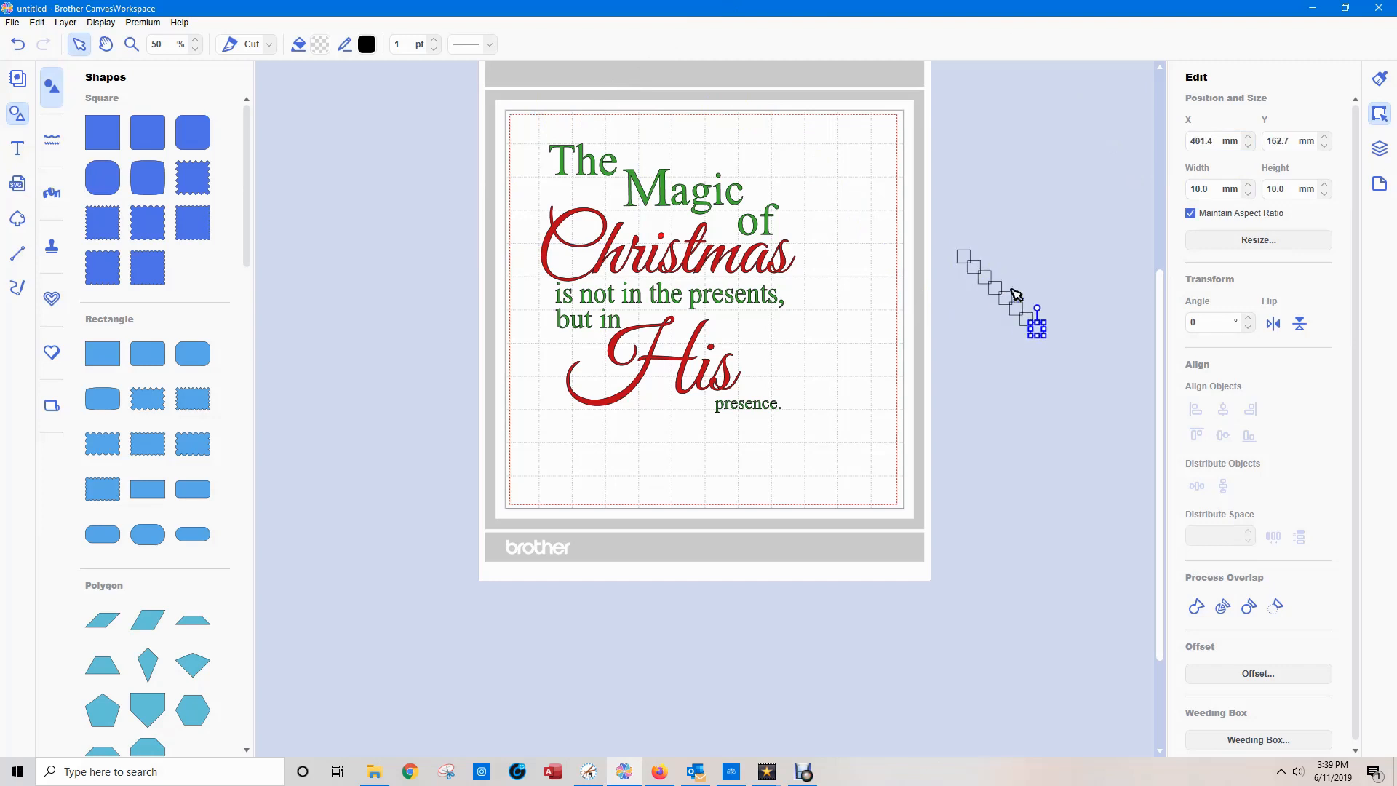
{"action": "key", "text": "ctrl+d"}
{"action": "key", "text": "ctrl+d"}
Place one small square between "Magic" and "Christmas" at about X 100.3, Y 79.1 mm and add it to the "main colour" group.
{"action": "left_click_drag", "start_coordinate": [1089, 383], "coordinate": [643, 223]}
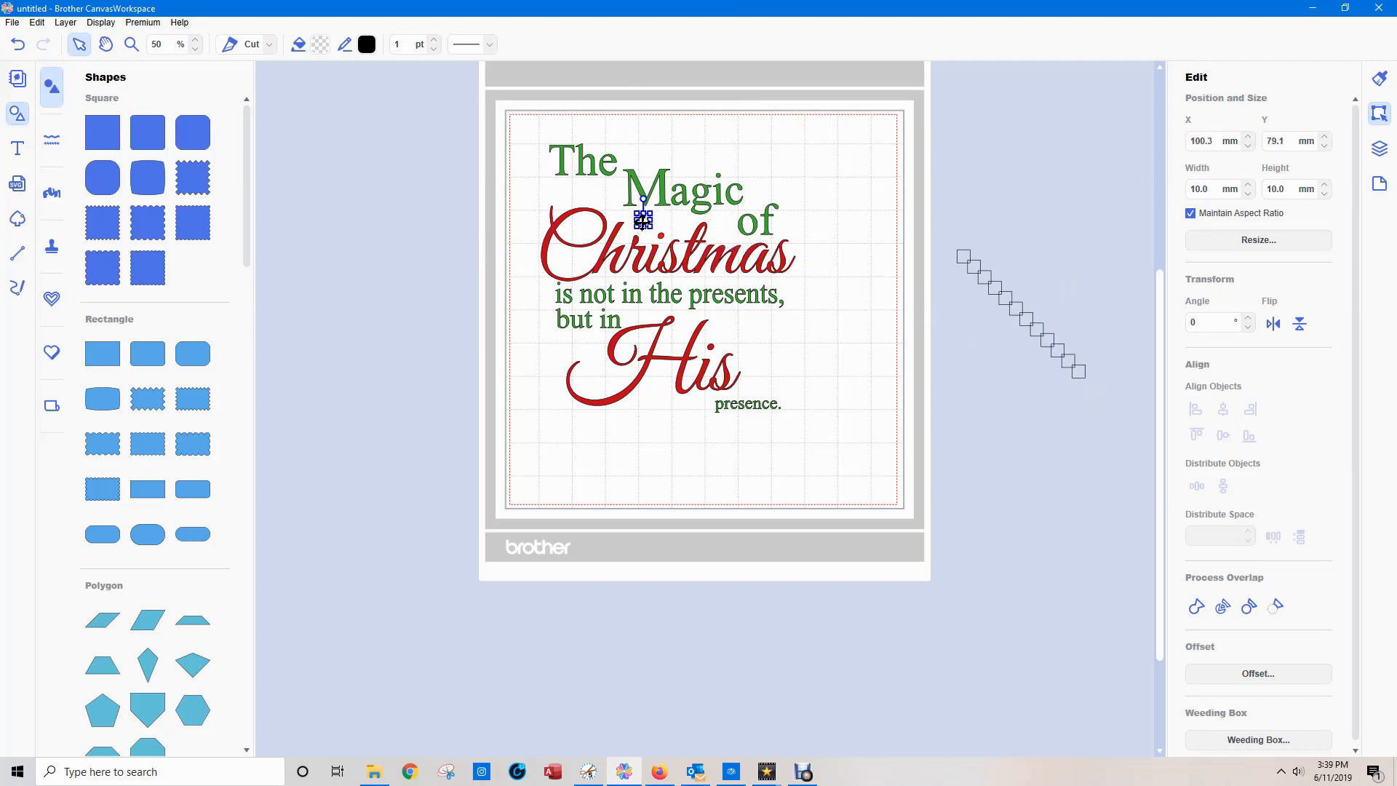
{"action": "left_click", "coordinate": [1379, 150]}
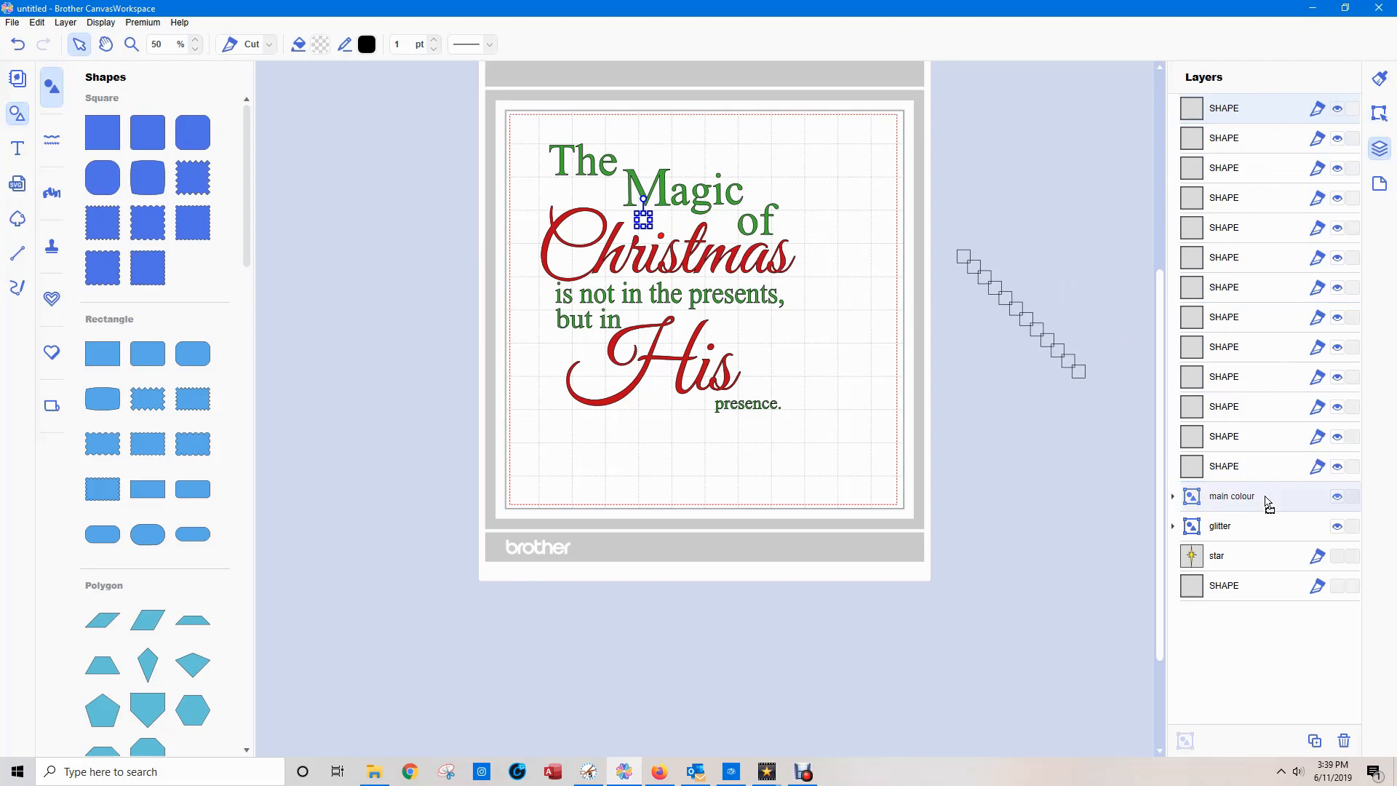
{"action": "left_click_drag", "start_coordinate": [1265, 109], "coordinate": [1265, 498]}
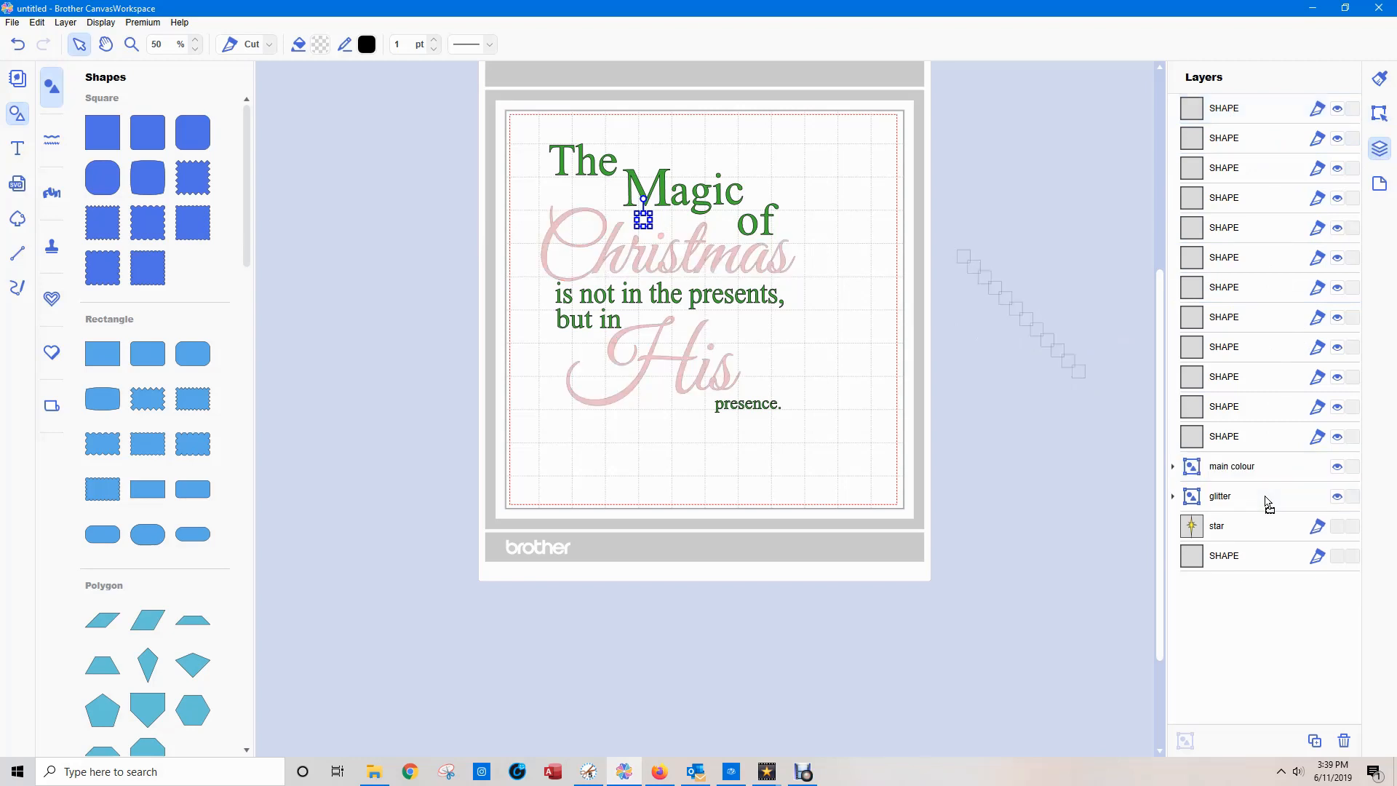
Move a second small square from beside the mat onto the one between "Magic" and "Christmas".
{"action": "left_click", "coordinate": [1080, 373]}
{"action": "left_click_drag", "start_coordinate": [1080, 373], "coordinate": [645, 221]}
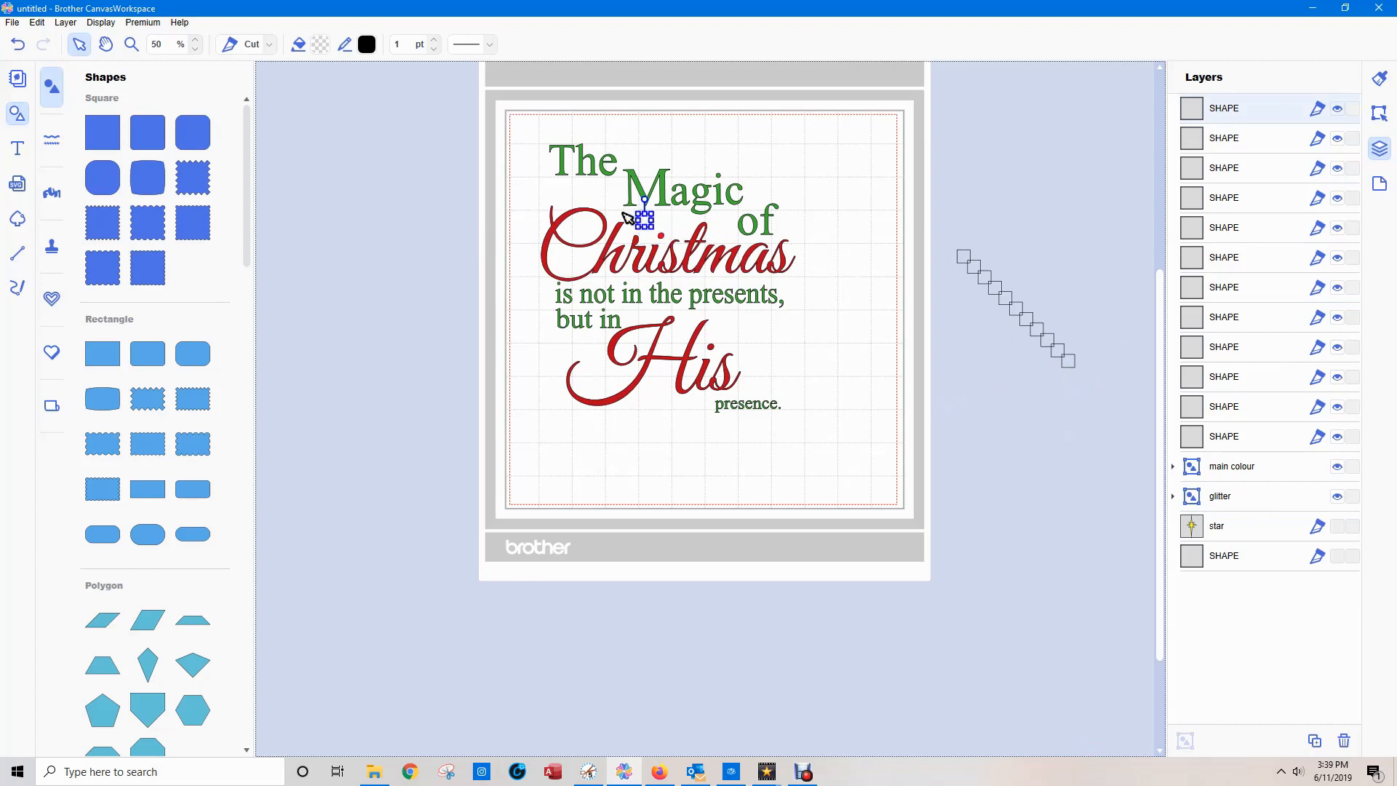
{"action": "left_click", "coordinate": [627, 218]}
{"action": "left_click", "coordinate": [854, 186]}
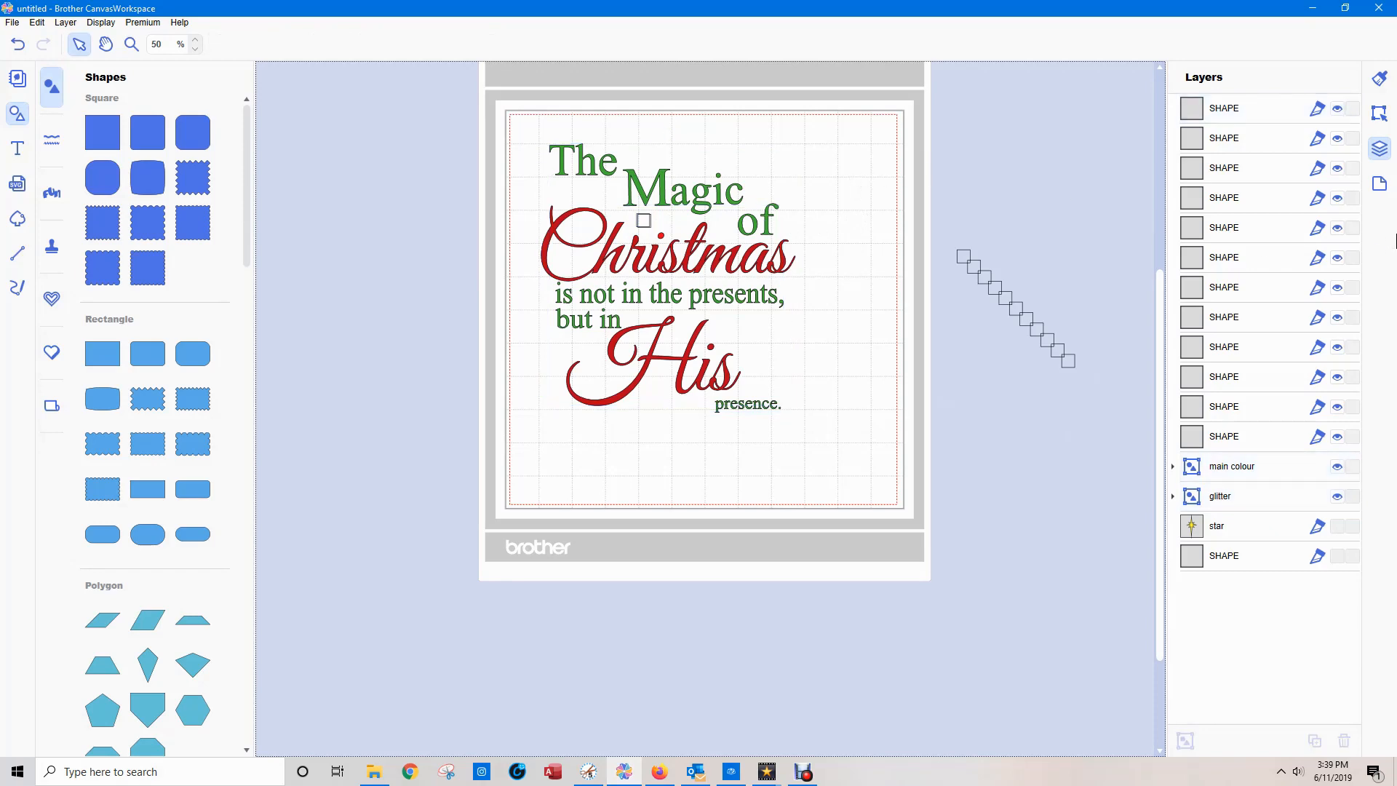
Examine the two overlapping squares up close and identify their layers, including the one inside the "main colour" group.
{"action": "left_click", "coordinate": [1380, 114]}
{"action": "scroll", "coordinate": [820, 447], "scroll_direction": "up", "scroll_amount": 4}
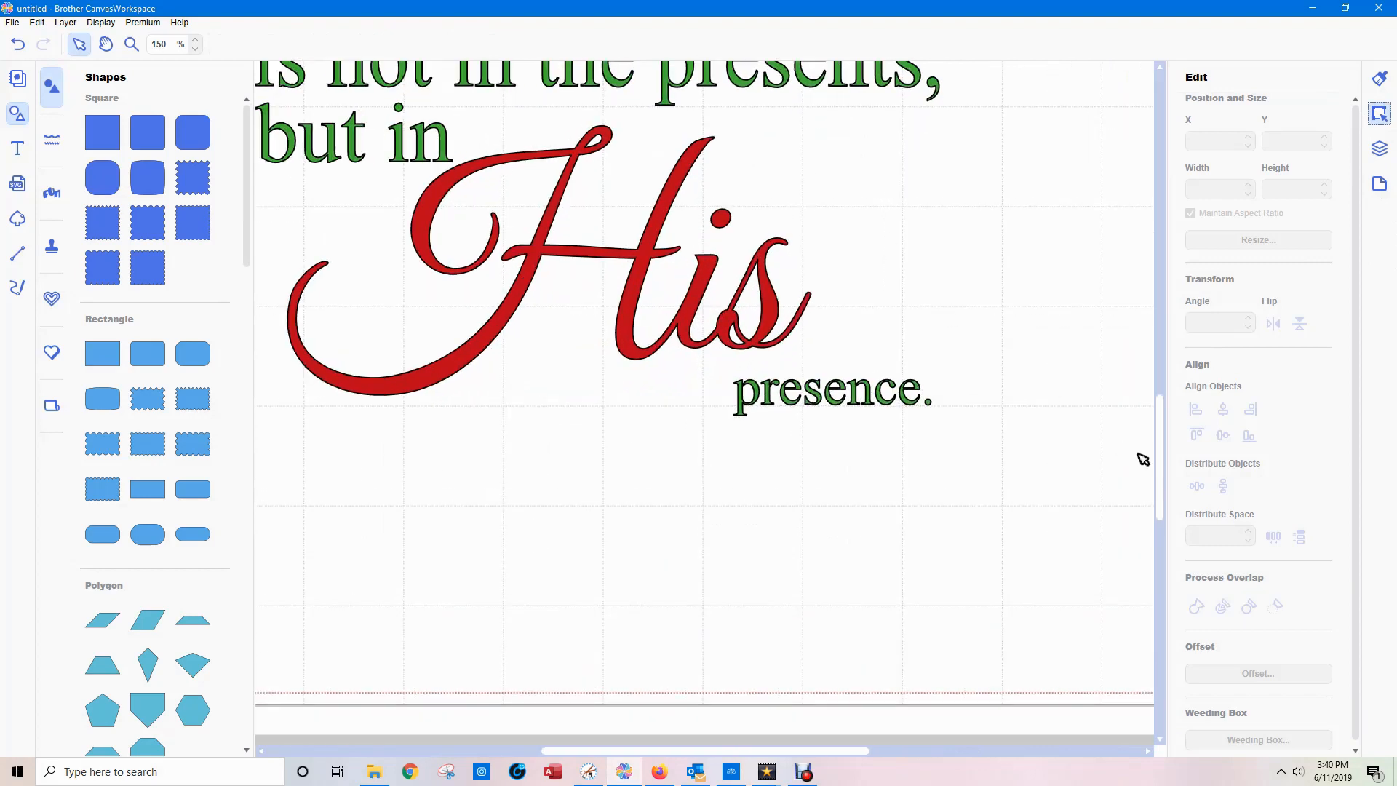
{"action": "left_click_drag", "start_coordinate": [1159, 458], "coordinate": [1167, 333]}
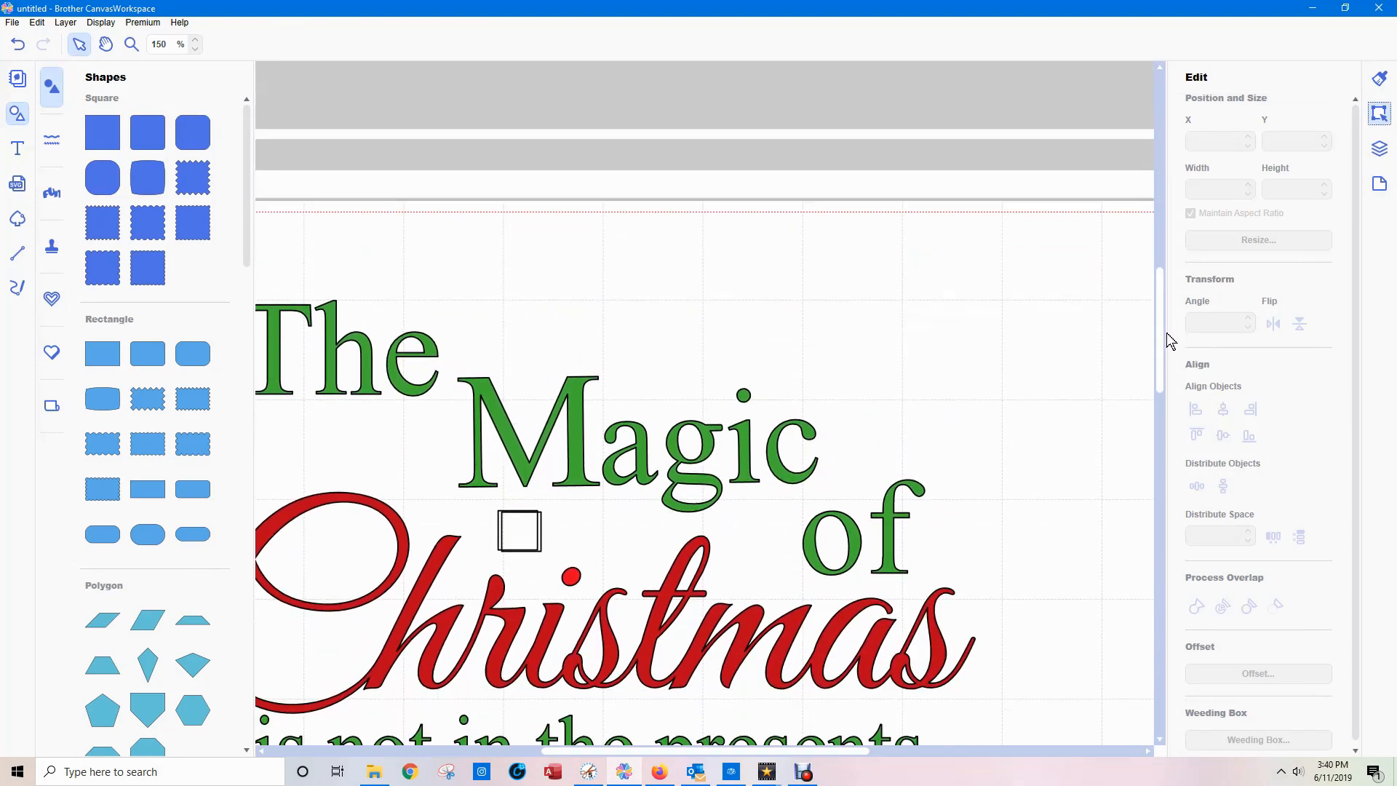
{"action": "left_click", "coordinate": [522, 522]}
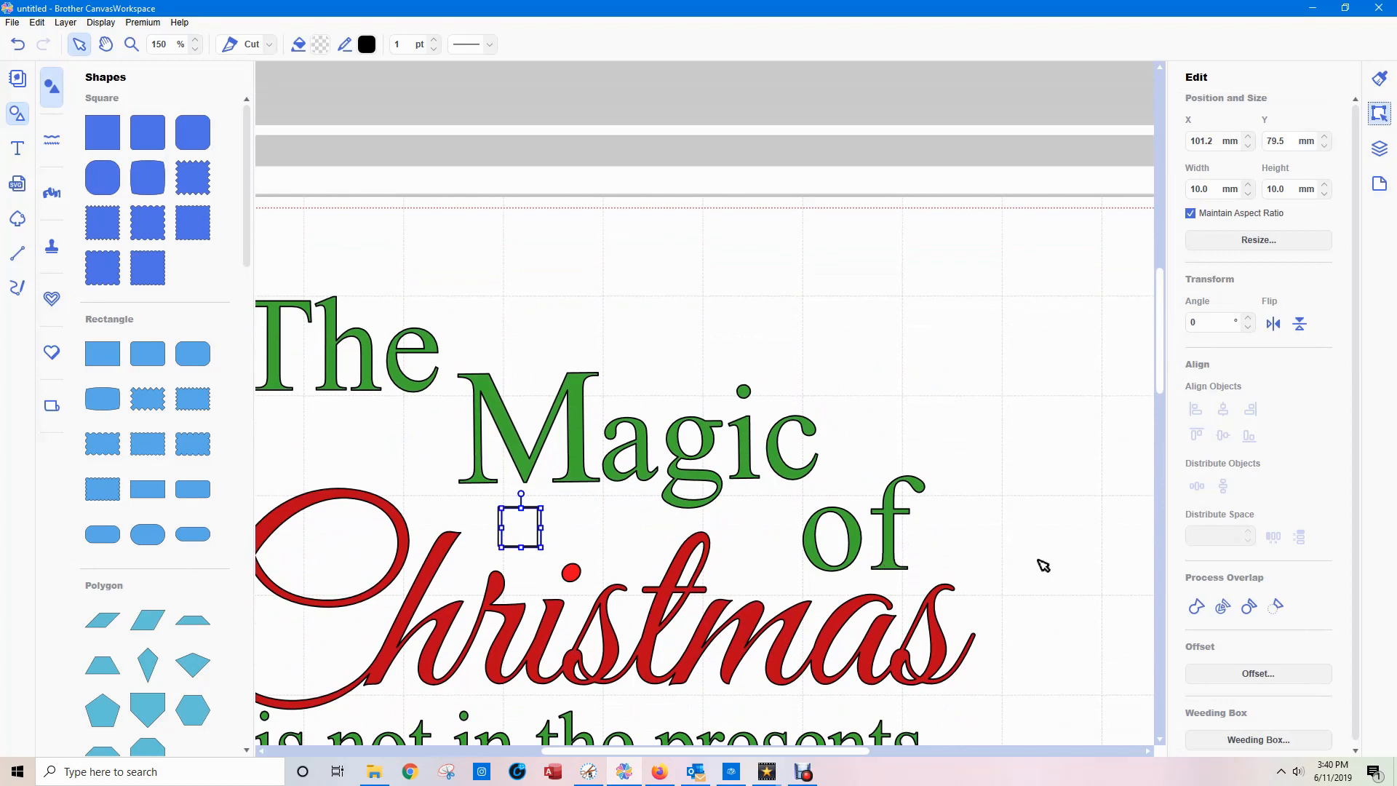
{"action": "left_click", "coordinate": [1380, 153]}
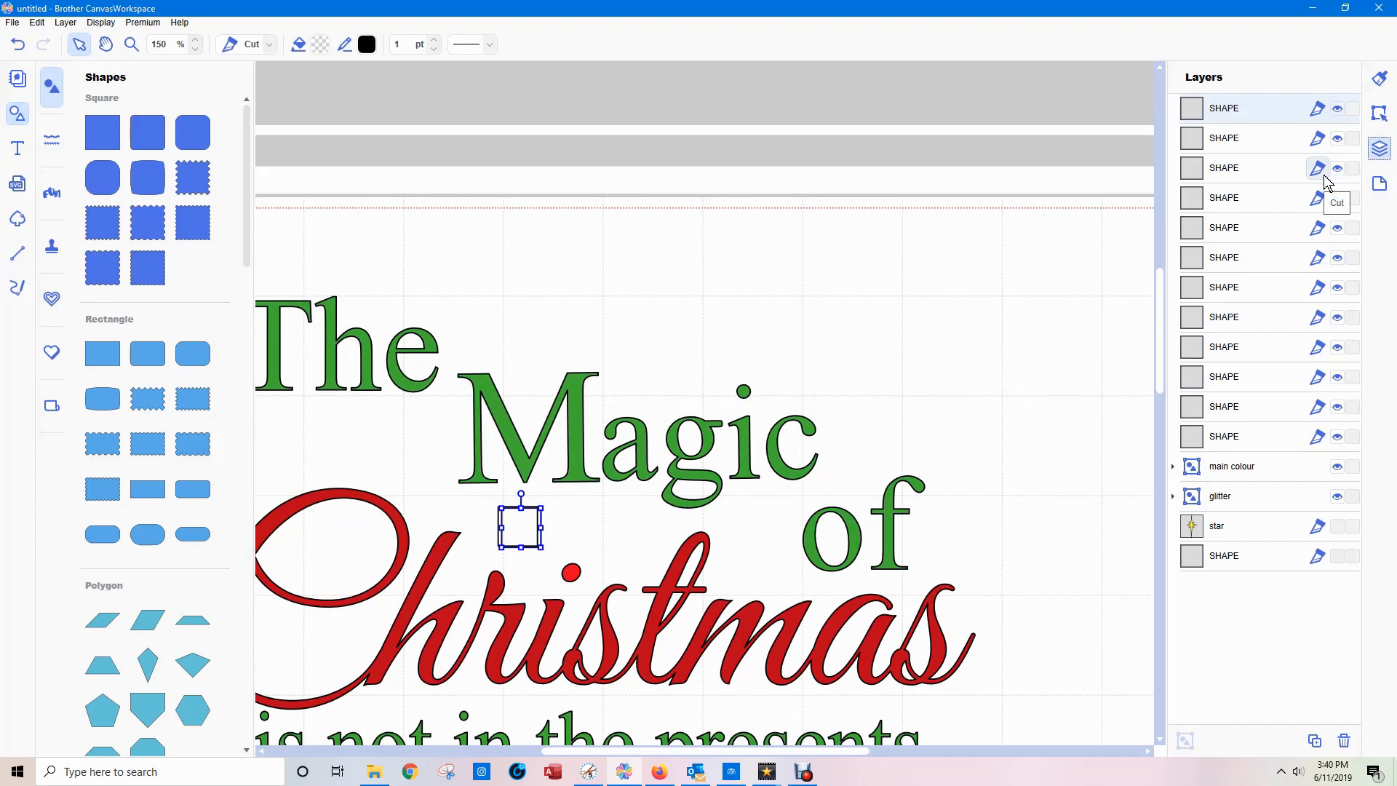
{"action": "left_click", "coordinate": [1242, 471]}
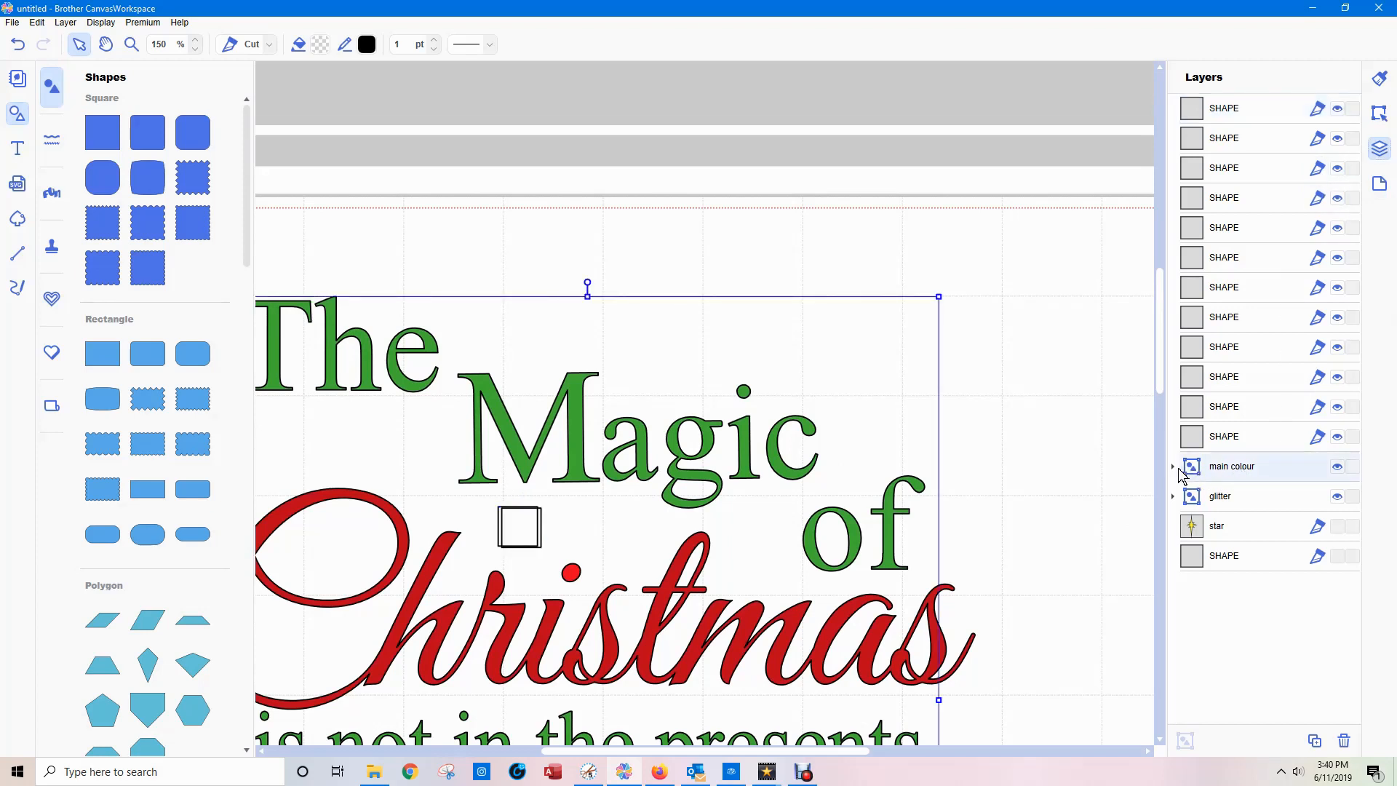
{"action": "left_click", "coordinate": [1172, 467]}
{"action": "left_click", "coordinate": [1249, 501]}
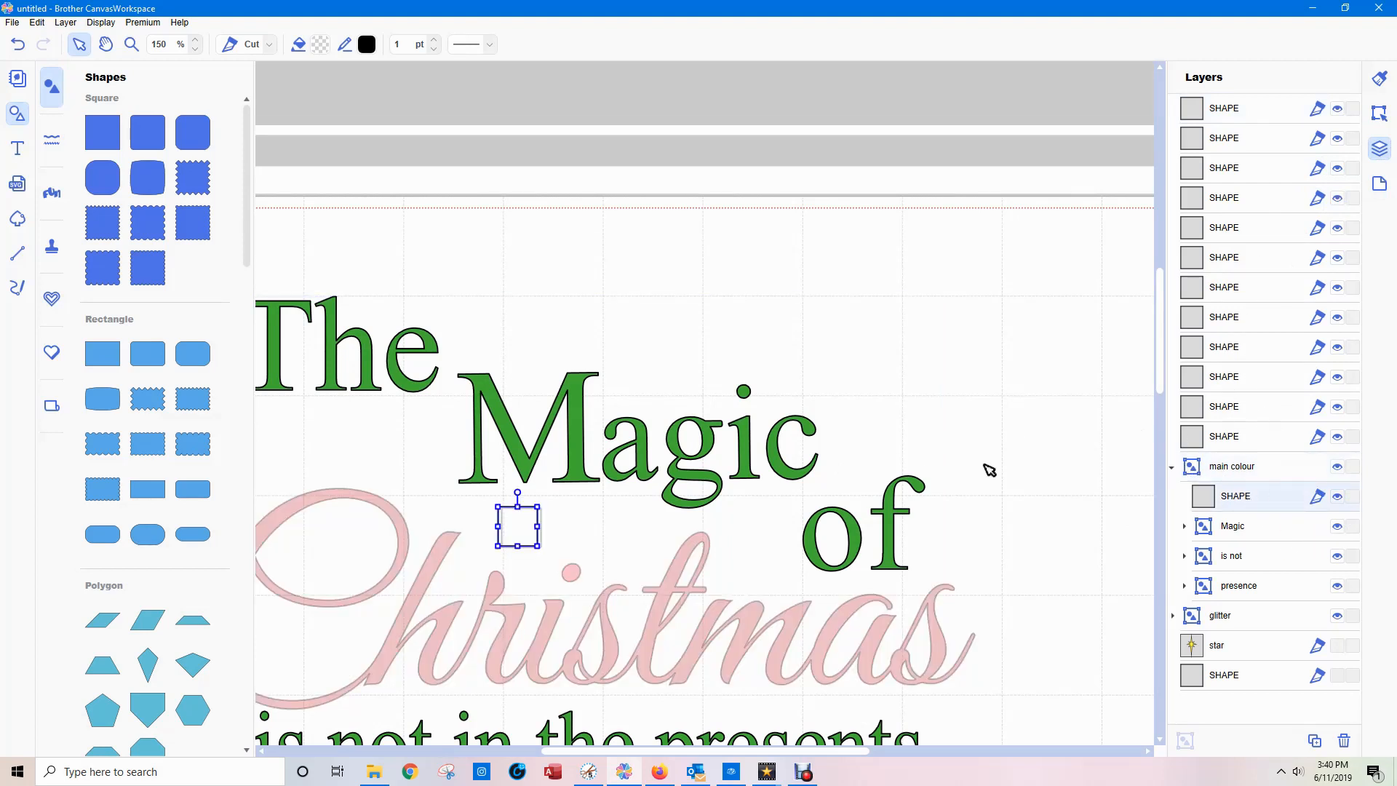
{"action": "left_click", "coordinate": [1229, 440]}
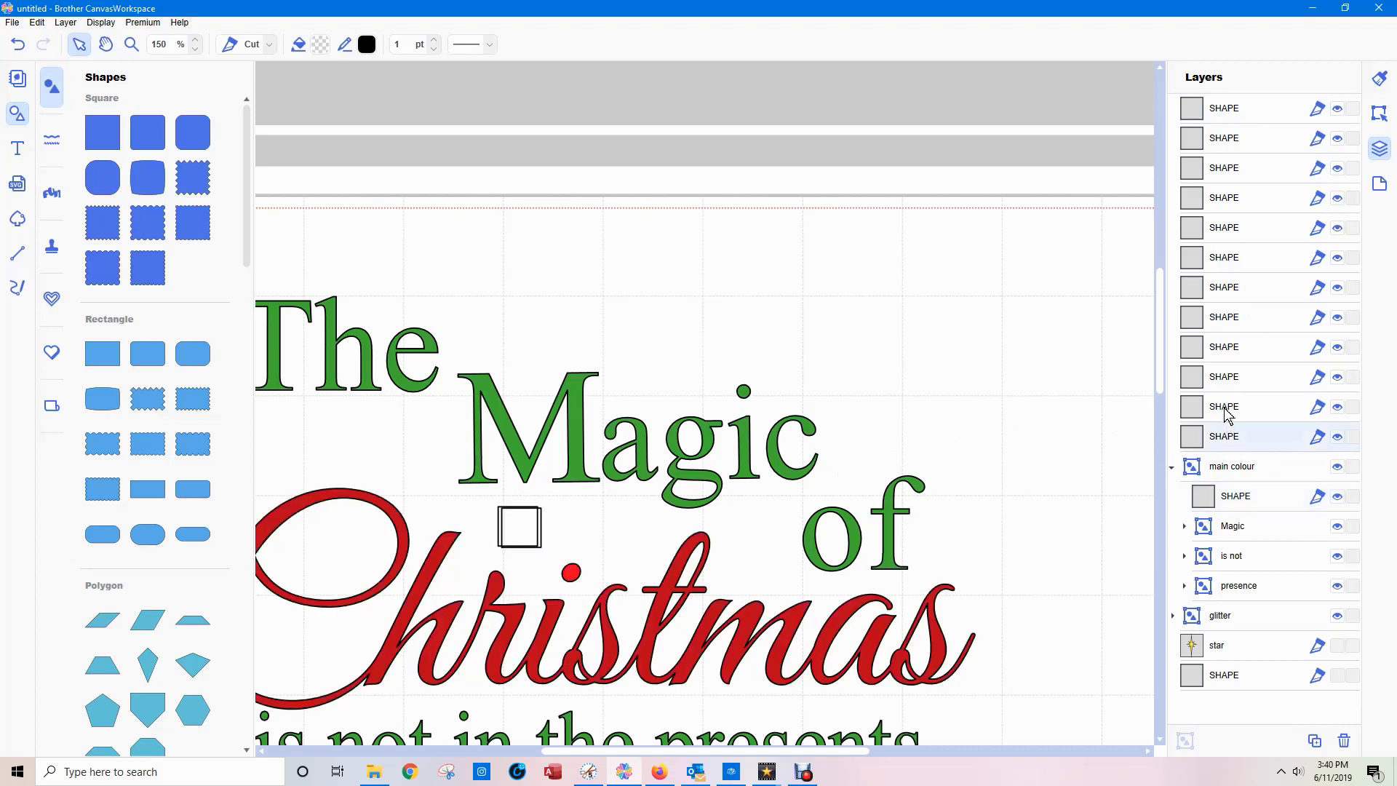
Select the second square's layer and nudge it left until it lines up with the square in the "main colour" group.
{"action": "left_click", "coordinate": [1217, 110]}
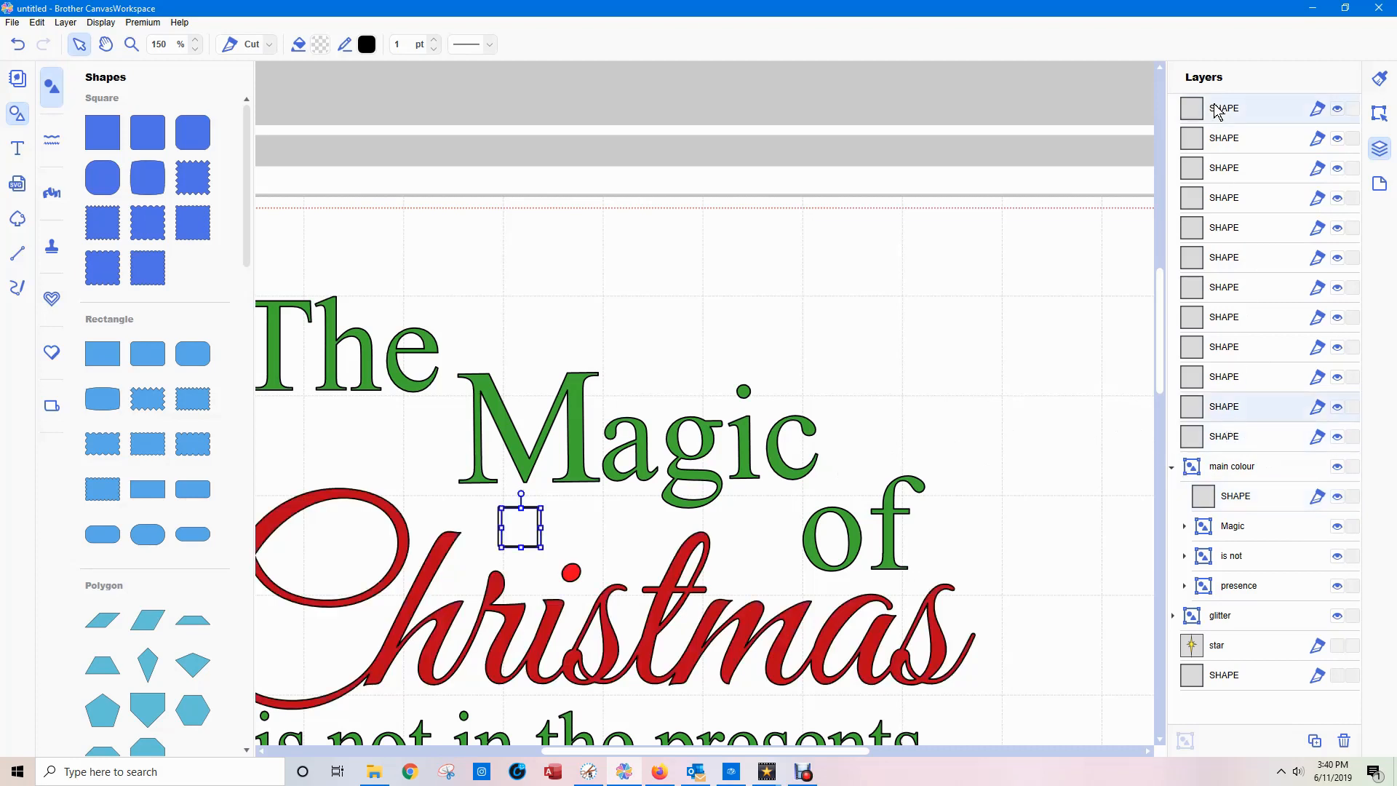
{"action": "left_click", "coordinate": [1379, 113]}
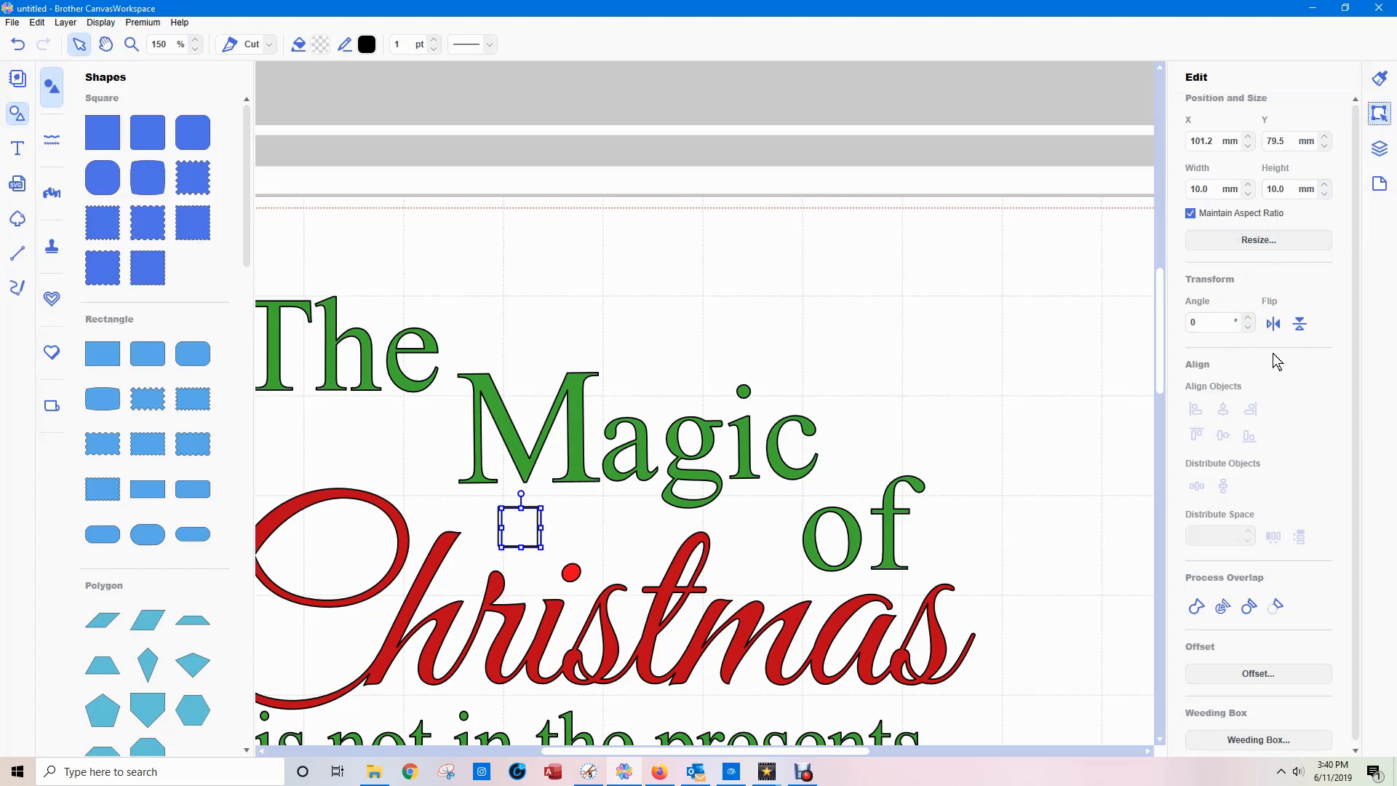
{"action": "key", "text": "Left"}
{"action": "key", "text": "Left"}
{"action": "key", "text": "Left"}
{"action": "left_click", "coordinate": [760, 166]}
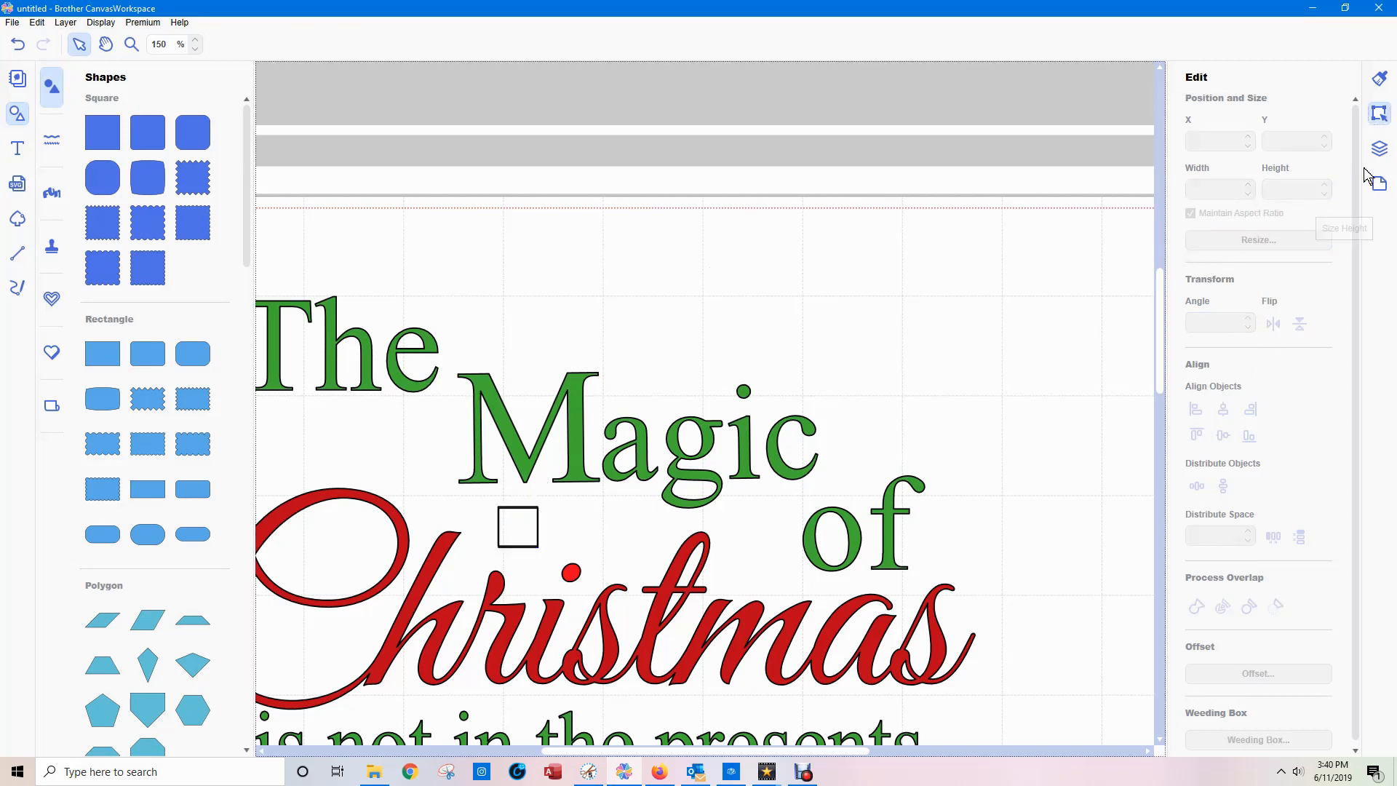
Add the aligned second square, the topmost SHAPE layer, to the "glitter" group.
{"action": "left_click", "coordinate": [1379, 148]}
{"action": "left_click", "coordinate": [1245, 110]}
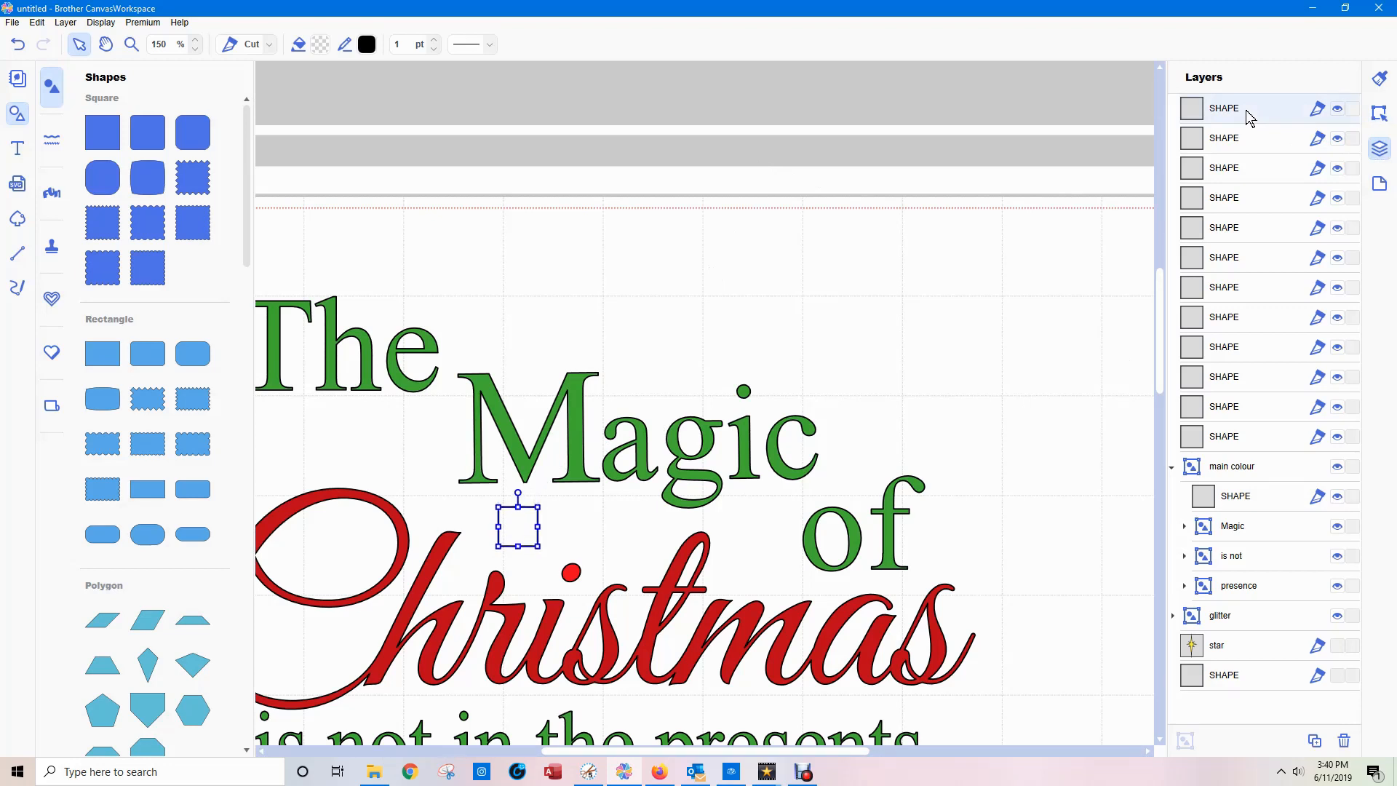
{"action": "left_click", "coordinate": [635, 128]}
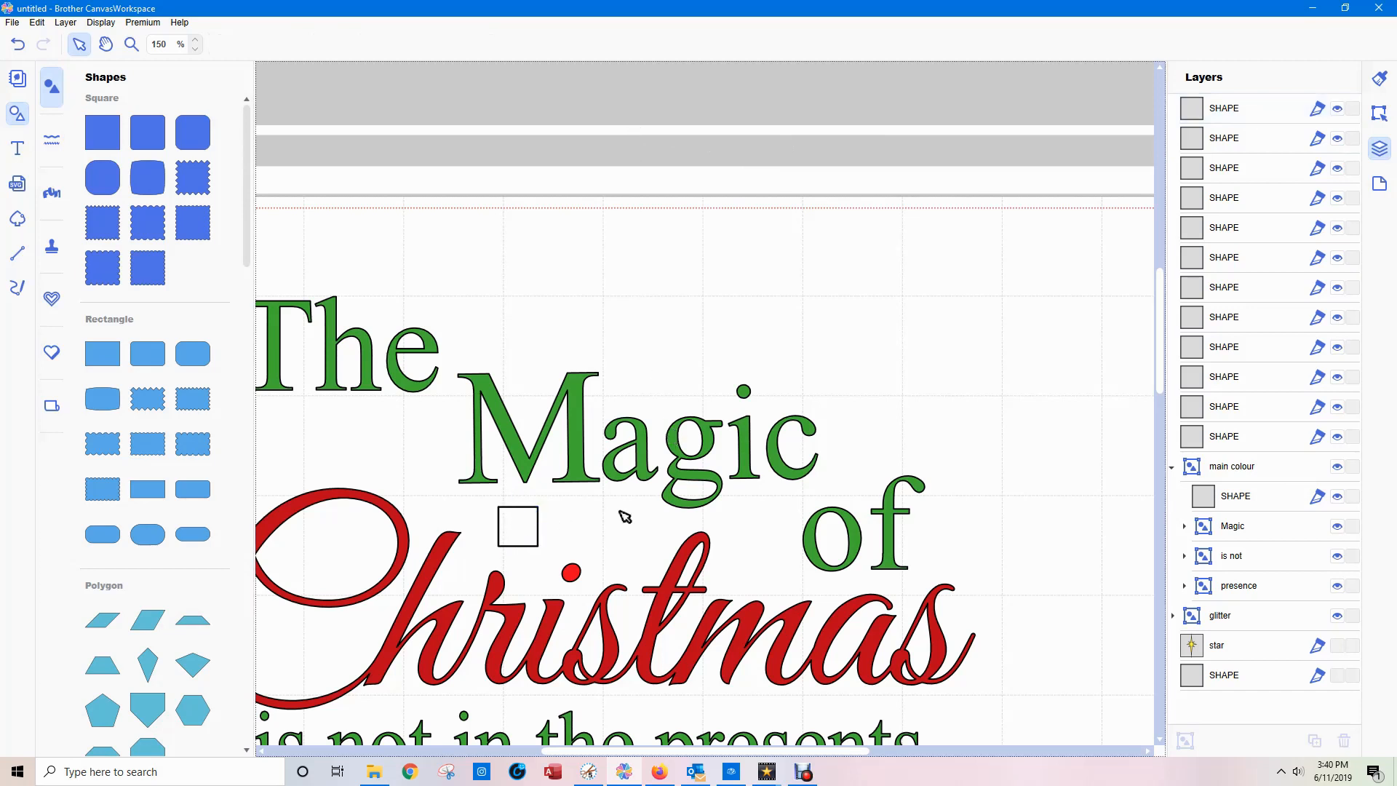
{"action": "left_click", "coordinate": [1237, 109]}
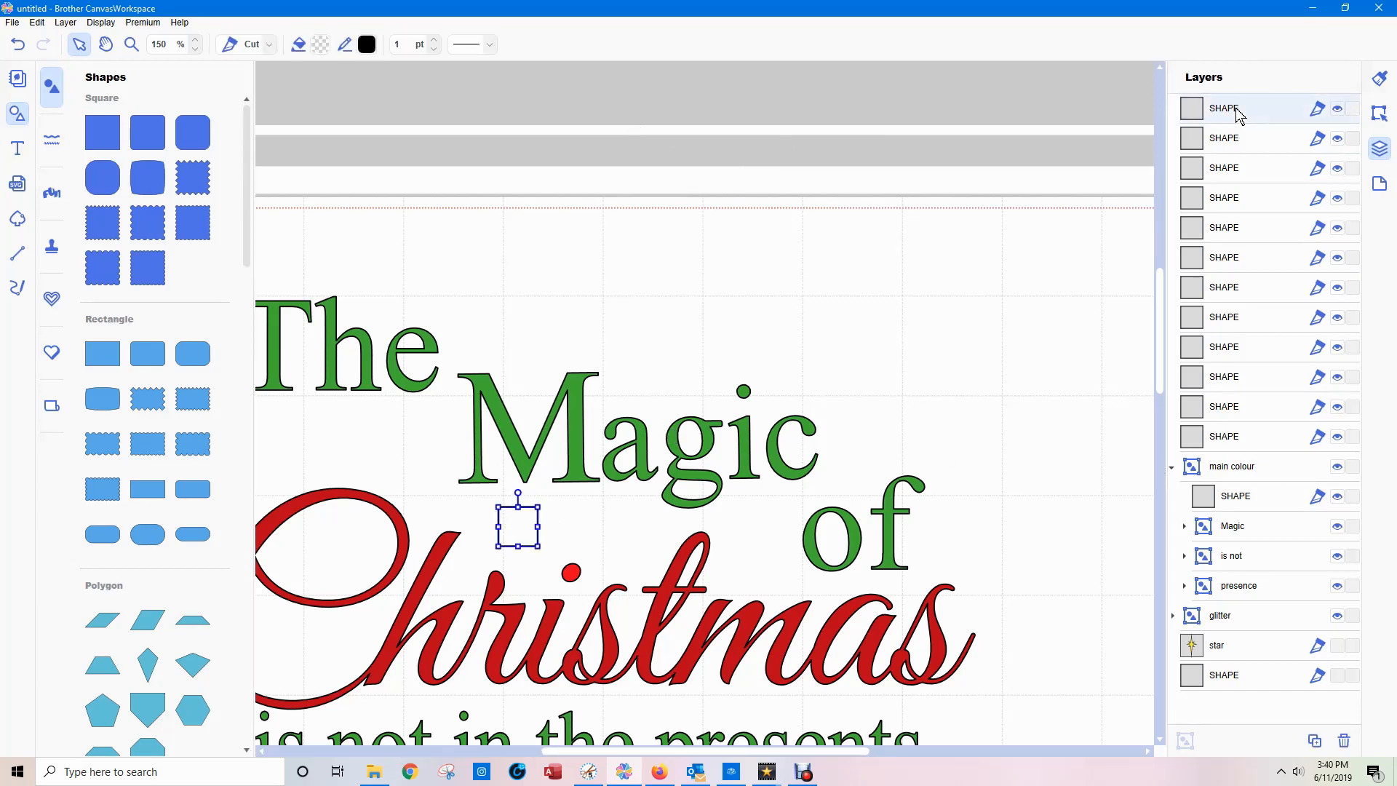
{"action": "left_click_drag", "start_coordinate": [1237, 113], "coordinate": [1252, 622]}
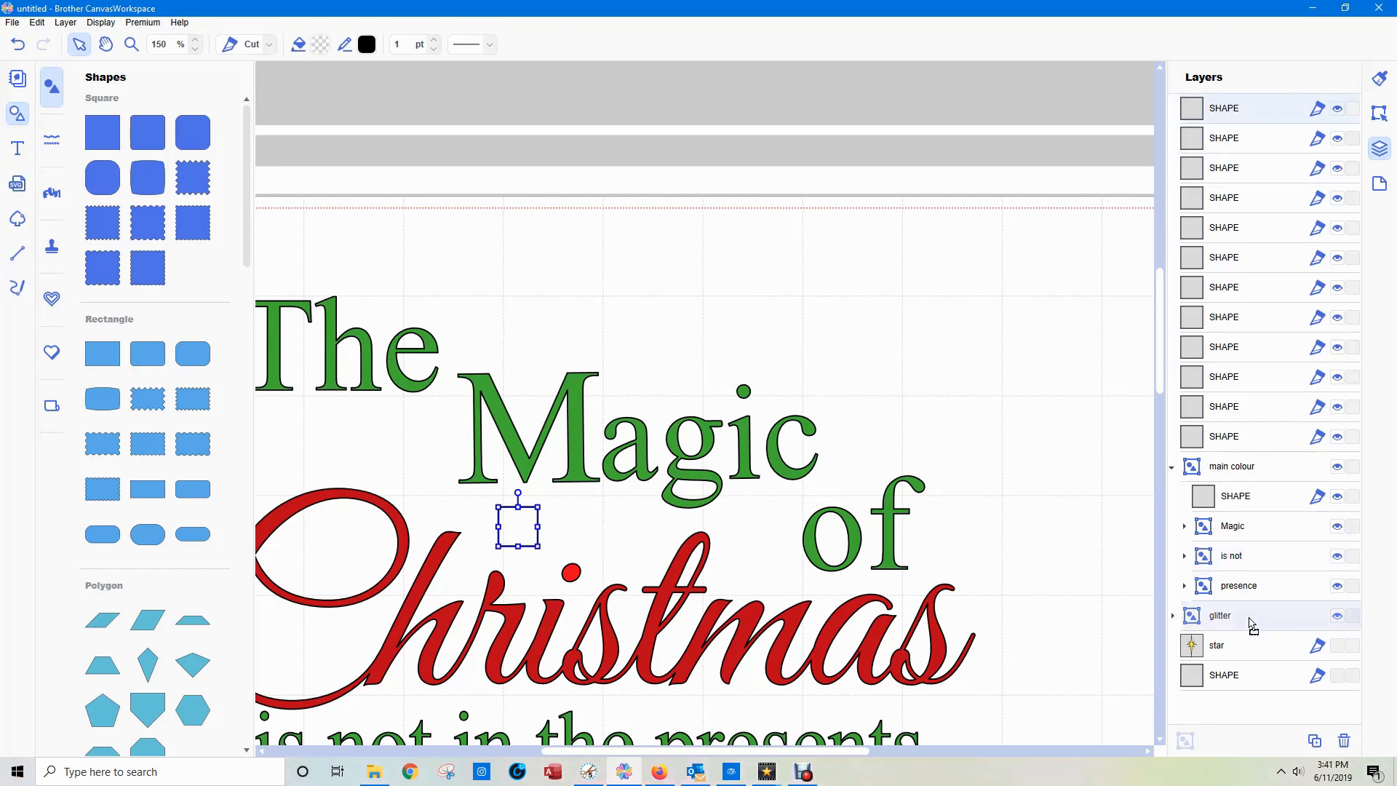
{"action": "left_click_drag", "start_coordinate": [1251, 622], "coordinate": [1250, 624]}
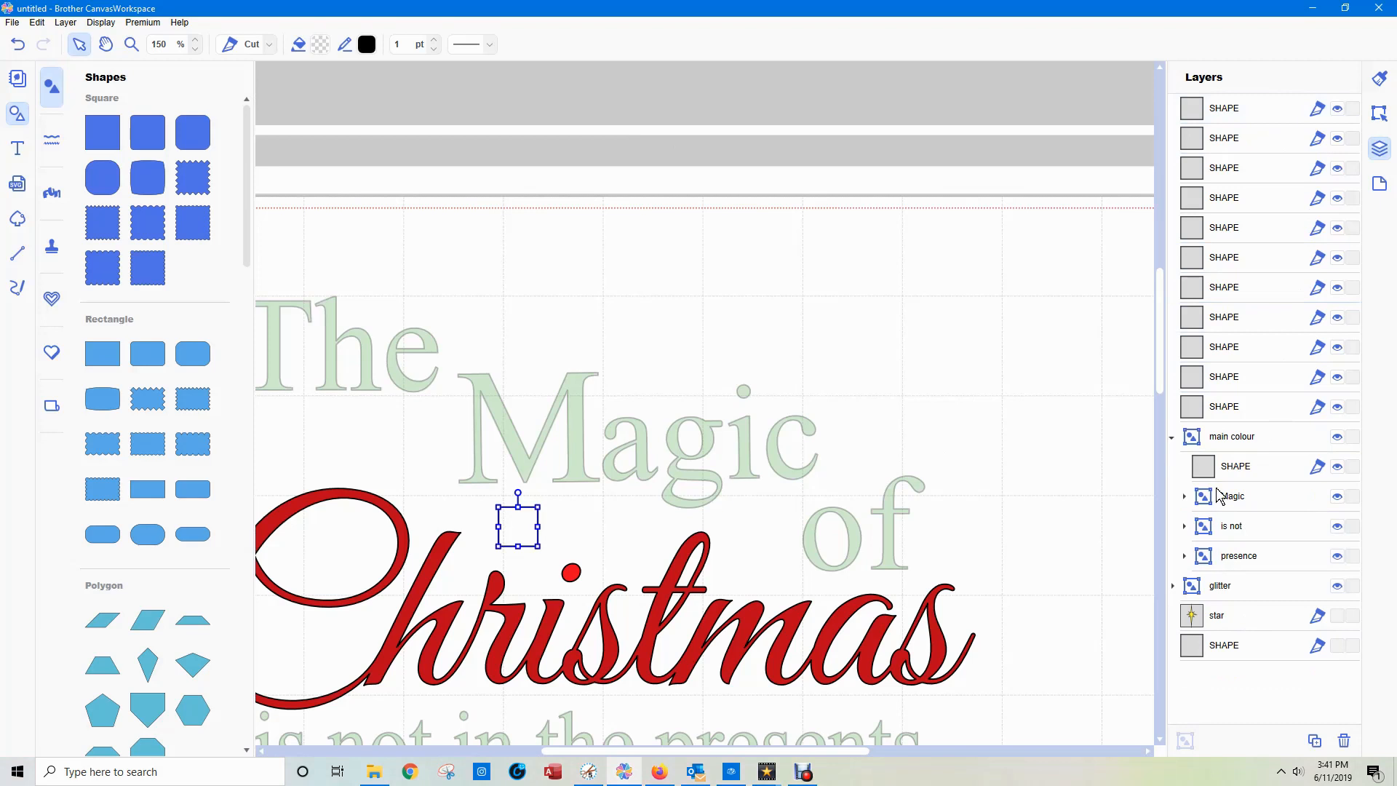
Compare the X and Y positions of the square in the "main colour" group with the one in the "glitter" group.
{"action": "left_click", "coordinate": [1173, 586]}
{"action": "scroll", "coordinate": [1262, 682], "scroll_direction": "down", "scroll_amount": 1}
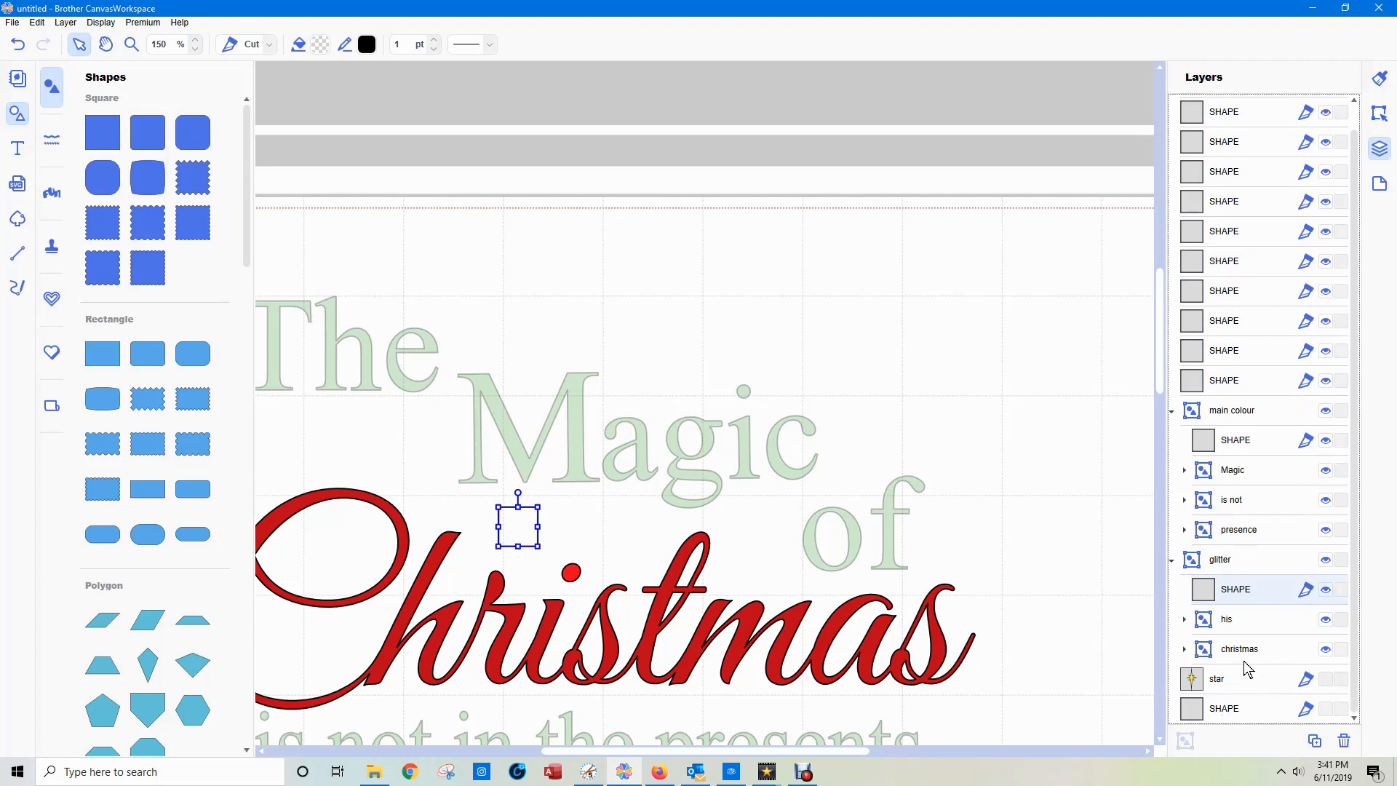
{"action": "left_click", "coordinate": [1234, 445]}
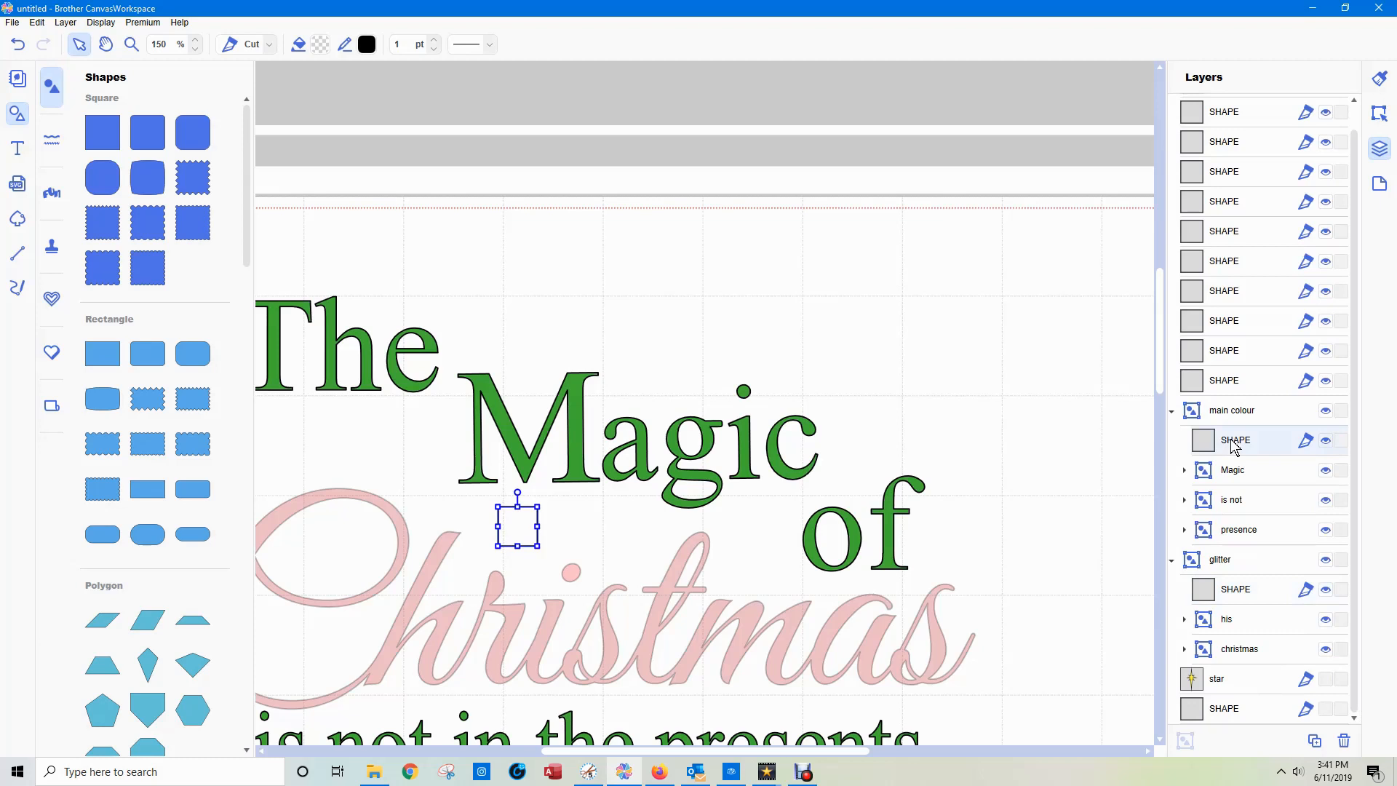
{"action": "left_click", "coordinate": [1380, 112]}
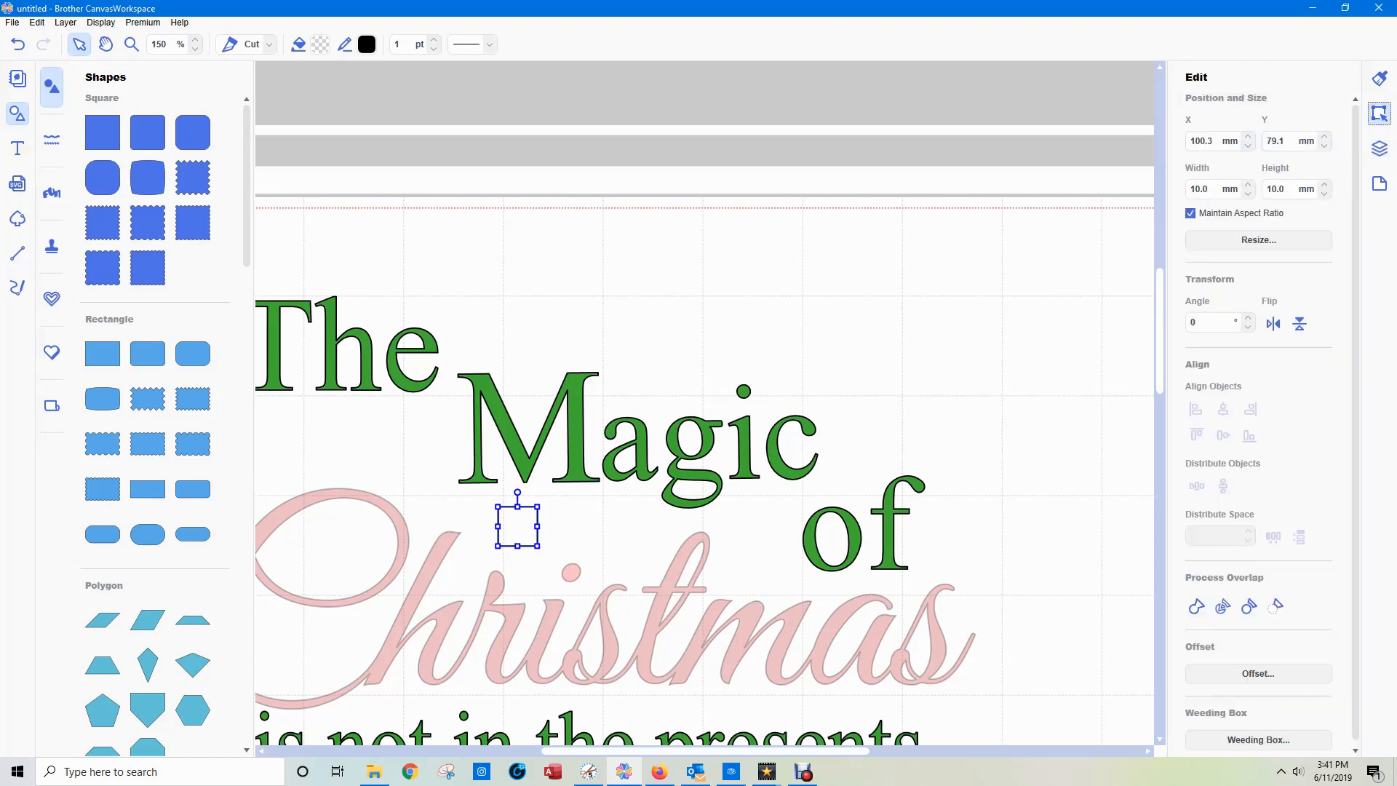
{"action": "left_click", "coordinate": [1379, 149]}
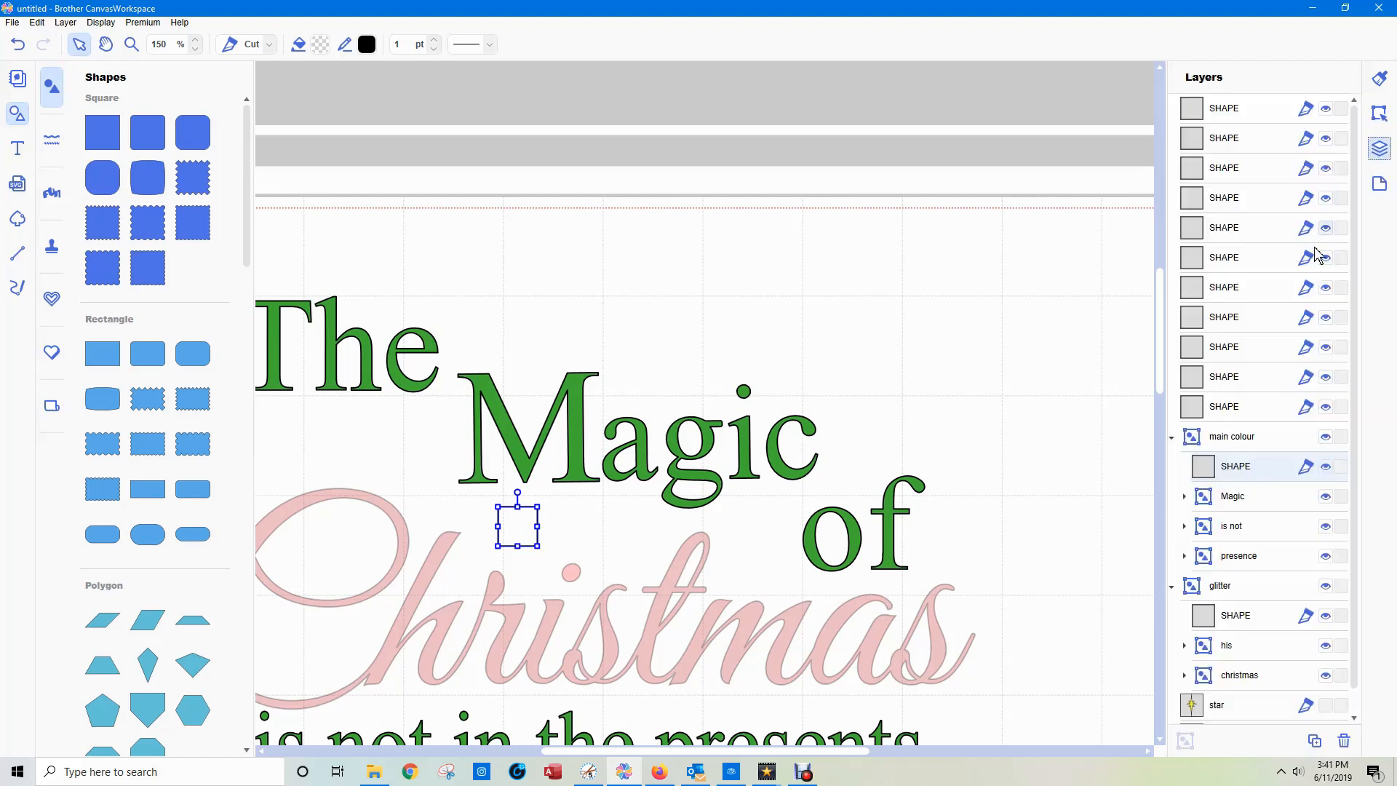
{"action": "left_click", "coordinate": [1217, 616]}
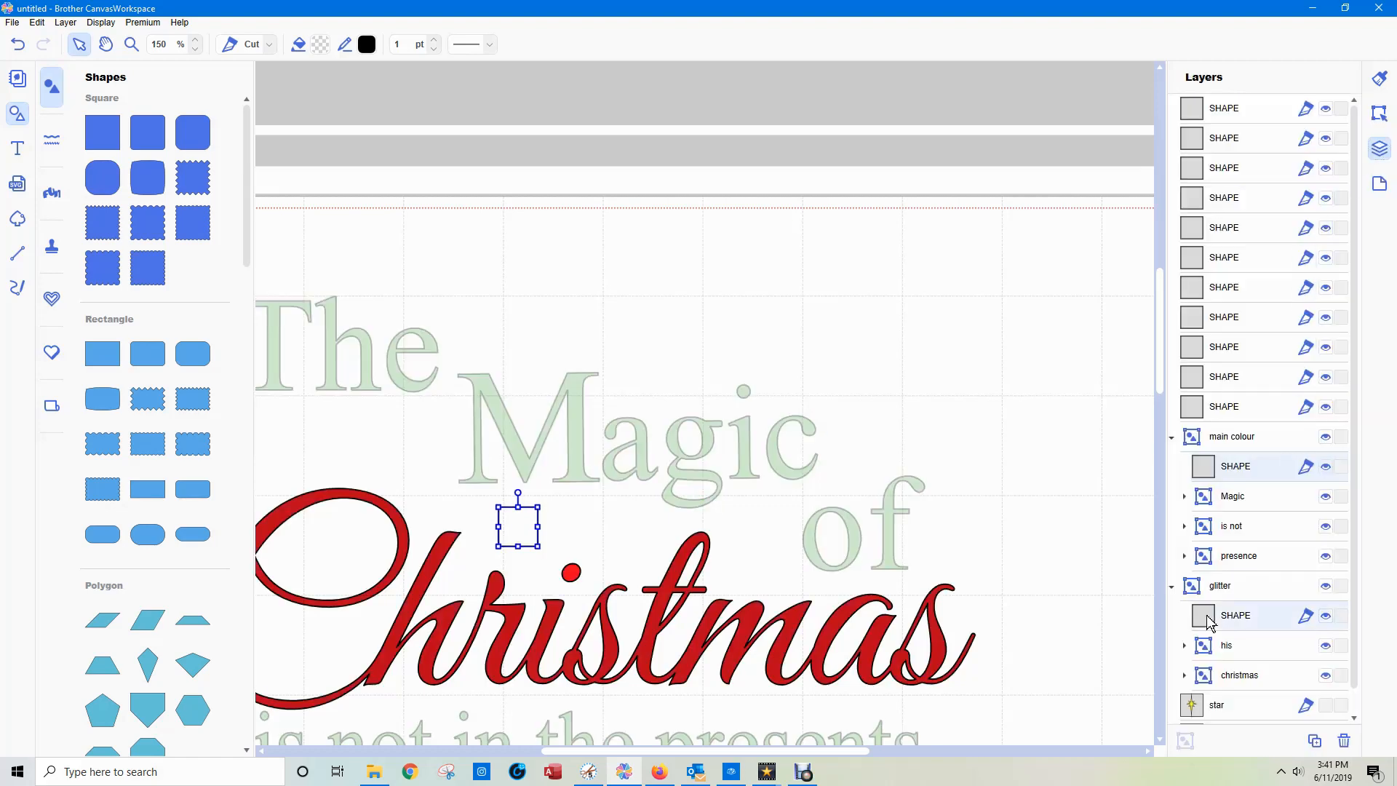
{"action": "left_click", "coordinate": [1380, 113]}
{"action": "left_click", "coordinate": [1211, 140]}
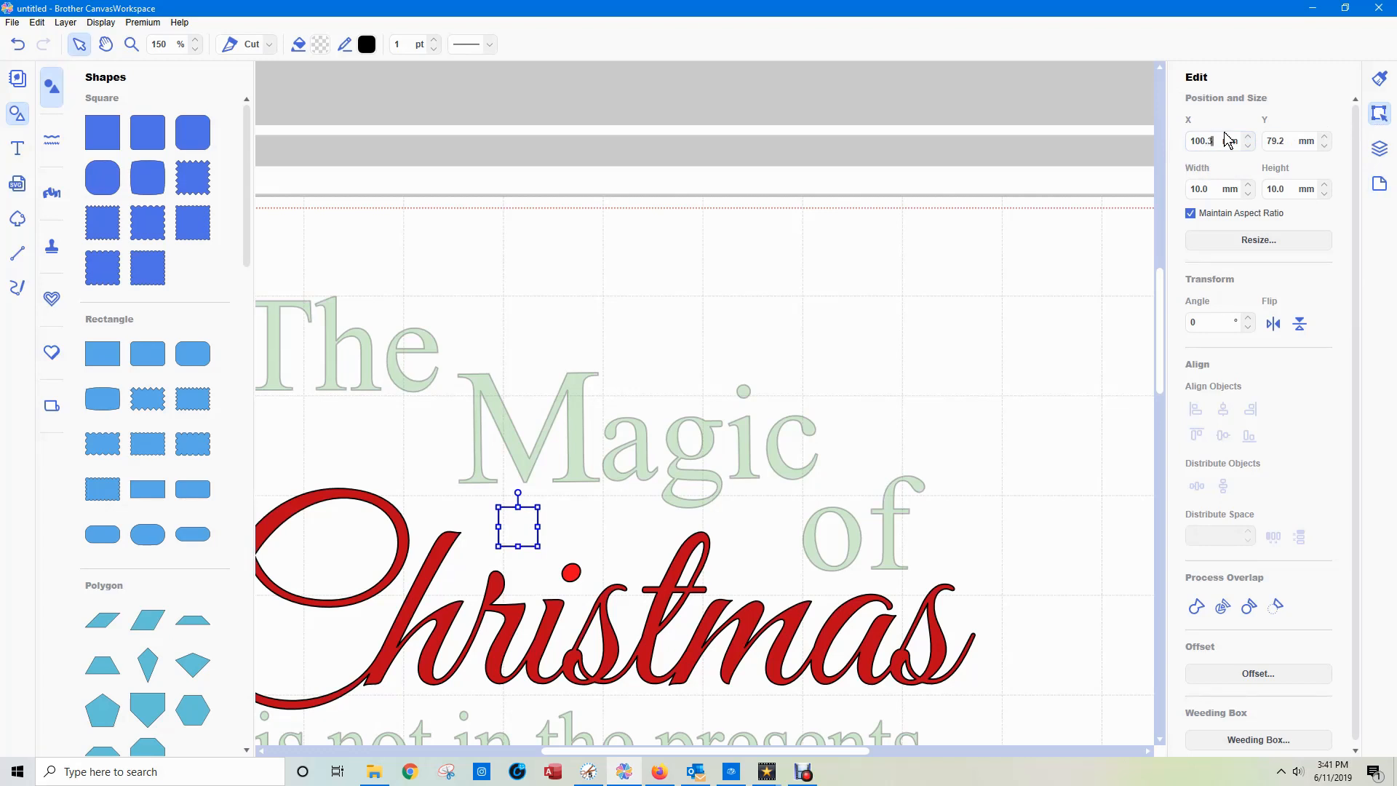
{"action": "left_click", "coordinate": [1290, 140]}
{"action": "left_click", "coordinate": [905, 120]}
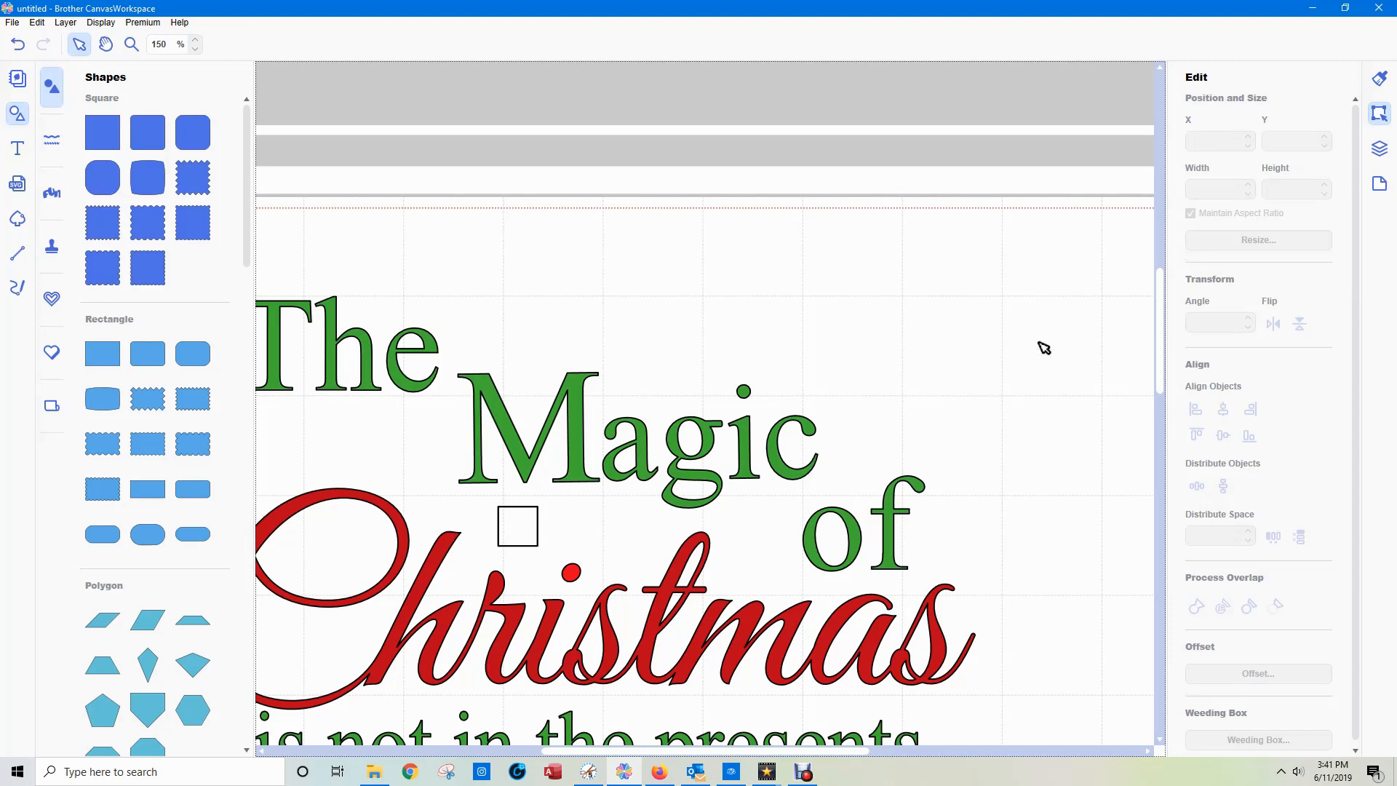
Stack the two lowest squares of the diagonal row beside the mat by aligning their centres horizontally and vertically.
{"action": "left_click_drag", "start_coordinate": [1160, 345], "coordinate": [1168, 393]}
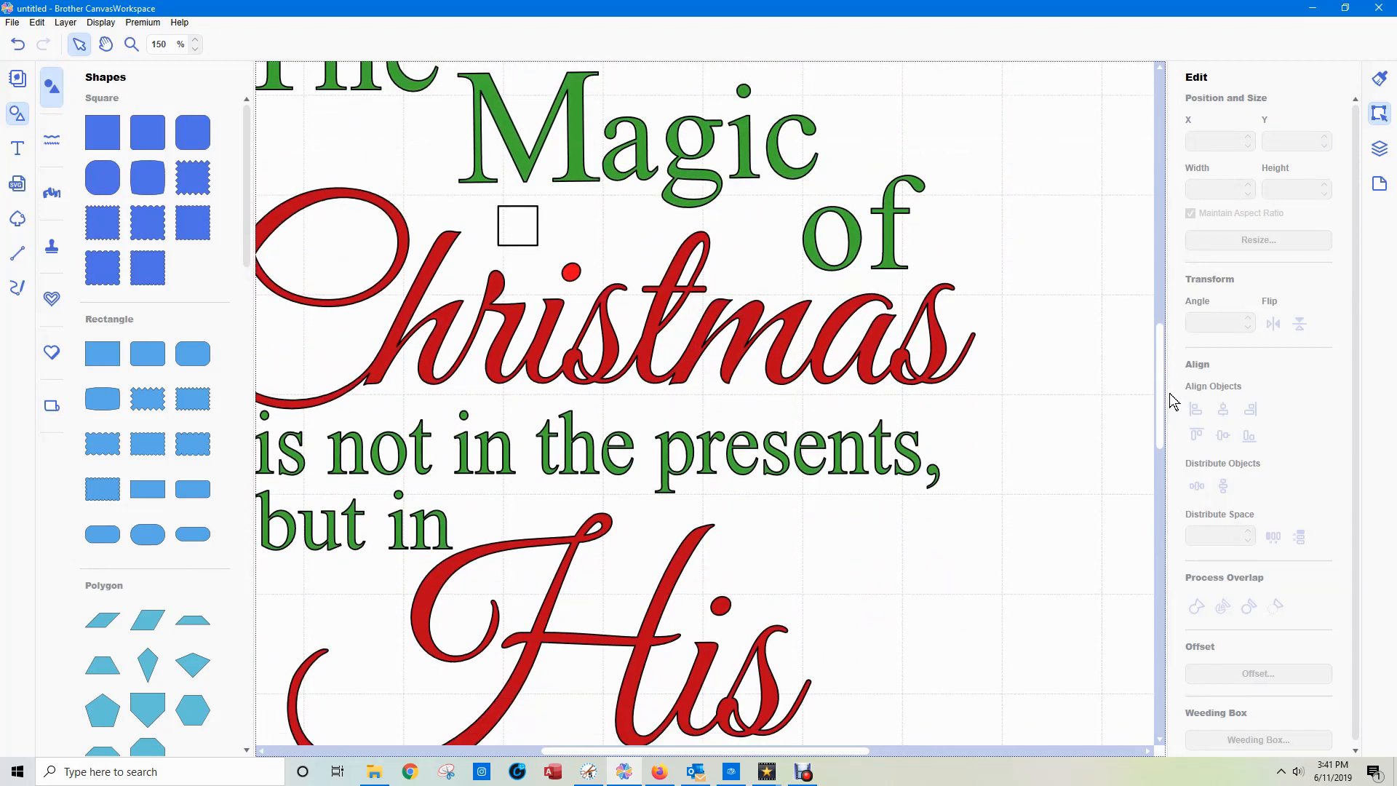
{"action": "scroll", "coordinate": [1168, 392], "scroll_direction": "down", "scroll_amount": 9}
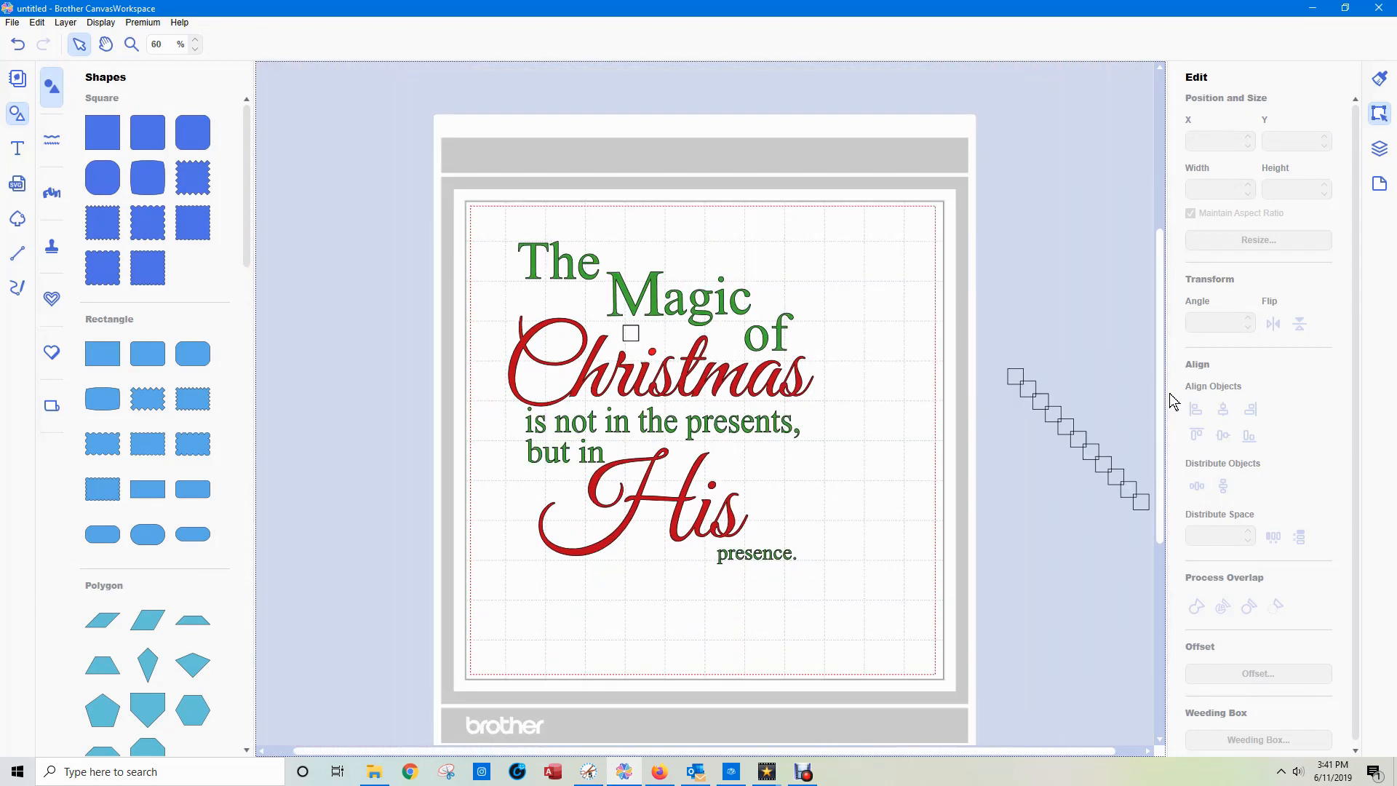
{"action": "scroll", "coordinate": [1168, 393], "scroll_direction": "down", "scroll_amount": 1}
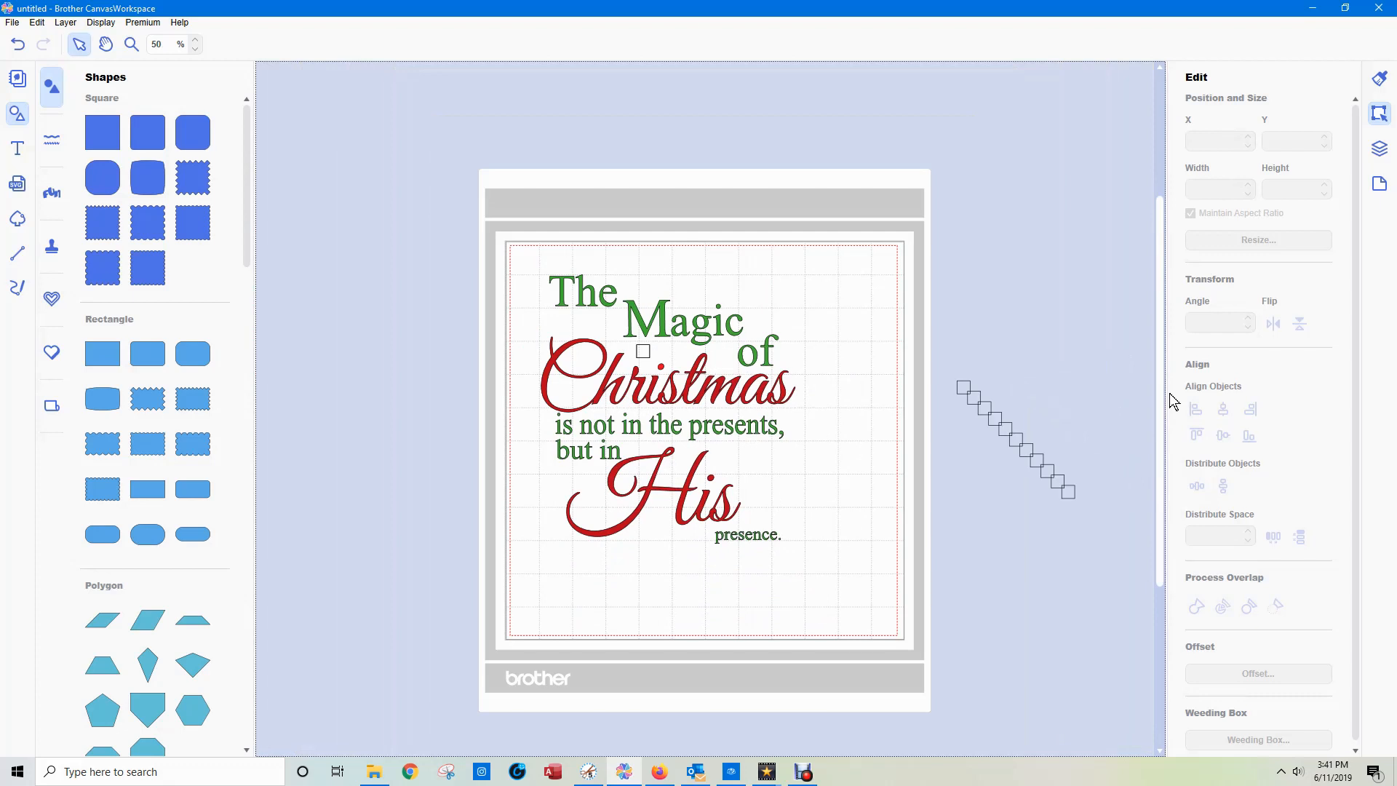
{"action": "left_click_drag", "start_coordinate": [1095, 525], "coordinate": [1067, 493]}
{"action": "left_click", "coordinate": [1222, 409]}
{"action": "left_click", "coordinate": [1225, 437]}
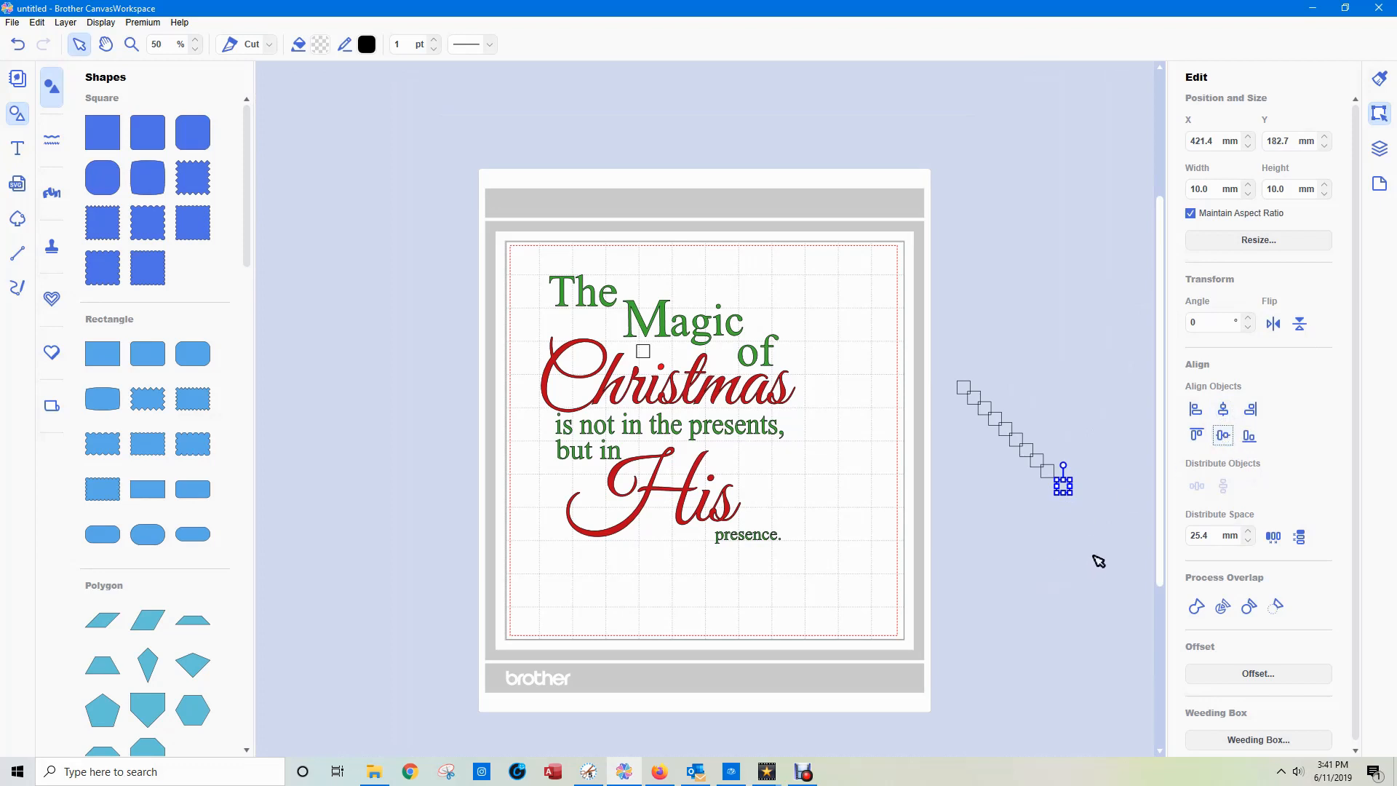
Move the stacked pair of squares onto the mat, below "presents," and just above "His".
{"action": "left_click", "coordinate": [1098, 516]}
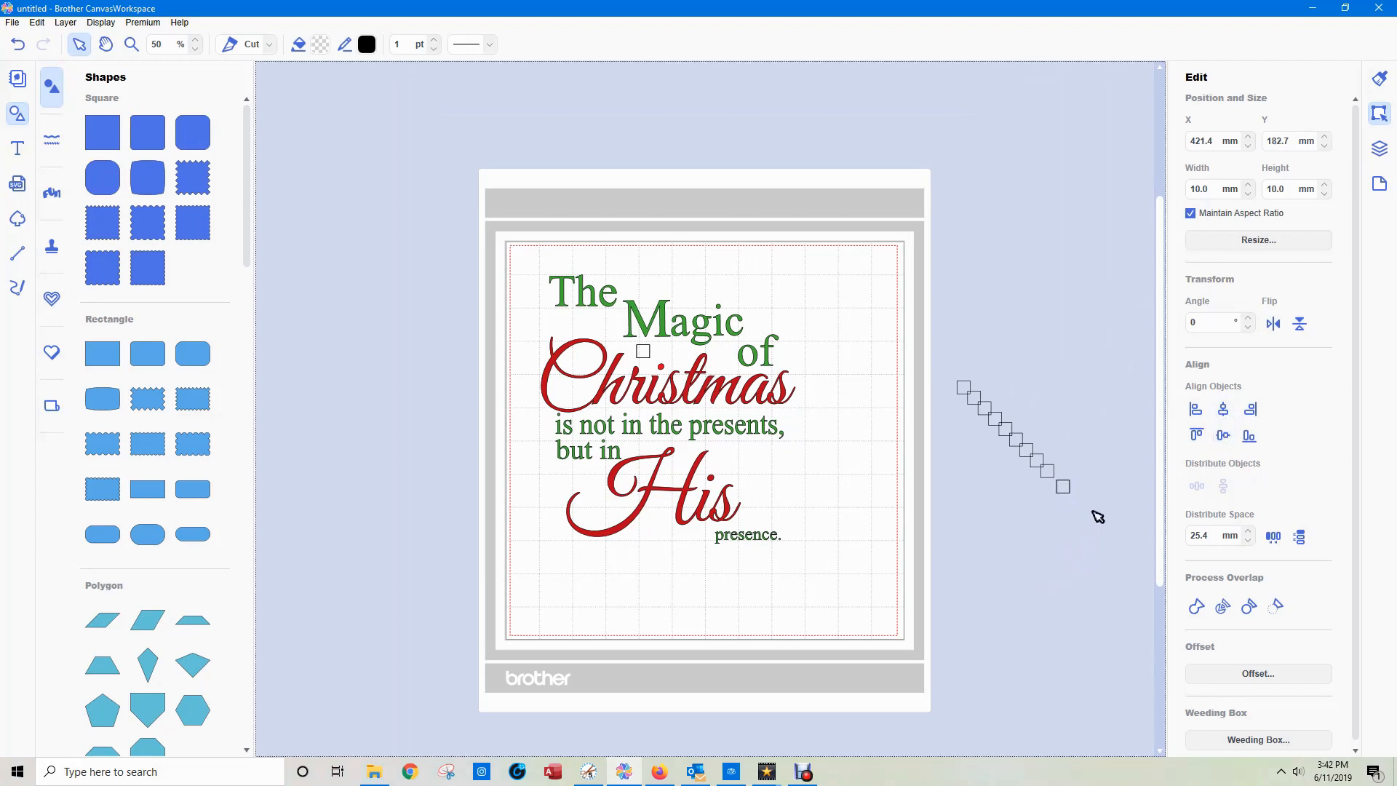
{"action": "left_click", "coordinate": [1063, 486]}
{"action": "left_click_drag", "start_coordinate": [1063, 486], "coordinate": [723, 453]}
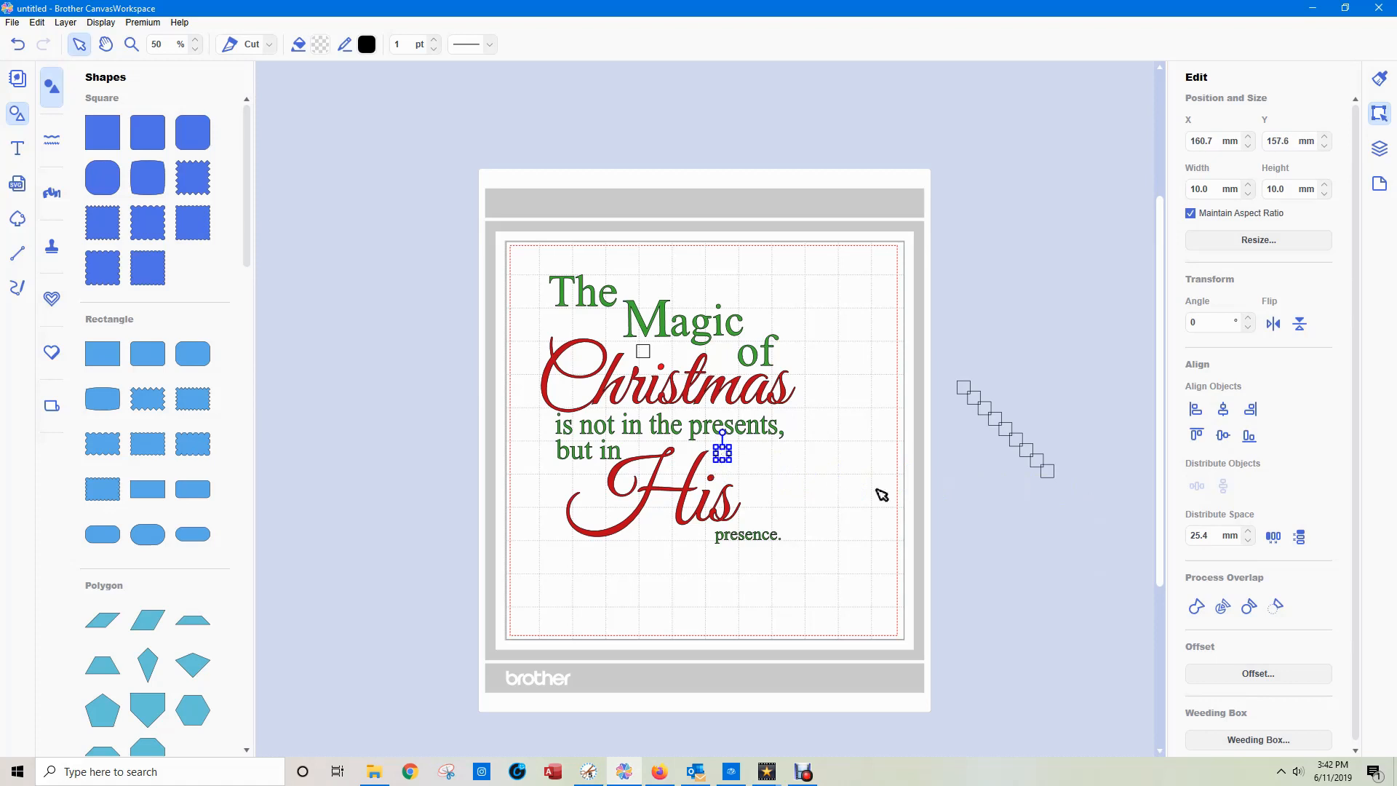
Add one square of the stacked pair to the "glitter" group and the other to the "main colour" group.
{"action": "left_click", "coordinate": [1379, 149]}
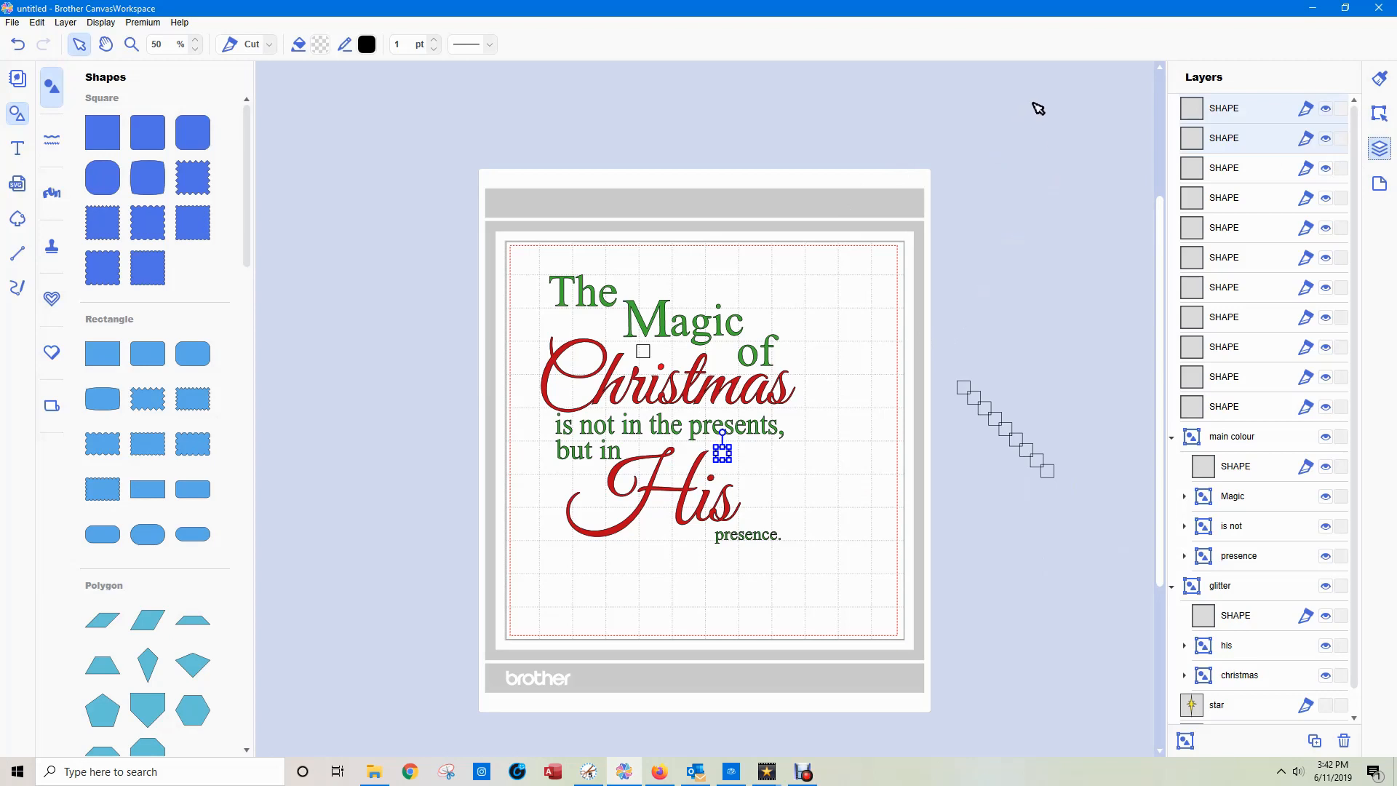
{"action": "left_click", "coordinate": [1228, 144]}
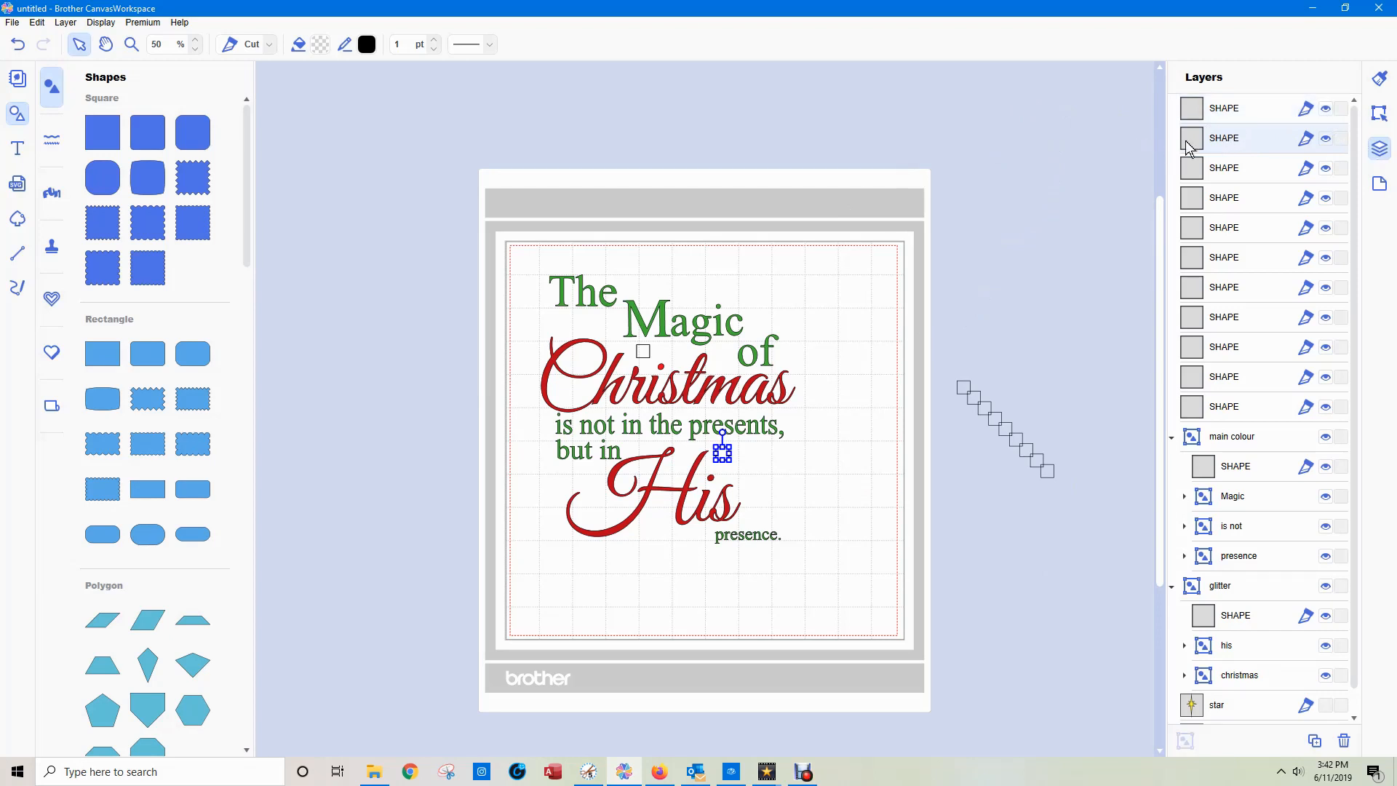
{"action": "left_click_drag", "start_coordinate": [1217, 144], "coordinate": [1247, 605]}
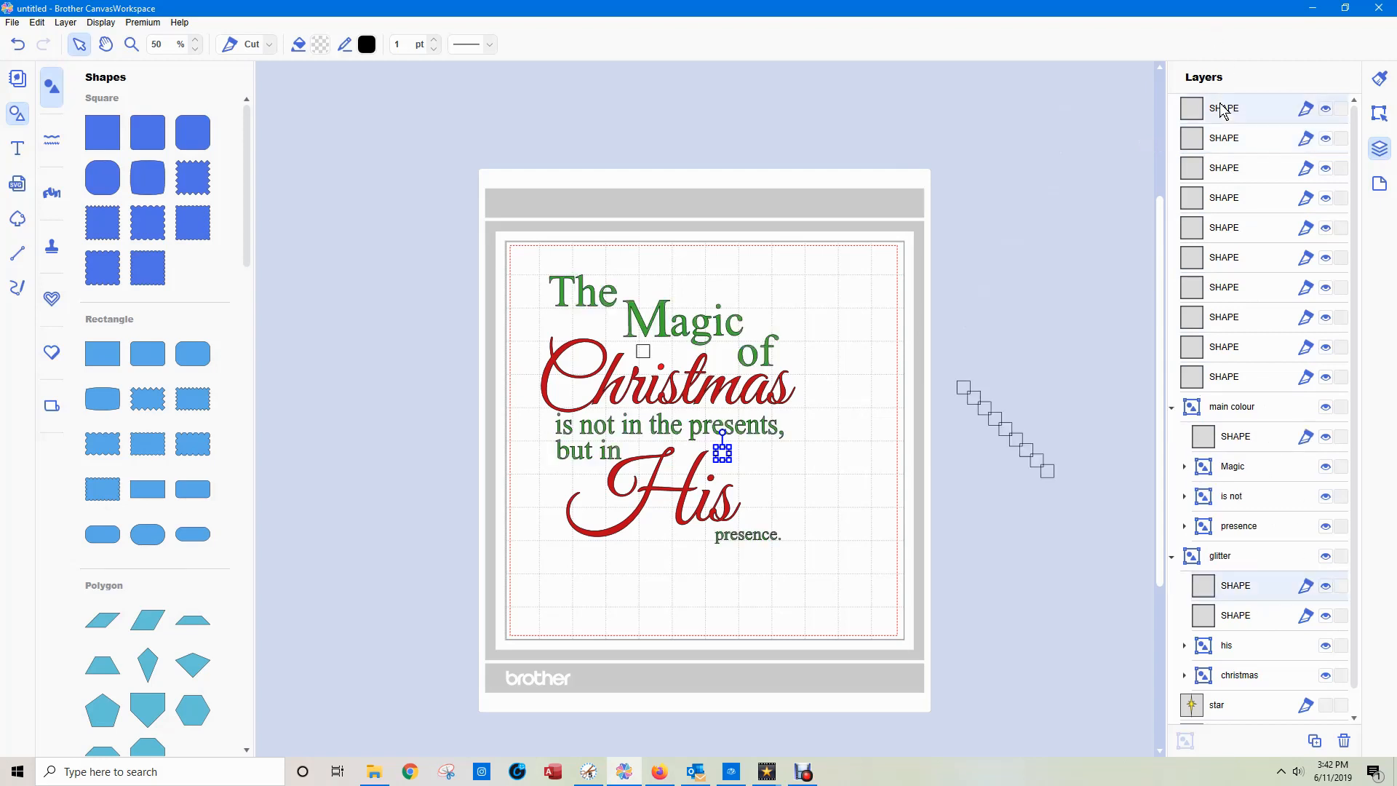
{"action": "left_click_drag", "start_coordinate": [1243, 203], "coordinate": [1249, 439]}
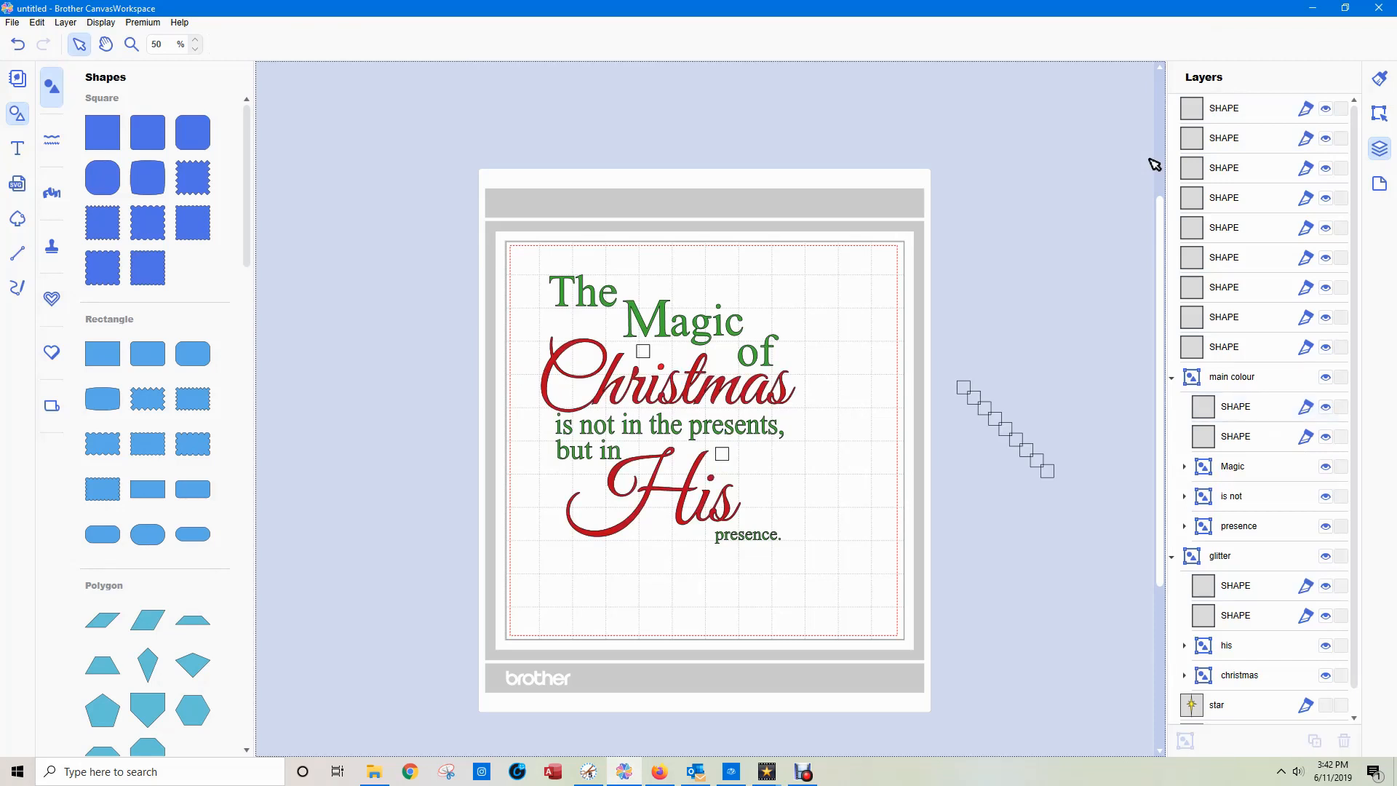
Toggle the "main colour" group's visibility and hide the "glitter" group to check that each has both registration squares.
{"action": "left_click", "coordinate": [1326, 377]}
{"action": "left_click", "coordinate": [1326, 378]}
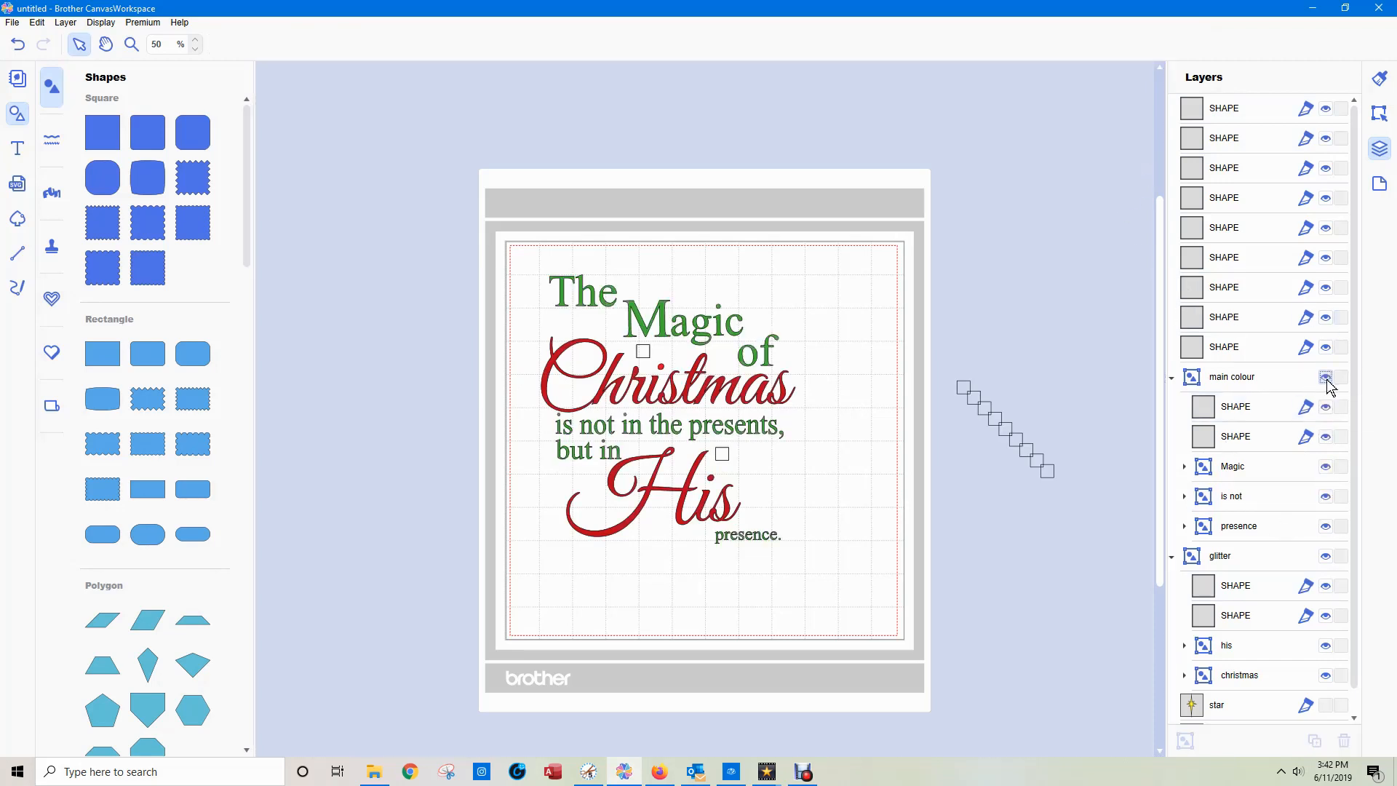
{"action": "left_click", "coordinate": [1326, 377]}
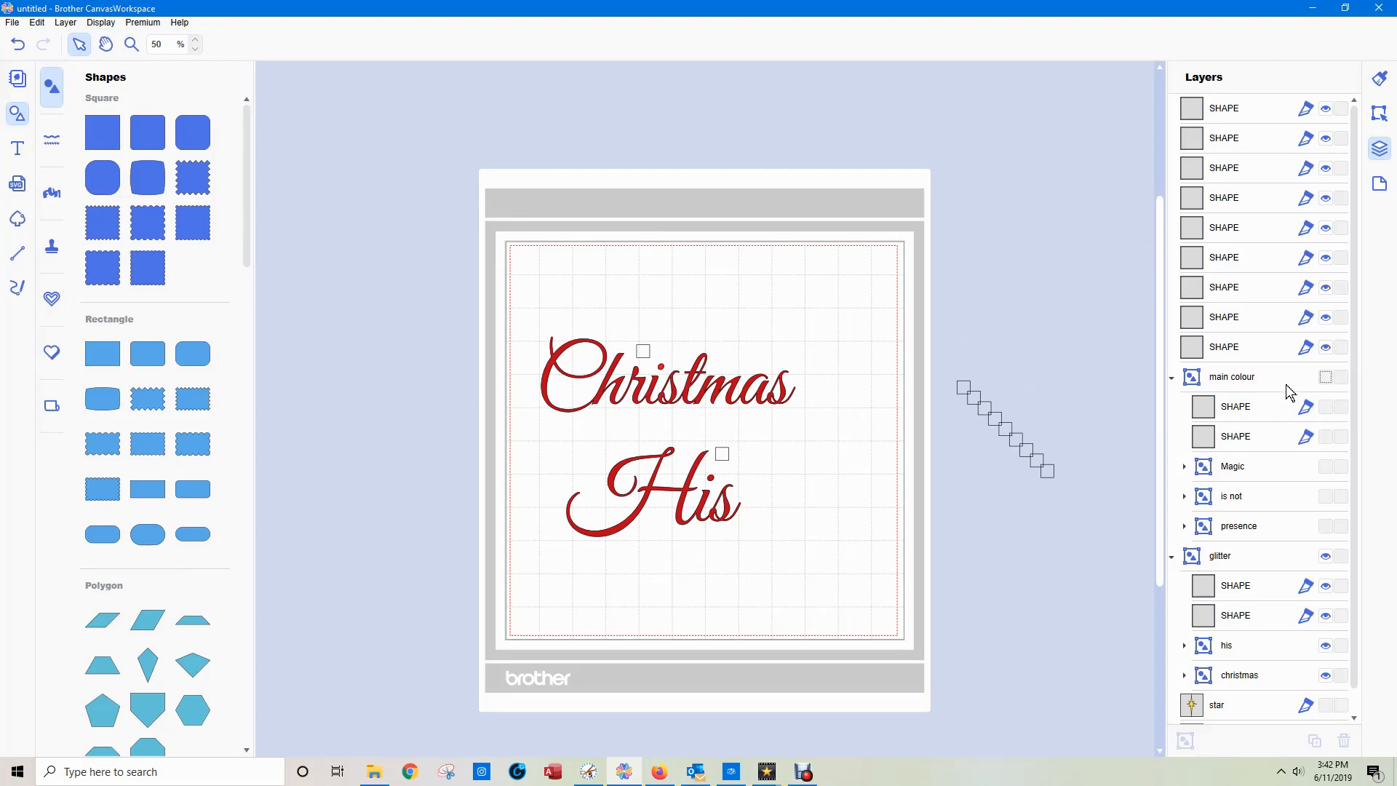
{"action": "left_click", "coordinate": [1325, 378]}
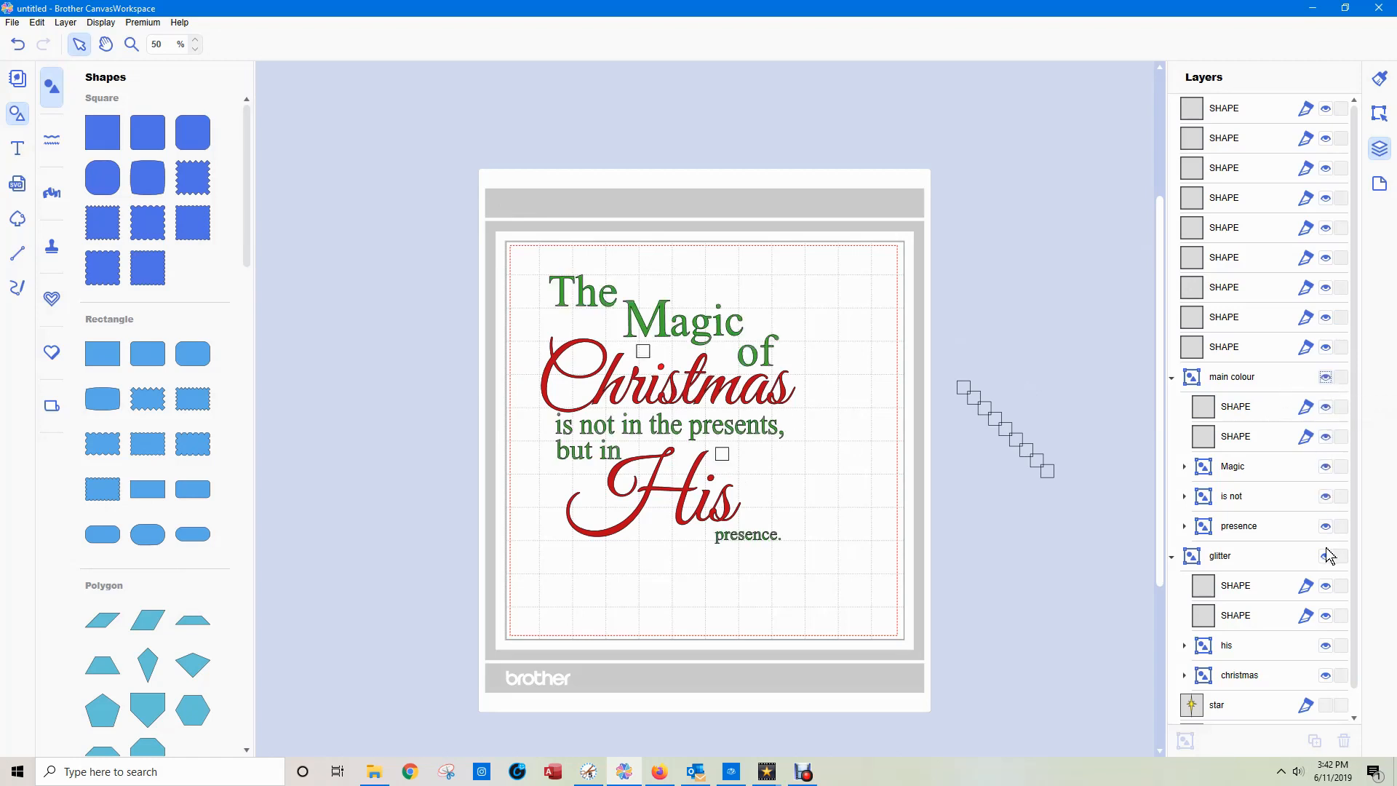
{"action": "left_click", "coordinate": [1325, 557]}
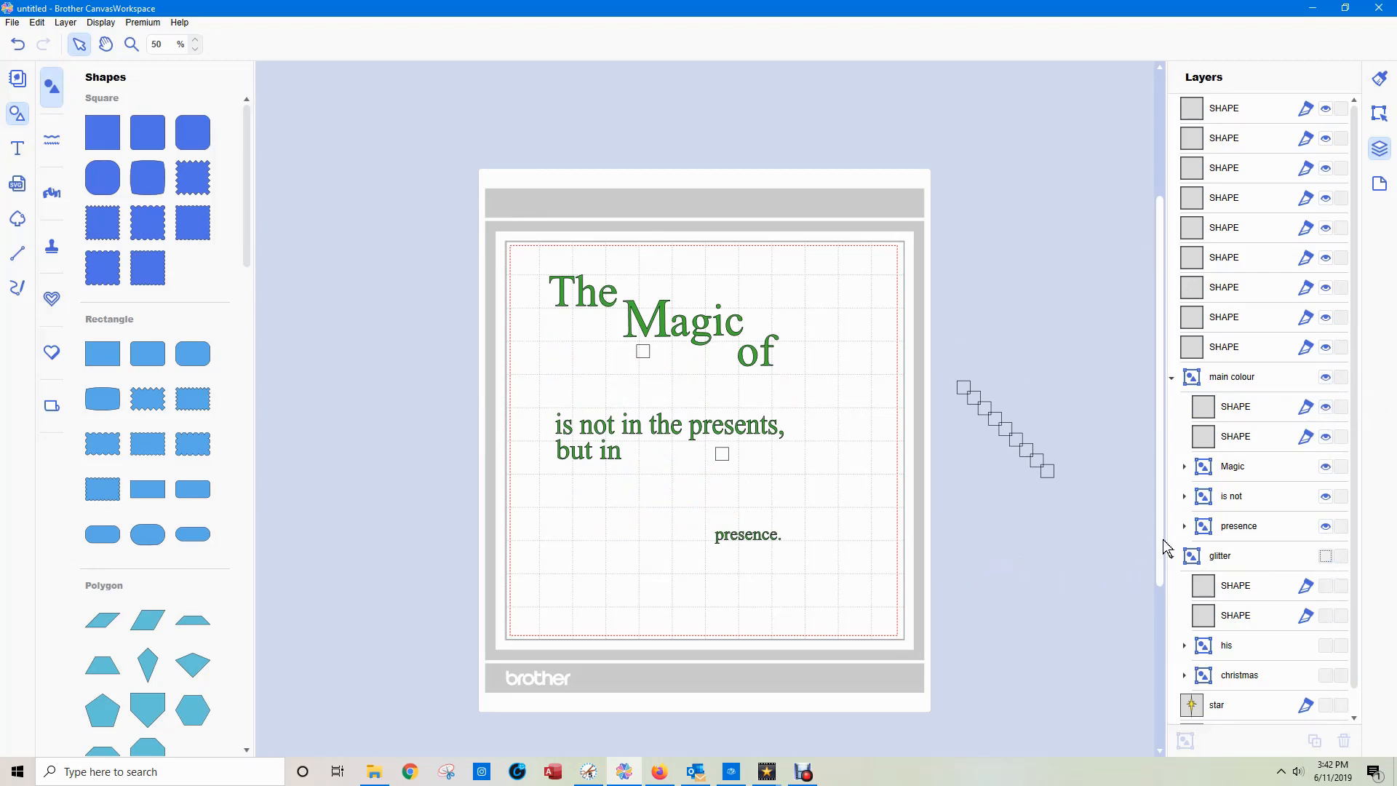
Rename the hidden "glitter" group as "main colour" and select the group with the green text.
{"action": "left_click", "coordinate": [1221, 557]}
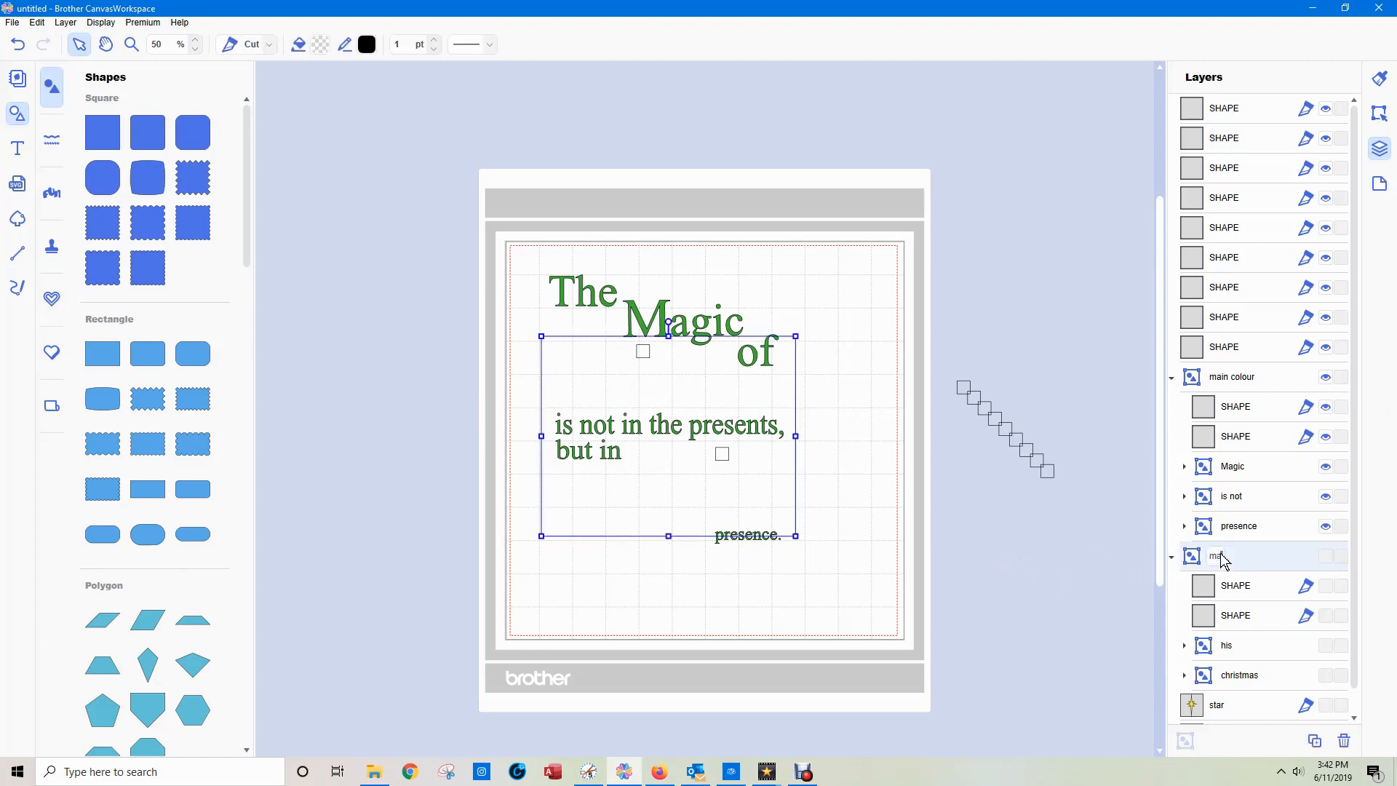
{"action": "key", "text": "Return"}
{"action": "left_click", "coordinate": [1229, 378]}
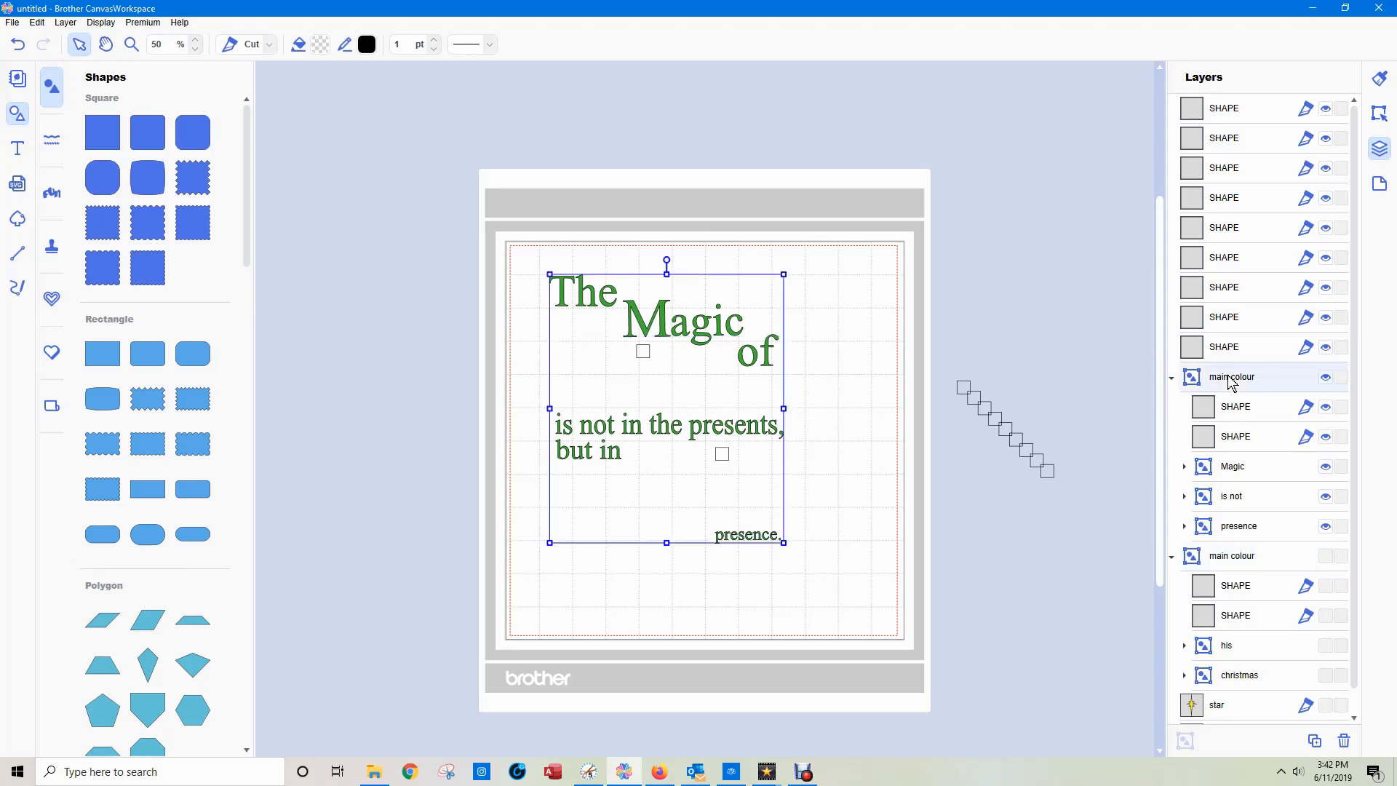
Hide the green text group and show the group below it to identify which words each one contains.
{"action": "left_click", "coordinate": [1326, 378]}
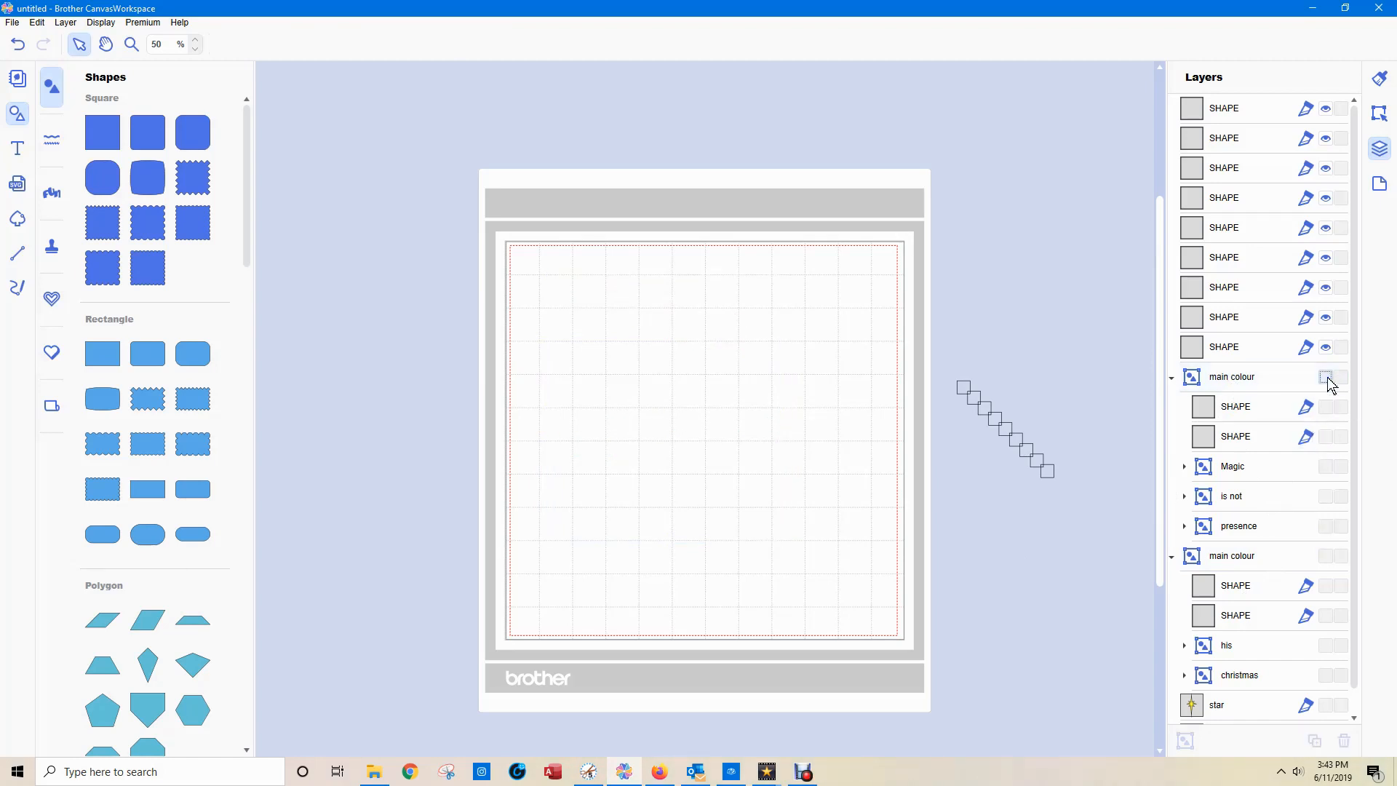
{"action": "left_click", "coordinate": [1326, 378]}
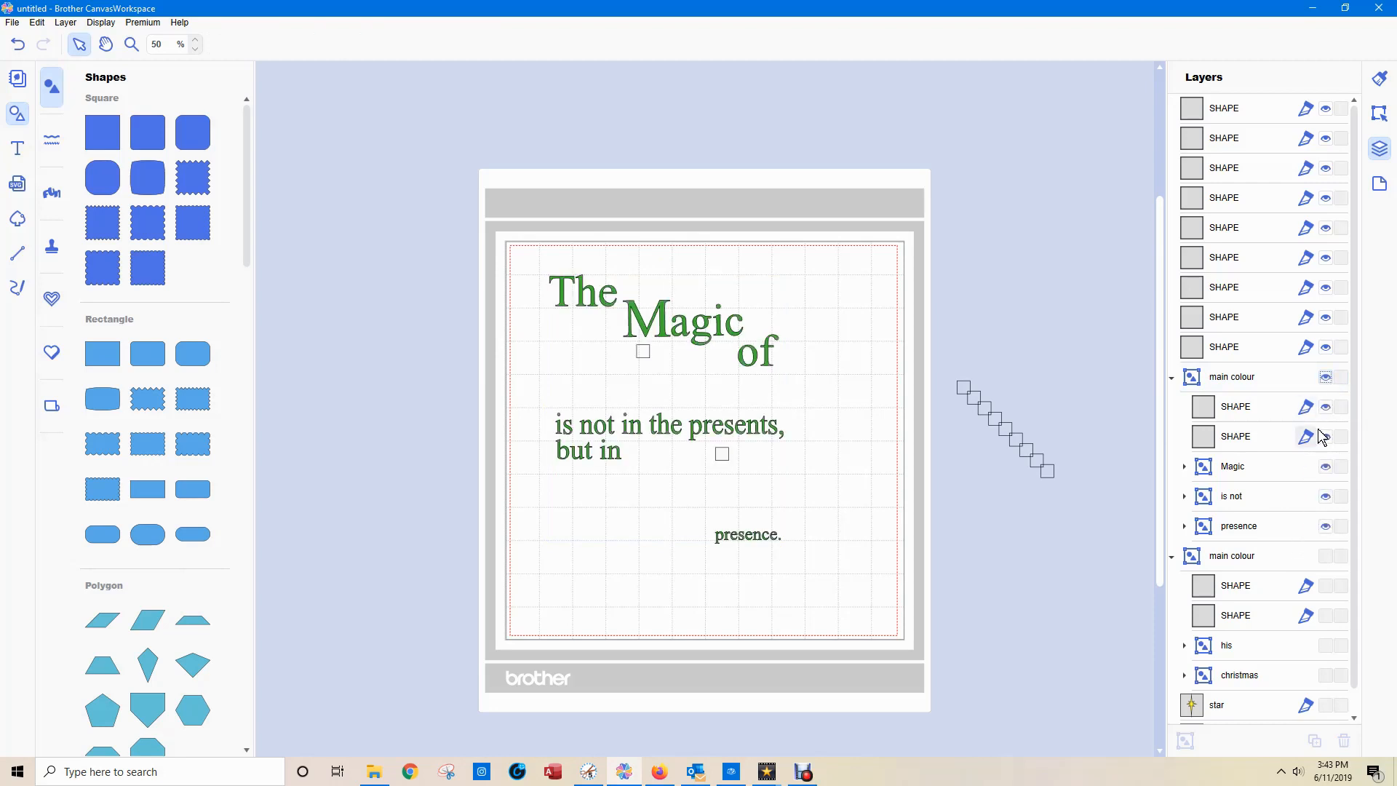
{"action": "left_click", "coordinate": [1326, 378]}
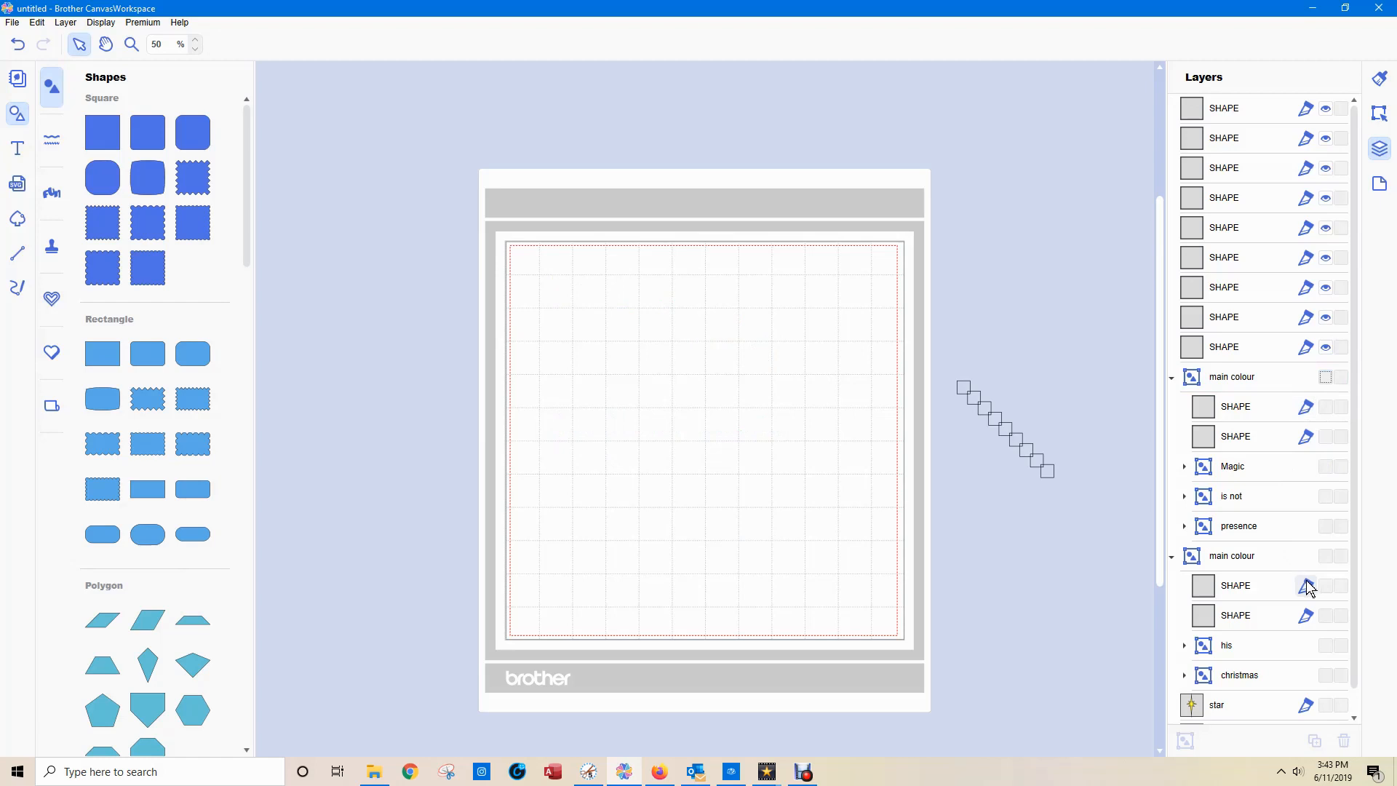
{"action": "left_click", "coordinate": [1327, 556]}
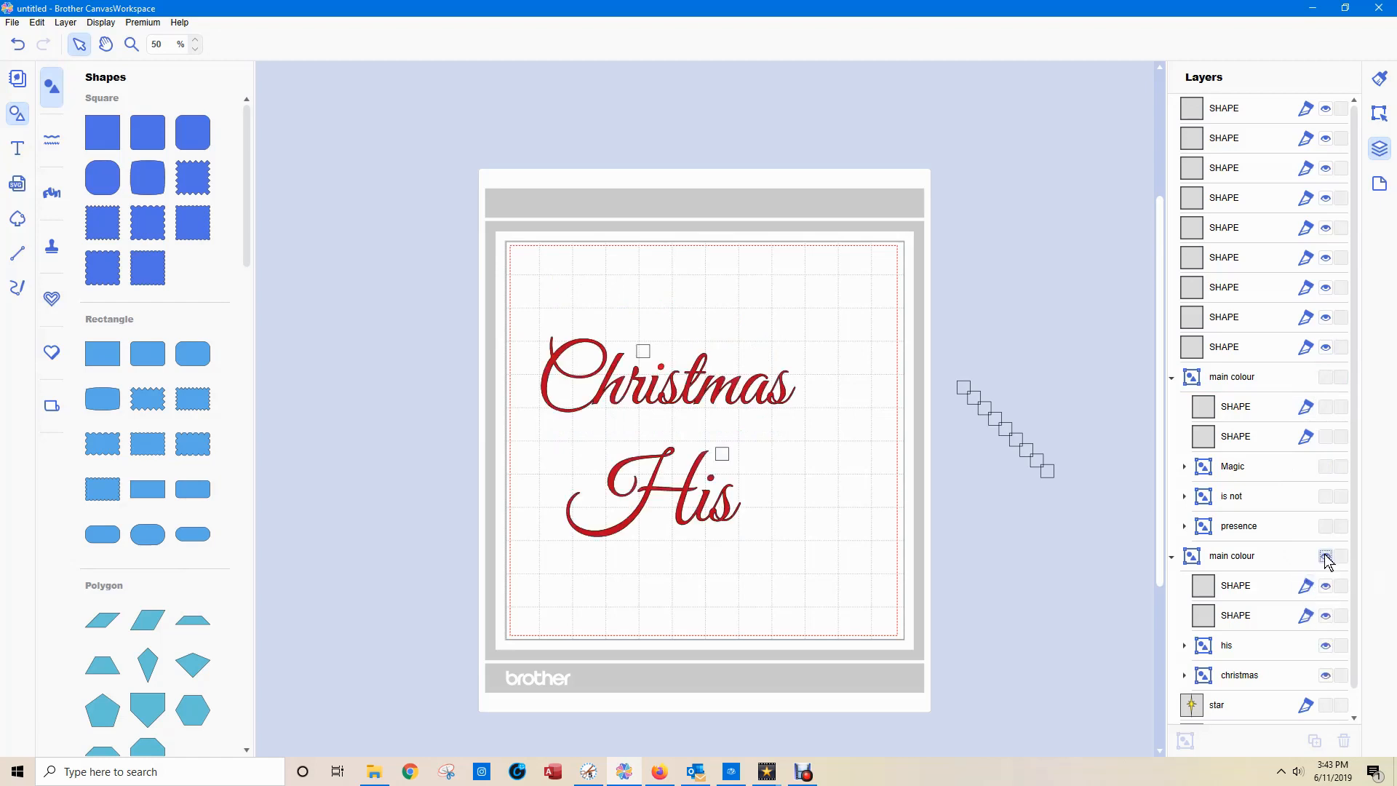
Rename the group containing "Christmas" and "His" as "glitter".
{"action": "left_click", "coordinate": [1229, 557]}
{"action": "left_click", "coordinate": [1229, 558]}
{"action": "type", "text": "glitter"}
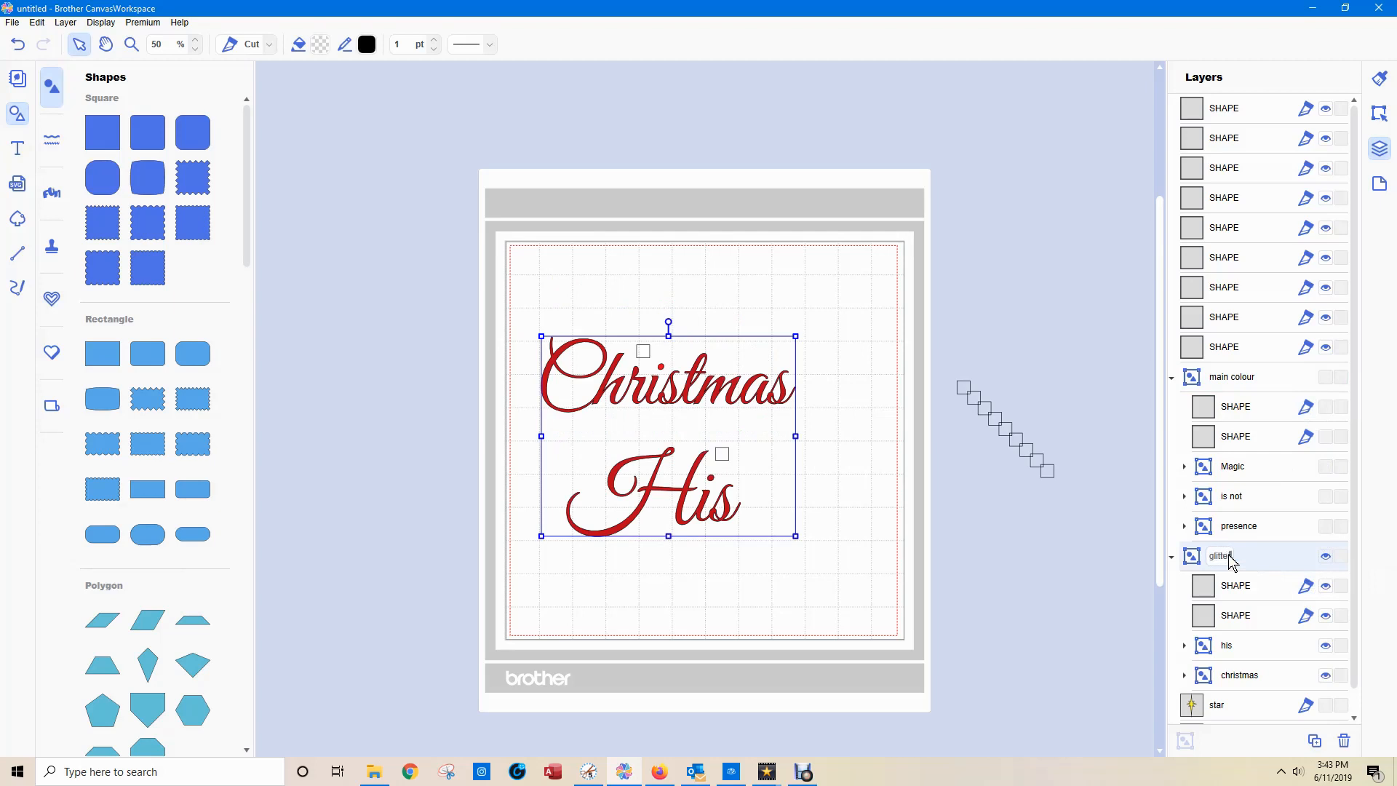
{"action": "key", "text": "Return"}
{"action": "left_click", "coordinate": [1011, 289]}
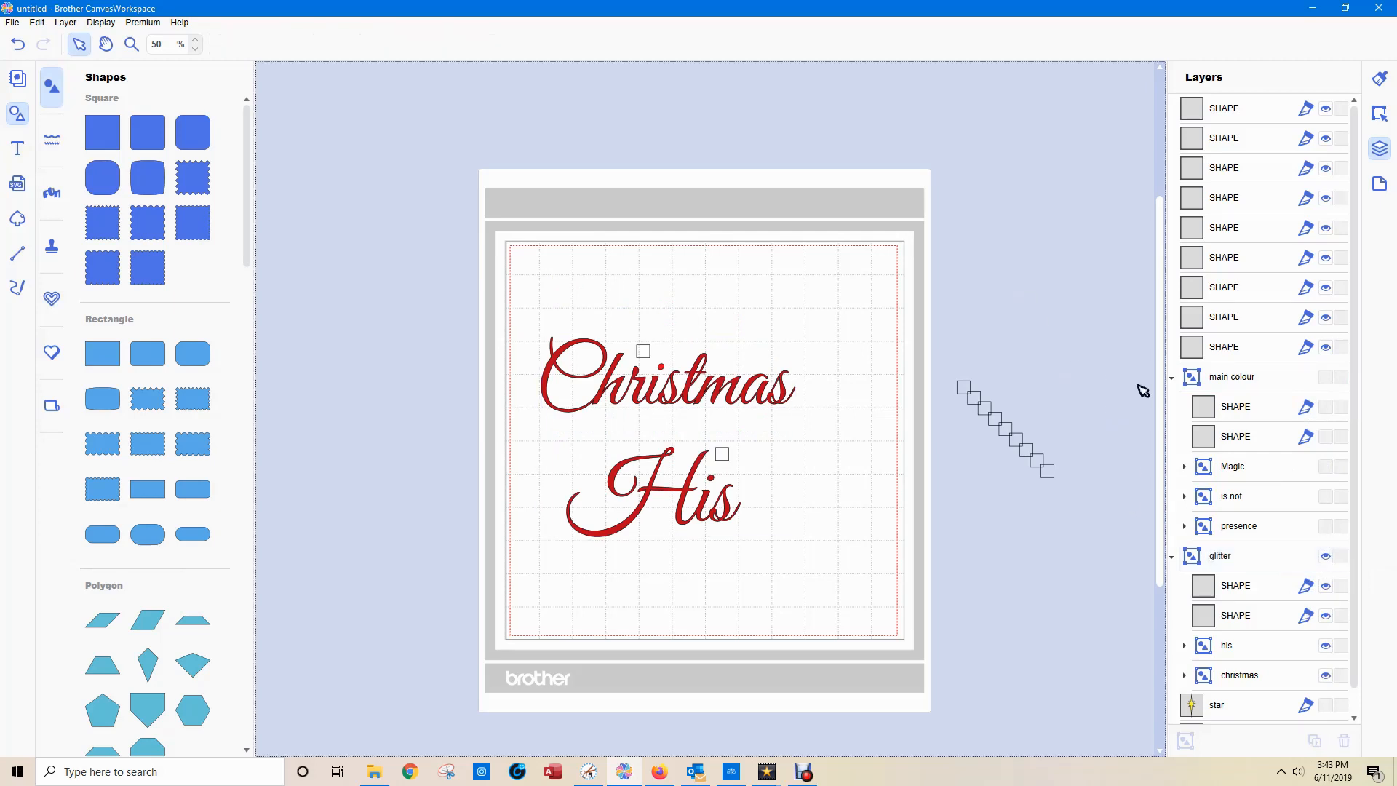
Show the "main colour" group again and collapse both the "main colour" and "glitter" groups.
{"action": "left_click", "coordinate": [1326, 378]}
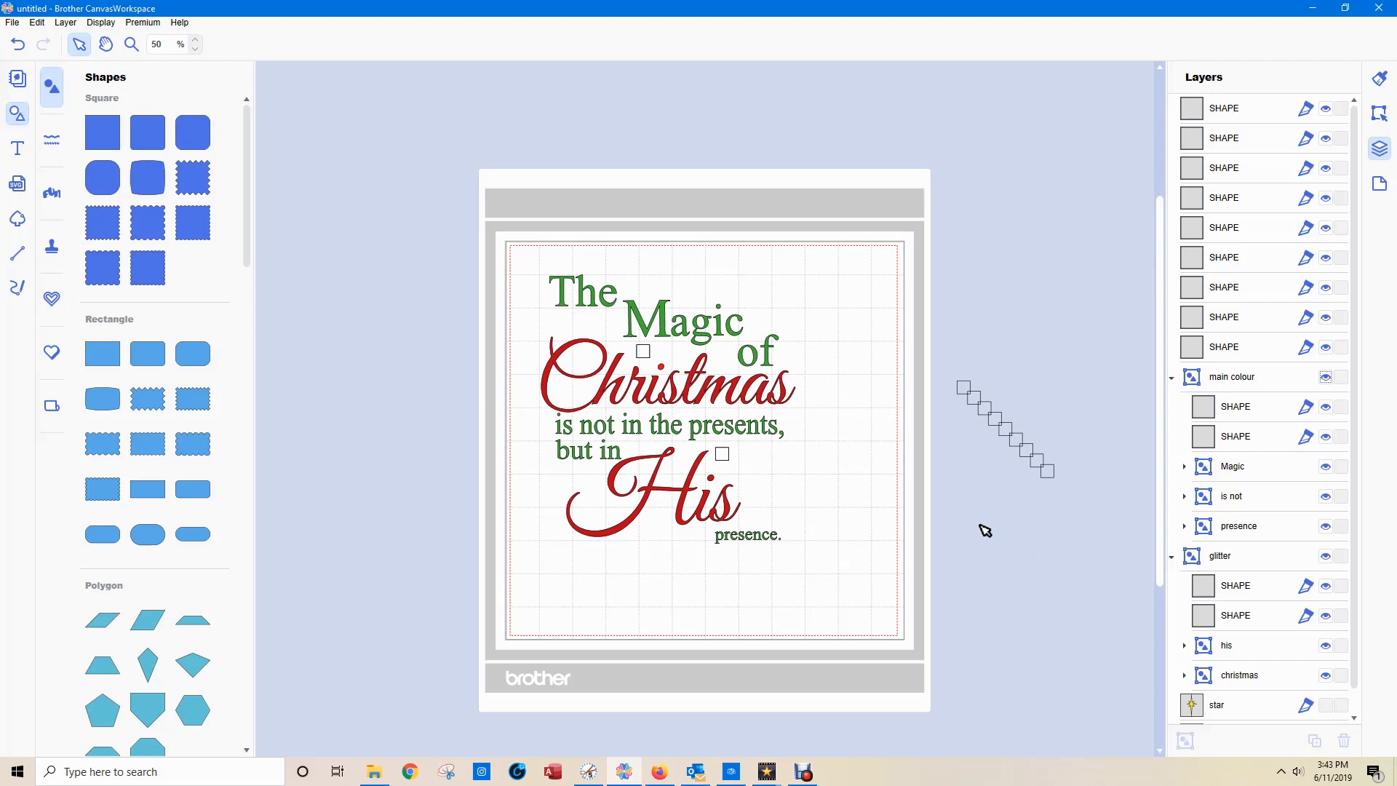
{"action": "left_click", "coordinate": [1171, 377]}
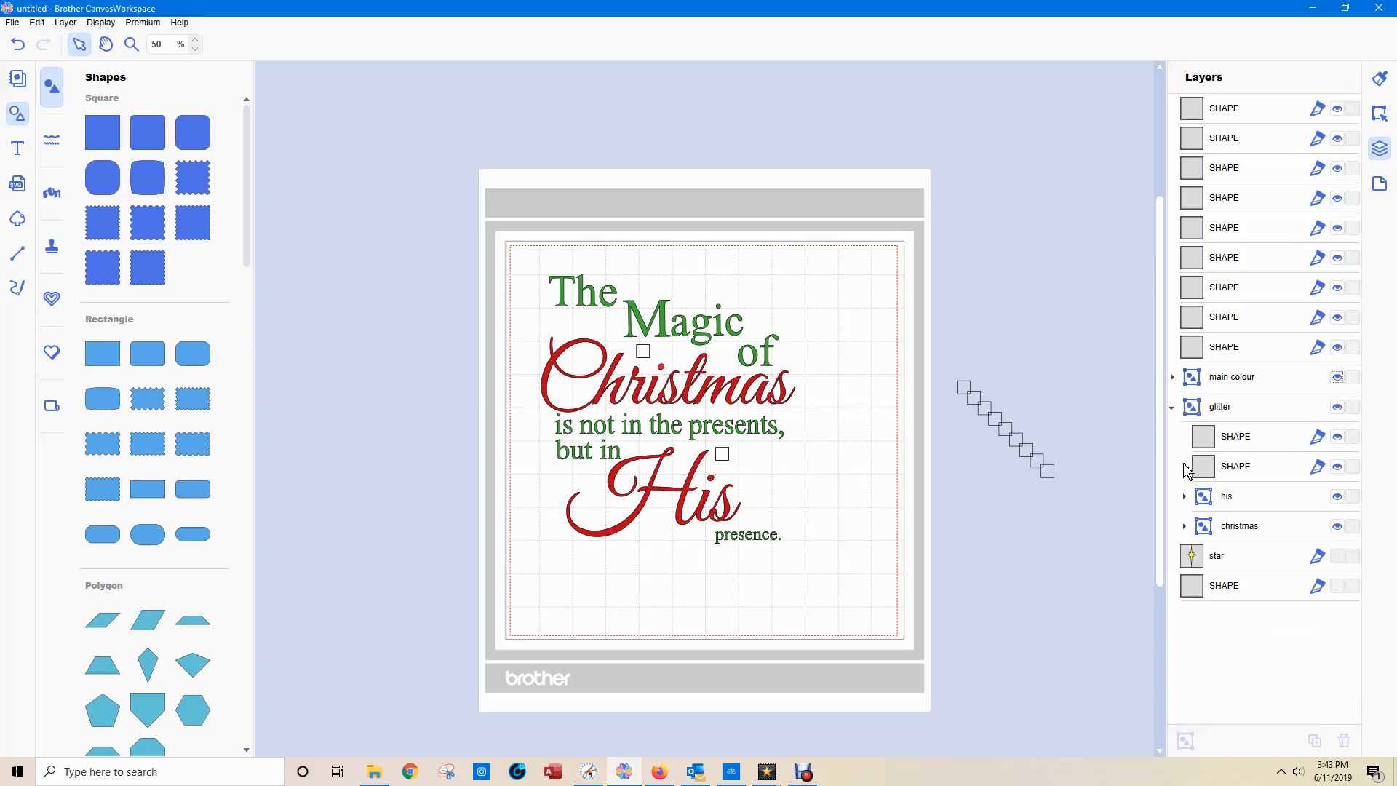
{"action": "left_click", "coordinate": [1172, 407]}
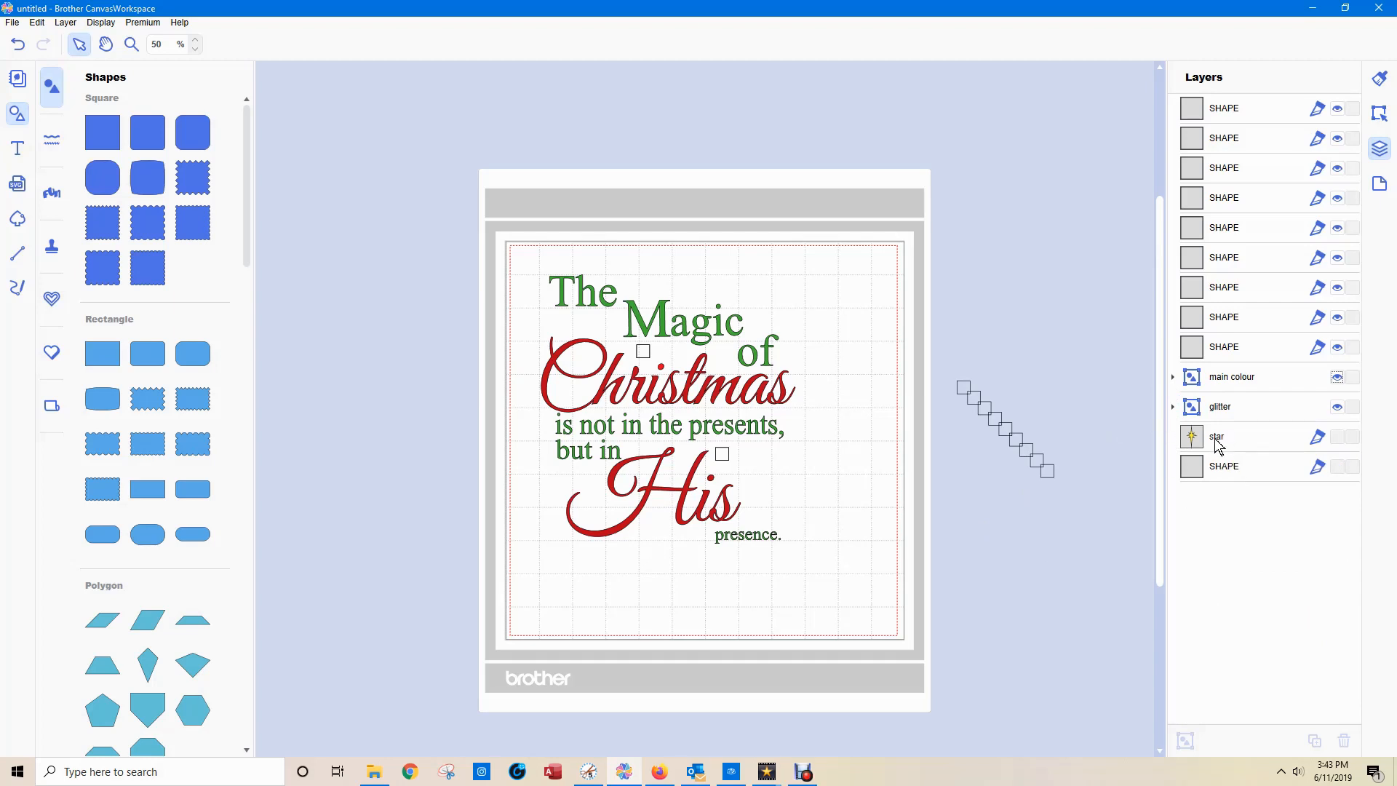
Stack the next two squares at the lower end of the diagonal row by aligning their horizontal and vertical centres.
{"action": "left_click", "coordinate": [1047, 469]}
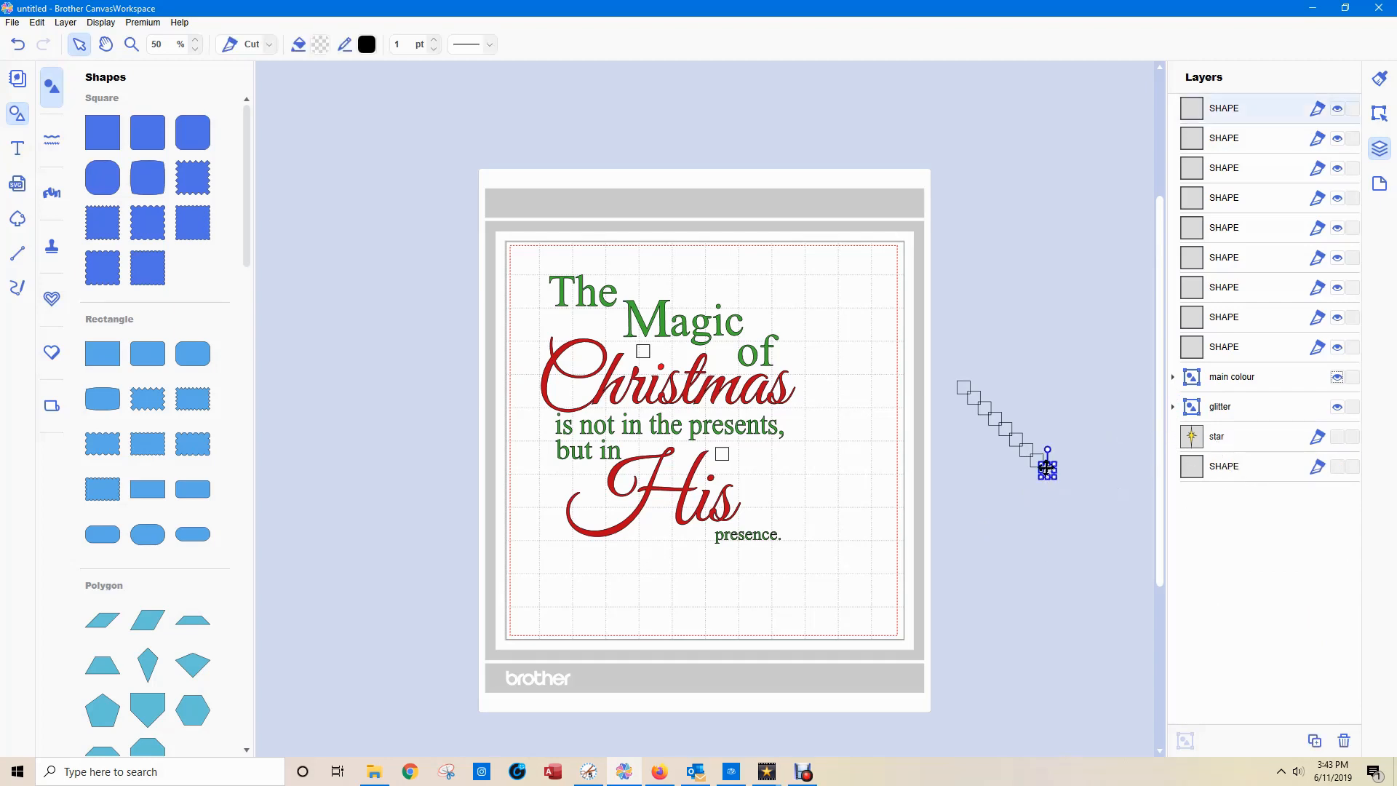
{"action": "left_click", "coordinate": [1034, 459], "text": "shift"}
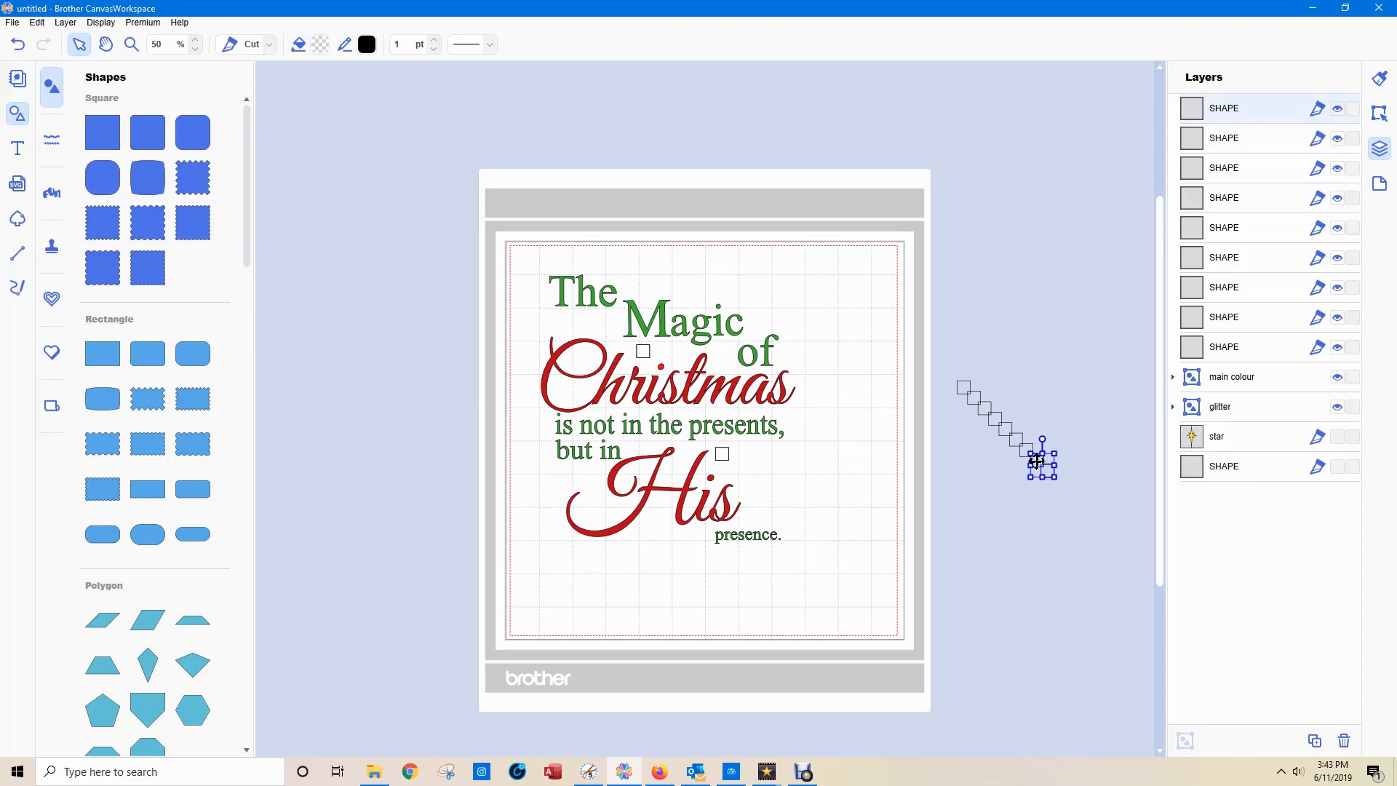
{"action": "left_click", "coordinate": [1378, 114]}
{"action": "left_click", "coordinate": [1222, 412]}
{"action": "left_click", "coordinate": [1223, 435]}
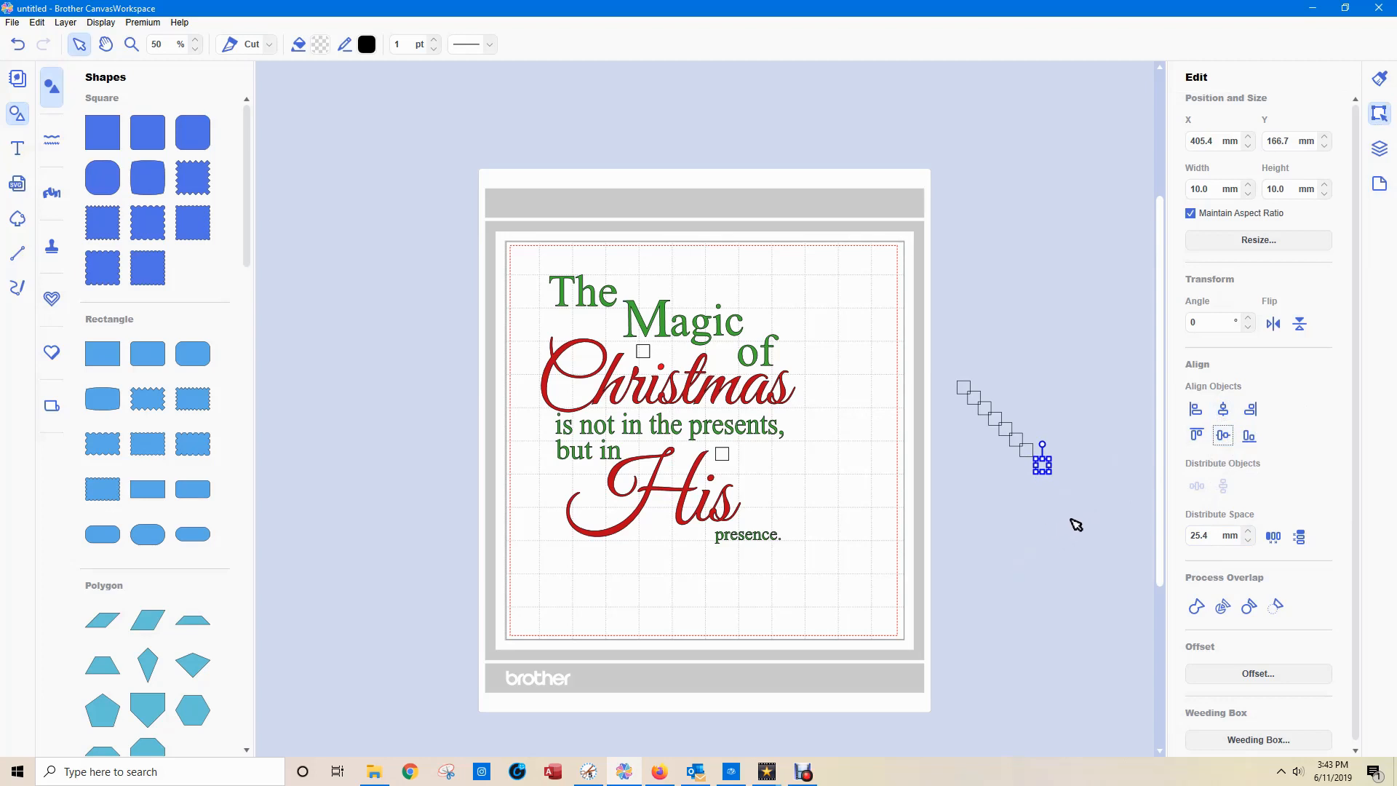
Show the star layer and move the stacked pair of squares next to the star's upper right.
{"action": "left_click", "coordinate": [1378, 149]}
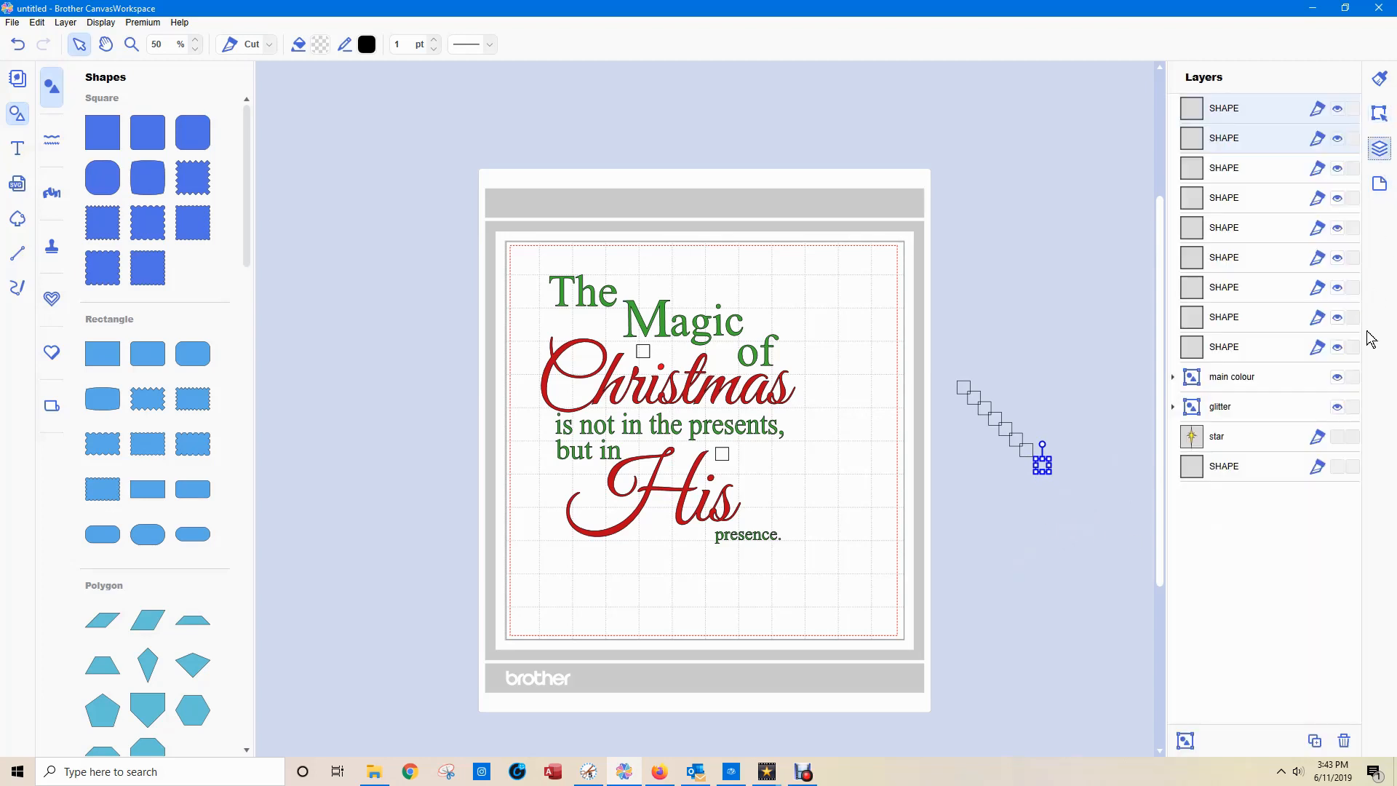
{"action": "left_click", "coordinate": [1338, 439]}
{"action": "left_click", "coordinate": [1338, 438]}
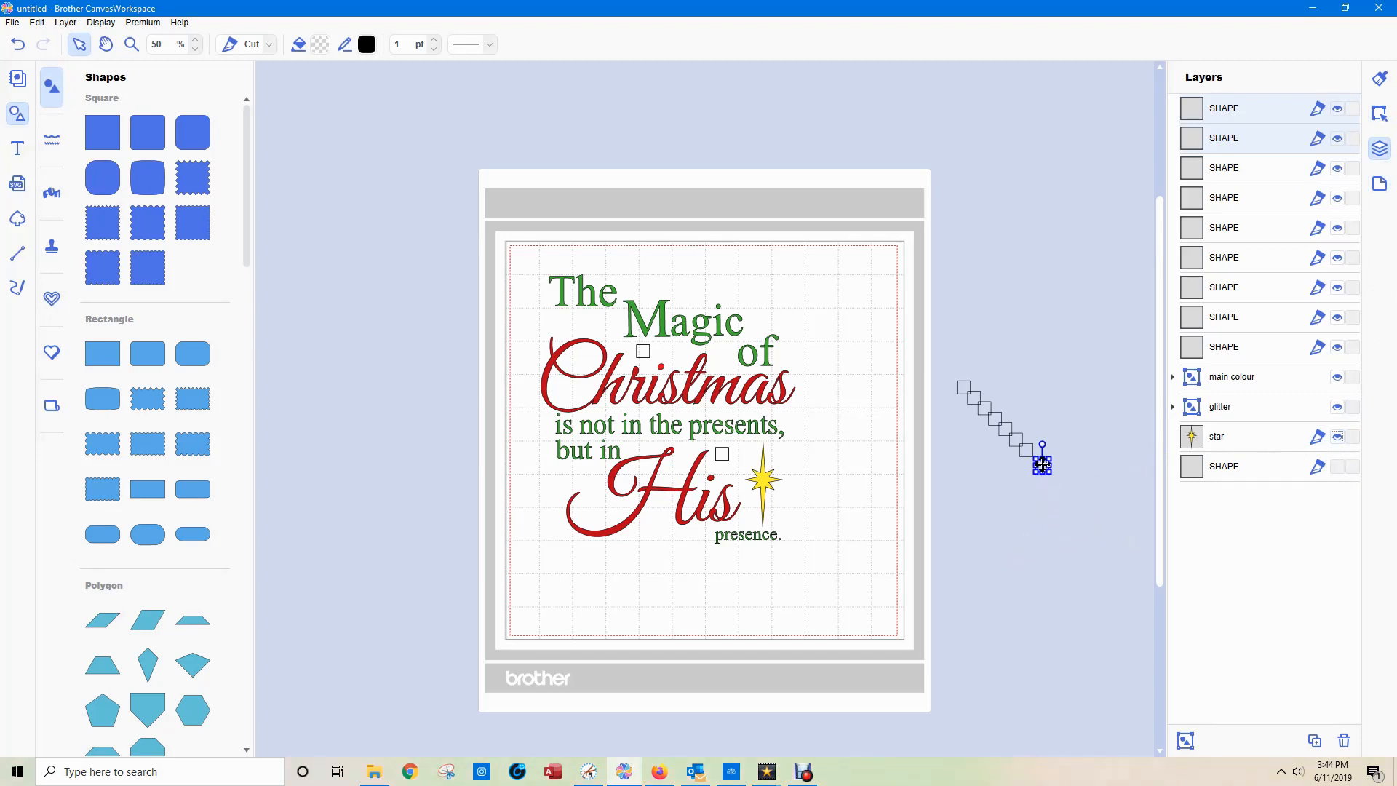
{"action": "left_click_drag", "start_coordinate": [1042, 464], "coordinate": [781, 456]}
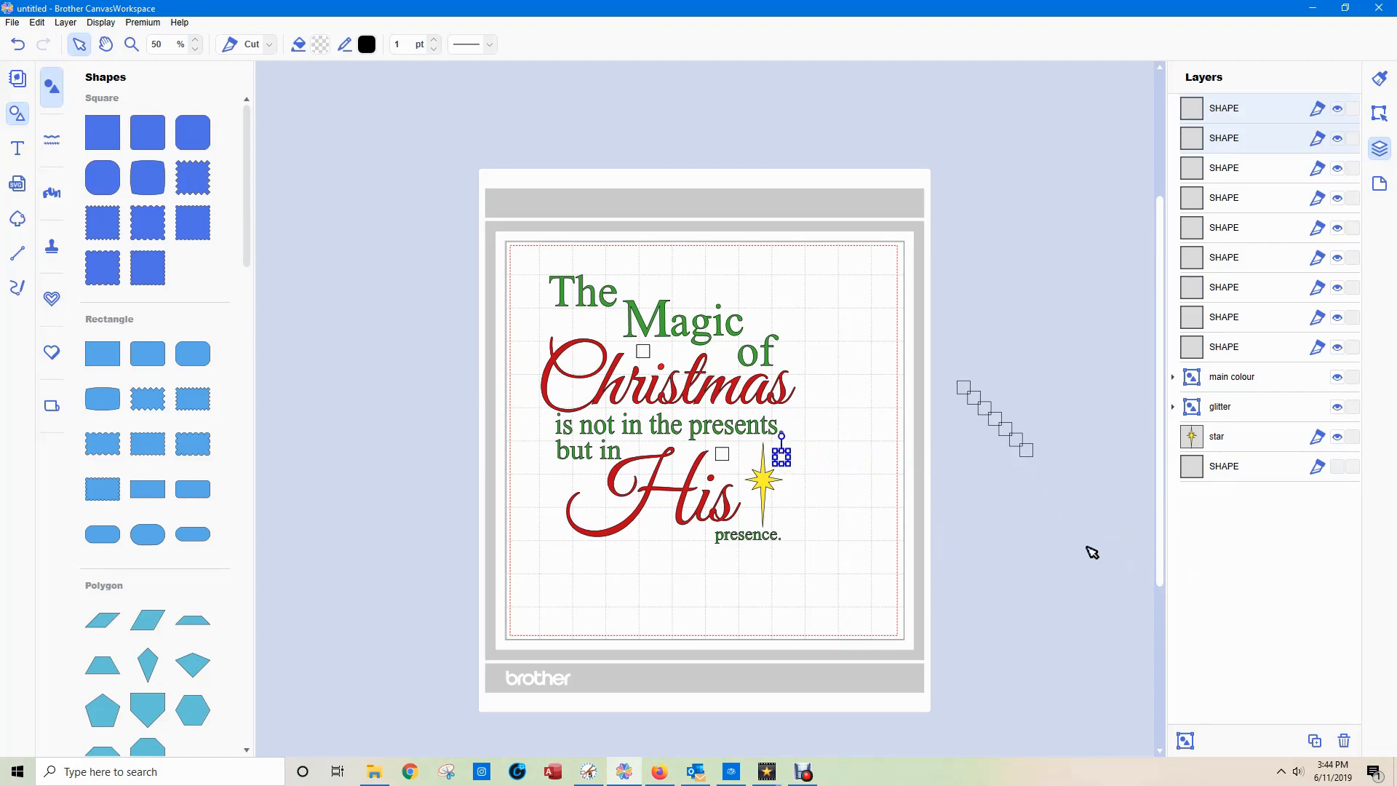
{"action": "left_click", "coordinate": [1083, 551]}
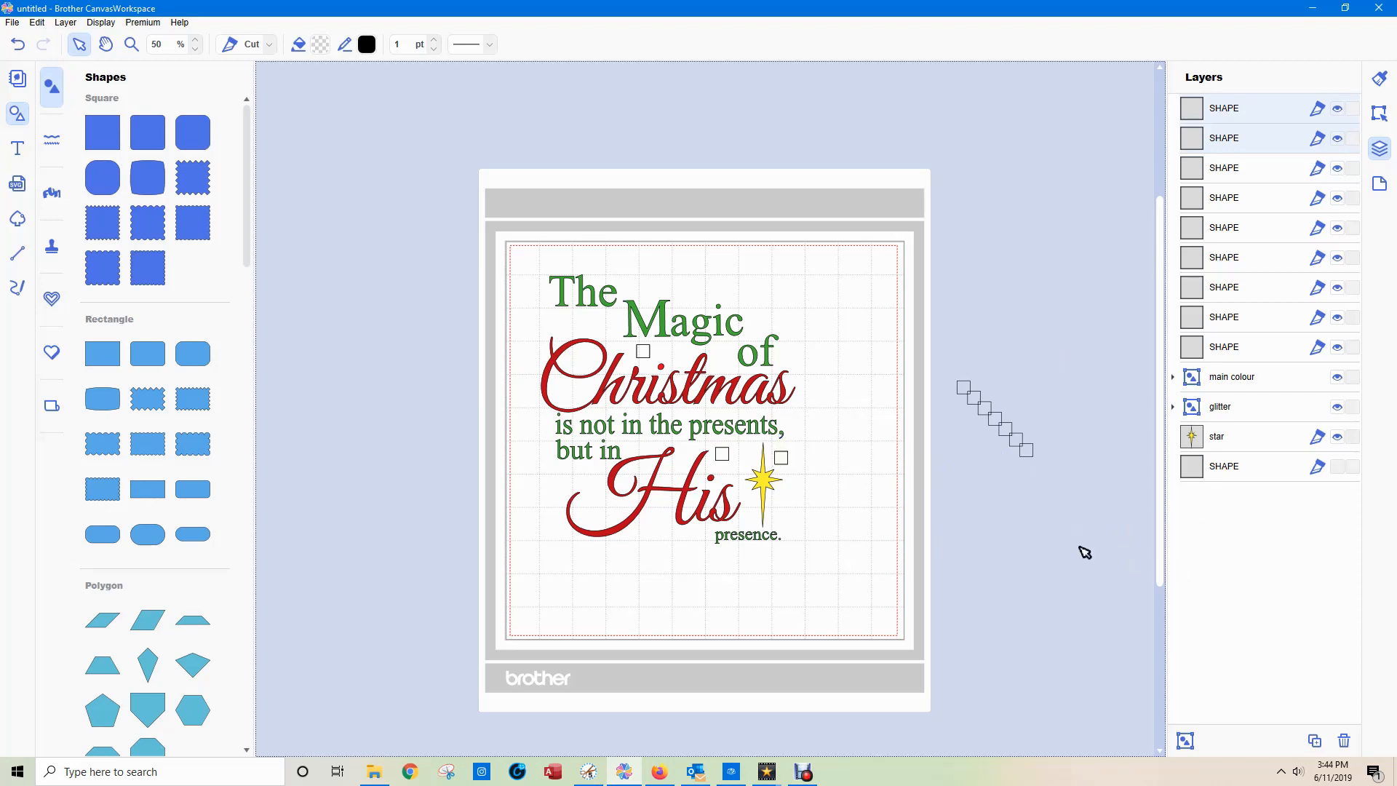
Move one of the two stacked squares beside the star between the "main colour" and "glitter" groups in the layer order.
{"action": "left_click", "coordinate": [1230, 109]}
{"action": "left_click_drag", "start_coordinate": [1231, 113], "coordinate": [1250, 395]}
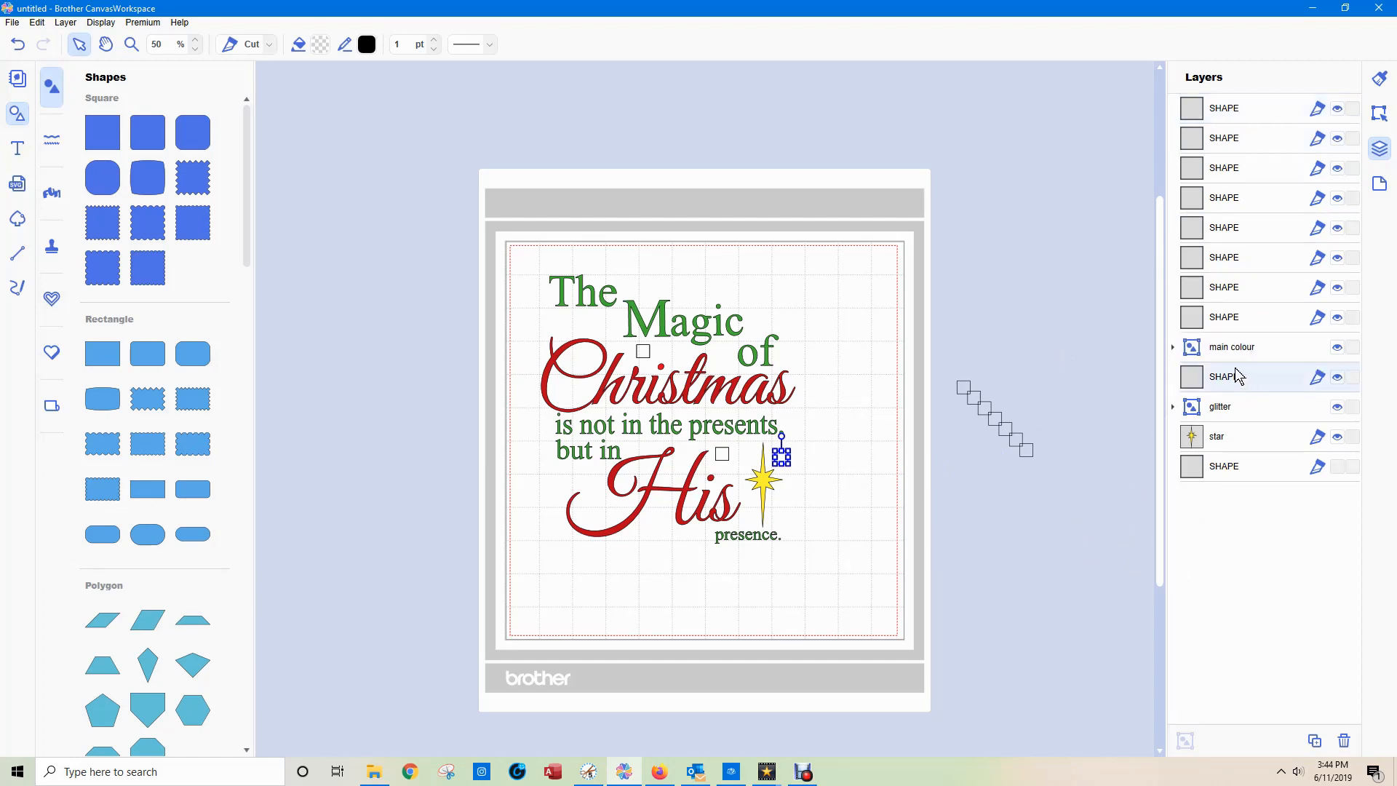
{"action": "left_click", "coordinate": [1213, 440]}
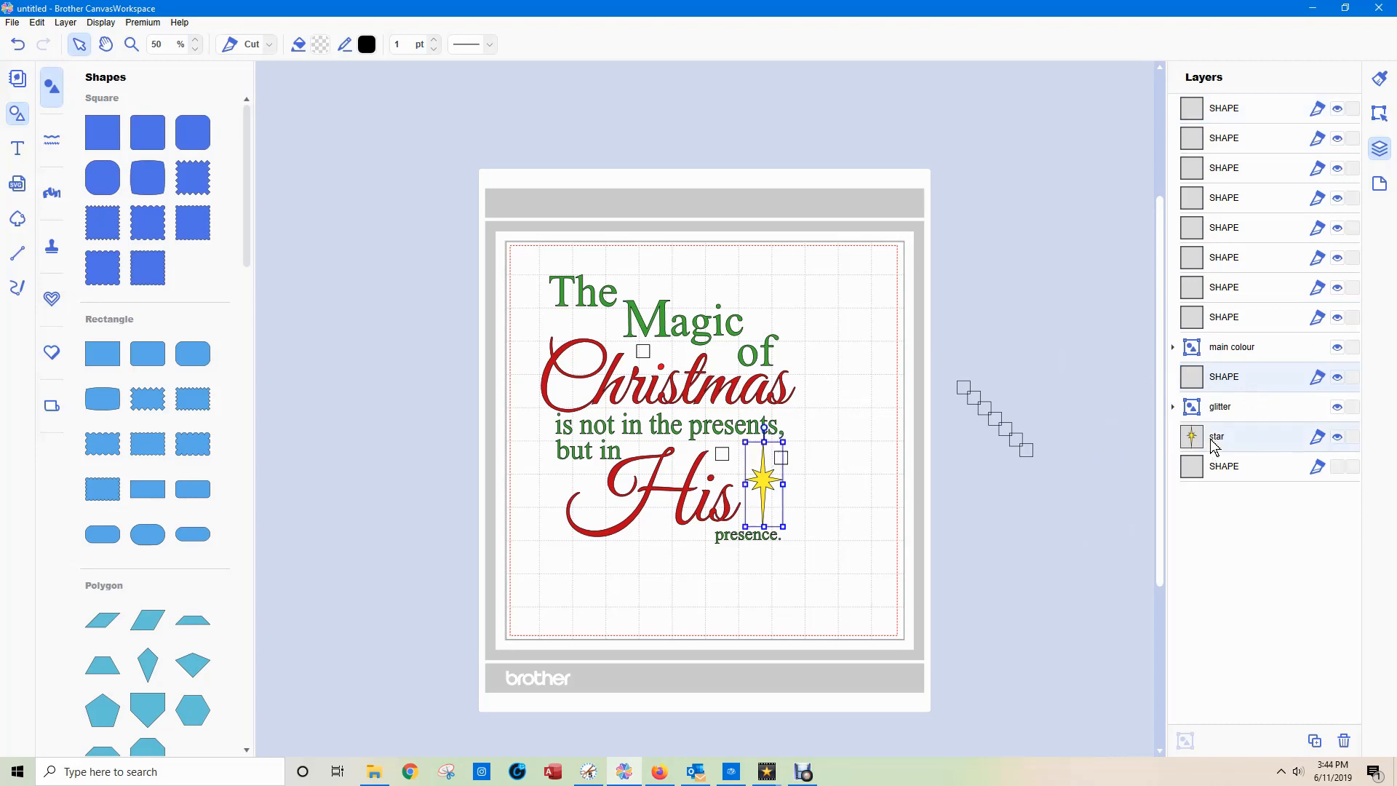
{"action": "left_click", "coordinate": [1228, 116], "text": "shift"}
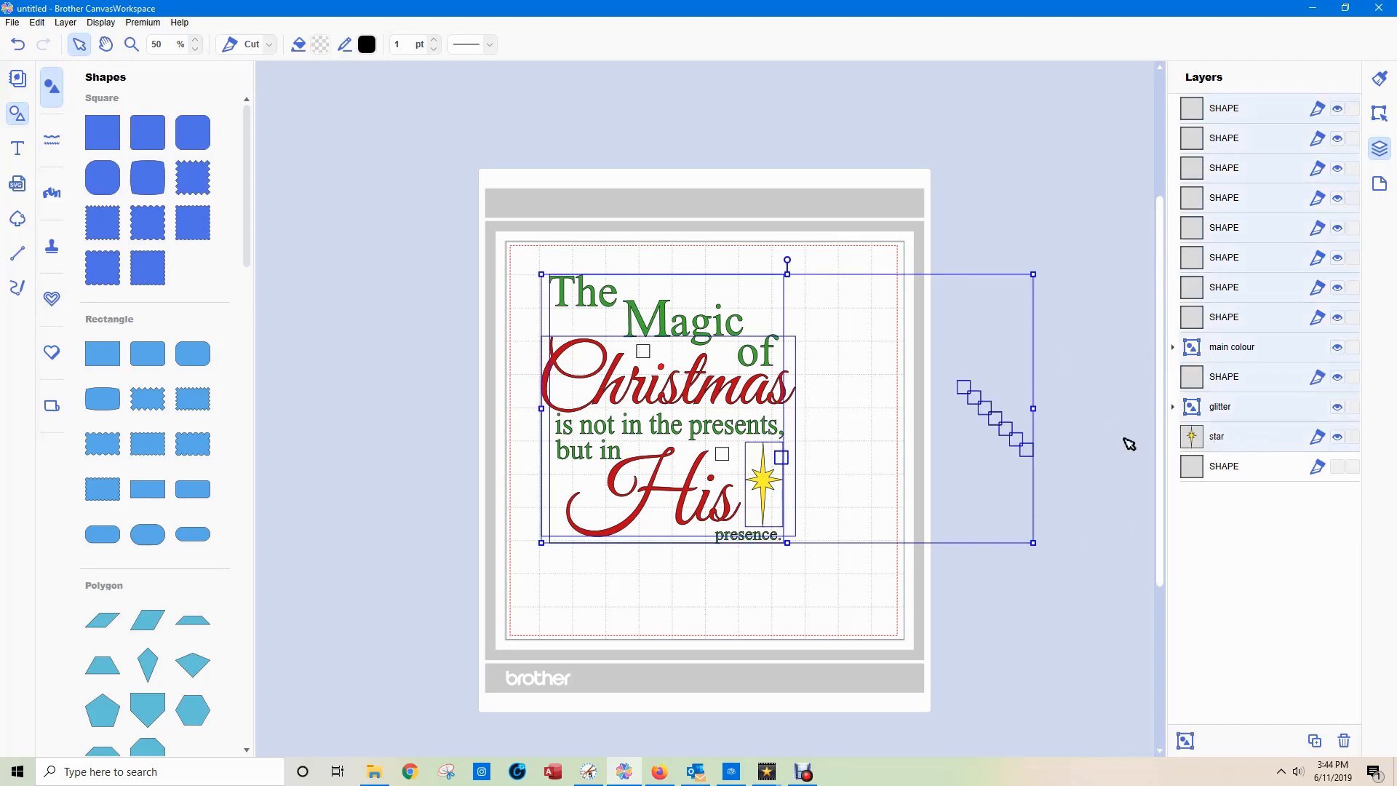
{"action": "left_click", "coordinate": [1125, 495]}
Group the star with the topmost square in the layer order and name the group "star".
{"action": "left_click", "coordinate": [1219, 441]}
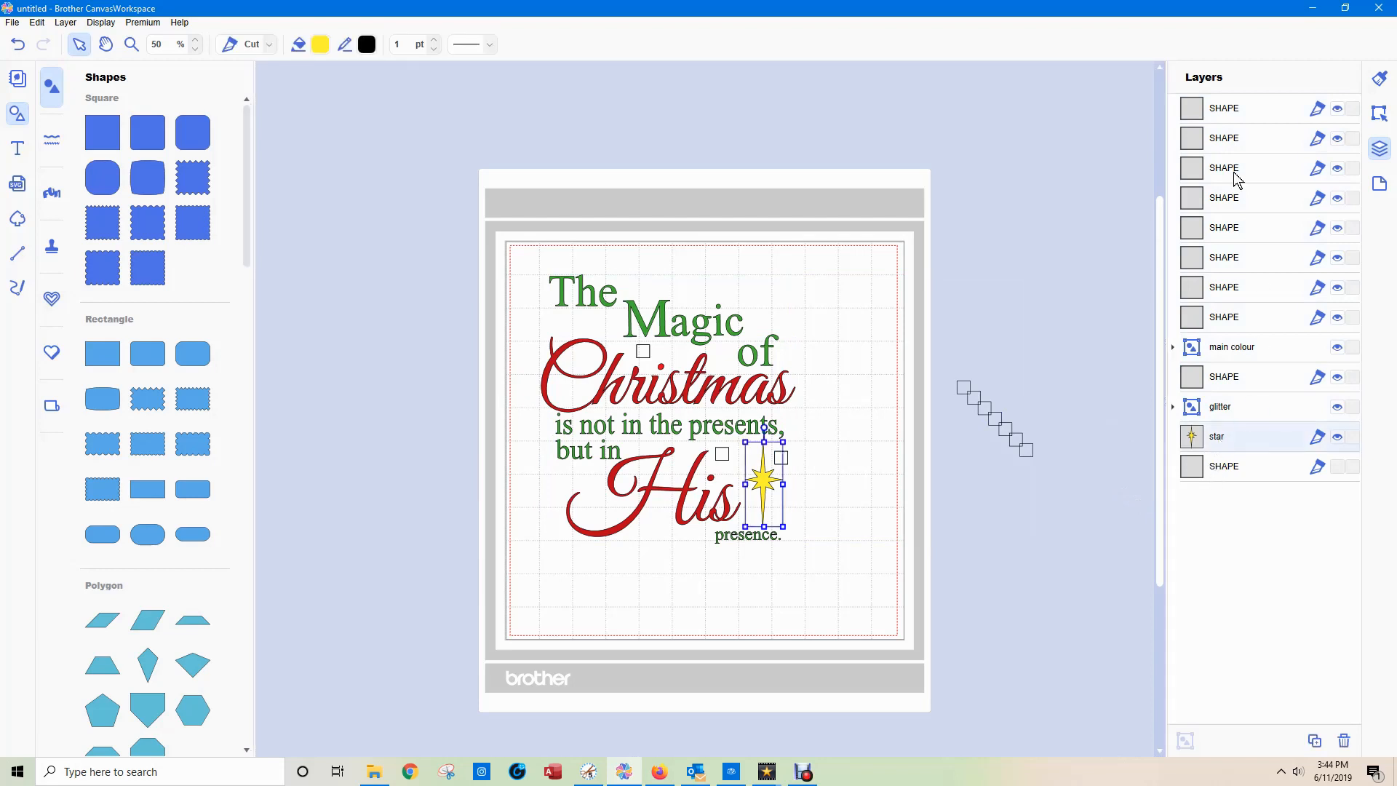
{"action": "left_click", "coordinate": [1217, 116], "text": "ctrl"}
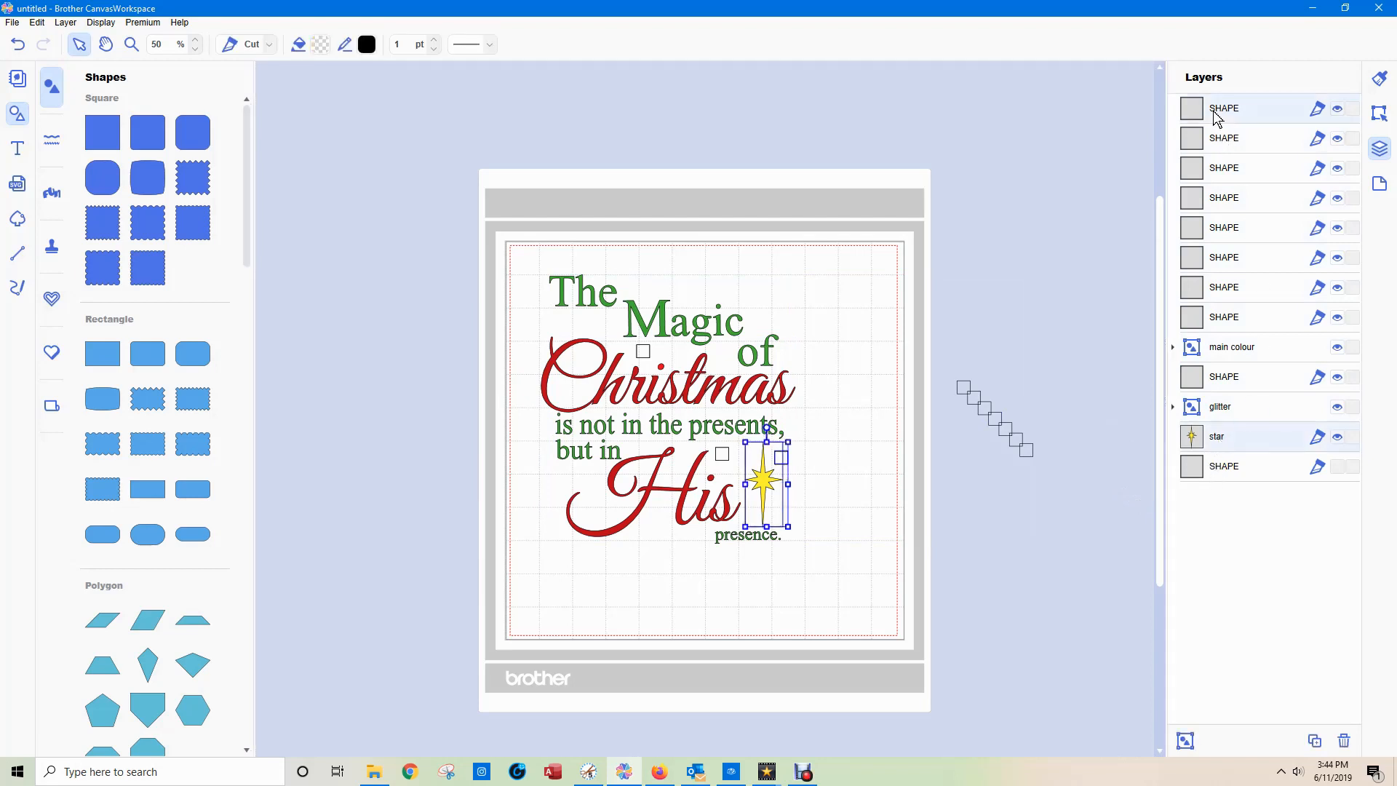
{"action": "left_click", "coordinate": [1183, 740]}
{"action": "double_click", "coordinate": [1226, 110]}
{"action": "type", "text": "star"}
{"action": "key", "text": "Return"}
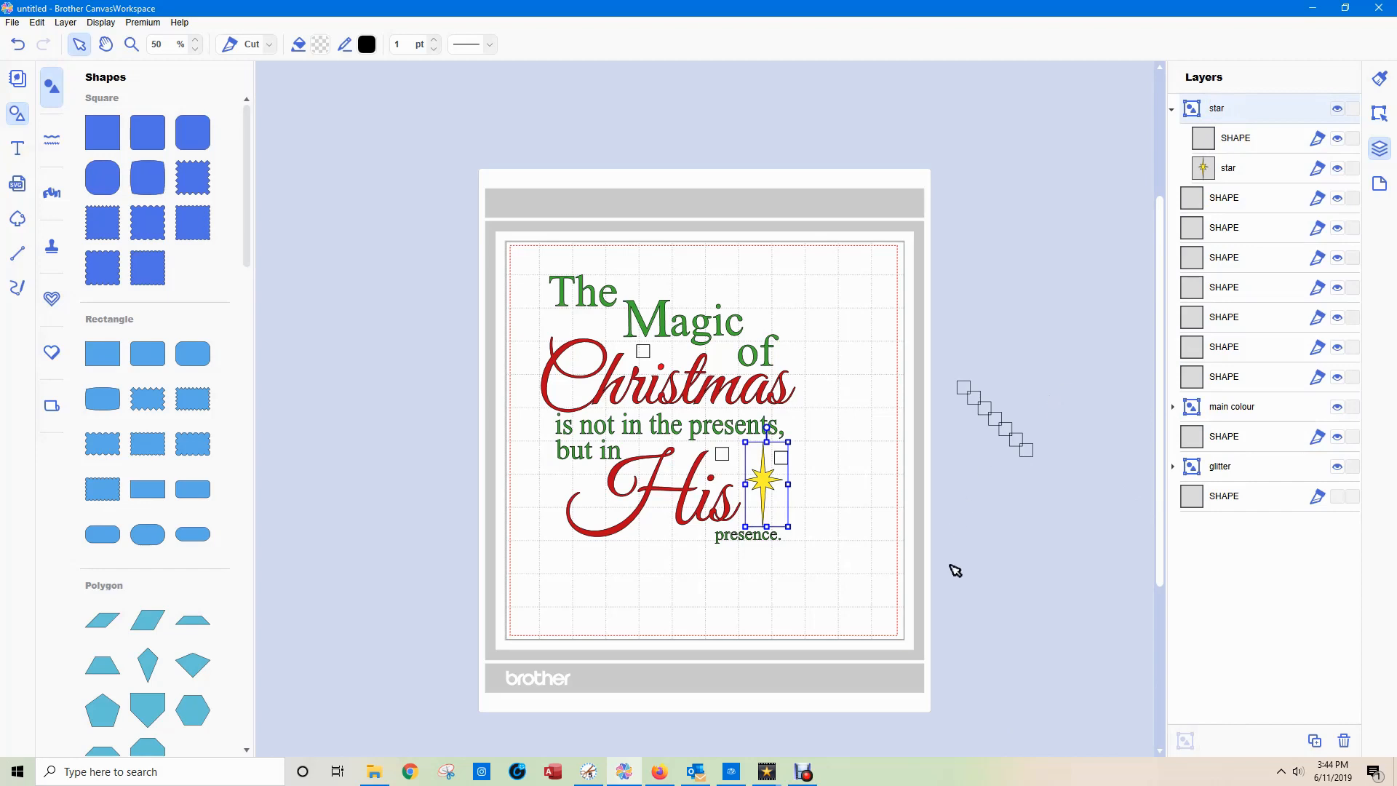
{"action": "left_click", "coordinate": [1030, 561]}
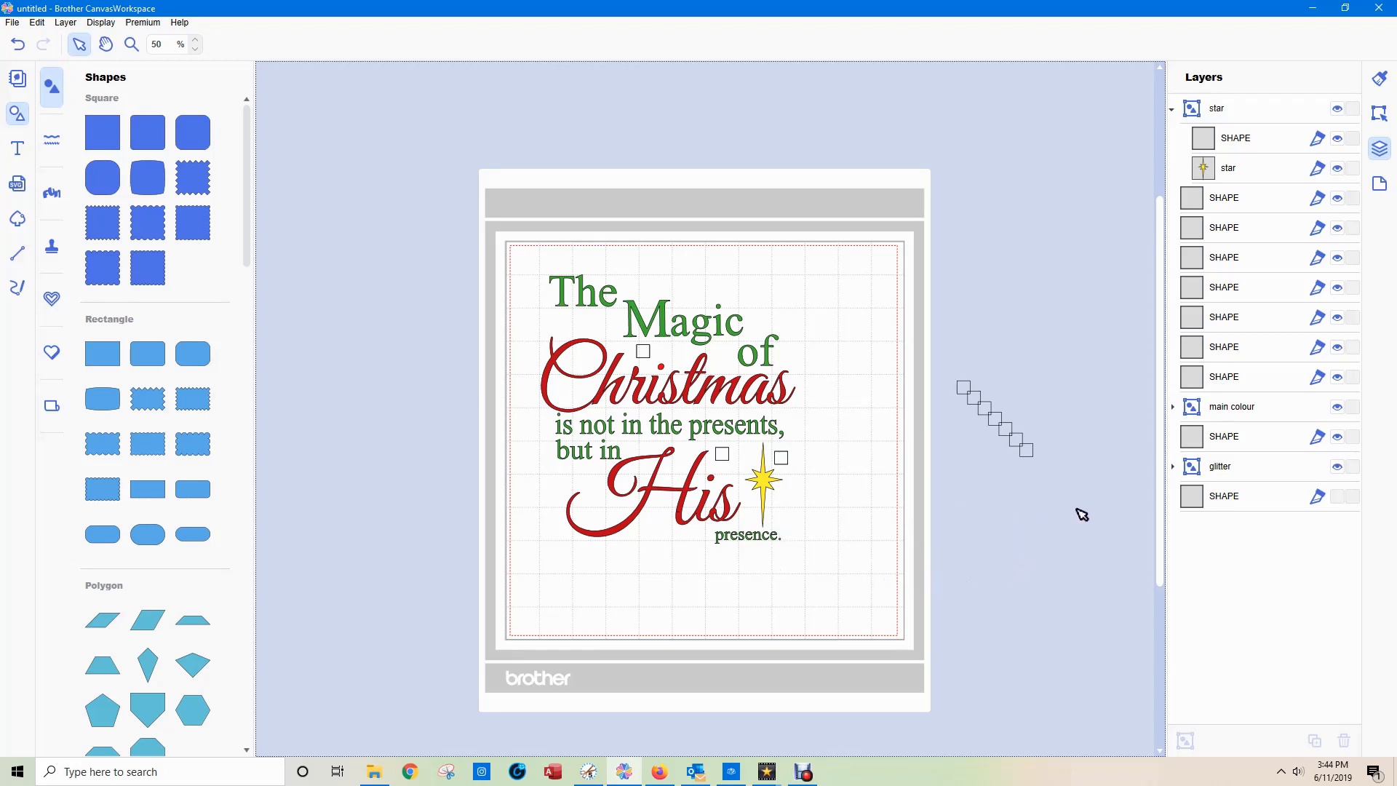
Delete the leftover diagonal row of squares outside the mat.
{"action": "left_click_drag", "start_coordinate": [1082, 514], "coordinate": [973, 361]}
{"action": "left_click", "coordinate": [1025, 351]}
{"action": "left_click_drag", "start_coordinate": [952, 351], "coordinate": [1104, 526]}
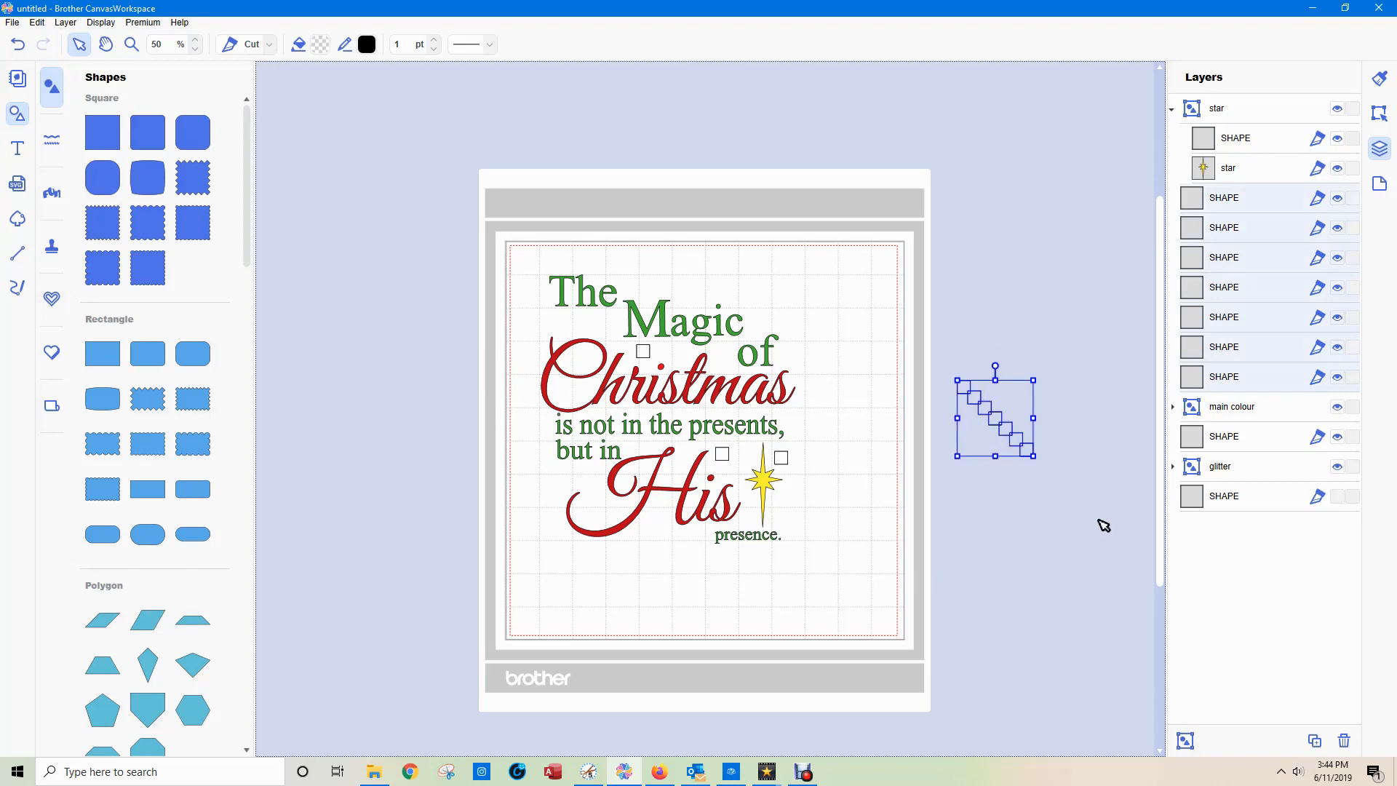
{"action": "key", "text": "Delete"}
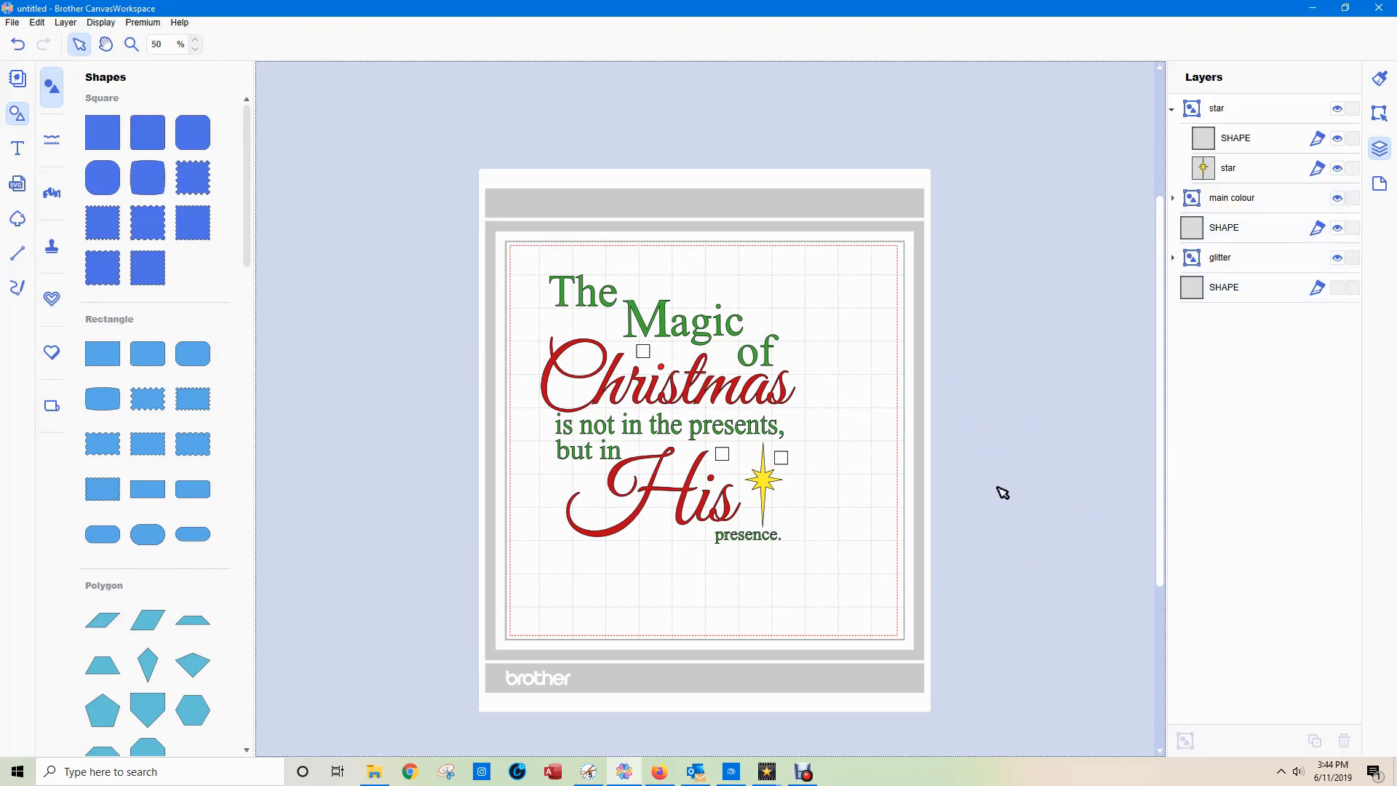
Move the loose square beside the star into the "main colour" group.
{"action": "left_click", "coordinate": [1172, 109]}
{"action": "left_click", "coordinate": [1173, 138]}
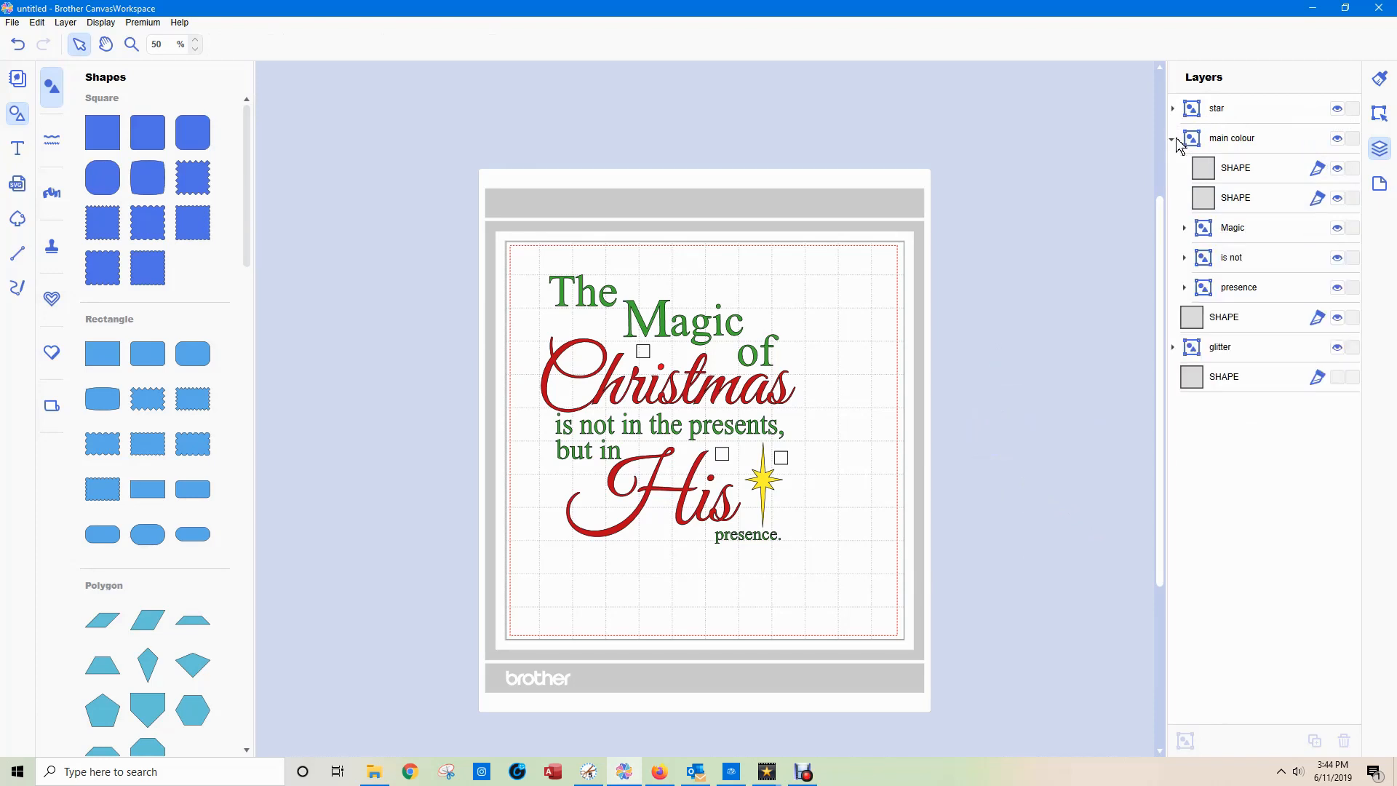
{"action": "left_click", "coordinate": [1176, 139]}
{"action": "left_click", "coordinate": [1196, 173]}
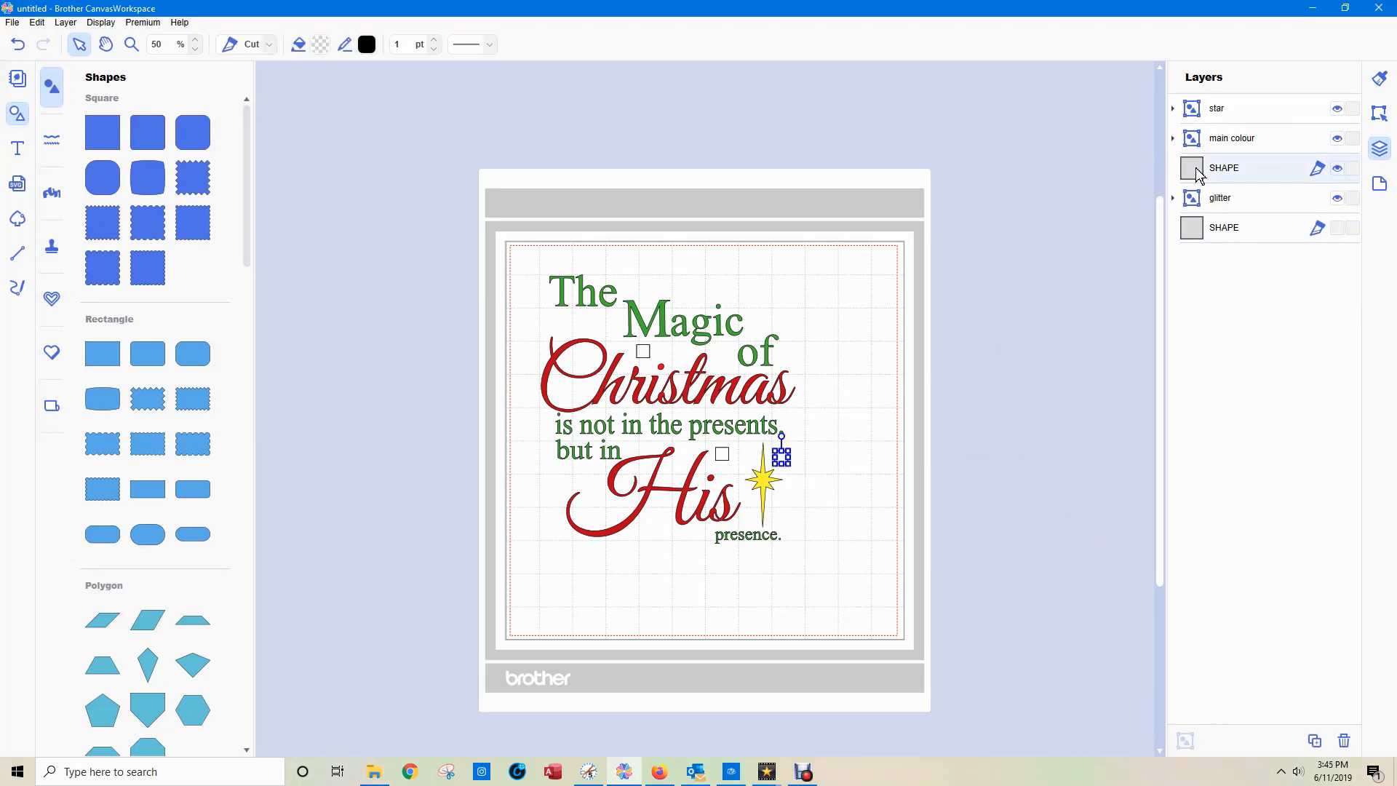
{"action": "double_click", "coordinate": [1243, 172]}
{"action": "left_click", "coordinate": [1173, 138]}
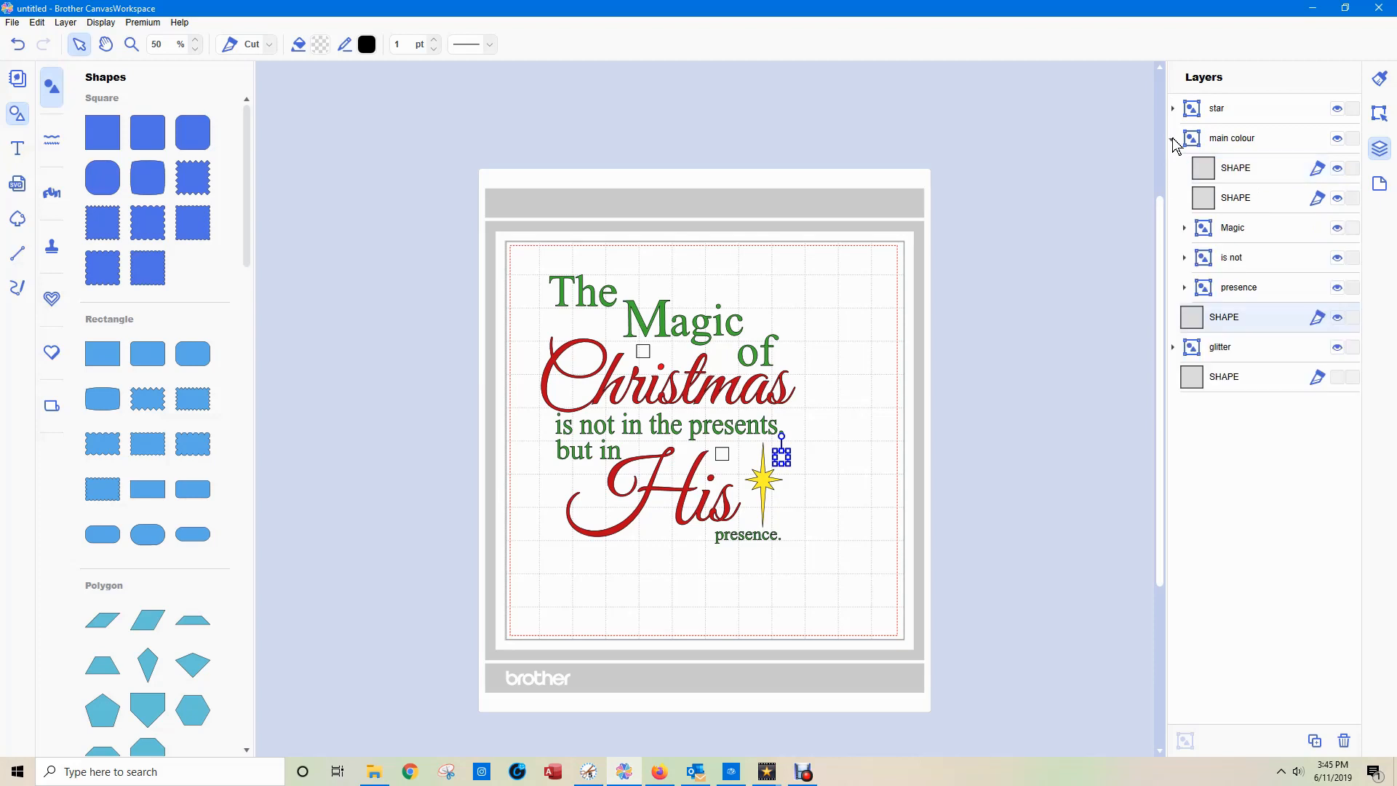
{"action": "left_click", "coordinate": [1235, 173]}
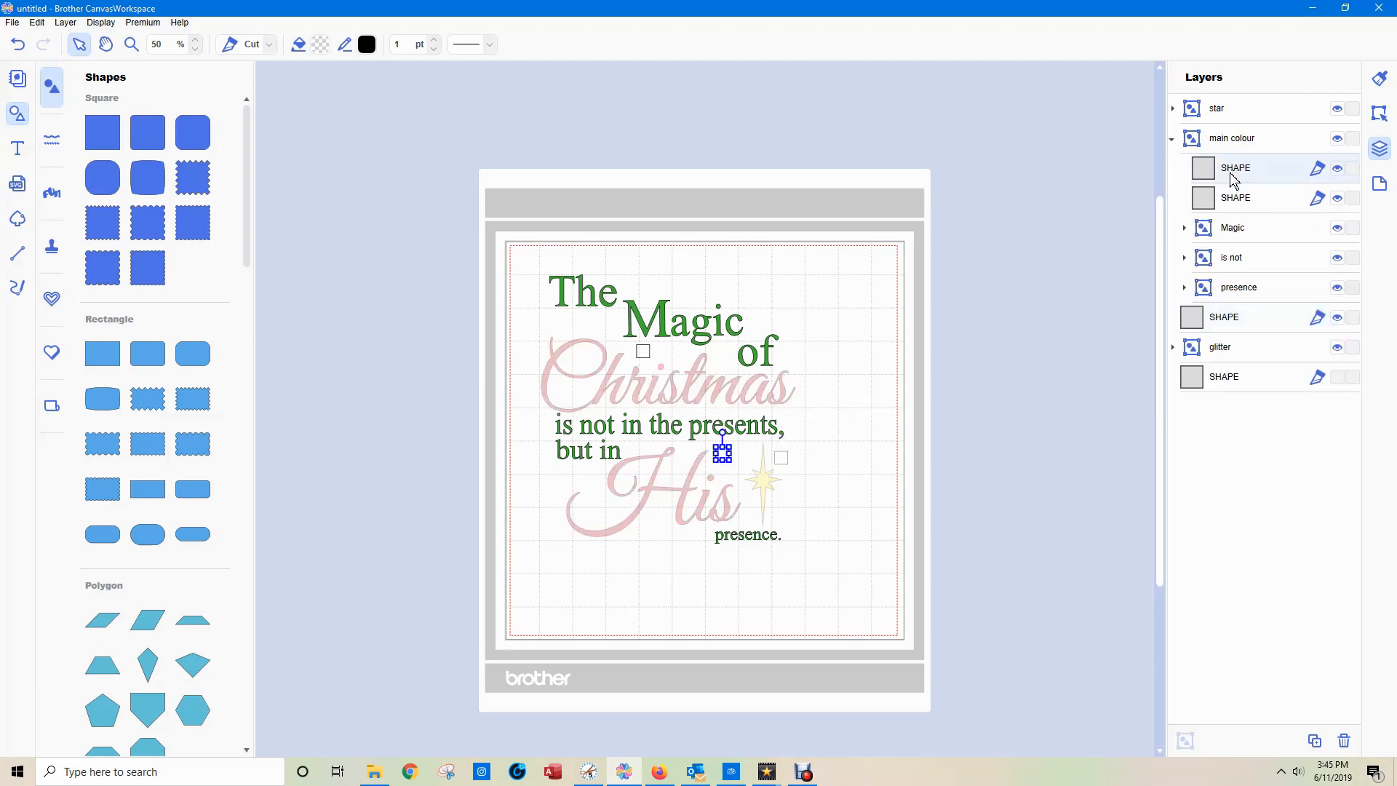
{"action": "left_click", "coordinate": [1234, 200]}
{"action": "left_click_drag", "start_coordinate": [1237, 330], "coordinate": [1242, 175]}
{"action": "left_click", "coordinate": [1221, 111]}
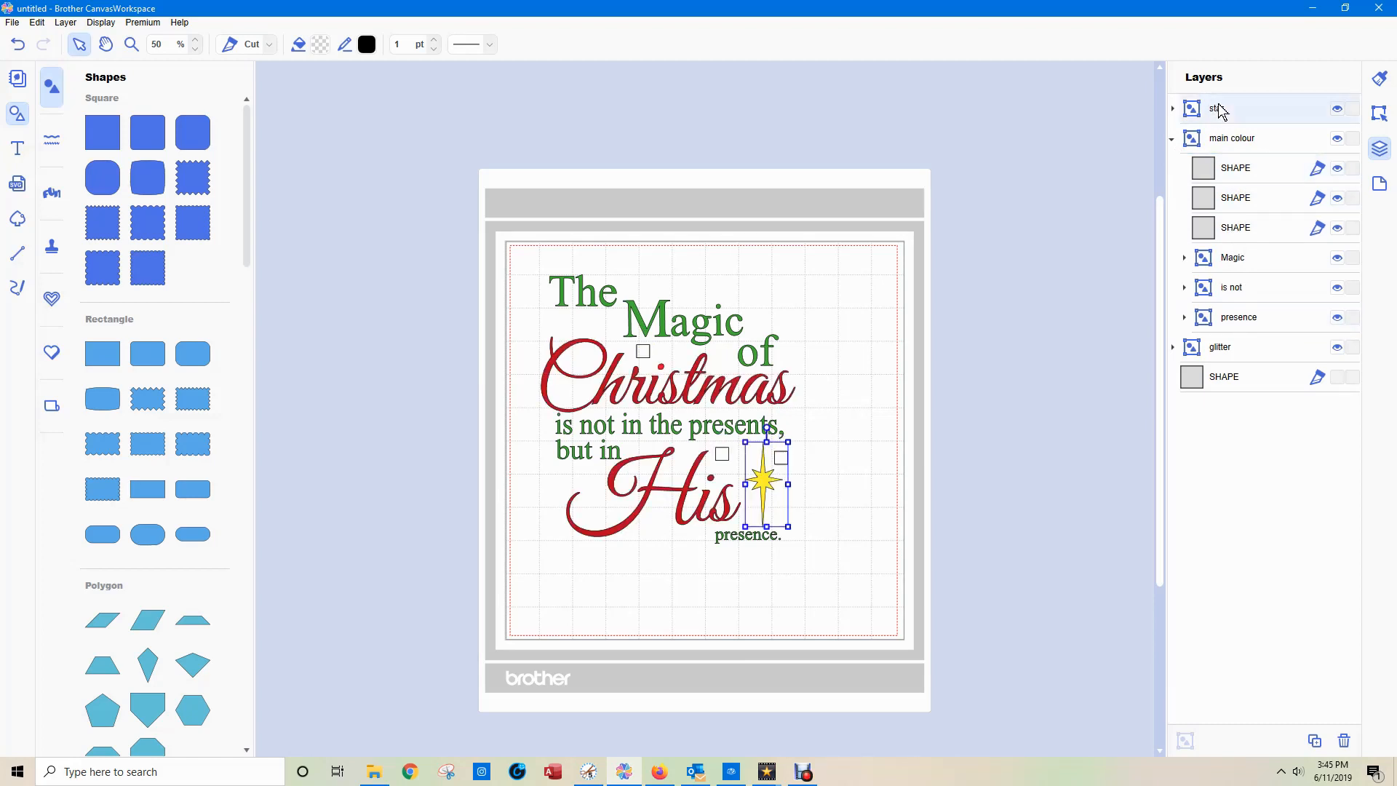
Check the squares and words contained in the "star", "main colour" and "glitter" groups, leaving the groups collapsed.
{"action": "left_click", "coordinate": [1173, 110]}
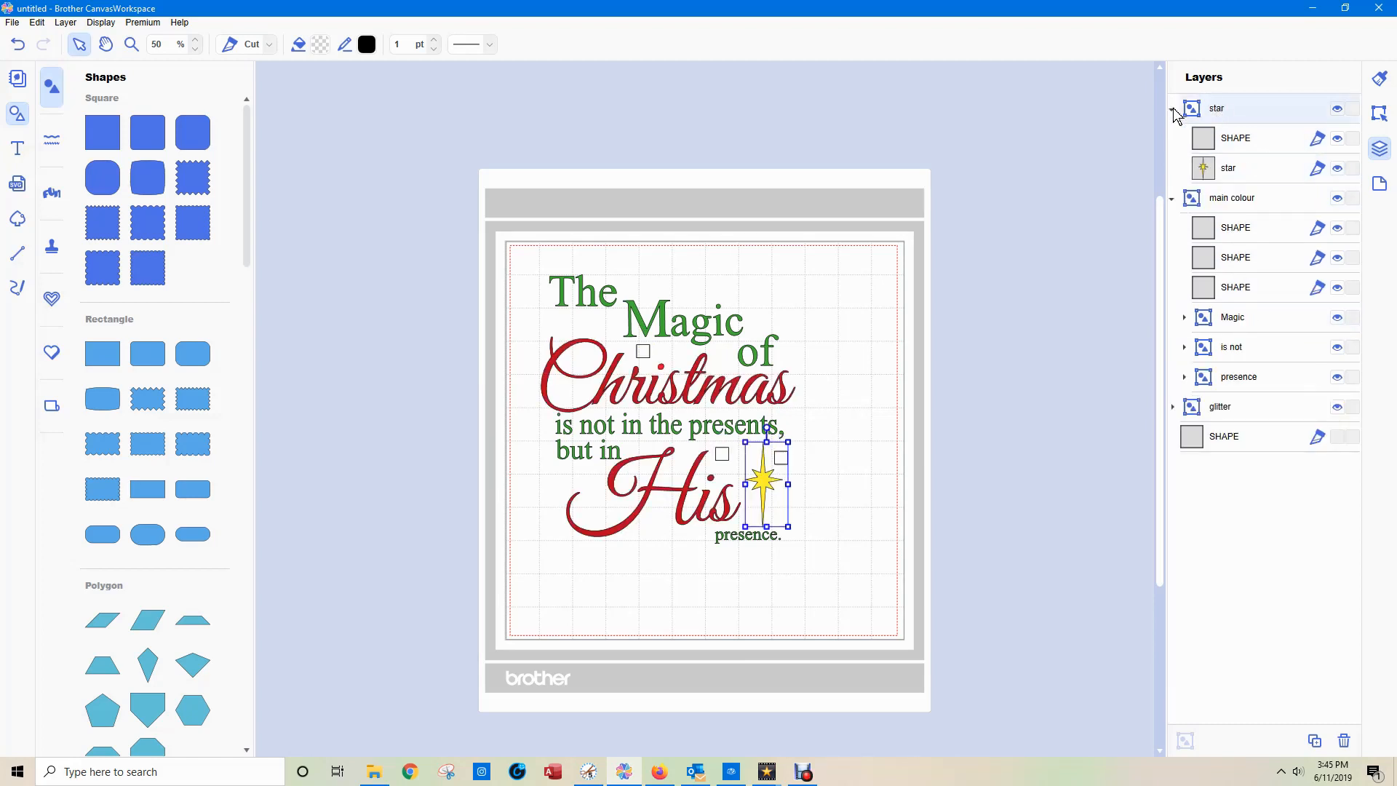
{"action": "left_click", "coordinate": [1223, 440]}
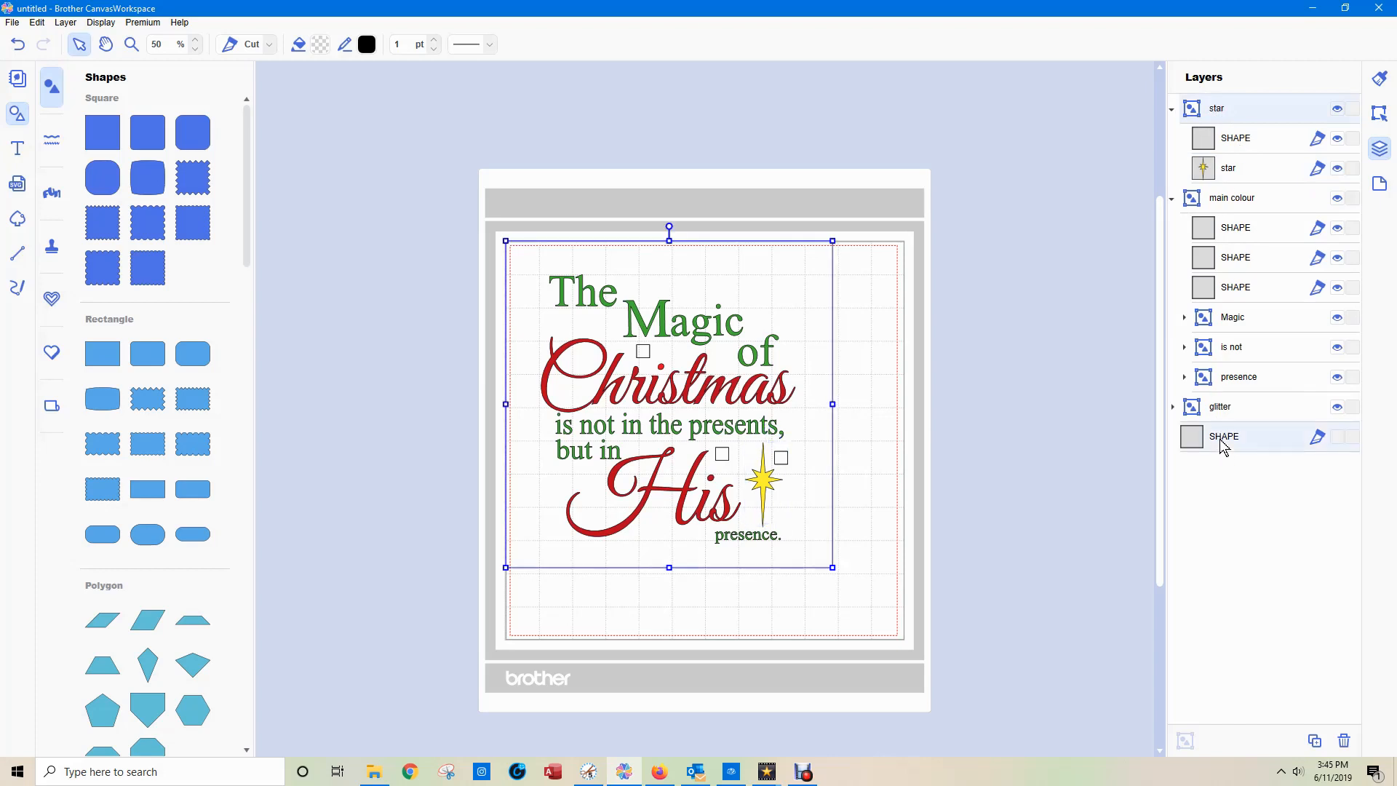
{"action": "left_click", "coordinate": [1173, 109]}
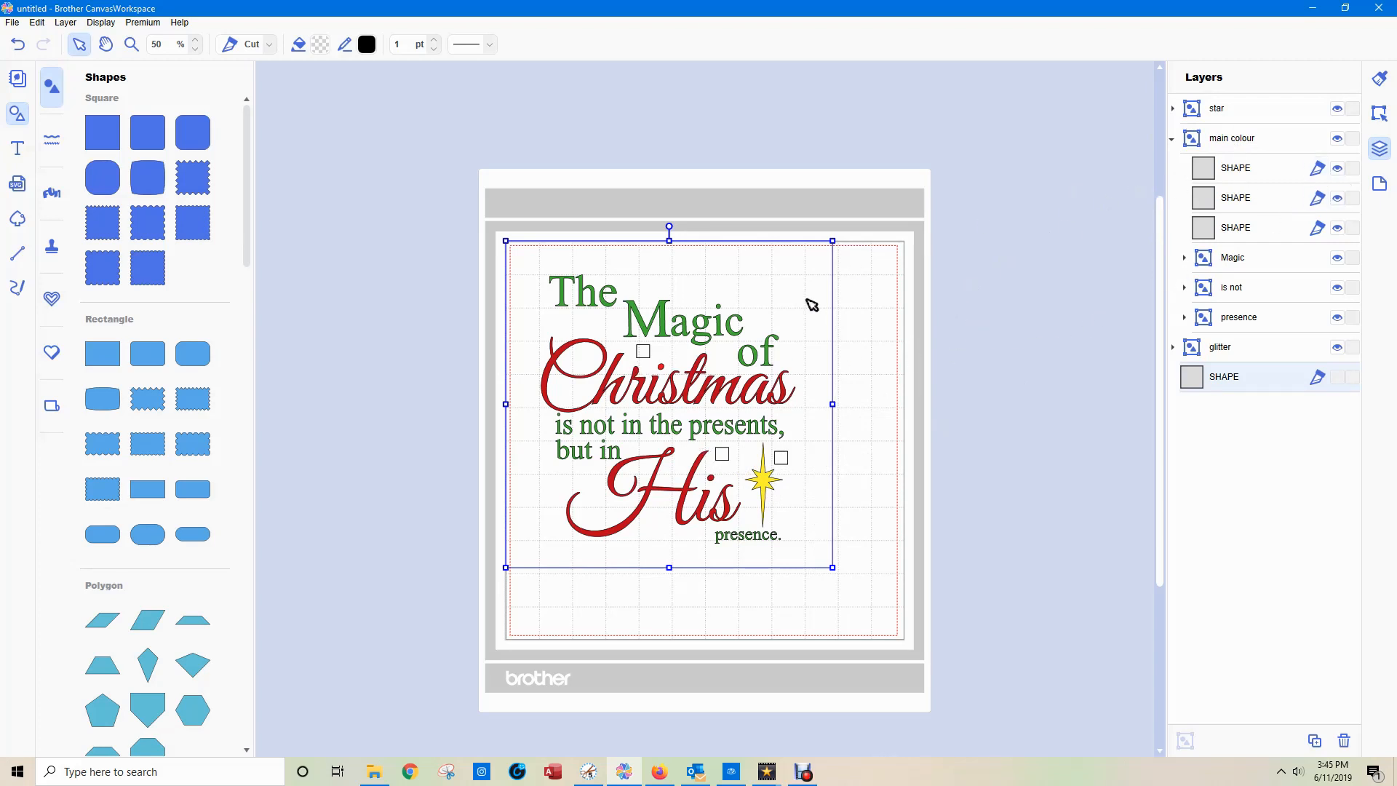
{"action": "left_click", "coordinate": [1173, 139]}
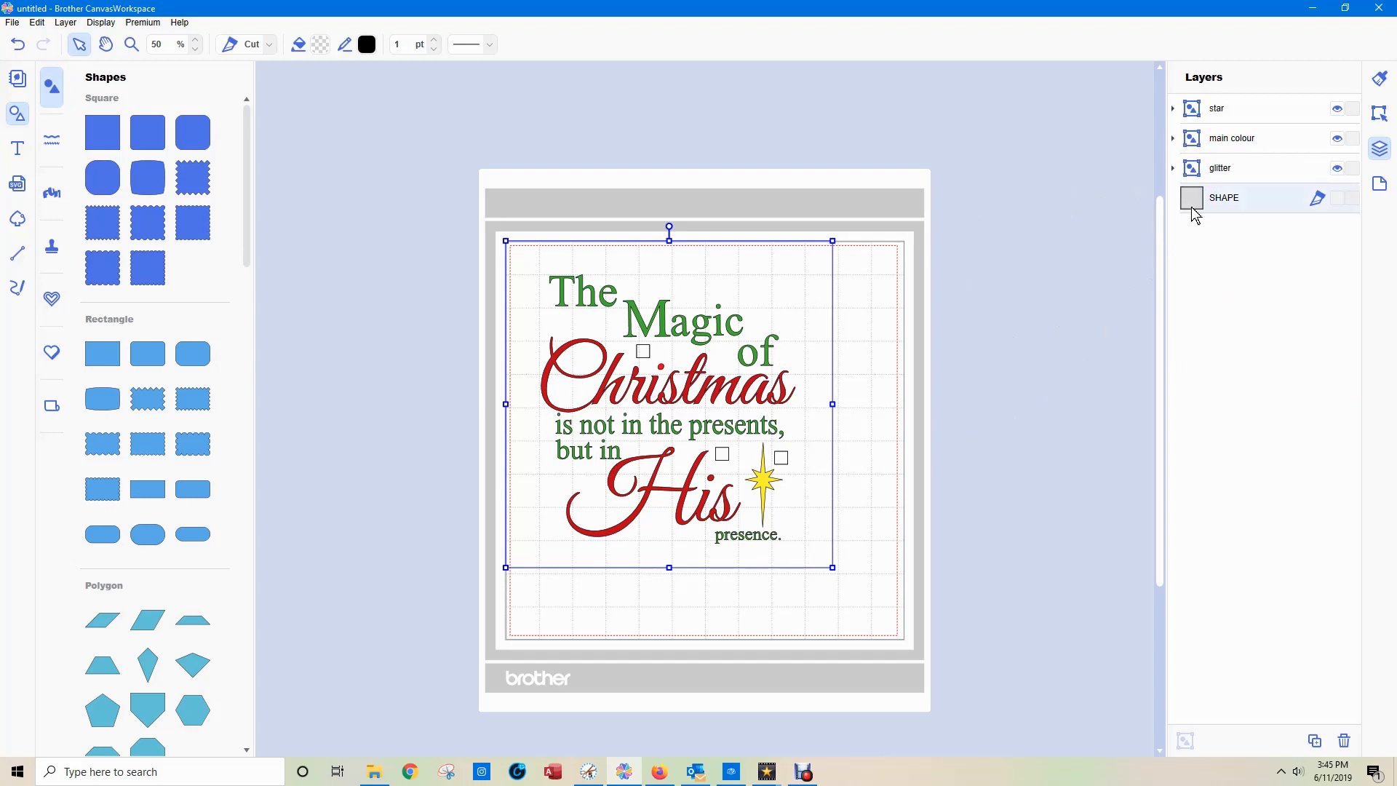
{"action": "left_click", "coordinate": [1172, 169]}
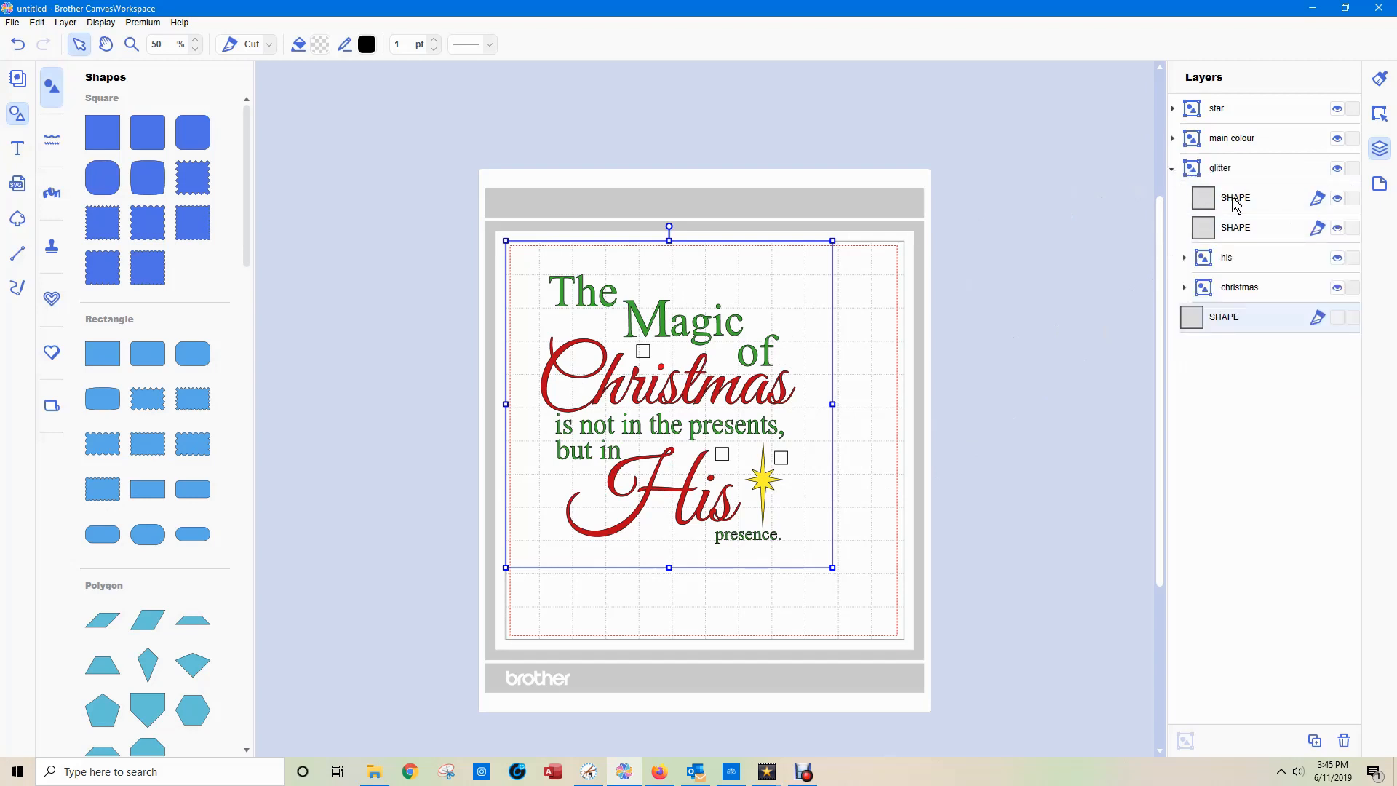
{"action": "left_click", "coordinate": [1172, 168]}
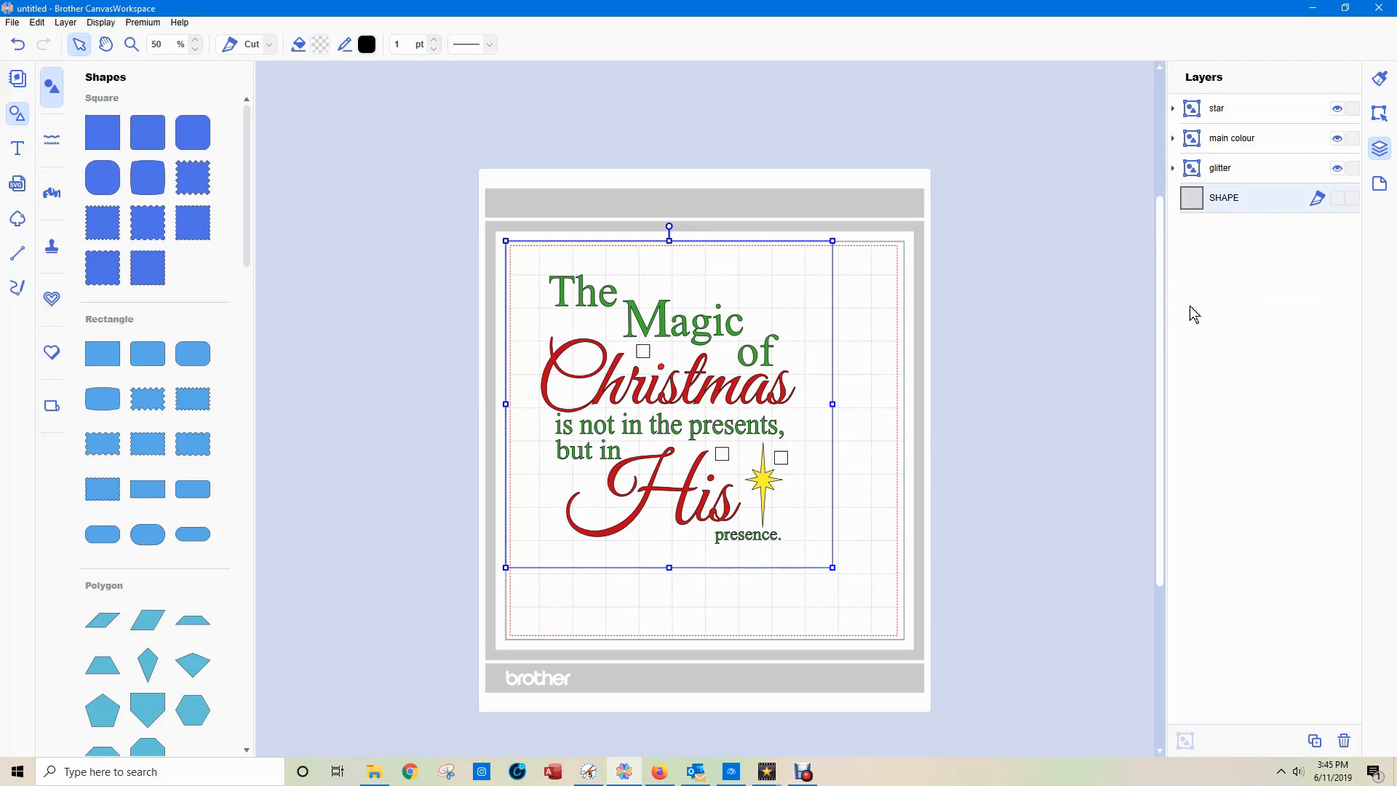
Show the large background square, then combine the "star", "main colour" and "glitter" groups into one group named "H".
{"action": "left_click", "coordinate": [1337, 198]}
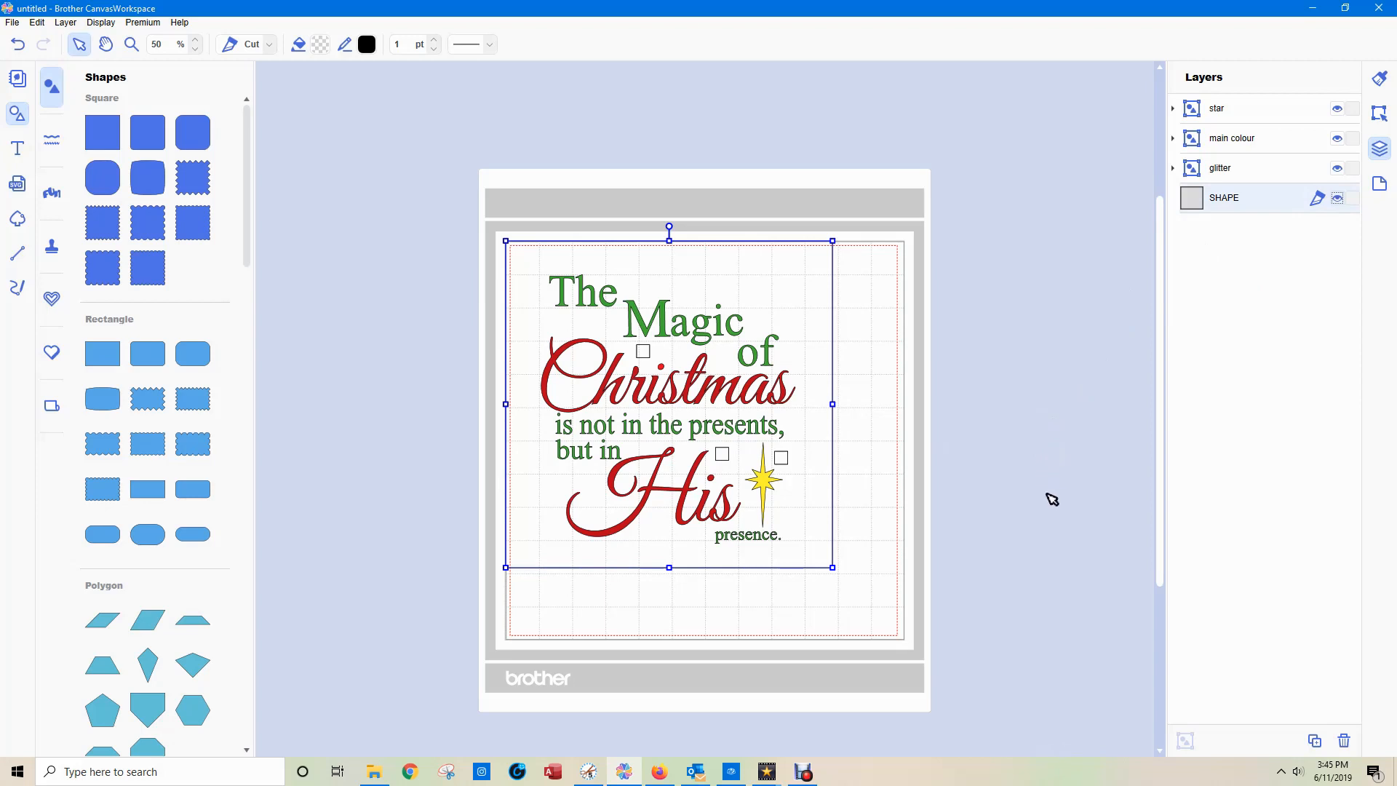
{"action": "left_click", "coordinate": [1218, 115]}
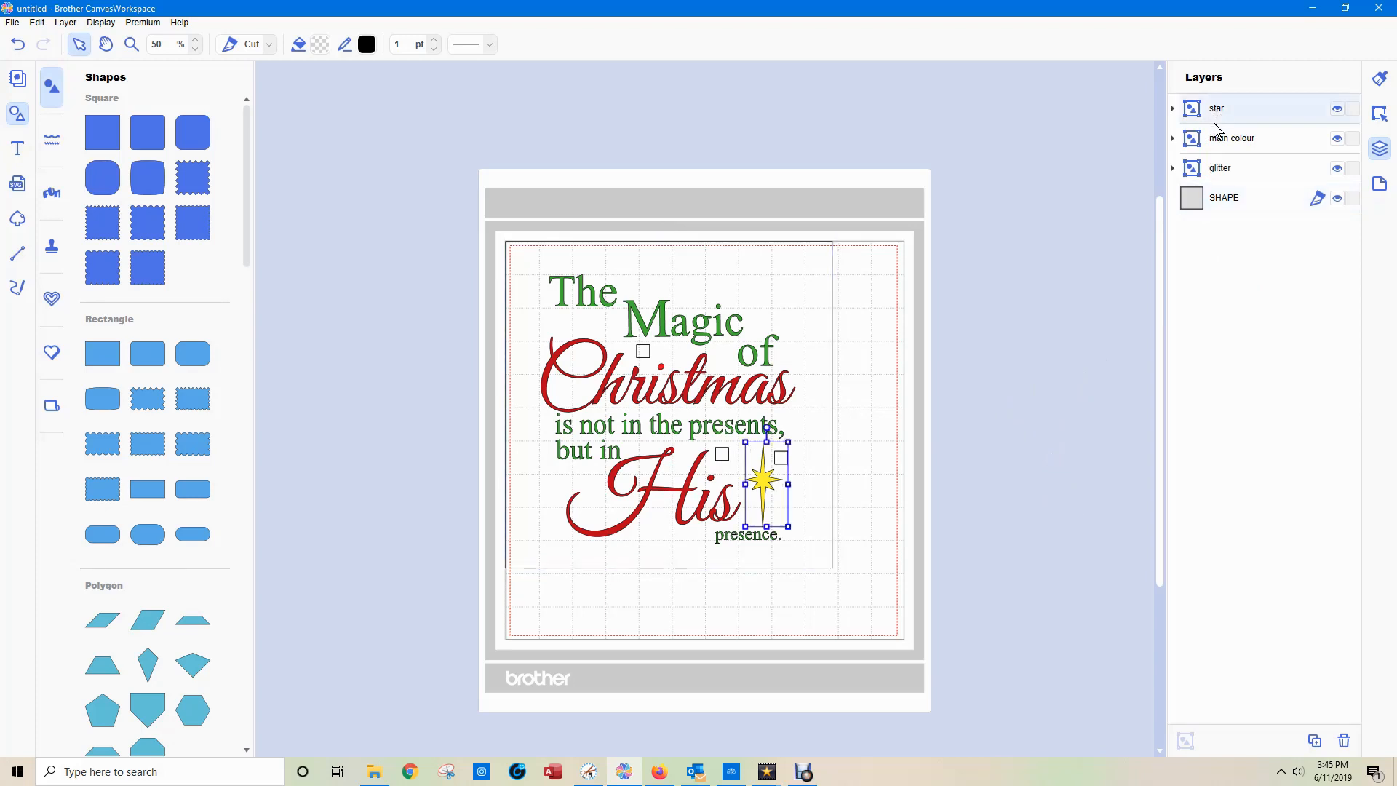
{"action": "left_click", "coordinate": [1224, 166], "text": "shift"}
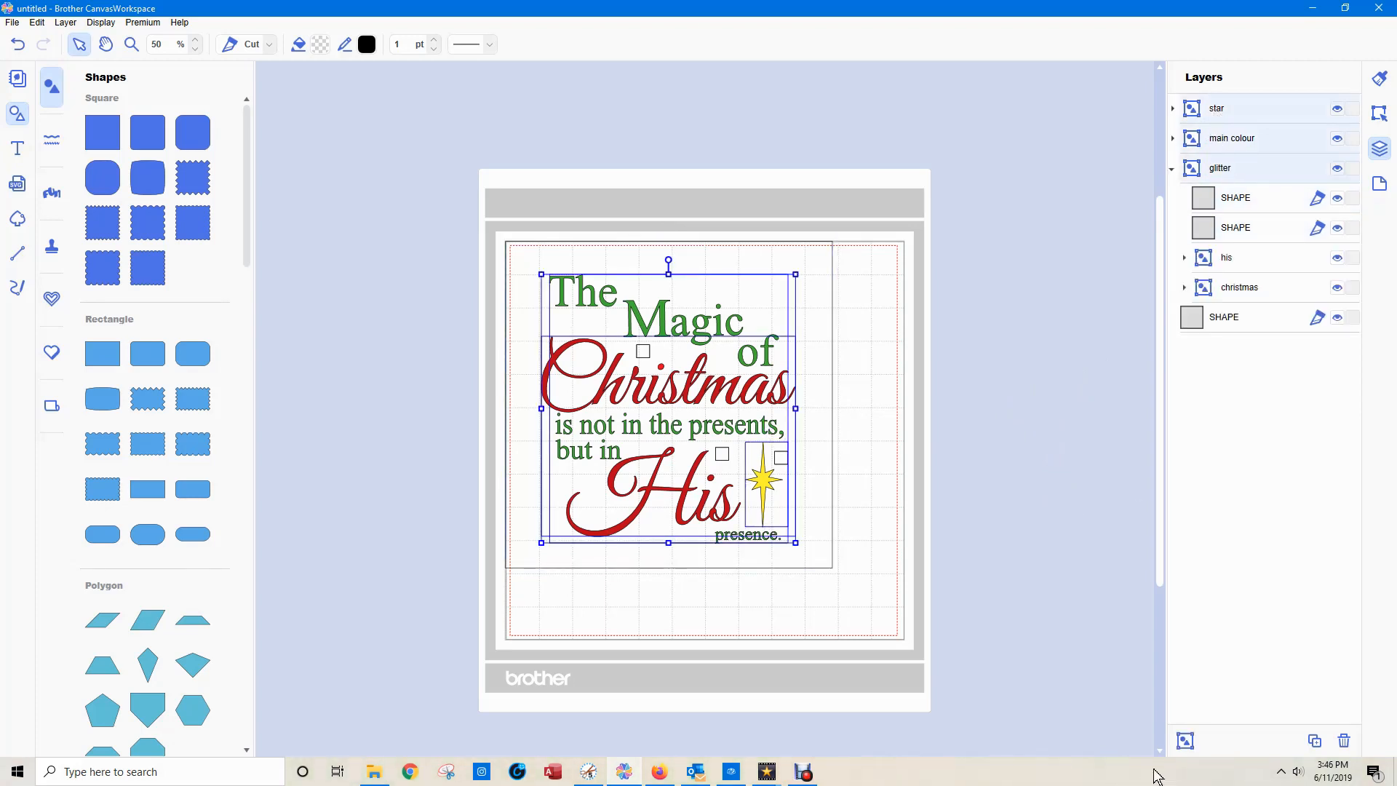
{"action": "left_click", "coordinate": [1185, 740]}
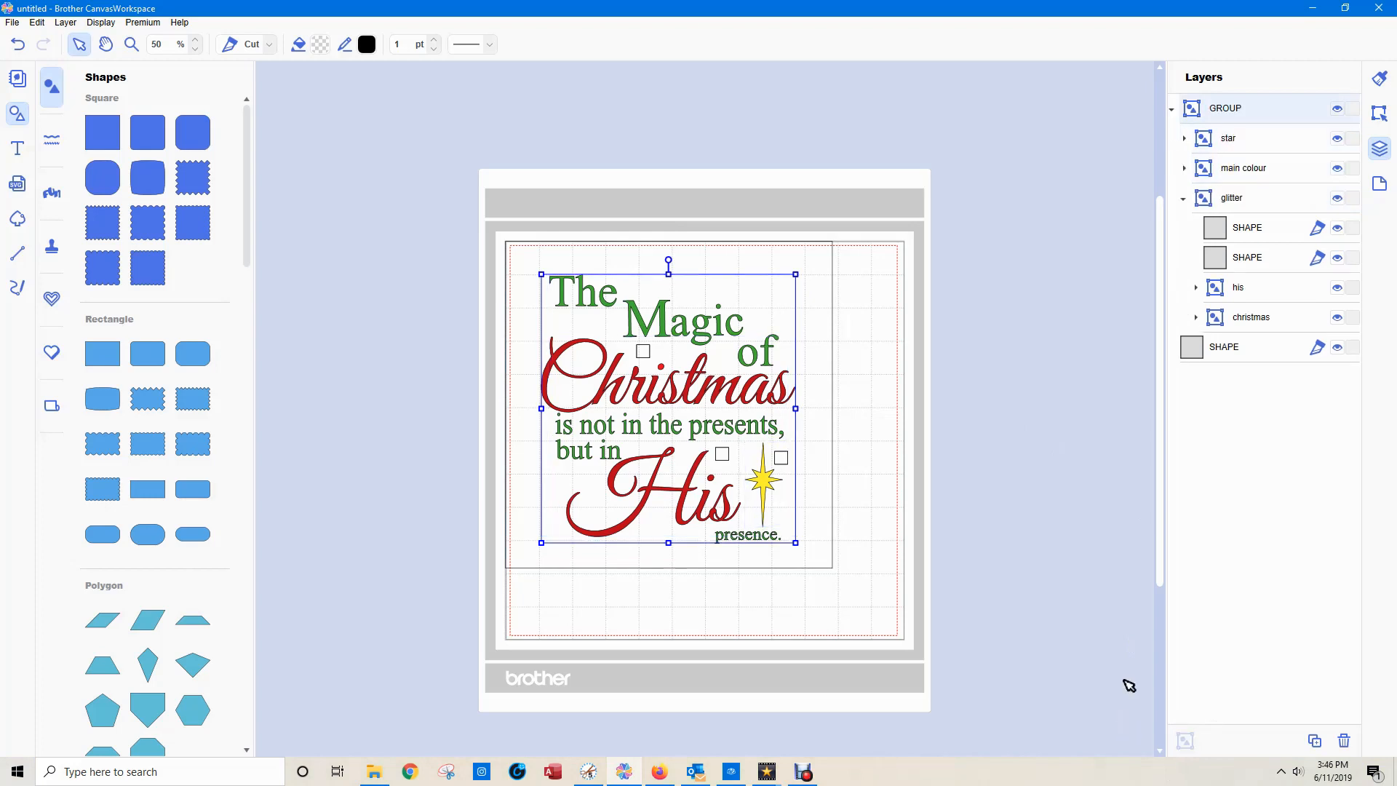
{"action": "double_click", "coordinate": [1228, 115]}
{"action": "type", "text": "H"}
Centre the combined quote group horizontally and vertically within the 250 mm square.
{"action": "left_click", "coordinate": [1380, 113]}
{"action": "left_click_drag", "start_coordinate": [470, 191], "coordinate": [833, 471]}
{"action": "left_click_drag", "start_coordinate": [946, 606], "coordinate": [967, 650]}
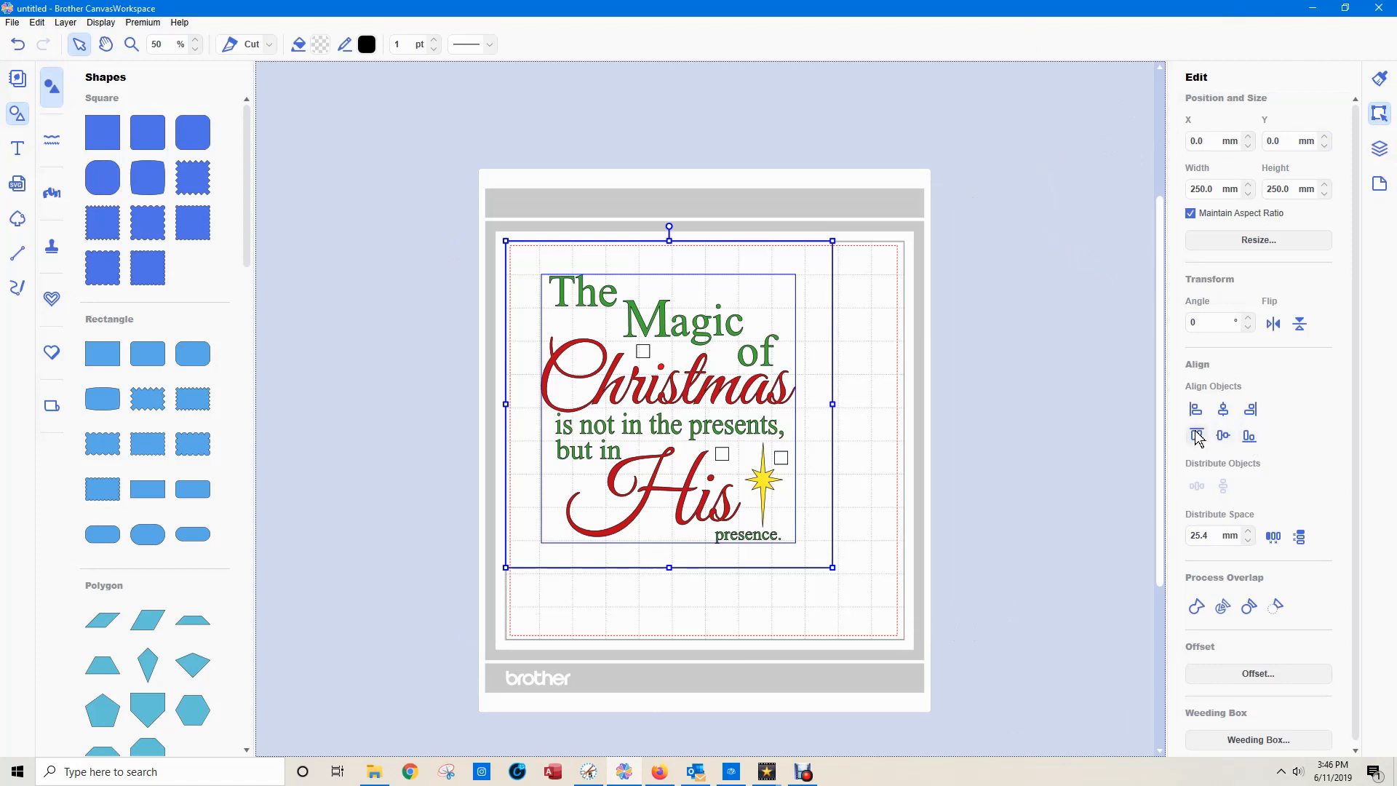
{"action": "left_click", "coordinate": [1222, 408]}
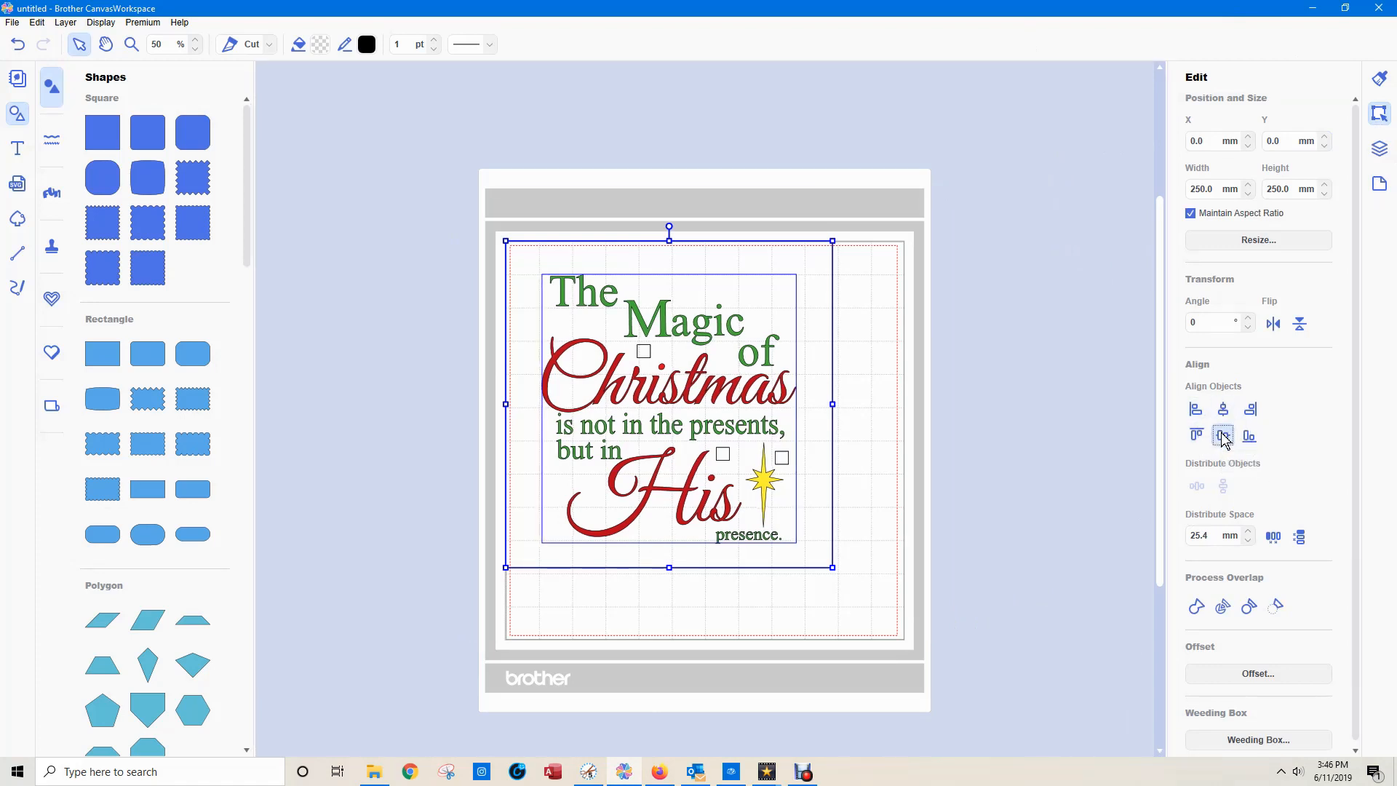
{"action": "left_click", "coordinate": [1223, 435]}
Flip the whole quote and its surrounding square horizontally to mirror the design for cutting.
{"action": "left_click", "coordinate": [1041, 475]}
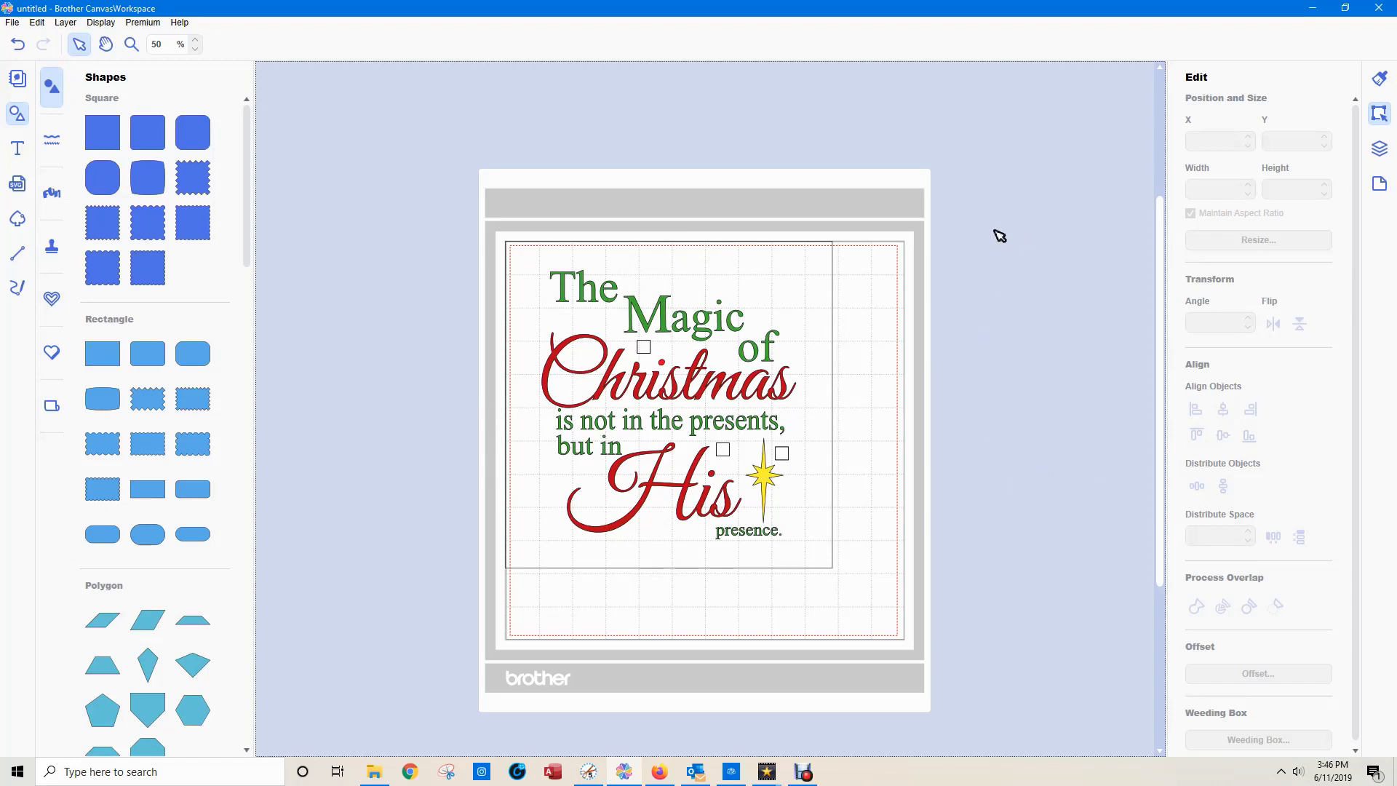
{"action": "left_click_drag", "start_coordinate": [444, 203], "coordinate": [926, 627]}
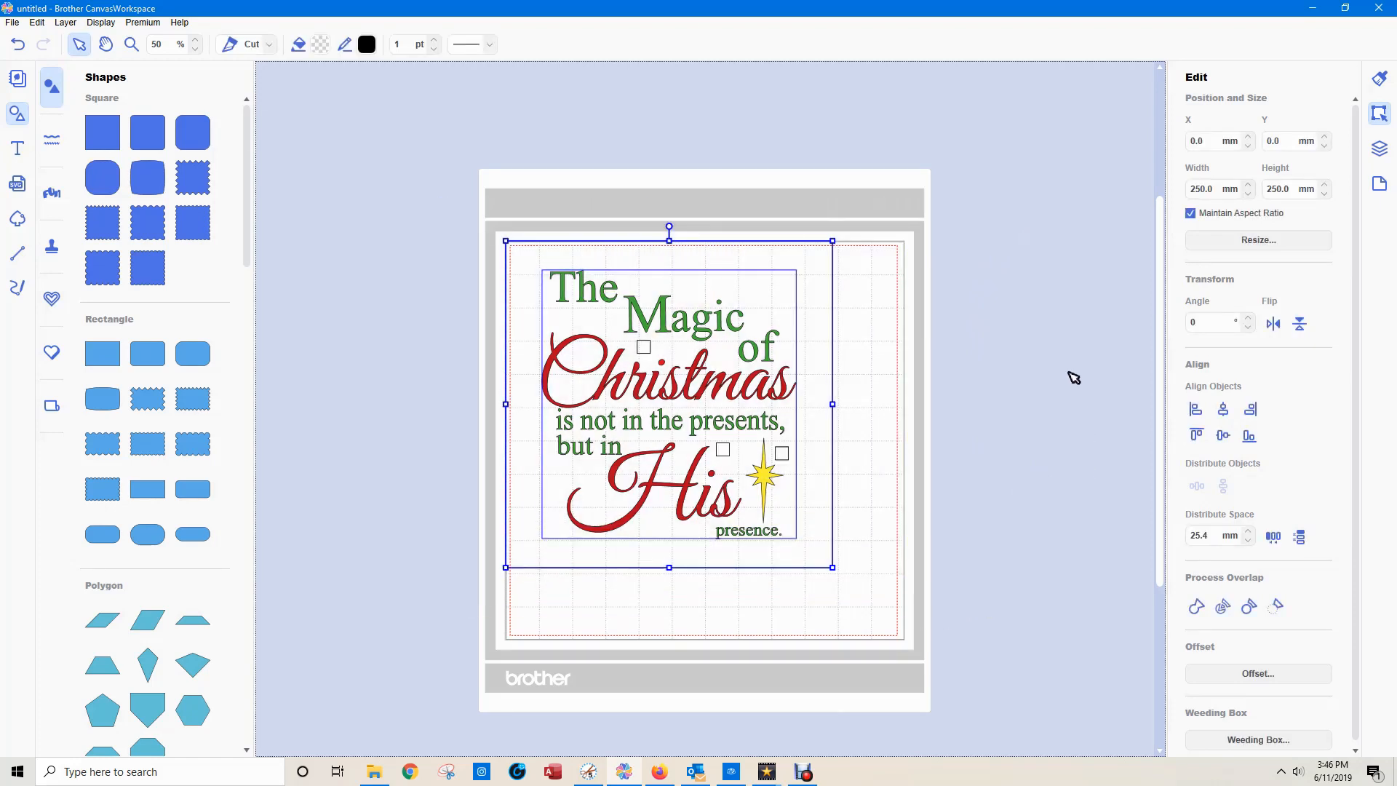
{"action": "left_click", "coordinate": [1272, 325]}
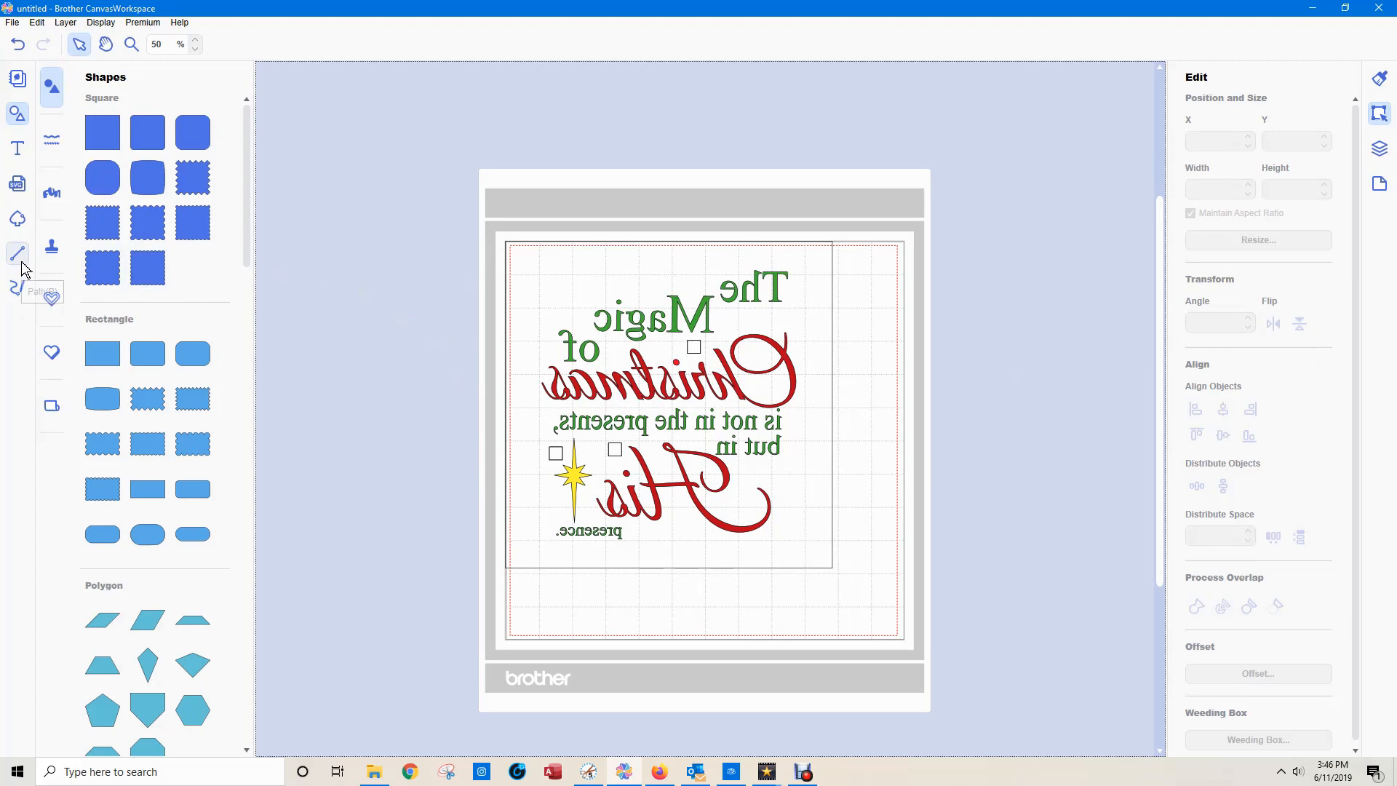
Draw a freehand path about 79 mm wide and 49.5 mm high beside and beneath the mirrored "The" and nudge it slightly left.
{"action": "left_click", "coordinate": [17, 288]}
{"action": "mouse_move", "coordinate": [595, 250]}
{"action": "left_mouse_down"}
{"action": "mouse_move", "coordinate": [627, 313]}
{"action": "mouse_move", "coordinate": [697, 312]}
{"action": "left_mouse_up"}
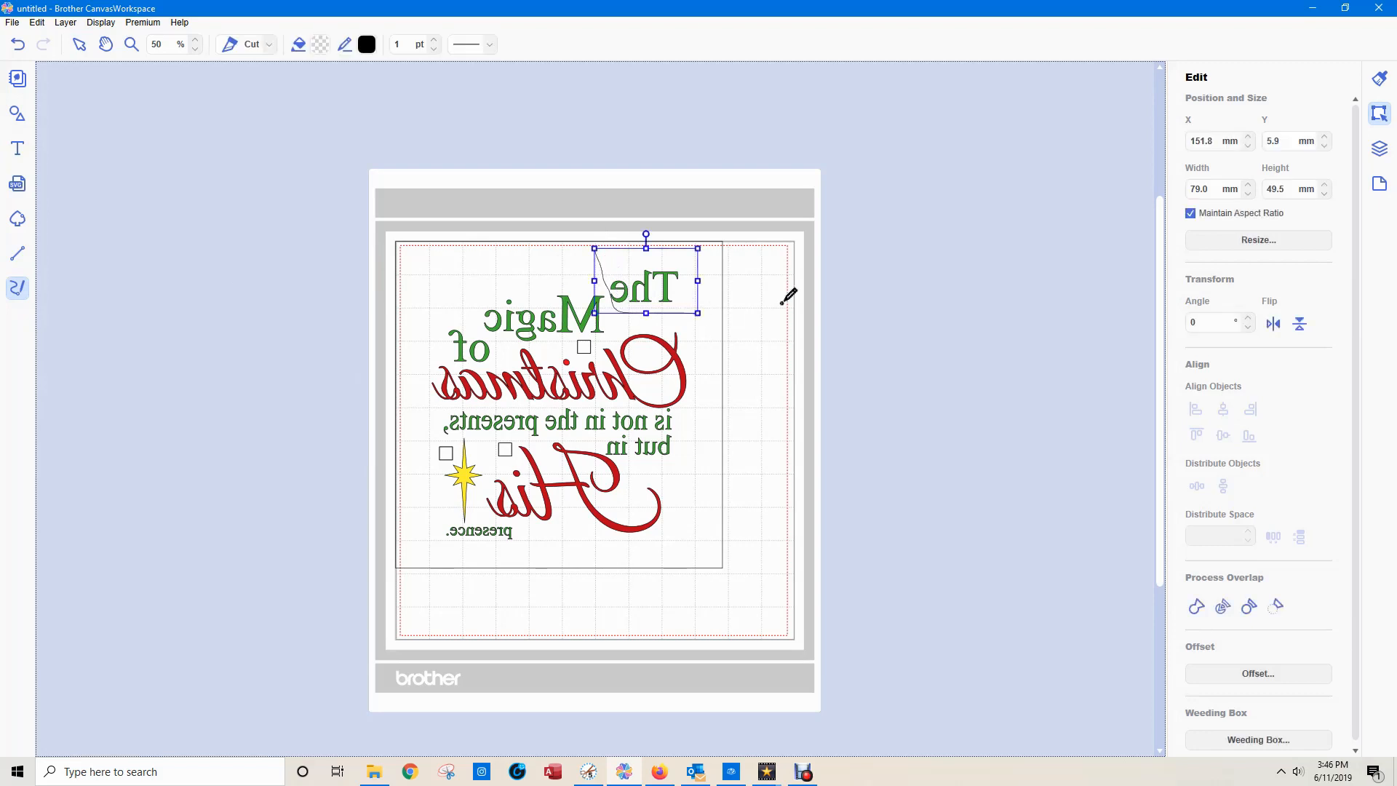
{"action": "key", "text": "Left"}
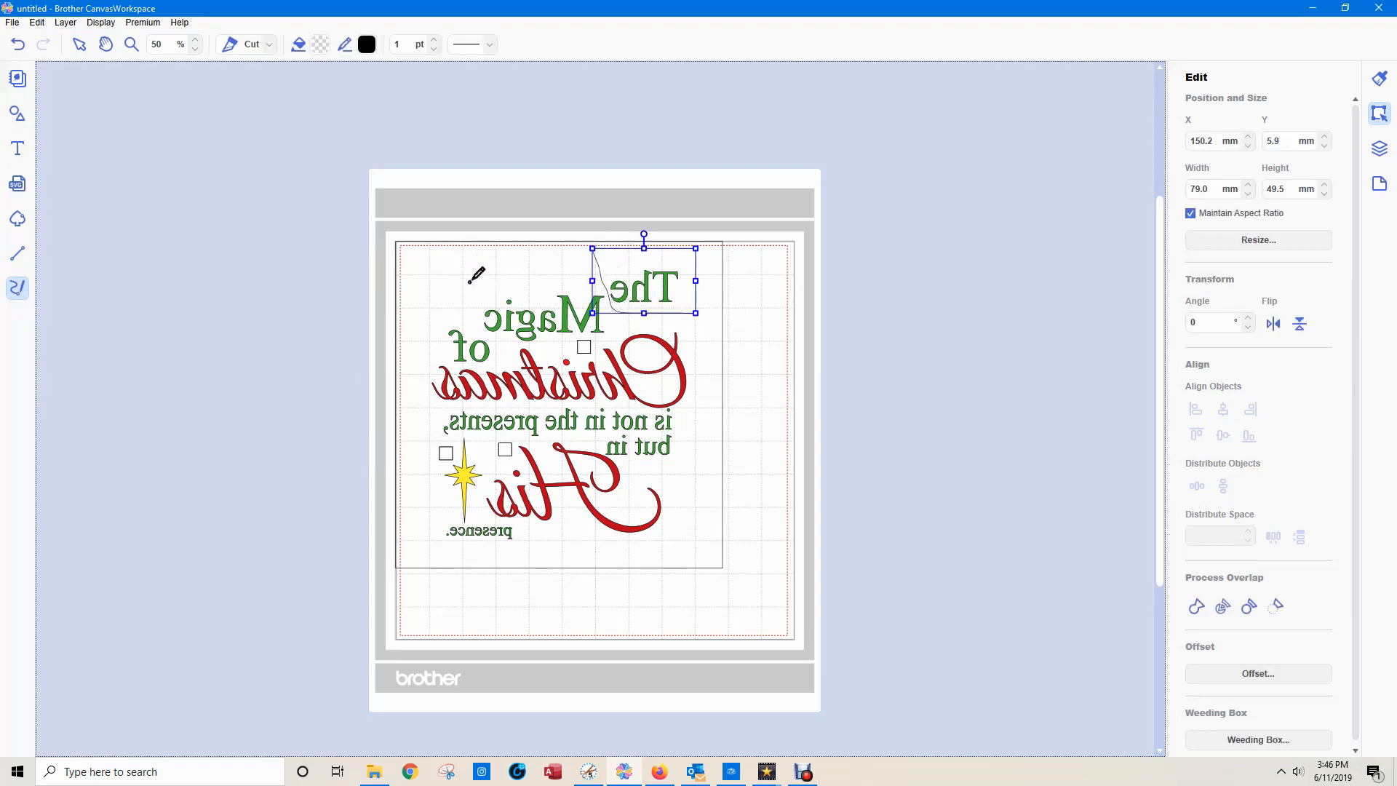
Draw freehand cut lines around mirrored "Magic" and "of", nudging the roughly 45.6 by 32.8 mm path under "of" slightly down.
{"action": "left_click_drag", "start_coordinate": [469, 280], "coordinate": [603, 274]}
{"action": "mouse_move", "coordinate": [473, 282]}
{"action": "left_mouse_down"}
{"action": "mouse_move", "coordinate": [481, 328]}
{"action": "mouse_move", "coordinate": [505, 344]}
{"action": "mouse_move", "coordinate": [590, 360]}
{"action": "mouse_move", "coordinate": [615, 314]}
{"action": "left_mouse_up"}
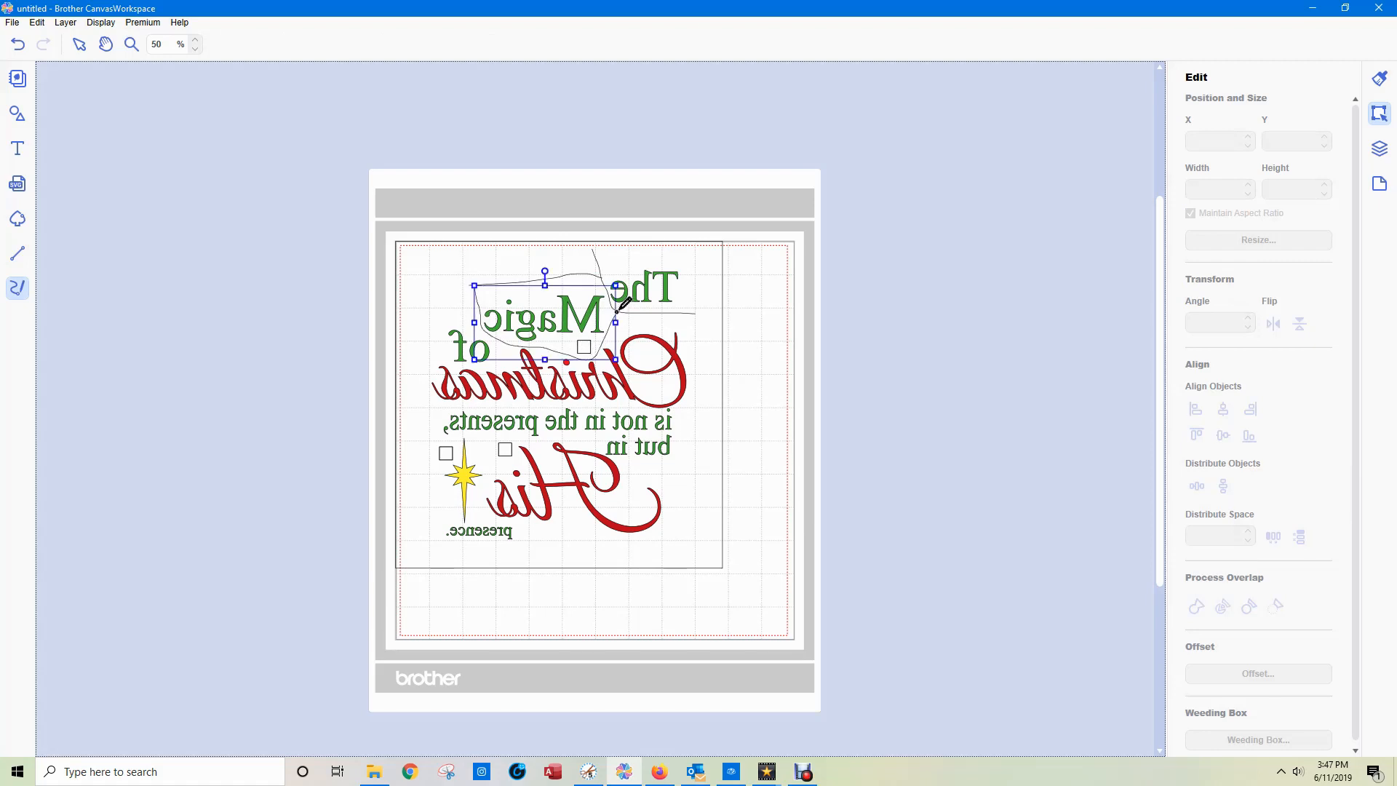
{"action": "left_click_drag", "start_coordinate": [447, 320], "coordinate": [480, 321]}
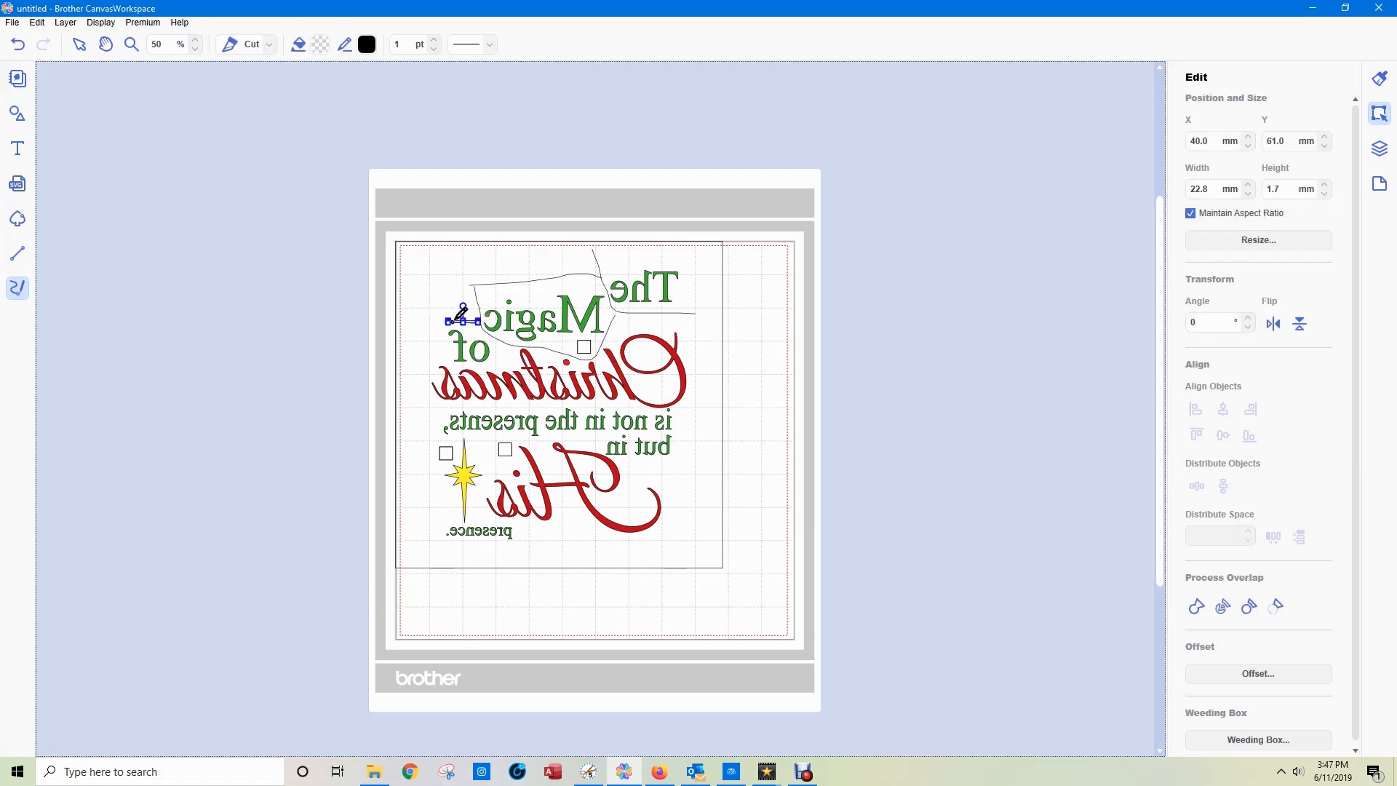
{"action": "mouse_move", "coordinate": [448, 321]}
{"action": "left_mouse_down"}
{"action": "mouse_move", "coordinate": [466, 362]}
{"action": "mouse_move", "coordinate": [497, 356]}
{"action": "mouse_move", "coordinate": [507, 326]}
{"action": "left_mouse_up"}
{"action": "key", "text": "Down"}
{"action": "key", "text": "Down"}
{"action": "key", "text": "Down"}
{"action": "key", "text": "Down"}
{"action": "key", "text": "Down"}
{"action": "key", "text": "Down"}
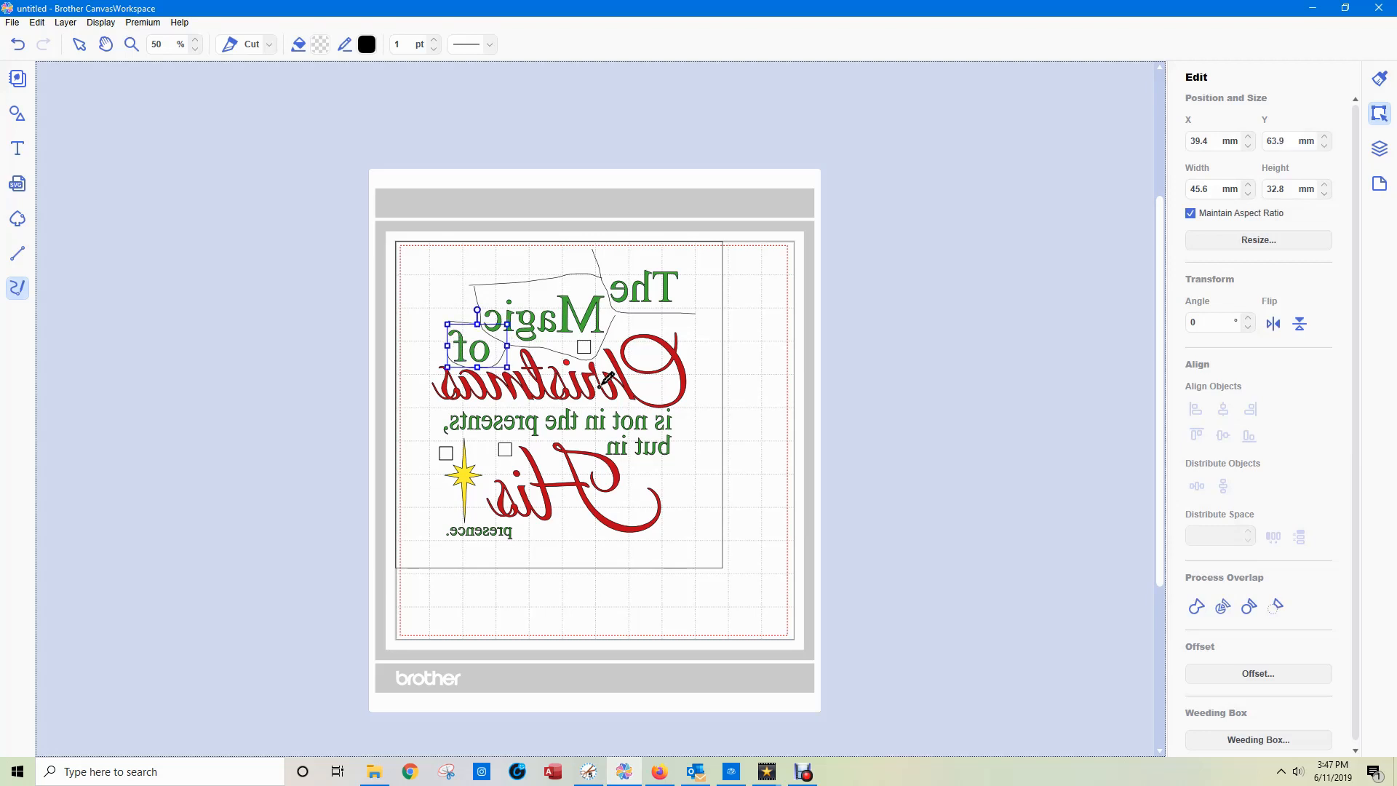
Hide the "glitter" and "star" groups so only the main colour lettering is shown with the cut lines.
{"action": "left_click", "coordinate": [1383, 150]}
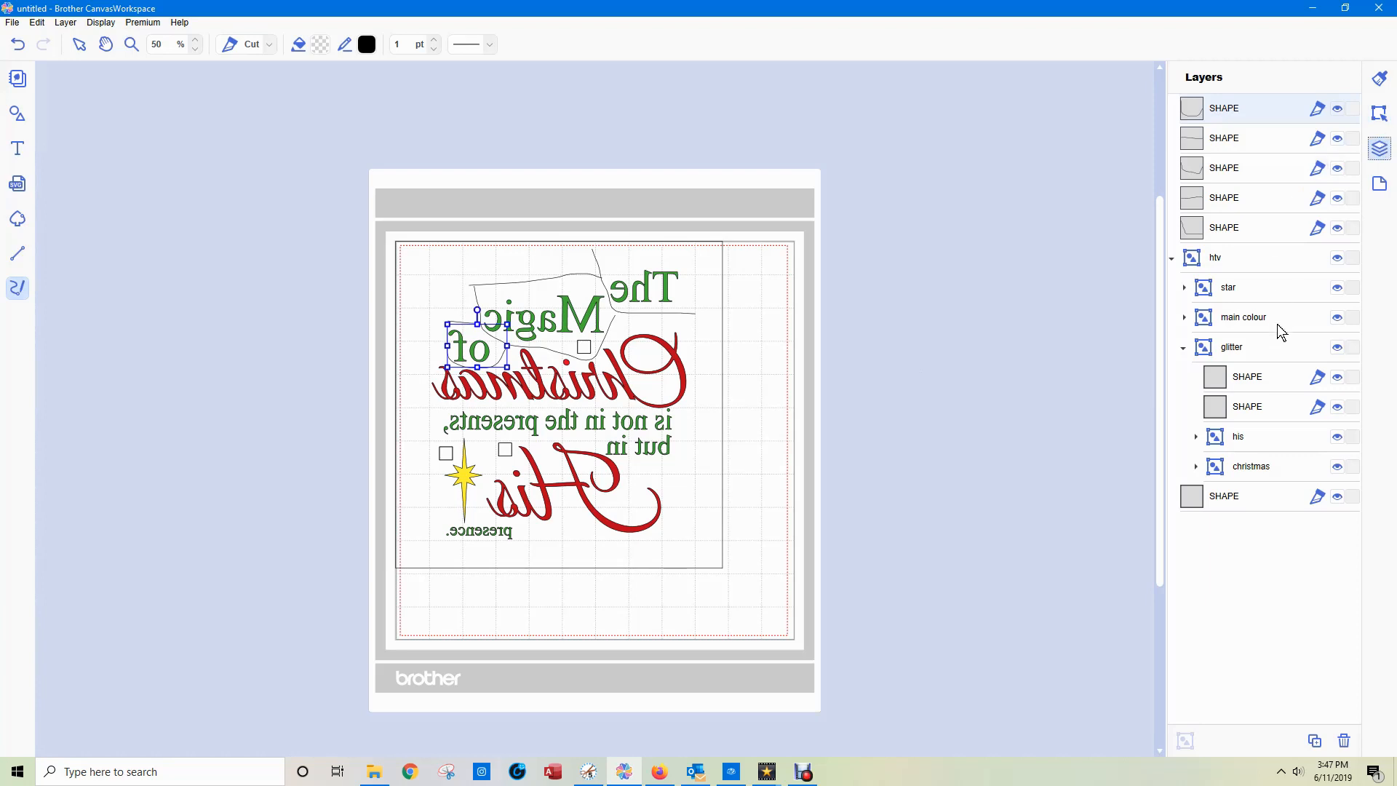
{"action": "left_click", "coordinate": [1337, 347]}
{"action": "left_click", "coordinate": [1184, 348]}
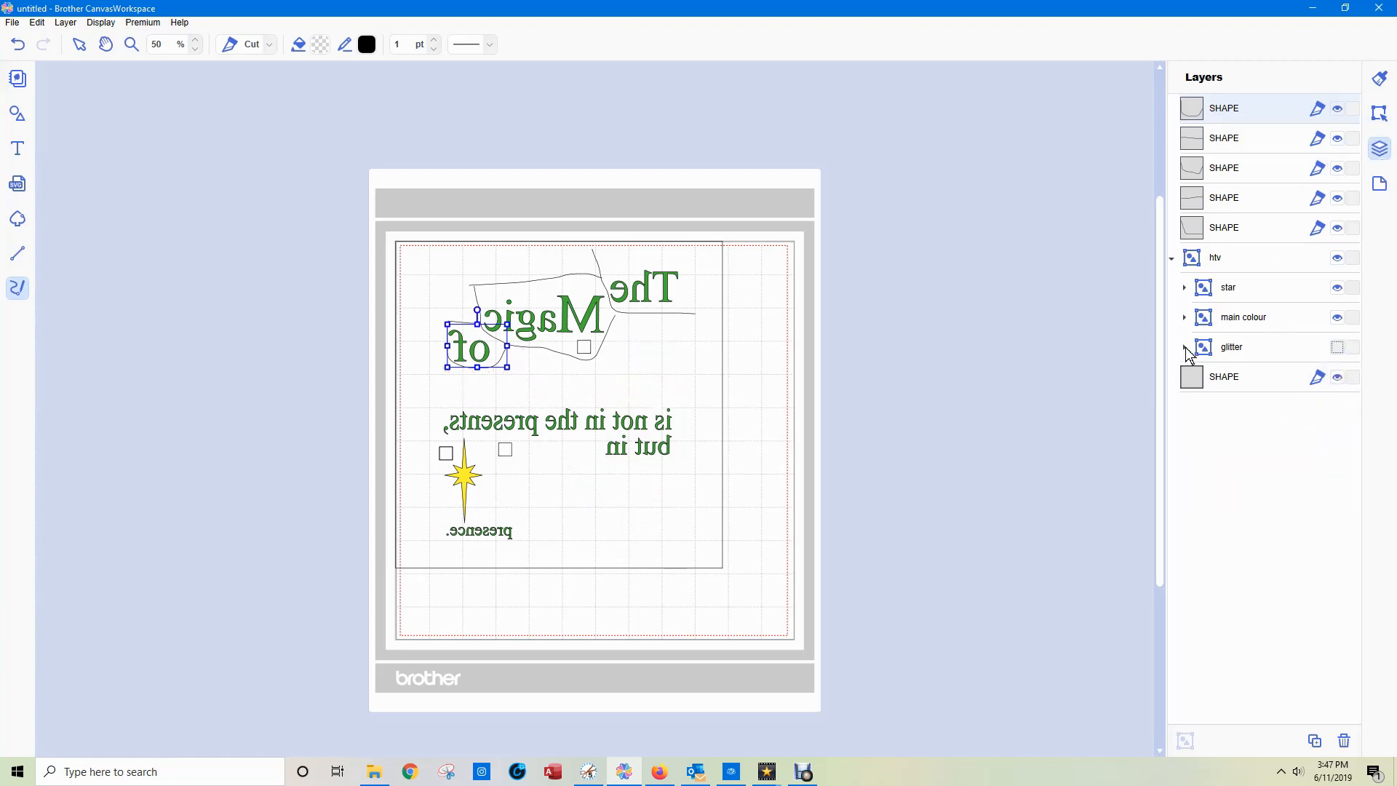
{"action": "left_click", "coordinate": [1338, 288]}
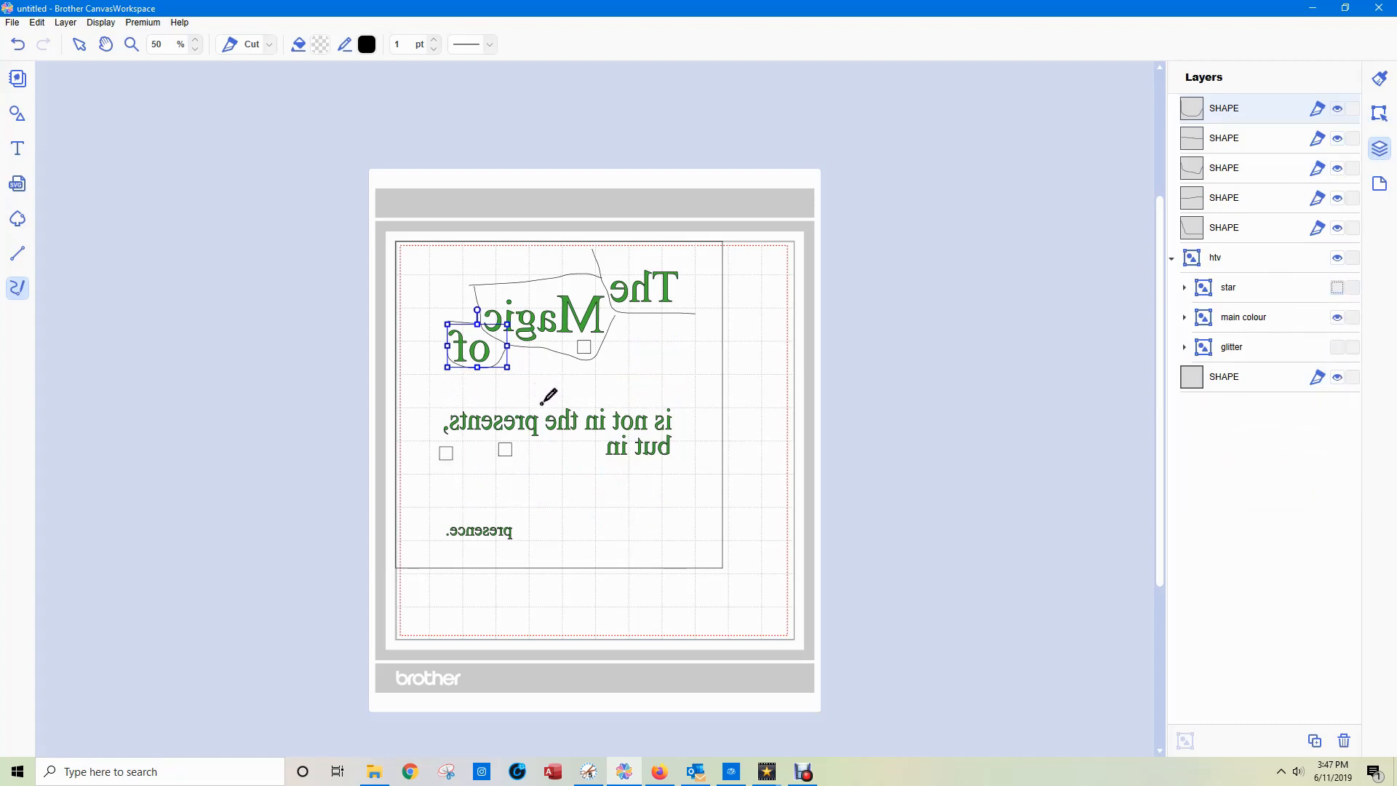
Draw a freehand outline around mirrored "is not in the presents, but in", with dividing lines between words and between the two text rows.
{"action": "mouse_move", "coordinate": [437, 402]}
{"action": "left_mouse_down"}
{"action": "mouse_move", "coordinate": [670, 401]}
{"action": "mouse_move", "coordinate": [701, 426]}
{"action": "mouse_move", "coordinate": [688, 456]}
{"action": "mouse_move", "coordinate": [647, 467]}
{"action": "mouse_move", "coordinate": [558, 440]}
{"action": "mouse_move", "coordinate": [501, 467]}
{"action": "mouse_move", "coordinate": [425, 464]}
{"action": "mouse_move", "coordinate": [438, 396]}
{"action": "left_mouse_up"}
{"action": "left_click_drag", "start_coordinate": [544, 402], "coordinate": [543, 445]}
{"action": "mouse_move", "coordinate": [583, 403]}
{"action": "left_mouse_down"}
{"action": "mouse_move", "coordinate": [580, 442]}
{"action": "mouse_move", "coordinate": [609, 402]}
{"action": "mouse_move", "coordinate": [591, 452]}
{"action": "mouse_move", "coordinate": [610, 436]}
{"action": "mouse_move", "coordinate": [699, 436]}
{"action": "left_mouse_up"}
{"action": "left_click", "coordinate": [797, 429]}
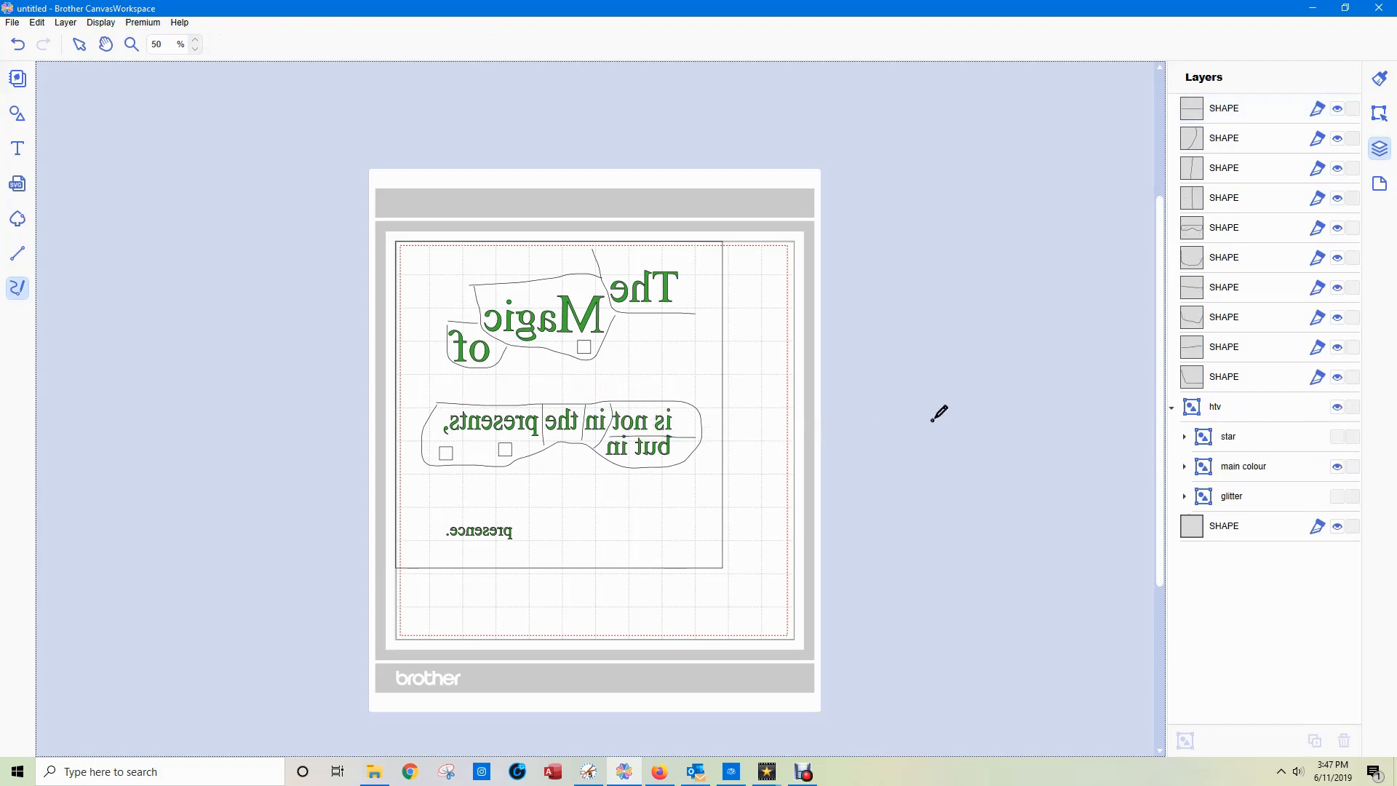
Undo the last dividing line, add a vertical divider between "is" and "not", and redraw the line above "but in".
{"action": "key", "text": "ctrl+z"}
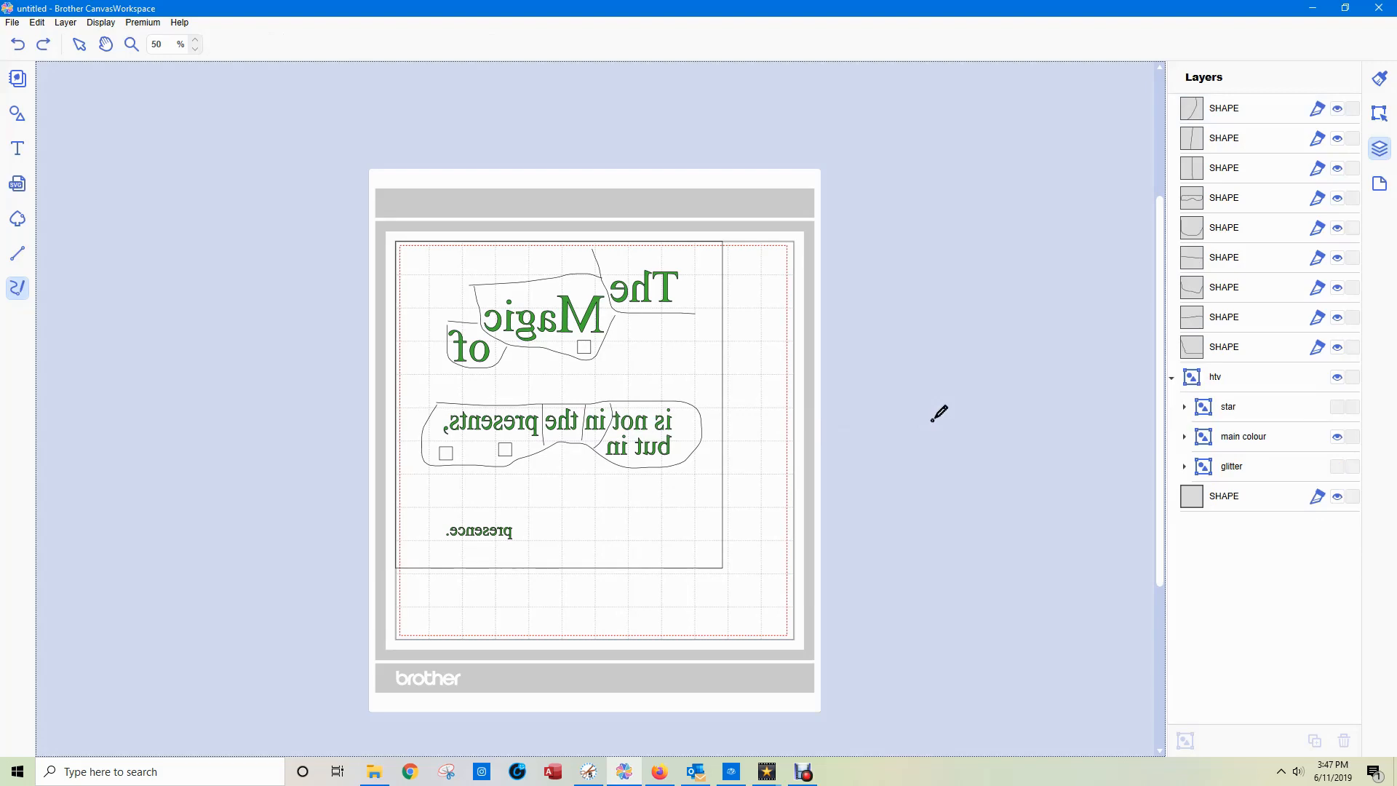
{"action": "scroll", "coordinate": [939, 412], "scroll_direction": "up", "scroll_amount": 10}
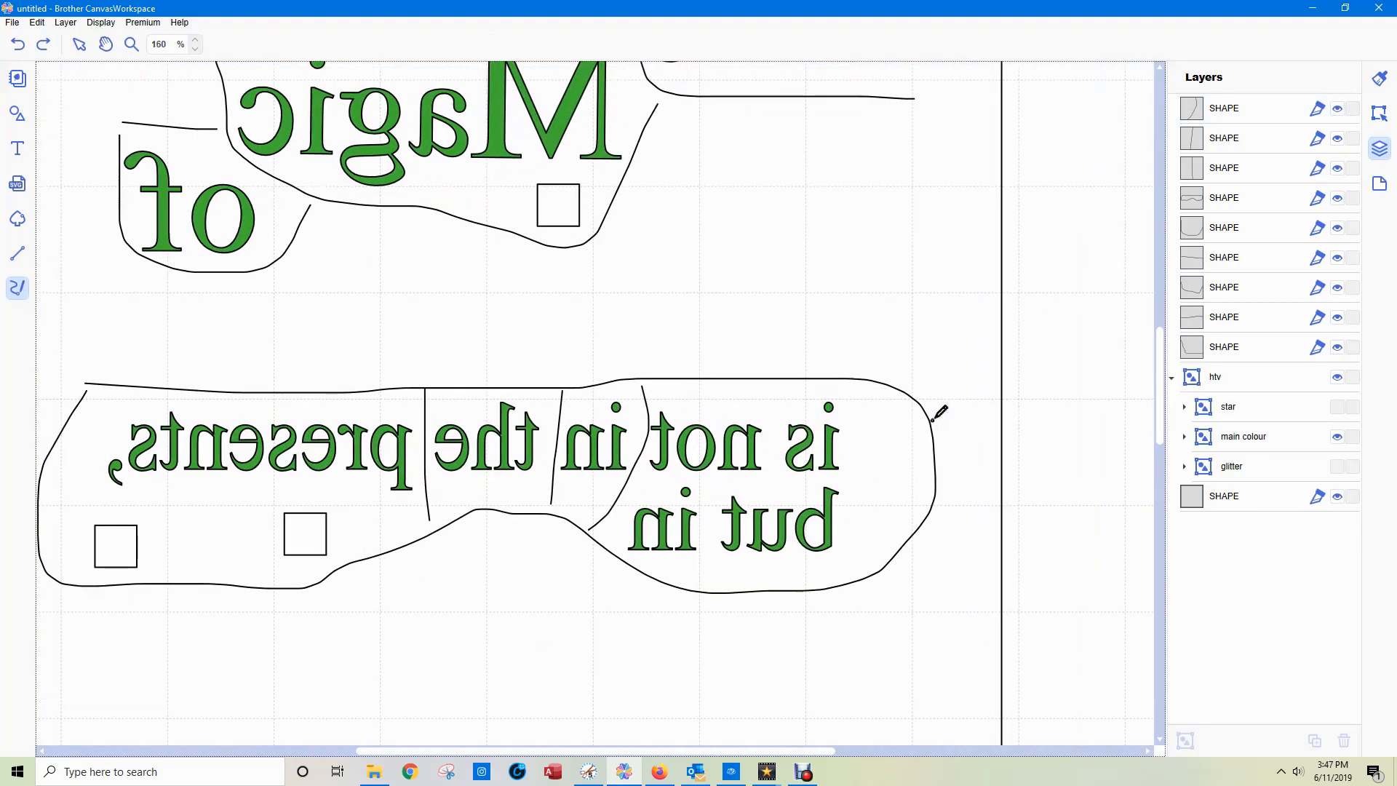
{"action": "left_click_drag", "start_coordinate": [776, 380], "coordinate": [776, 474]}
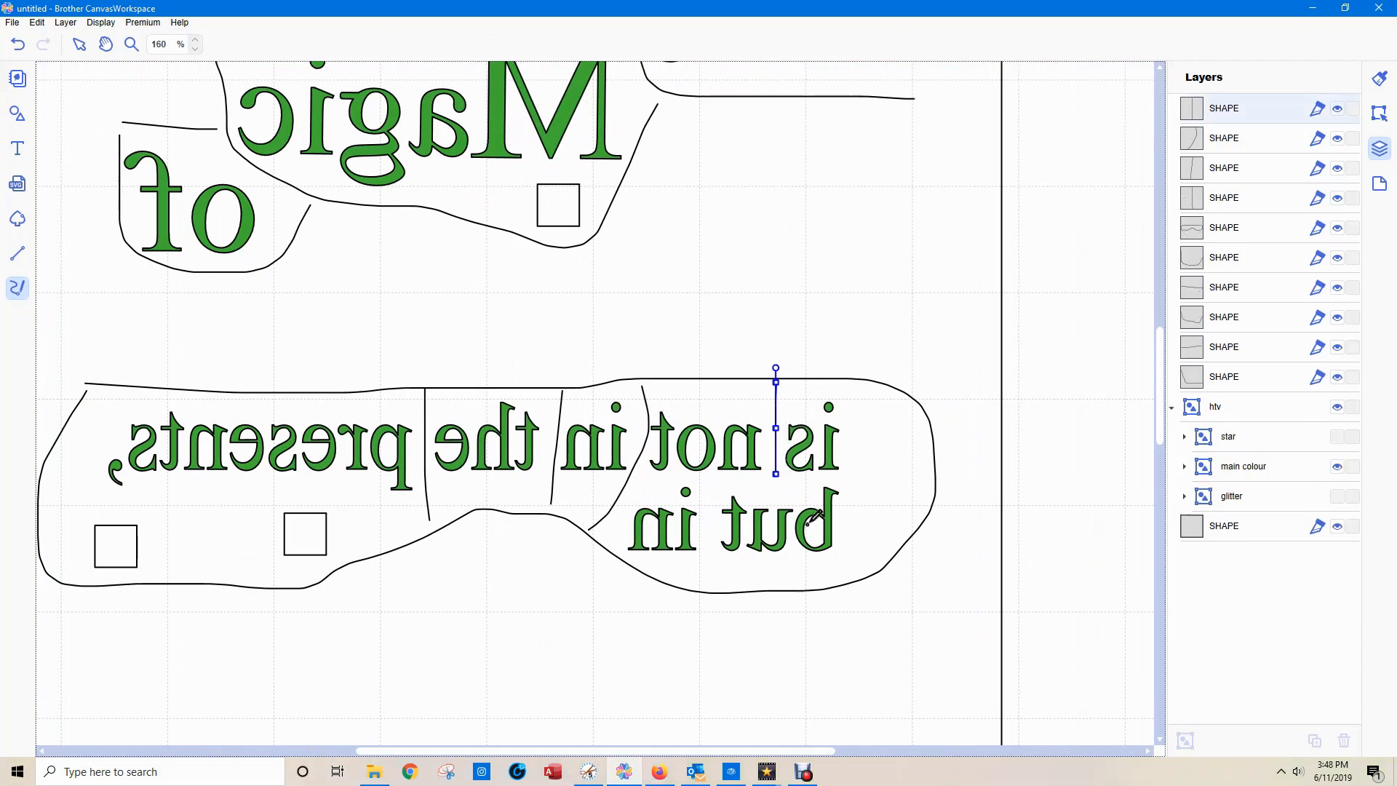
{"action": "left_click_drag", "start_coordinate": [634, 478], "coordinate": [940, 487]}
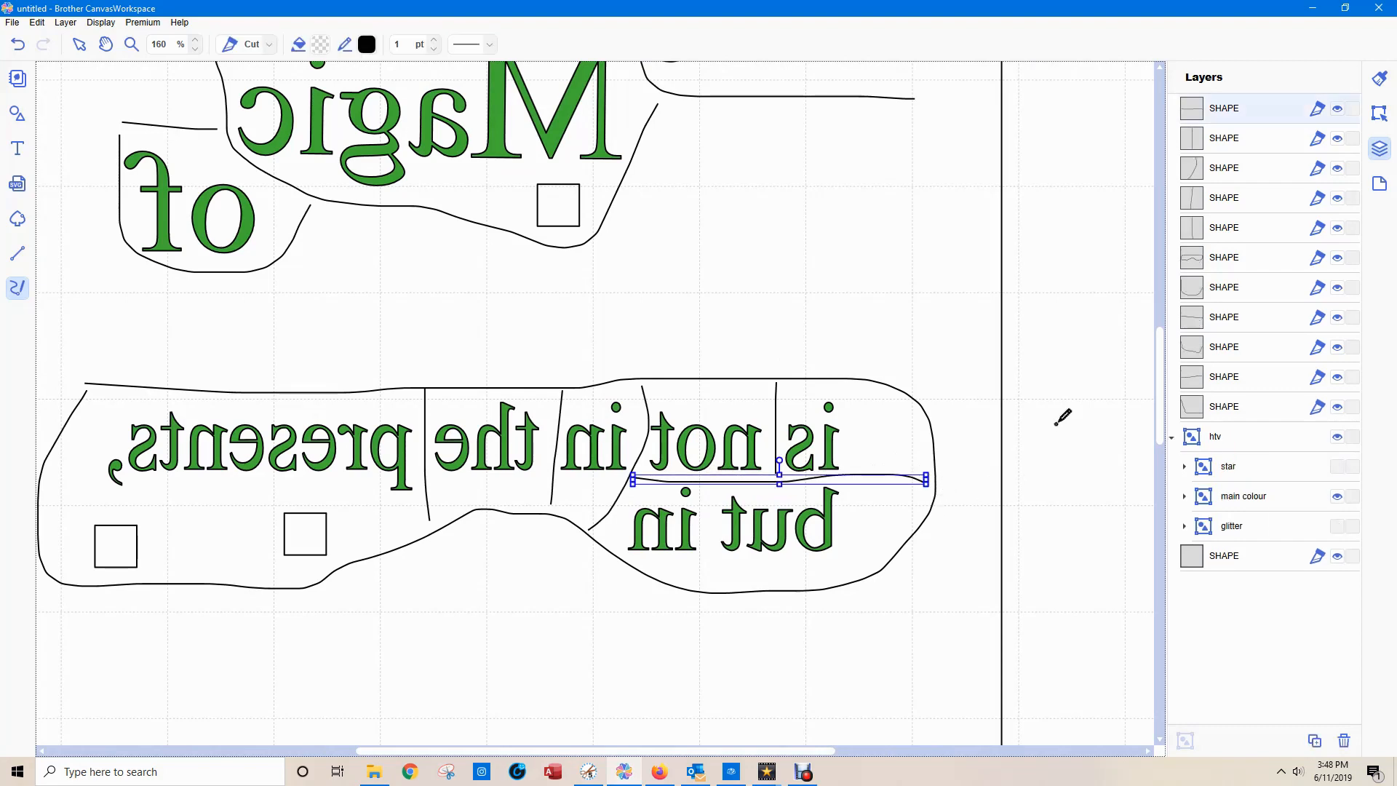
{"action": "scroll", "coordinate": [1055, 425], "scroll_direction": "down", "scroll_amount": 9}
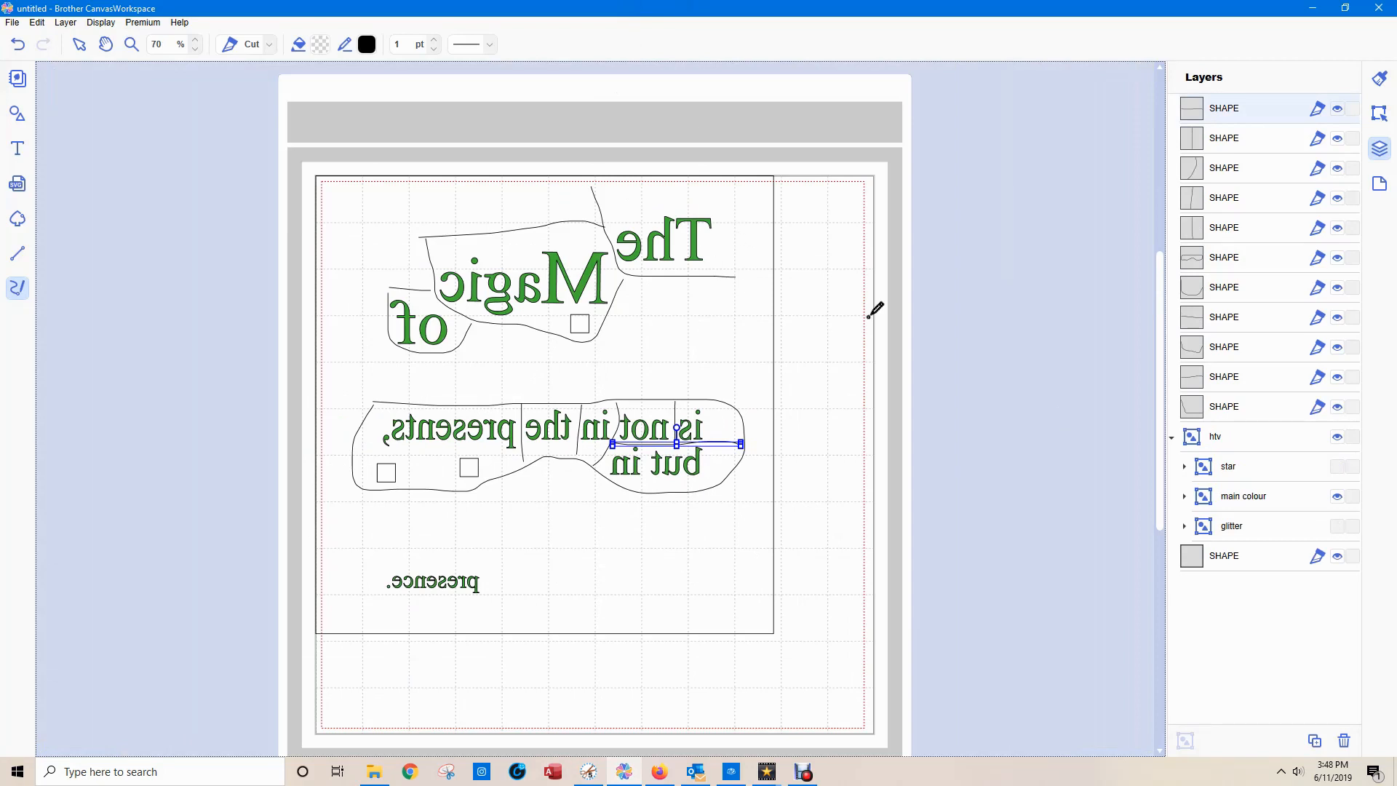
Combine all the freehand cut lines into one group and name it "weed lines".
{"action": "left_click", "coordinate": [79, 45]}
{"action": "double_click", "coordinate": [1232, 115]}
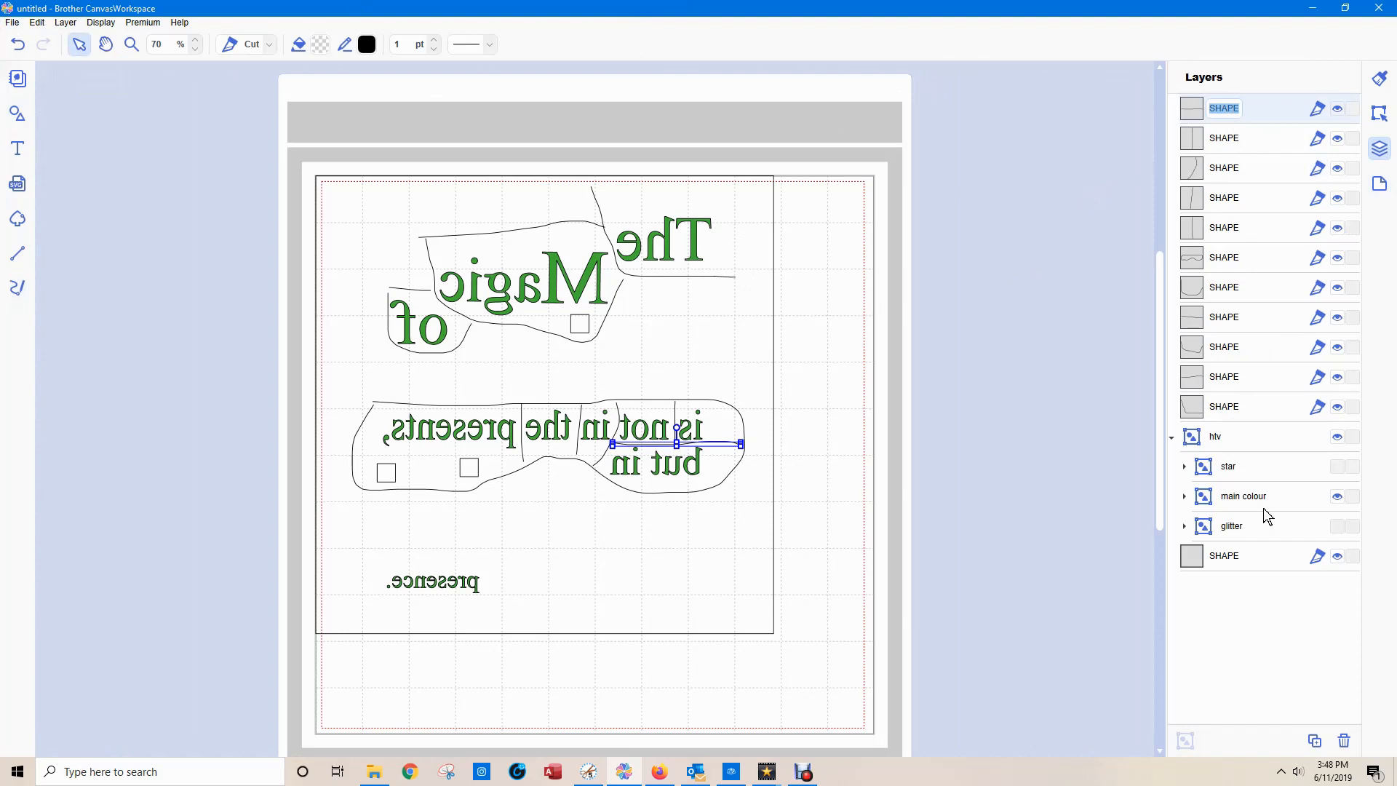
{"action": "left_click", "coordinate": [1235, 407]}
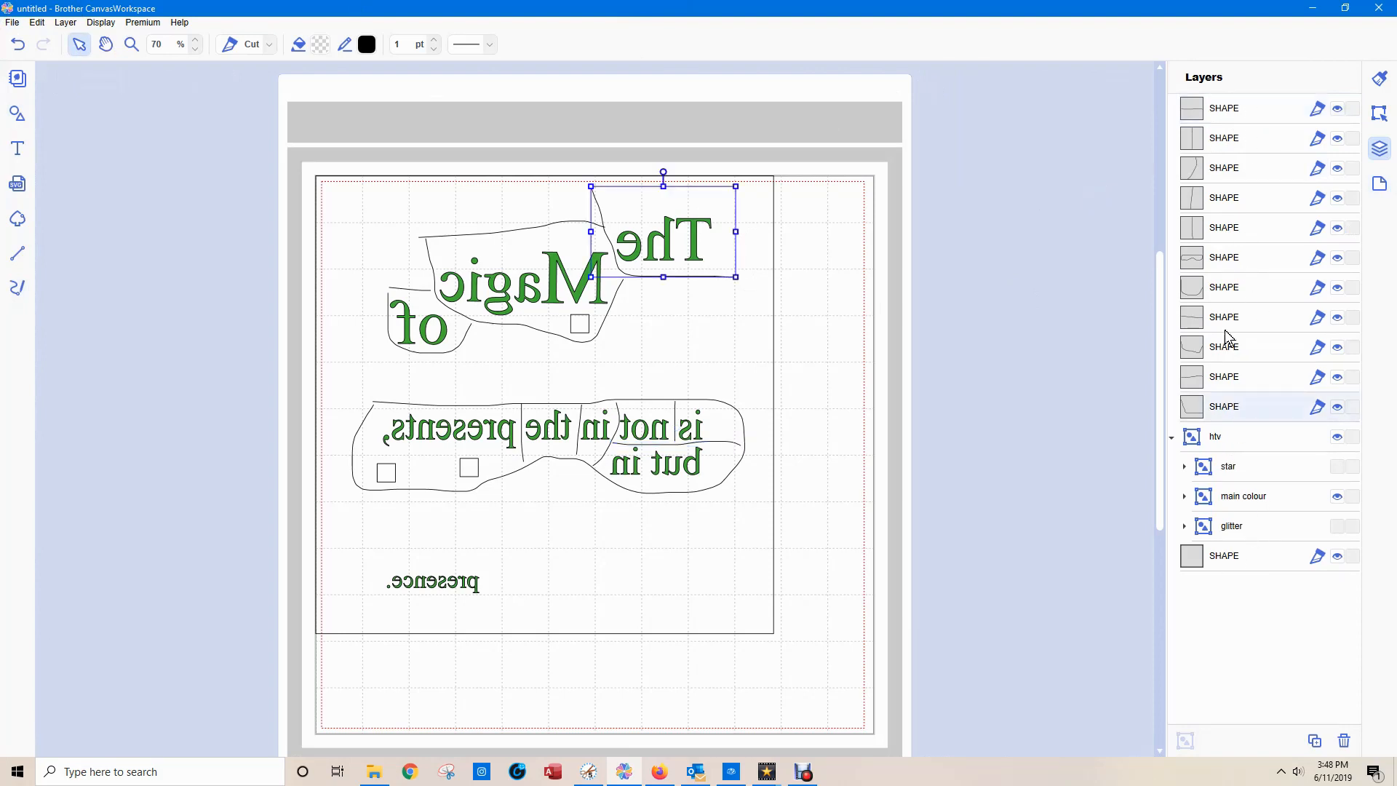
{"action": "left_click", "coordinate": [1211, 115], "text": "shift"}
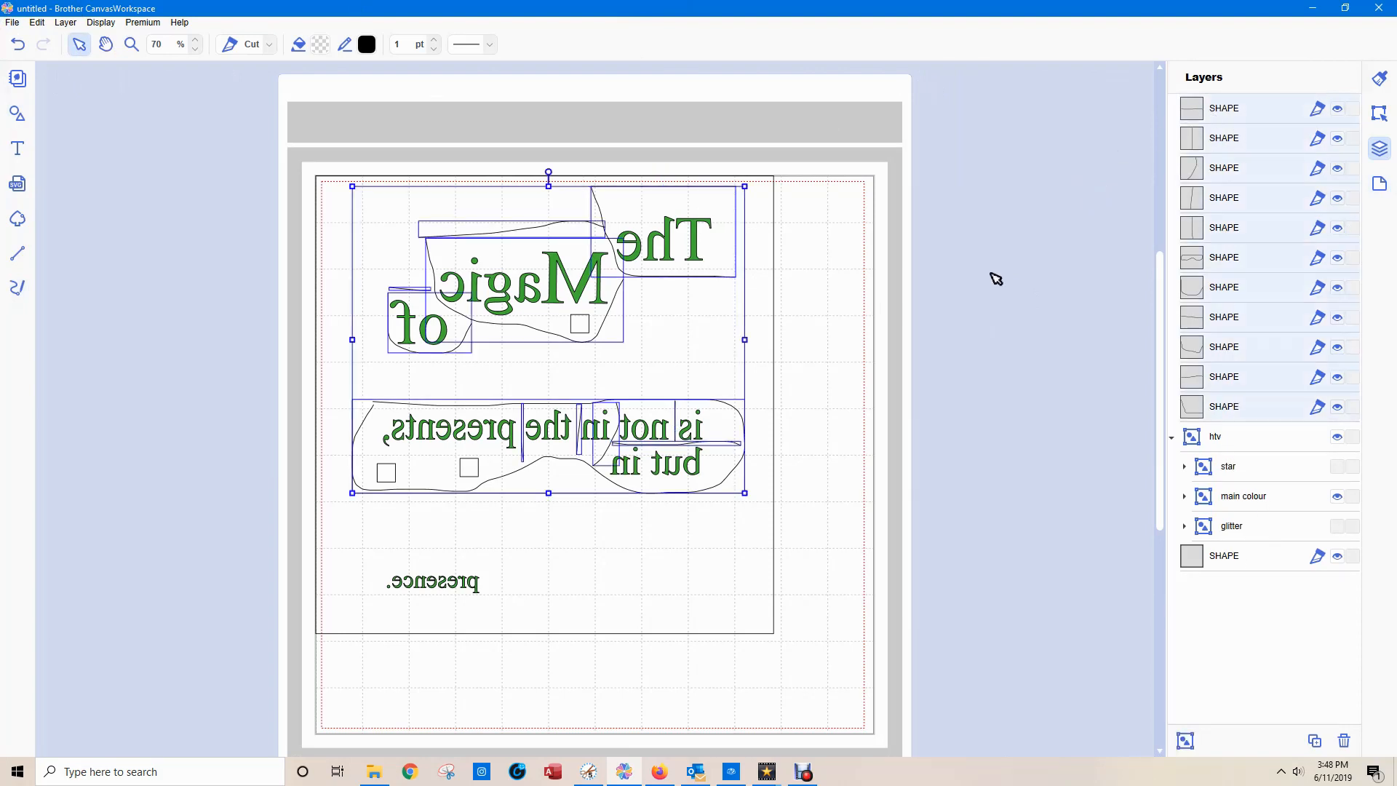
{"action": "left_click", "coordinate": [1184, 742]}
{"action": "double_click", "coordinate": [1228, 109]}
{"action": "type", "text": "weedlines"}
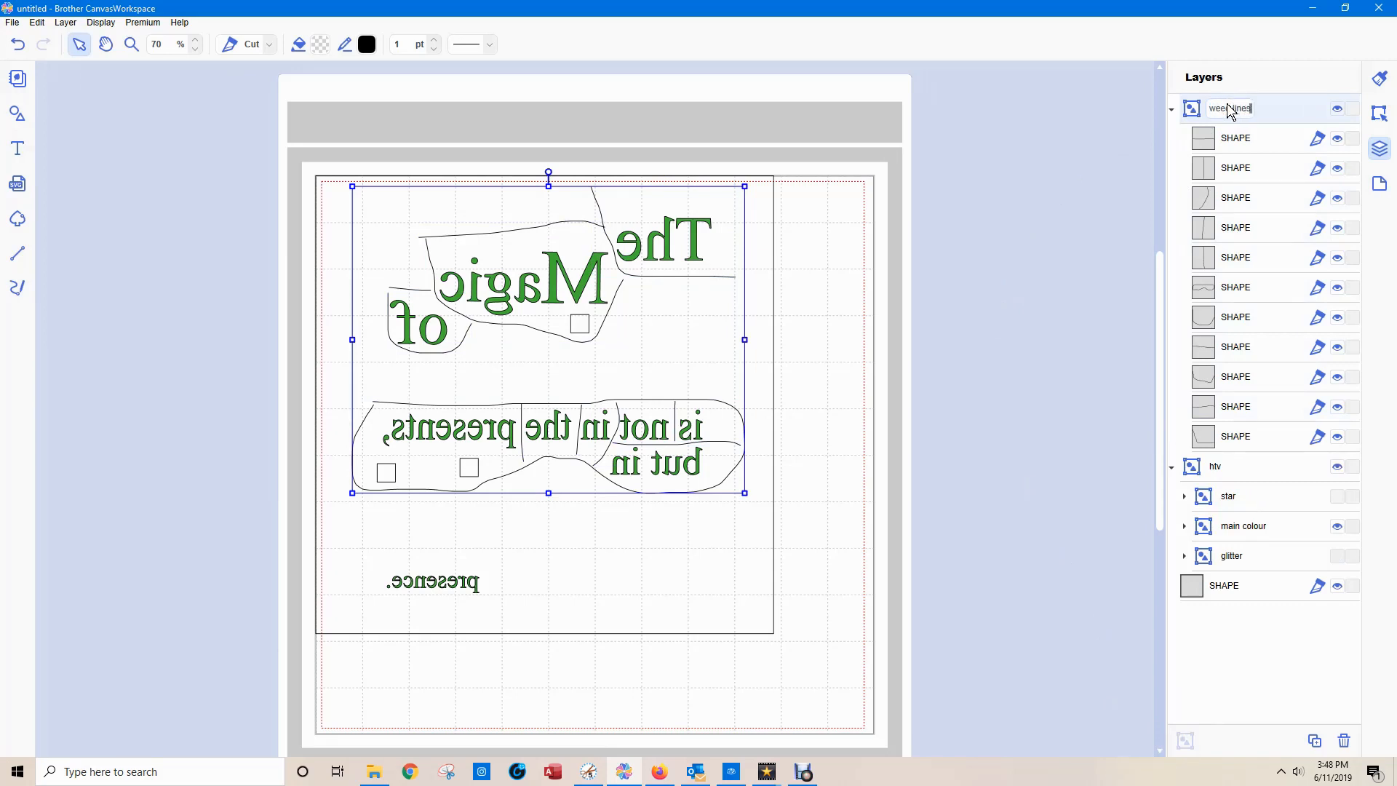
{"action": "key", "text": "Return"}
{"action": "left_click", "coordinate": [1172, 112]}
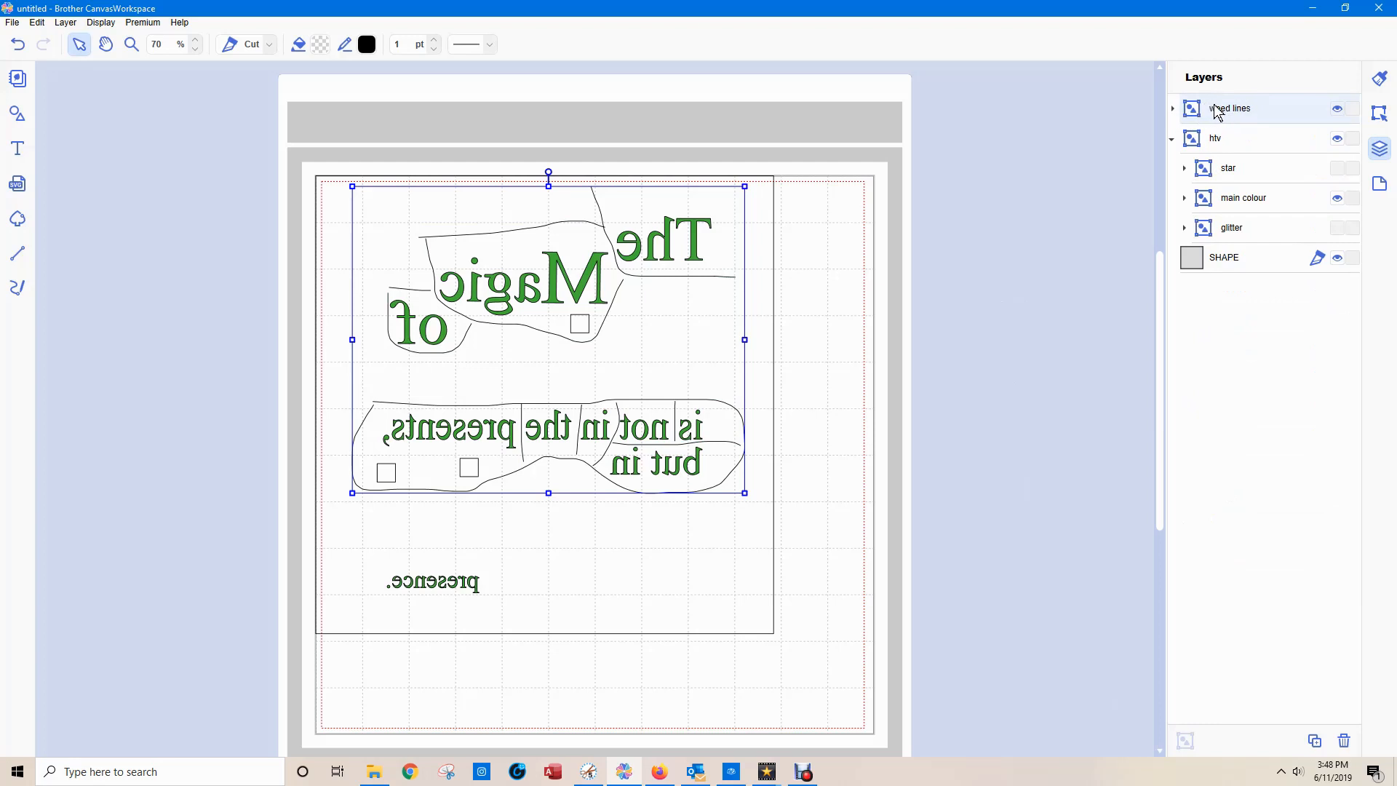
Move the "weed lines" group inside the "main colour" group and check that both hide and show together.
{"action": "left_click_drag", "start_coordinate": [1218, 111], "coordinate": [1258, 215]}
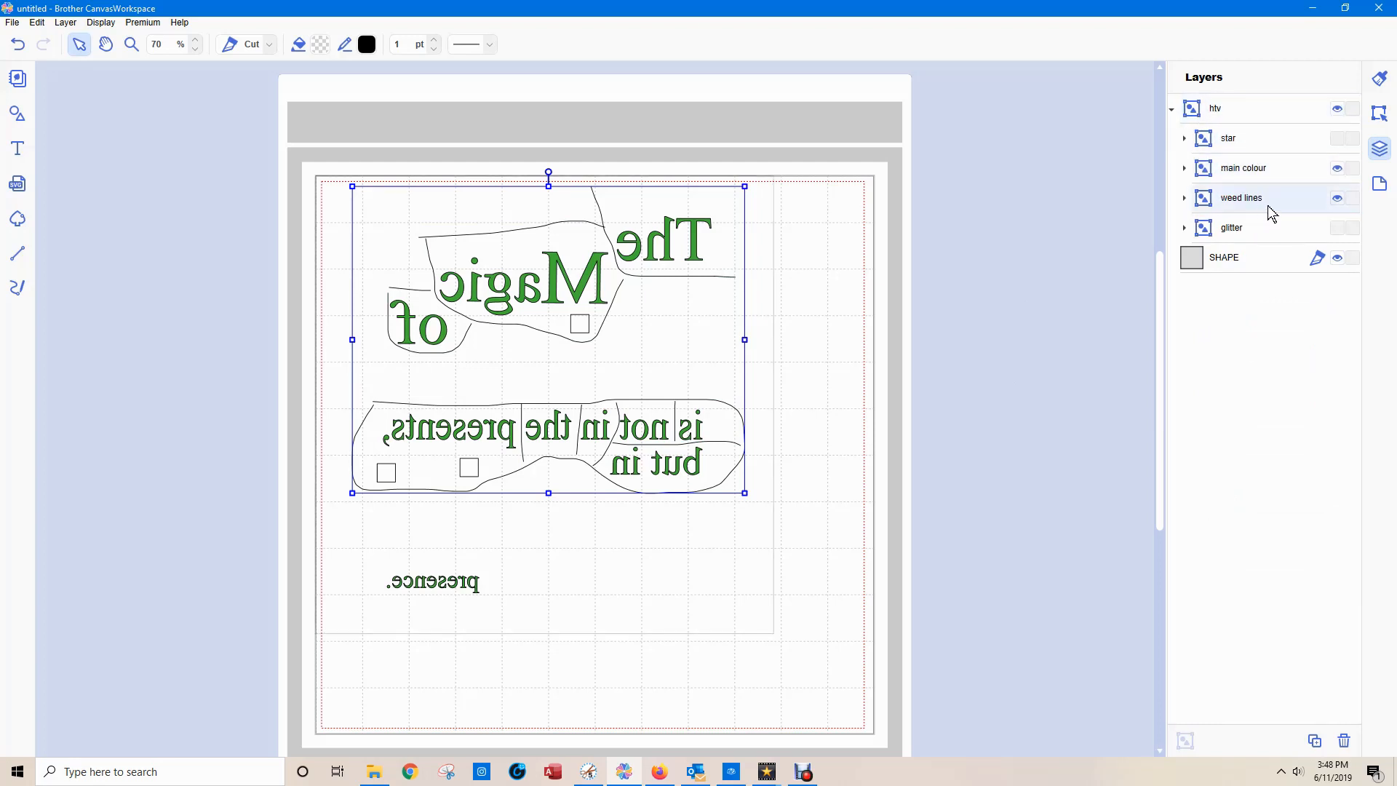
{"action": "left_click", "coordinate": [1337, 199]}
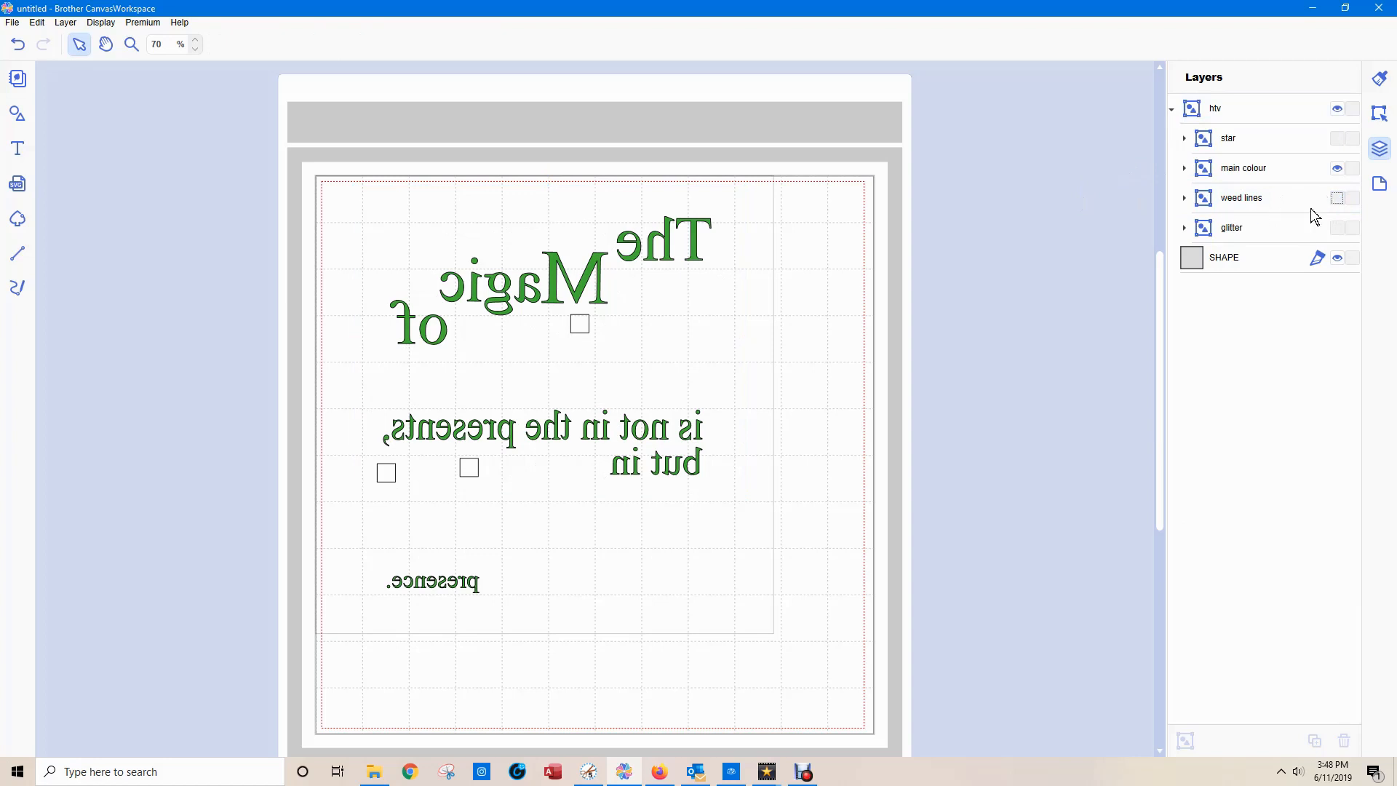
{"action": "left_click", "coordinate": [1337, 198]}
{"action": "left_click_drag", "start_coordinate": [1242, 209], "coordinate": [1242, 175]}
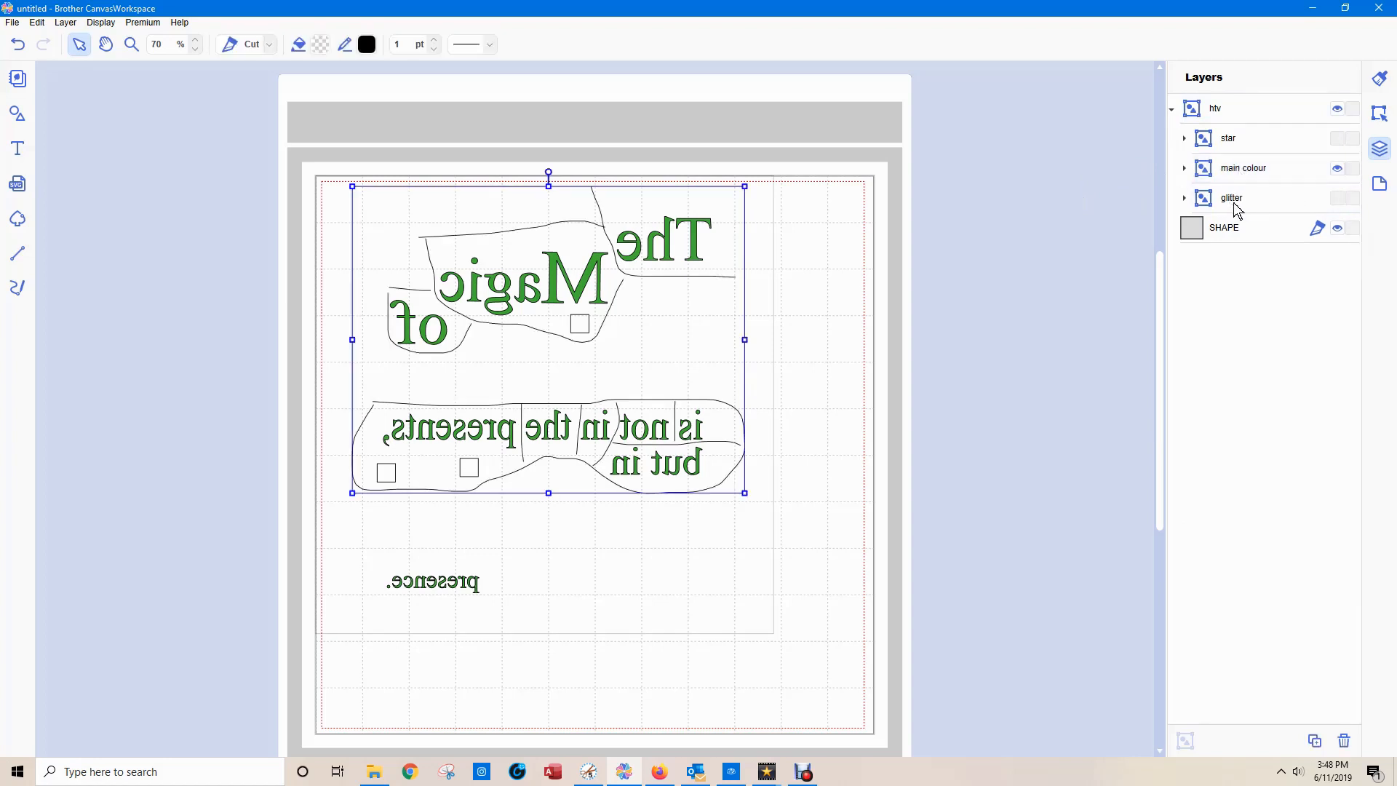
{"action": "left_click", "coordinate": [1338, 168]}
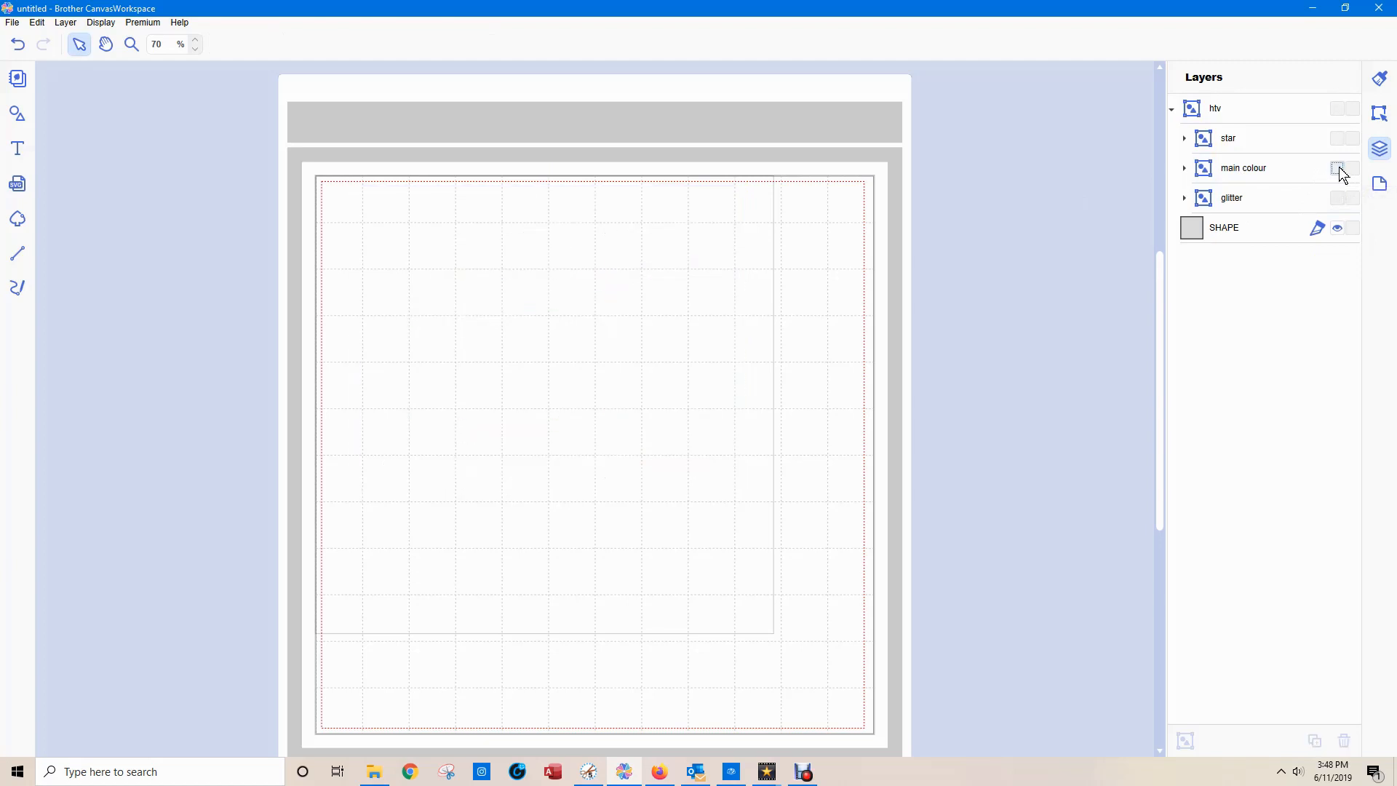
{"action": "left_click", "coordinate": [1338, 168]}
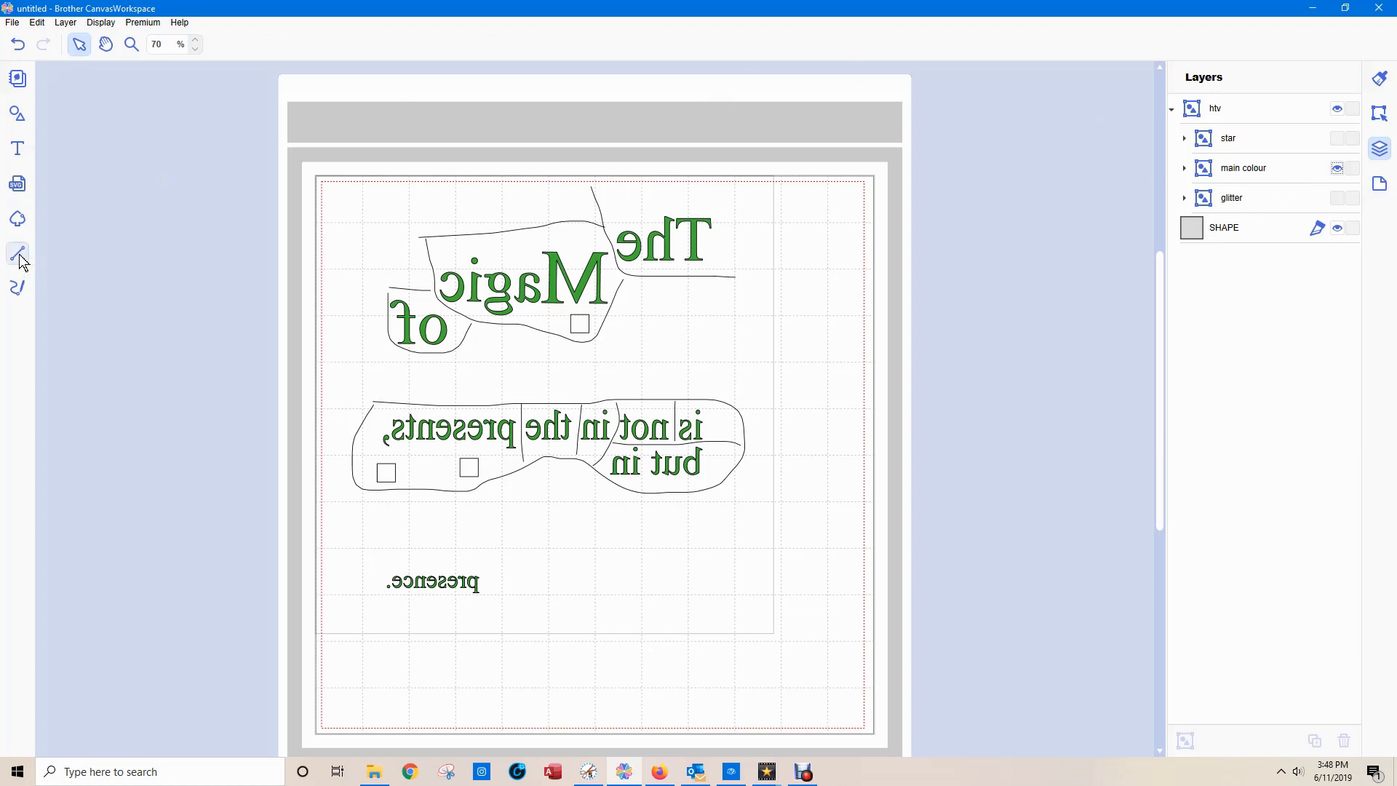
Draw a freehand loop around mirrored "presence." and move it into the "weed lines" group within "main colour".
{"action": "left_click", "coordinate": [19, 296]}
{"action": "mouse_move", "coordinate": [374, 560]}
{"action": "left_mouse_down"}
{"action": "mouse_move", "coordinate": [501, 566]}
{"action": "mouse_move", "coordinate": [504, 583]}
{"action": "mouse_move", "coordinate": [459, 611]}
{"action": "mouse_move", "coordinate": [408, 610]}
{"action": "mouse_move", "coordinate": [377, 559]}
{"action": "left_mouse_up"}
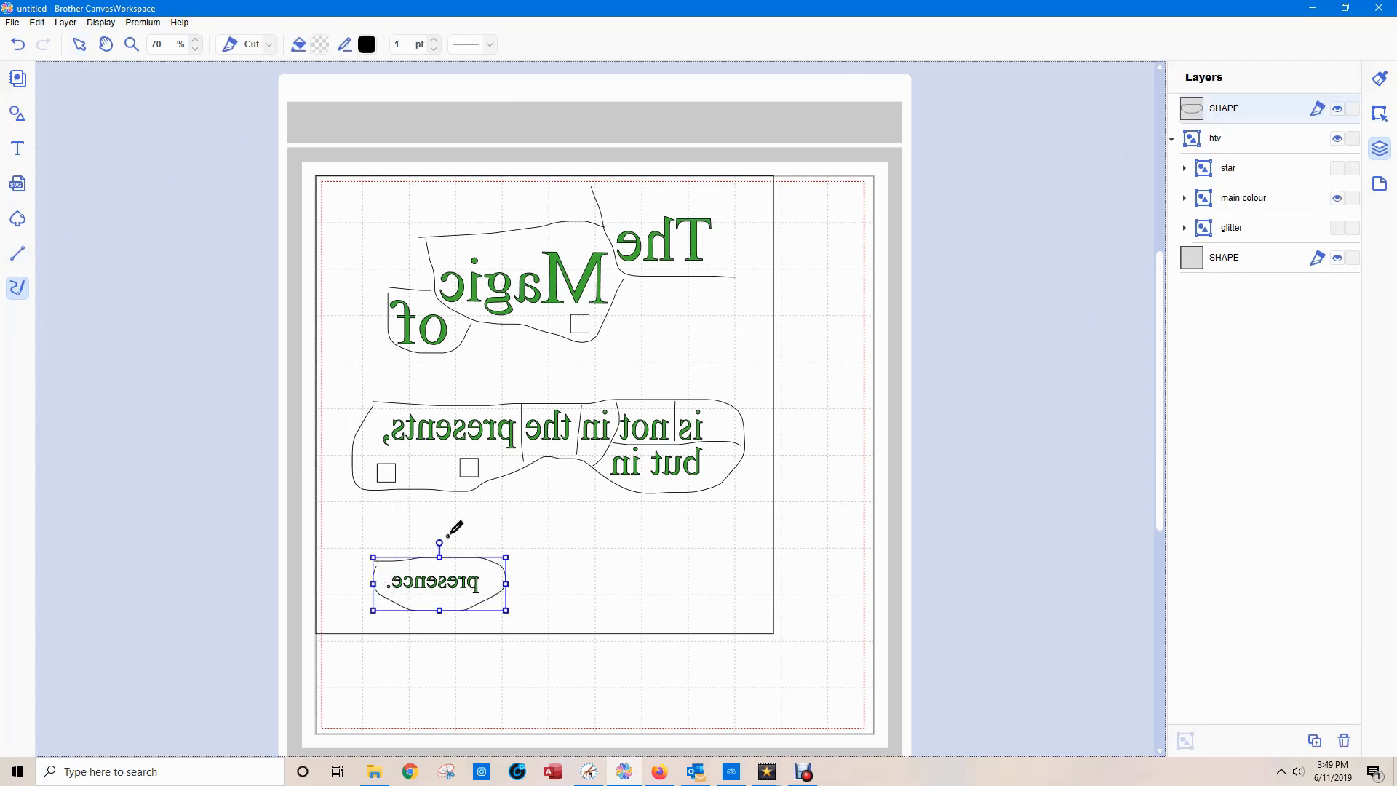
{"action": "left_click", "coordinate": [79, 44]}
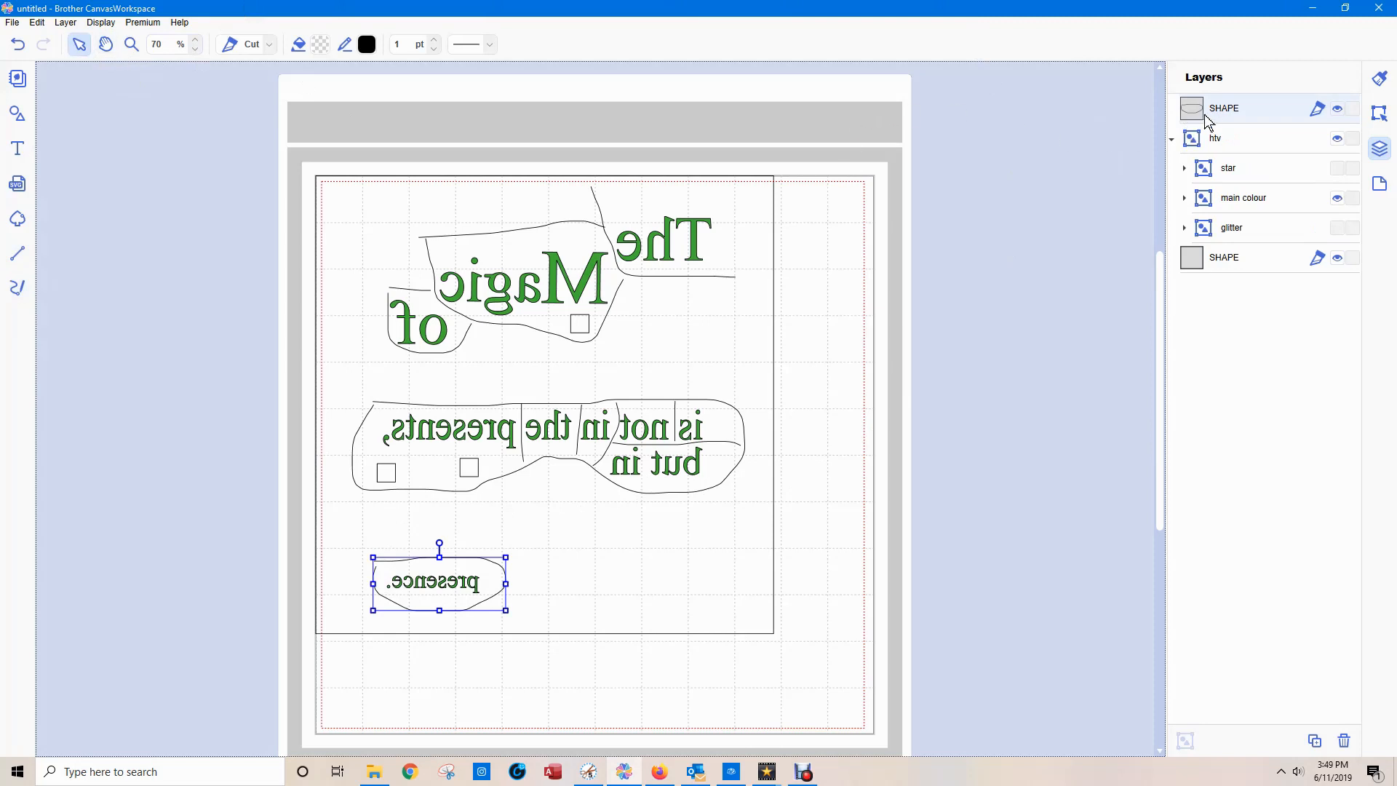
{"action": "left_click", "coordinate": [1184, 199]}
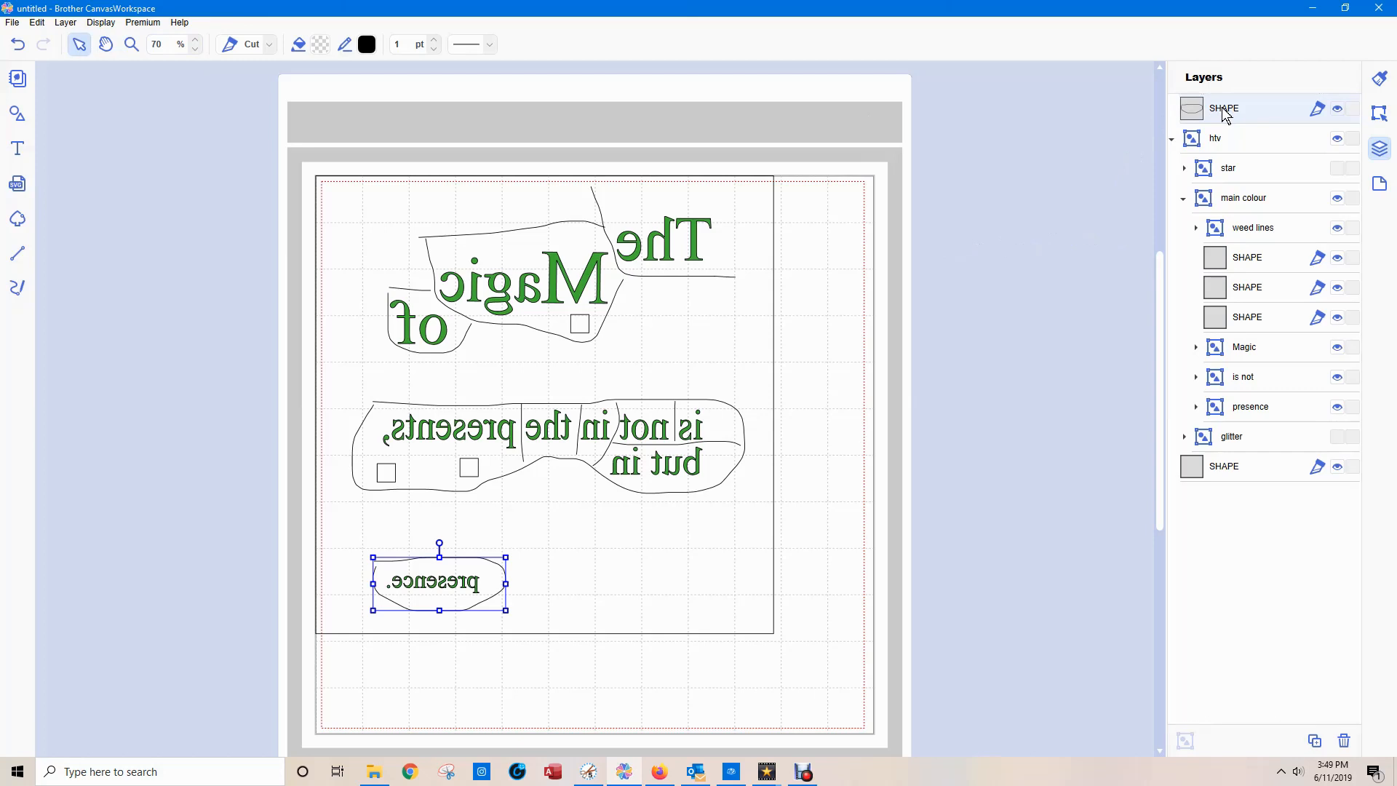
{"action": "left_click", "coordinate": [1263, 235]}
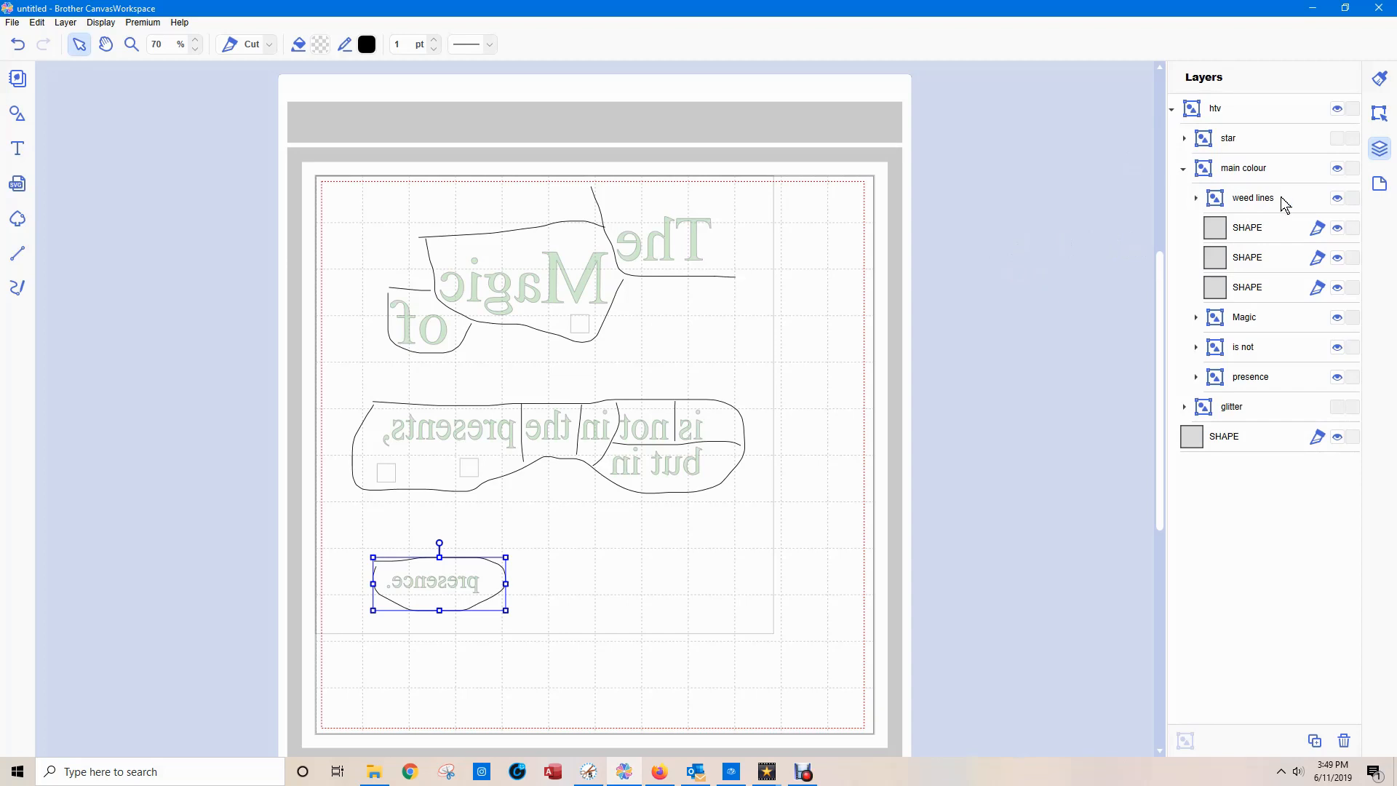
Toggle the visibility of the "main colour" contents to check the "weed lines" group on its own.
{"action": "left_click", "coordinate": [1339, 229]}
{"action": "left_click", "coordinate": [1337, 258]}
{"action": "left_click", "coordinate": [1338, 288]}
{"action": "left_click", "coordinate": [1337, 169]}
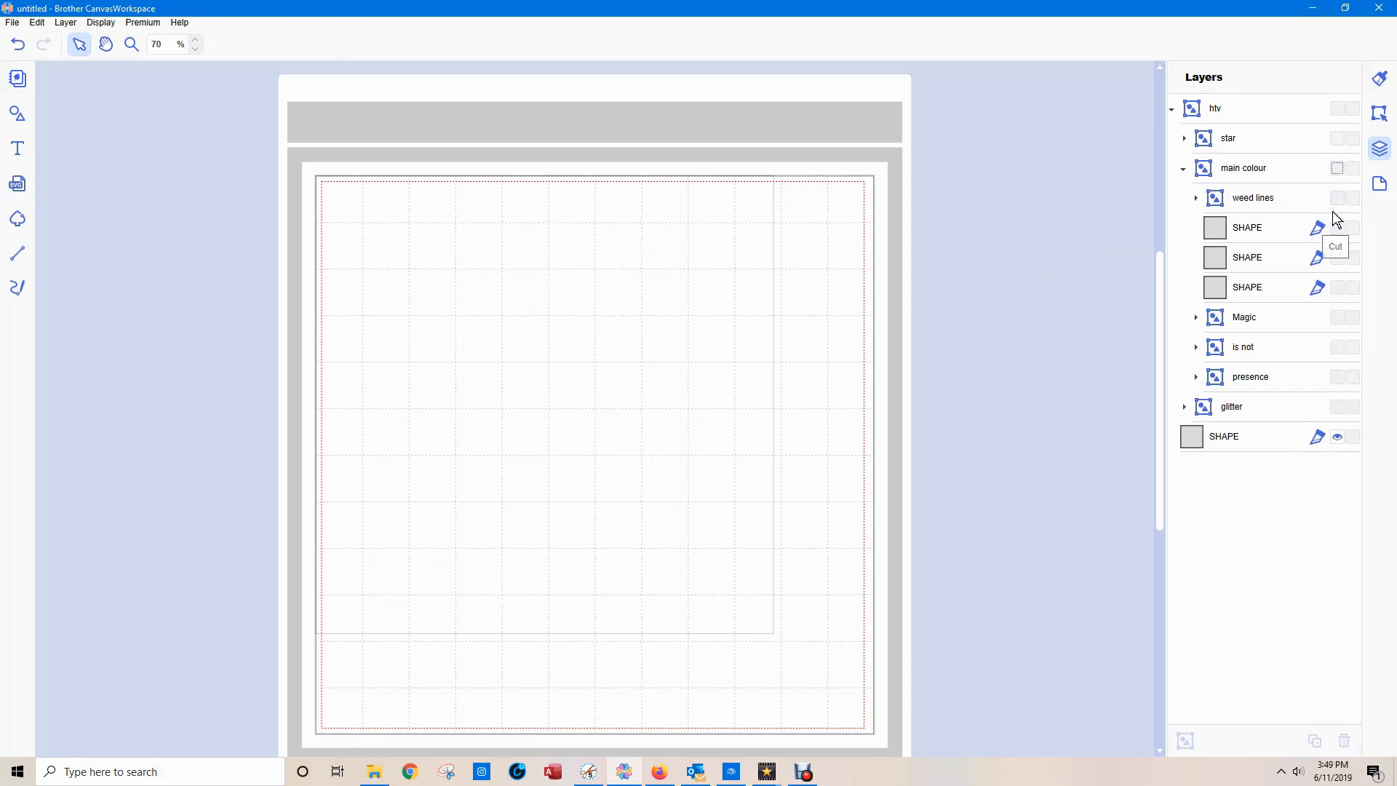
{"action": "left_click", "coordinate": [1337, 198]}
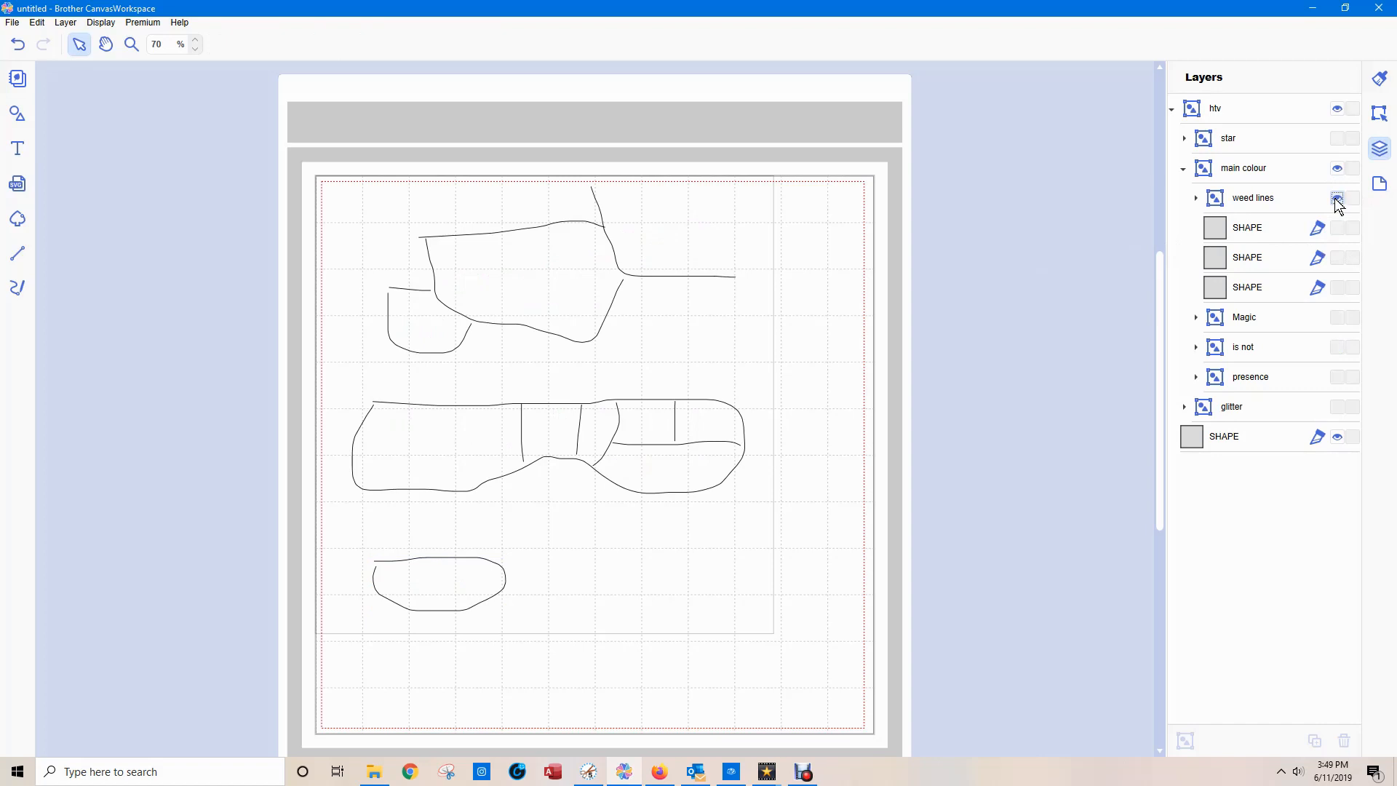
{"action": "left_click", "coordinate": [1337, 199]}
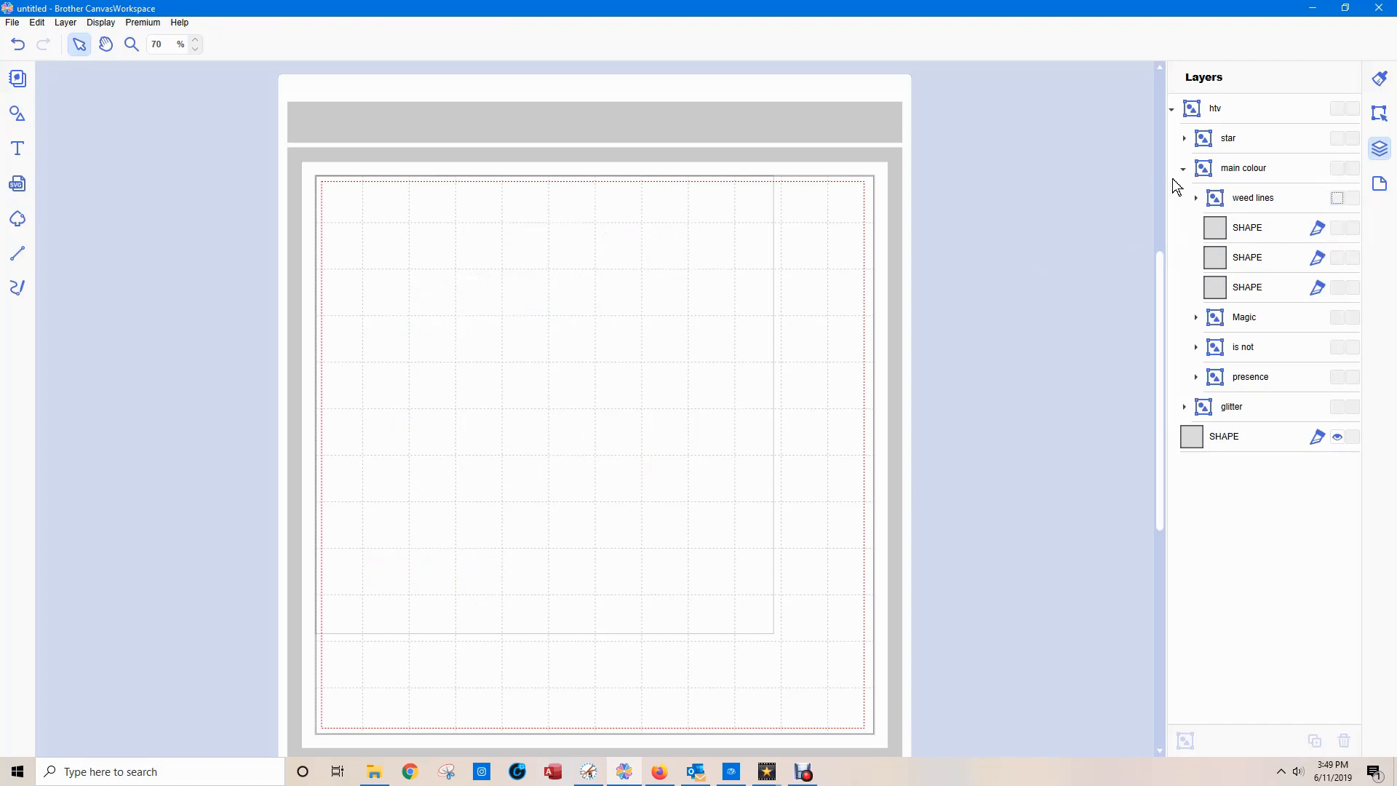
Collapse and hide the "main colour" group, then show only the "glitter" group with its lettering.
{"action": "left_click", "coordinate": [1184, 169]}
{"action": "left_click", "coordinate": [1336, 169]}
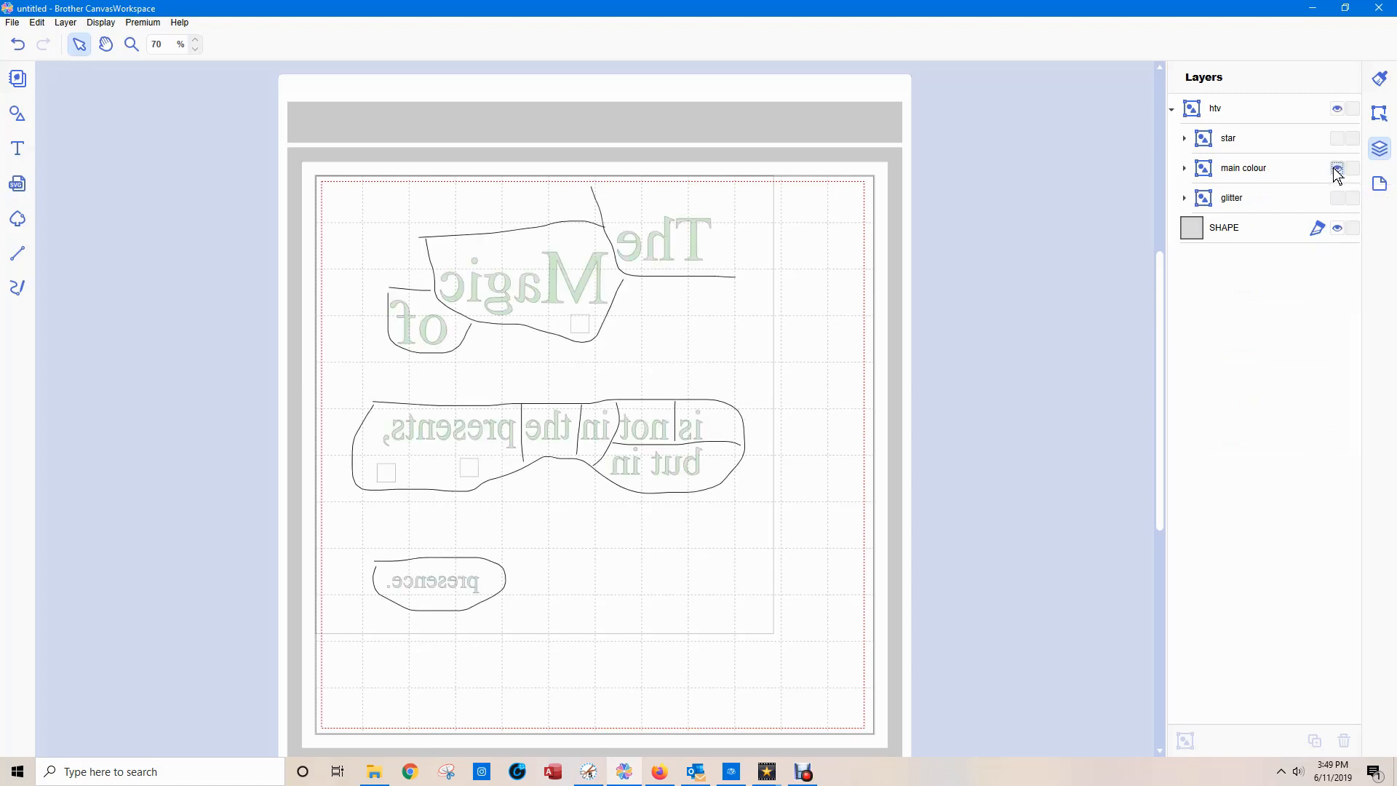
{"action": "left_click", "coordinate": [1337, 170]}
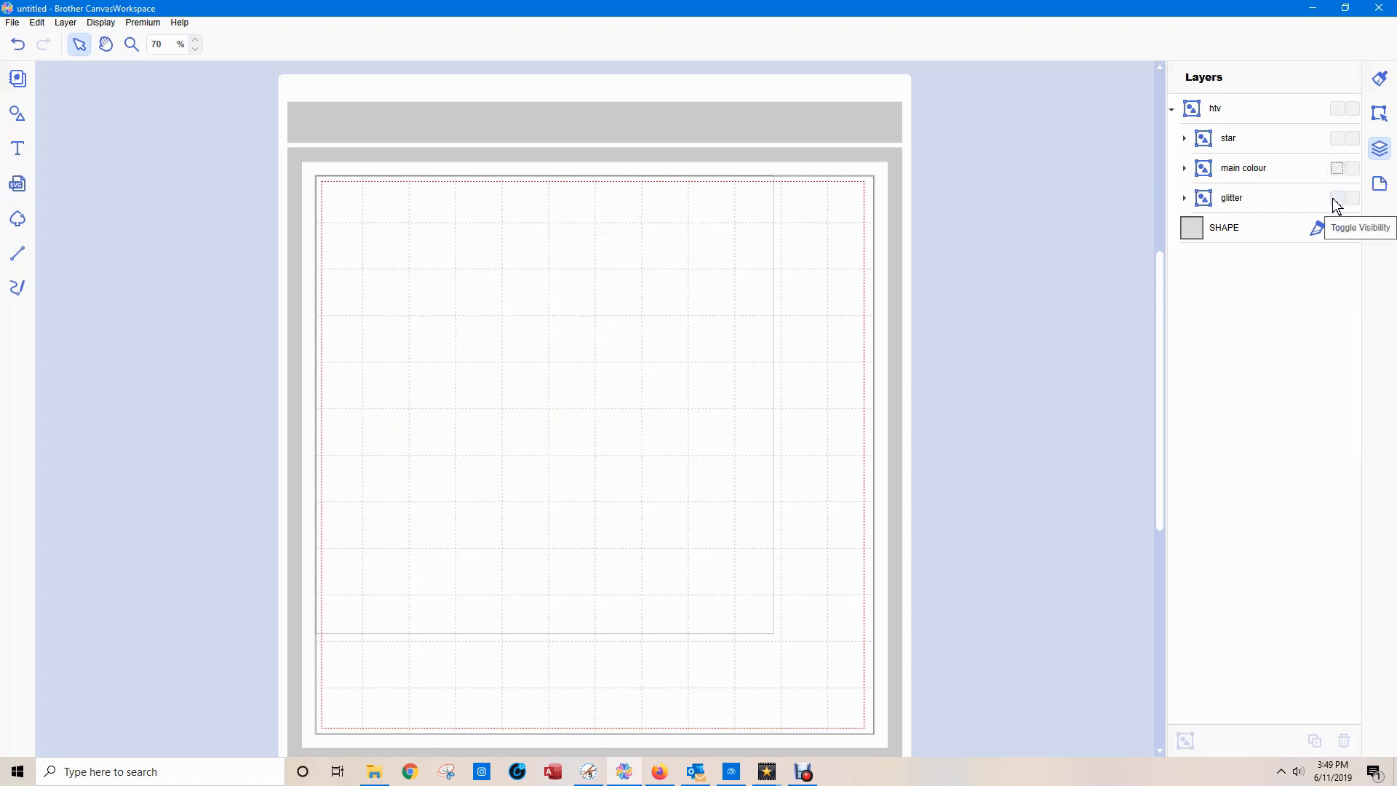
{"action": "left_click", "coordinate": [1338, 198]}
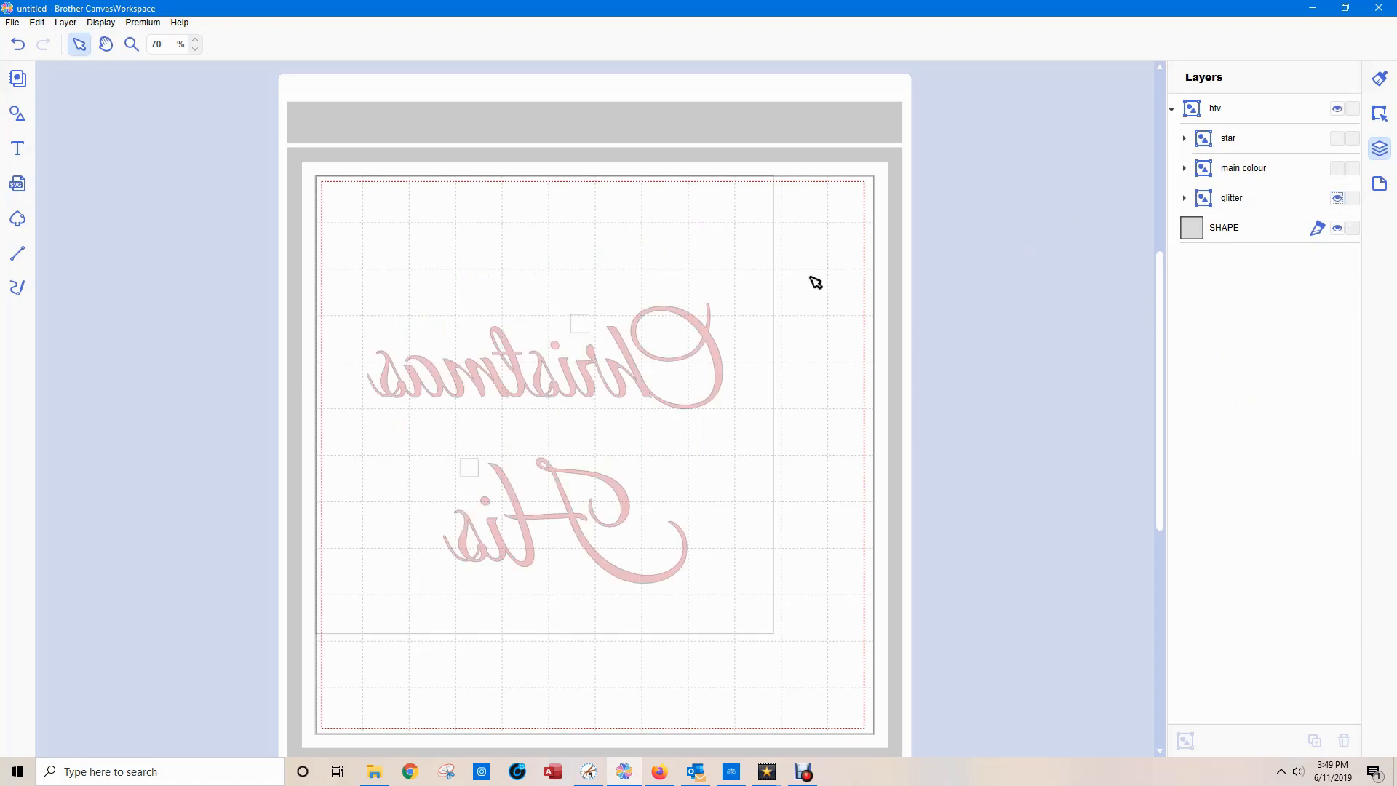
{"action": "left_click", "coordinate": [17, 253]}
{"action": "left_click", "coordinate": [362, 330]}
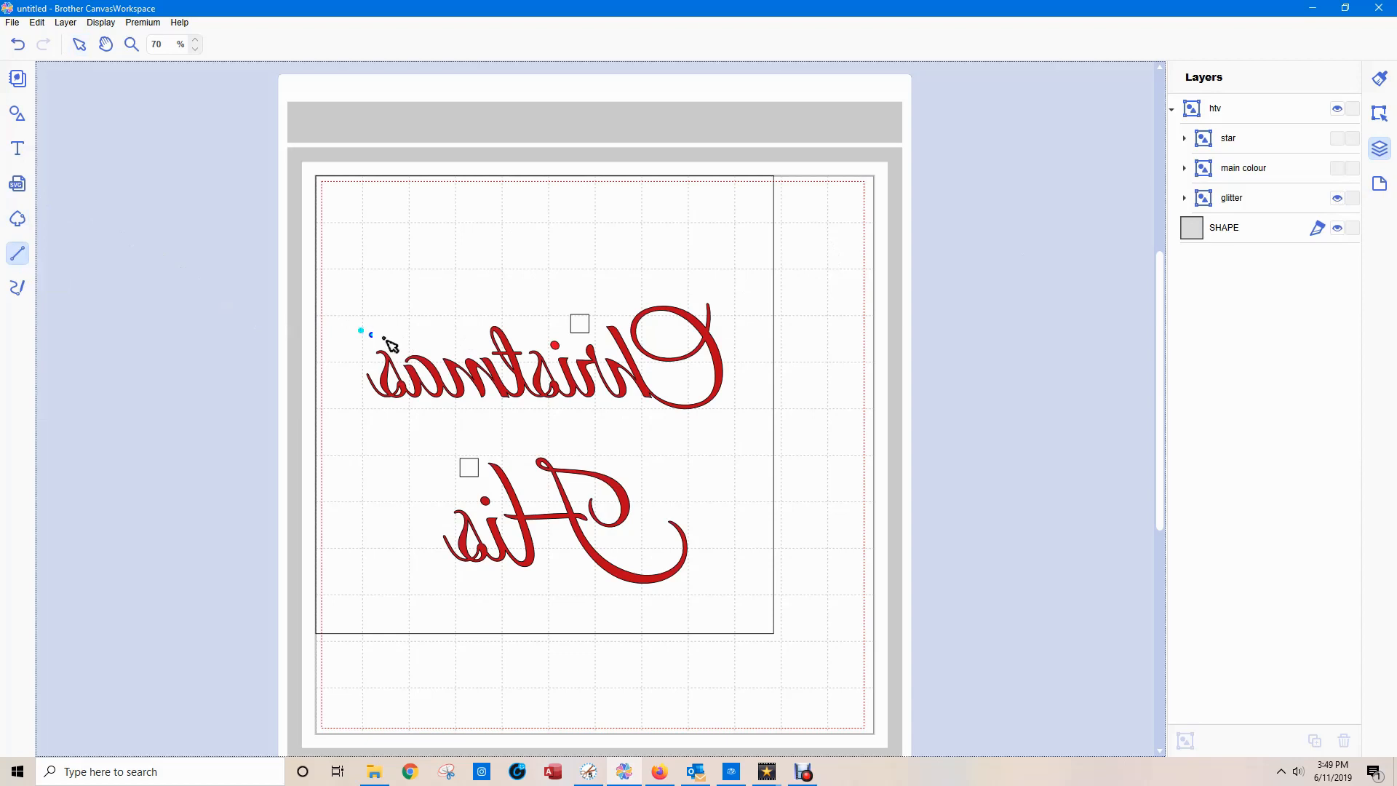
{"action": "left_click", "coordinate": [345, 326]}
{"action": "left_click", "coordinate": [357, 330]}
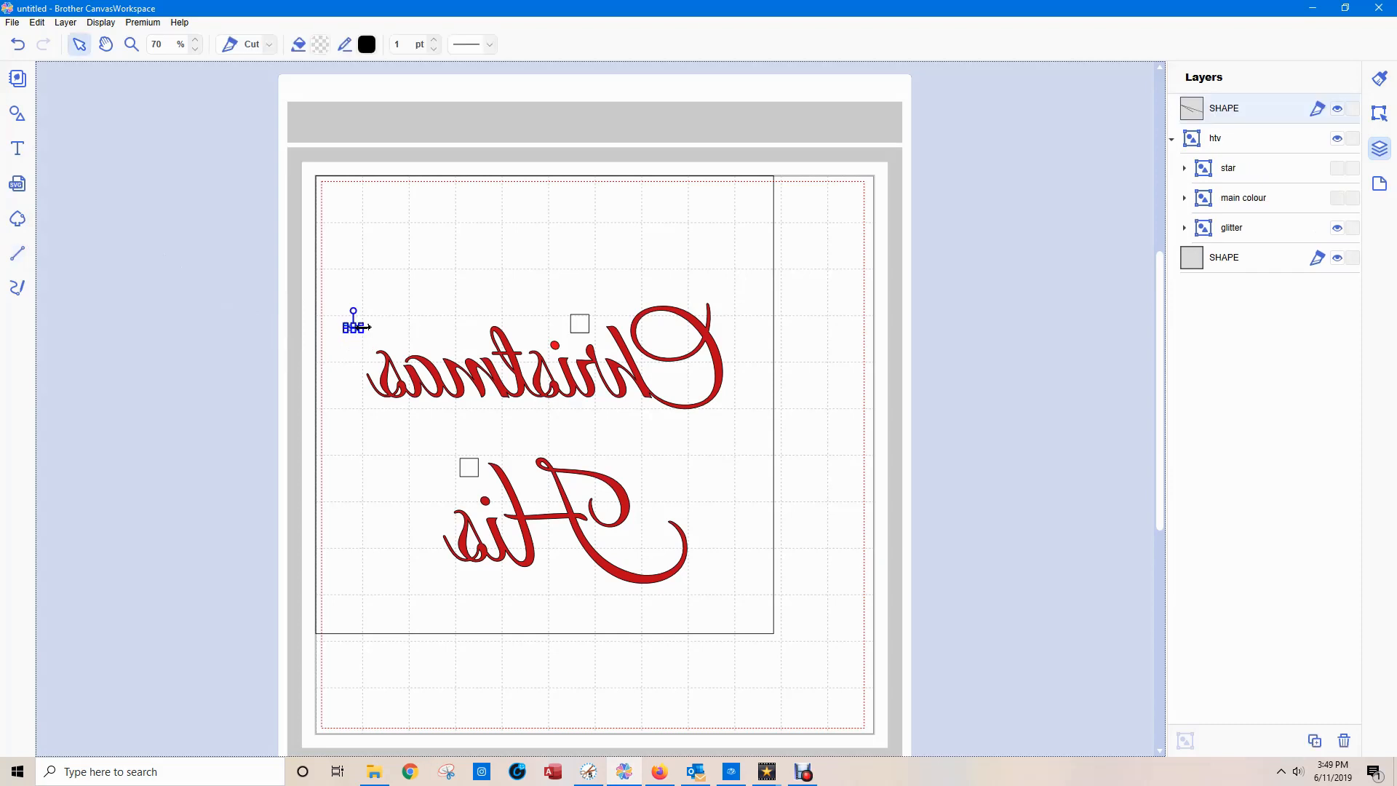
{"action": "key", "text": "ctrl+z"}
Draw separate freehand weeding outlines around mirrored "Christmas" and "His", each enclosing its registration square.
{"action": "left_click", "coordinate": [18, 288]}
{"action": "mouse_move", "coordinate": [349, 335]}
{"action": "left_mouse_down"}
{"action": "mouse_move", "coordinate": [456, 328]}
{"action": "mouse_move", "coordinate": [483, 300]}
{"action": "mouse_move", "coordinate": [562, 314]}
{"action": "mouse_move", "coordinate": [570, 294]}
{"action": "mouse_move", "coordinate": [634, 283]}
{"action": "mouse_move", "coordinate": [727, 285]}
{"action": "mouse_move", "coordinate": [743, 319]}
{"action": "mouse_move", "coordinate": [728, 417]}
{"action": "mouse_move", "coordinate": [700, 428]}
{"action": "mouse_move", "coordinate": [627, 406]}
{"action": "mouse_move", "coordinate": [375, 405]}
{"action": "mouse_move", "coordinate": [354, 392]}
{"action": "mouse_move", "coordinate": [350, 336]}
{"action": "left_mouse_up"}
{"action": "mouse_move", "coordinate": [445, 457]}
{"action": "left_mouse_down"}
{"action": "mouse_move", "coordinate": [641, 454]}
{"action": "mouse_move", "coordinate": [701, 495]}
{"action": "mouse_move", "coordinate": [711, 555]}
{"action": "mouse_move", "coordinate": [684, 591]}
{"action": "mouse_move", "coordinate": [627, 599]}
{"action": "mouse_move", "coordinate": [441, 571]}
{"action": "mouse_move", "coordinate": [425, 547]}
{"action": "mouse_move", "coordinate": [447, 457]}
{"action": "left_mouse_up"}
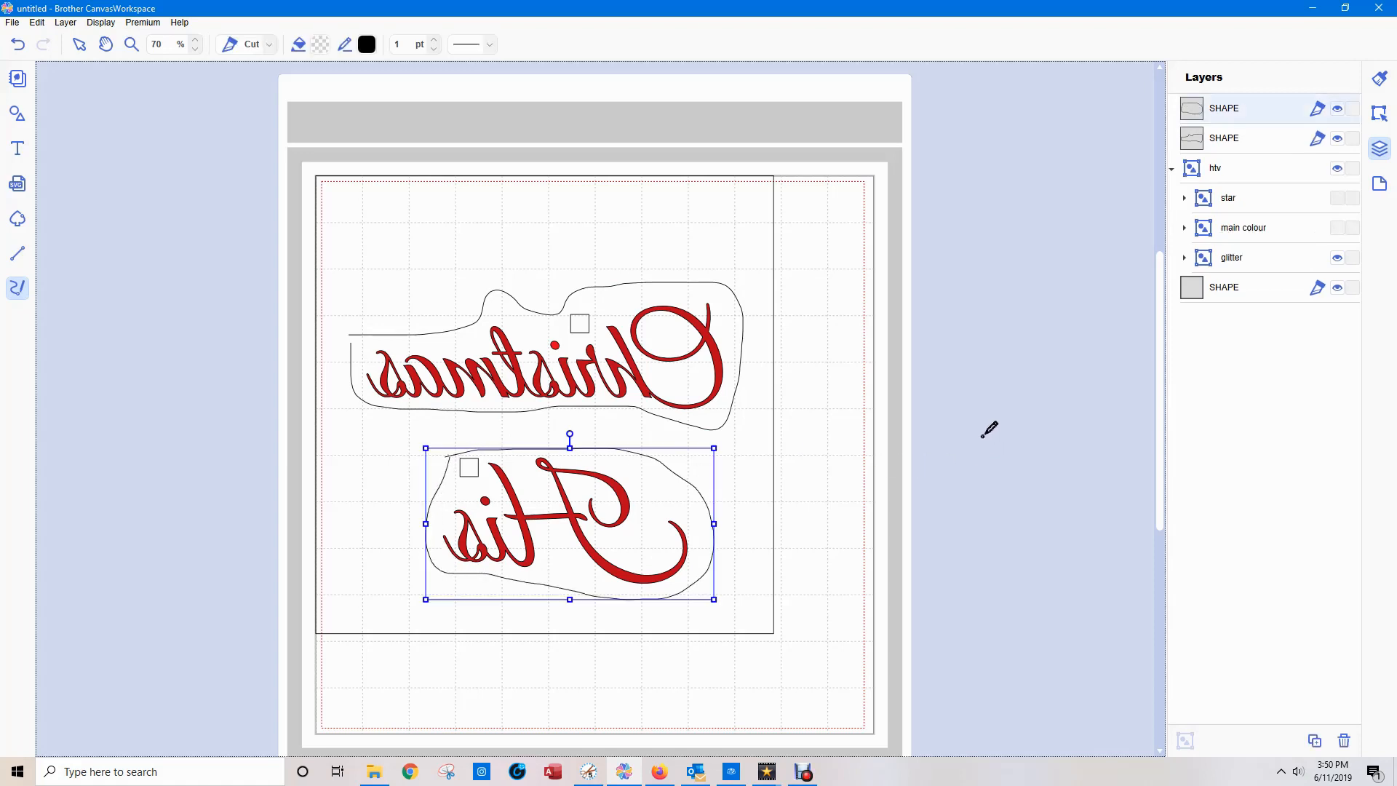
Group the two outlines around "Christmas" and "His" as "weed lines" and move that group into "glitter".
{"action": "left_click", "coordinate": [79, 44]}
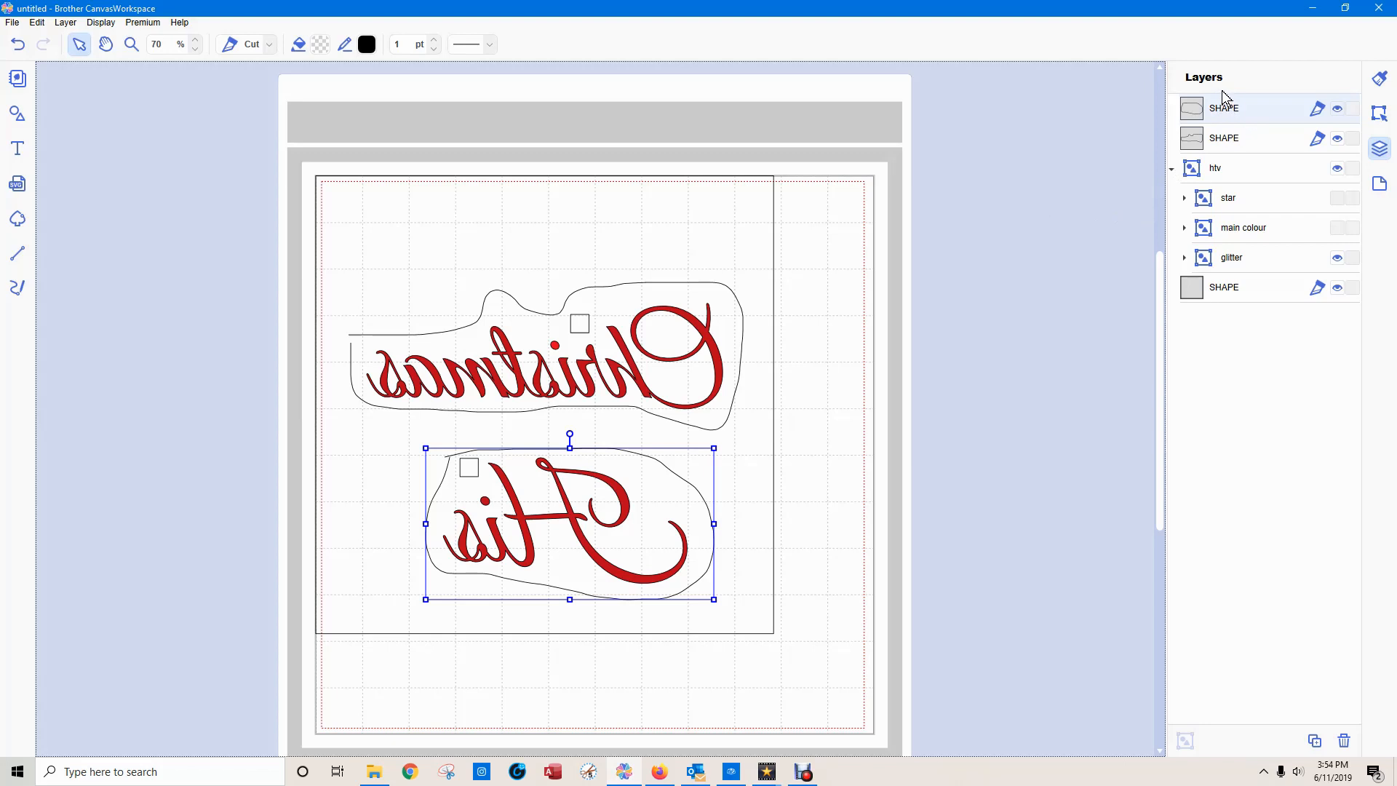
{"action": "left_click", "coordinate": [1234, 142]}
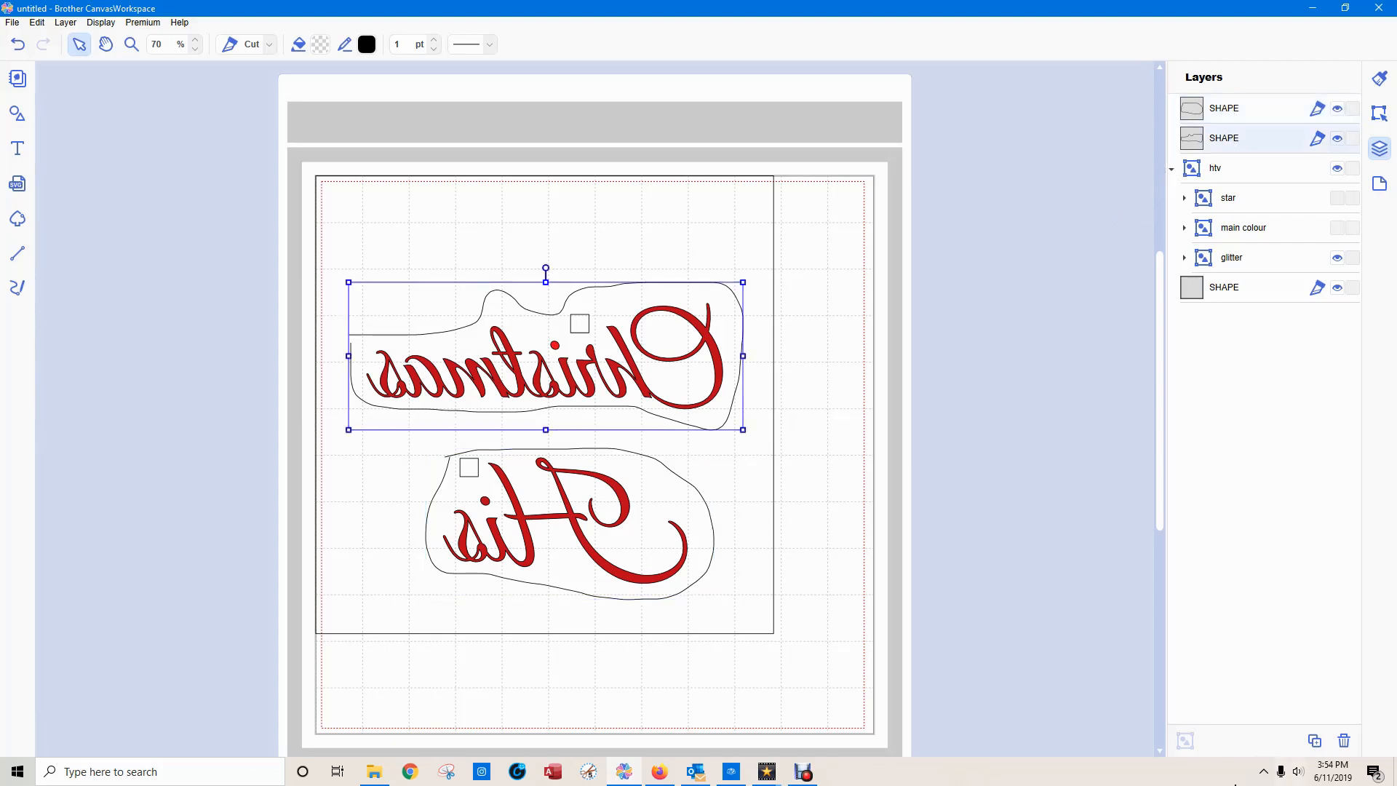
{"action": "left_click", "coordinate": [1246, 116], "text": "shift"}
{"action": "left_click", "coordinate": [1186, 741]}
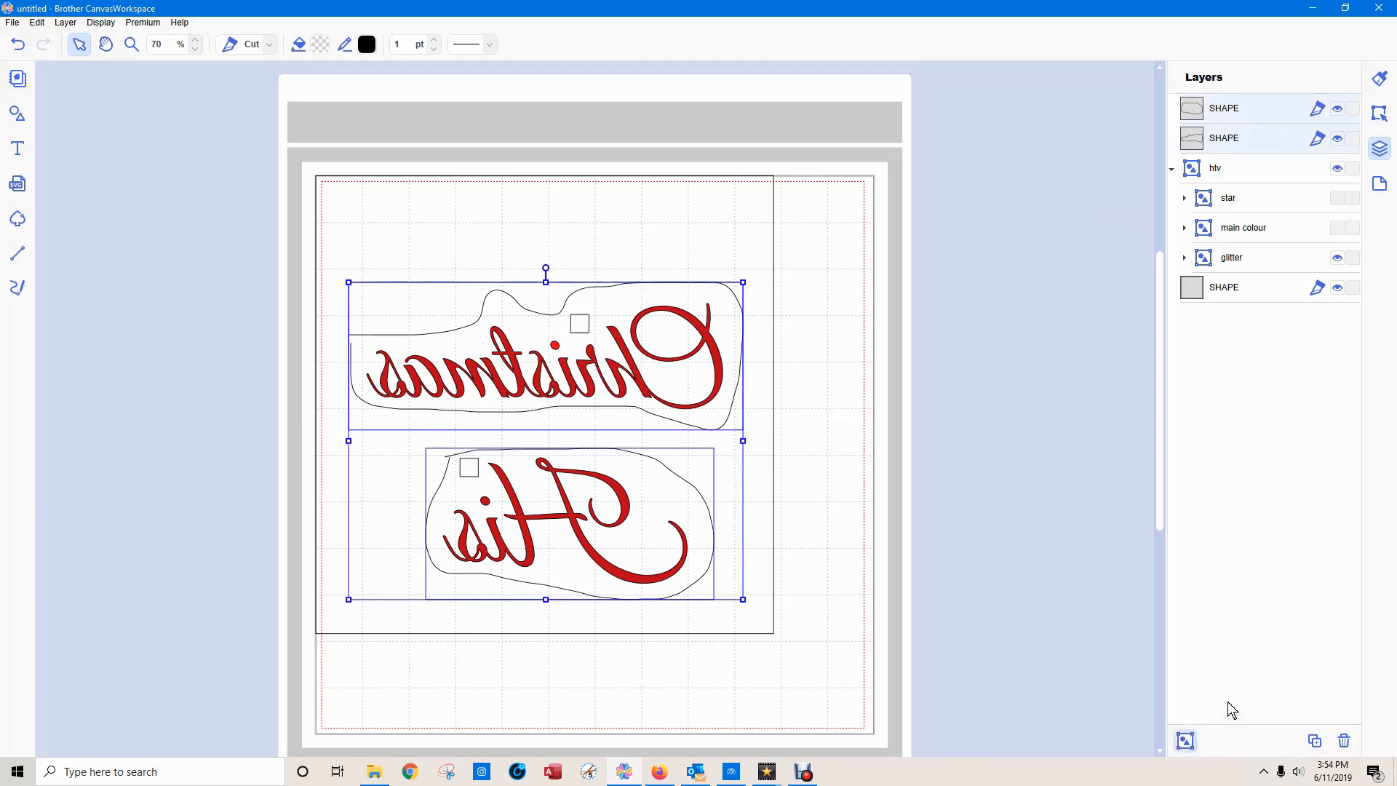
{"action": "type", "text": "weeding"}
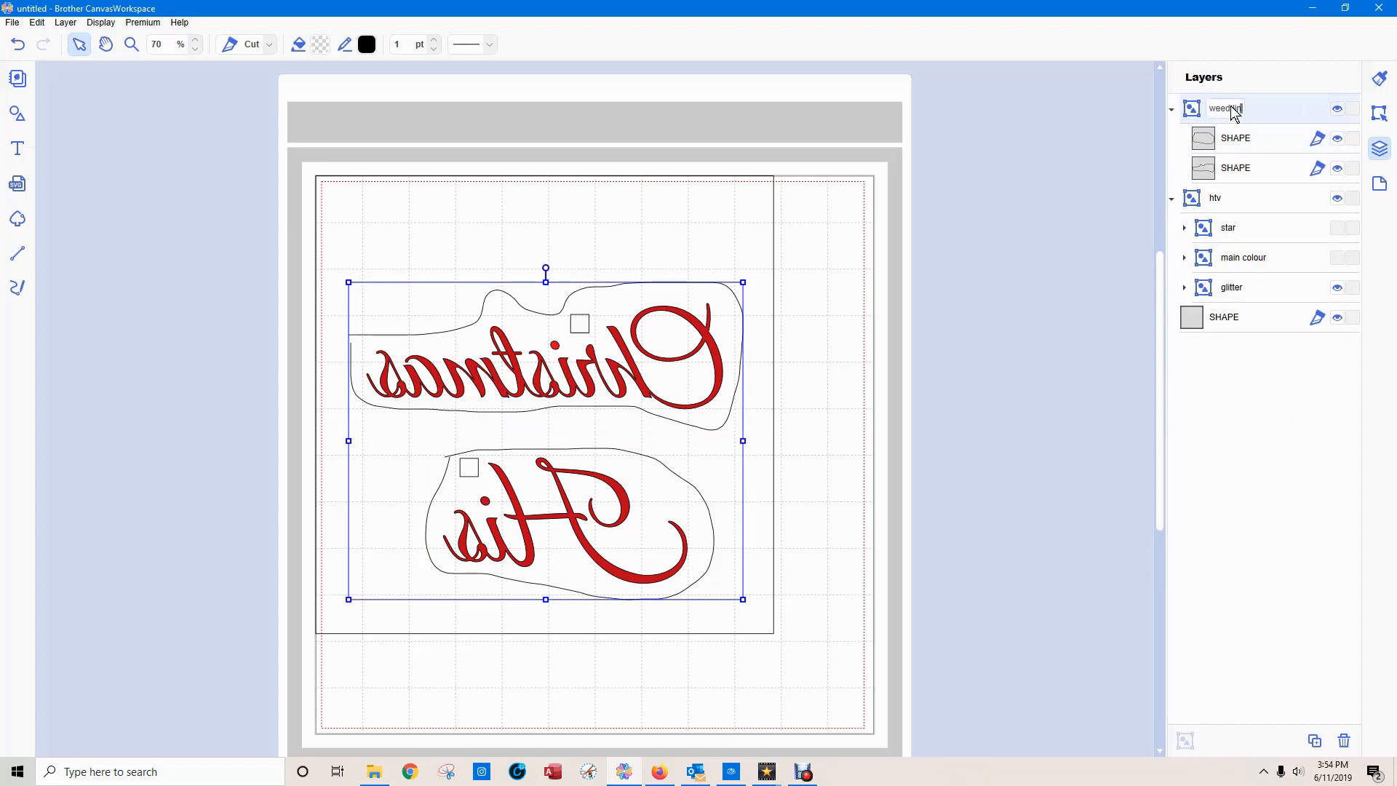
{"action": "left_click", "coordinate": [1106, 156]}
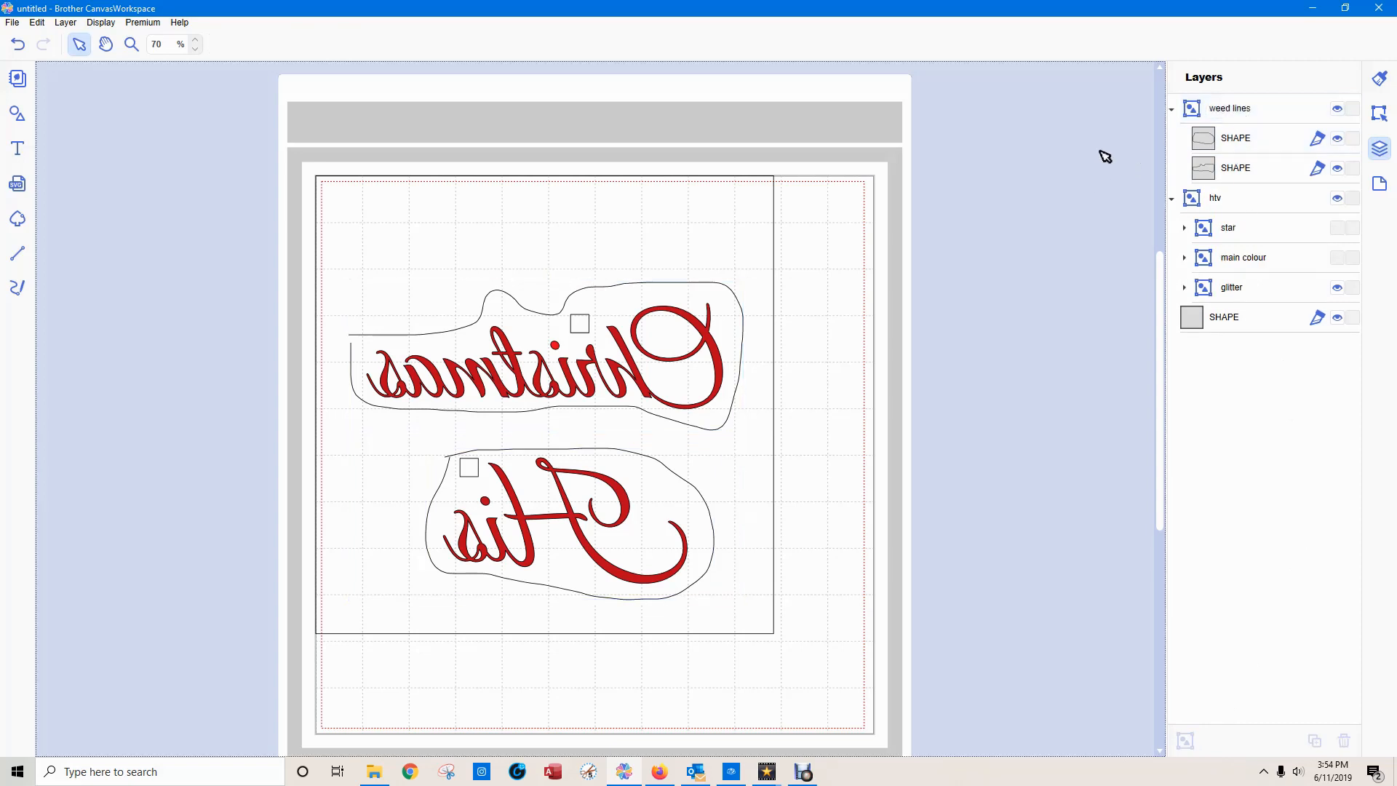
{"action": "left_click", "coordinate": [1237, 111]}
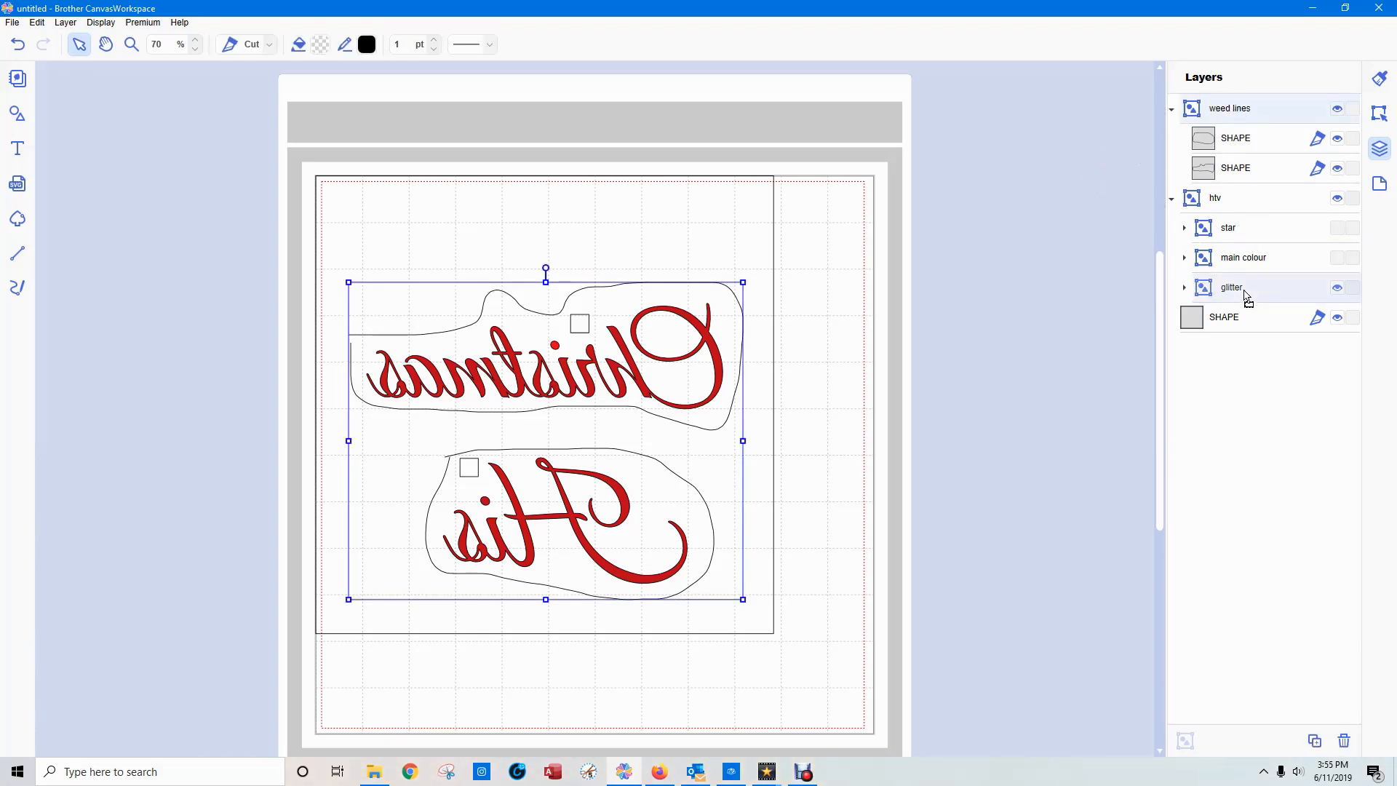
{"action": "left_click_drag", "start_coordinate": [1243, 291], "coordinate": [1243, 292]}
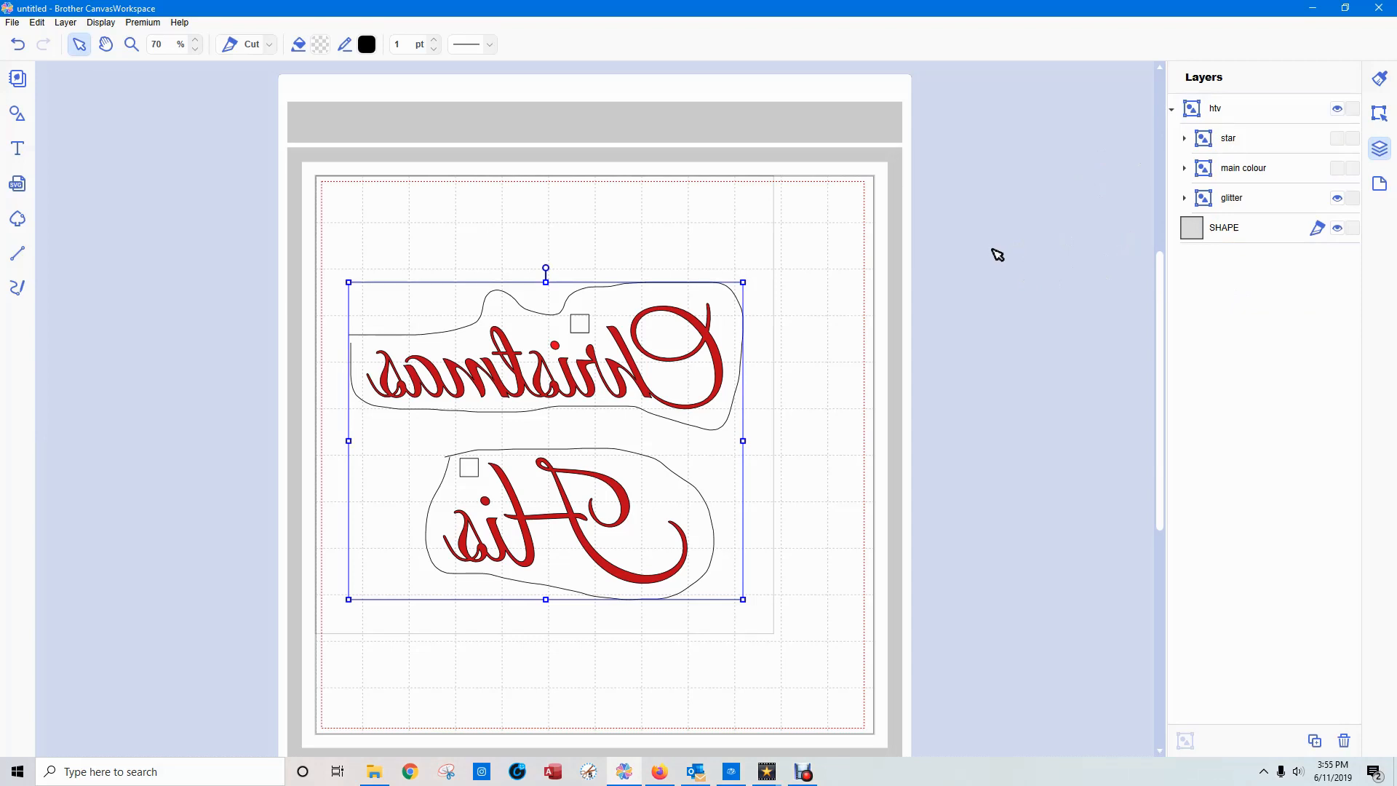
Show the "star" and "main colour" groups alongside "glitter" to view the whole design with its weed lines.
{"action": "left_click", "coordinate": [1338, 138]}
{"action": "left_click", "coordinate": [1337, 168]}
{"action": "left_click", "coordinate": [1339, 198]}
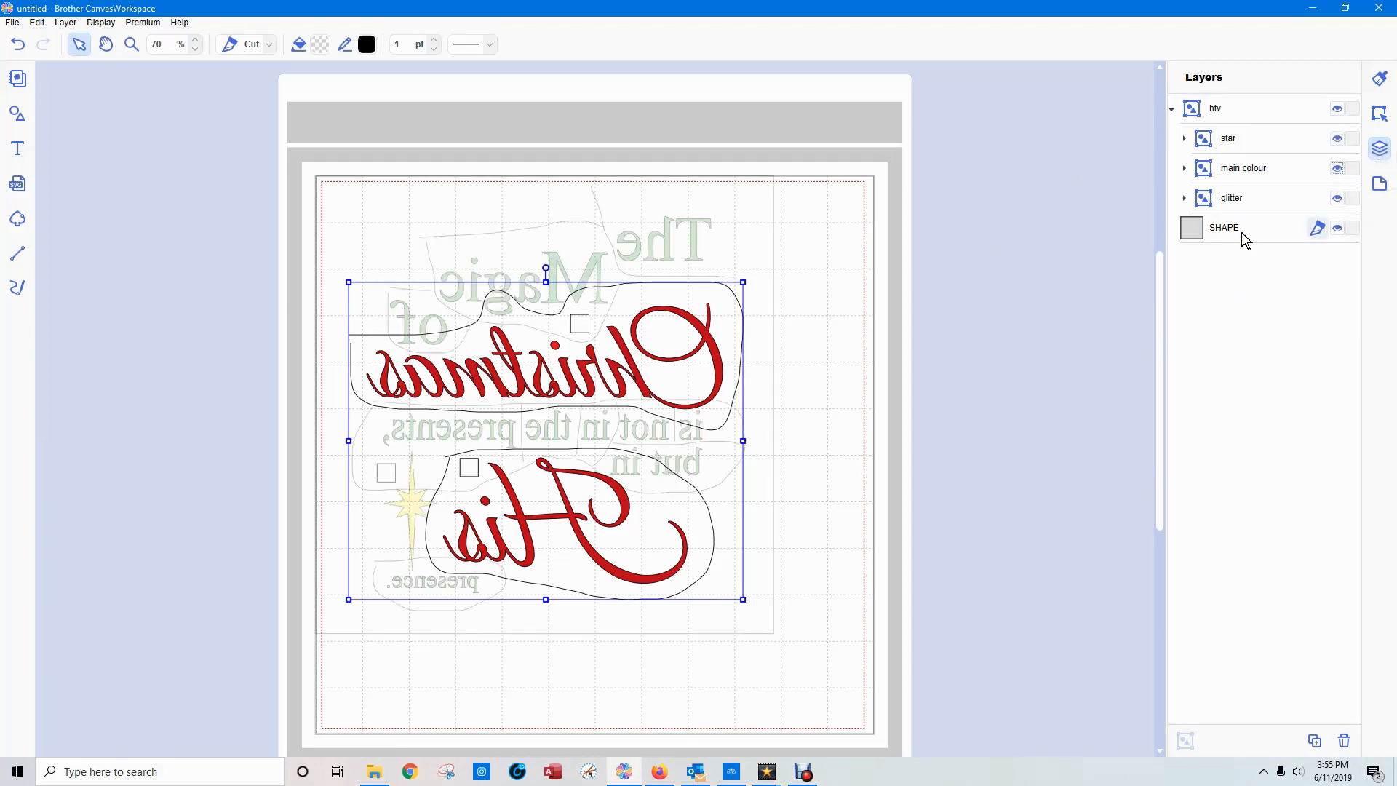
{"action": "left_click", "coordinate": [1132, 238]}
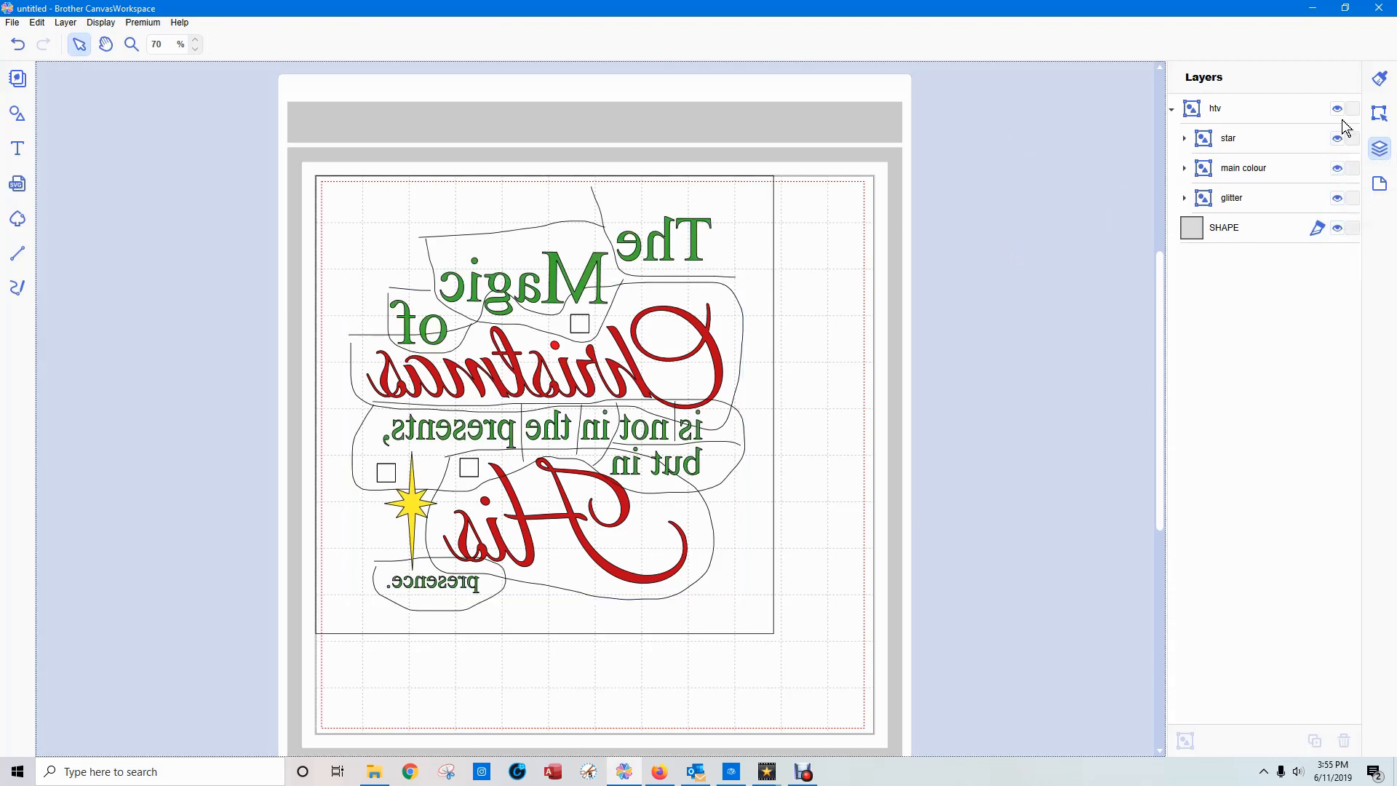
Hide the "main colour" group, the "glitter" group and the large bounding square, keeping only "star" shown.
{"action": "left_click", "coordinate": [1338, 170]}
{"action": "left_click", "coordinate": [1338, 198]}
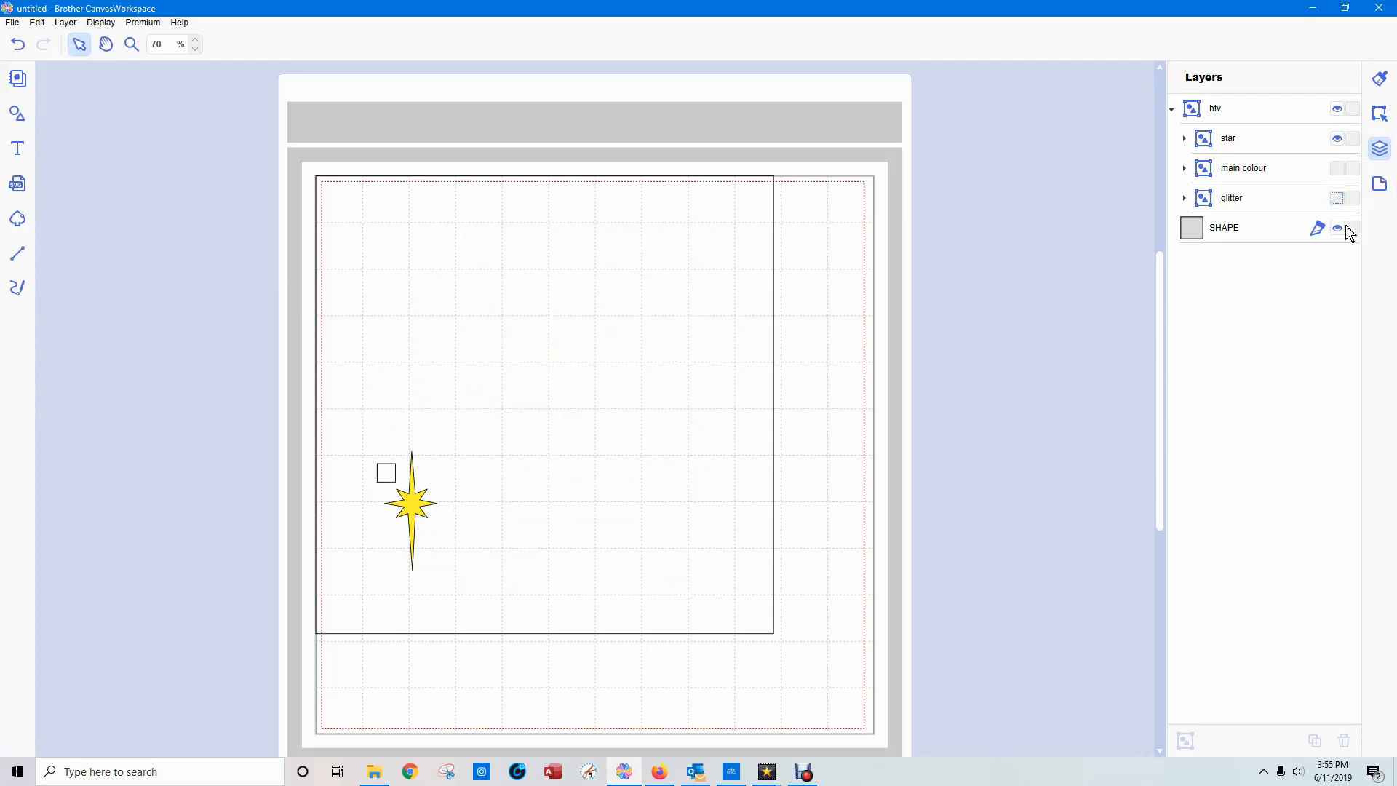
{"action": "left_click", "coordinate": [1338, 228]}
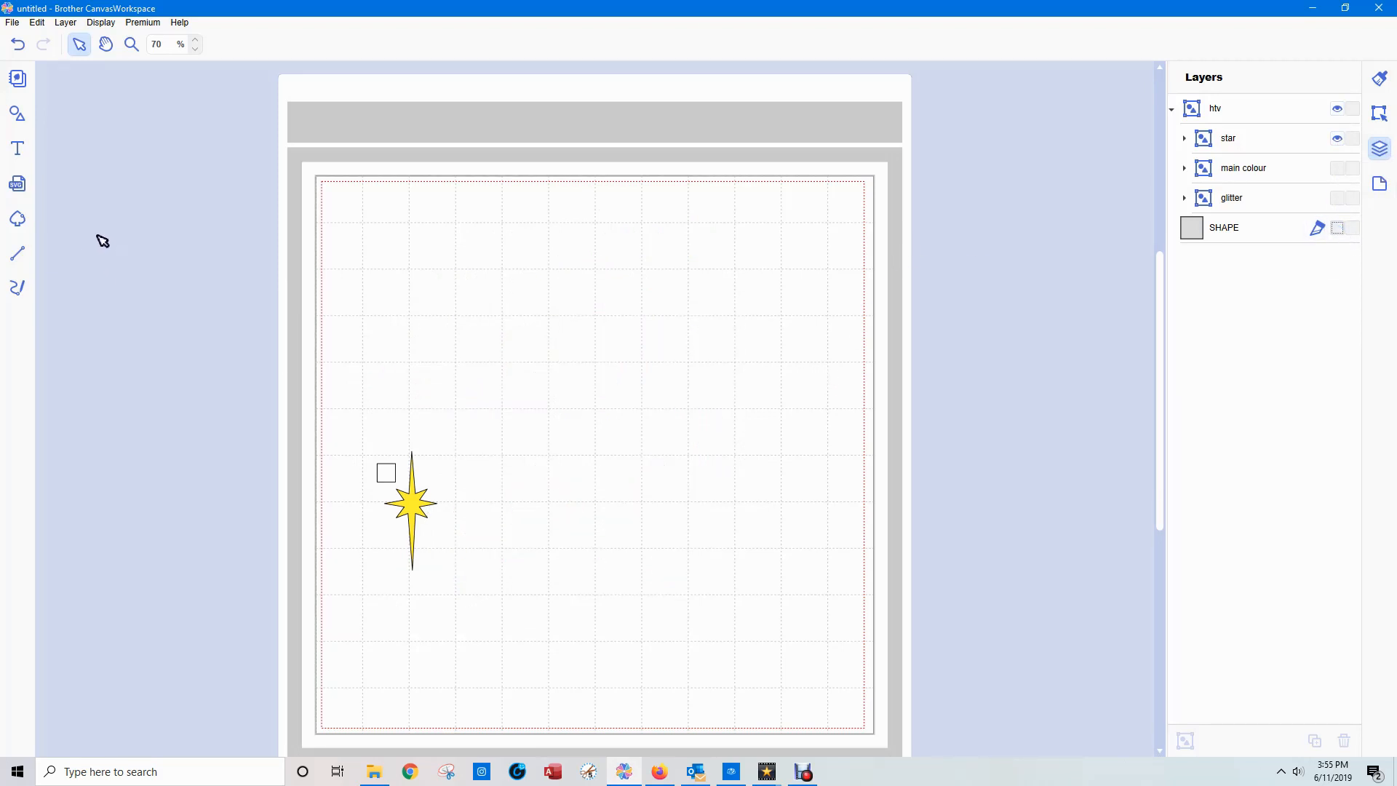
Add a basic square, stretch it into a rectangle enclosing the star and its registration square, and move it into the "star" group.
{"action": "left_click", "coordinate": [21, 109]}
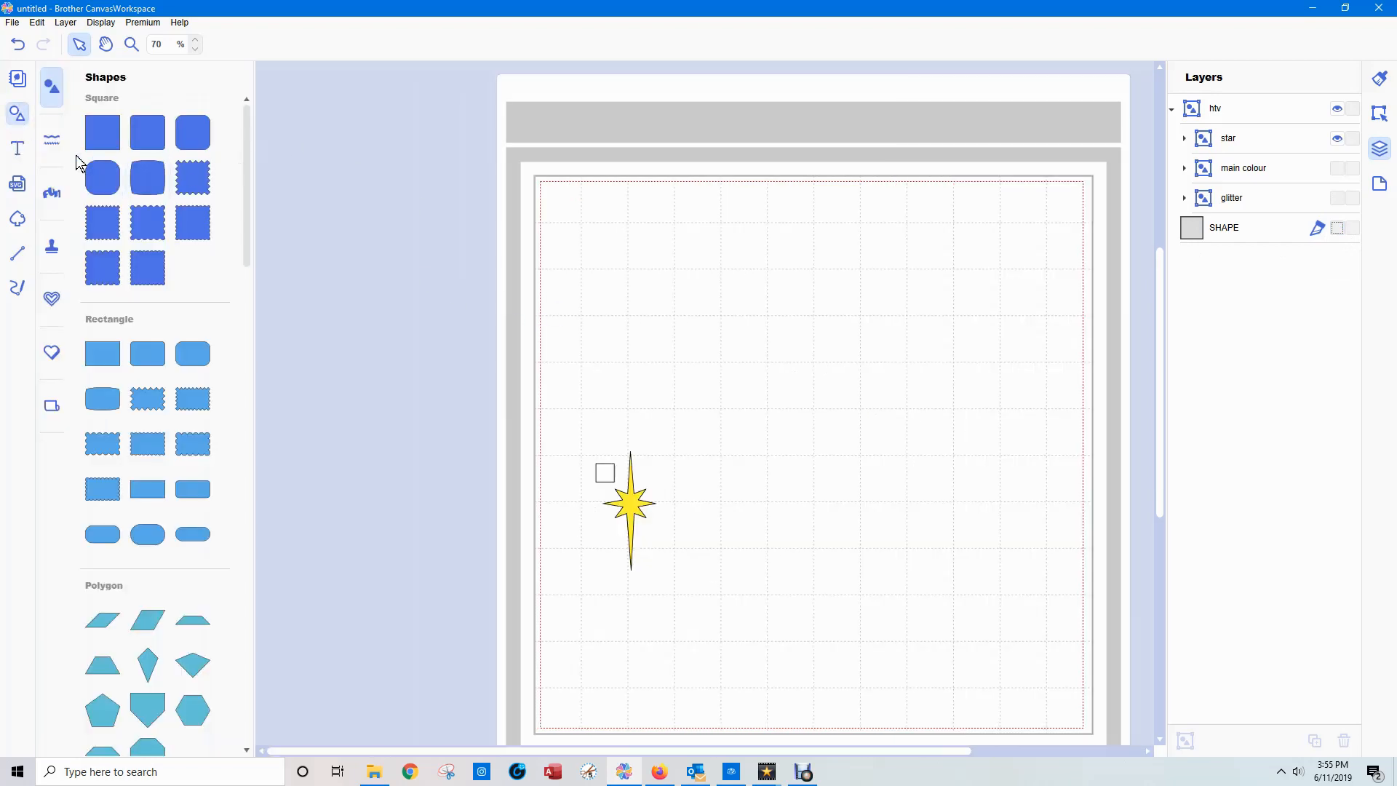
{"action": "left_click", "coordinate": [115, 138]}
{"action": "left_click_drag", "start_coordinate": [701, 315], "coordinate": [653, 566]}
{"action": "left_click_drag", "start_coordinate": [620, 504], "coordinate": [622, 585]}
{"action": "left_click_drag", "start_coordinate": [653, 512], "coordinate": [664, 512]}
{"action": "left_click", "coordinate": [510, 464]}
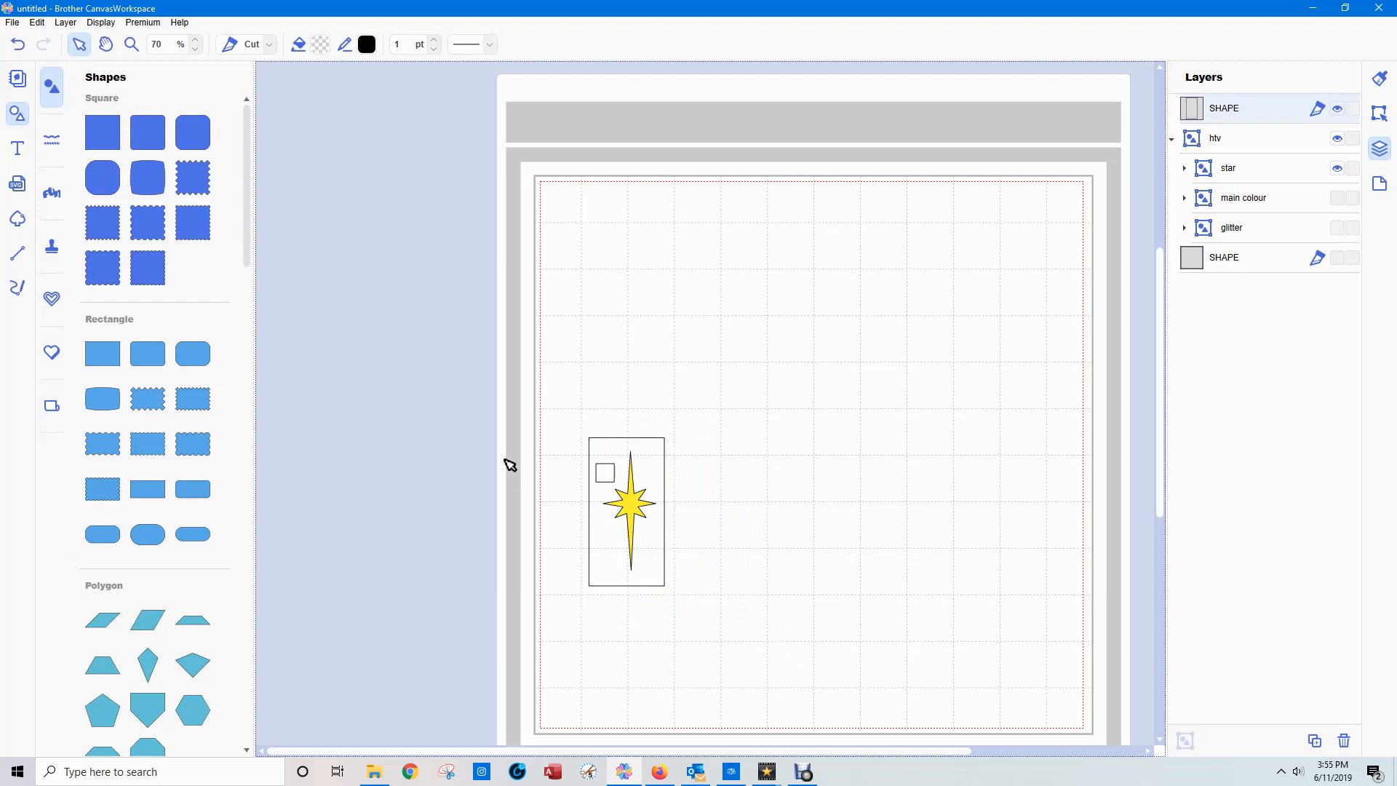
{"action": "left_click", "coordinate": [1228, 110]}
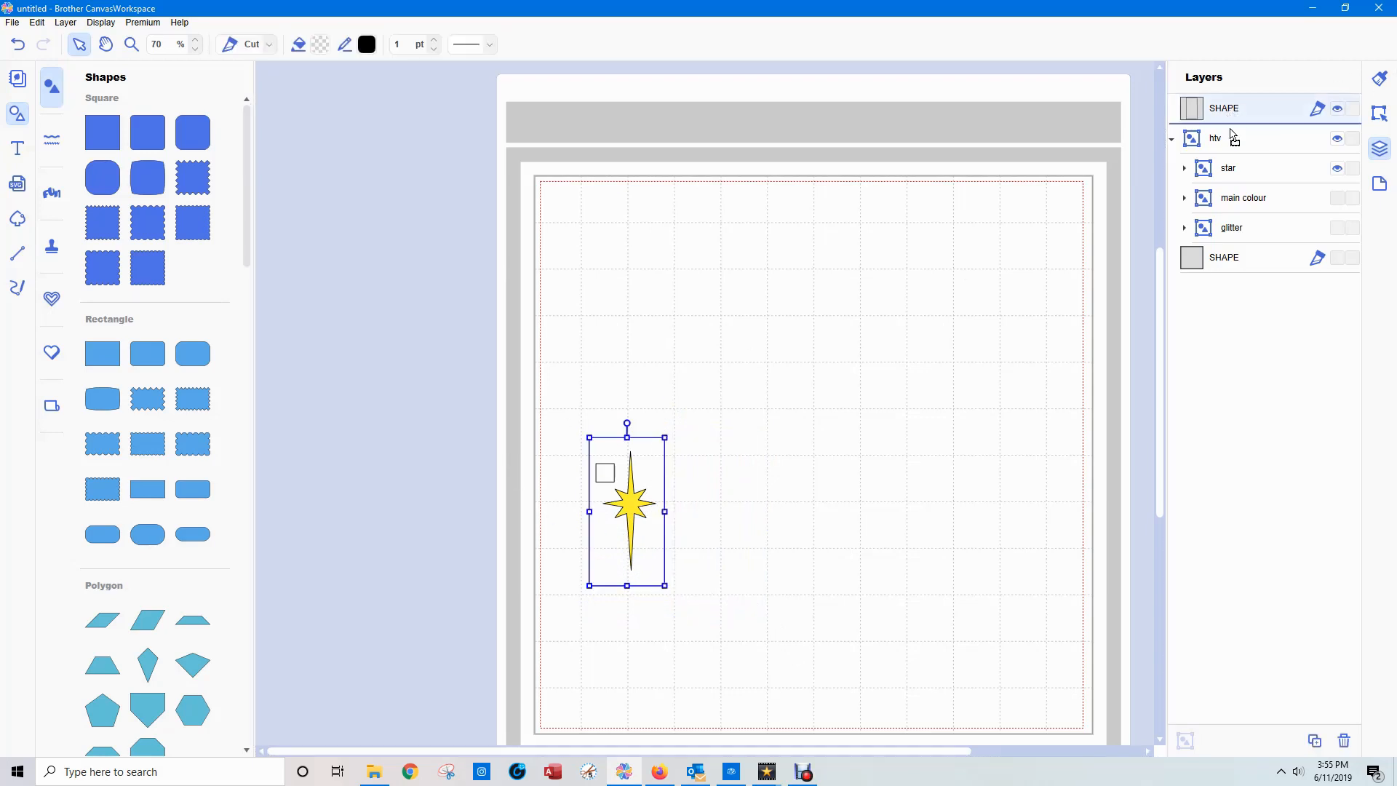
{"action": "key", "text": "Delete"}
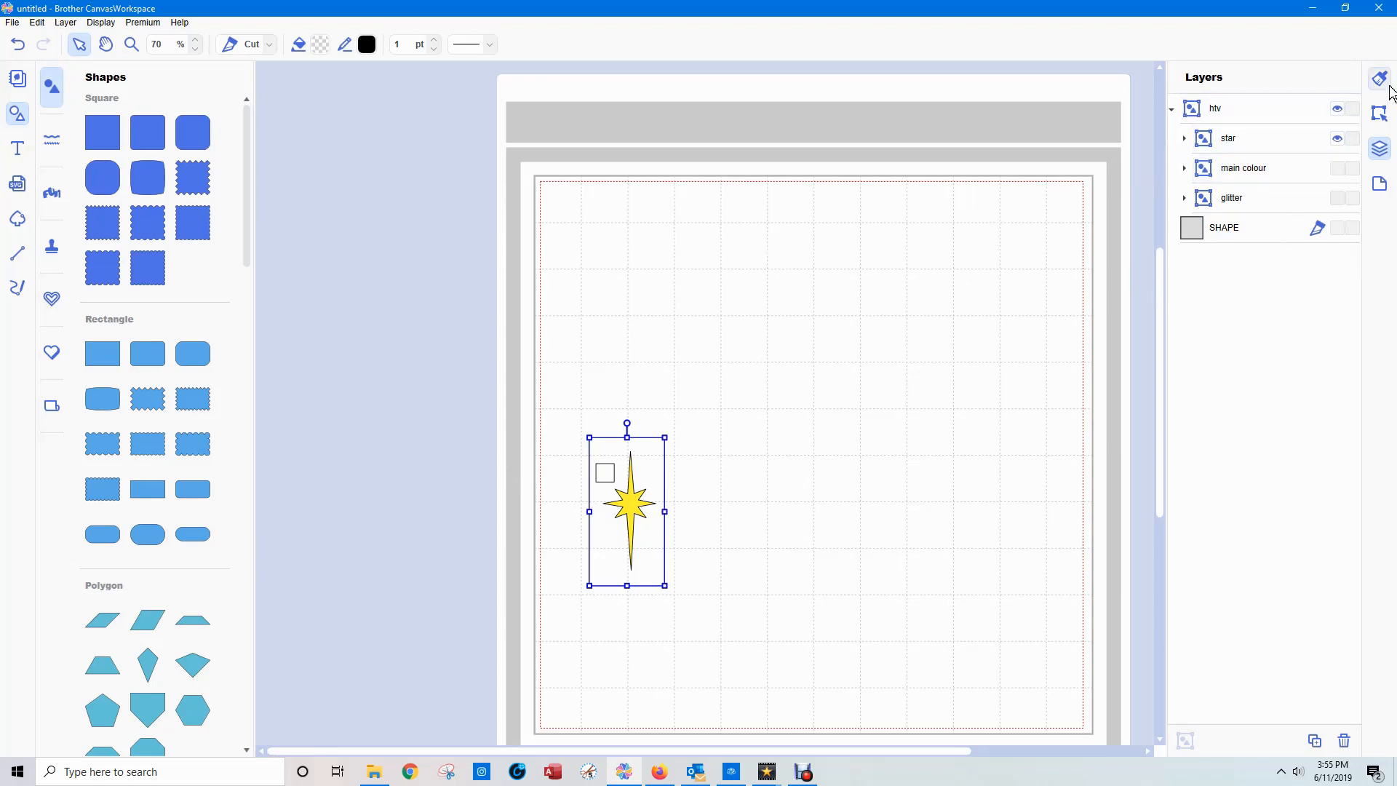
Show the "star", "main colour" and "glitter" groups one at a time to check each material's contents, ending on "glitter".
{"action": "left_click", "coordinate": [1339, 139]}
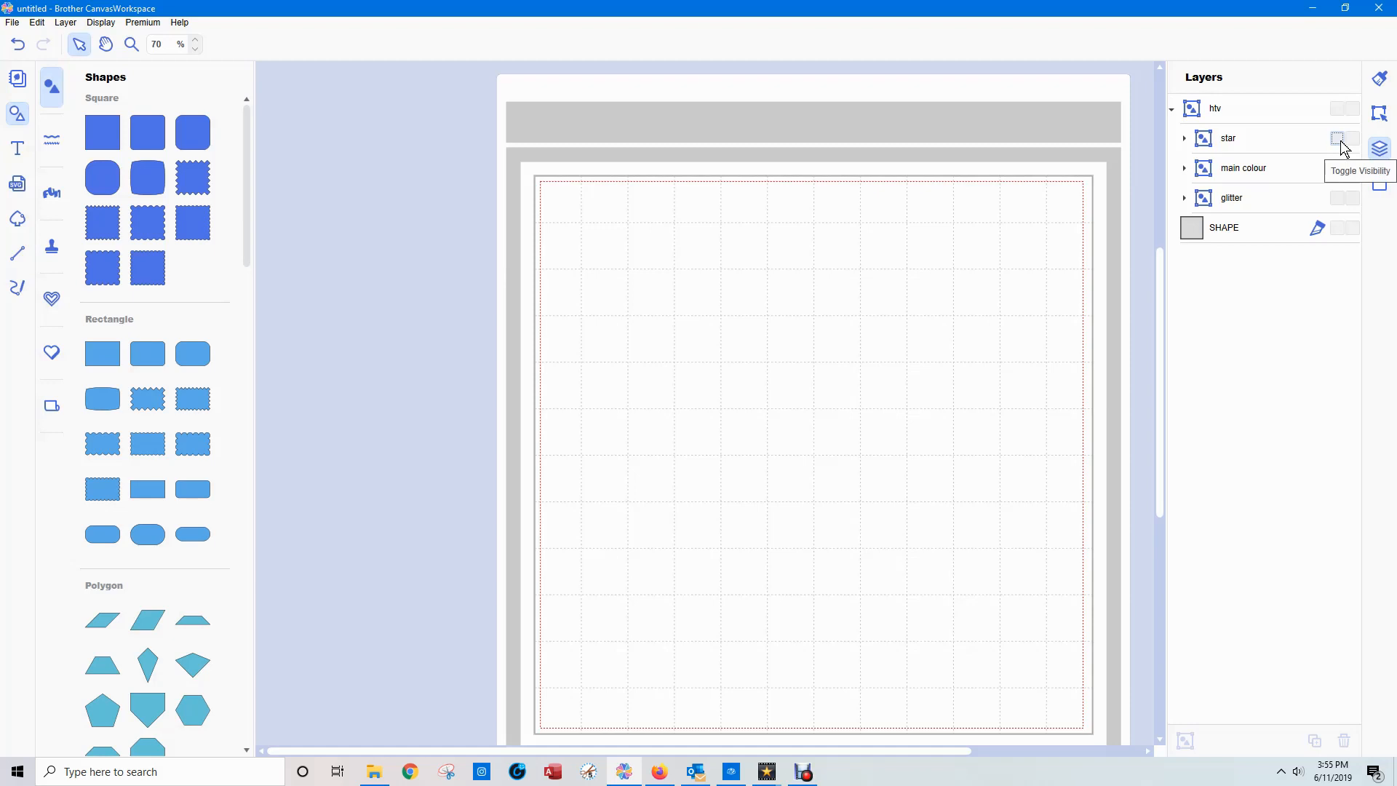
{"action": "left_click", "coordinate": [1339, 139]}
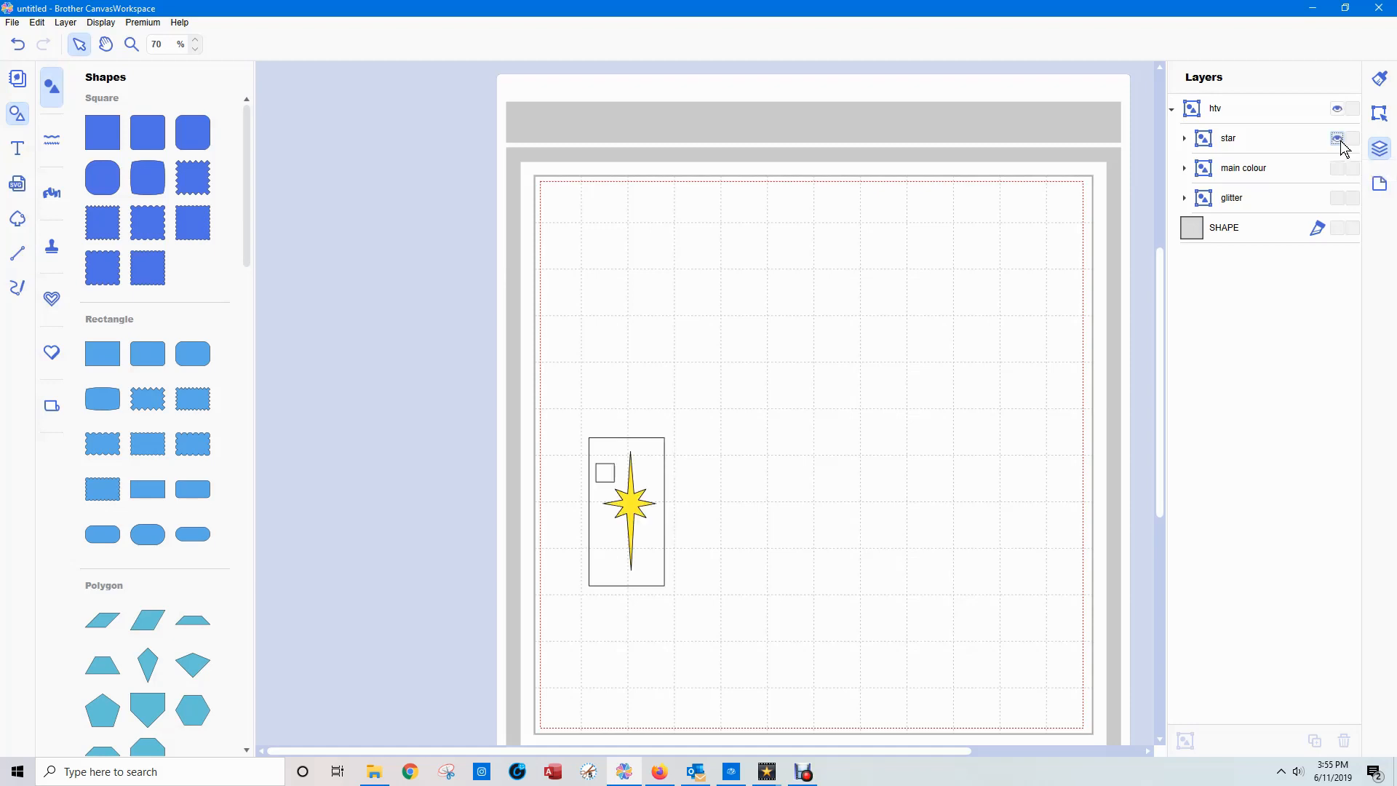
{"action": "left_click", "coordinate": [1339, 139]}
{"action": "left_click", "coordinate": [1337, 168]}
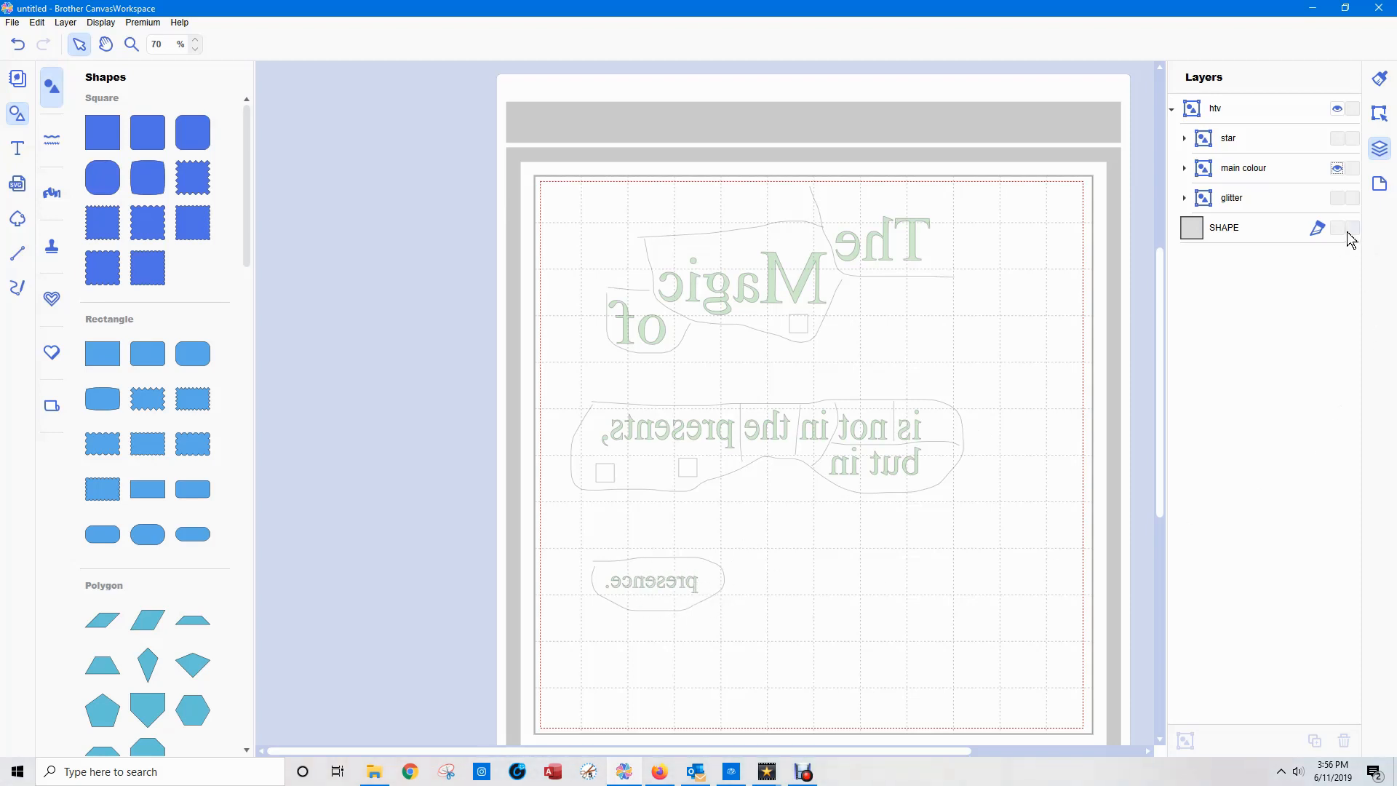
{"action": "left_click", "coordinate": [1228, 203]}
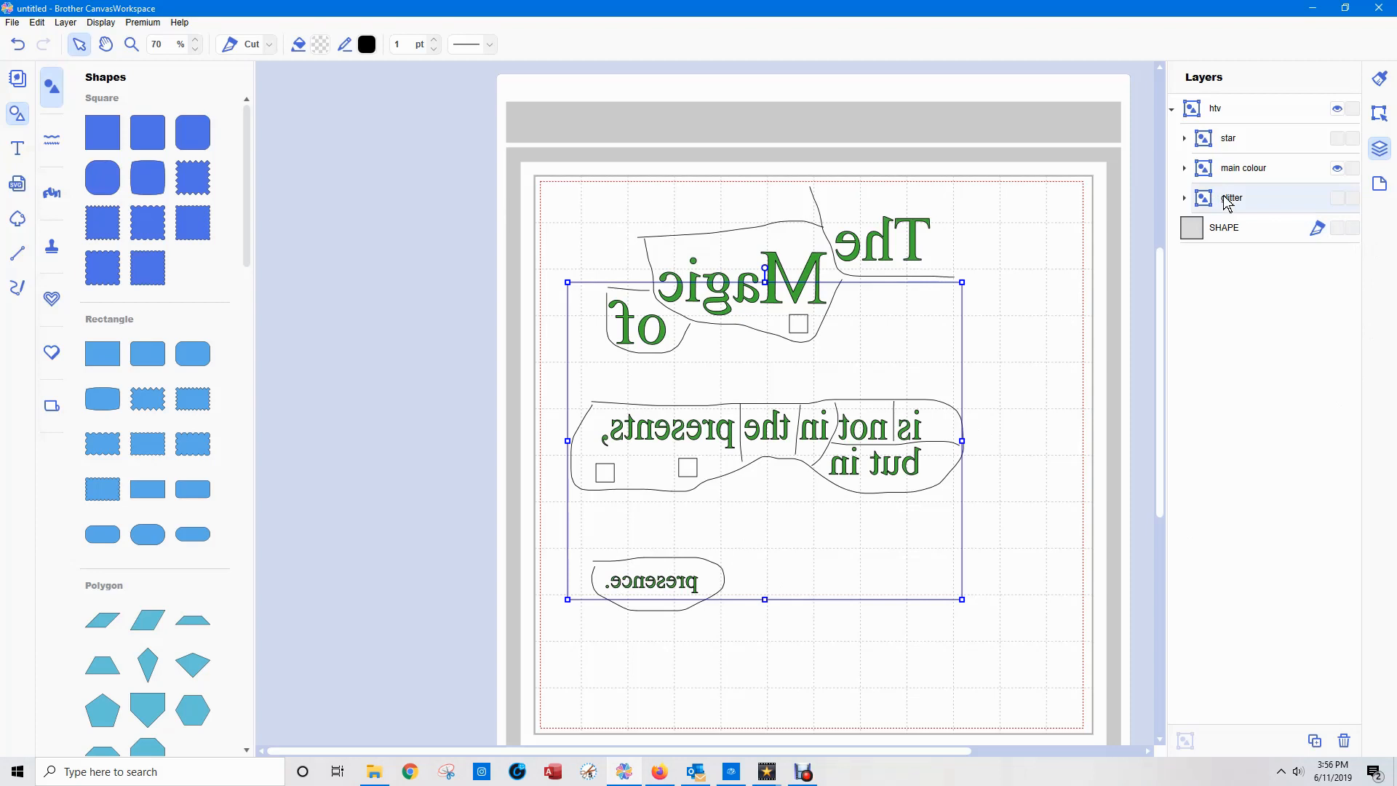
{"action": "left_click", "coordinate": [1338, 200]}
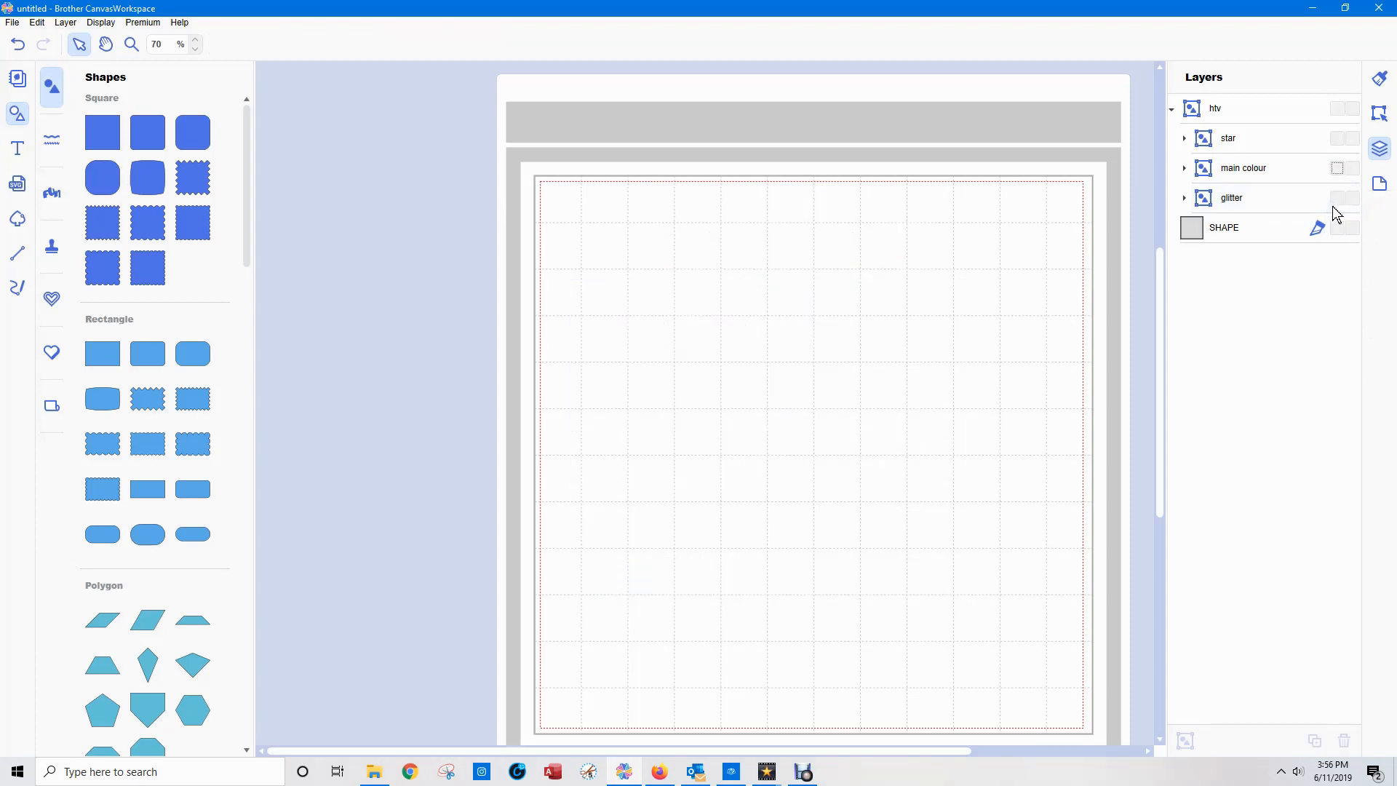
{"action": "left_click", "coordinate": [1337, 201]}
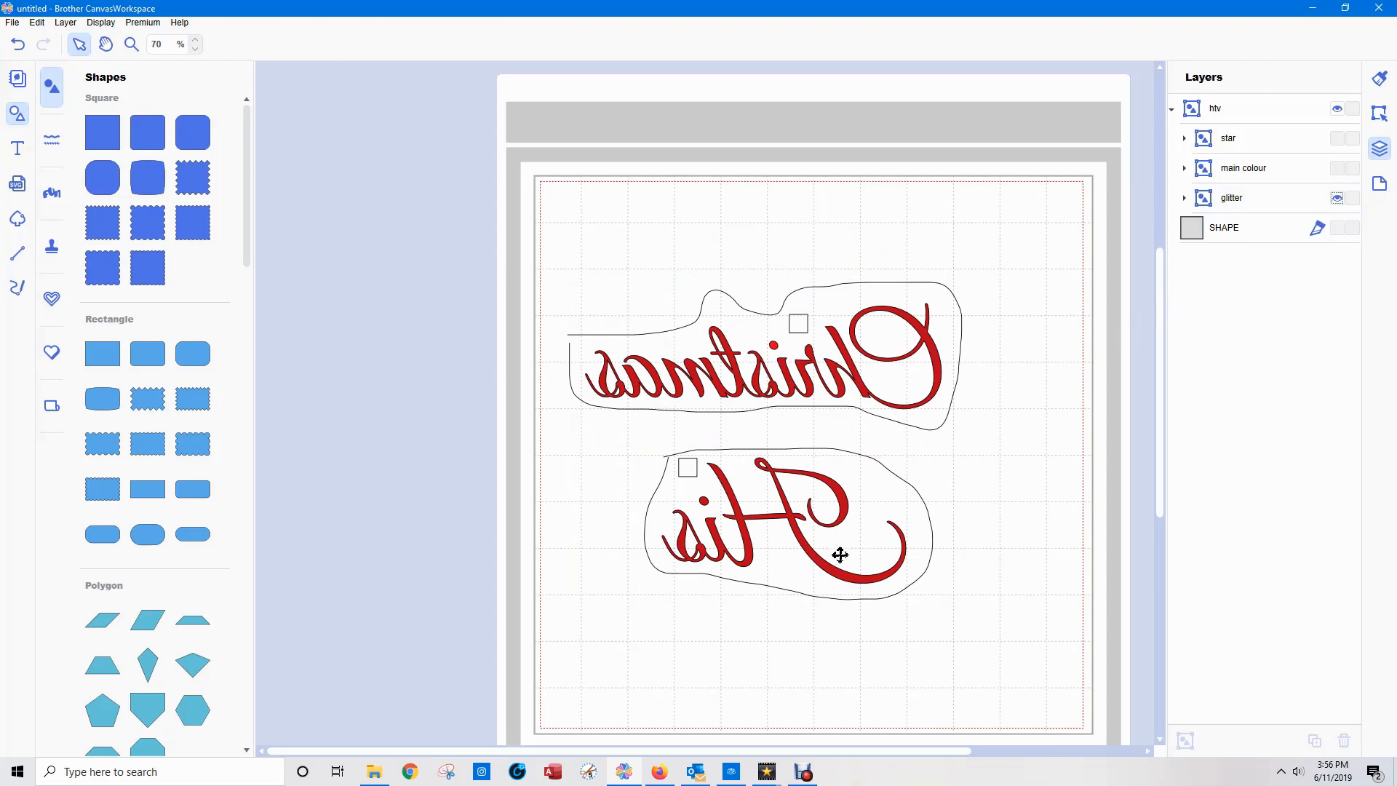
Expand the "glitter" group, duplicate the registration square above "Christmas" and place the copy to the left of mirrored "His".
{"action": "left_click", "coordinate": [795, 325]}
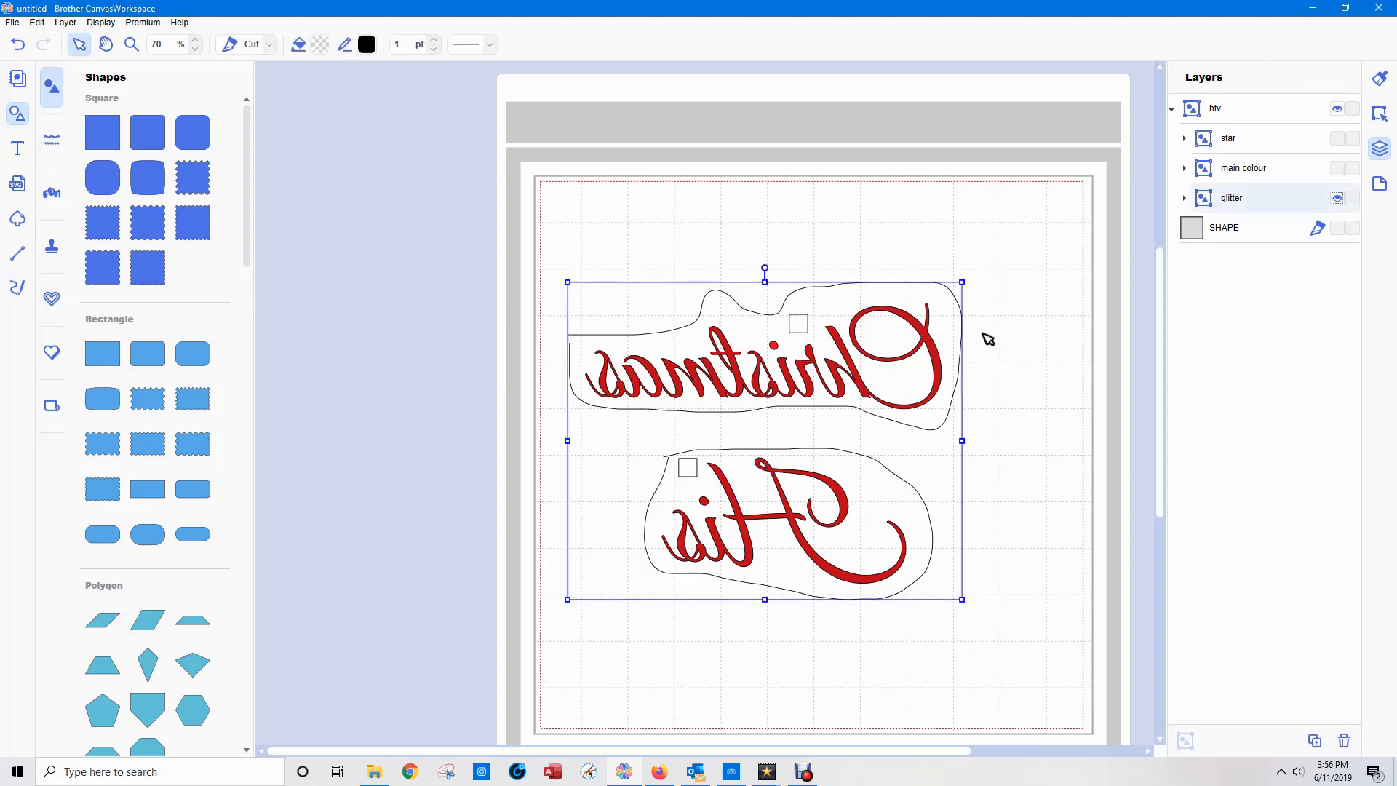
{"action": "left_click", "coordinate": [1183, 199]}
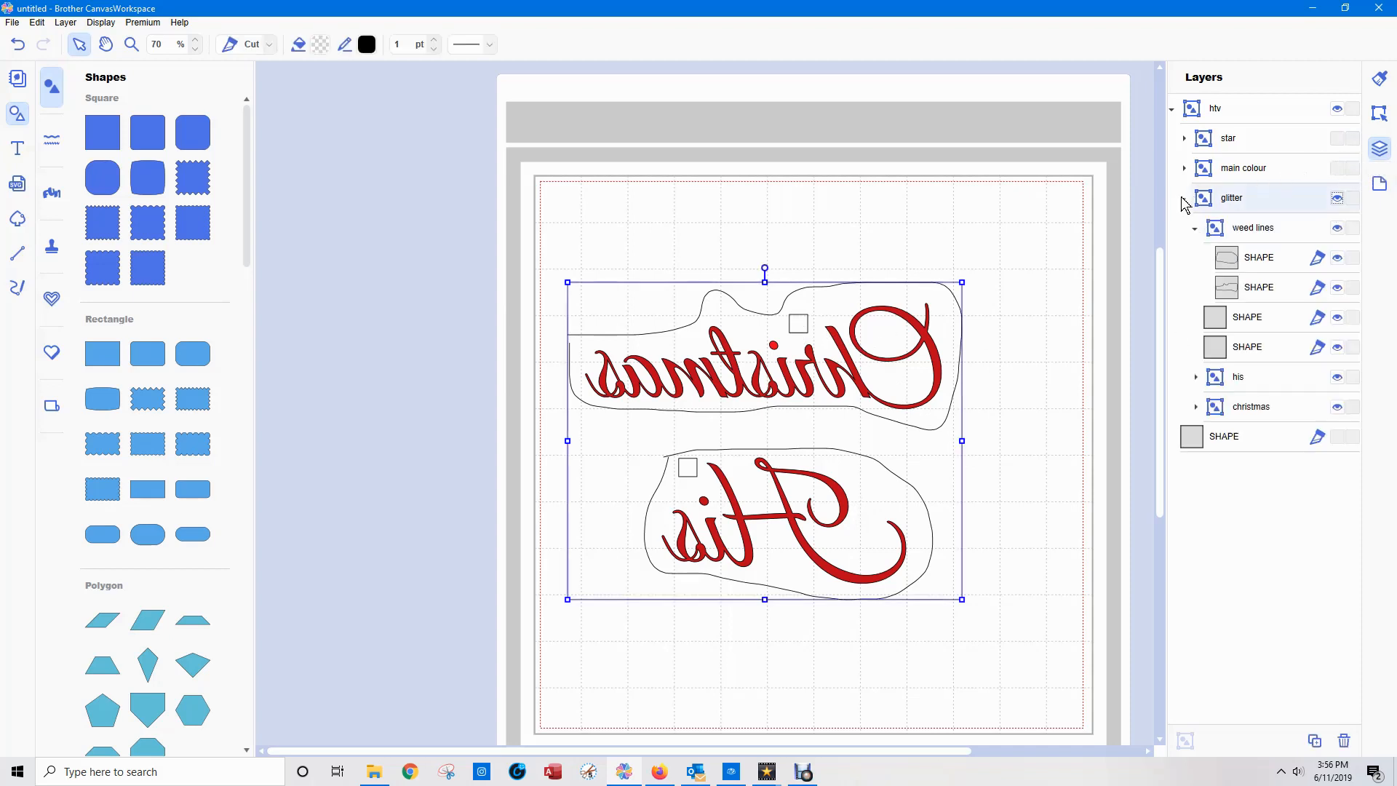
{"action": "left_click", "coordinate": [1291, 341]}
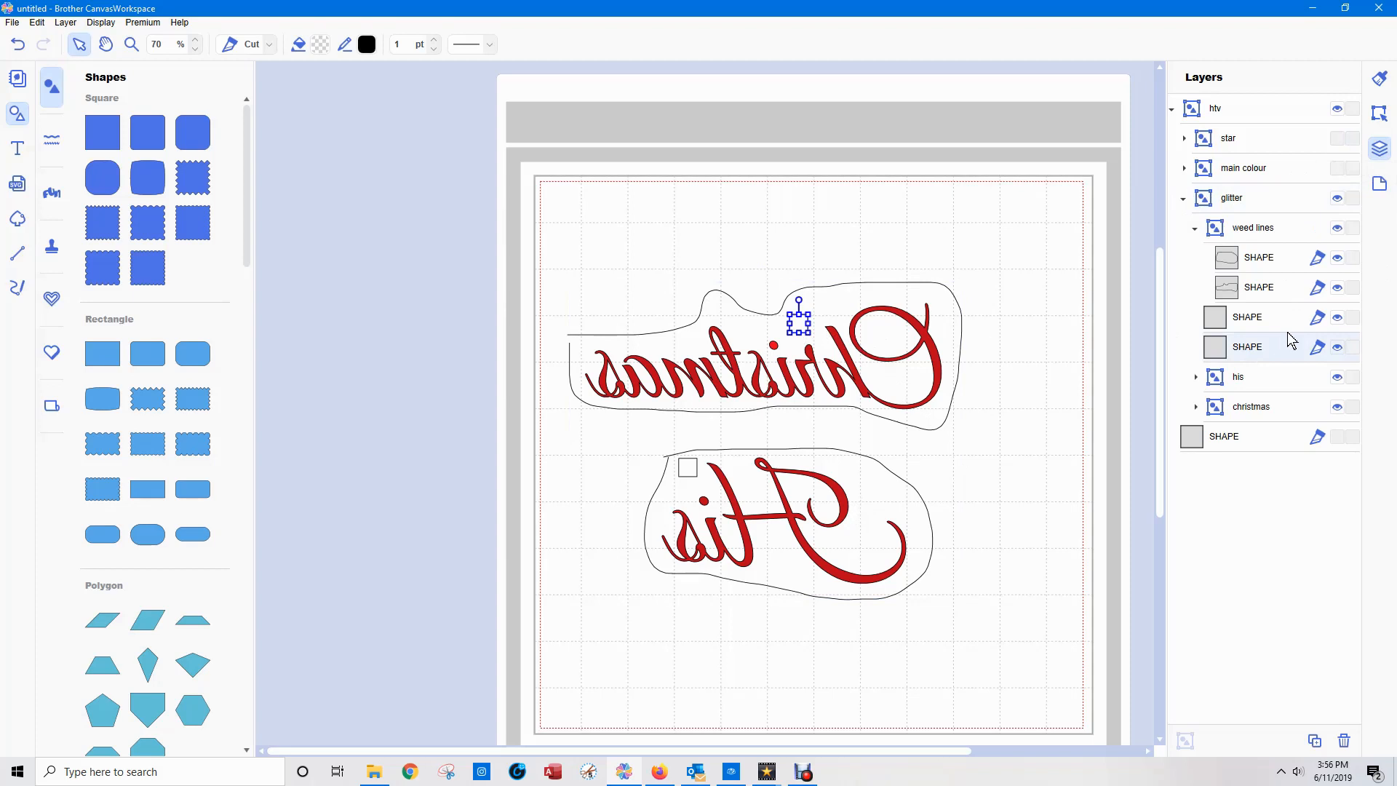
{"action": "key", "text": "ctrl+d"}
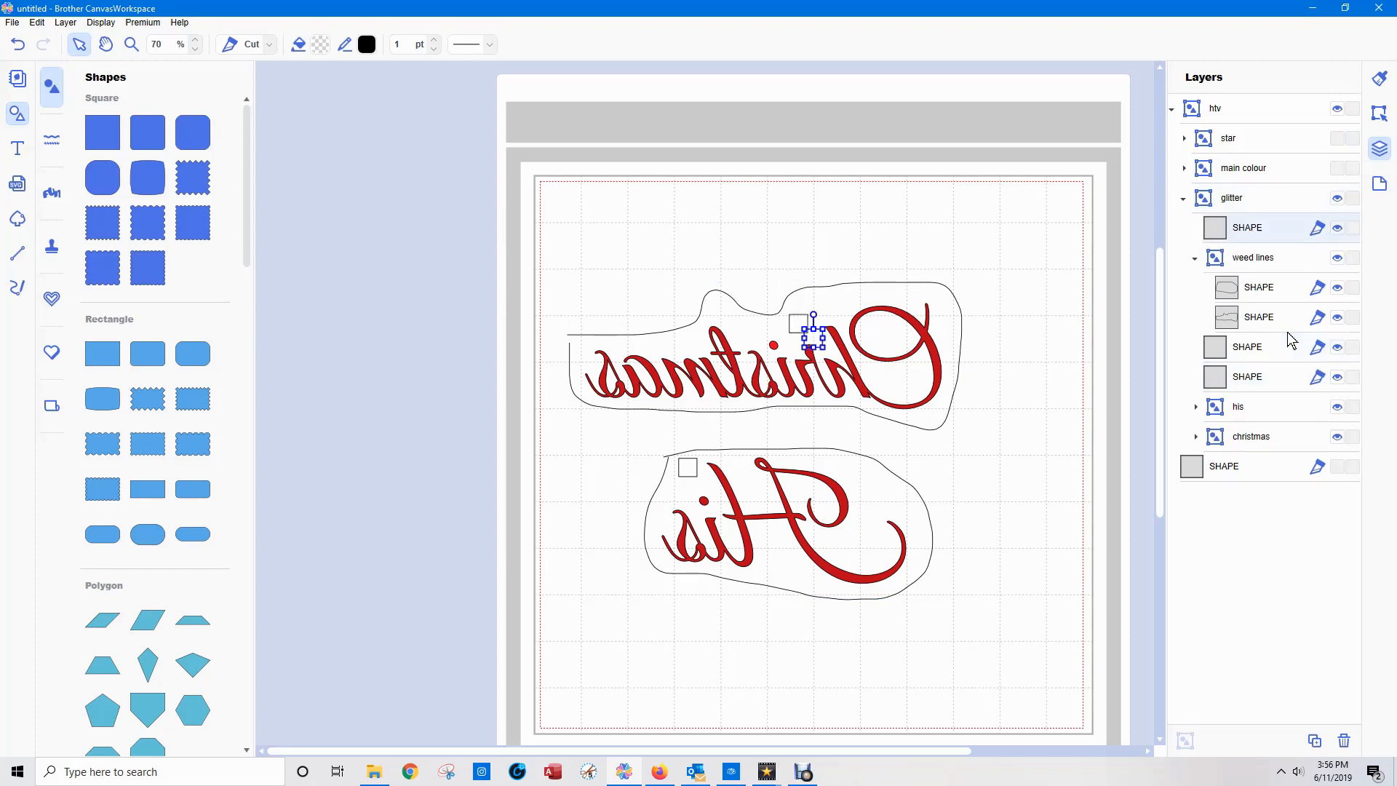
{"action": "left_click_drag", "start_coordinate": [814, 338], "coordinate": [562, 526]}
Select only the duplicated square inside "glitter" and move it below the outline of mirrored "His".
{"action": "left_click_drag", "start_coordinate": [593, 568], "coordinate": [544, 507]}
{"action": "left_click", "coordinate": [526, 531]}
{"action": "left_click", "coordinate": [555, 529]}
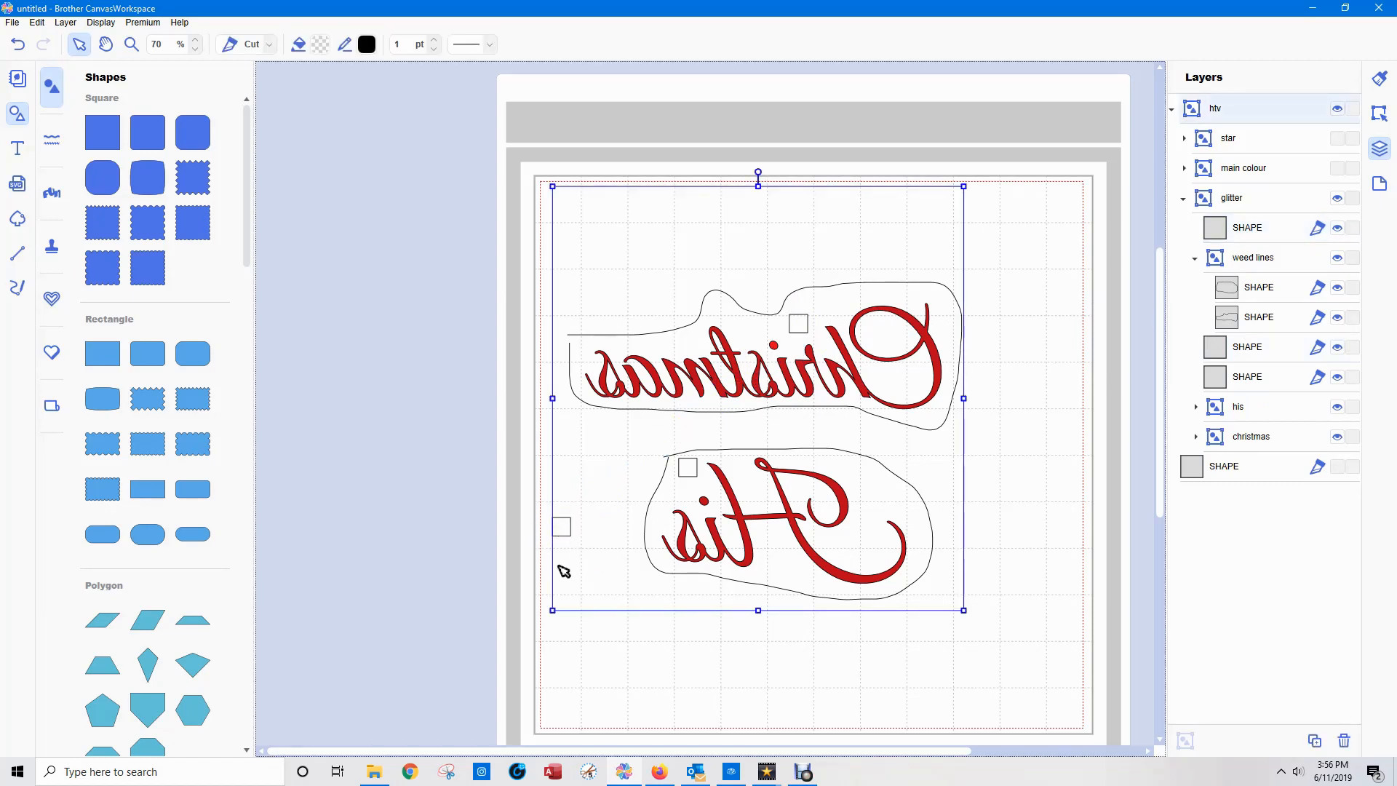
{"action": "left_click", "coordinate": [531, 649]}
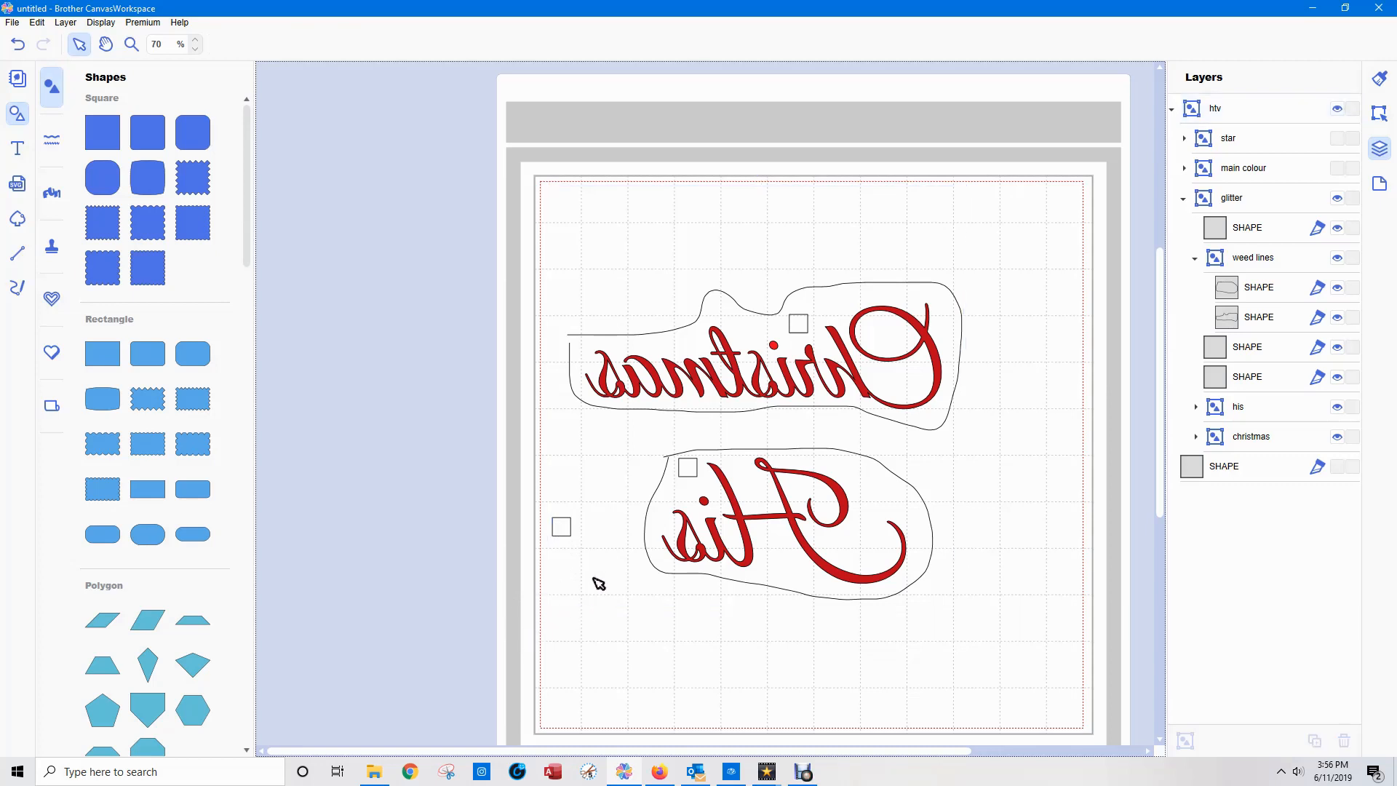
{"action": "left_click_drag", "start_coordinate": [478, 485], "coordinate": [509, 548]}
{"action": "left_click", "coordinate": [562, 527]}
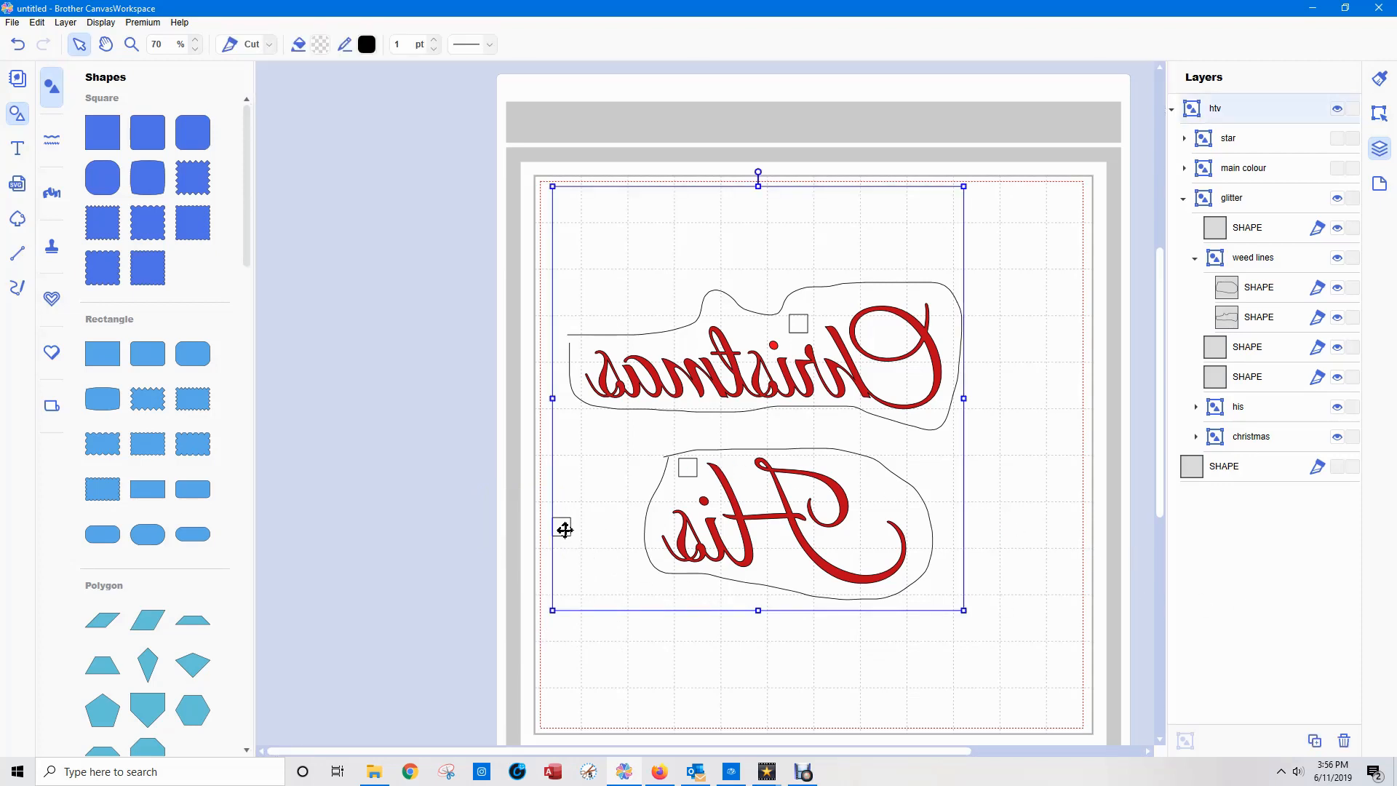
{"action": "left_click", "coordinate": [564, 530]}
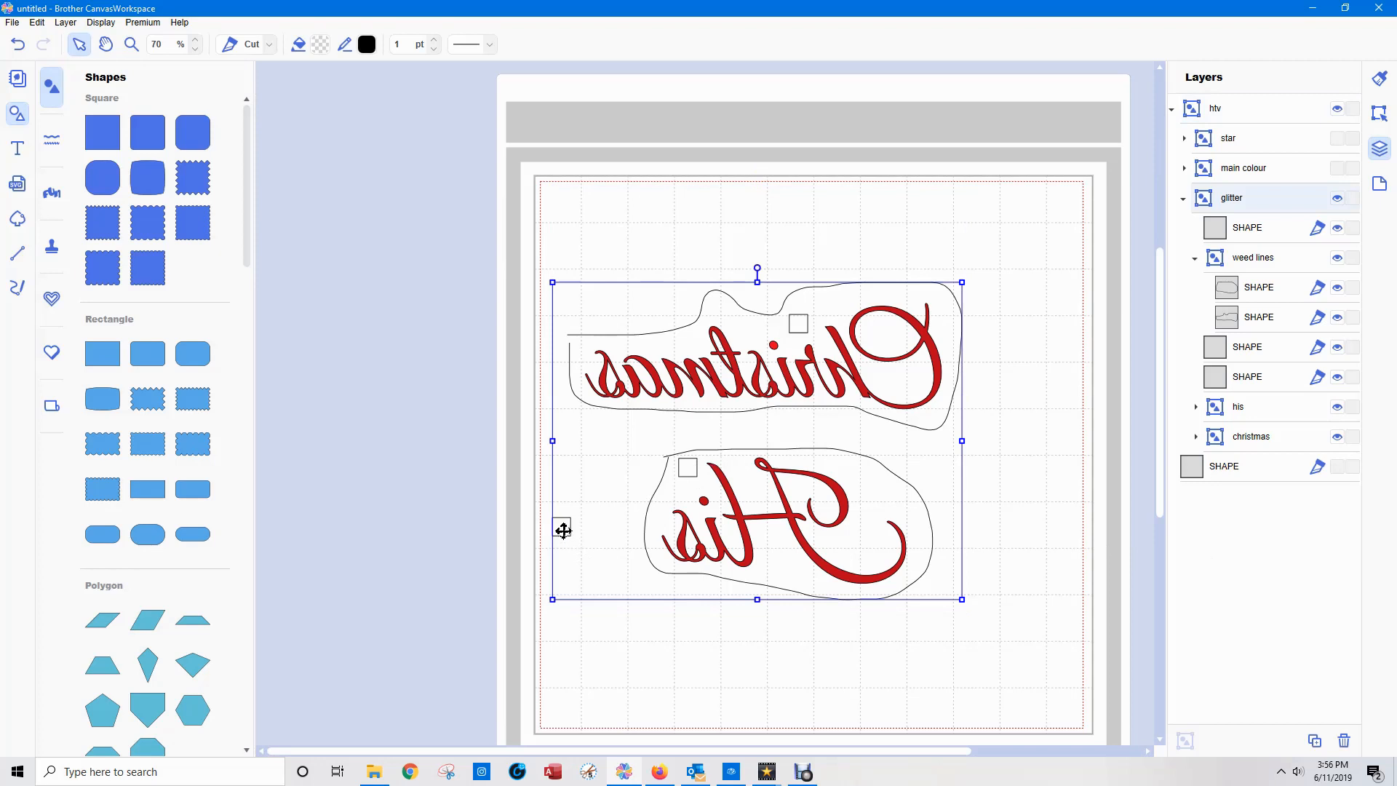
{"action": "left_click", "coordinate": [563, 530]}
{"action": "left_click_drag", "start_coordinate": [563, 529], "coordinate": [657, 673]}
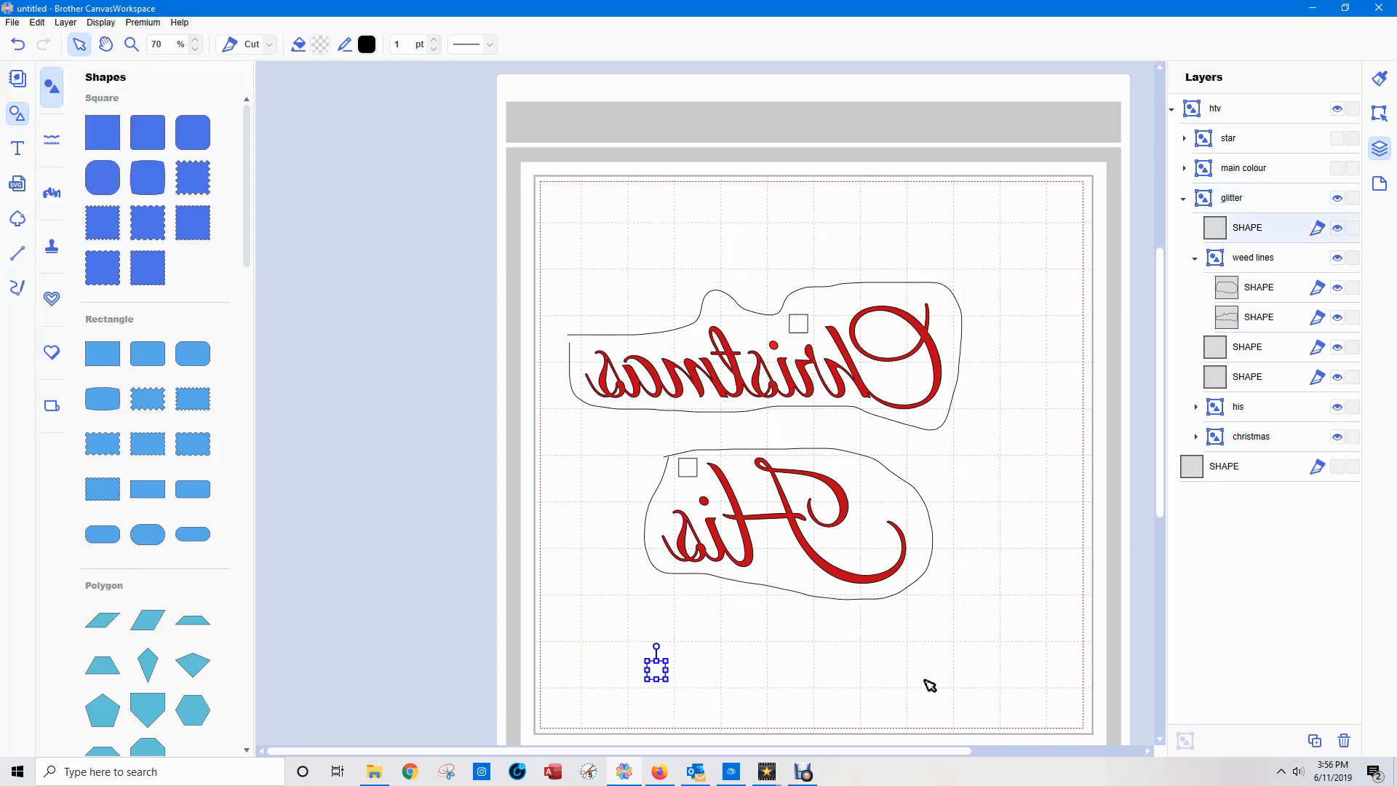
Make another copy of the small square within "glitter" and move it to the mat's lower-right corner.
{"action": "key", "text": "ctrl+v"}
{"action": "left_click_drag", "start_coordinate": [626, 641], "coordinate": [735, 719]}
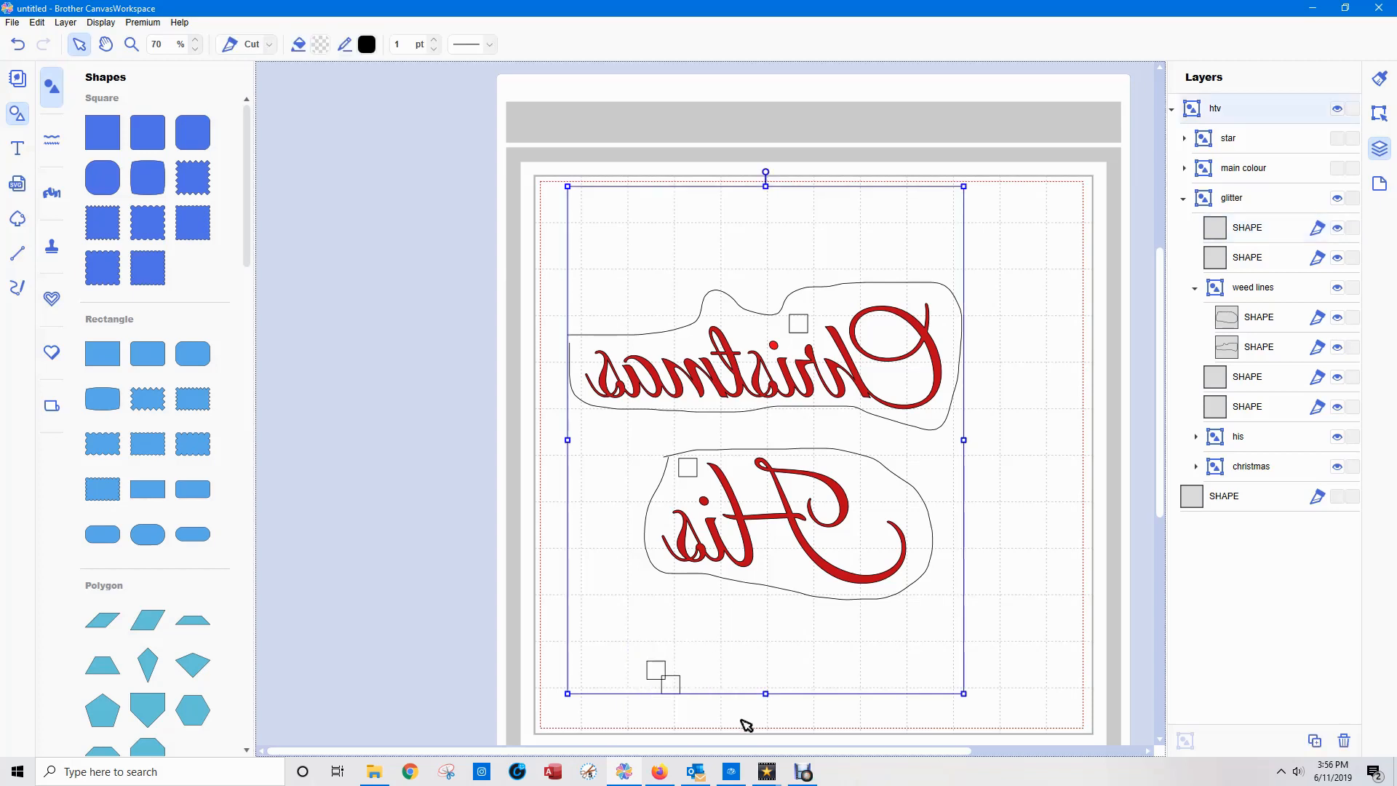
{"action": "left_click", "coordinate": [712, 716]}
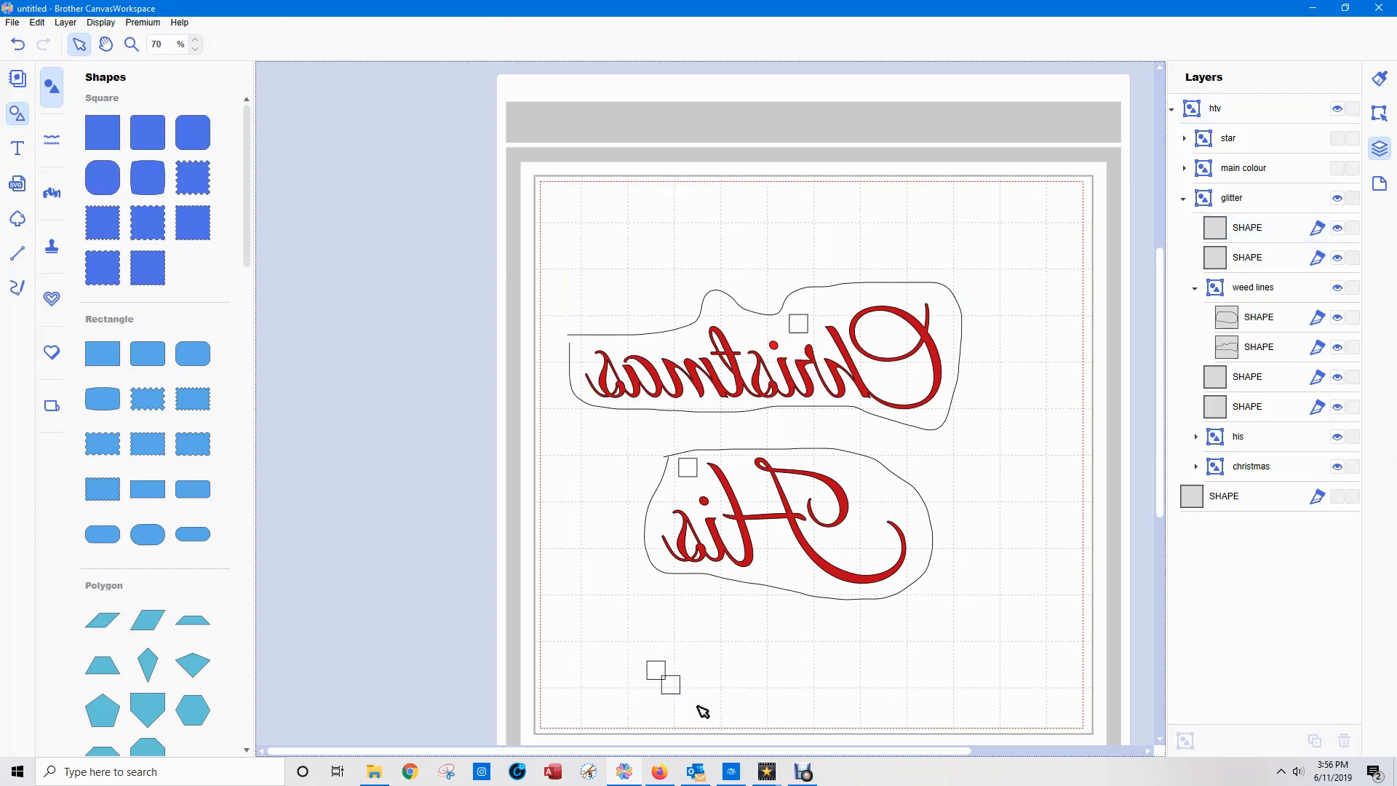
{"action": "left_click_drag", "start_coordinate": [666, 688], "coordinate": [659, 681]}
{"action": "left_click", "coordinate": [1001, 621]}
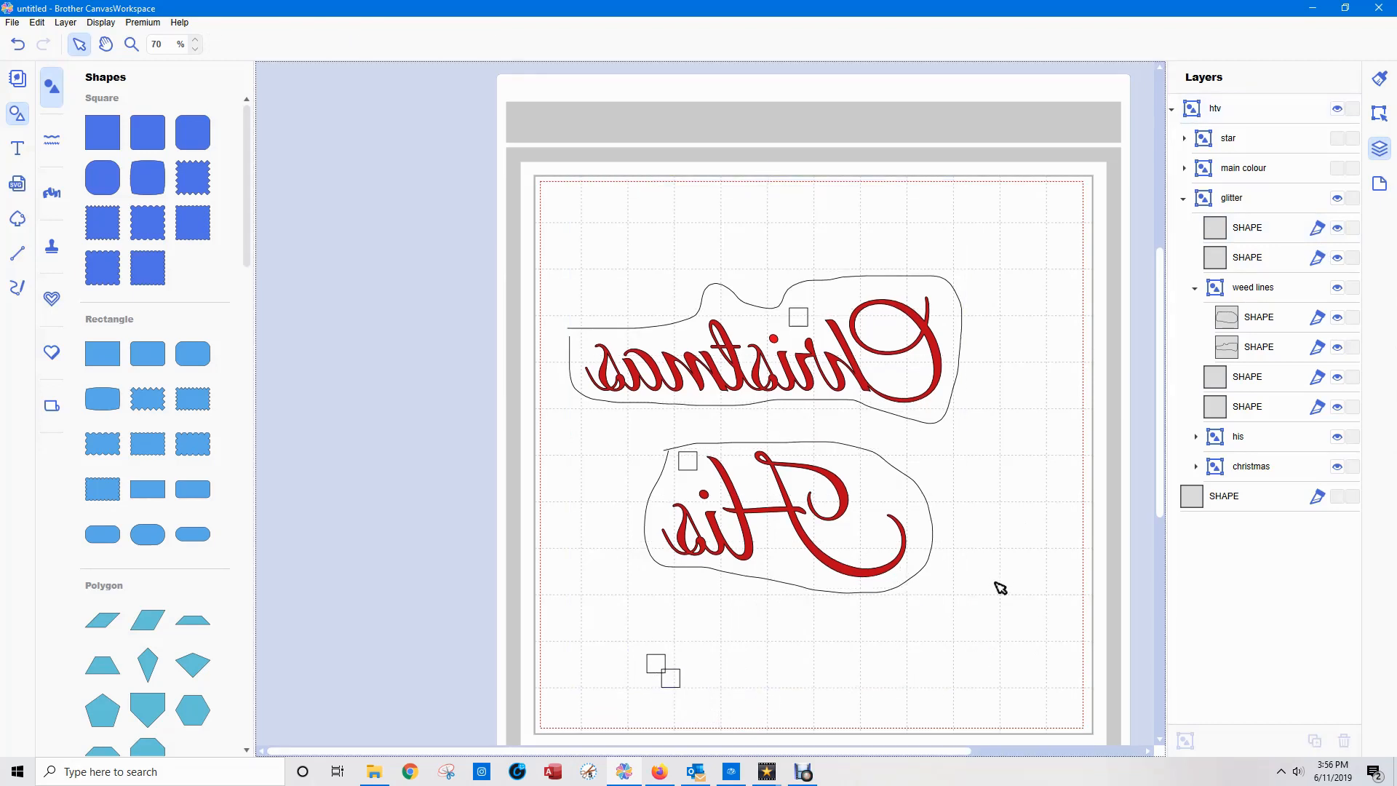
{"action": "left_click", "coordinate": [664, 681]}
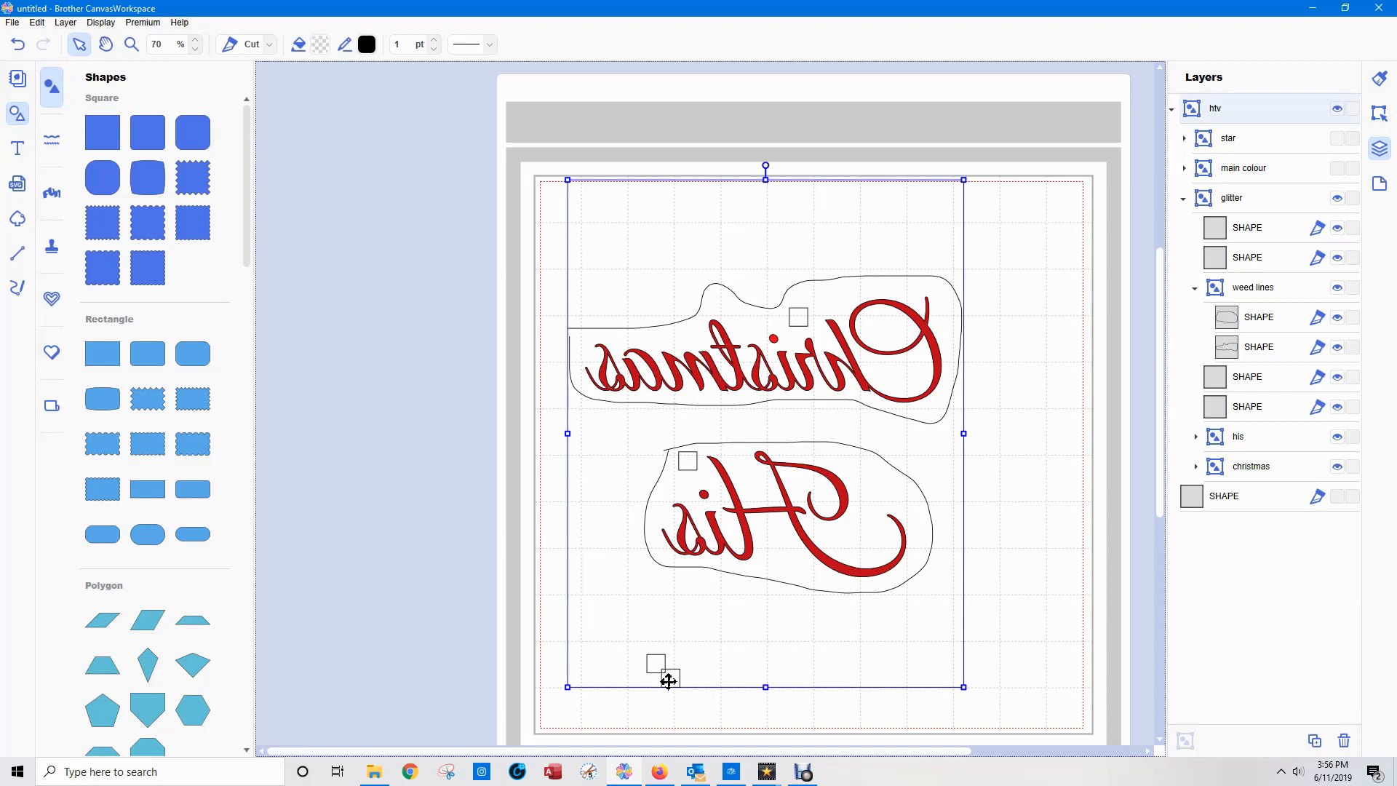
{"action": "left_click", "coordinate": [668, 679]}
{"action": "left_click", "coordinate": [670, 678]}
{"action": "left_click_drag", "start_coordinate": [669, 675], "coordinate": [1060, 703]}
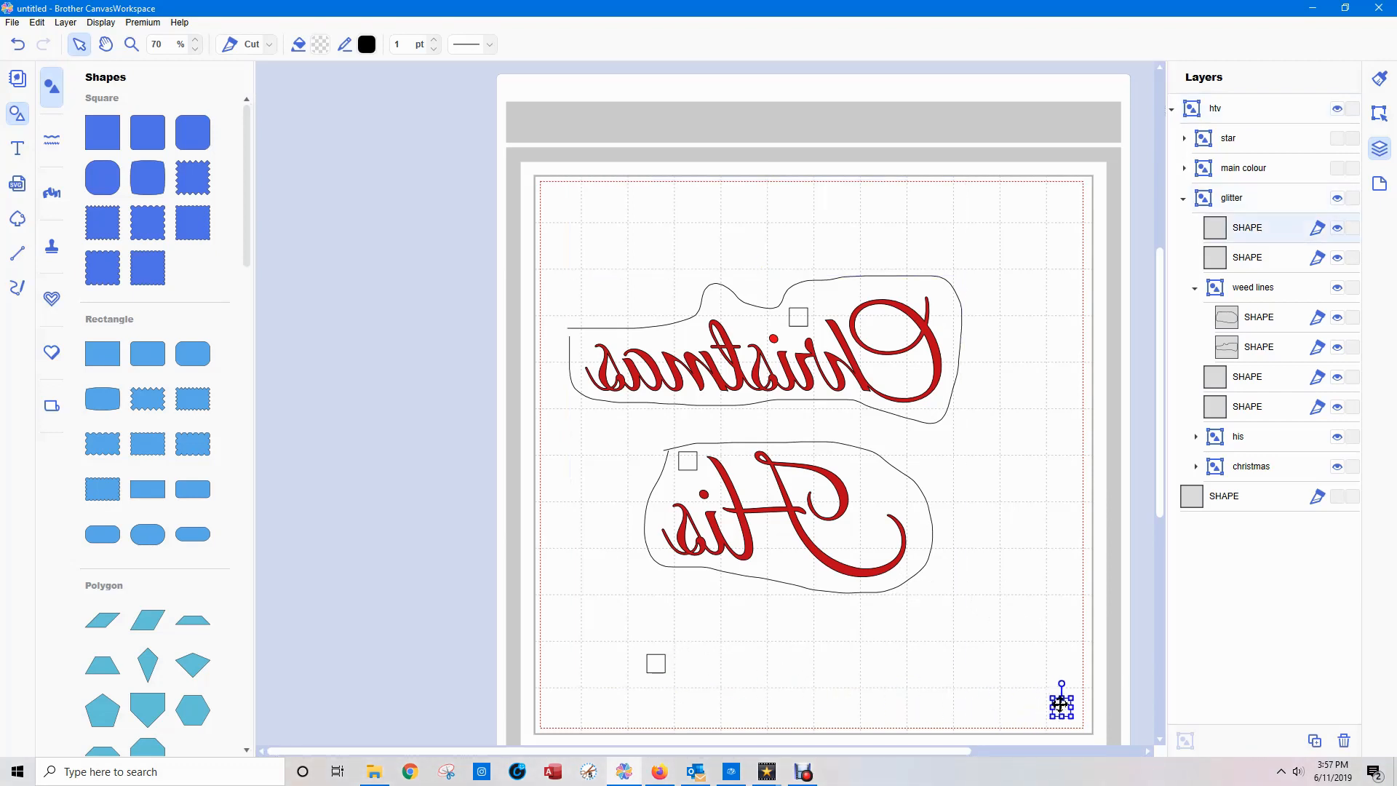
Move the remaining small square below mirrored "His" to the mat's lower-right corner, just above the other copy.
{"action": "left_click", "coordinate": [656, 664]}
{"action": "left_click_drag", "start_coordinate": [656, 664], "coordinate": [1131, 746]}
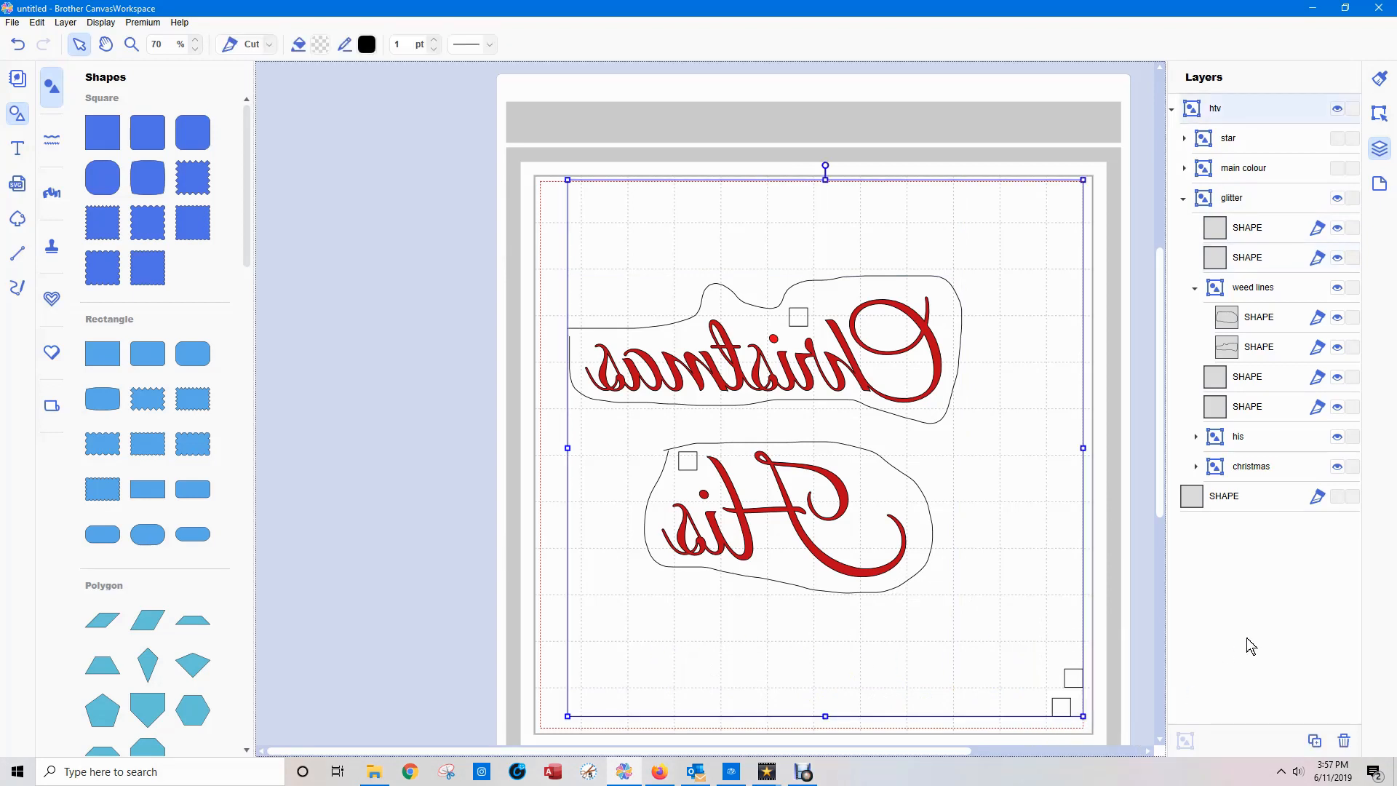
Try to select the two lower-right corner squares individually on the mat.
{"action": "left_click", "coordinate": [1089, 729]}
{"action": "left_click", "coordinate": [1062, 704]}
{"action": "left_click", "coordinate": [1149, 670]}
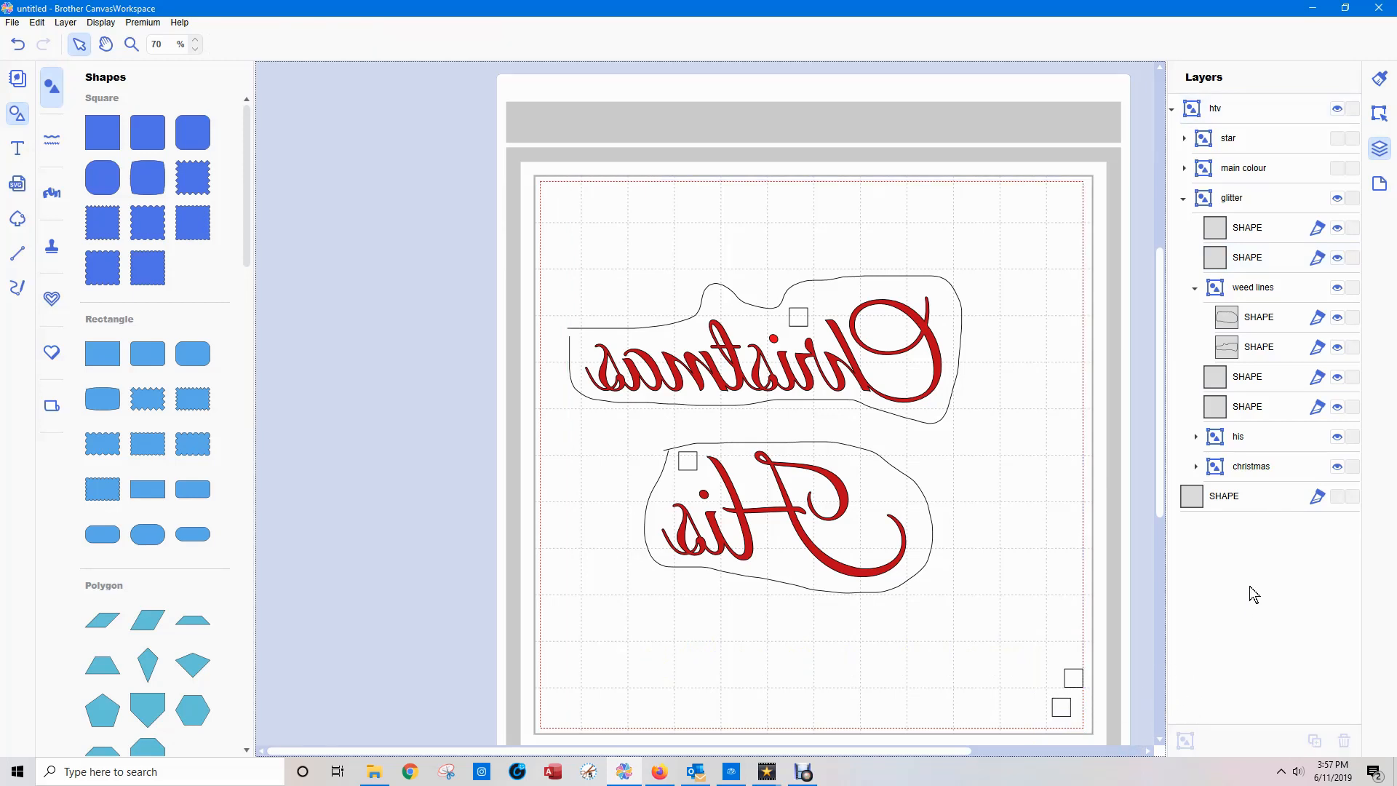
{"action": "left_click", "coordinate": [1079, 682]}
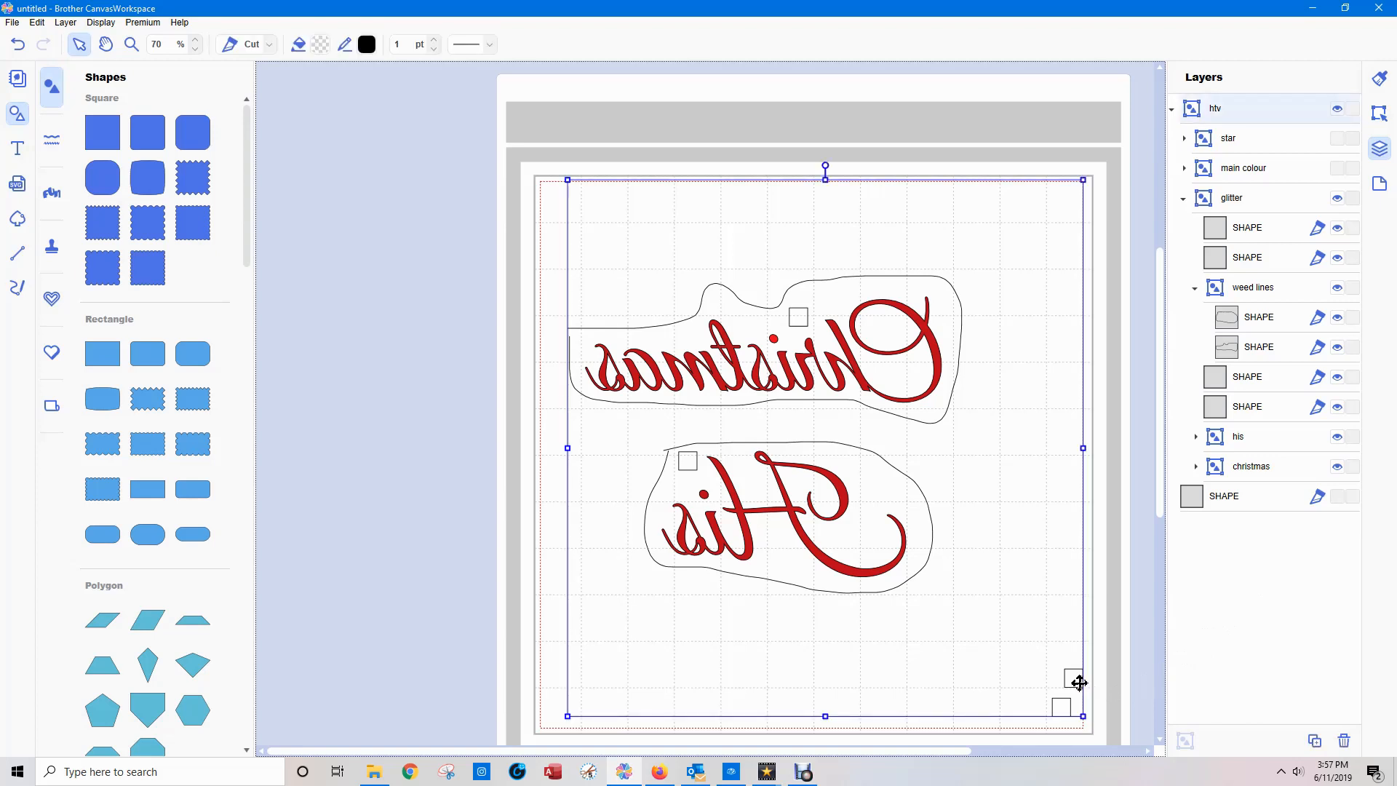
{"action": "left_click", "coordinate": [1072, 676]}
{"action": "left_click", "coordinate": [1079, 680]}
{"action": "left_click", "coordinate": [1130, 693]}
{"action": "left_click", "coordinate": [1061, 705]}
{"action": "left_click", "coordinate": [1160, 712]}
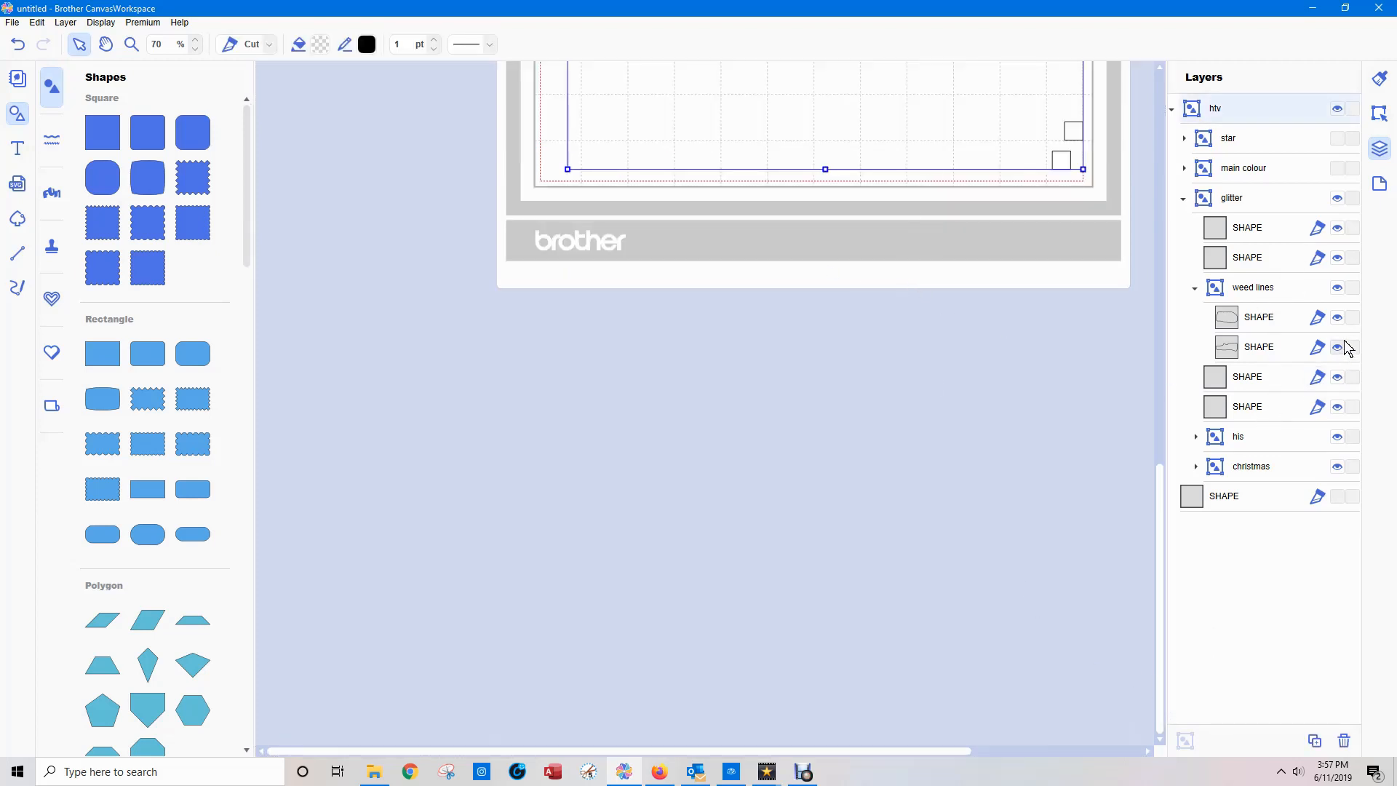
Hide everything in "glitter" except the two duplicated corner squares, and take those squares out of that group.
{"action": "left_click", "coordinate": [1337, 198]}
{"action": "left_click", "coordinate": [1337, 228]}
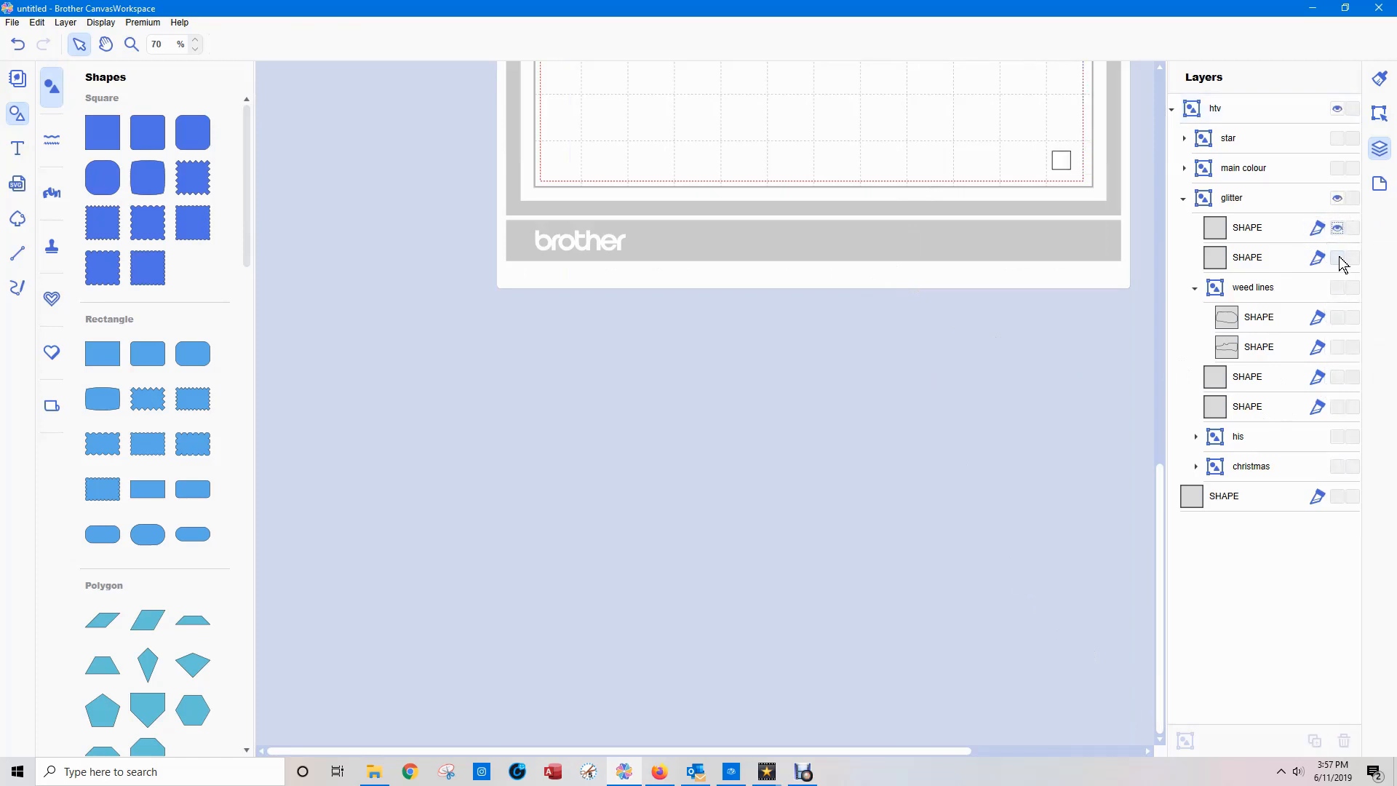
{"action": "left_click", "coordinate": [1337, 257]}
{"action": "scroll", "coordinate": [979, 464], "scroll_direction": "up", "scroll_amount": 3}
{"action": "left_click_drag", "start_coordinate": [1027, 267], "coordinate": [1054, 334]}
{"action": "left_click", "coordinate": [1082, 331]}
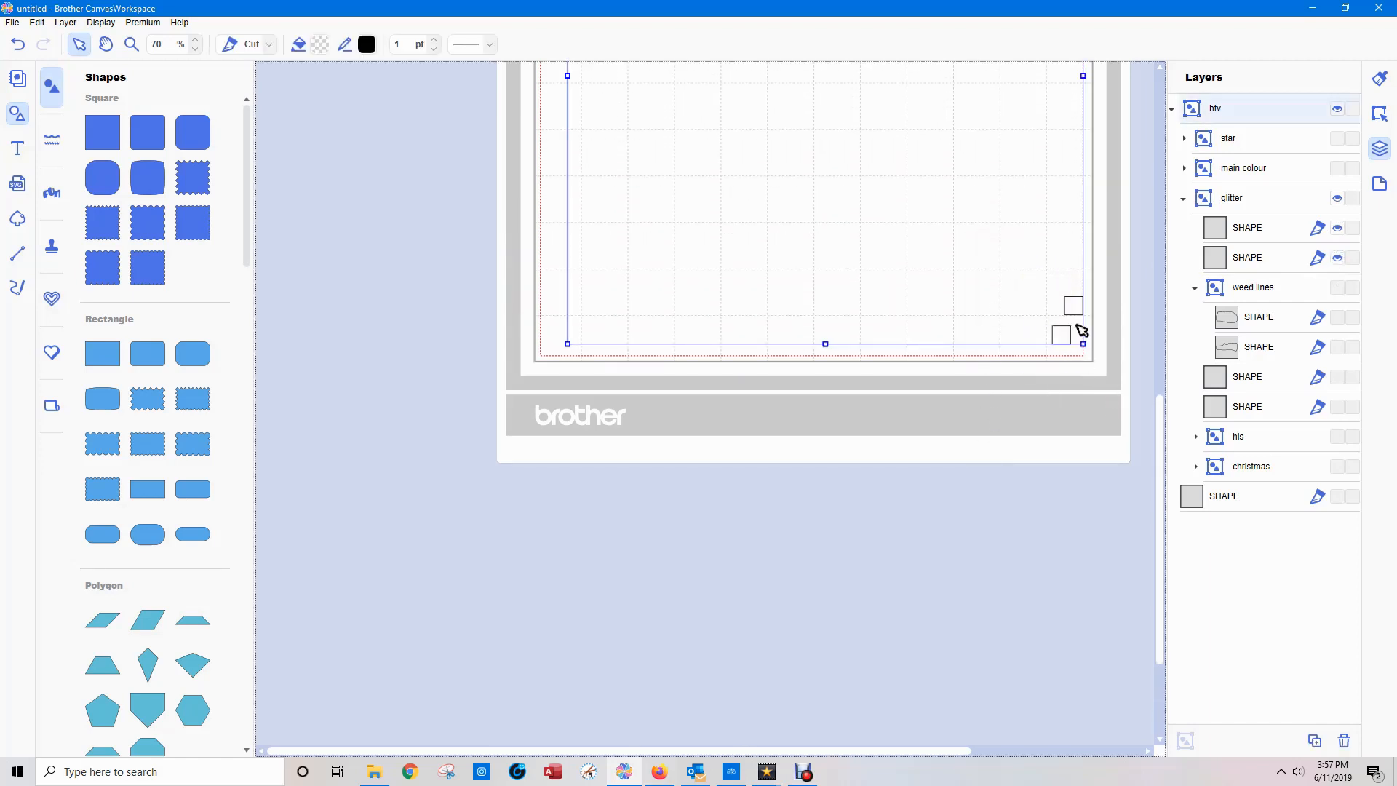
{"action": "left_click", "coordinate": [1247, 231]}
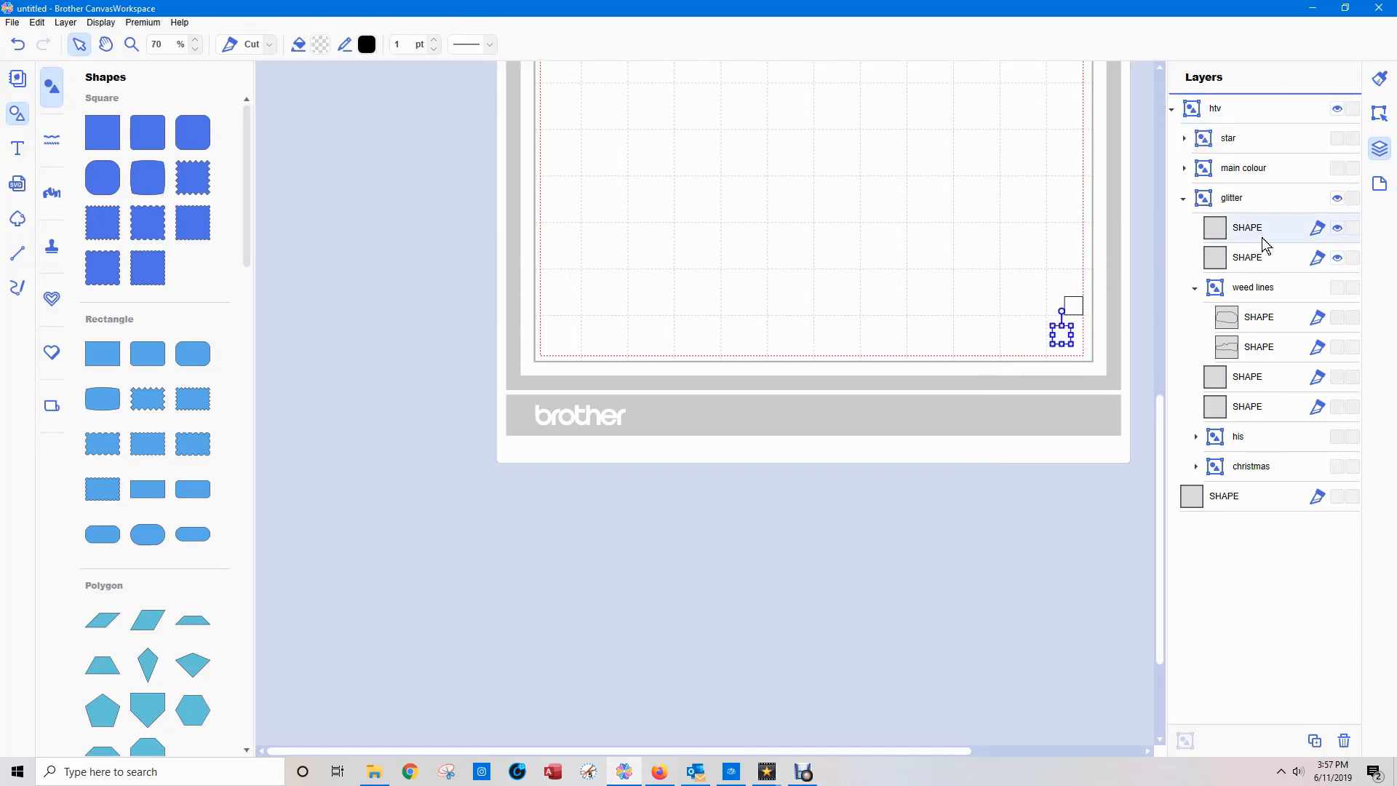
{"action": "left_click_drag", "start_coordinate": [1246, 260], "coordinate": [1231, 107]}
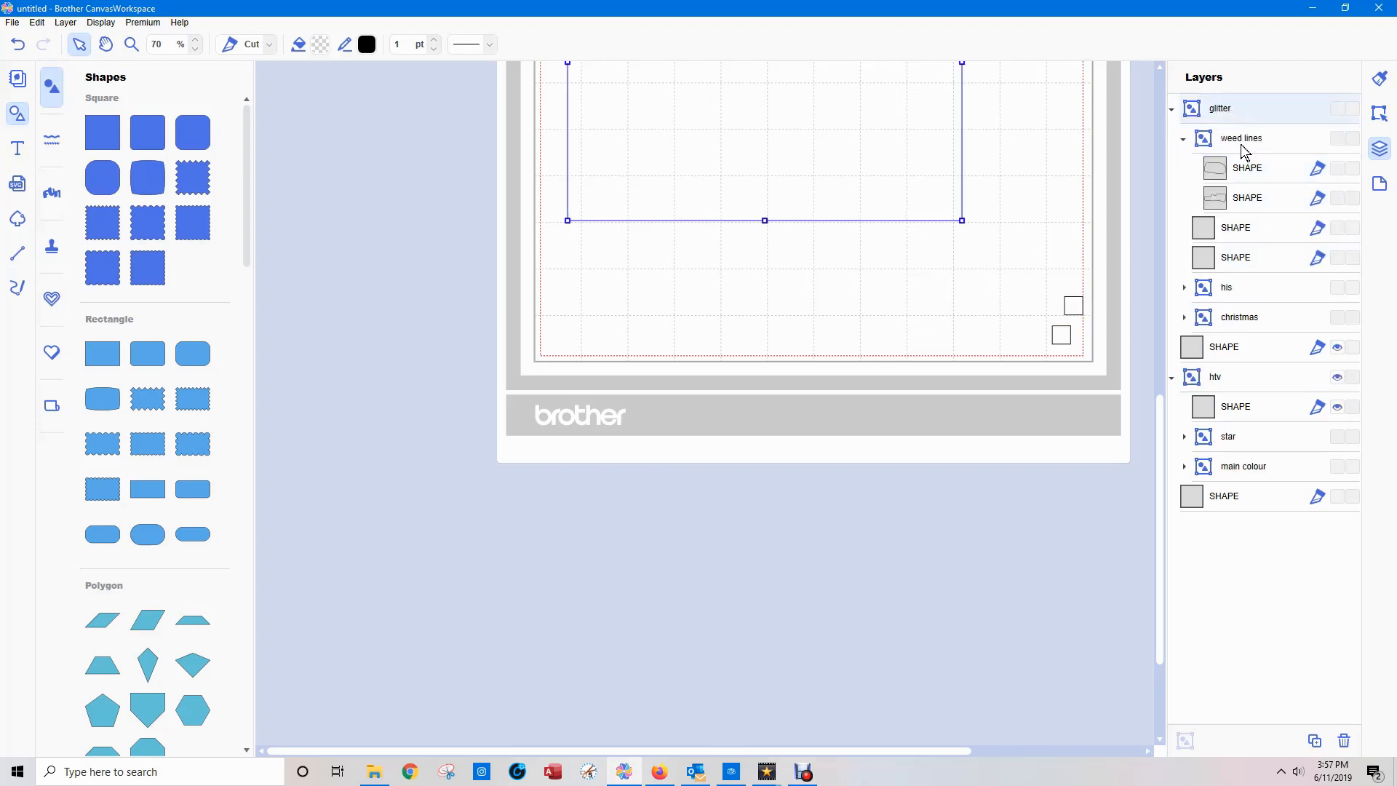
Examine which square each "SHAPE" layer represents by selecting the squares on the mat and in the layer list.
{"action": "left_click", "coordinate": [1227, 233]}
{"action": "scroll", "coordinate": [922, 571], "scroll_direction": "up", "scroll_amount": 1}
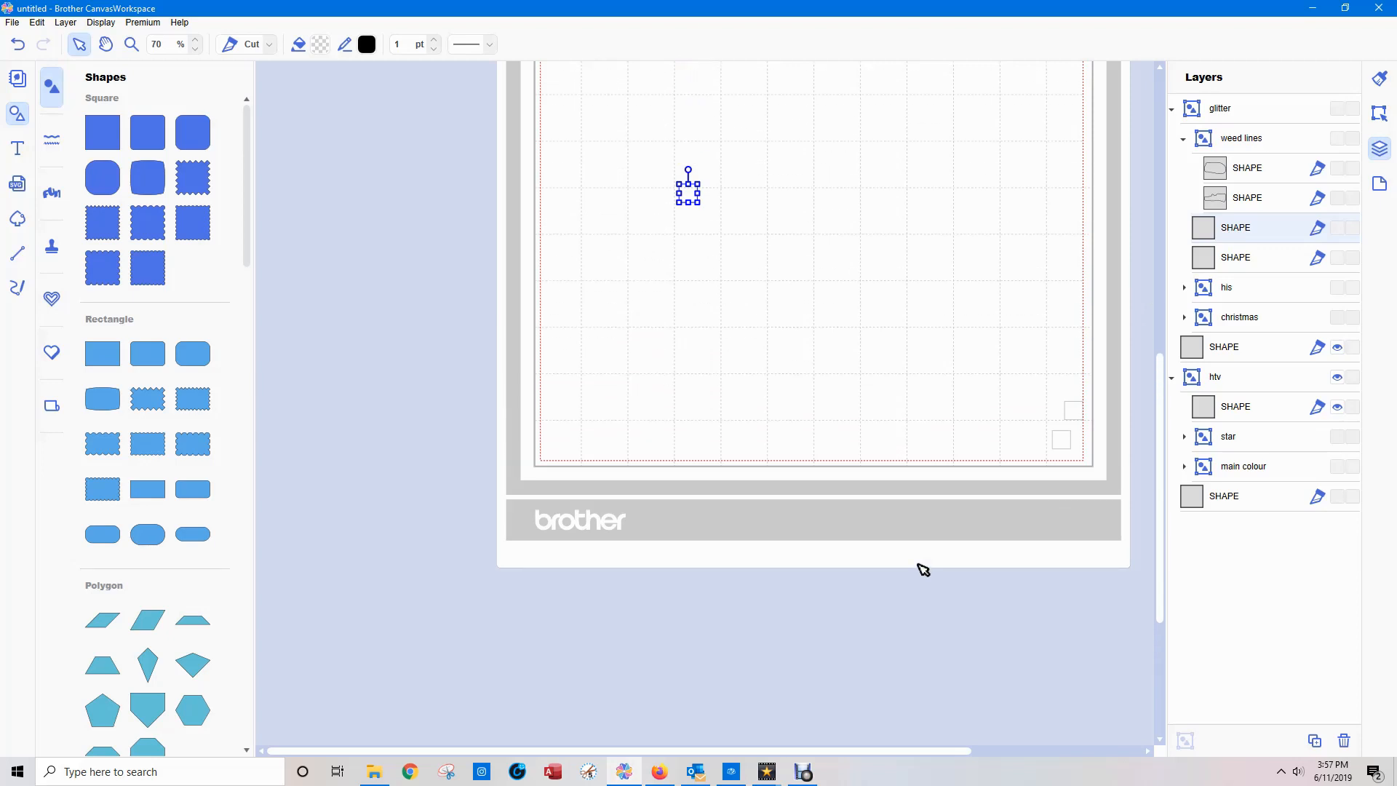
{"action": "scroll", "coordinate": [922, 567], "scroll_direction": "up", "scroll_amount": 1}
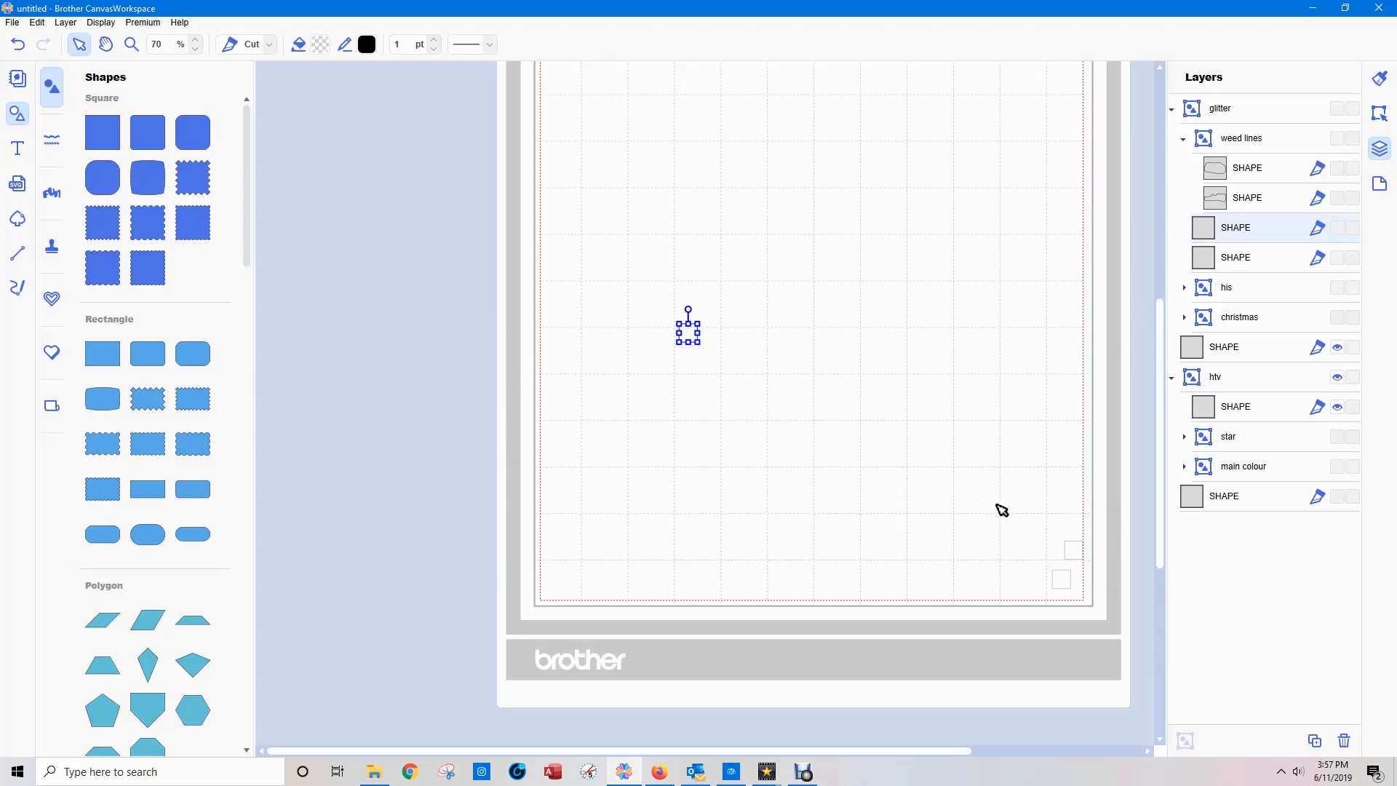
{"action": "left_click", "coordinate": [1052, 547]}
{"action": "left_click_drag", "start_coordinate": [1046, 522], "coordinate": [1103, 634]}
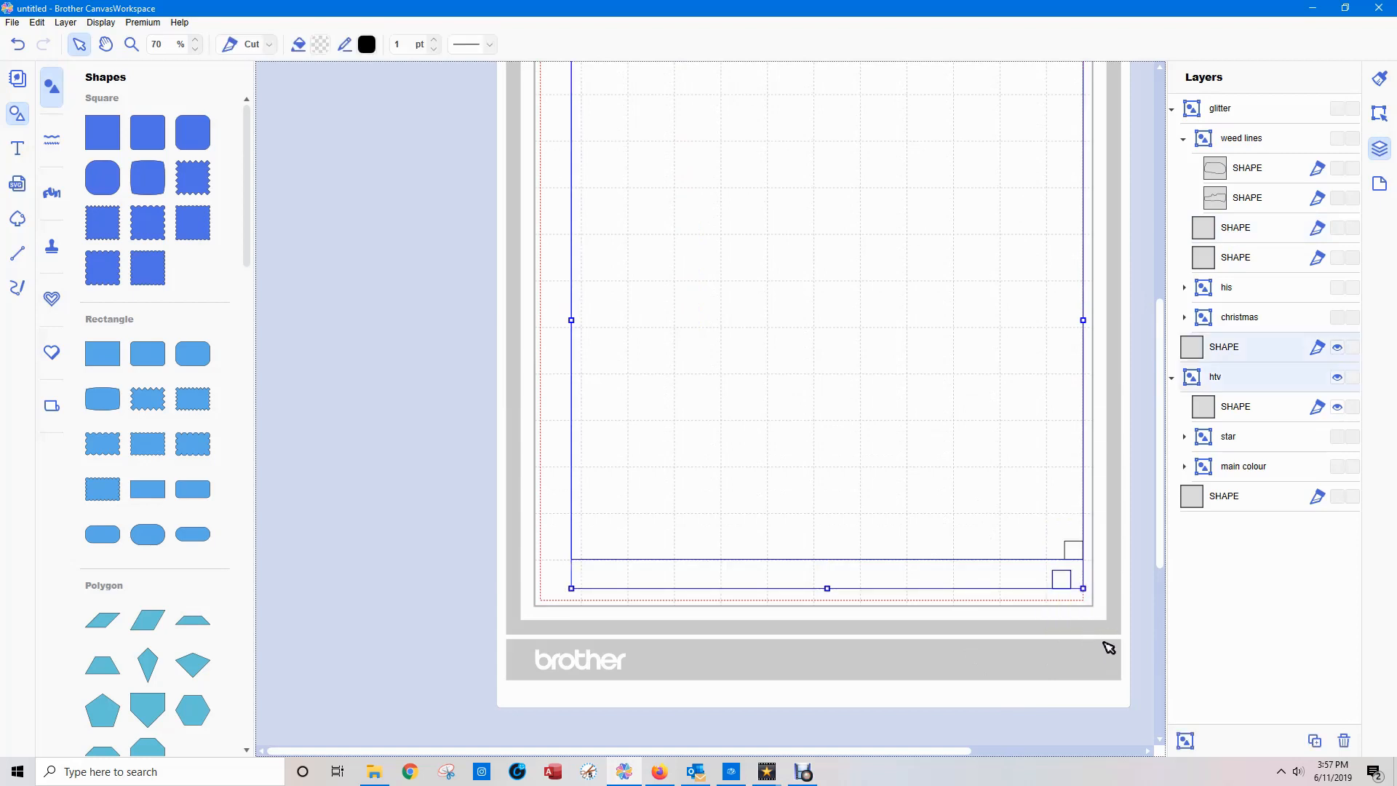
{"action": "left_click", "coordinate": [1106, 639]}
{"action": "left_click", "coordinate": [1061, 580]}
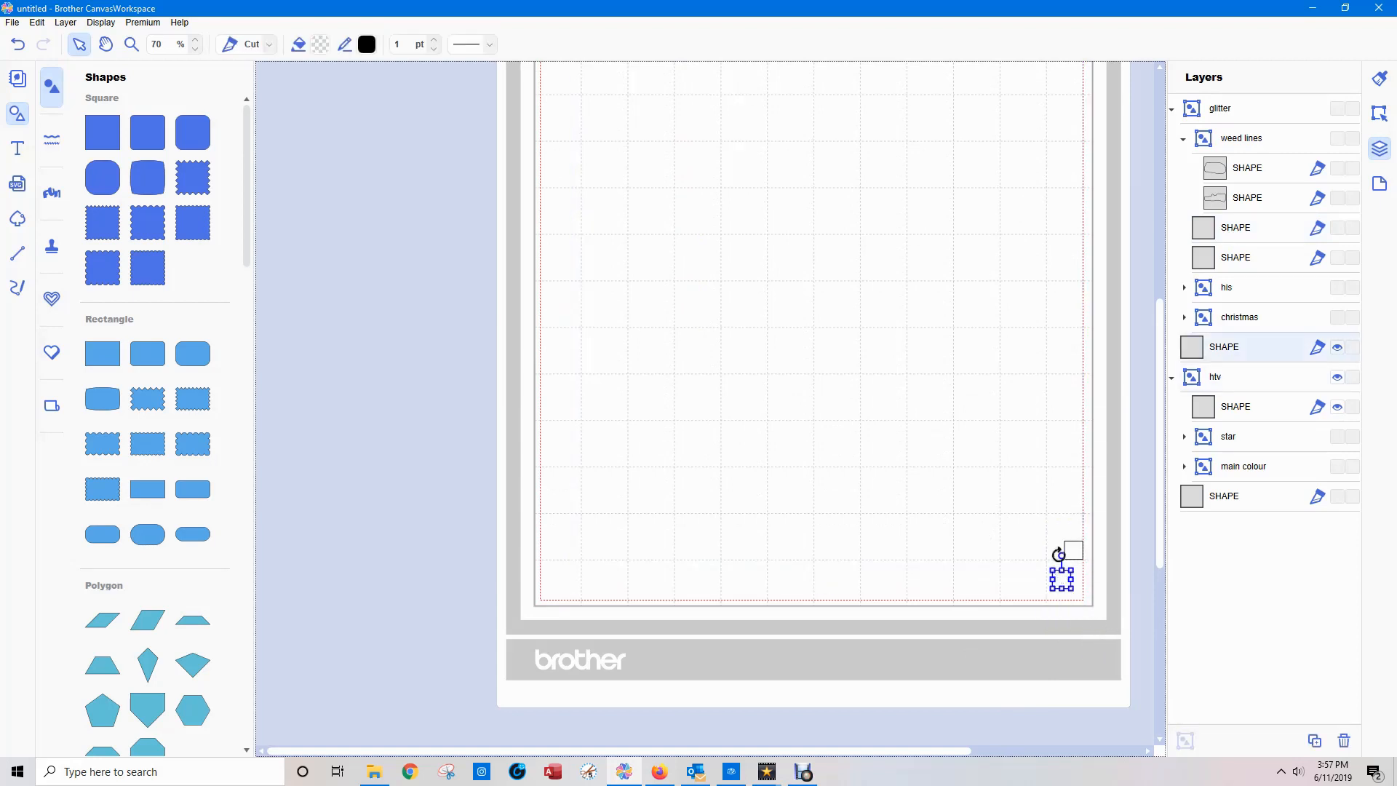
{"action": "left_click", "coordinate": [1076, 552], "text": "shift"}
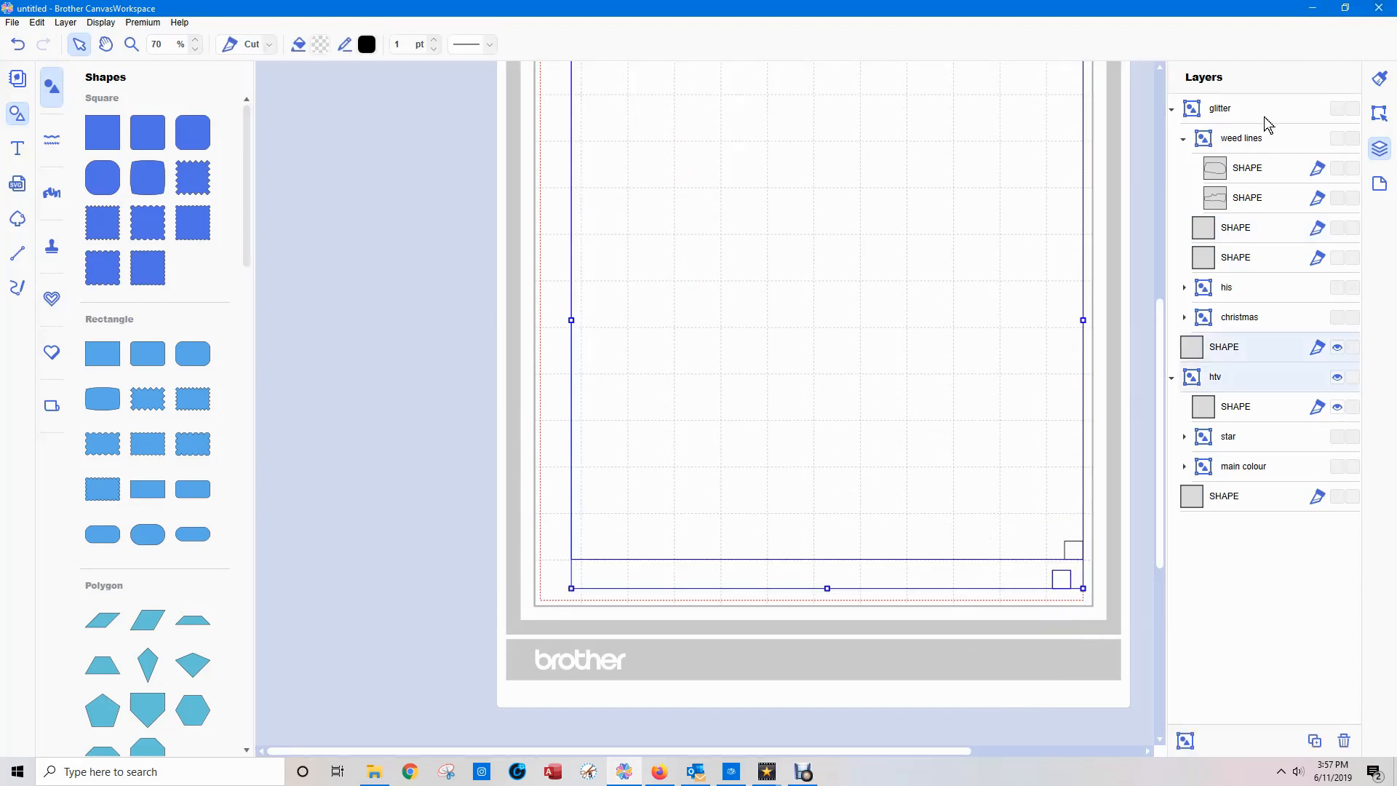
{"action": "left_click", "coordinate": [1234, 230]}
{"action": "left_click", "coordinate": [1235, 268]}
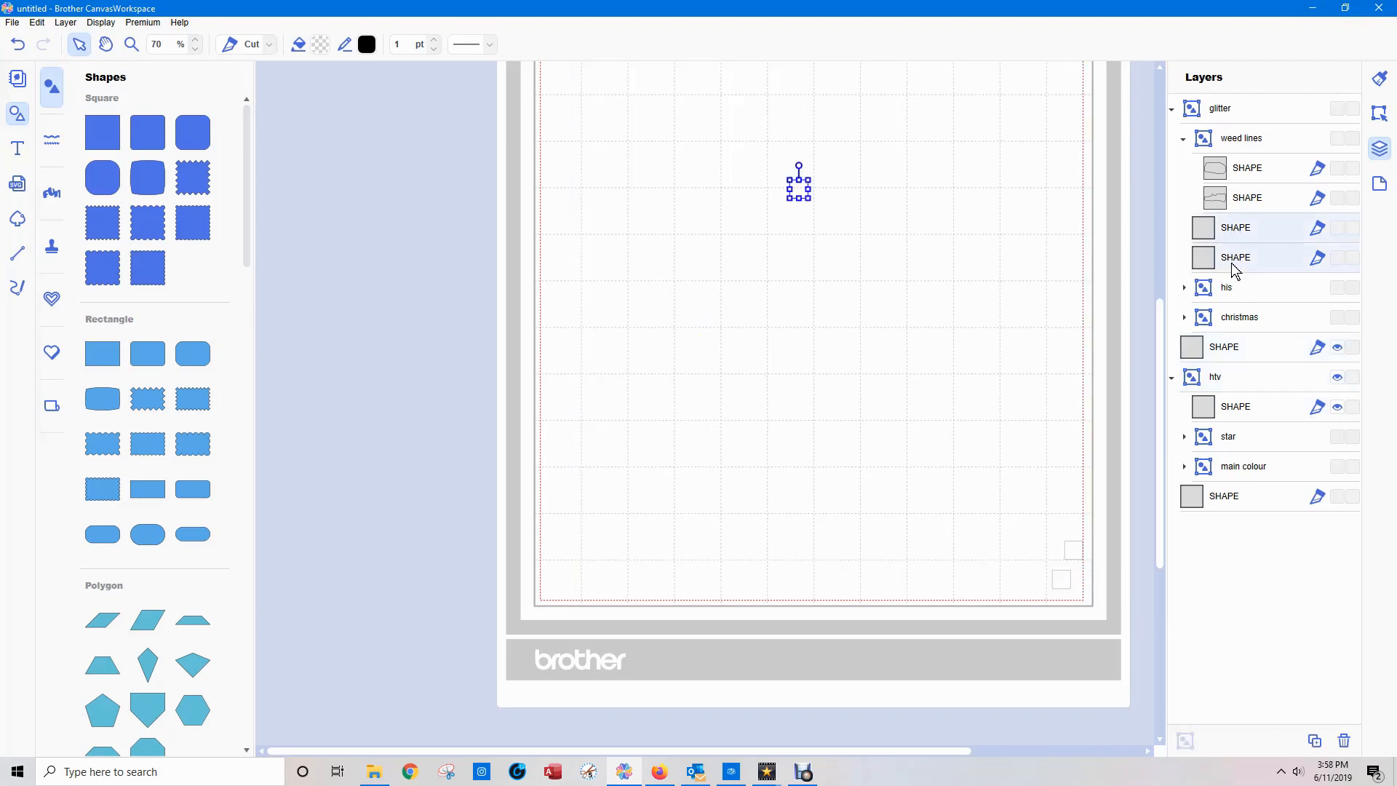
Move the ungrouped corner square to the end of the layer order, and show the hidden large rectangle's layer.
{"action": "left_click", "coordinate": [1229, 356]}
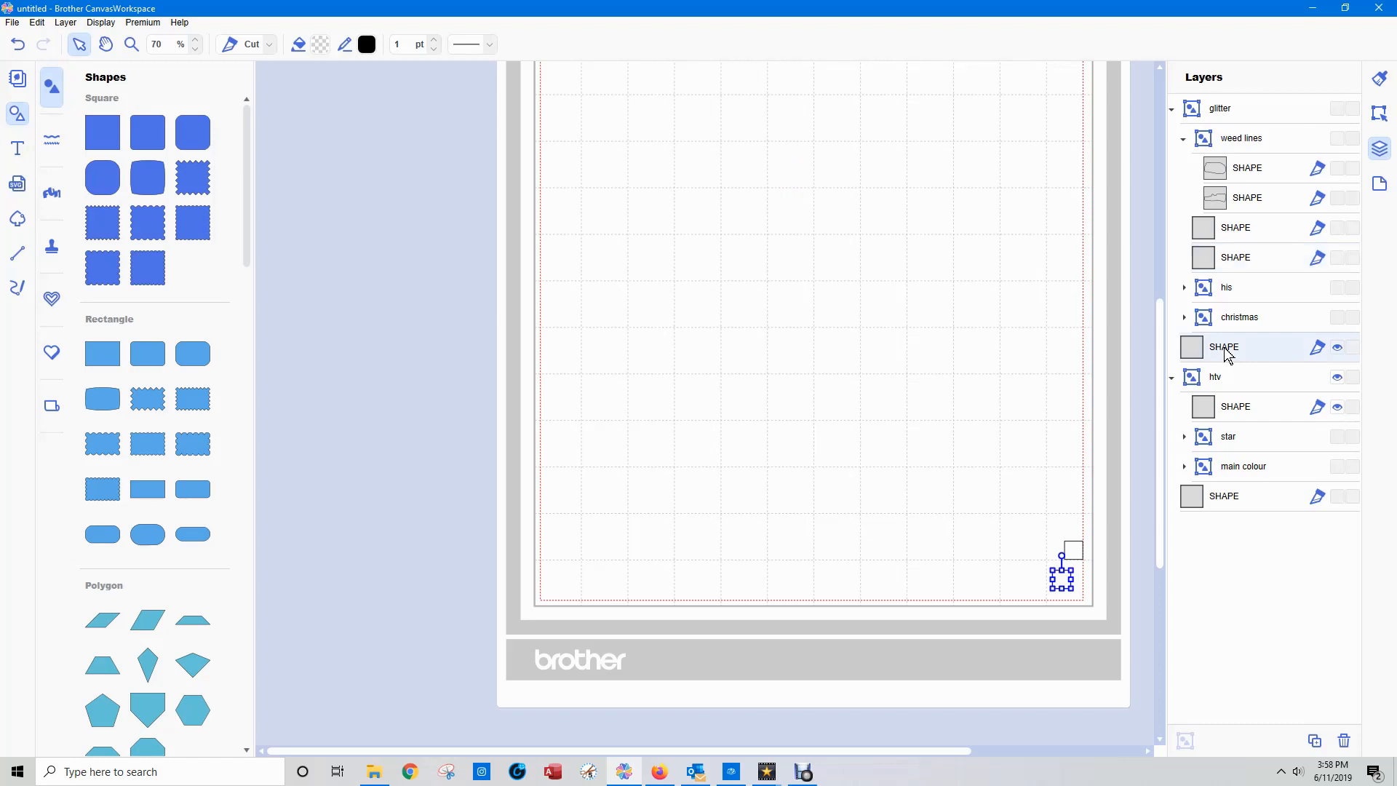
{"action": "left_click_drag", "start_coordinate": [1226, 355], "coordinate": [1222, 533]}
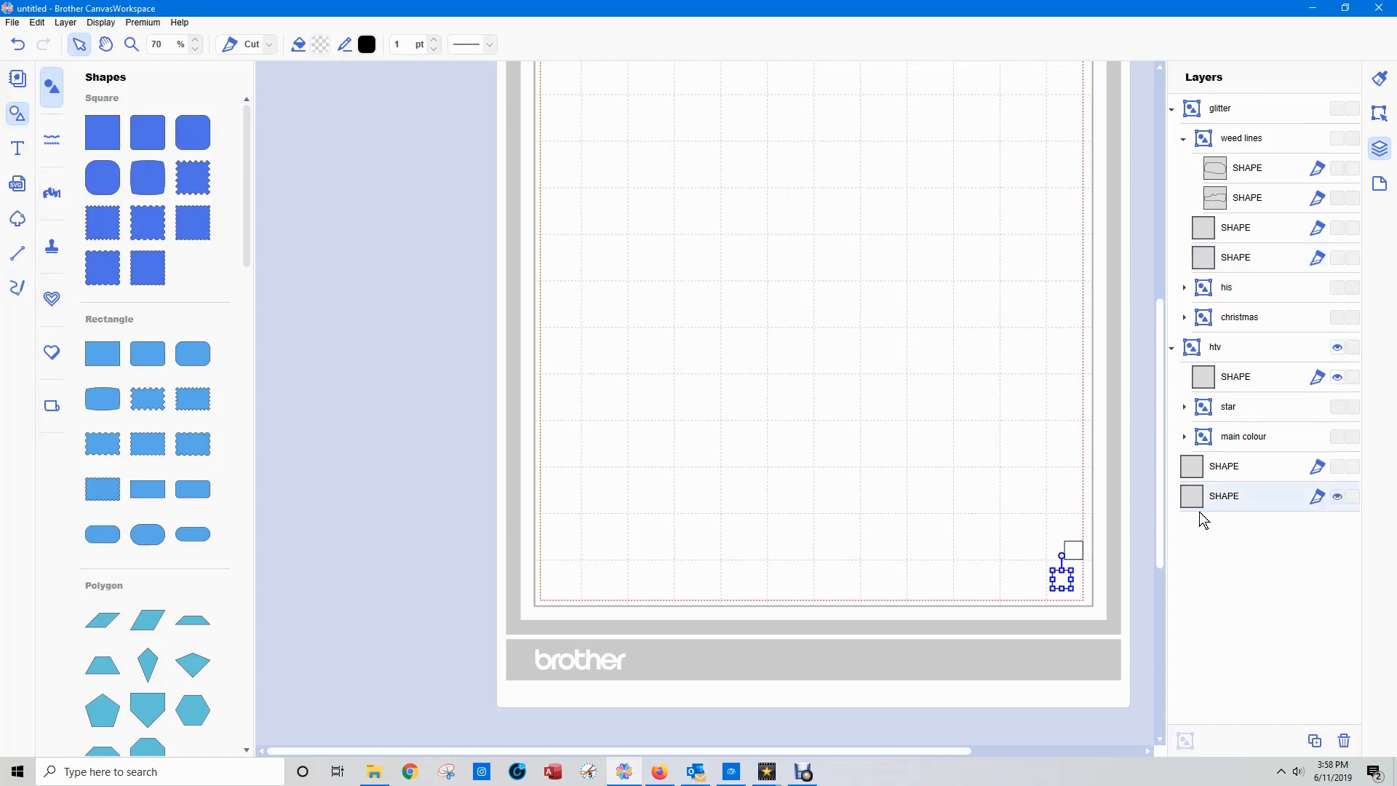
{"action": "double_click", "coordinate": [1195, 508]}
{"action": "left_click", "coordinate": [1337, 466]}
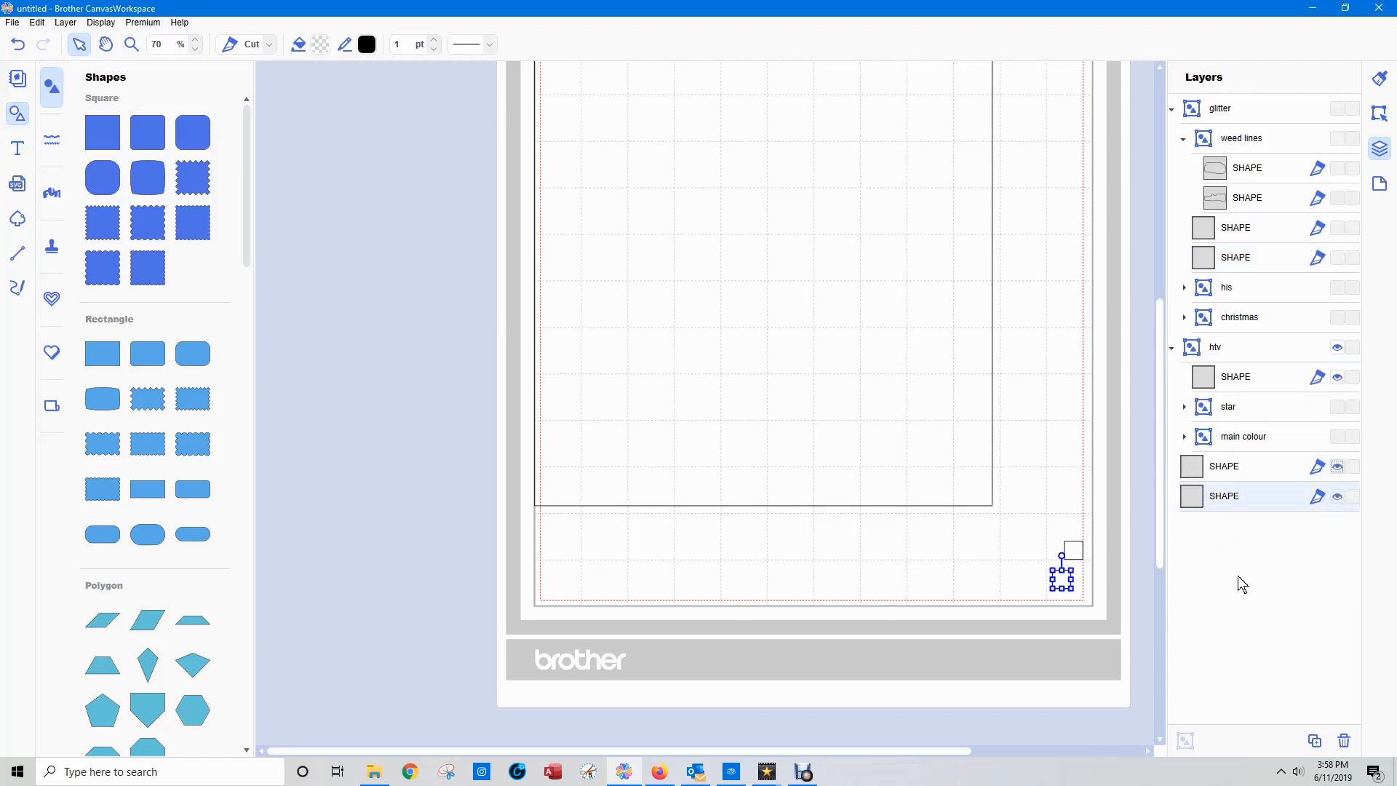
{"action": "double_click", "coordinate": [1220, 499]}
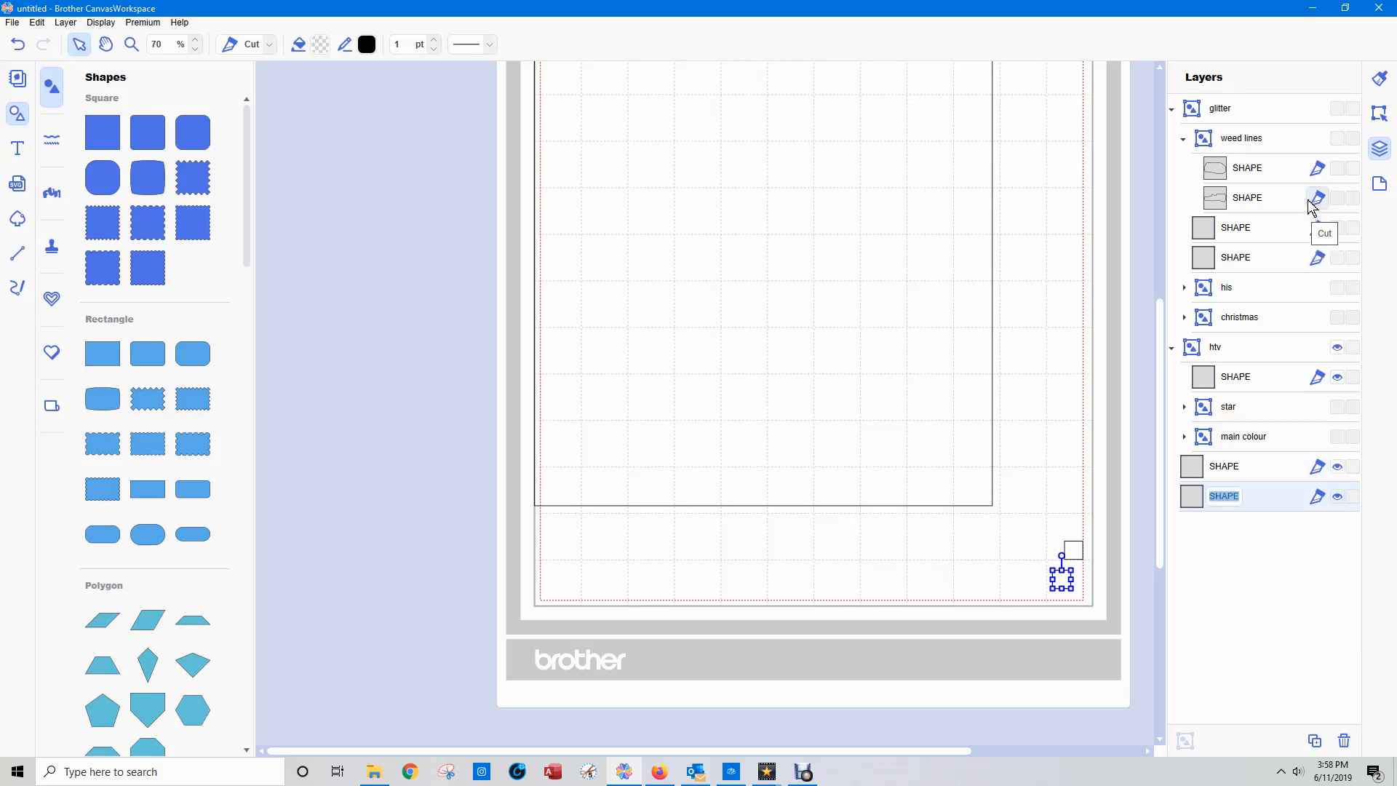
Collapse "weed lines" and move the other corner square out of the "htv" group to the end of the layer order.
{"action": "left_click", "coordinate": [1182, 145]}
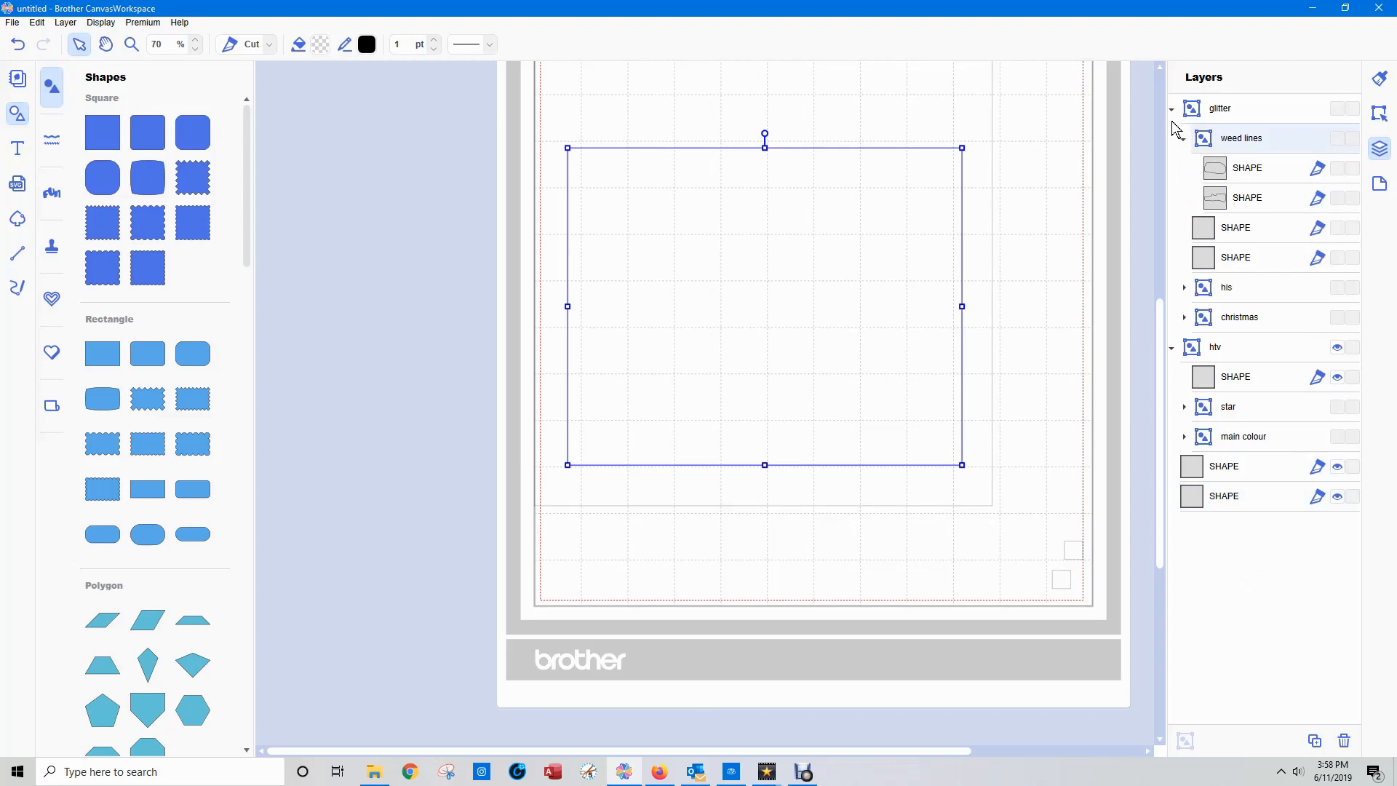
{"action": "left_click", "coordinate": [1185, 140]}
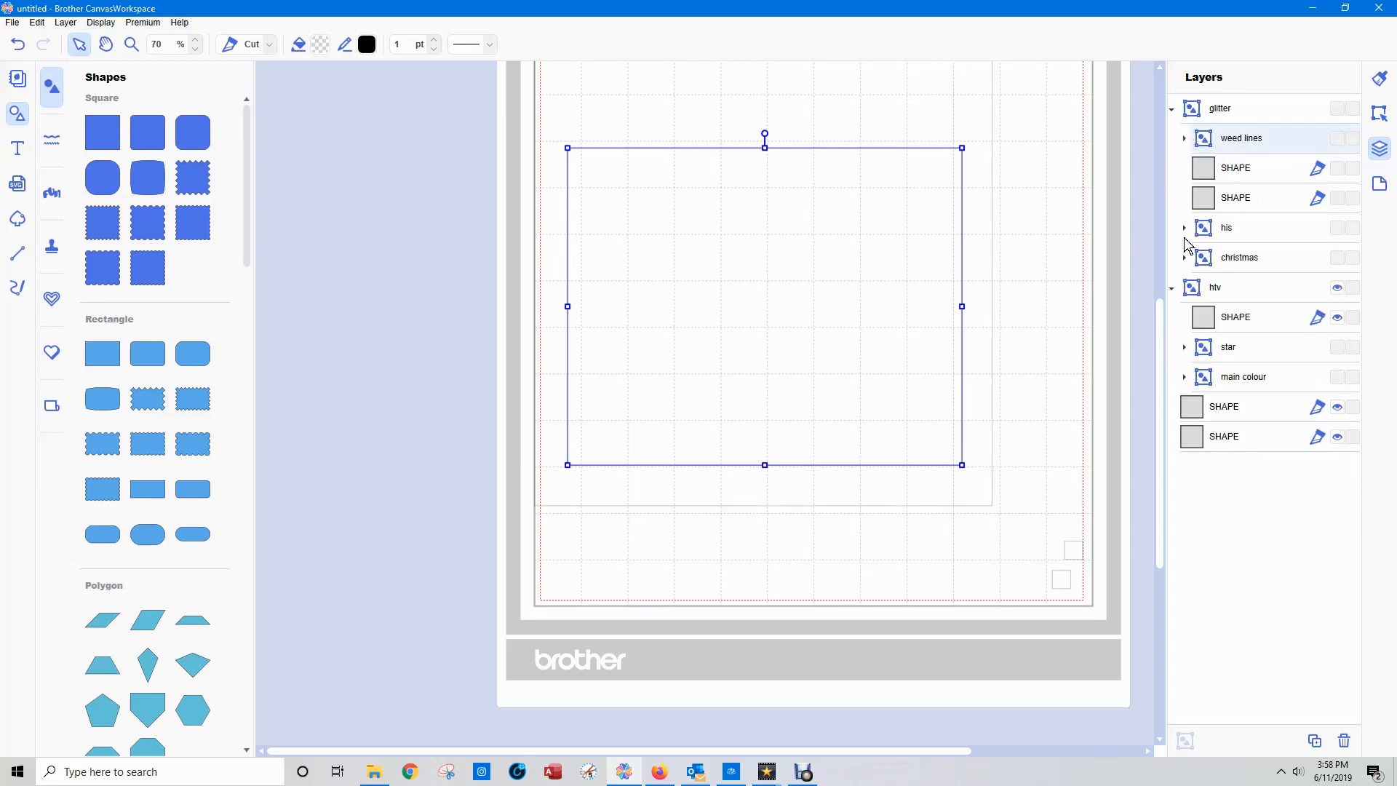
{"action": "left_click", "coordinate": [1204, 324]}
{"action": "left_click_drag", "start_coordinate": [1204, 324], "coordinate": [1239, 468]}
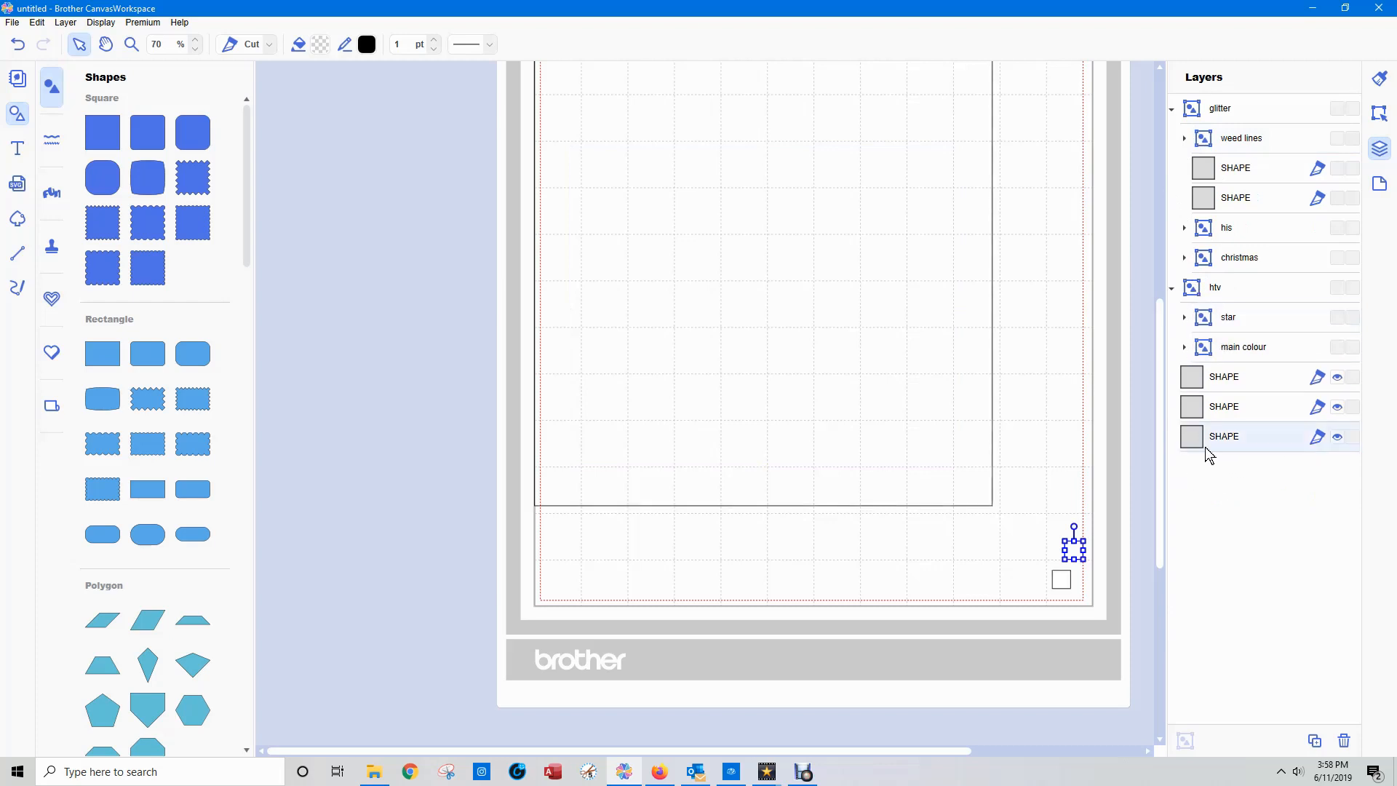
Select only the two corner squares and align them by center and middle so they overlap exactly.
{"action": "left_click", "coordinate": [1224, 380]}
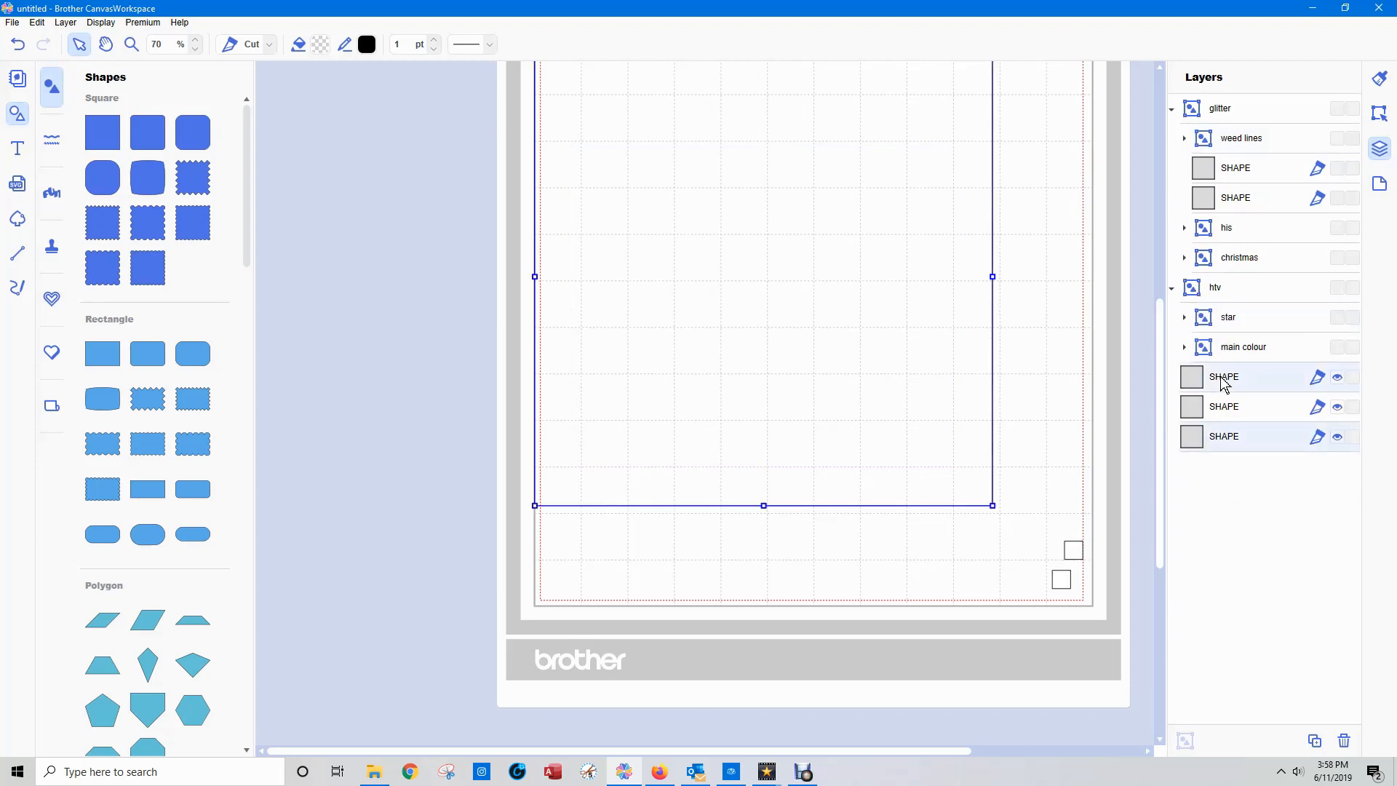
{"action": "left_click", "coordinate": [1224, 410]}
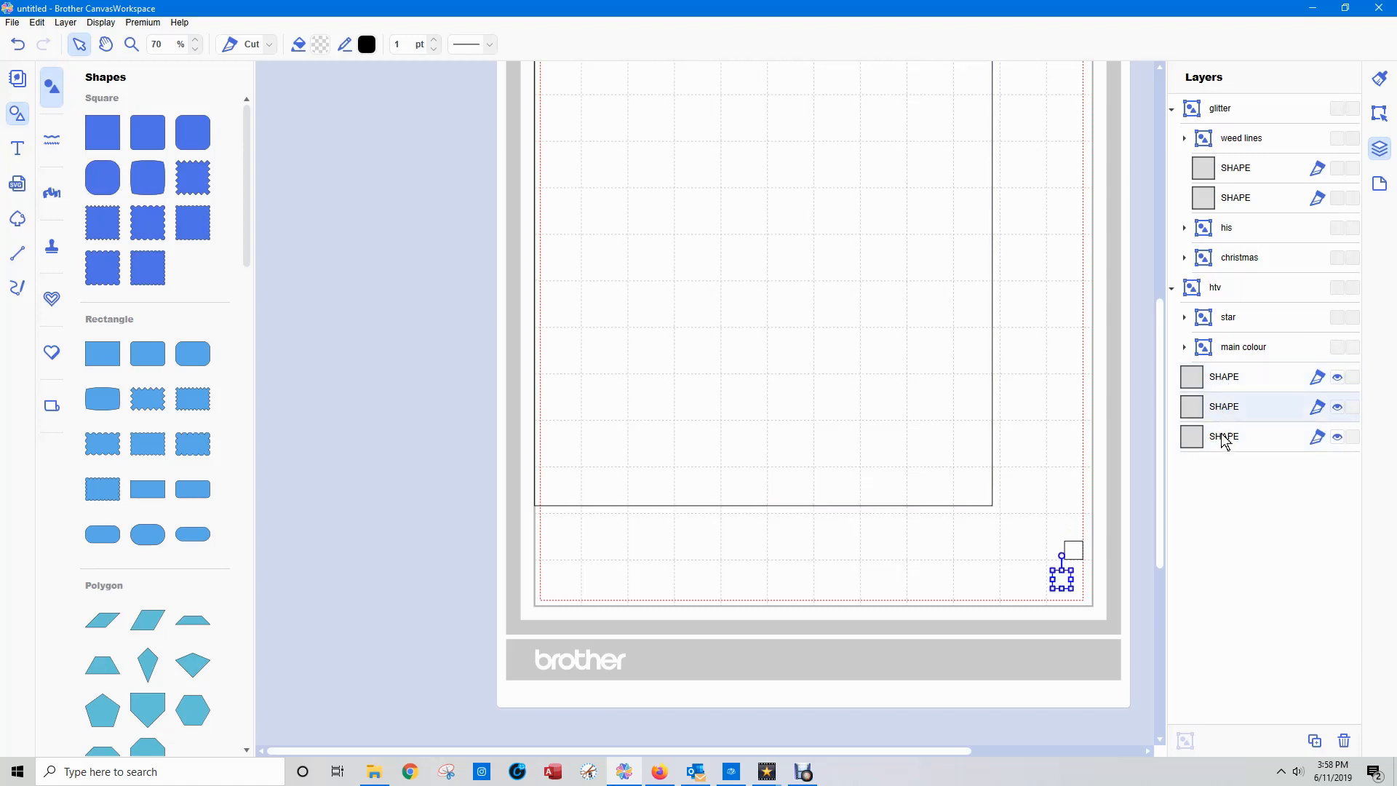
{"action": "left_click", "coordinate": [1225, 440], "text": "shift"}
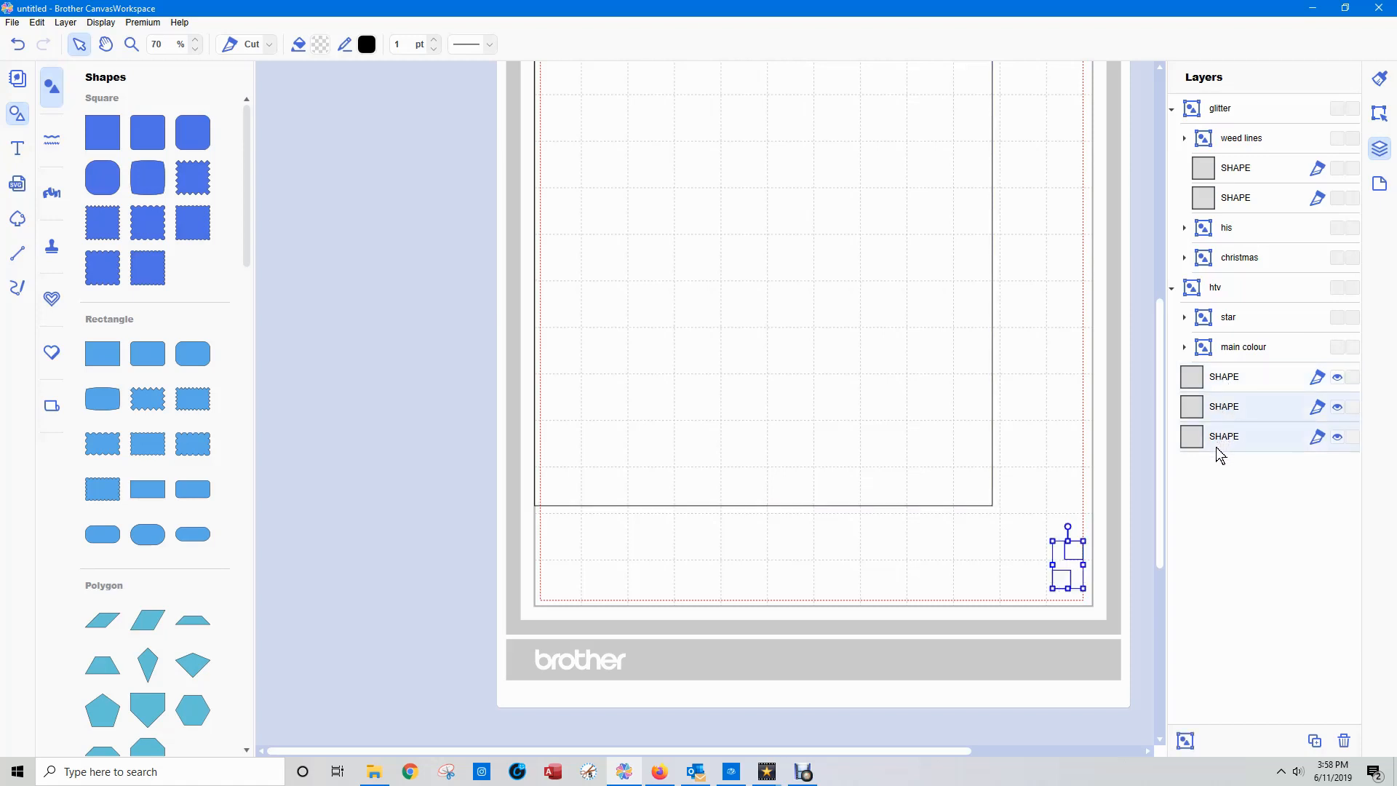
{"action": "left_click", "coordinate": [1379, 113]}
{"action": "left_click", "coordinate": [1223, 408]}
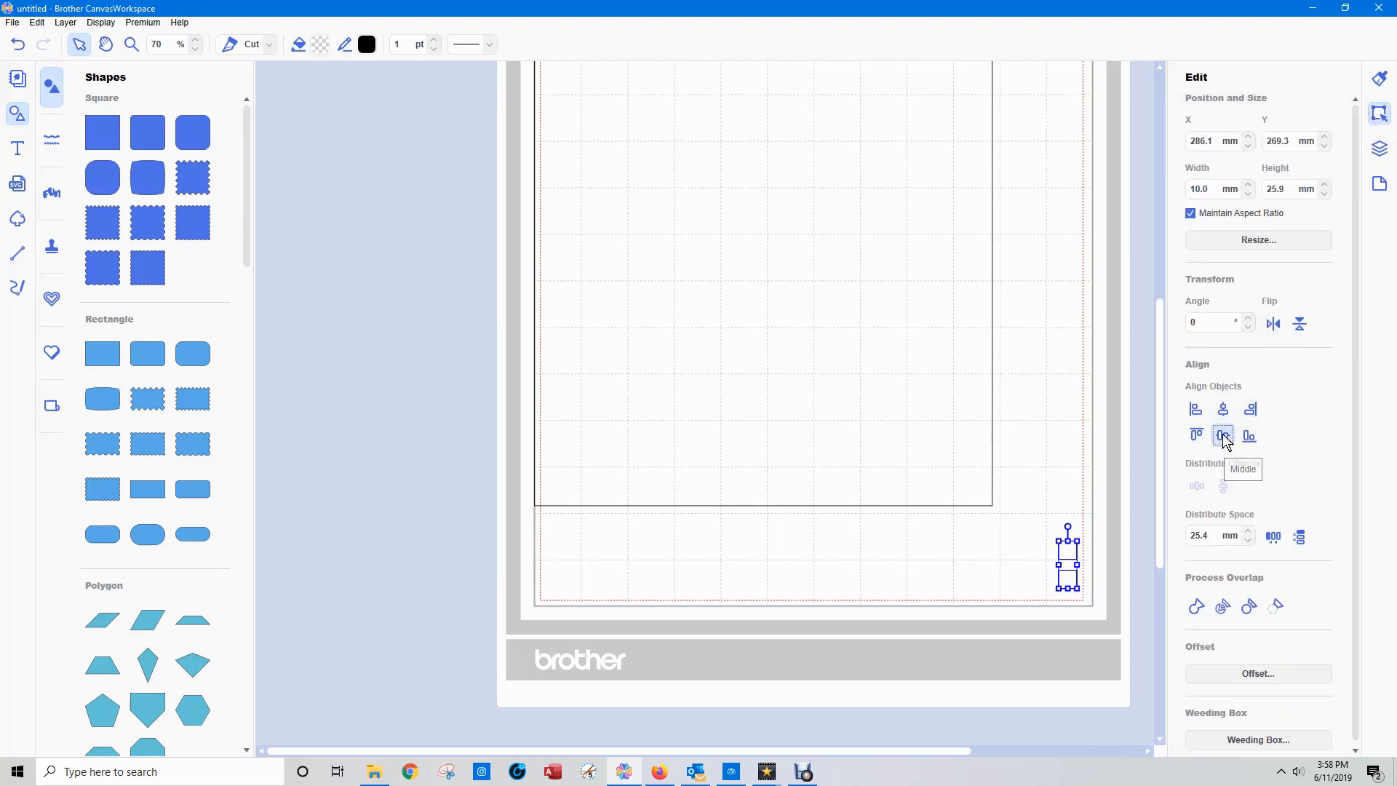
{"action": "left_click", "coordinate": [1223, 435]}
{"action": "left_click", "coordinate": [1050, 480]}
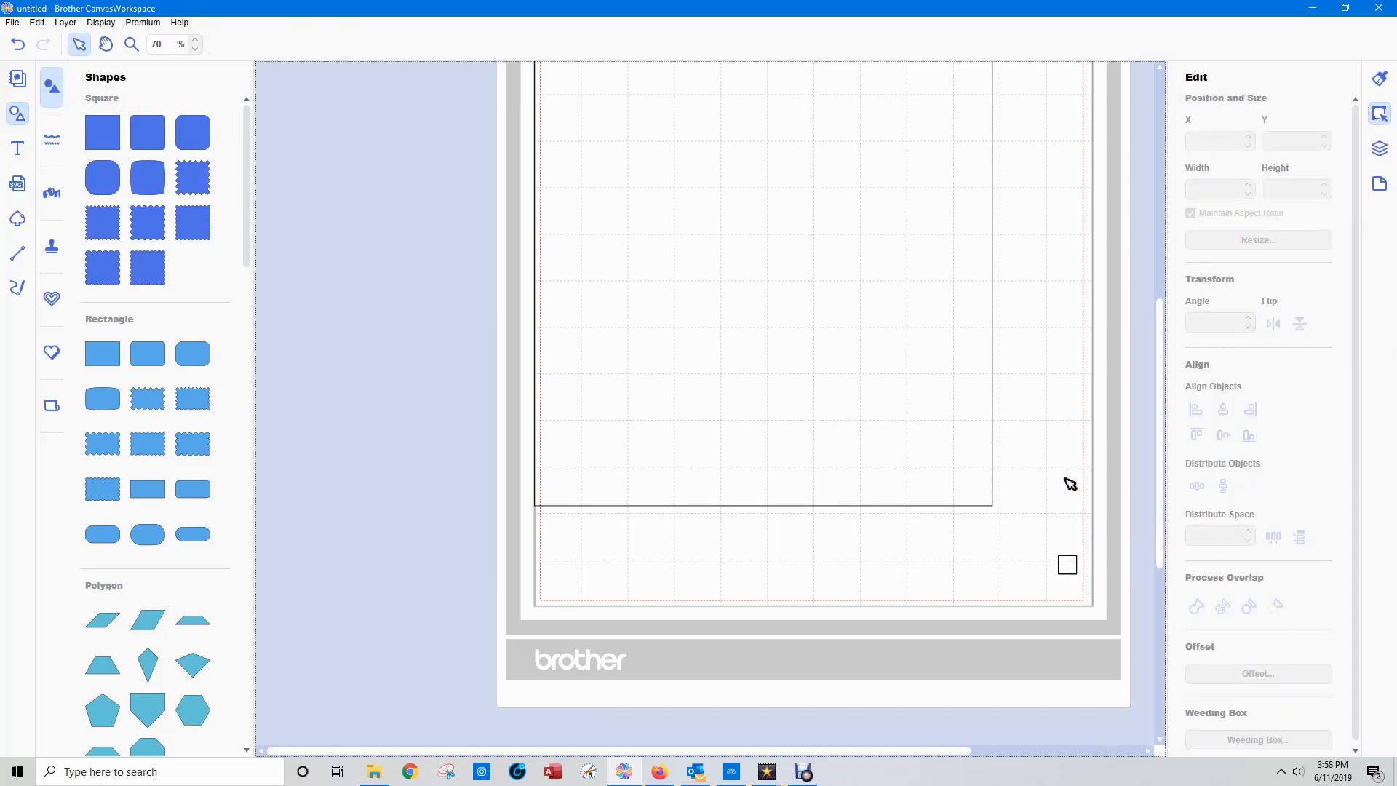
Show the "glitter" and "main colour" groups, and move both stacked squares together between mirrored "His" and "presence.".
{"action": "left_click", "coordinate": [1380, 150]}
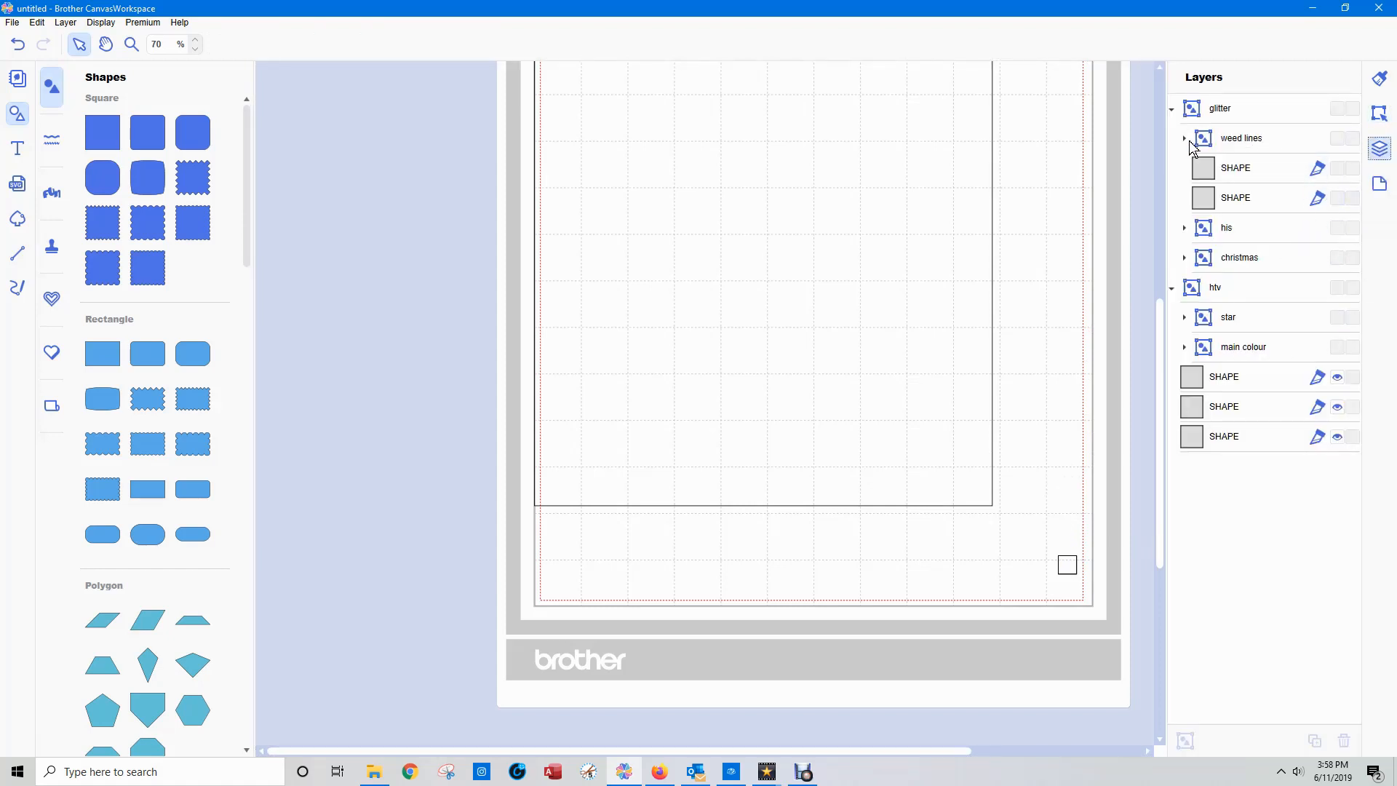
{"action": "left_click", "coordinate": [1172, 111]}
{"action": "left_click", "coordinate": [1335, 109]}
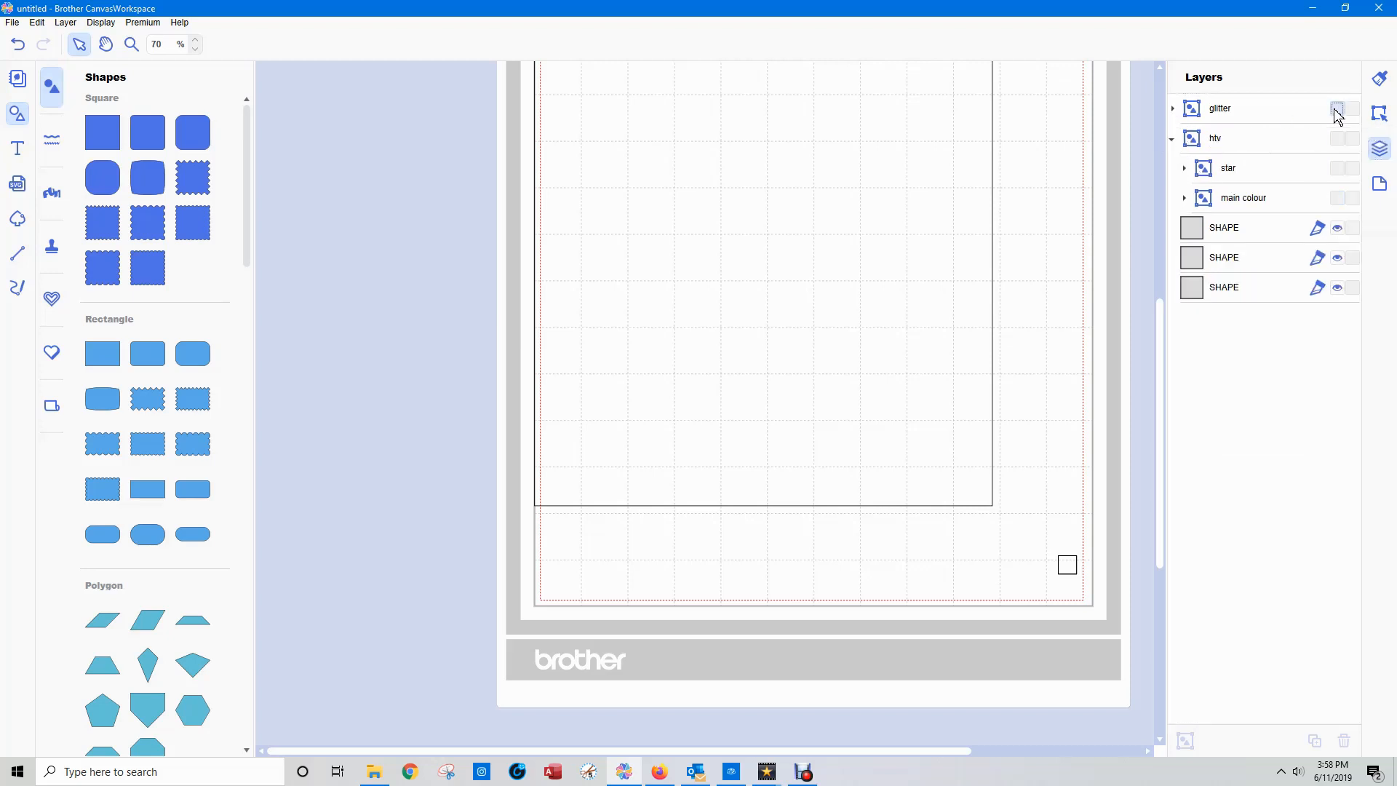
{"action": "left_click", "coordinate": [1337, 198]}
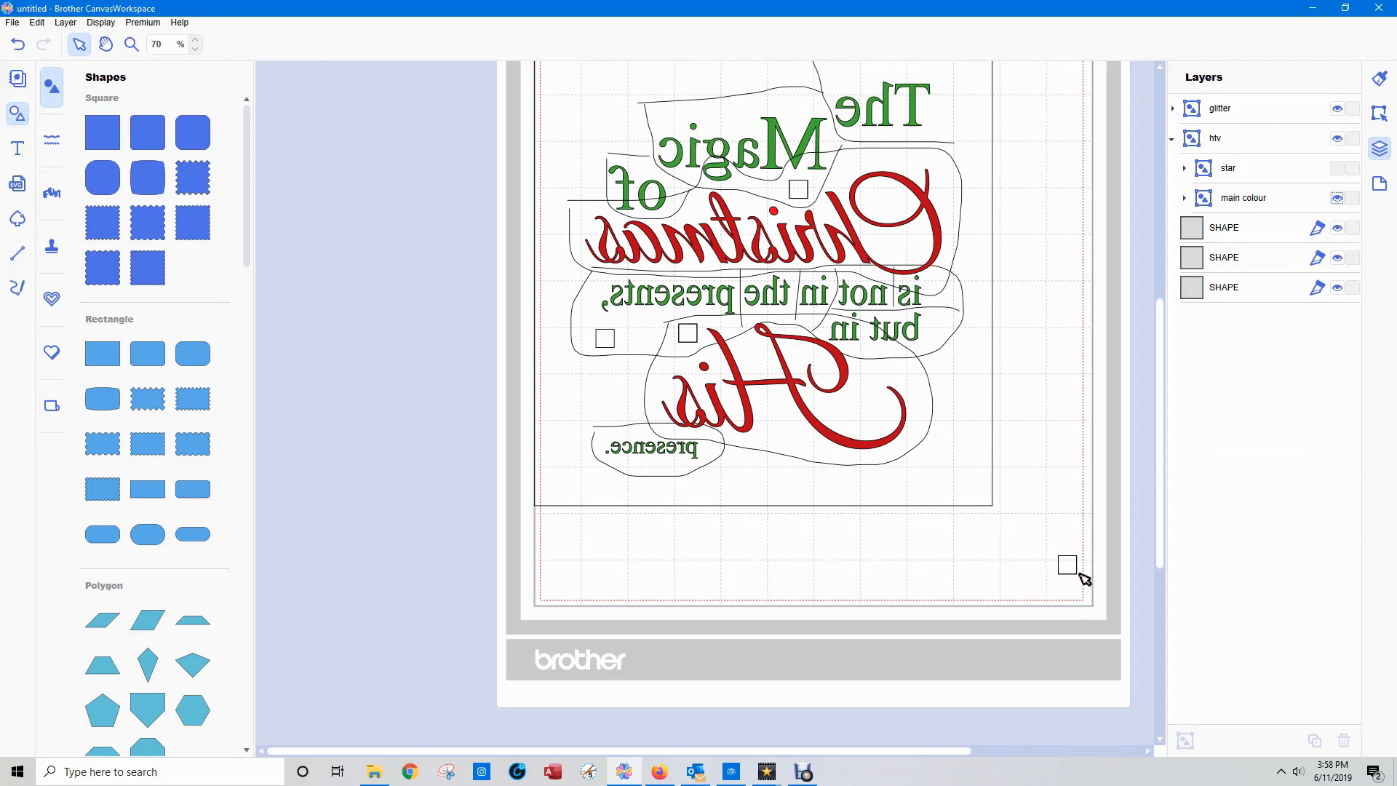
{"action": "left_click_drag", "start_coordinate": [1115, 602], "coordinate": [608, 411]}
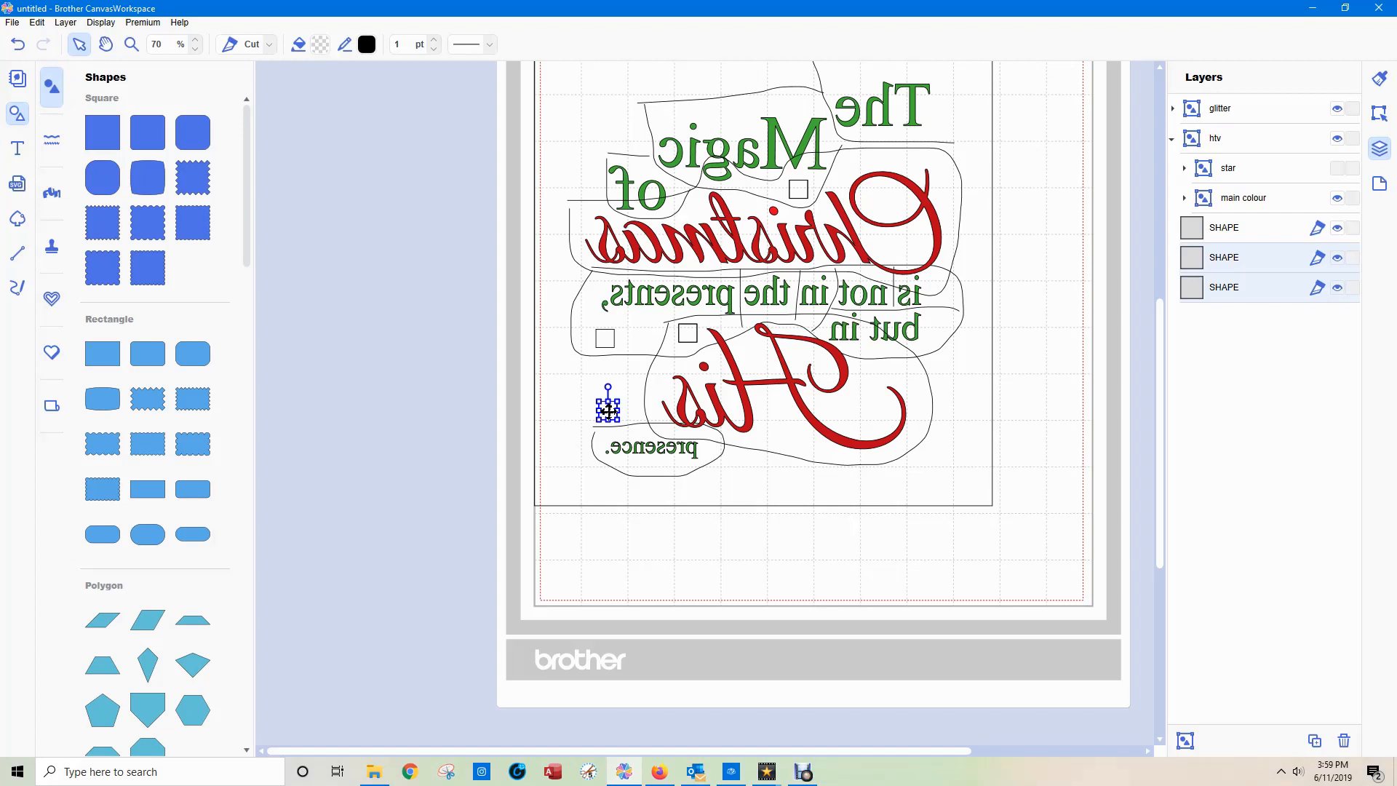
{"action": "left_click_drag", "start_coordinate": [608, 411], "coordinate": [629, 410]}
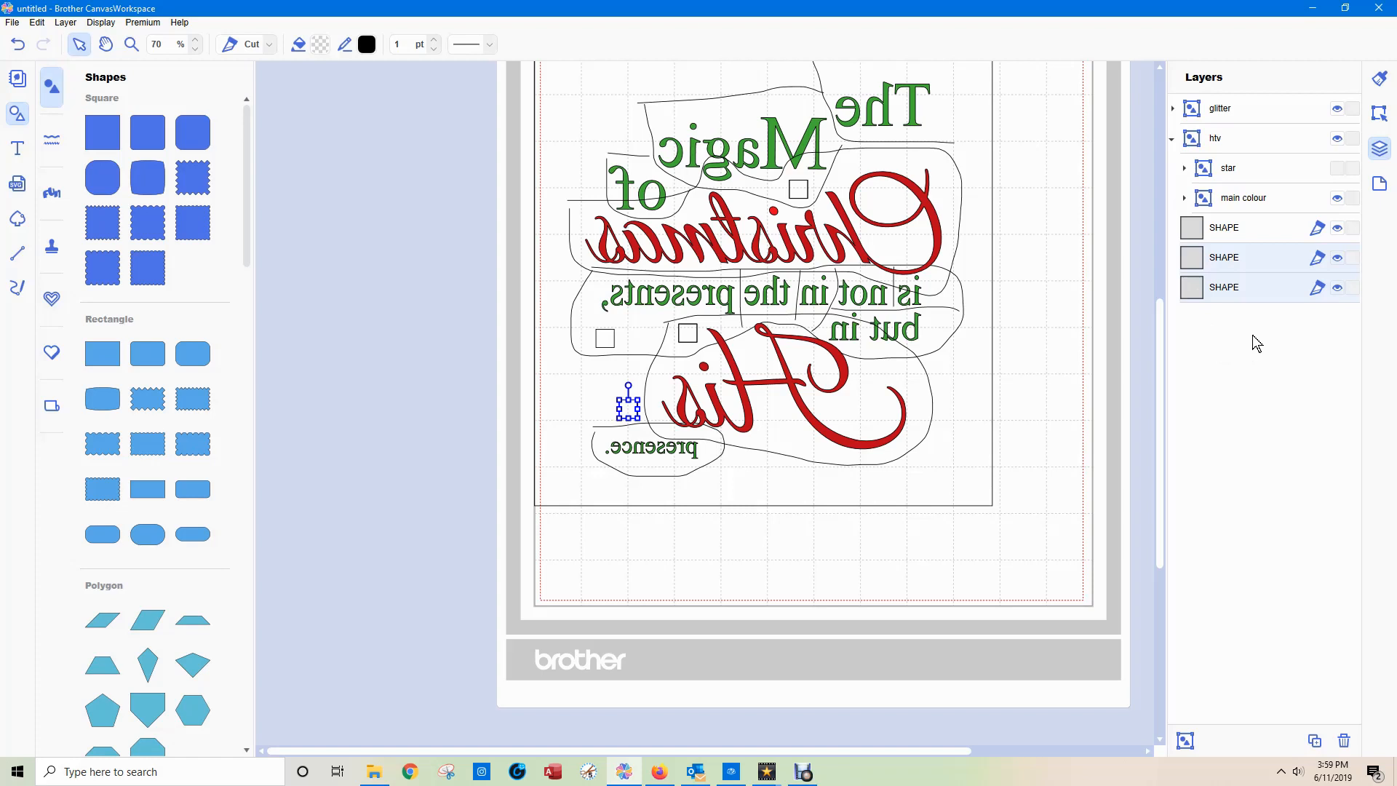
Expand "glitter" and move only one of the two stacked squares into that group, beside its existing squares.
{"action": "left_click", "coordinate": [1173, 109]}
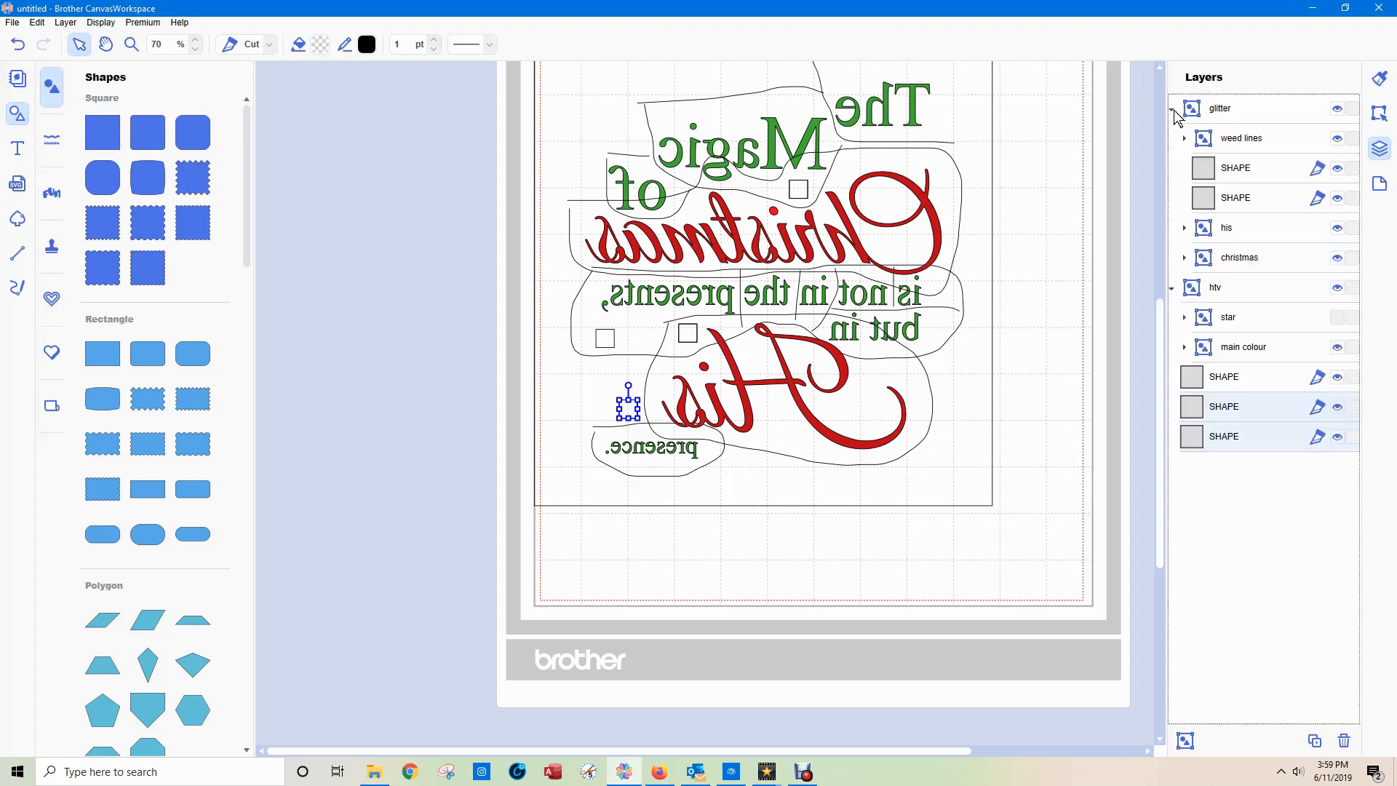
{"action": "left_click", "coordinate": [1213, 437]}
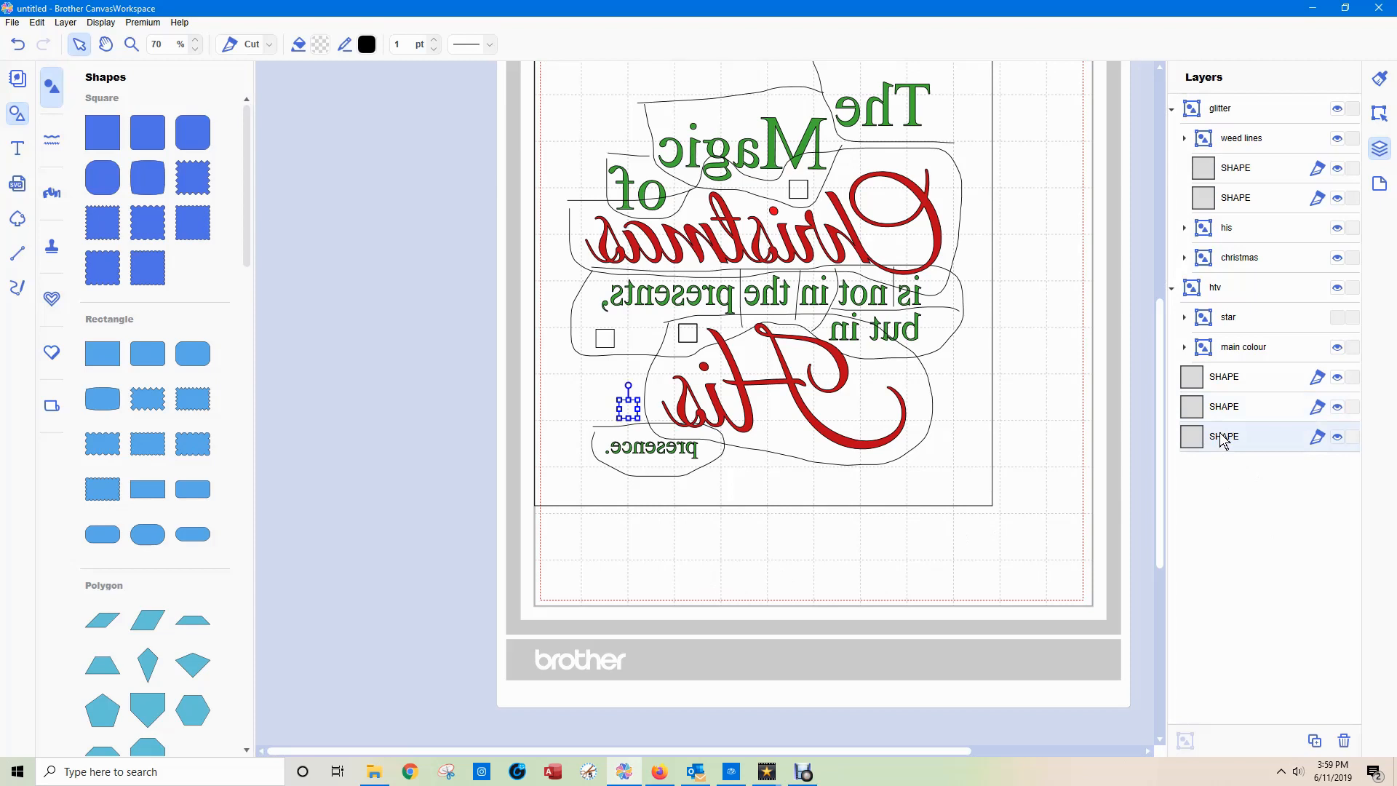
{"action": "left_click_drag", "start_coordinate": [1224, 440], "coordinate": [1243, 146]}
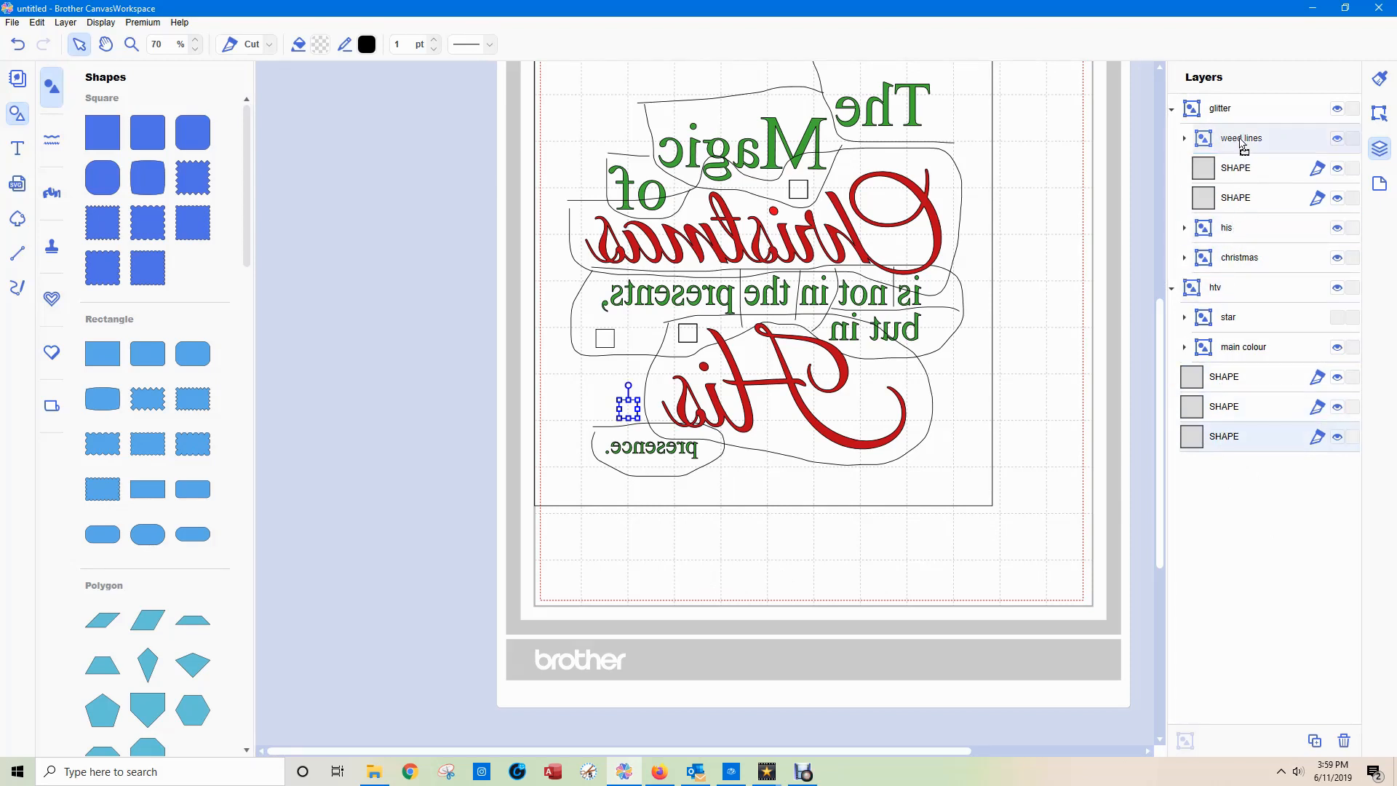
{"action": "left_click_drag", "start_coordinate": [1243, 145], "coordinate": [1240, 187]}
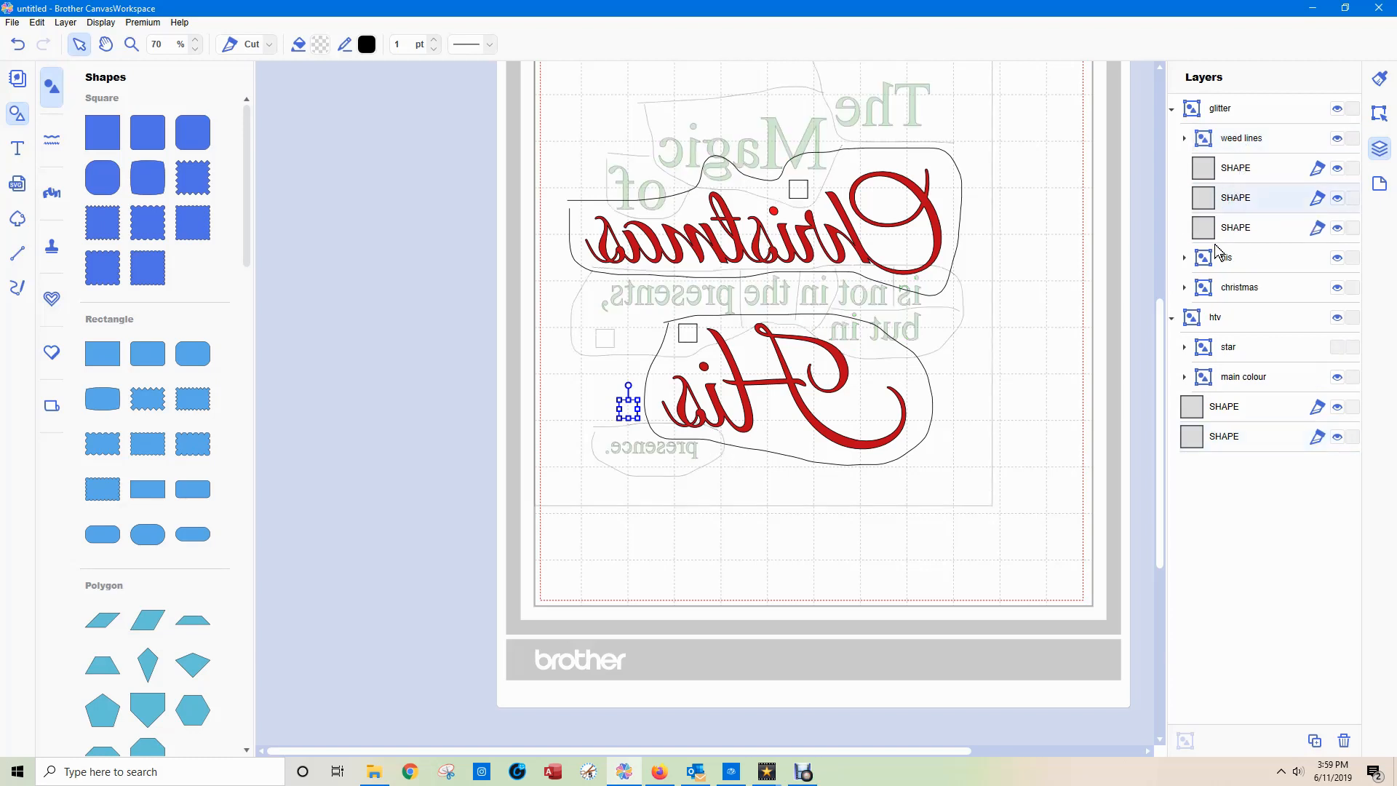
Move the other stacked square into "main colour" beside its existing squares, and collapse the "glitter" and "htv" groups.
{"action": "left_click", "coordinate": [1184, 377]}
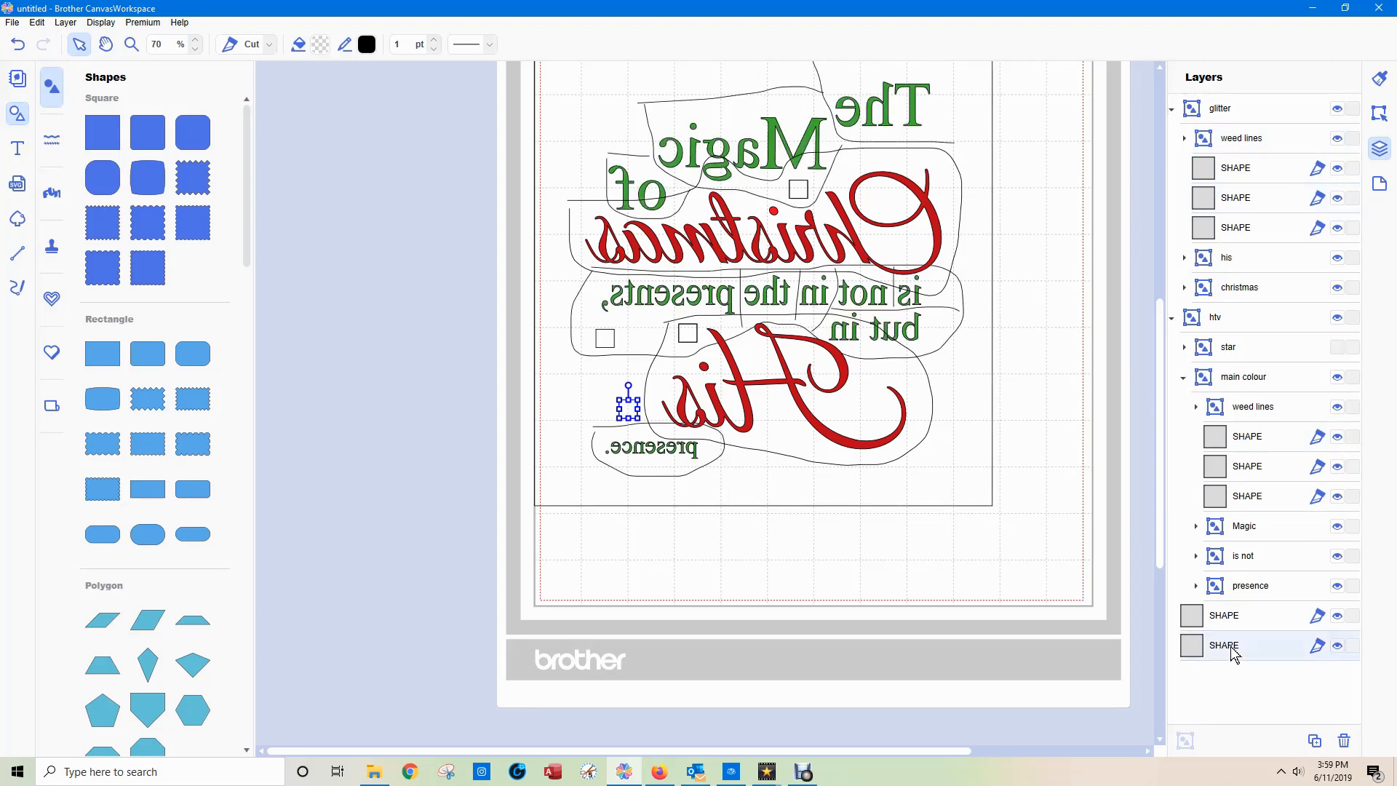
{"action": "left_click_drag", "start_coordinate": [1234, 654], "coordinate": [1245, 429]}
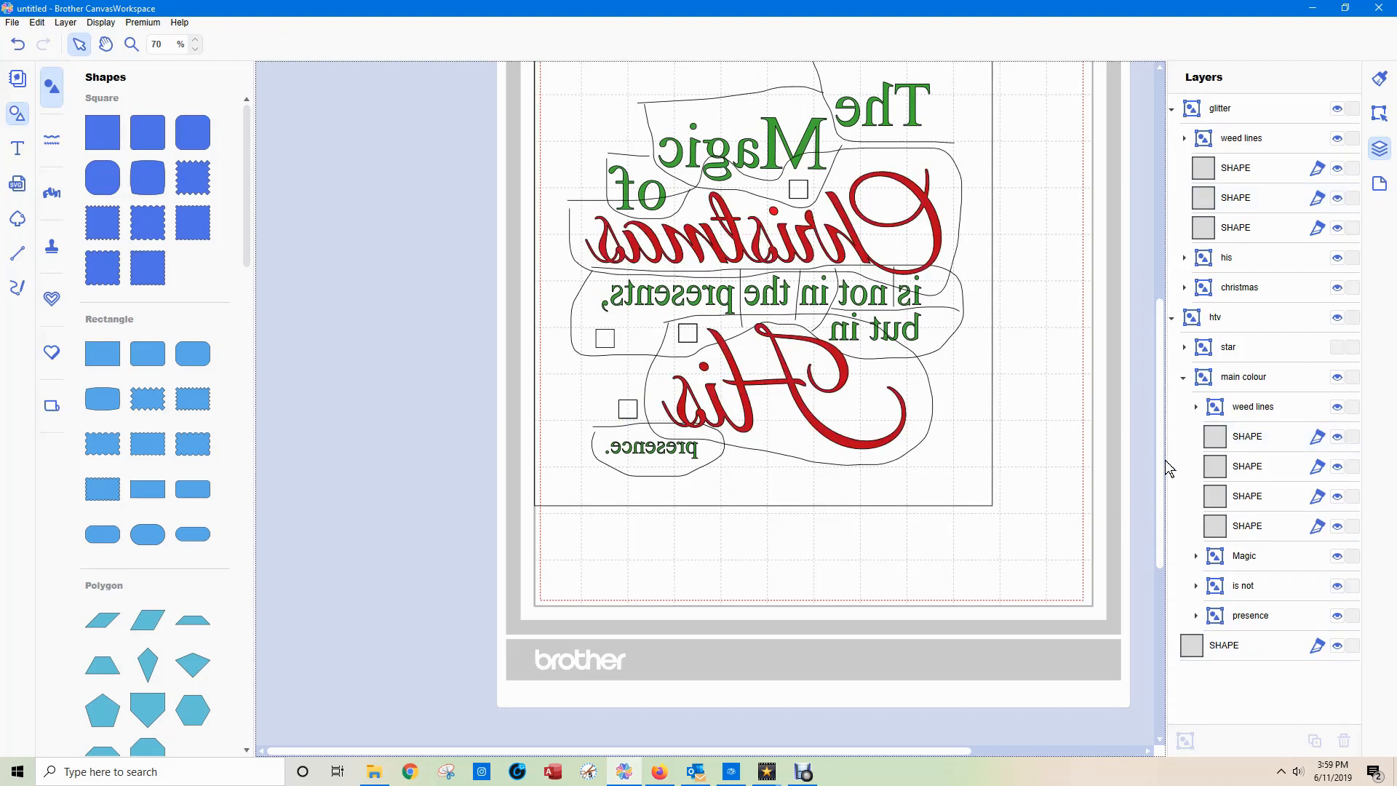
{"action": "left_click", "coordinate": [1172, 109]}
{"action": "left_click", "coordinate": [1172, 138]}
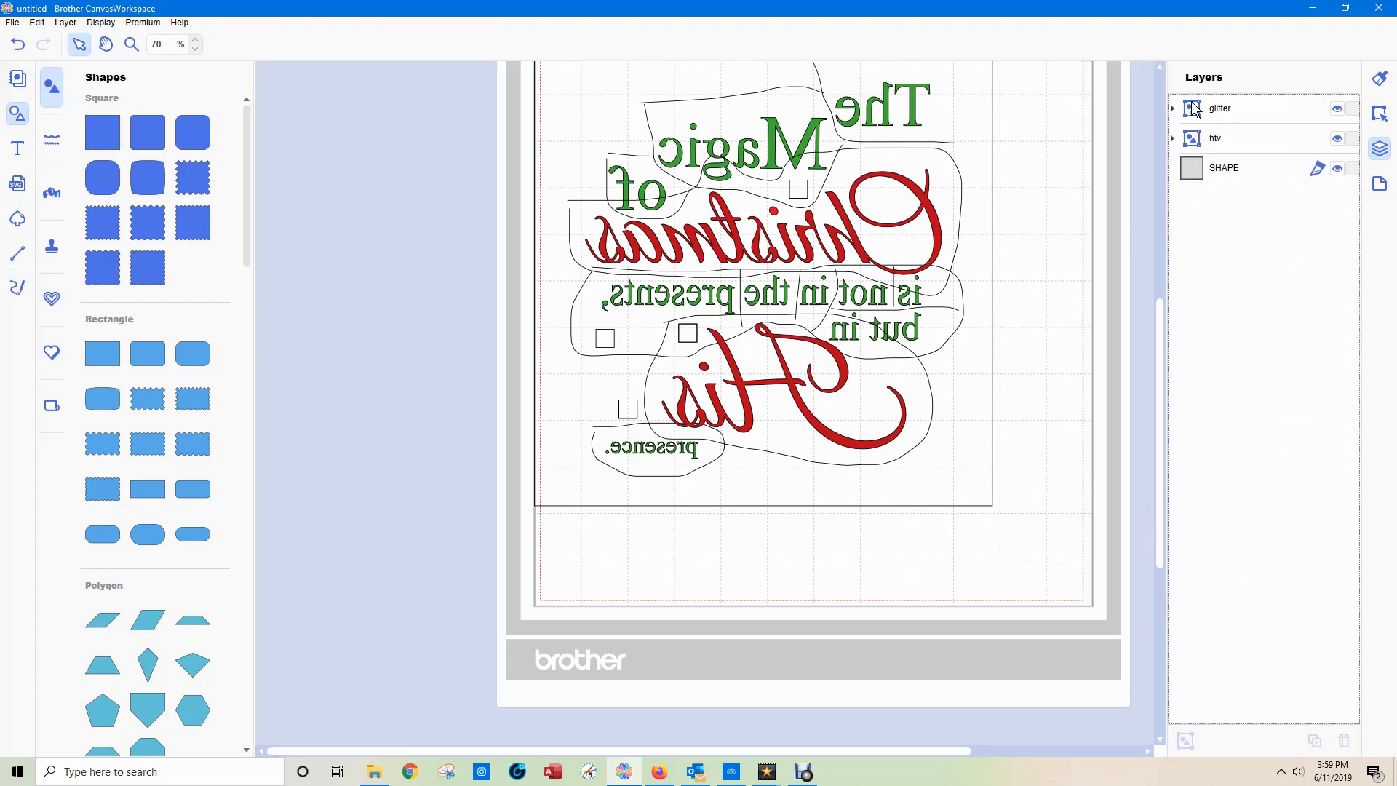
Nest the "glitter" group inside "htv" above "star" and collapse "main colour".
{"action": "left_click", "coordinate": [1237, 109]}
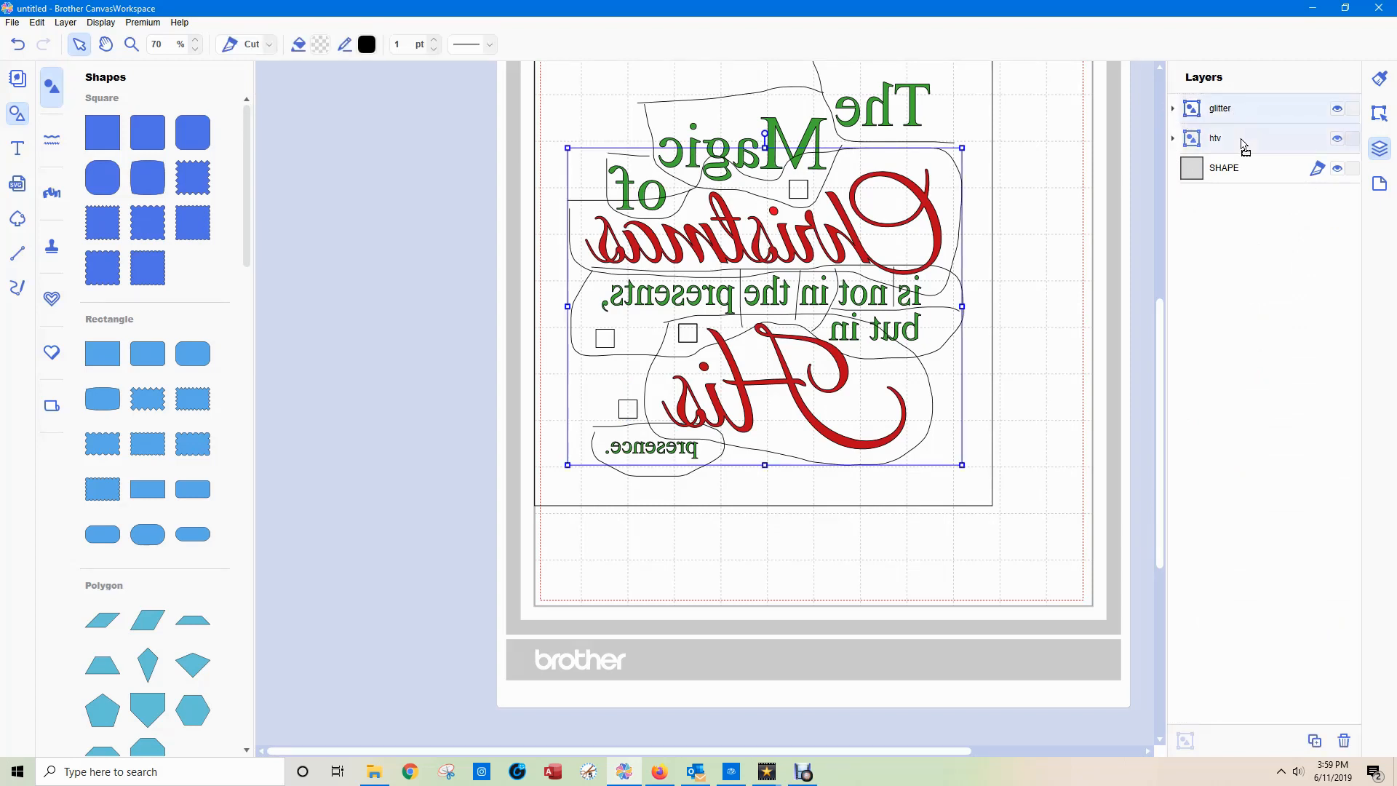
{"action": "left_click_drag", "start_coordinate": [1241, 139], "coordinate": [1240, 139]}
{"action": "left_click", "coordinate": [1174, 109]}
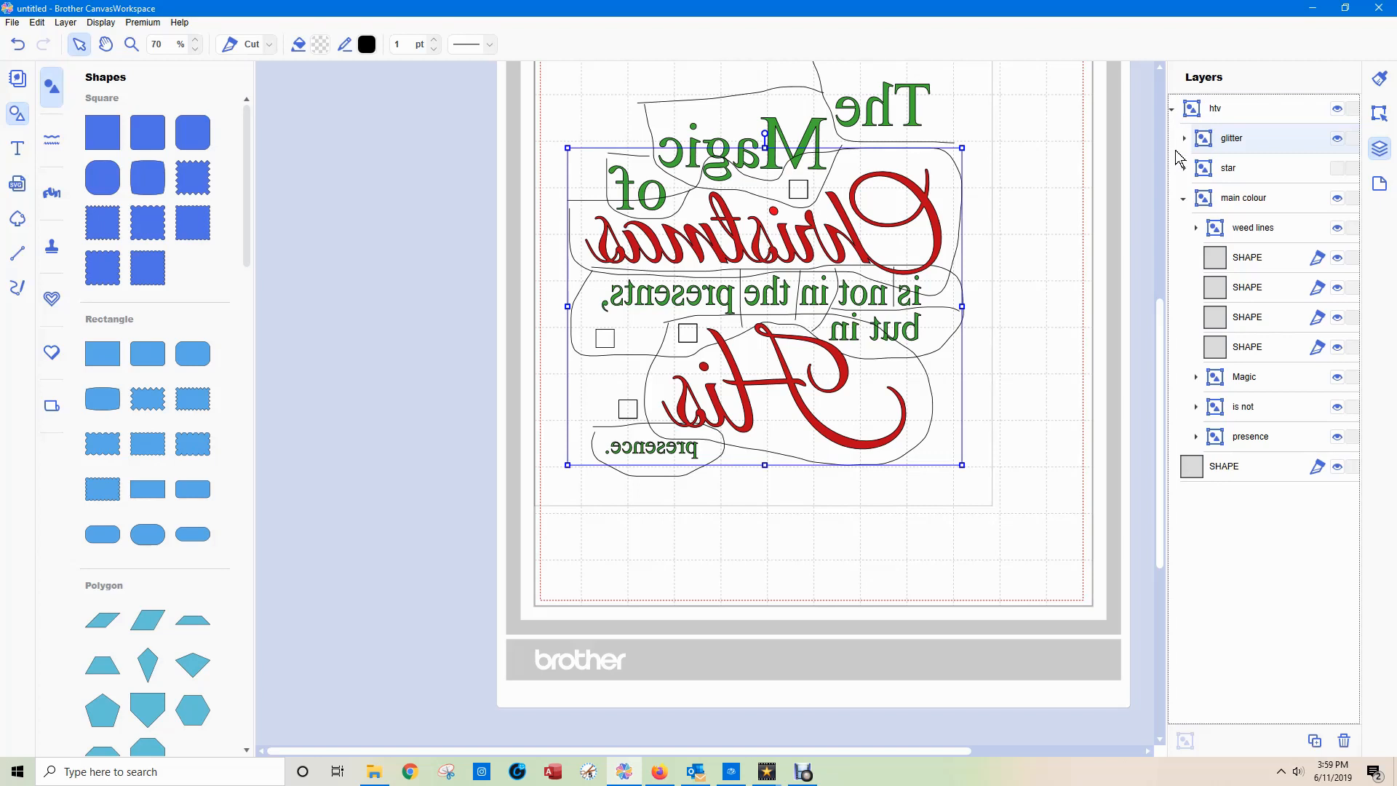
{"action": "left_click", "coordinate": [1184, 199]}
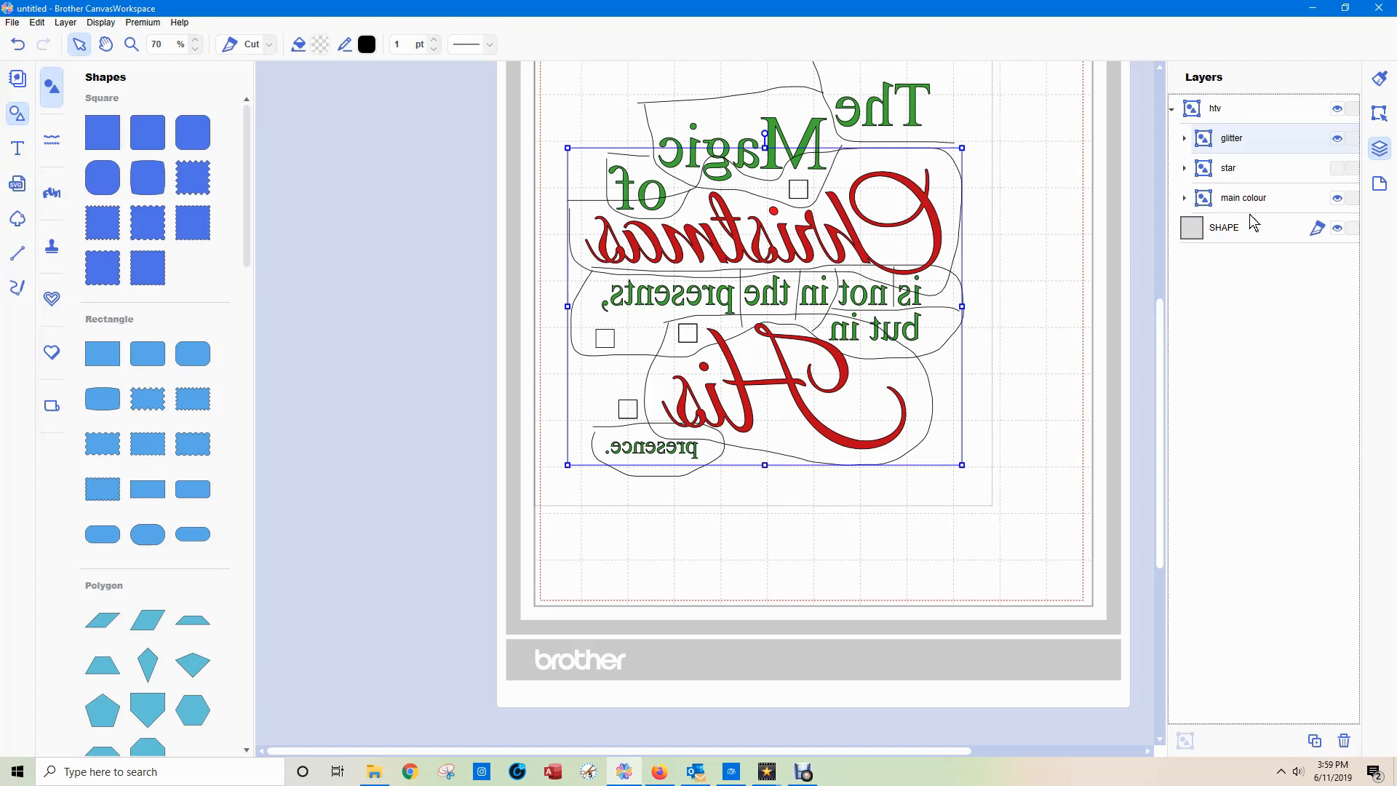
Compare the registration squares of "glitter", "main colour" and "star" by showing and hiding the groups in turn.
{"action": "left_click", "coordinate": [1339, 139]}
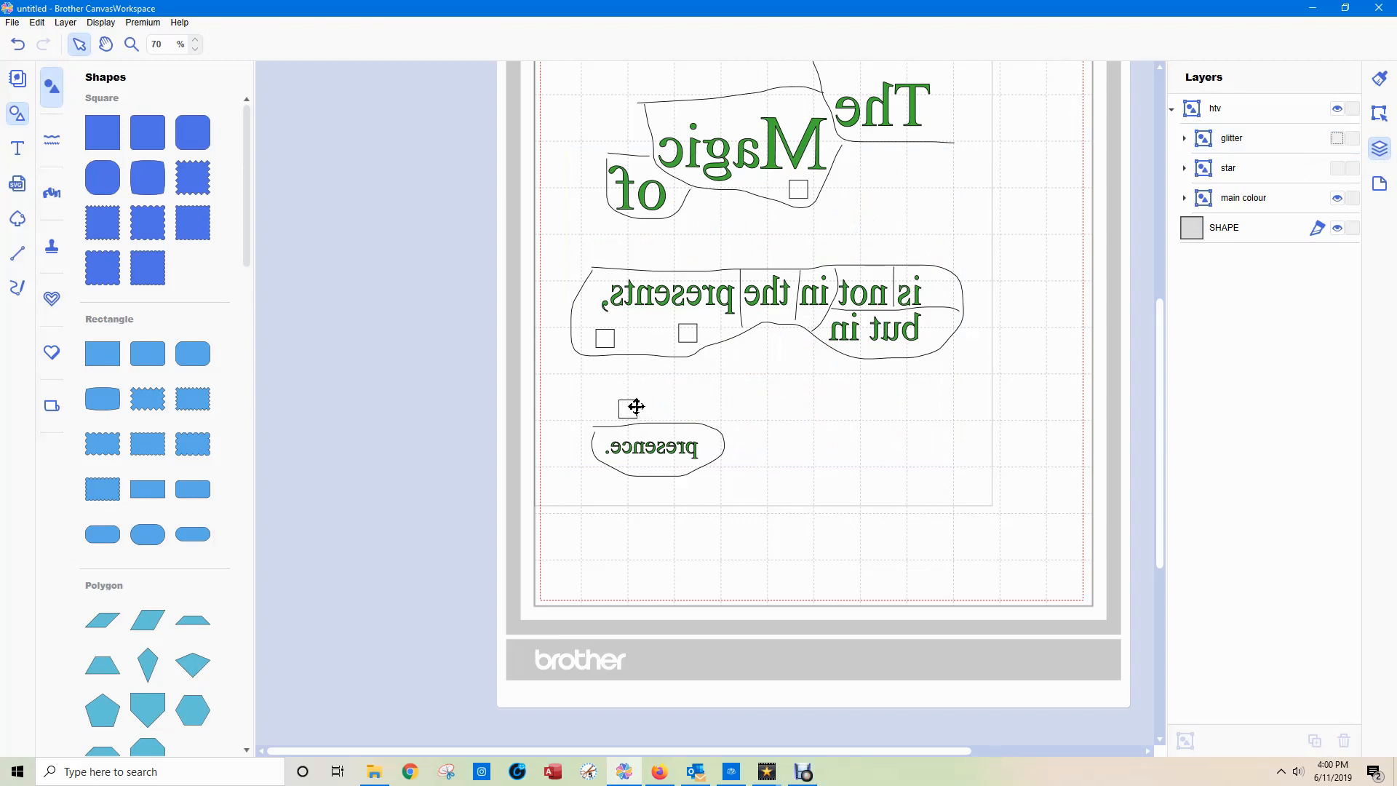
{"action": "left_click", "coordinate": [1336, 199]}
{"action": "left_click", "coordinate": [1338, 139]}
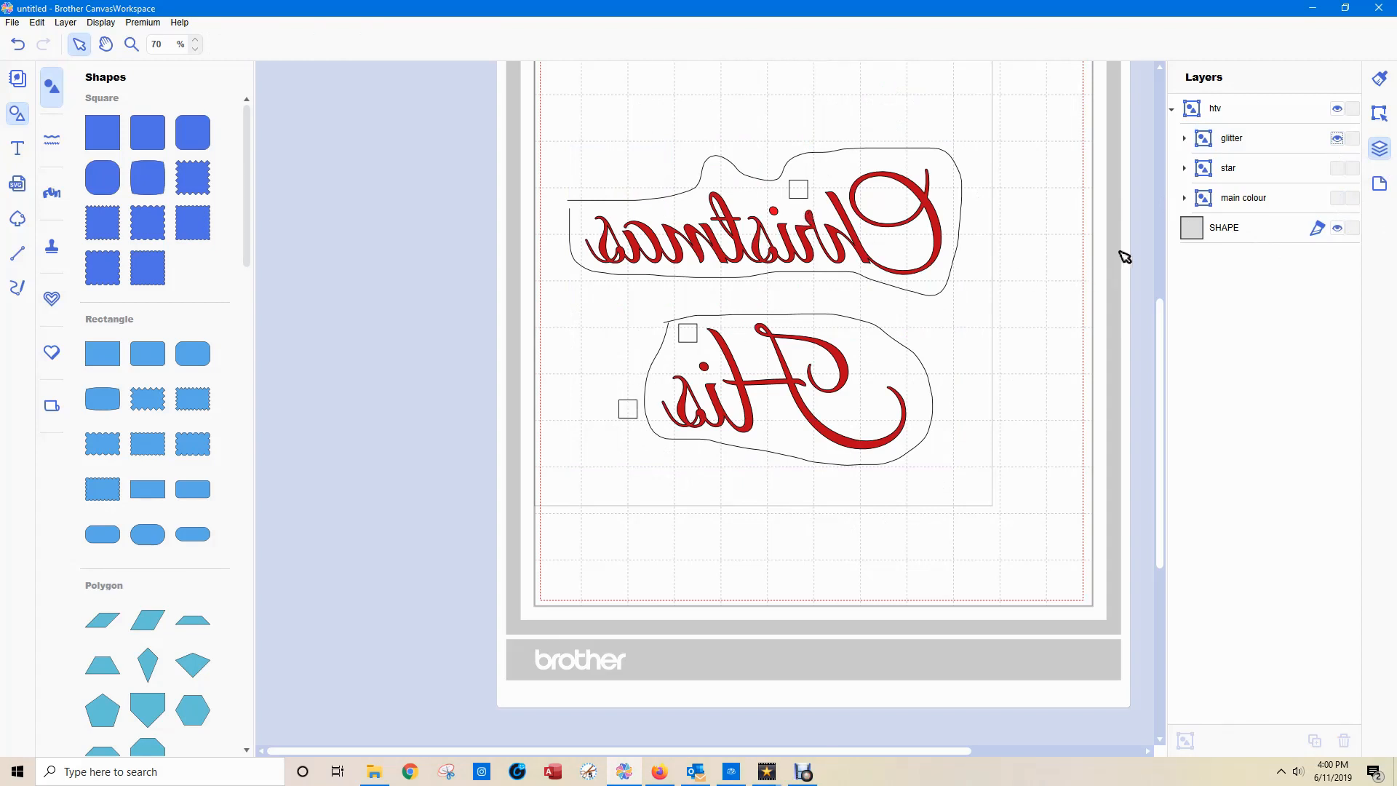
{"action": "scroll", "coordinate": [1135, 229], "scroll_direction": "up", "scroll_amount": 1}
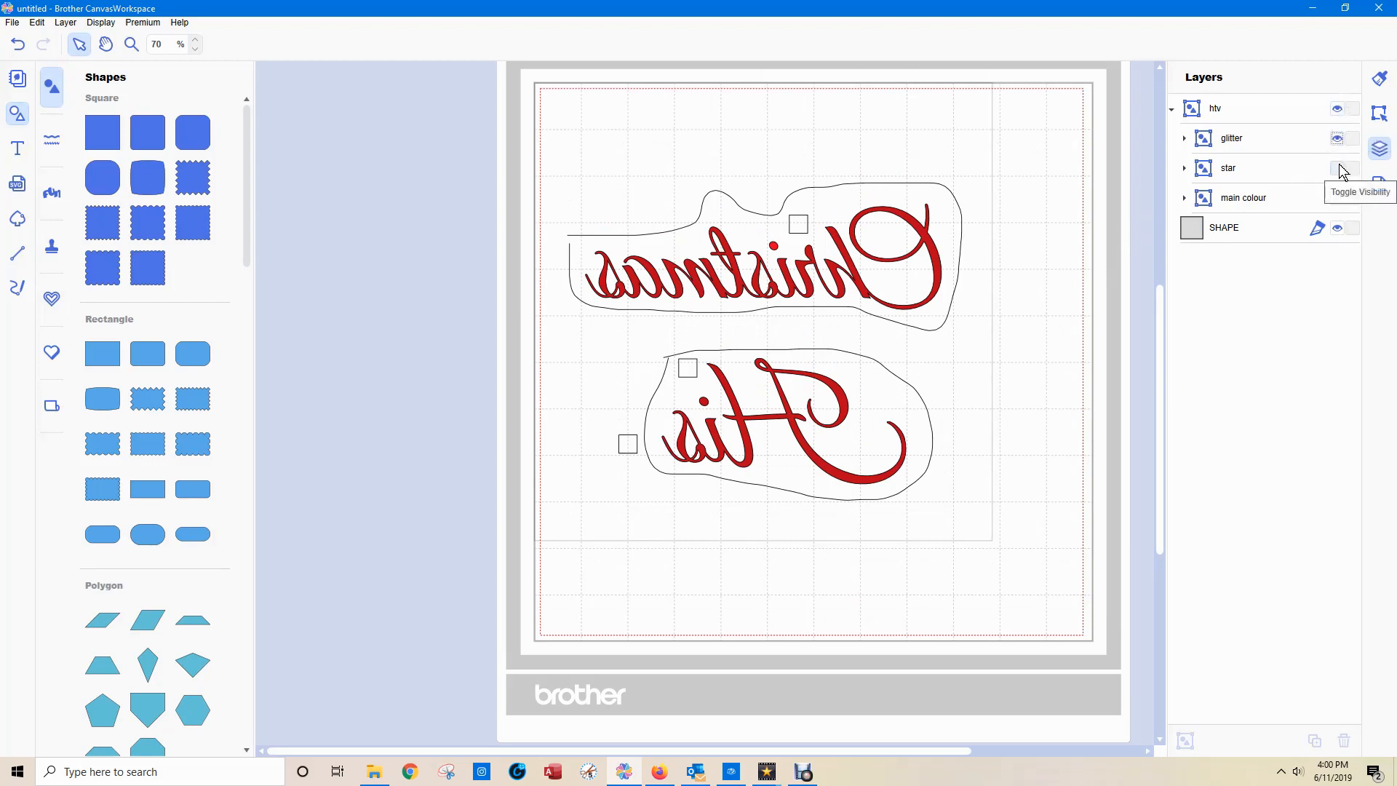
{"action": "left_click", "coordinate": [1339, 198]}
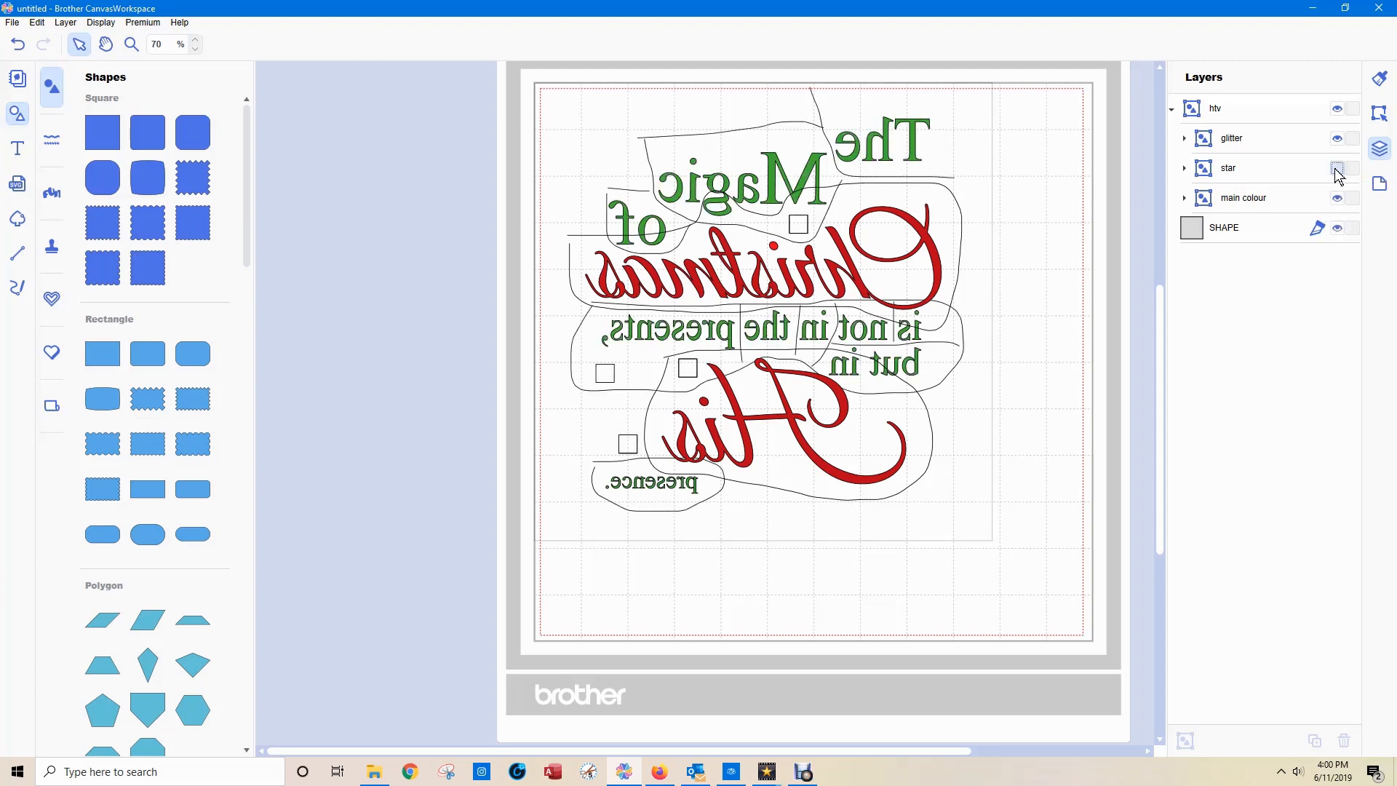
{"action": "left_click", "coordinate": [1337, 168]}
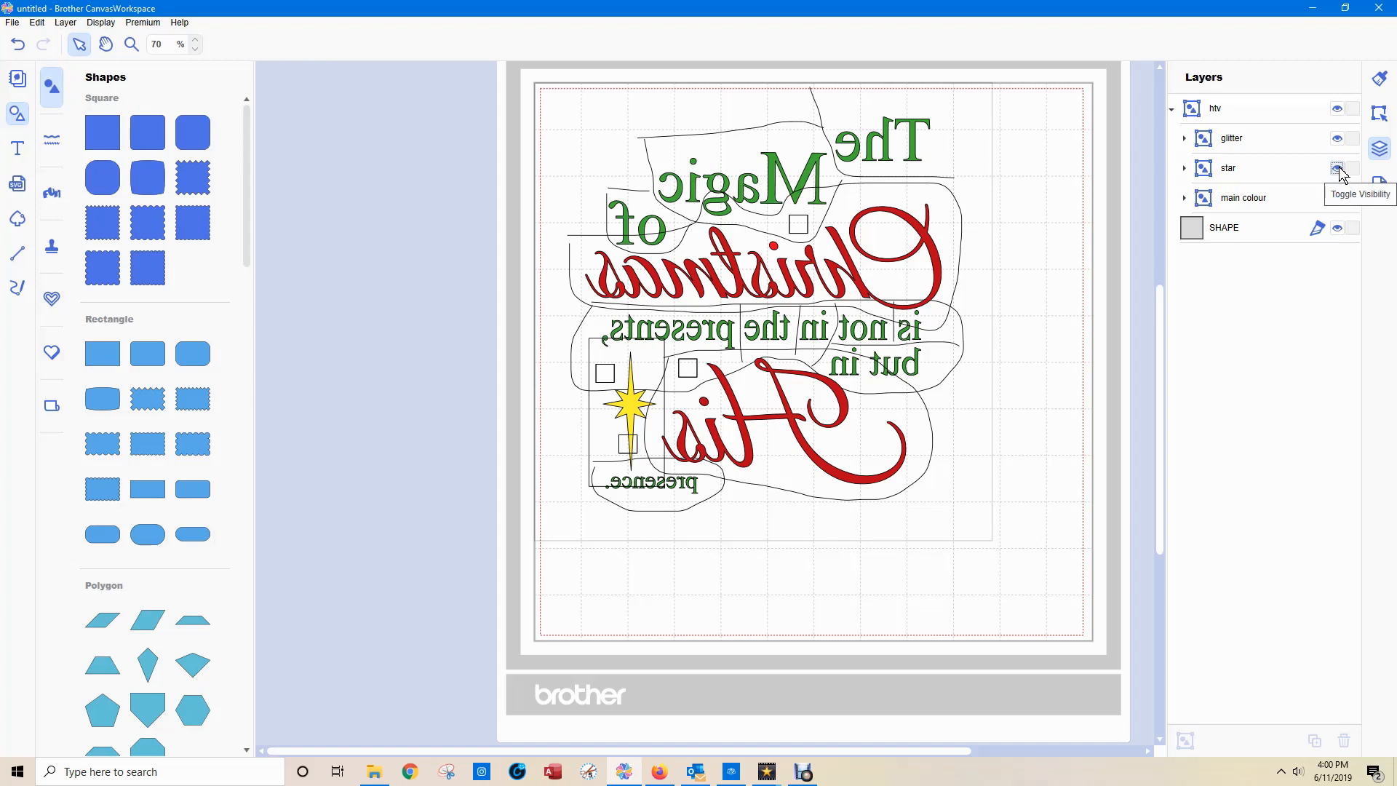
{"action": "left_click", "coordinate": [1337, 168]}
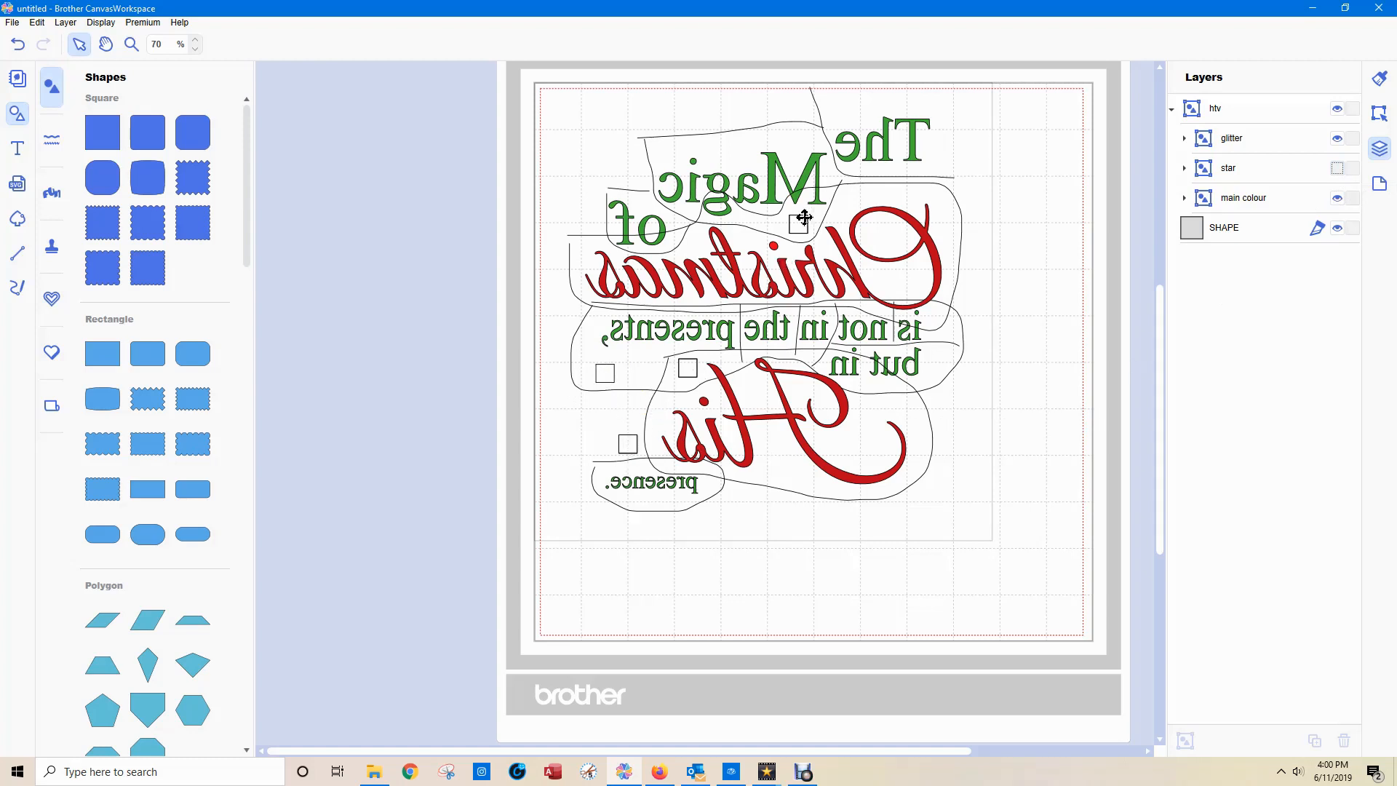
Hide "main colour" and show "star" together with "glitter".
{"action": "left_click", "coordinate": [1337, 199]}
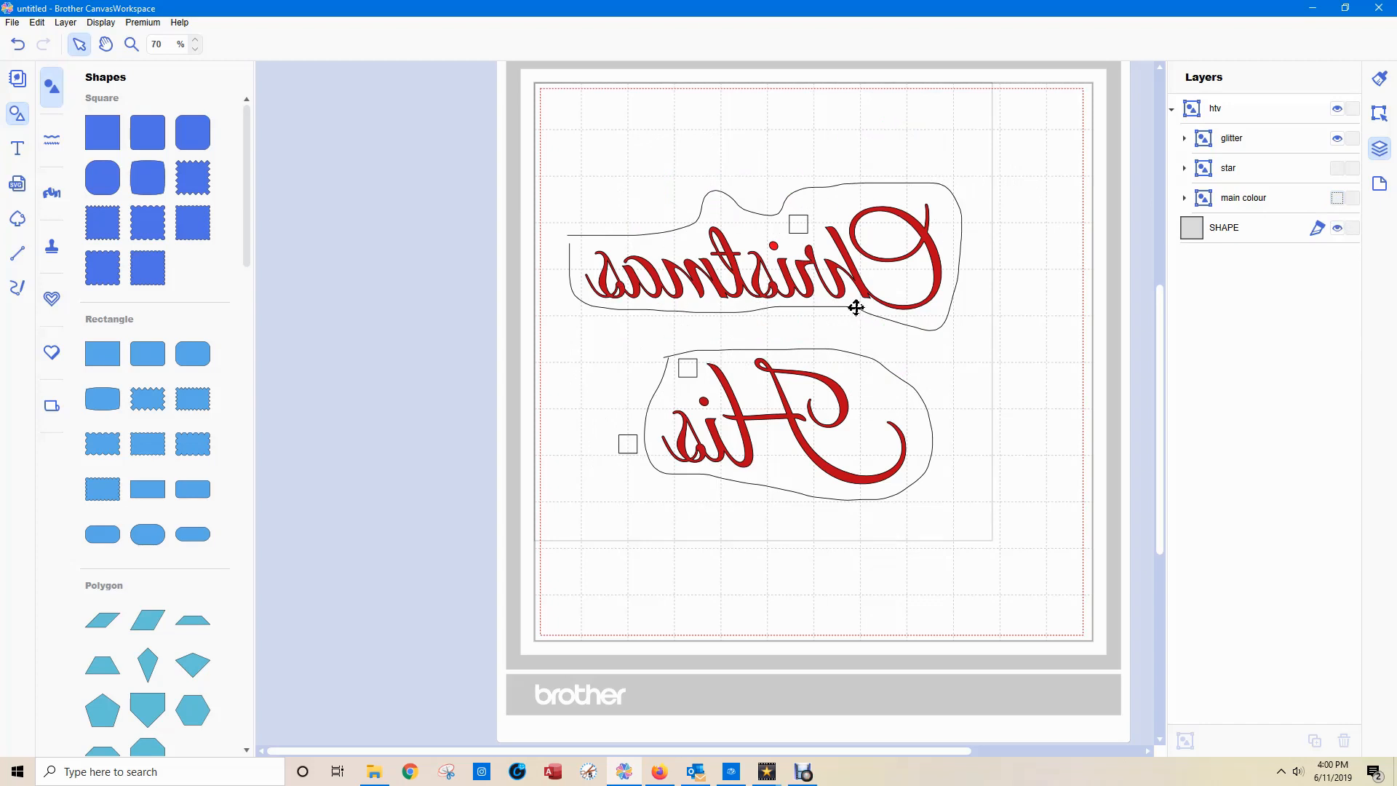
{"action": "left_click", "coordinate": [1339, 169]}
{"action": "left_click", "coordinate": [1338, 168]}
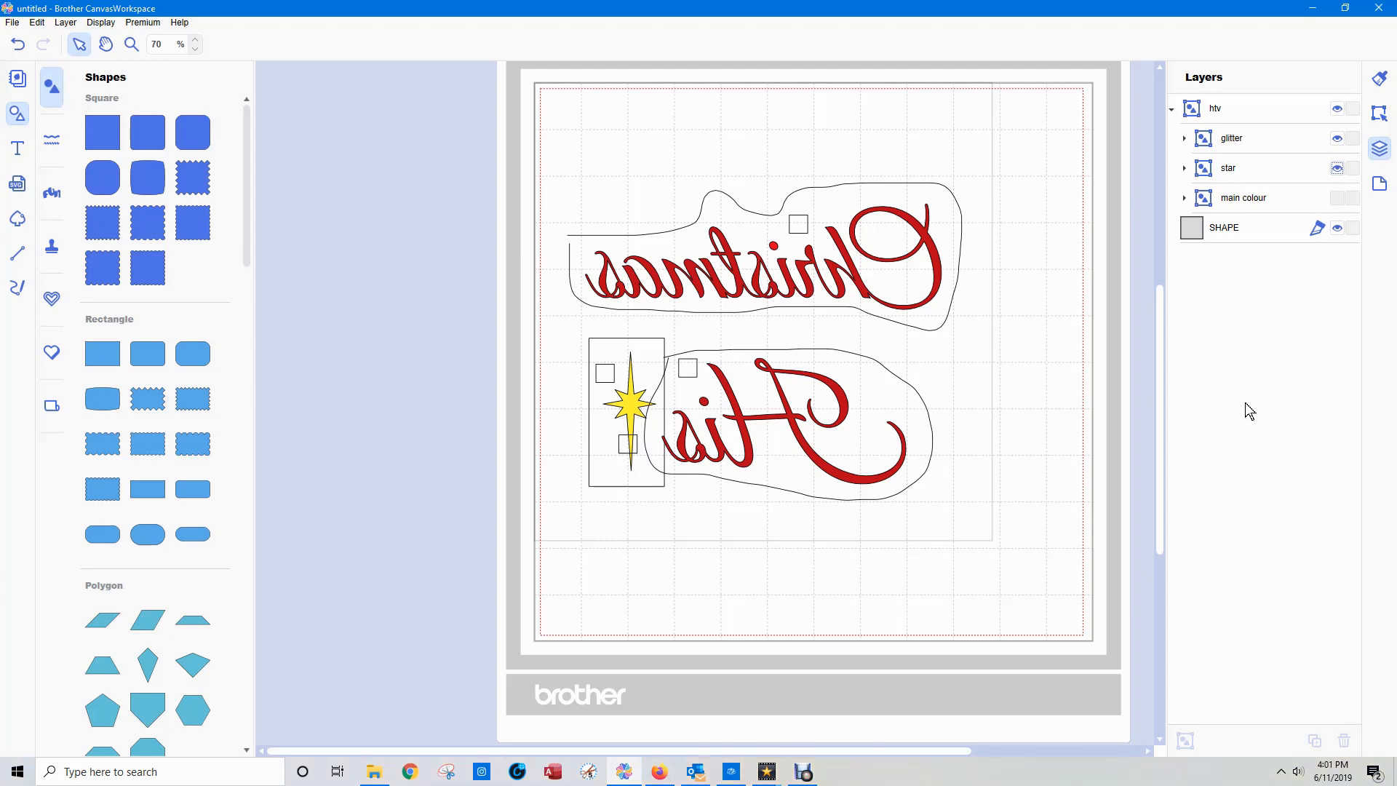
Expand "star", duplicate its square, and place the original directly below the copy in the layer order.
{"action": "left_click", "coordinate": [1232, 173]}
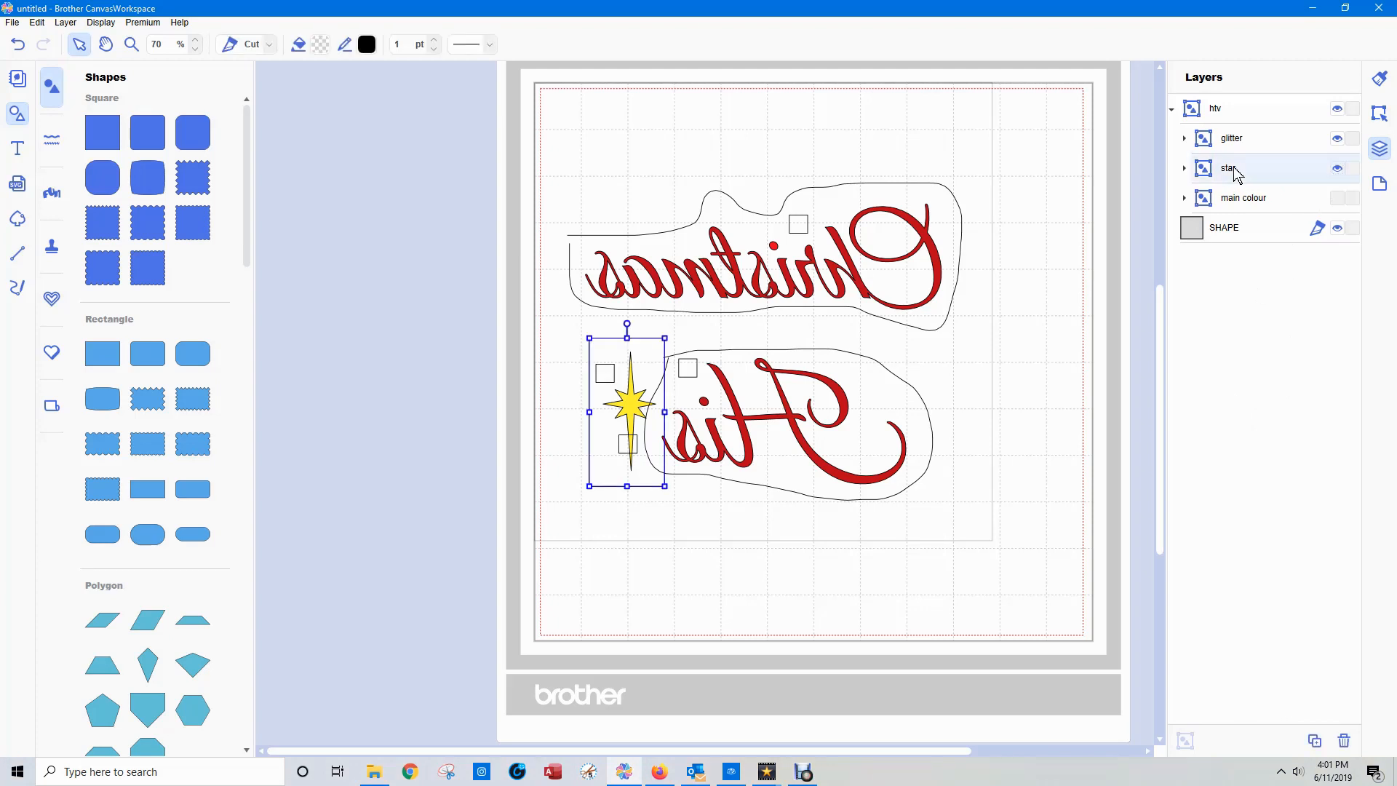
{"action": "left_click", "coordinate": [1184, 168]}
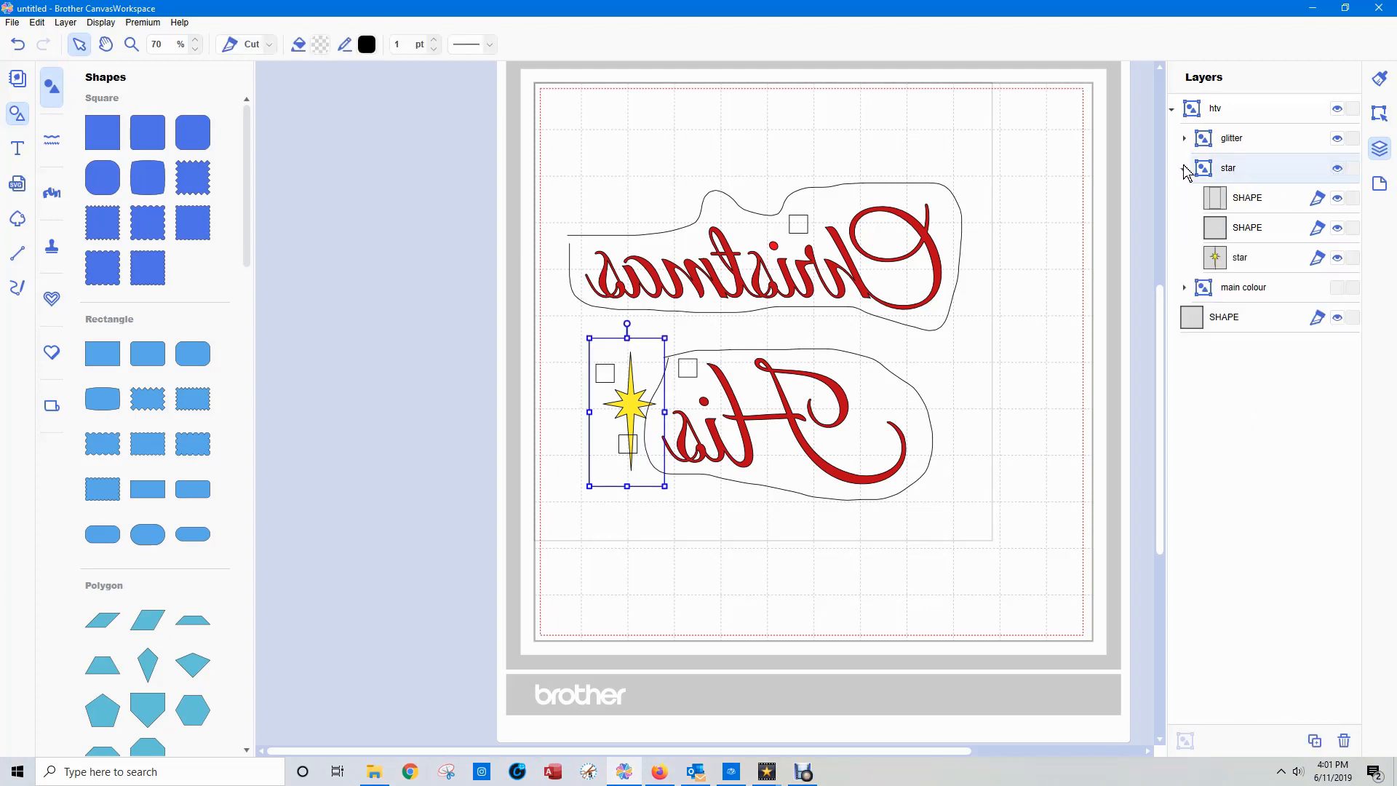
{"action": "left_click", "coordinate": [1246, 229]}
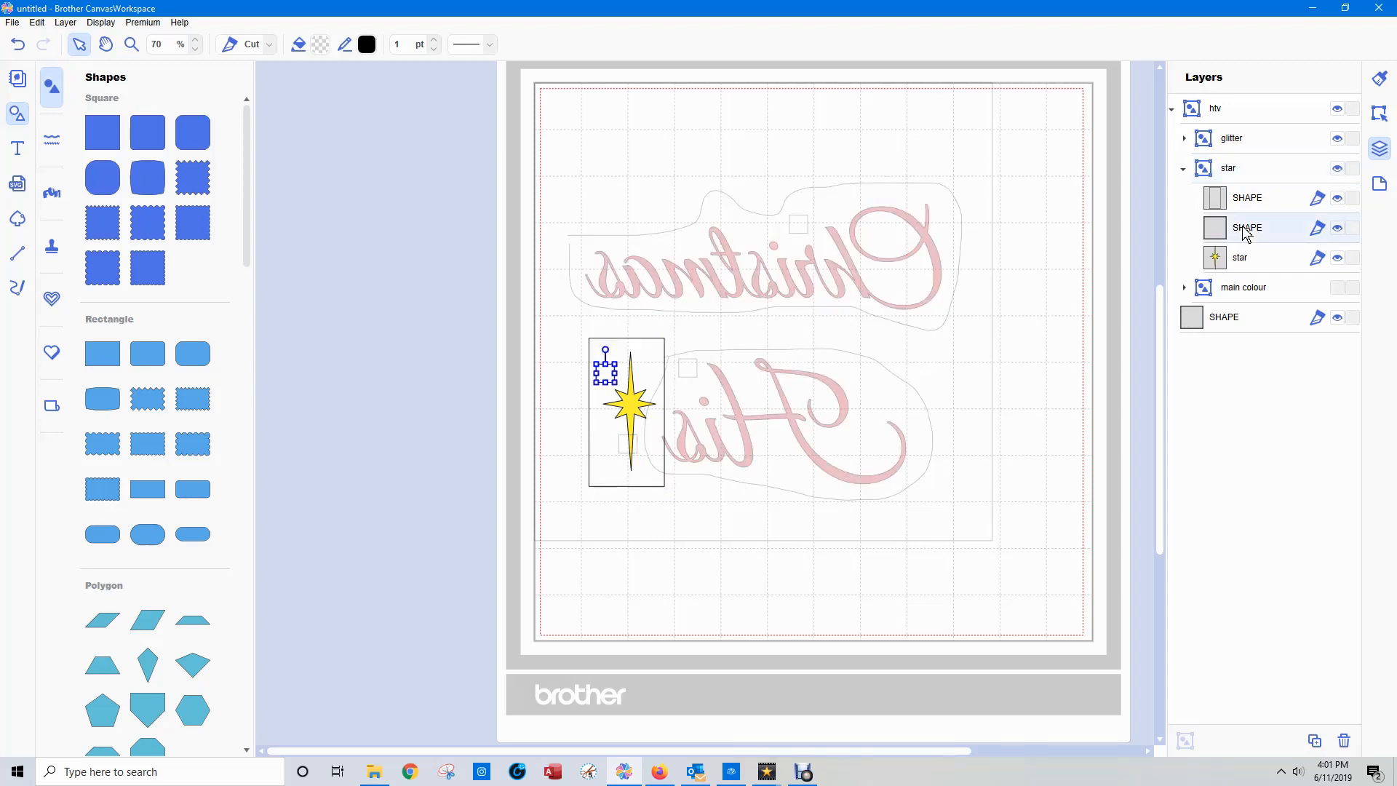
{"action": "key", "text": "ctrl+d"}
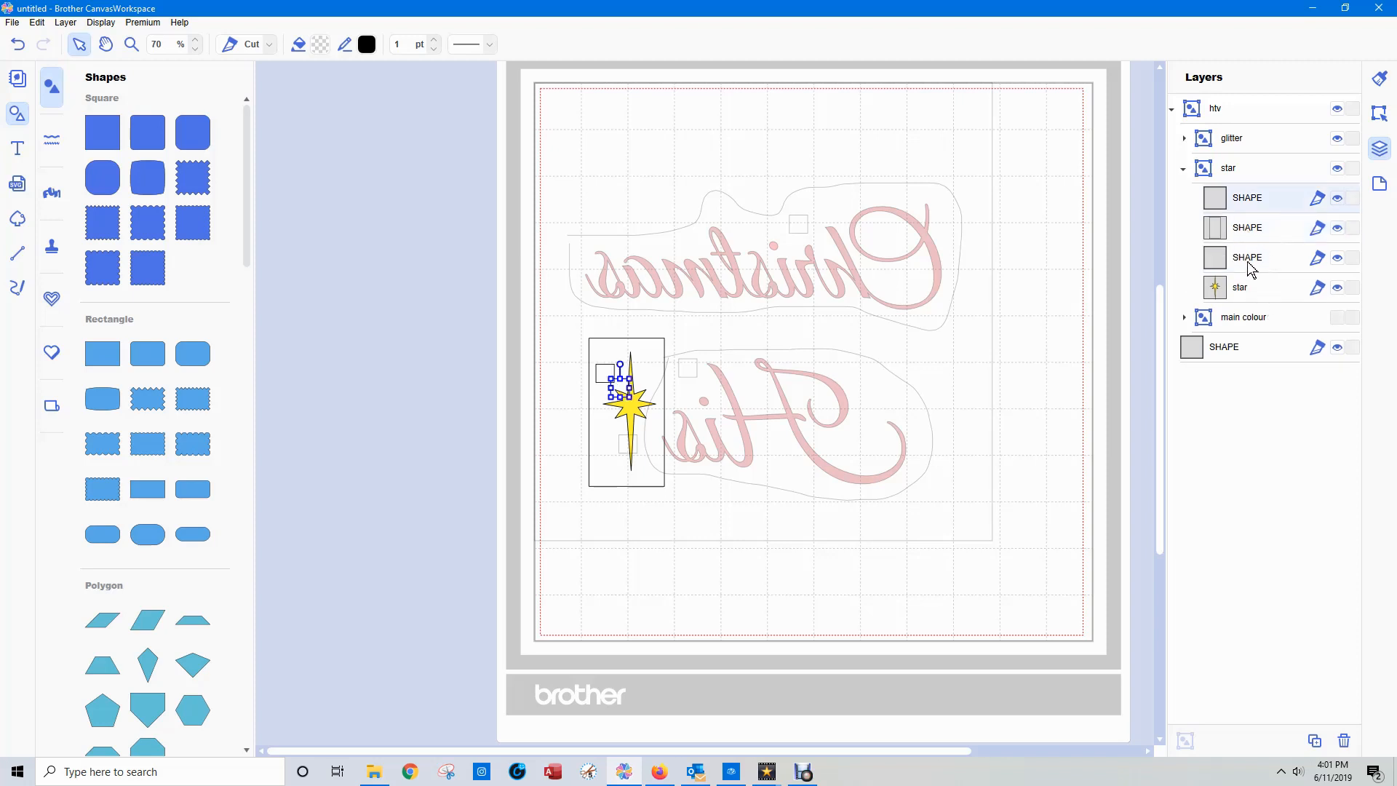
{"action": "left_click_drag", "start_coordinate": [1250, 268], "coordinate": [1259, 209]}
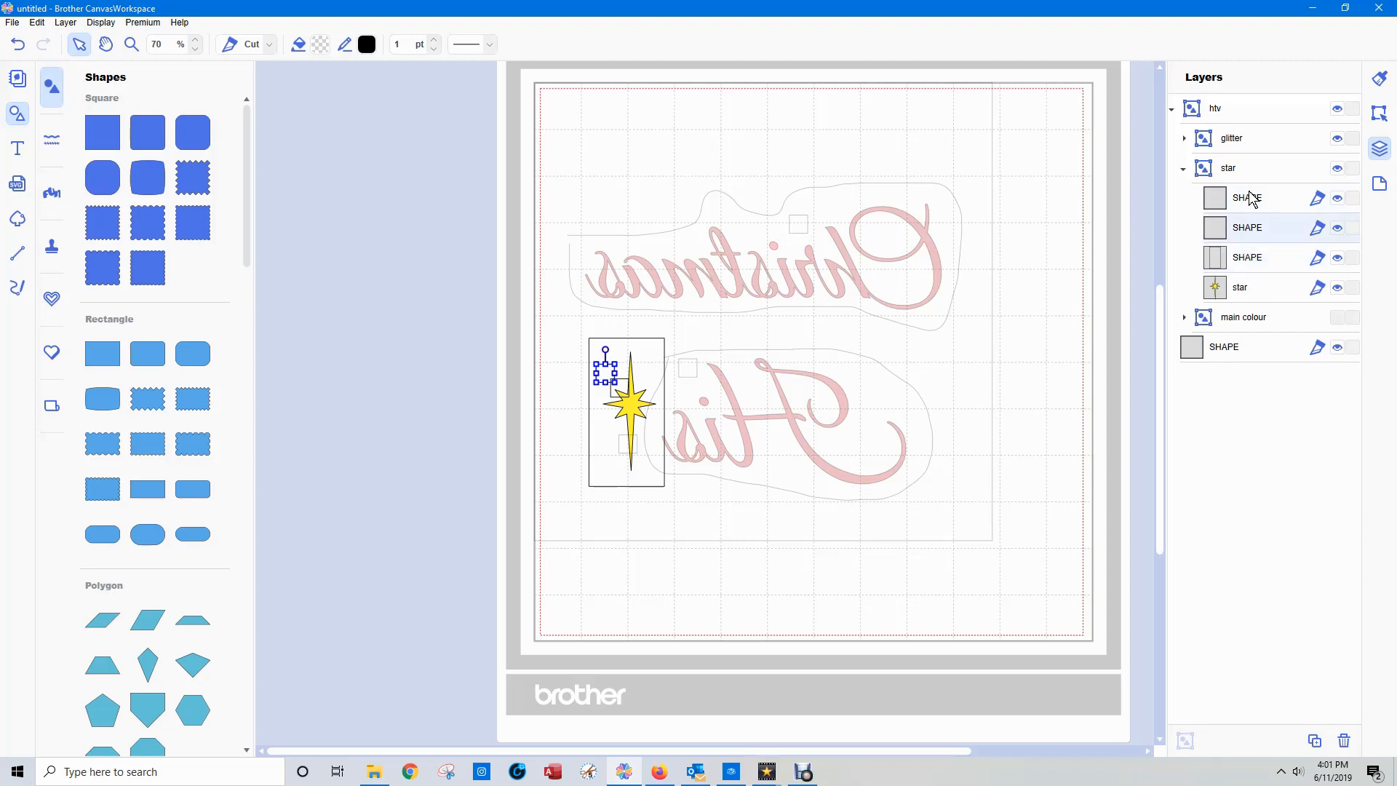
Select both squares in "star" and align them by center and middle so they overlap exactly.
{"action": "left_click", "coordinate": [1251, 200]}
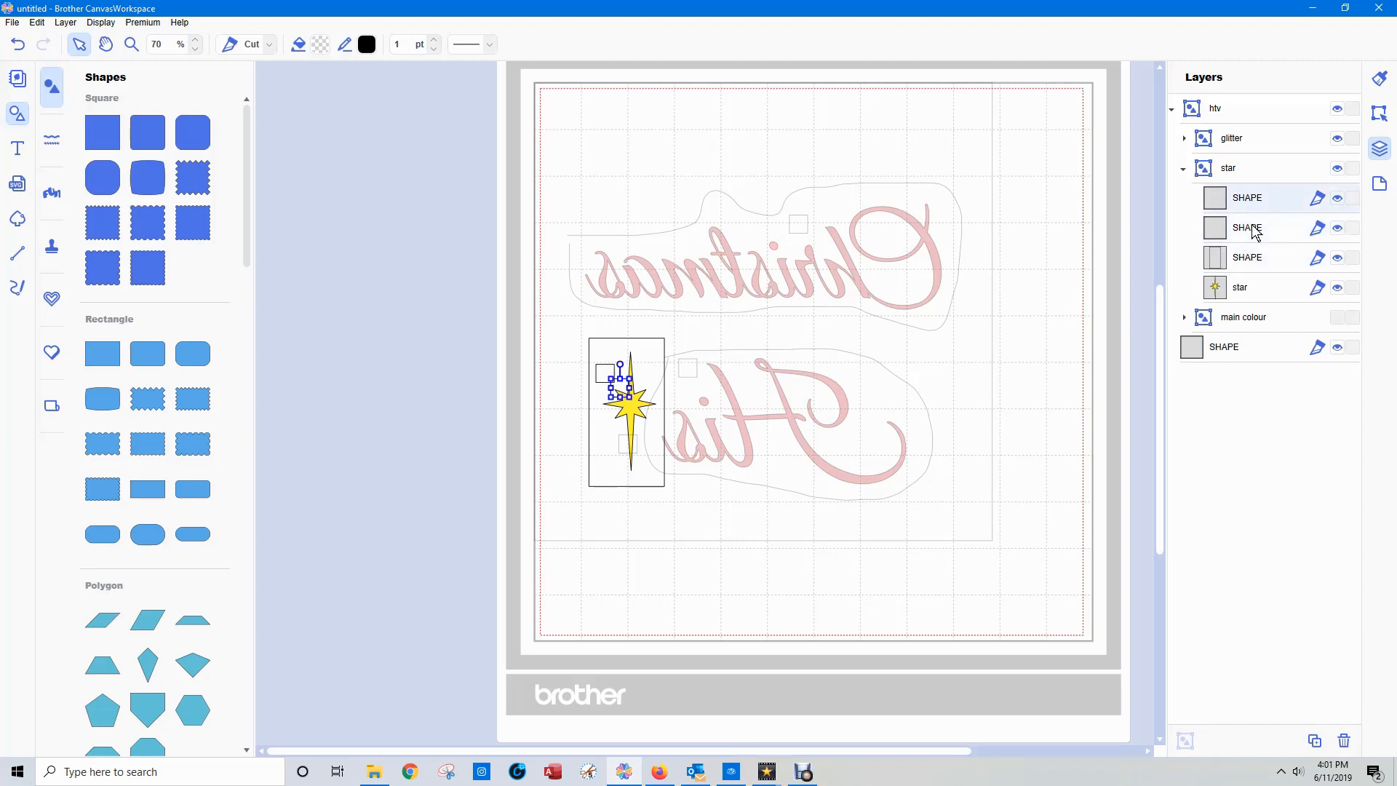
{"action": "left_click", "coordinate": [1256, 231], "text": "ctrl"}
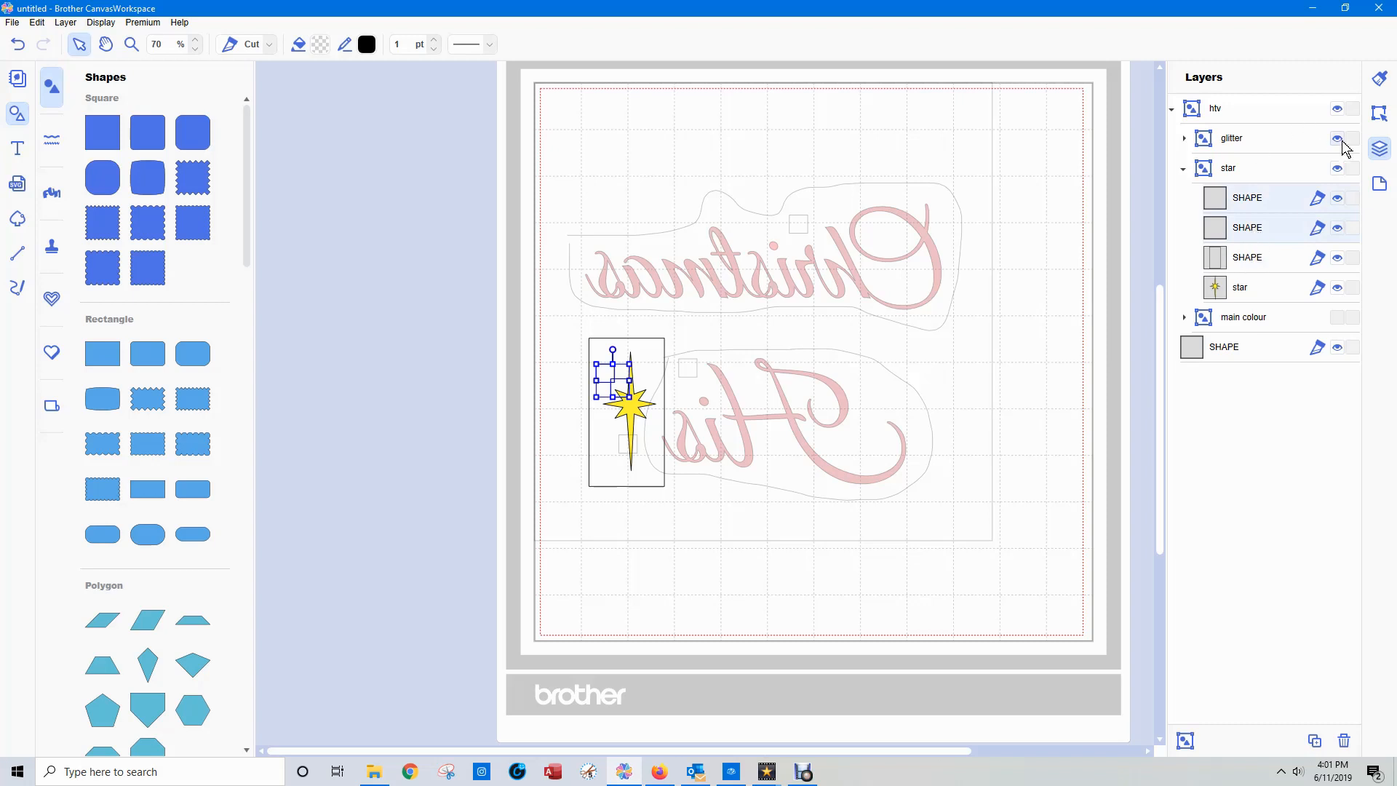
{"action": "left_click", "coordinate": [1380, 112]}
{"action": "left_click", "coordinate": [1223, 408]}
{"action": "left_click", "coordinate": [1224, 436]}
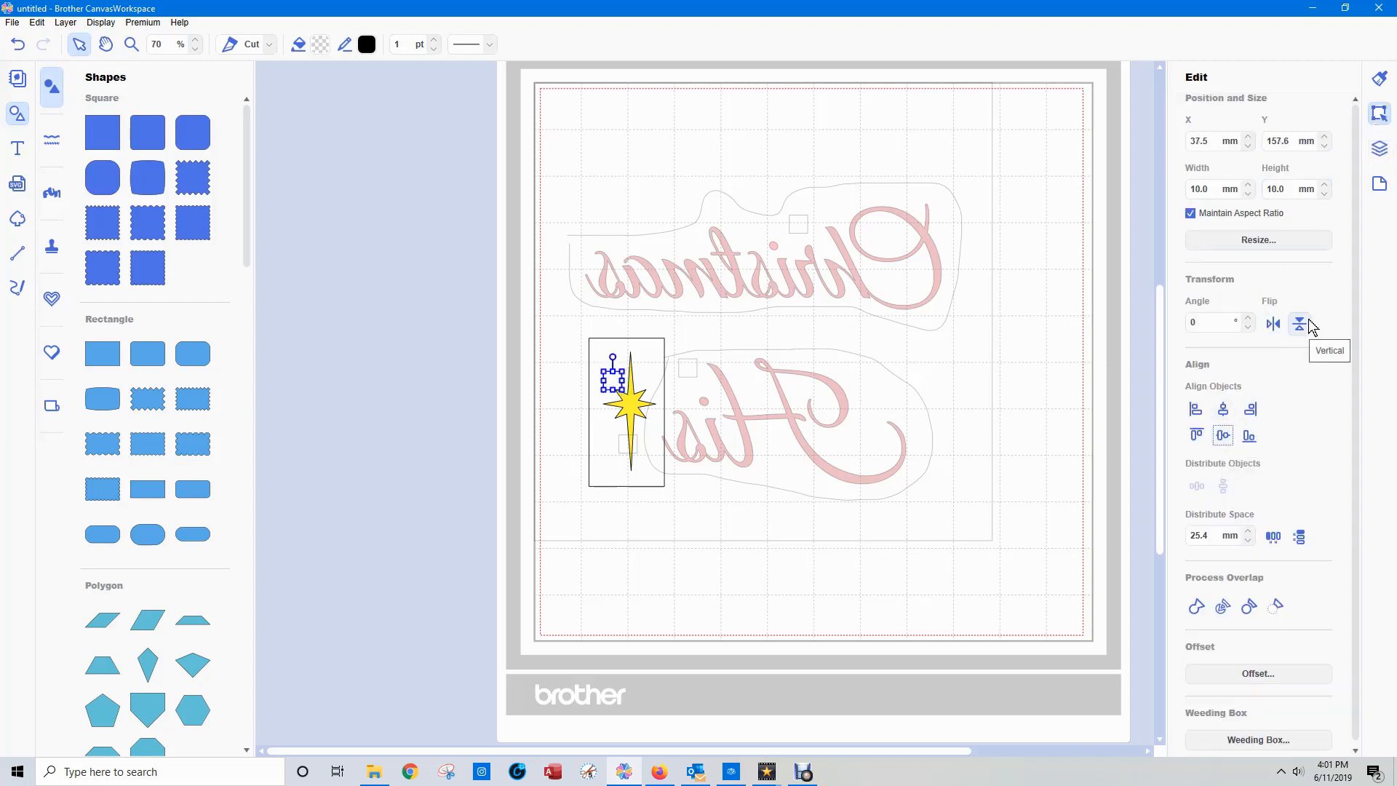
Nudge the two stacked squares up and left, clear of the yellow star but inside its weeding box.
{"action": "key", "text": "Up"}
{"action": "key", "text": "Up"}
{"action": "key", "text": "Up"}
{"action": "key", "text": "Up"}
{"action": "key", "text": "Up"}
{"action": "key", "text": "Up"}
{"action": "key", "text": "Up"}
{"action": "key", "text": "Up"}
{"action": "key", "text": "Up"}
{"action": "key", "text": "Up"}
{"action": "key", "text": "Up"}
{"action": "key", "text": "Up"}
{"action": "key", "text": "Up"}
{"action": "key", "text": "Up"}
{"action": "key", "text": "Up"}
{"action": "key", "text": "Up"}
{"action": "key", "text": "Up"}
{"action": "key", "text": "Up"}
{"action": "key", "text": "Up"}
{"action": "key", "text": "Left"}
{"action": "key", "text": "Left"}
{"action": "key", "text": "Left"}
{"action": "key", "text": "Left"}
{"action": "key", "text": "Left"}
{"action": "key", "text": "Left"}
{"action": "key", "text": "Left"}
{"action": "key", "text": "Left"}
{"action": "key", "text": "Left"}
{"action": "left_click", "coordinate": [1379, 149]}
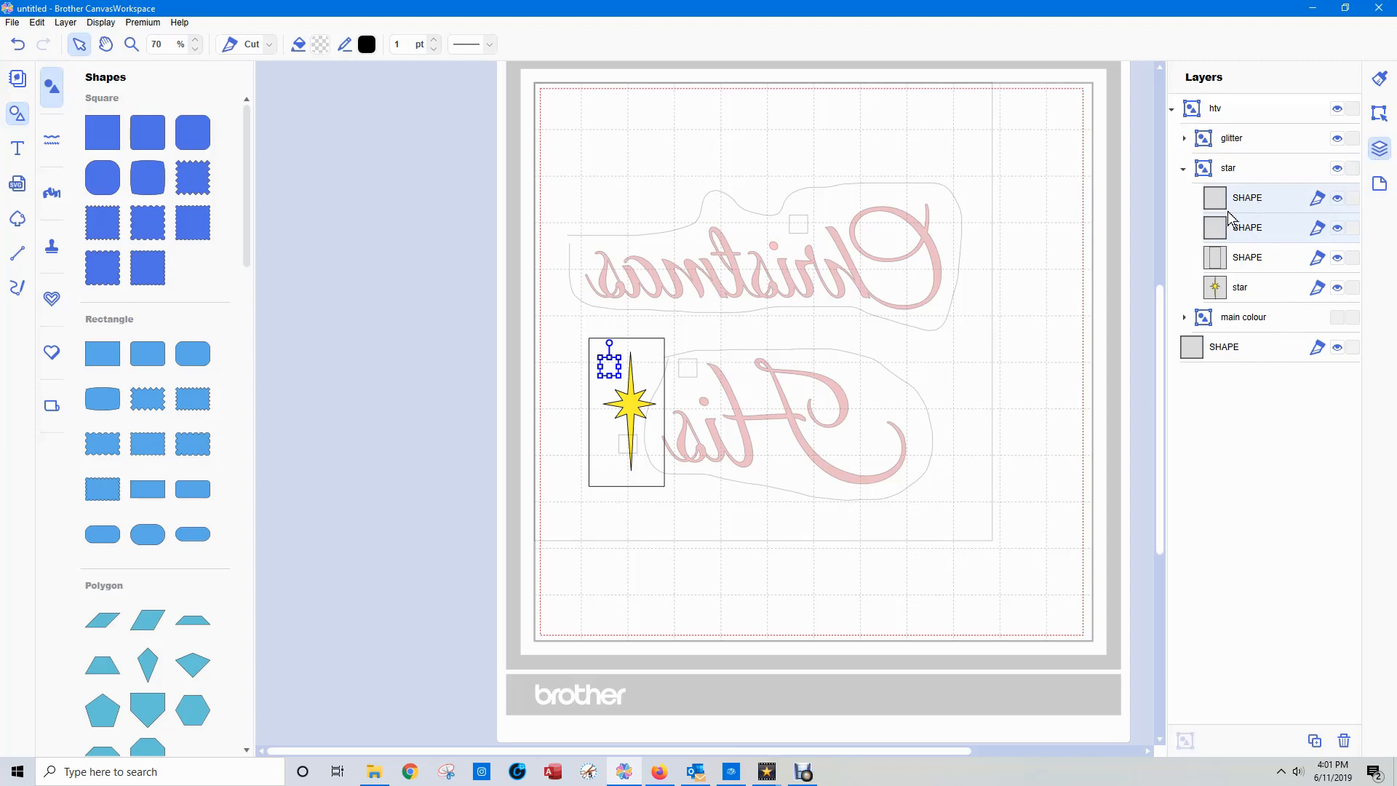
Move only one of the two stacked squares from "star" into the "glitter" group, and clear the selection.
{"action": "left_click", "coordinate": [1230, 205]}
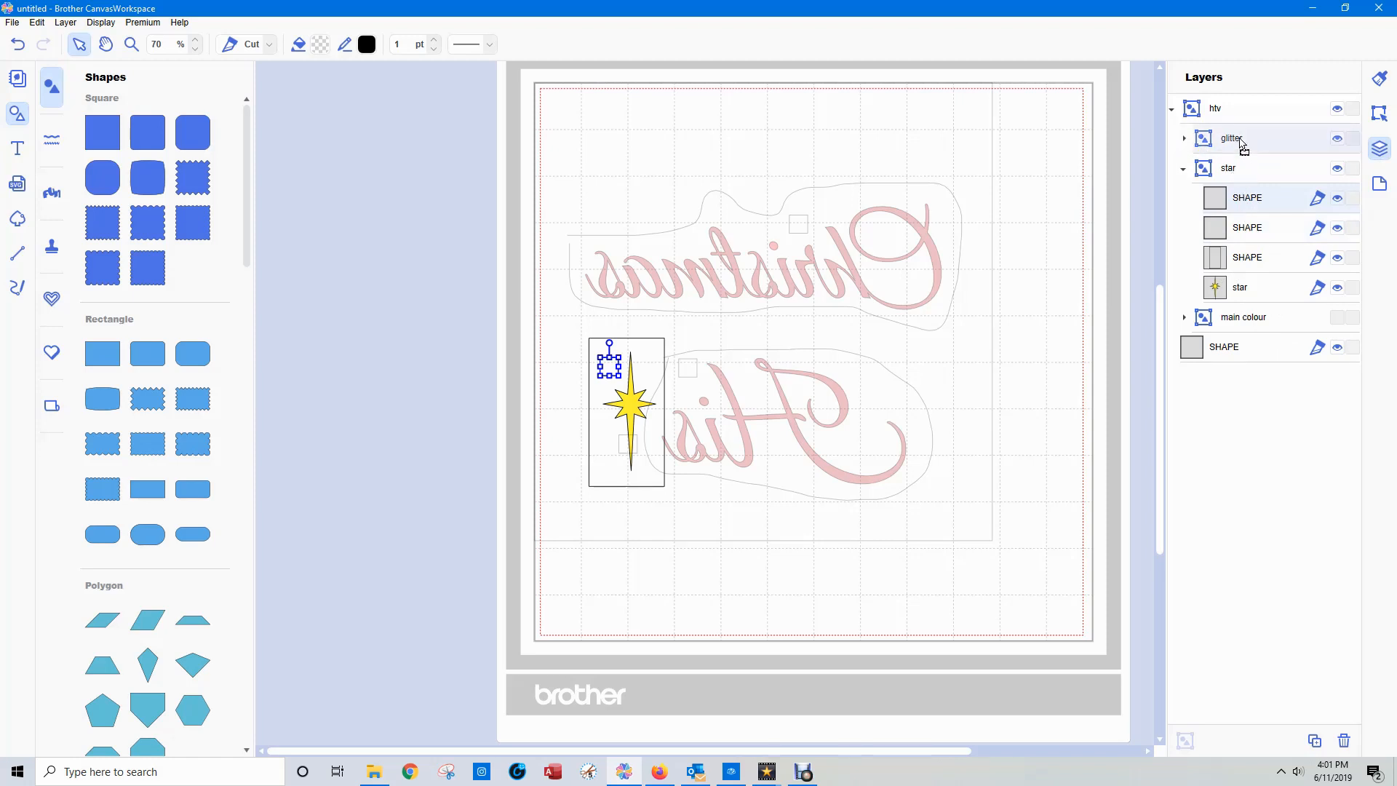
{"action": "left_click_drag", "start_coordinate": [1243, 144], "coordinate": [1235, 142]}
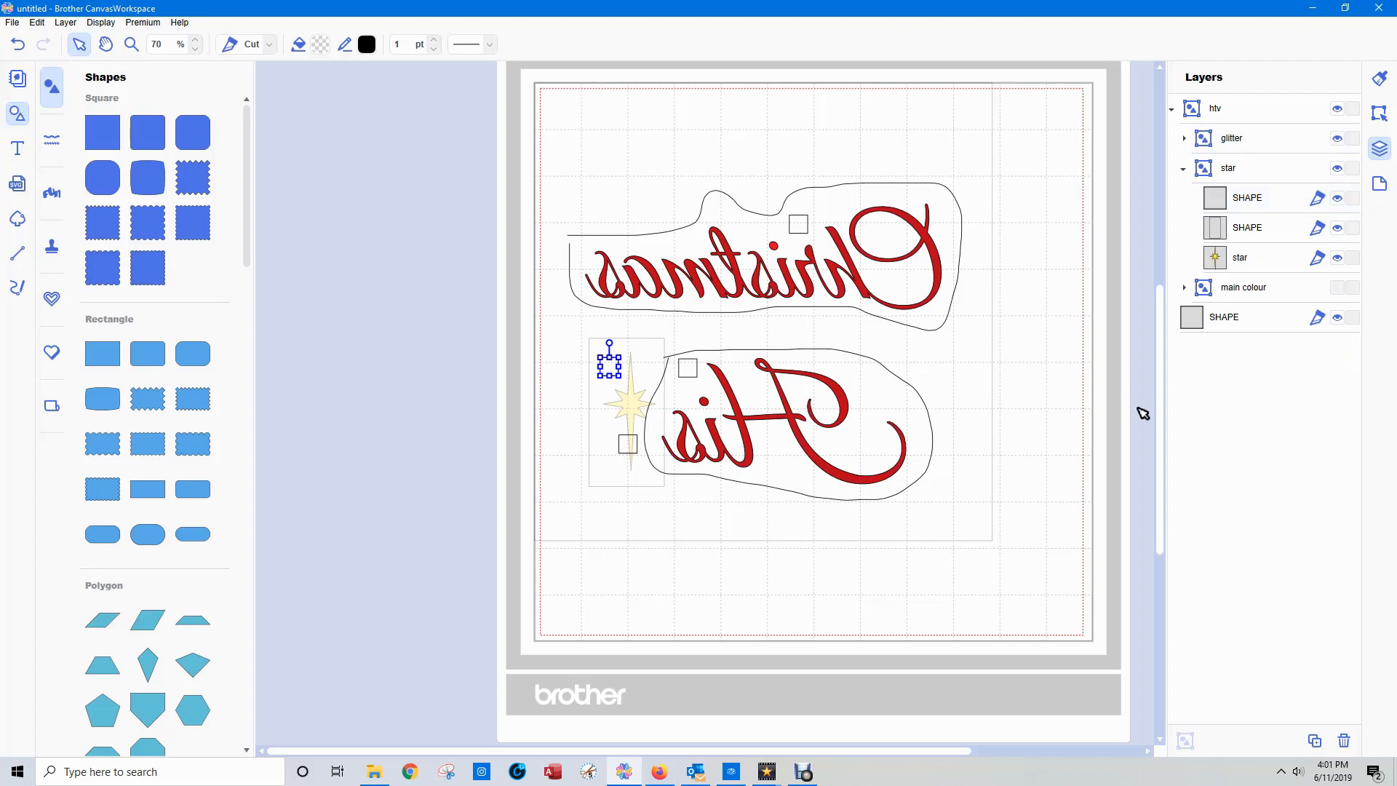
{"action": "left_click", "coordinate": [1072, 476]}
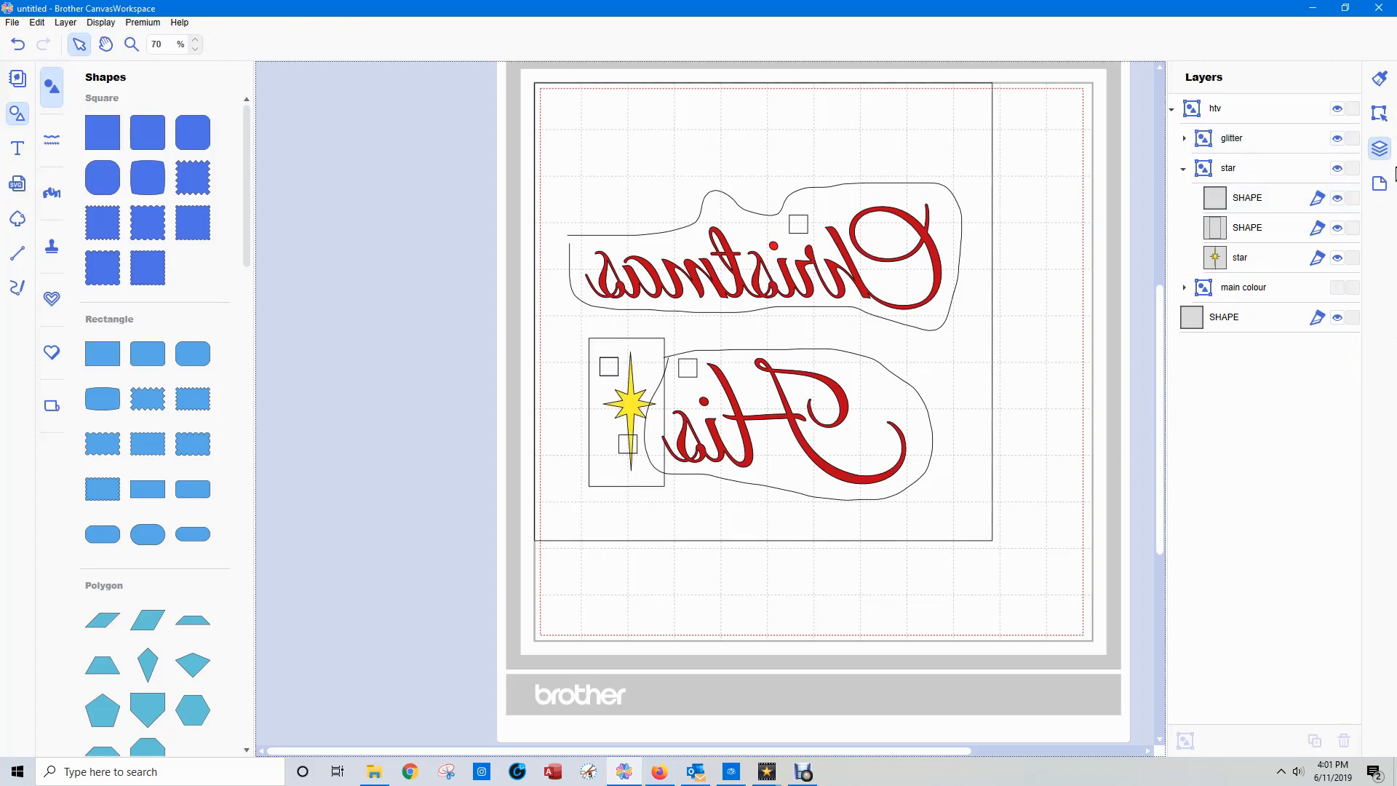
Collapse "star" and examine the squares in "glitter", "star" and "main colour" by toggling their visibility.
{"action": "left_click", "coordinate": [1183, 169]}
{"action": "left_click", "coordinate": [1337, 139]}
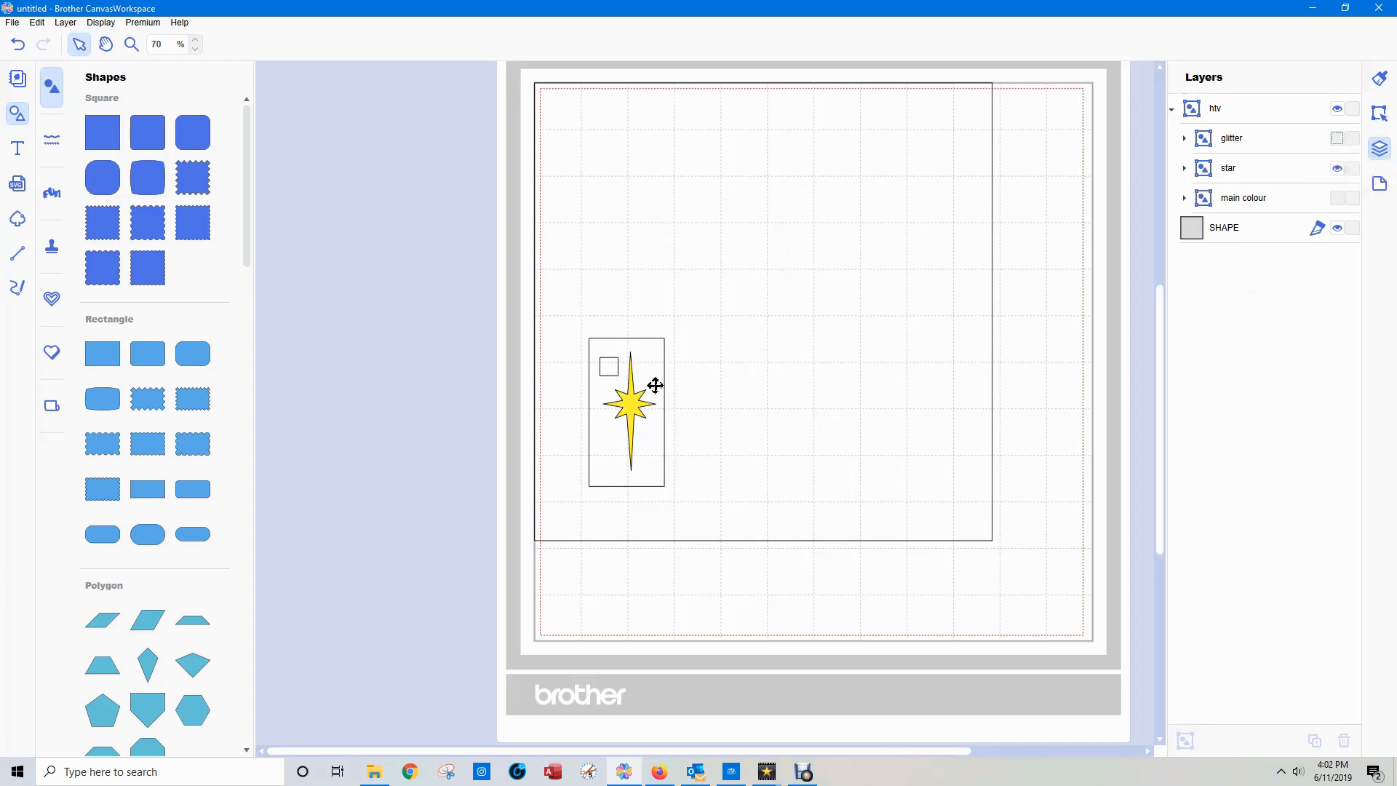
{"action": "left_click", "coordinate": [1337, 168]}
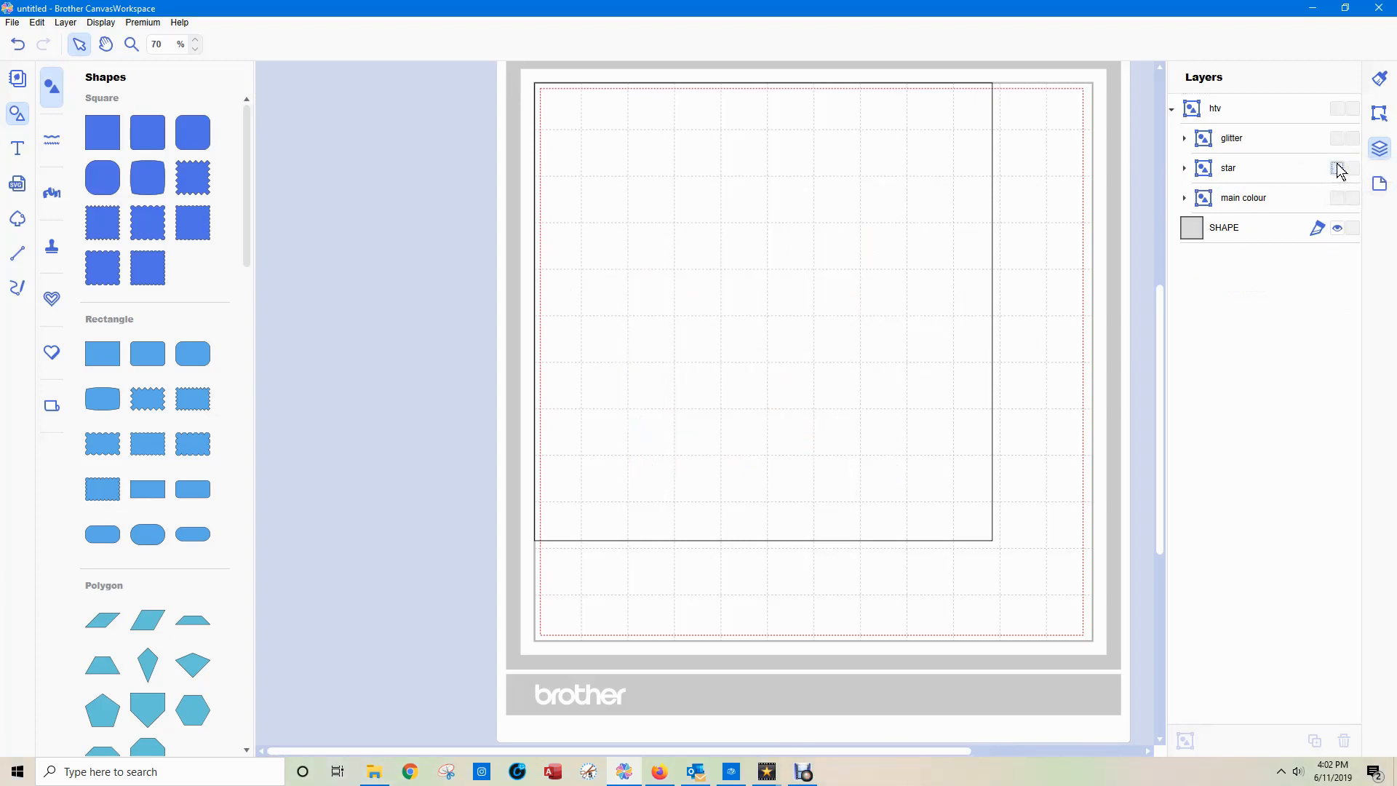
{"action": "left_click", "coordinate": [1337, 198]}
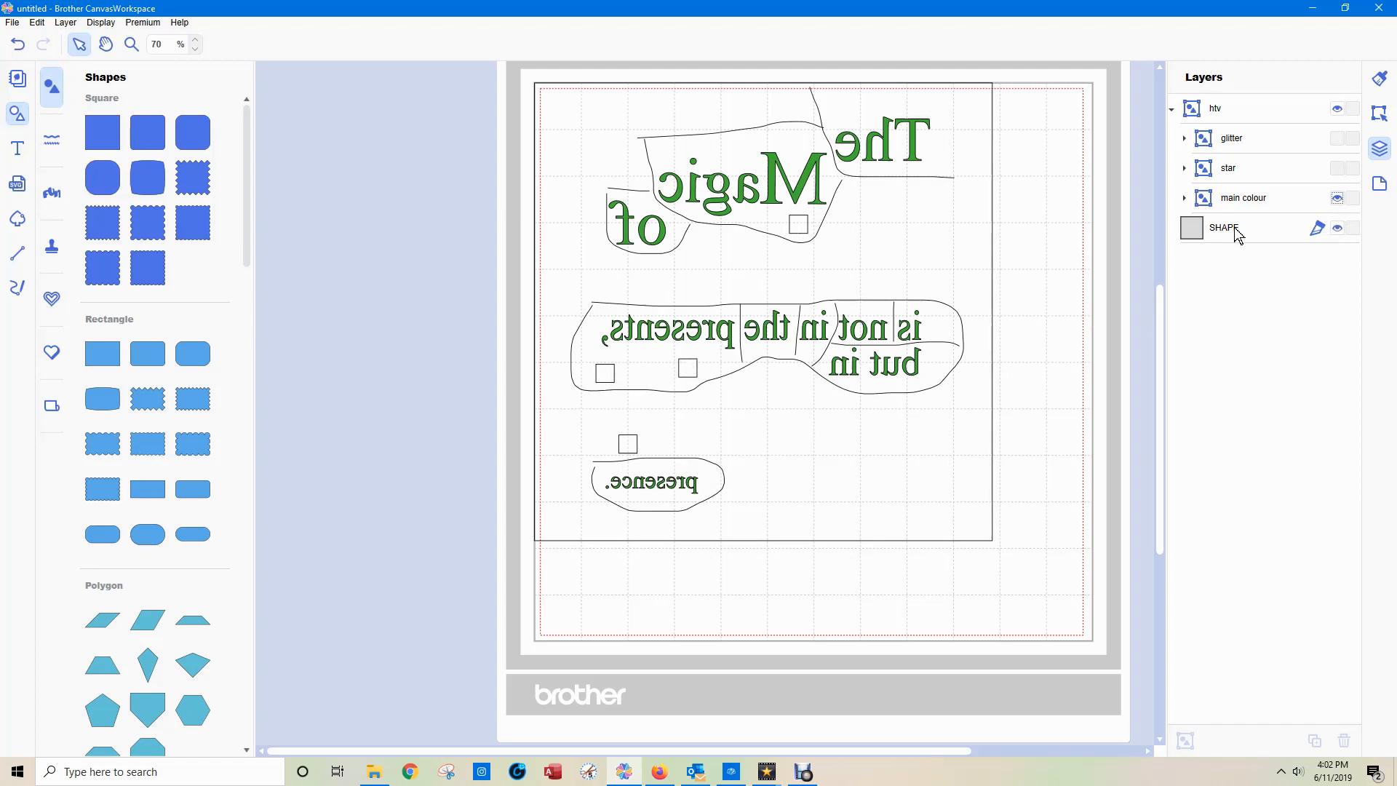
{"action": "left_click", "coordinate": [1338, 199]}
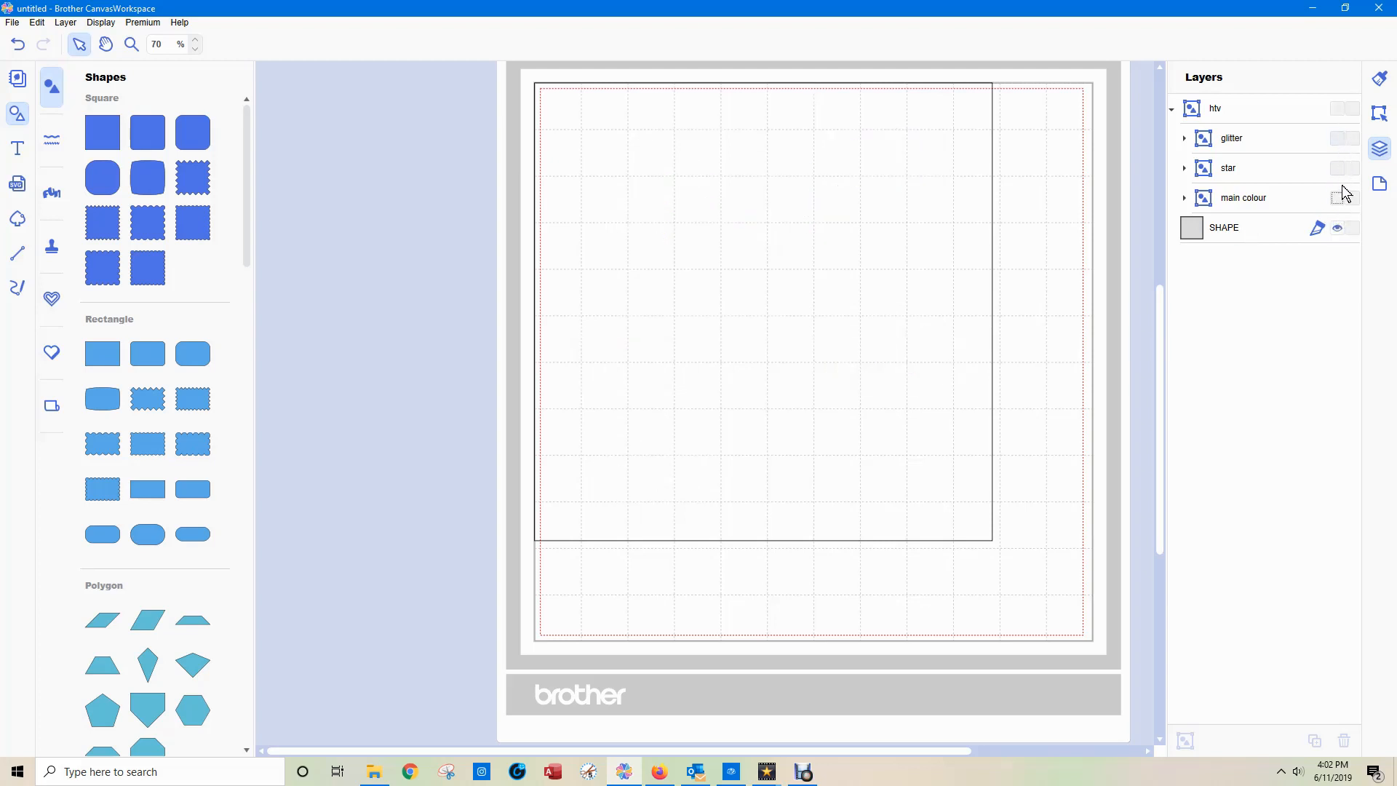
{"action": "left_click", "coordinate": [1337, 200]}
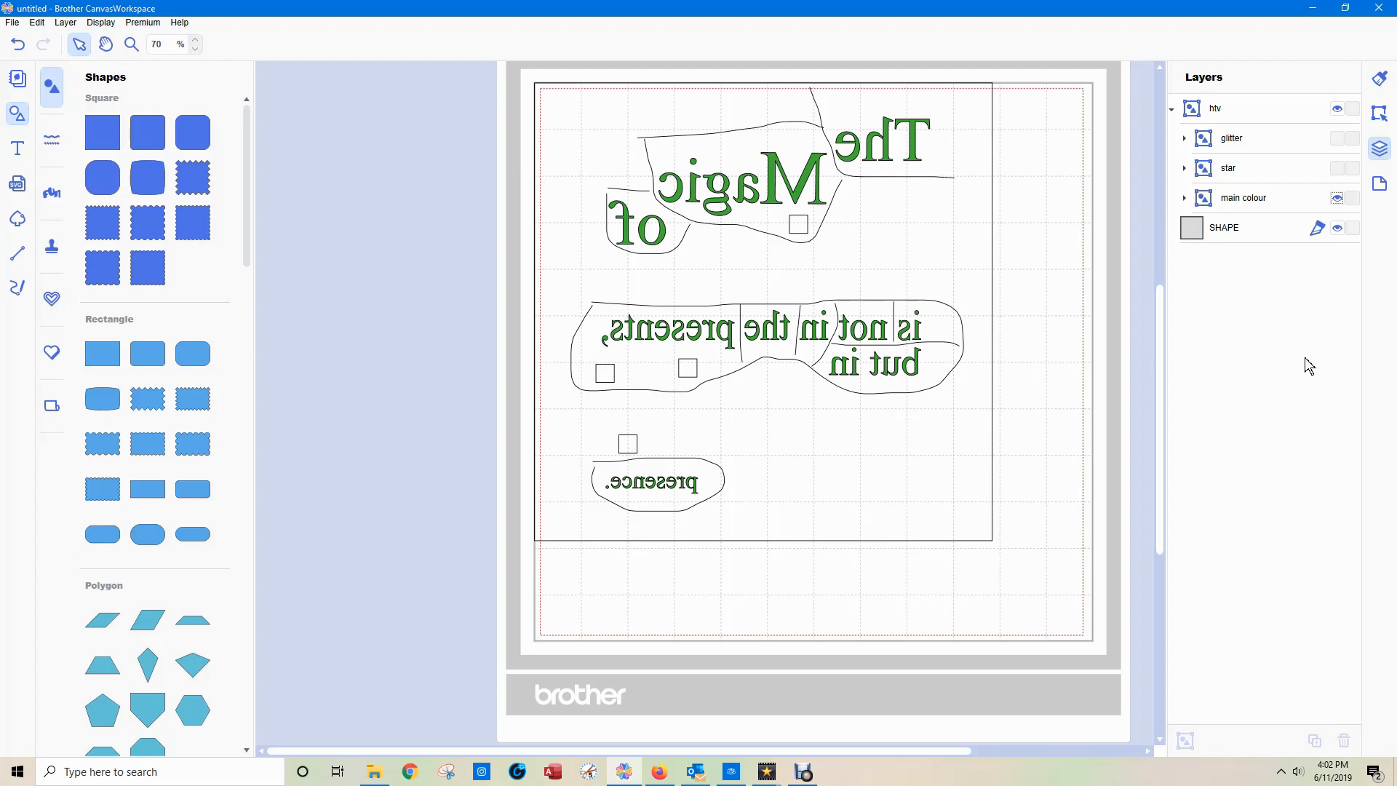
{"action": "left_click", "coordinate": [1337, 169]}
{"action": "left_click", "coordinate": [1336, 141]}
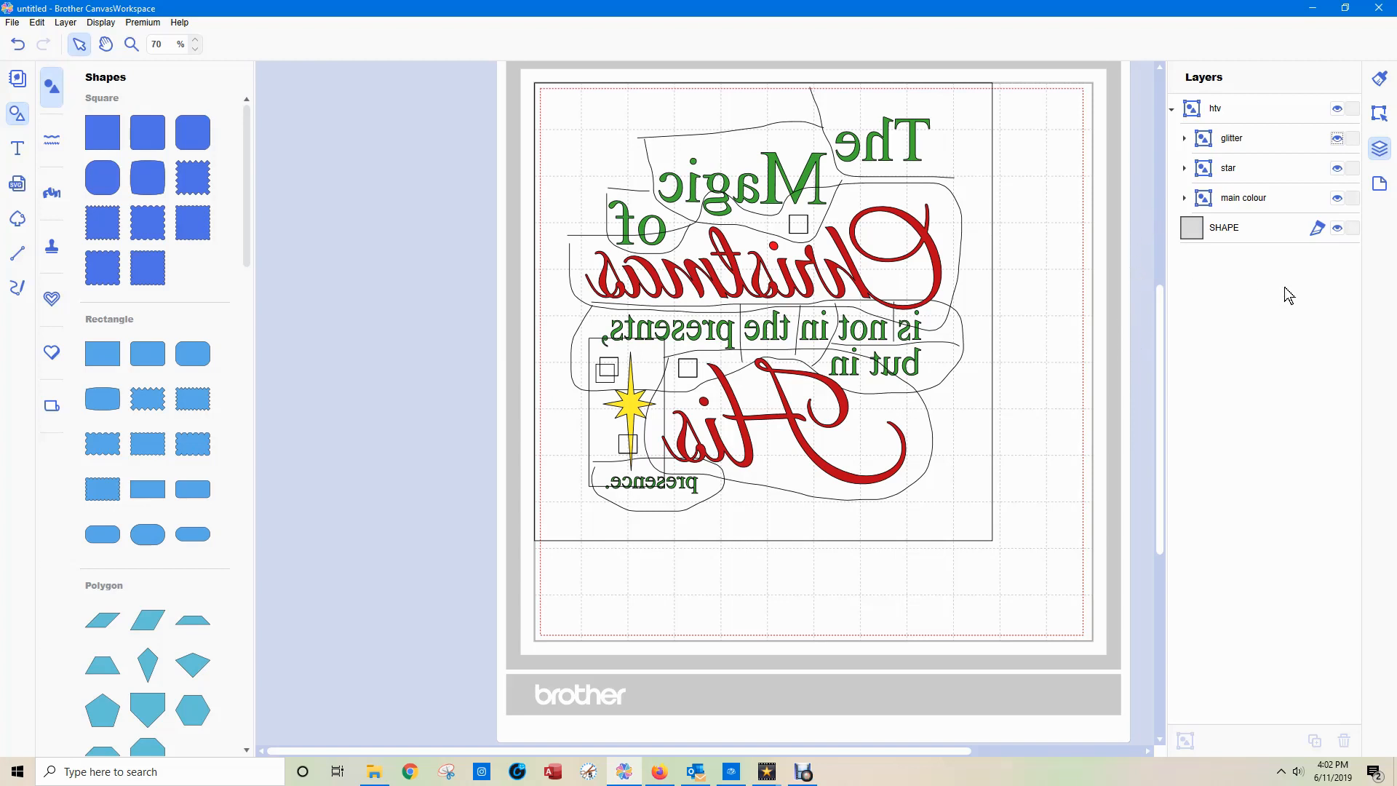
Hide "glitter", expand "star" and "main colour", and identify which square in each group sits beside the yellow star.
{"action": "left_click", "coordinate": [1338, 138]}
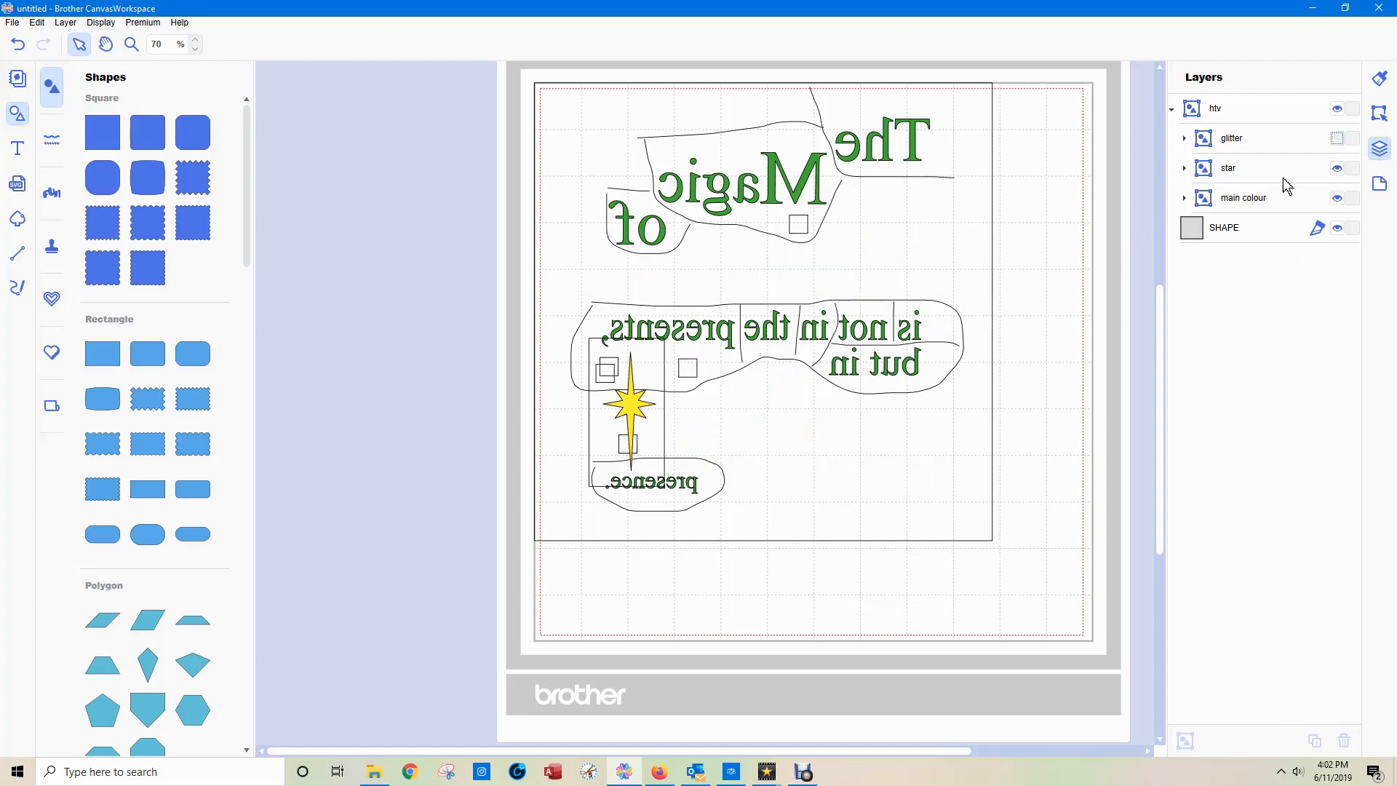
{"action": "left_click", "coordinate": [1183, 168]}
{"action": "left_click", "coordinate": [1248, 201]}
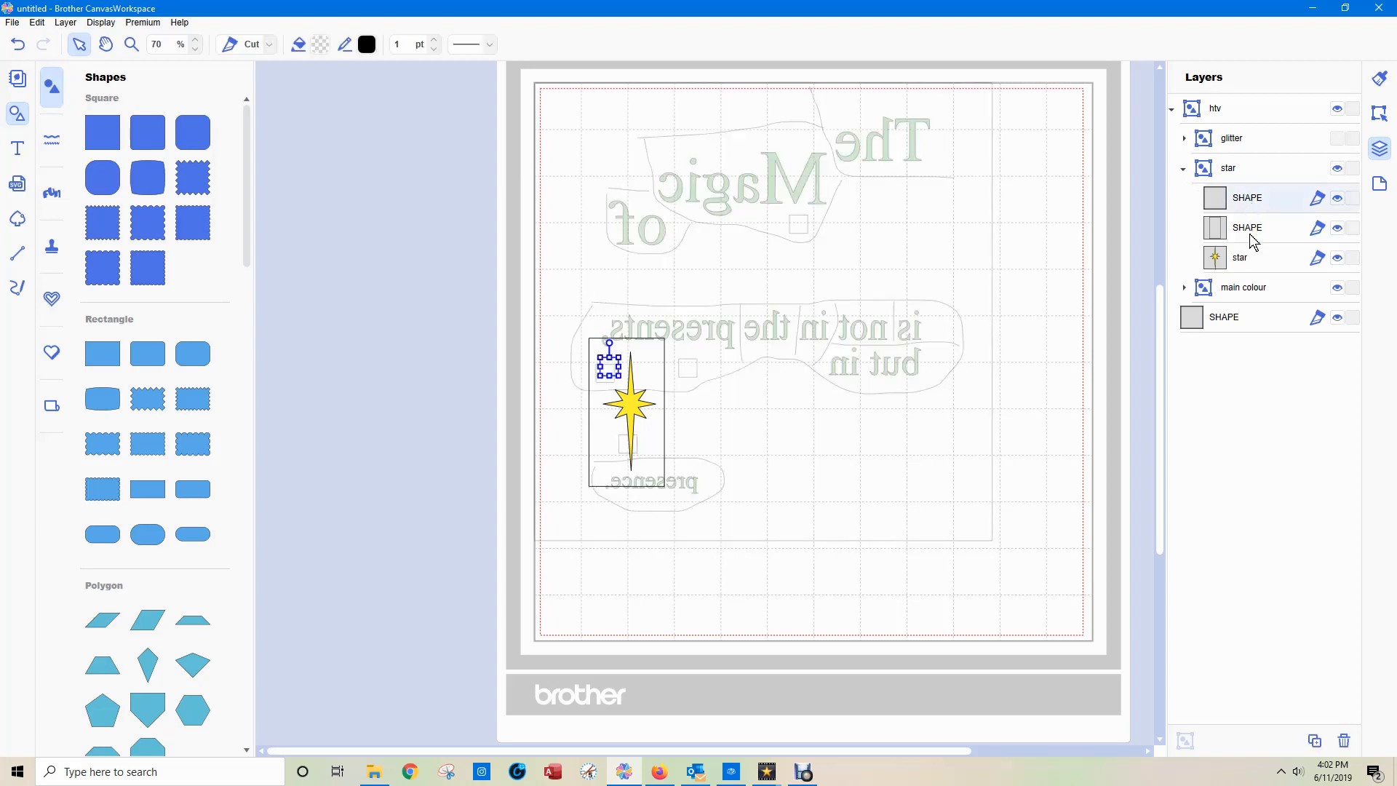
{"action": "left_click", "coordinate": [1184, 289]}
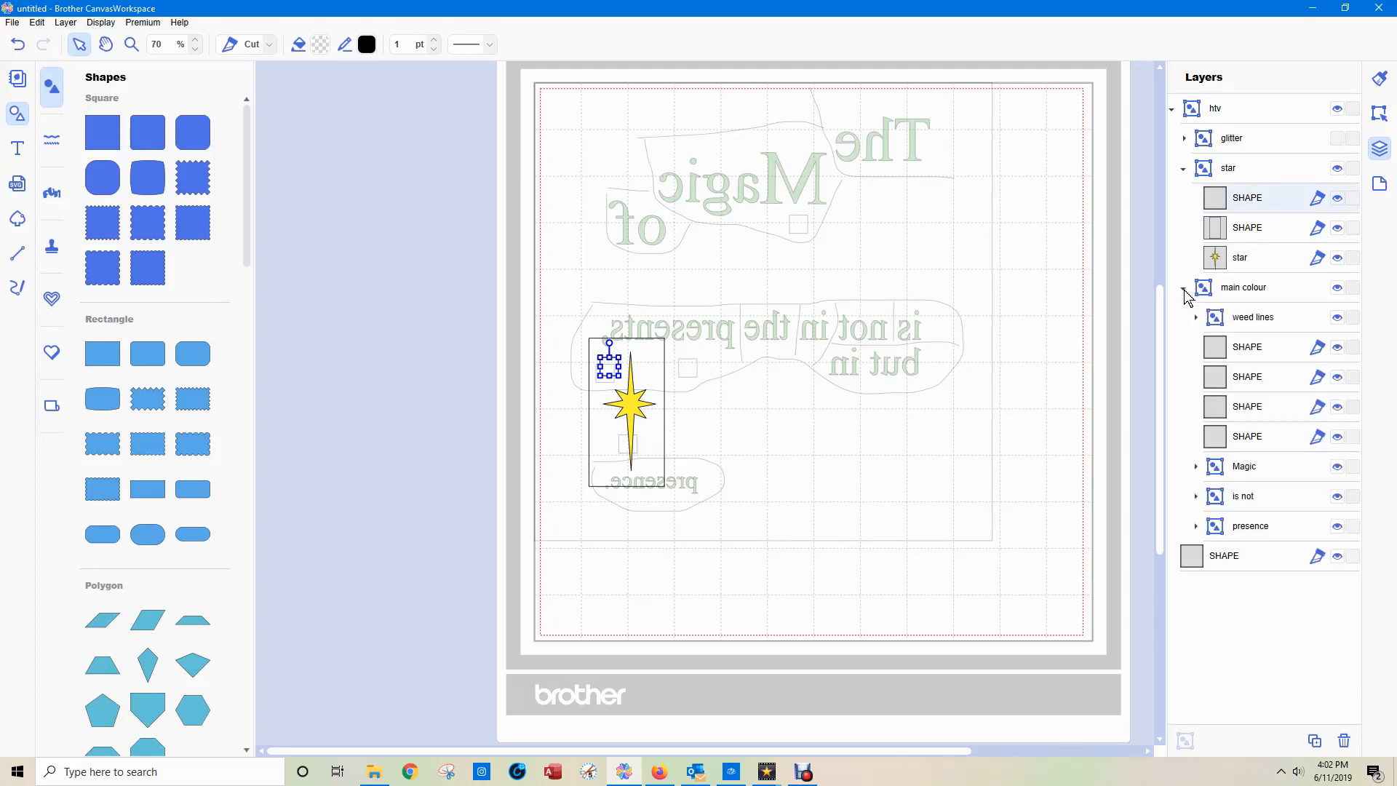
{"action": "left_click", "coordinate": [1249, 354]}
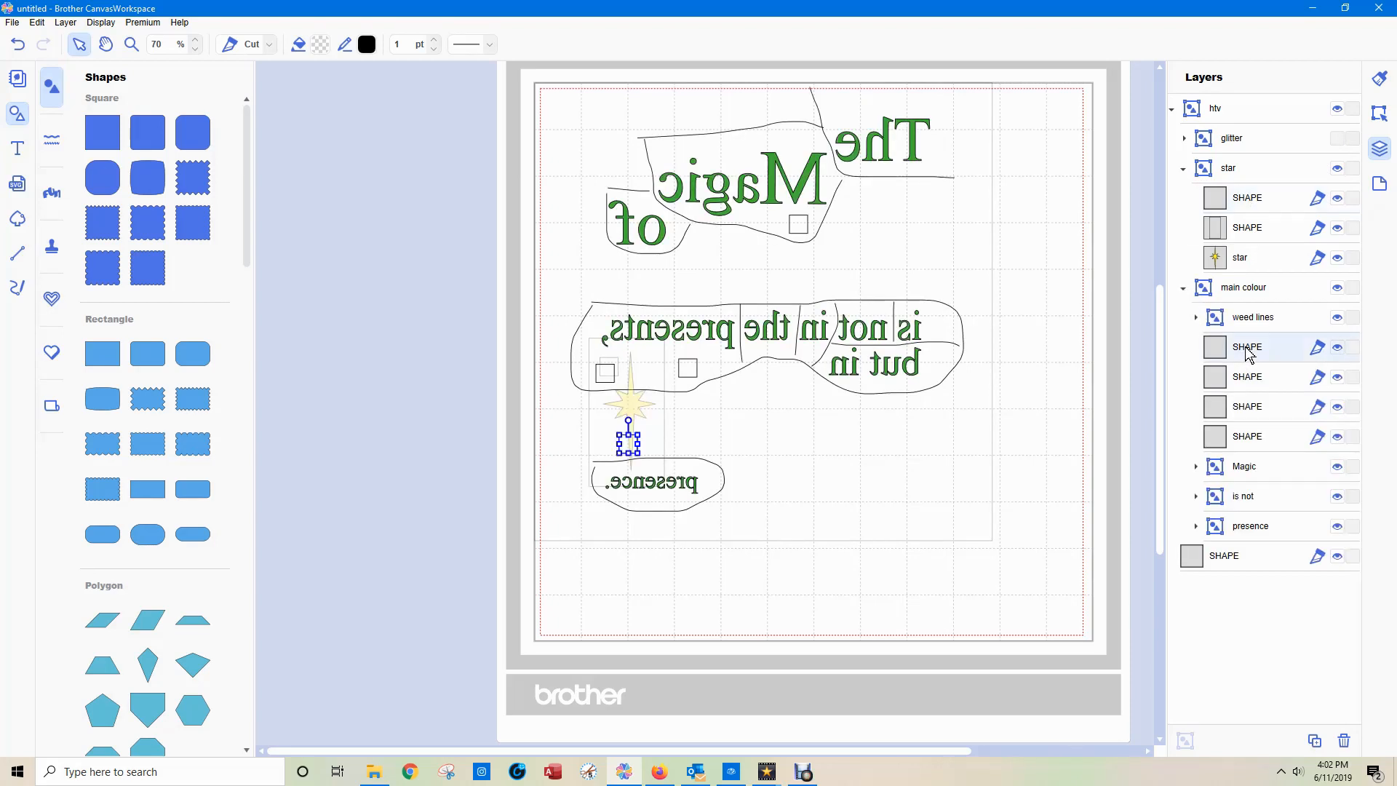
{"action": "left_click", "coordinate": [1257, 380]}
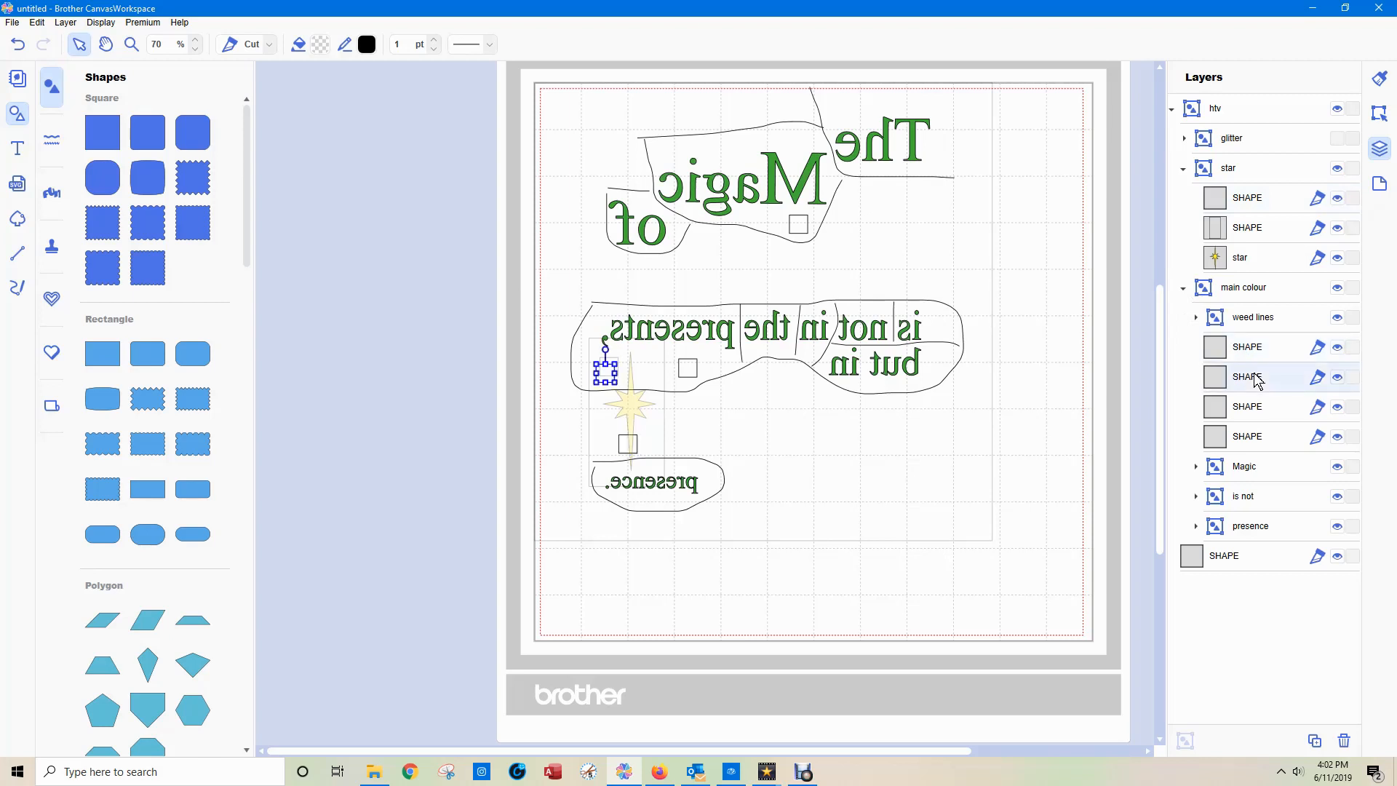
{"action": "left_click", "coordinate": [1249, 200], "text": "shift"}
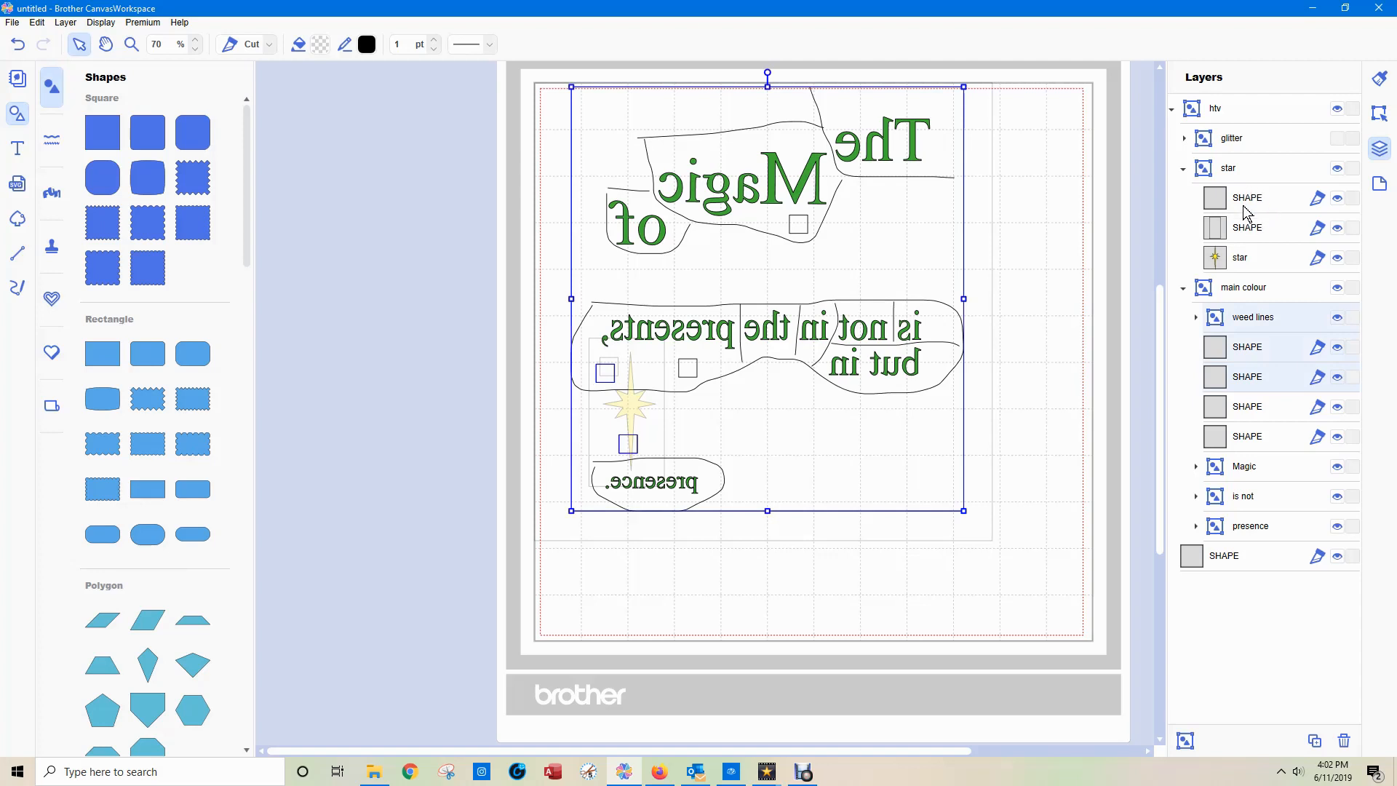
{"action": "left_click", "coordinate": [1100, 295]}
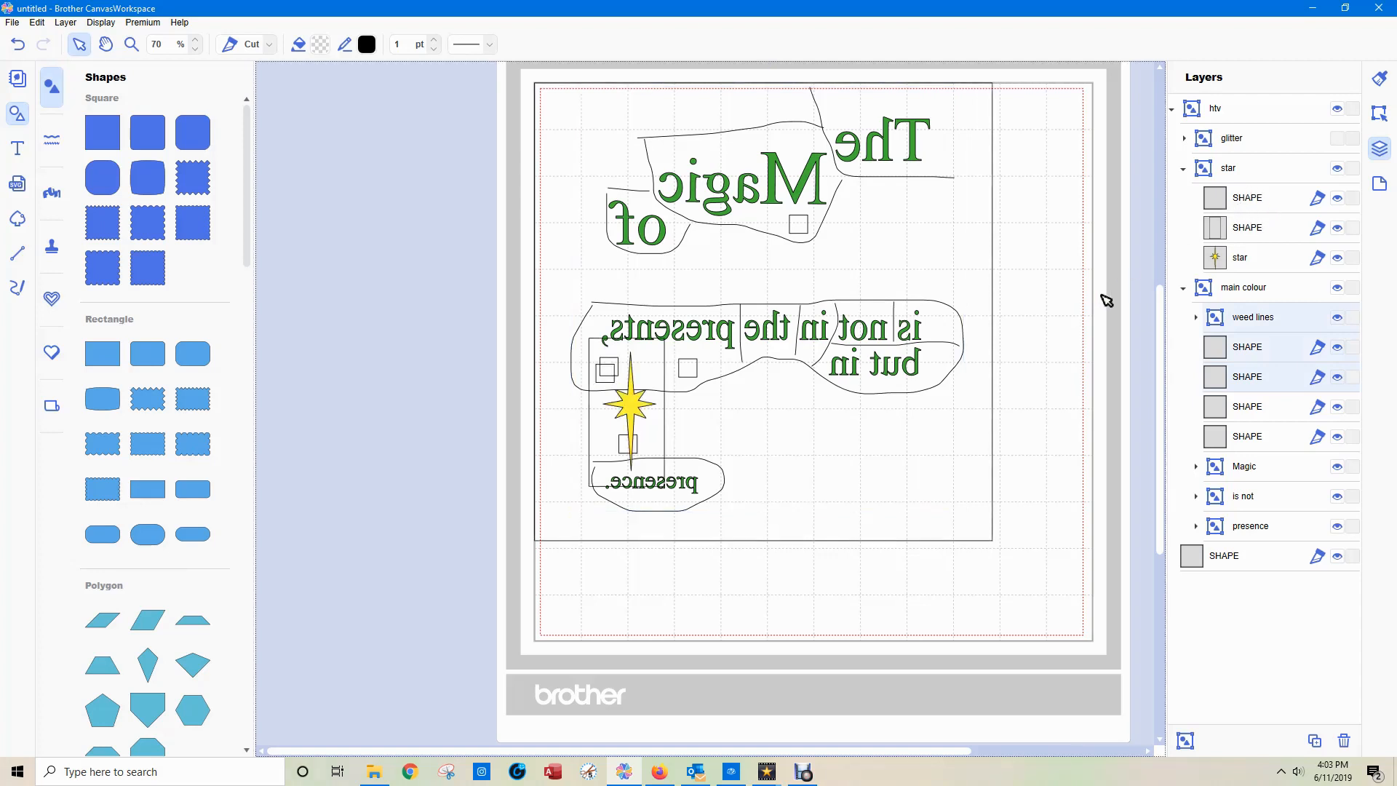
Move the square in "star" out of its group to the end of the layer list, and hide the large outer square.
{"action": "left_click", "coordinate": [1248, 202]}
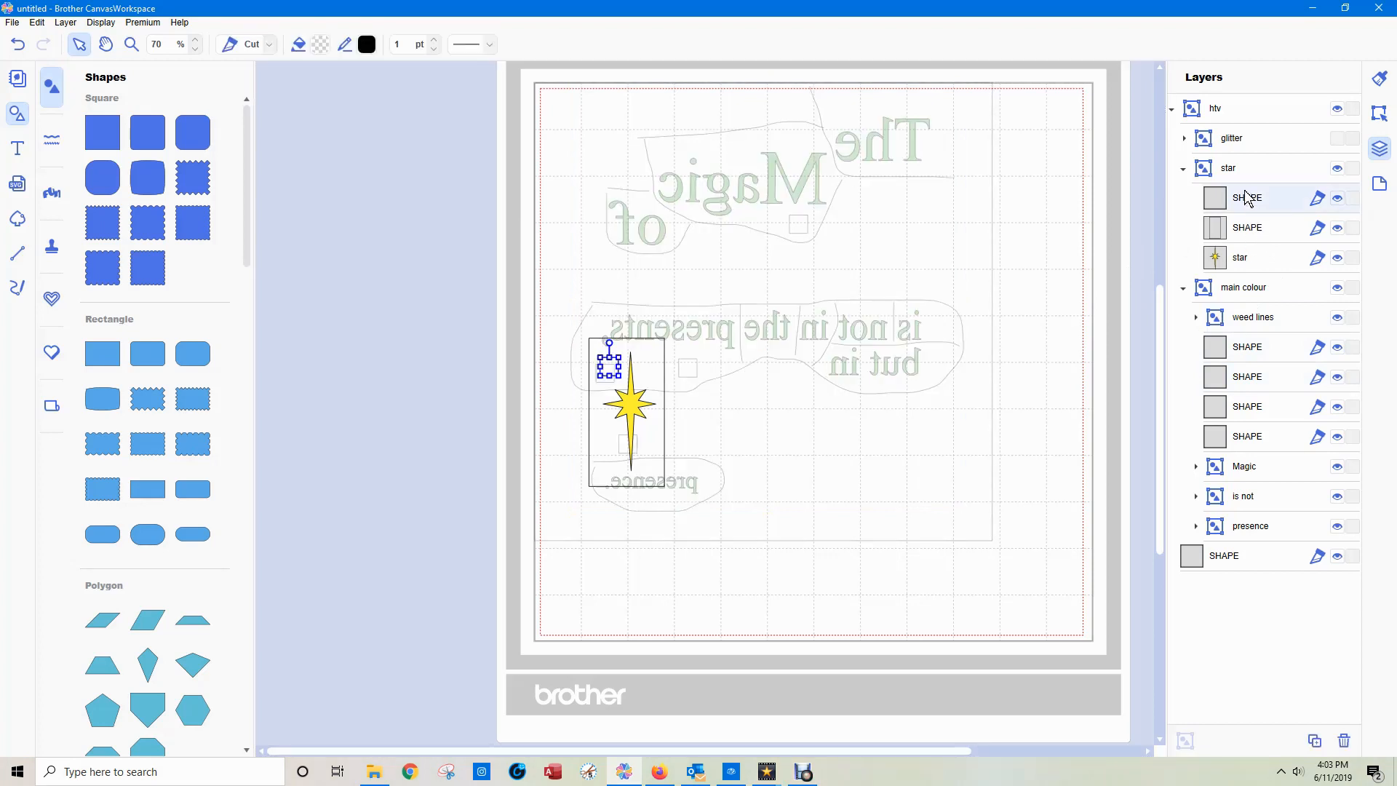
{"action": "left_click_drag", "start_coordinate": [1245, 194], "coordinate": [1204, 582]}
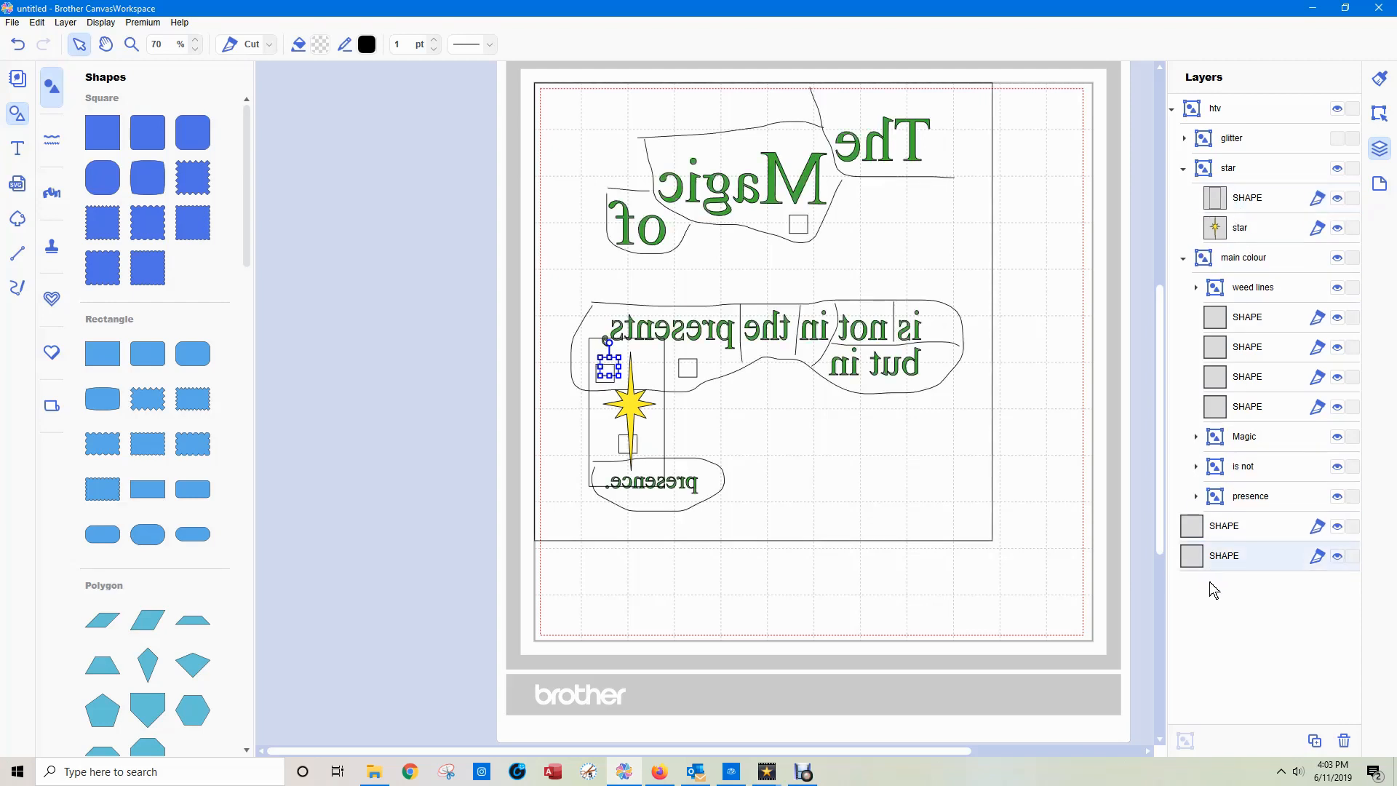
{"action": "double_click", "coordinate": [1199, 554]}
{"action": "left_click", "coordinate": [1235, 525]}
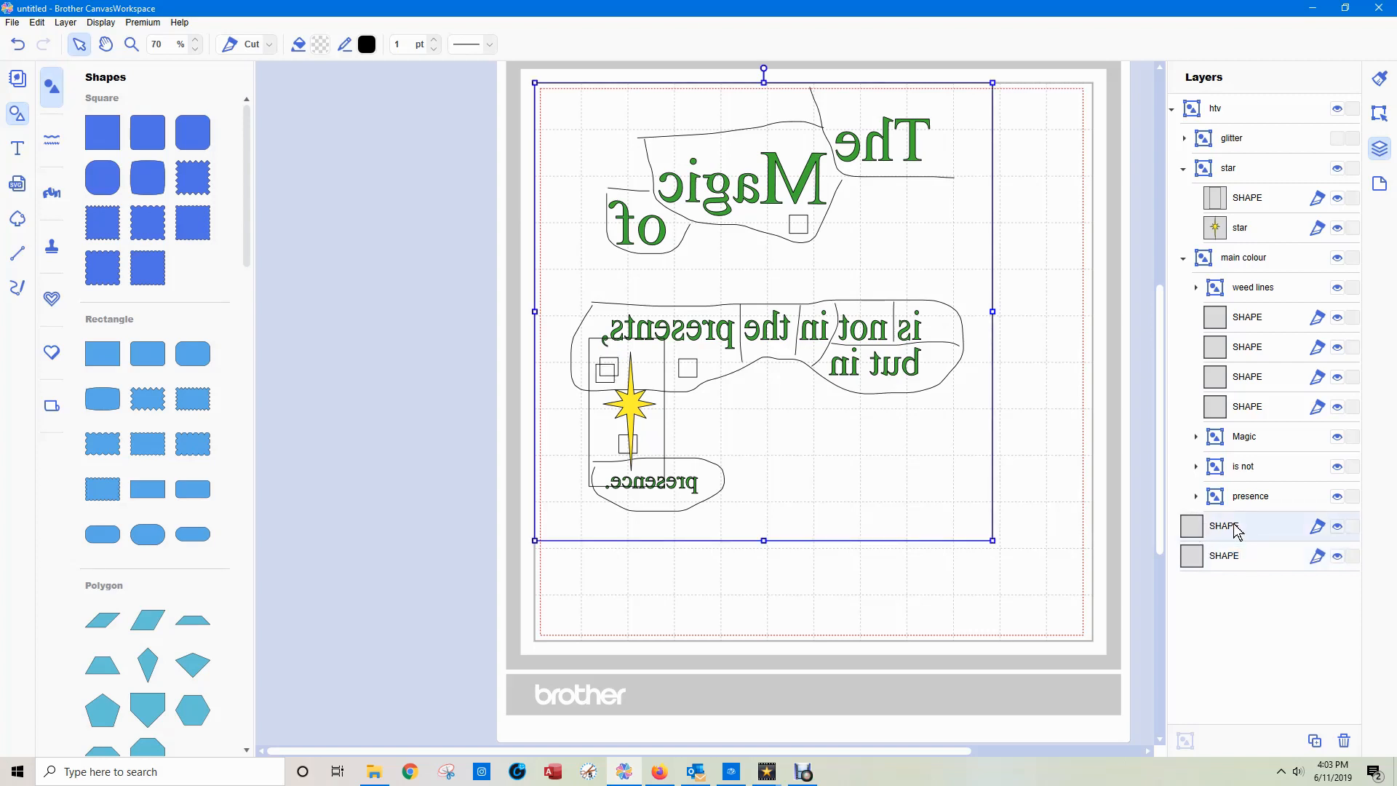
{"action": "left_click", "coordinate": [1337, 526]}
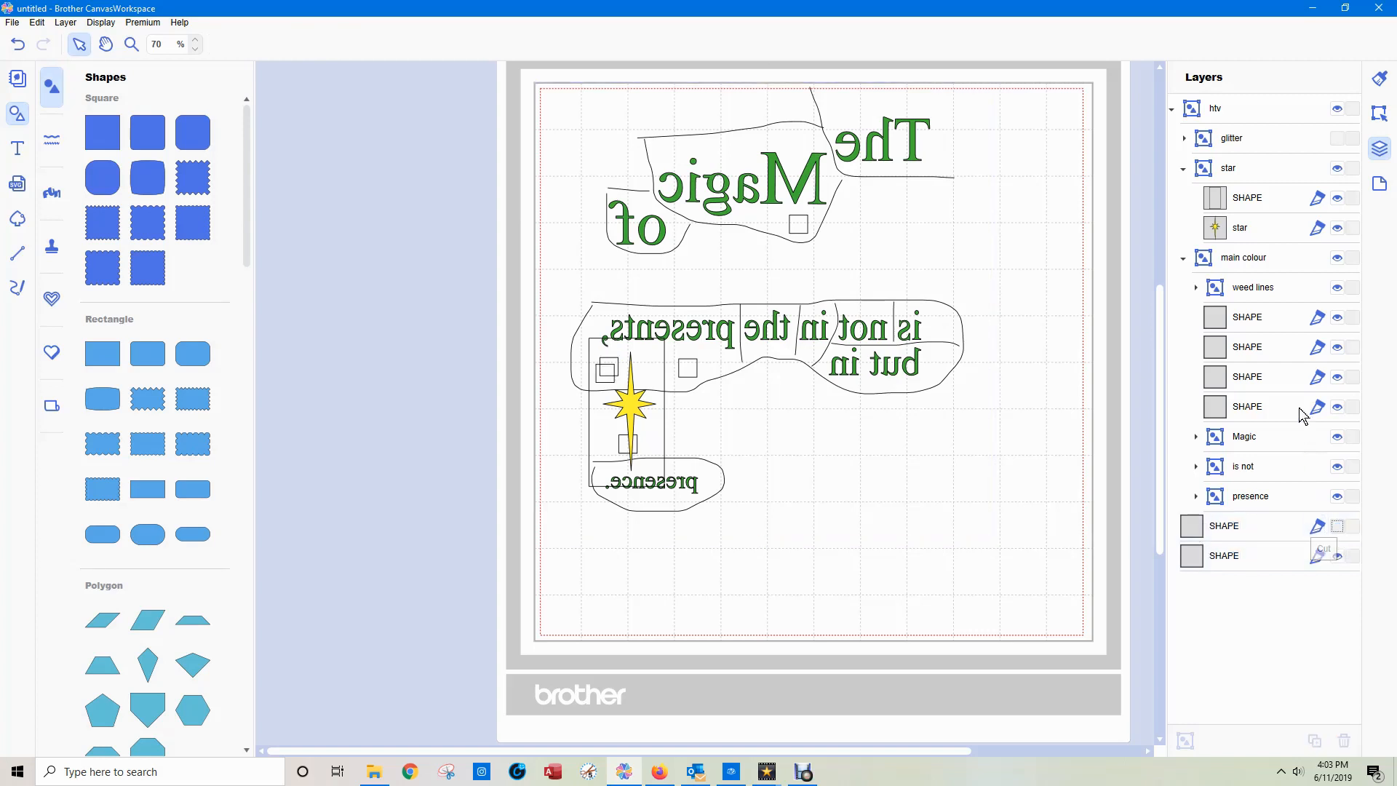
Move the squares beside the star out of "main colour" and "glitter" so they sit ungrouped at the end of the layer list.
{"action": "left_click", "coordinate": [1252, 321]}
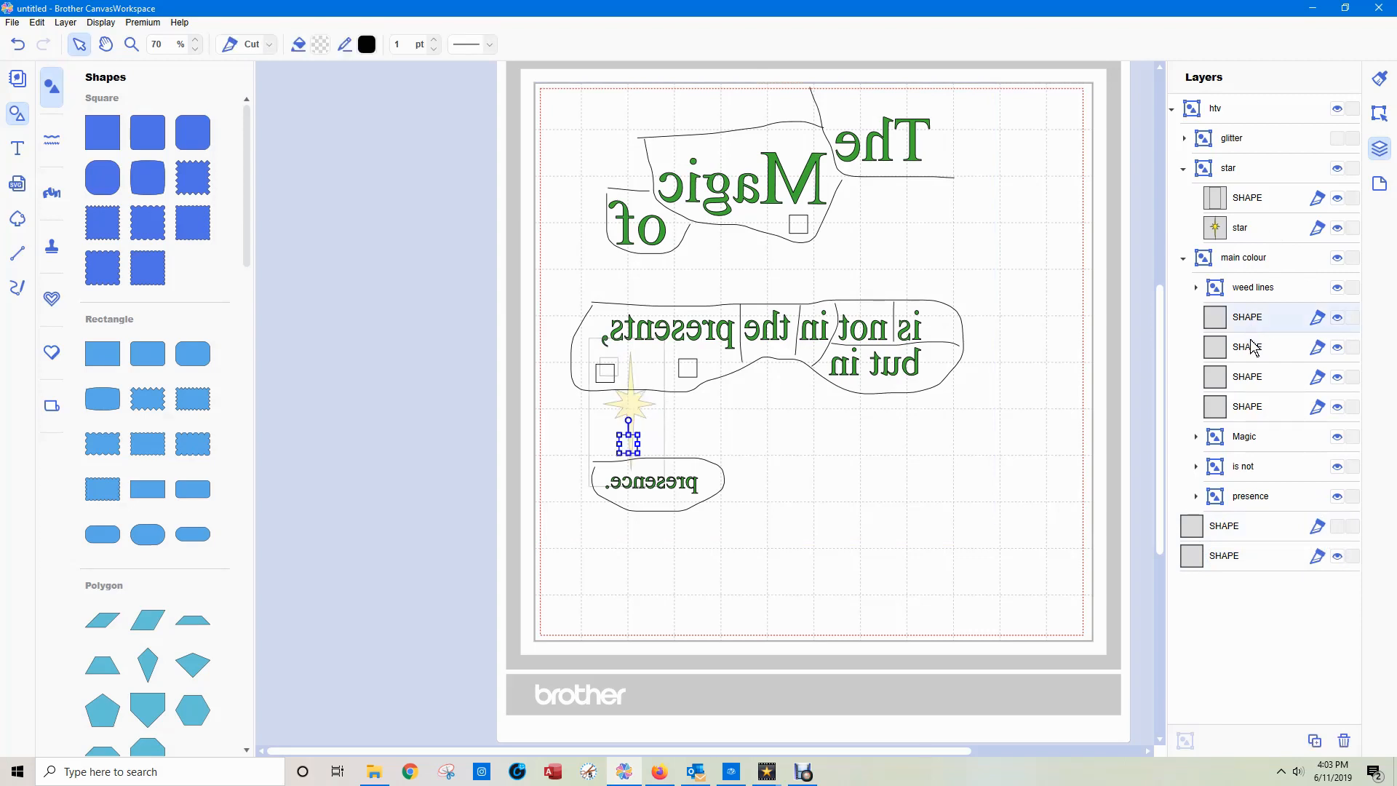
{"action": "left_click", "coordinate": [1254, 349]}
{"action": "left_click_drag", "start_coordinate": [1253, 352], "coordinate": [1285, 573]}
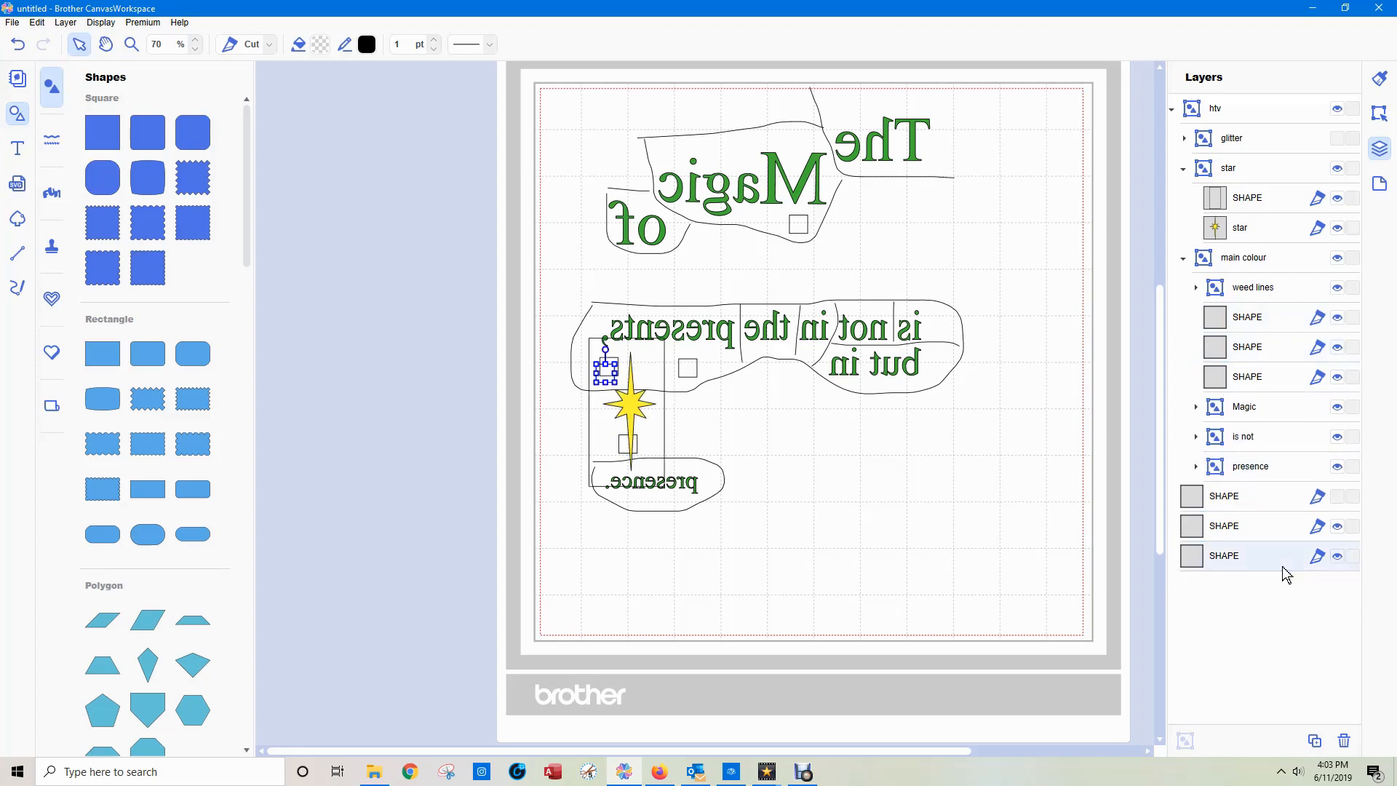
{"action": "left_click", "coordinate": [1184, 138]}
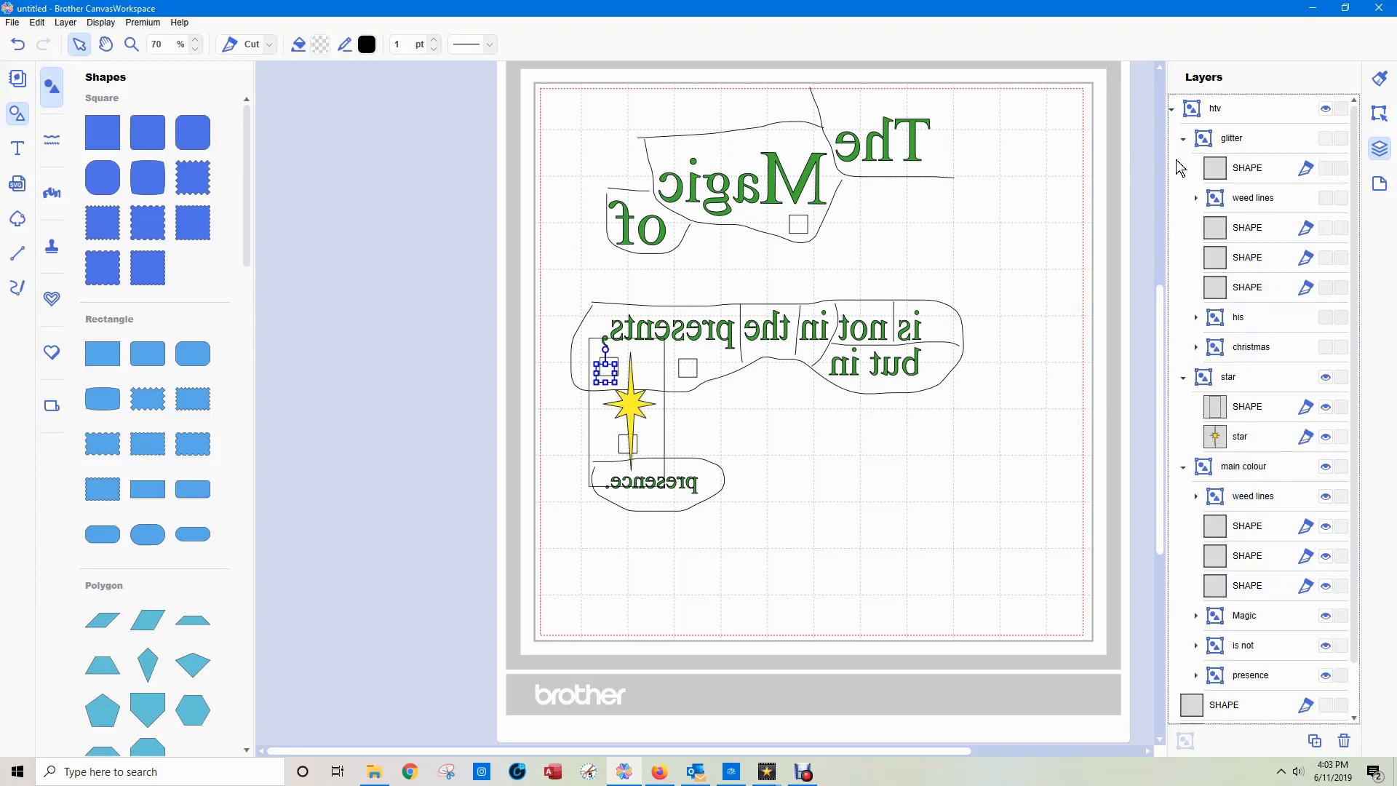
{"action": "left_click", "coordinate": [1244, 174]}
{"action": "left_click_drag", "start_coordinate": [1243, 174], "coordinate": [1307, 673]}
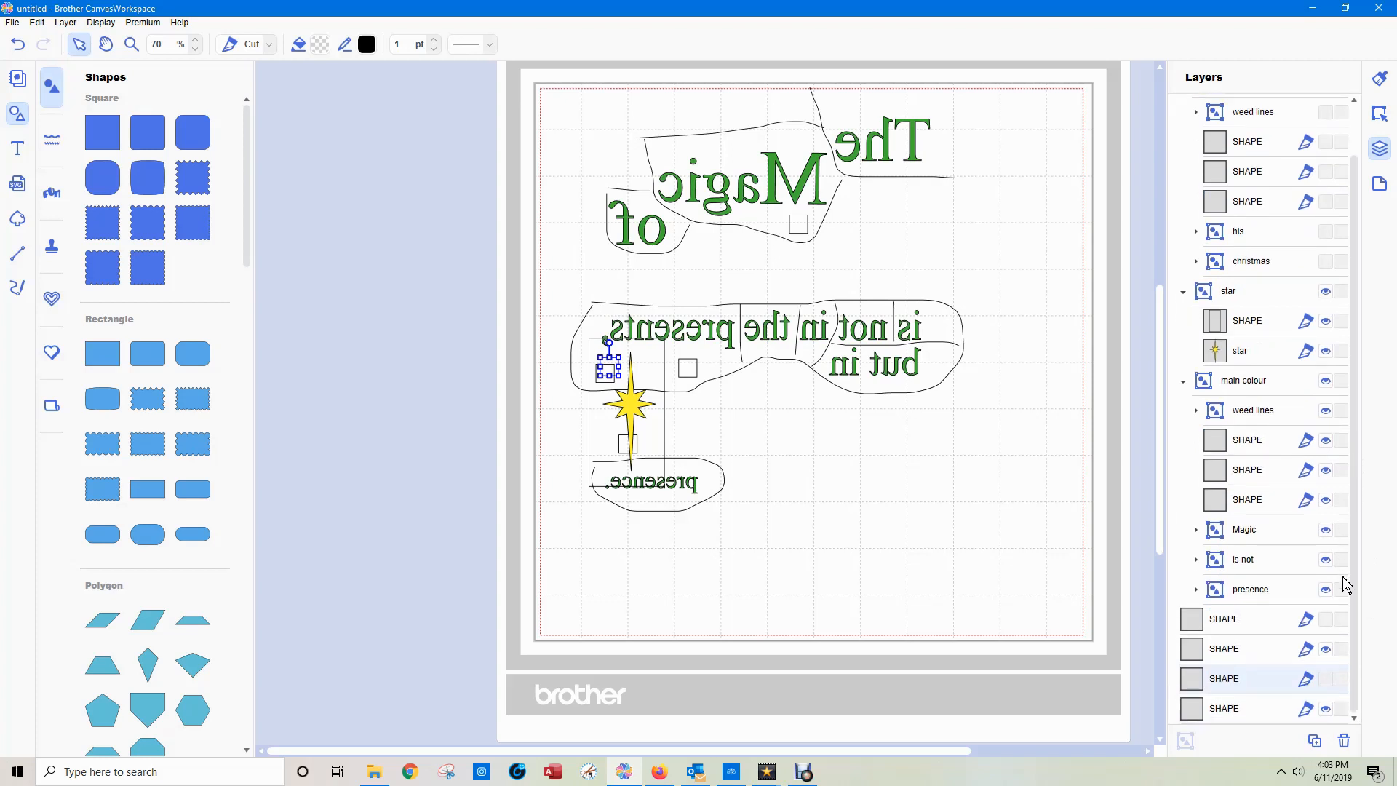
Select the three ungrouped squares beside the star and align them by center and middle so they overlap exactly.
{"action": "left_click", "coordinate": [1230, 652]}
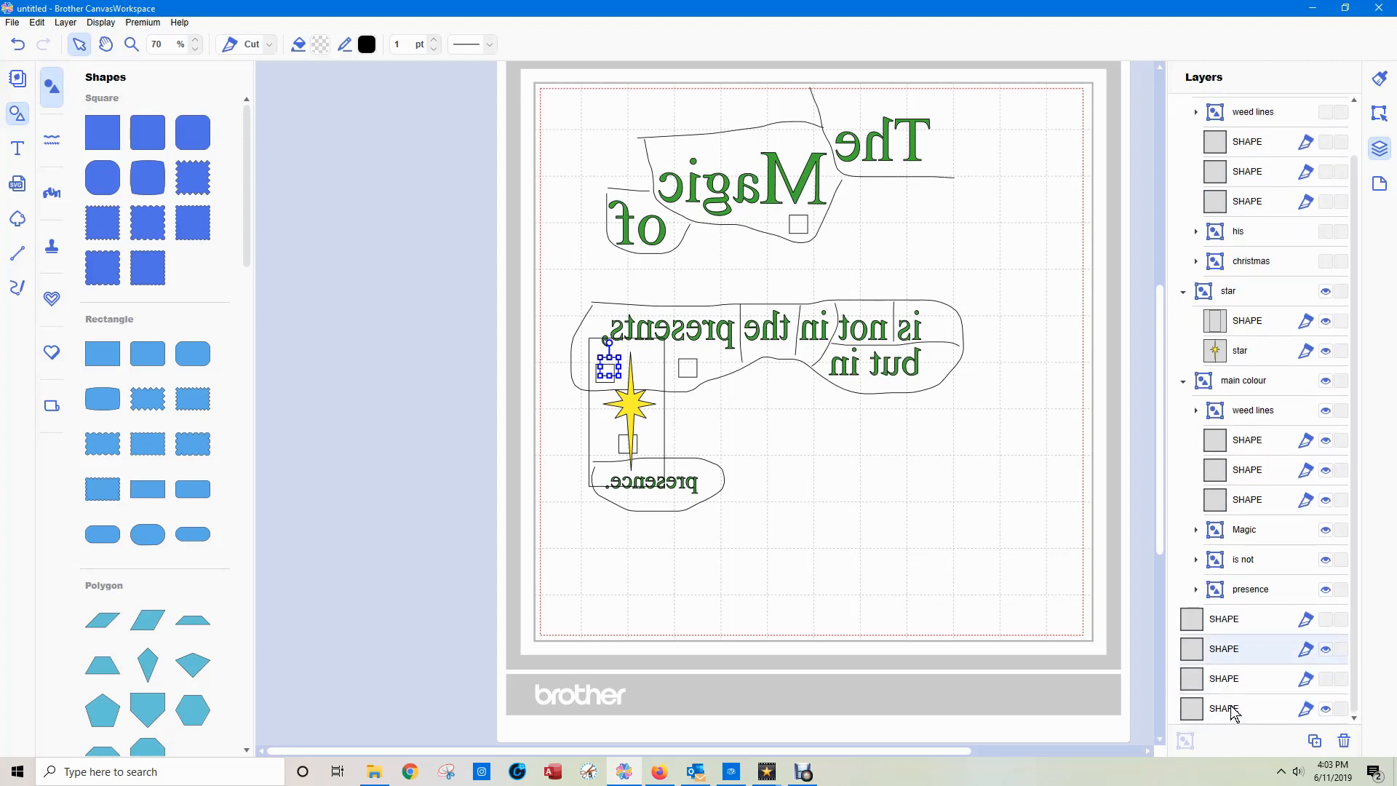
{"action": "left_click", "coordinate": [1235, 710], "text": "shift"}
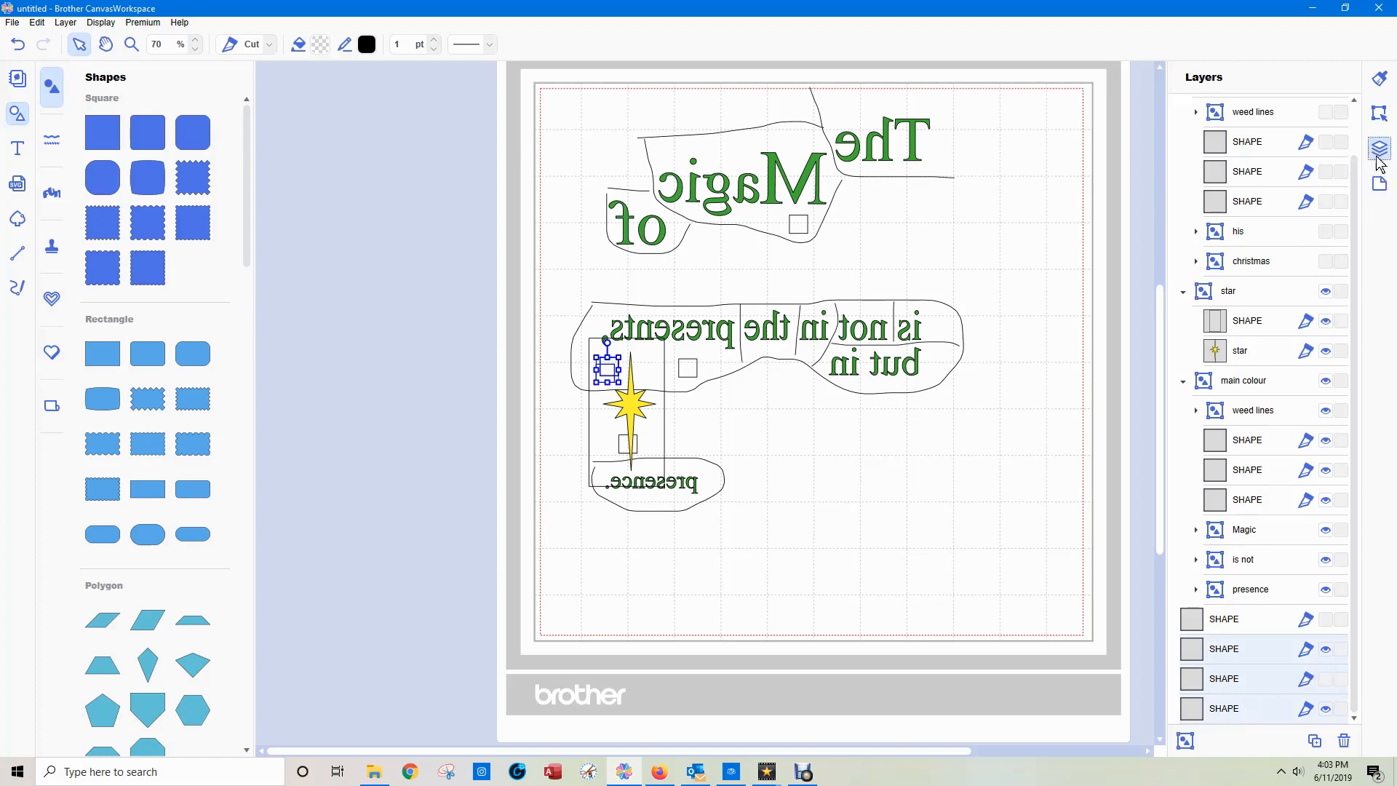
{"action": "left_click", "coordinate": [1380, 115]}
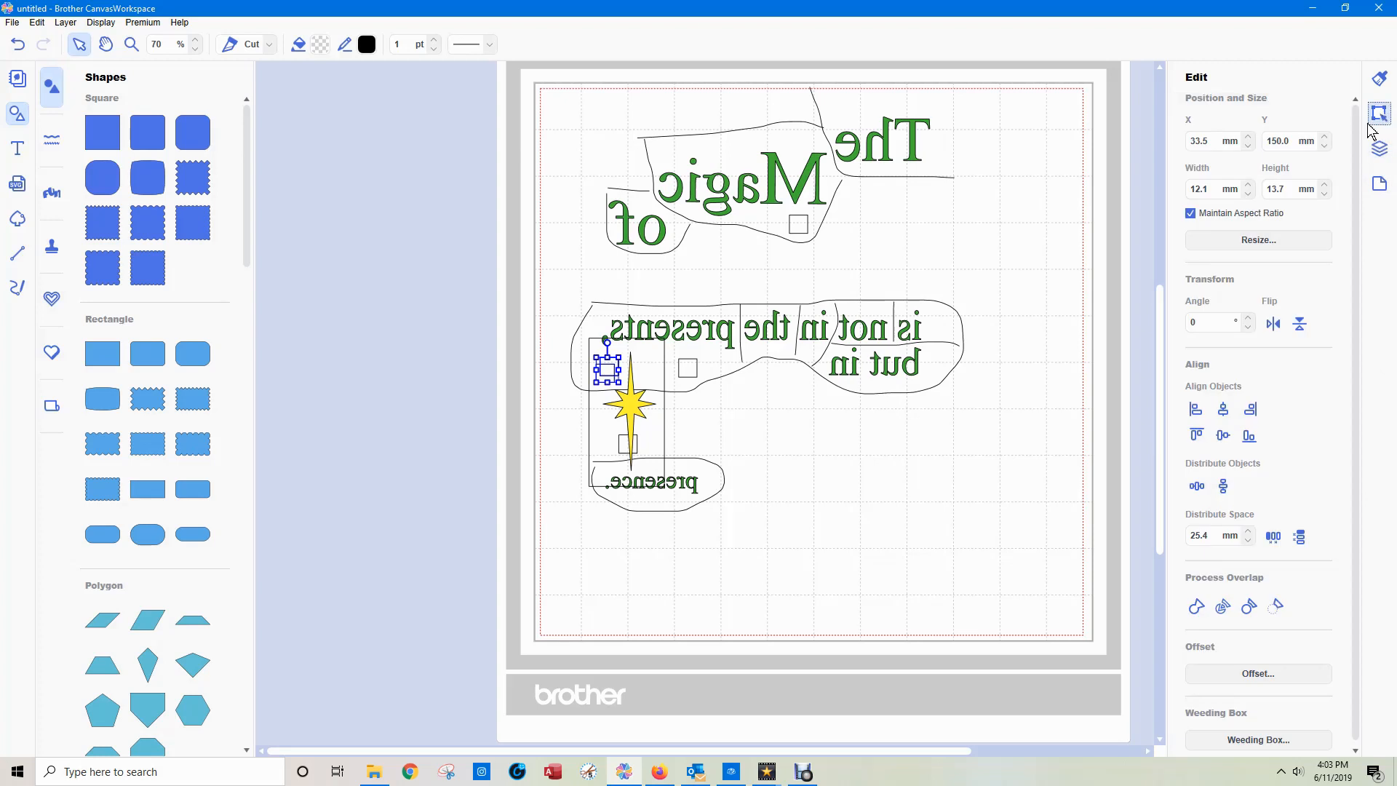
{"action": "left_click", "coordinate": [1225, 412]}
{"action": "left_click", "coordinate": [1224, 439]}
Move one of the three aligned squares back into the "main colour" group and collapse that group.
{"action": "left_click", "coordinate": [1379, 148]}
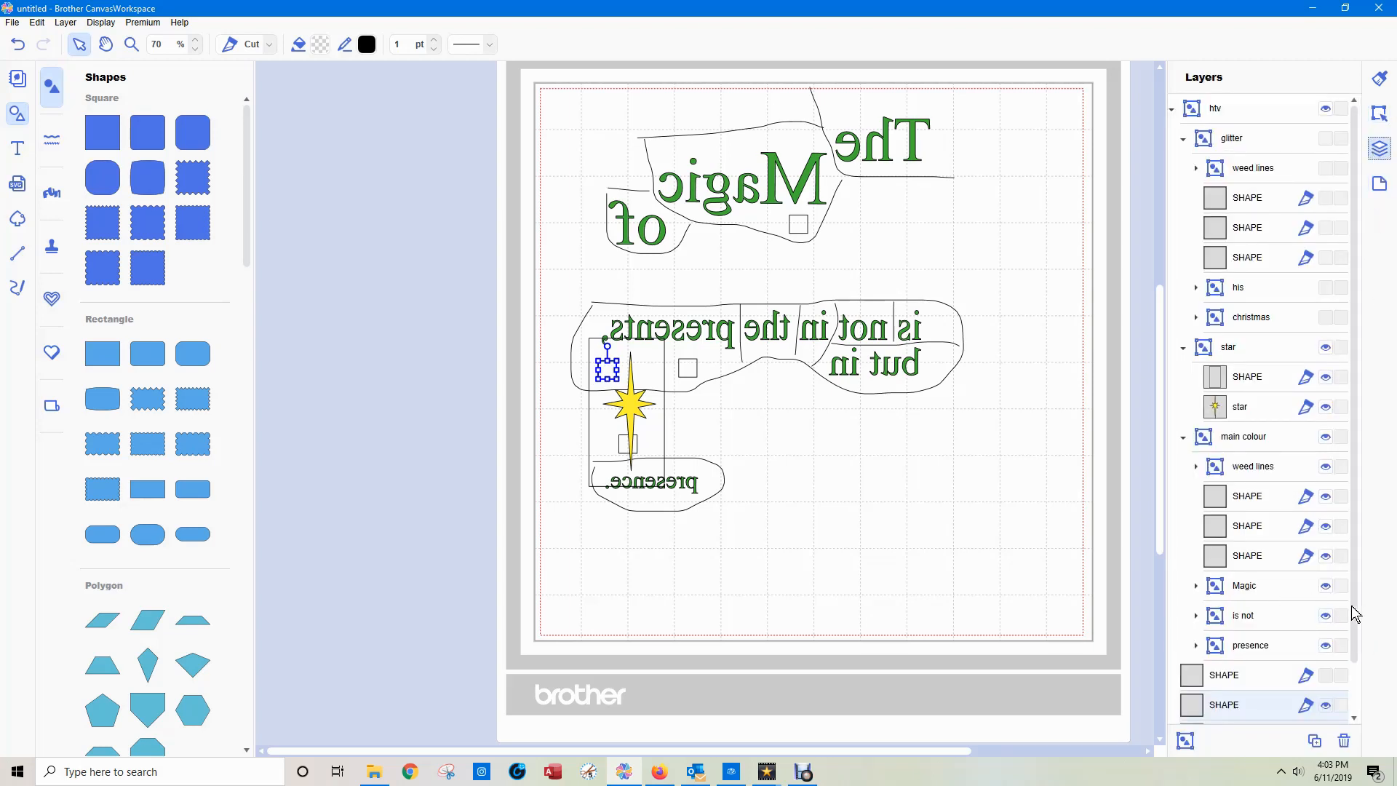
{"action": "scroll", "coordinate": [1355, 676], "scroll_direction": "down", "scroll_amount": 2}
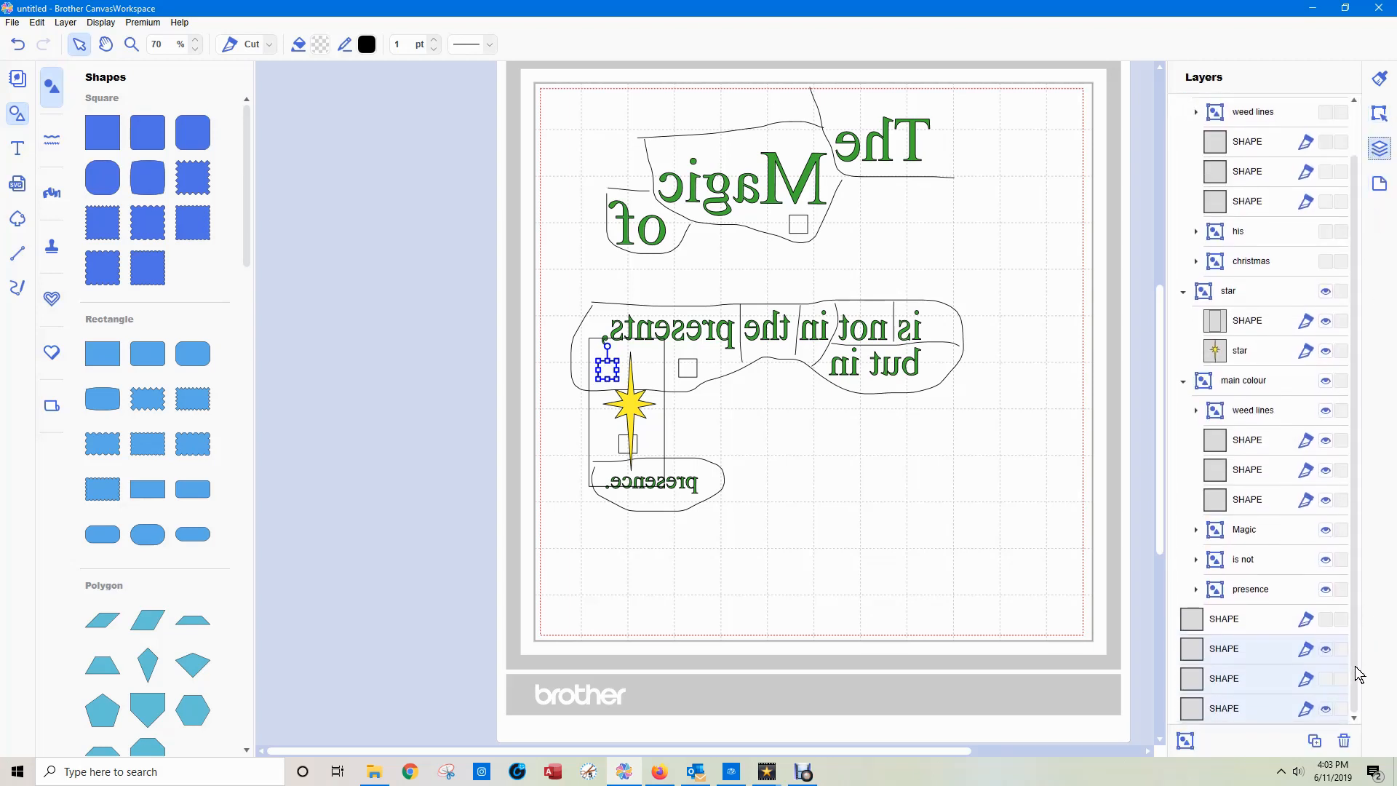
{"action": "left_click", "coordinate": [1264, 628]}
{"action": "left_click", "coordinate": [1240, 657]}
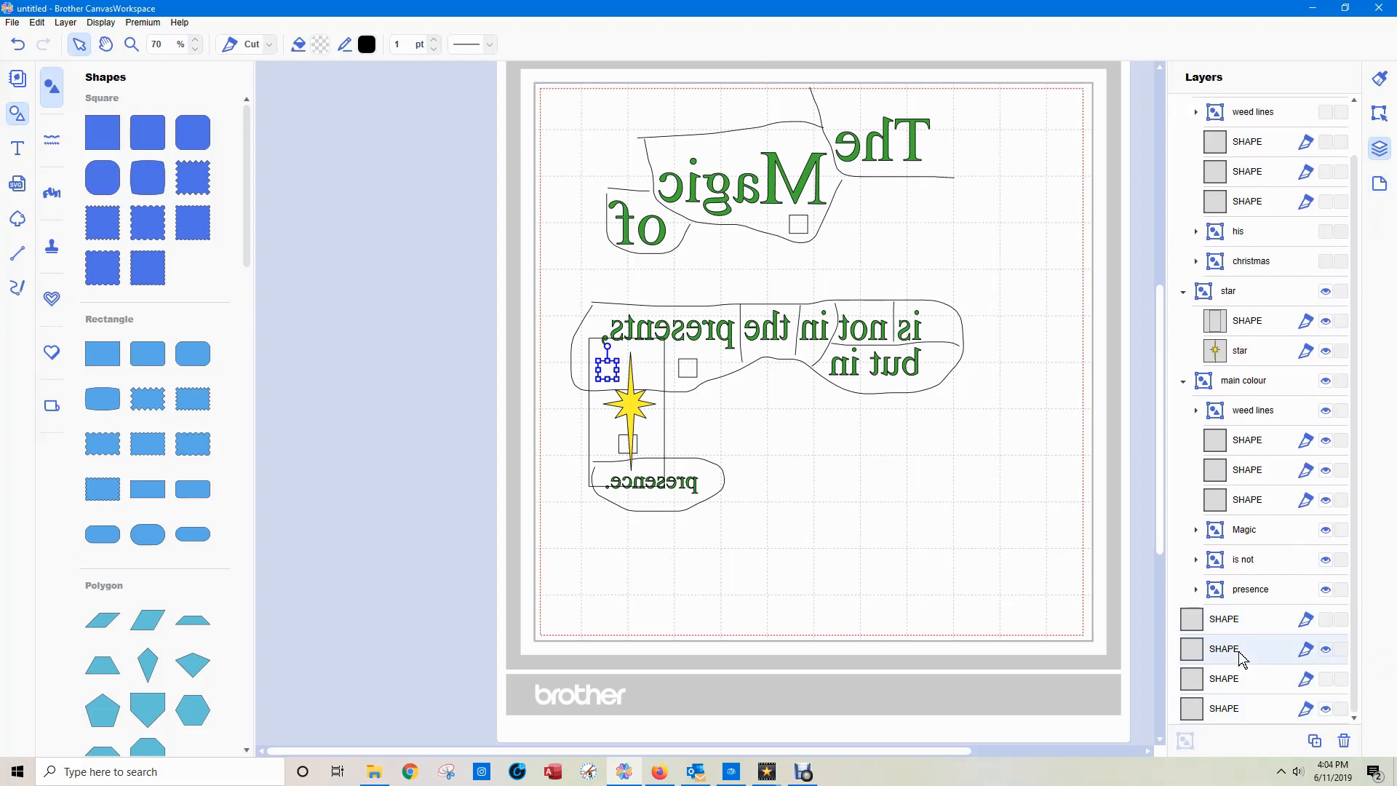
{"action": "left_click_drag", "start_coordinate": [1239, 651], "coordinate": [1237, 434]}
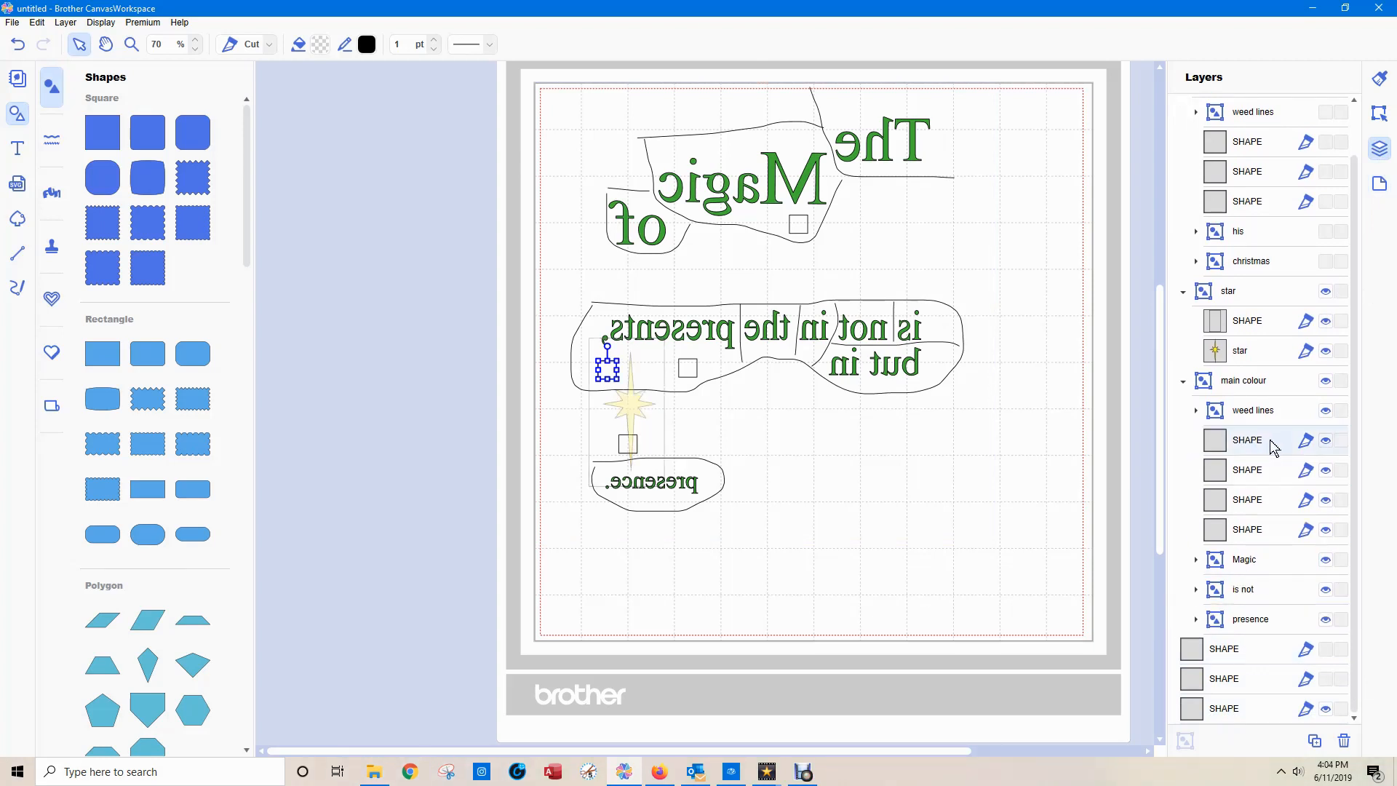
{"action": "left_click", "coordinate": [1183, 380]}
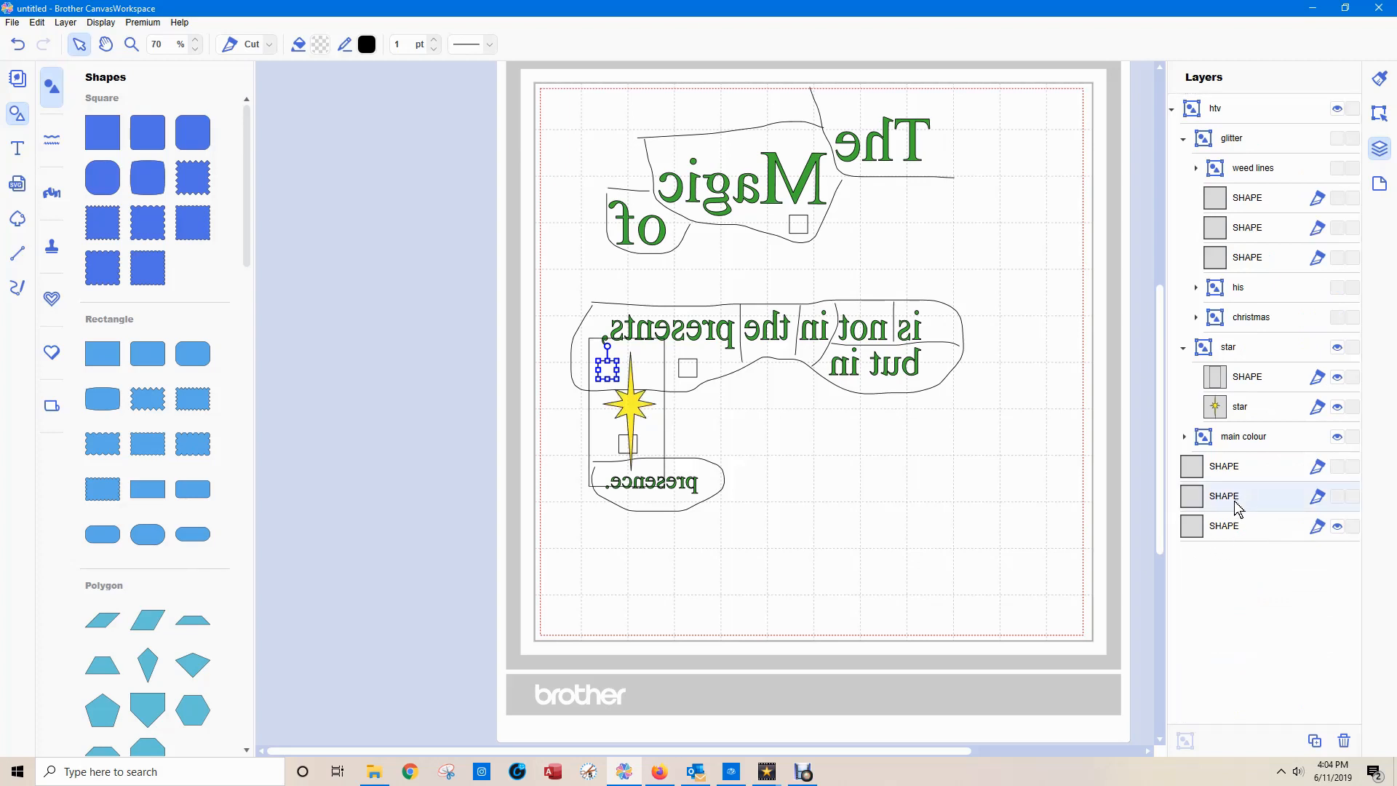
Move the other two aligned squares into "glitter" and "star", one in each, and collapse both groups.
{"action": "left_click_drag", "start_coordinate": [1237, 507], "coordinate": [1229, 195]}
{"action": "left_click", "coordinate": [1183, 138]}
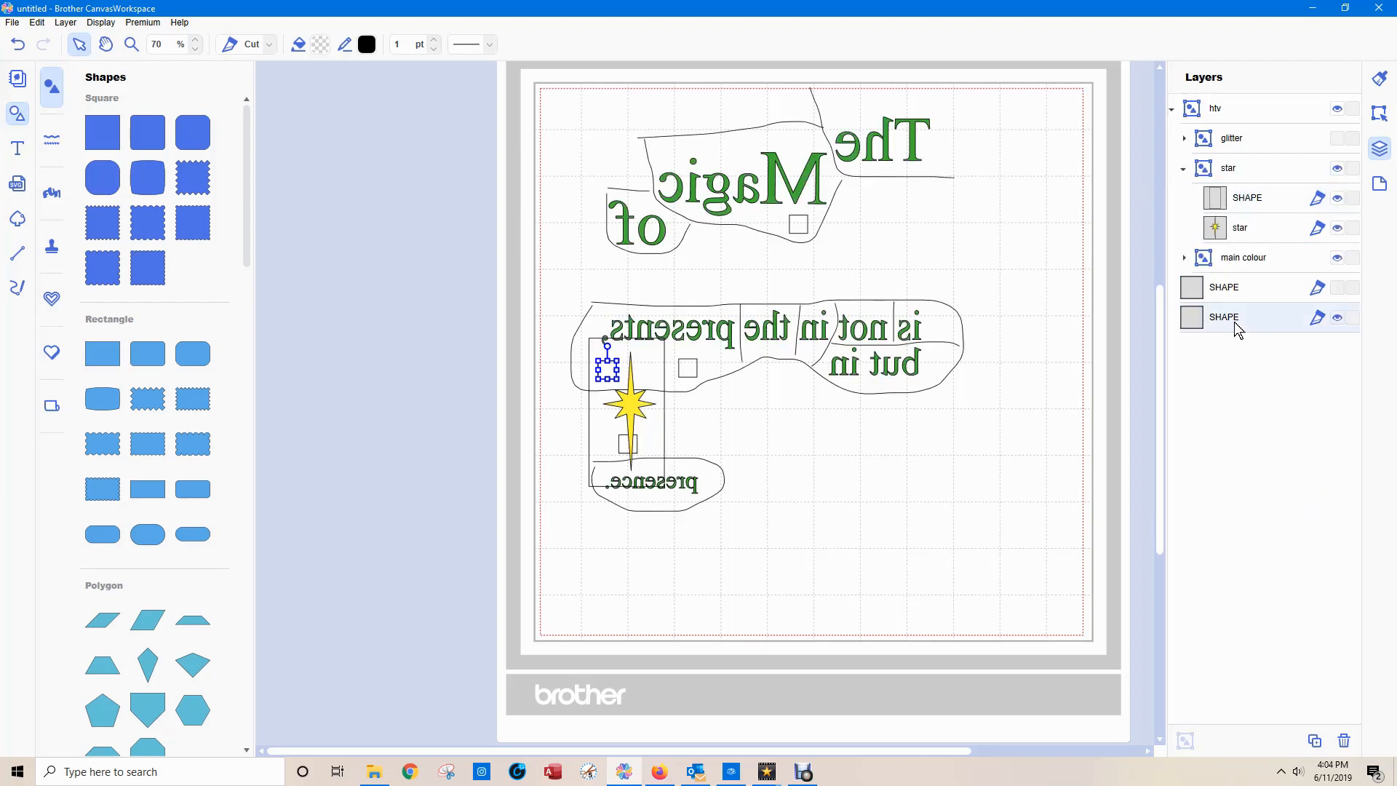
{"action": "left_click_drag", "start_coordinate": [1238, 329], "coordinate": [1216, 220]}
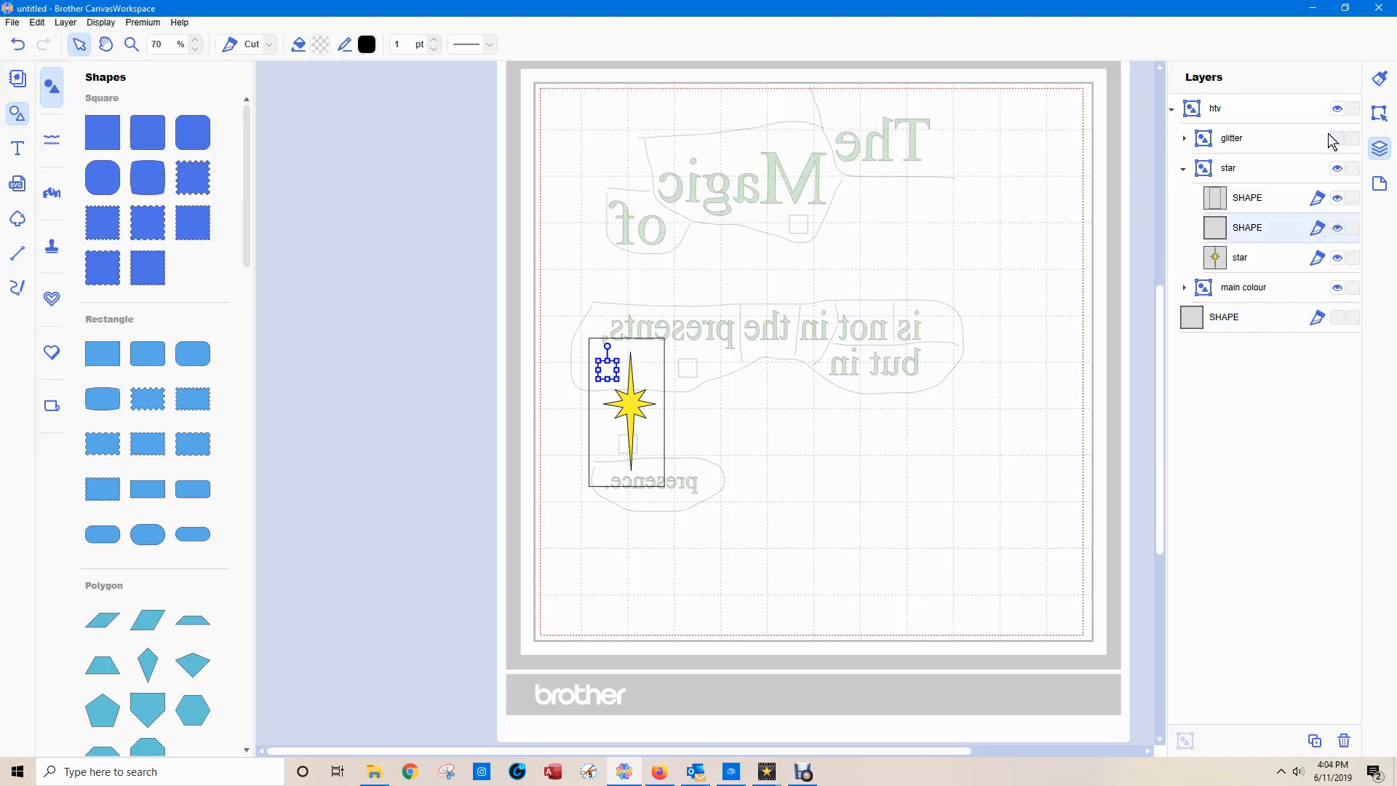
{"action": "left_click", "coordinate": [1185, 170]}
Hide all the groups, and examine the squares in "glitter", "main colour" and "star" by showing one group at a time.
{"action": "left_click", "coordinate": [1337, 169]}
{"action": "left_click", "coordinate": [1336, 197]}
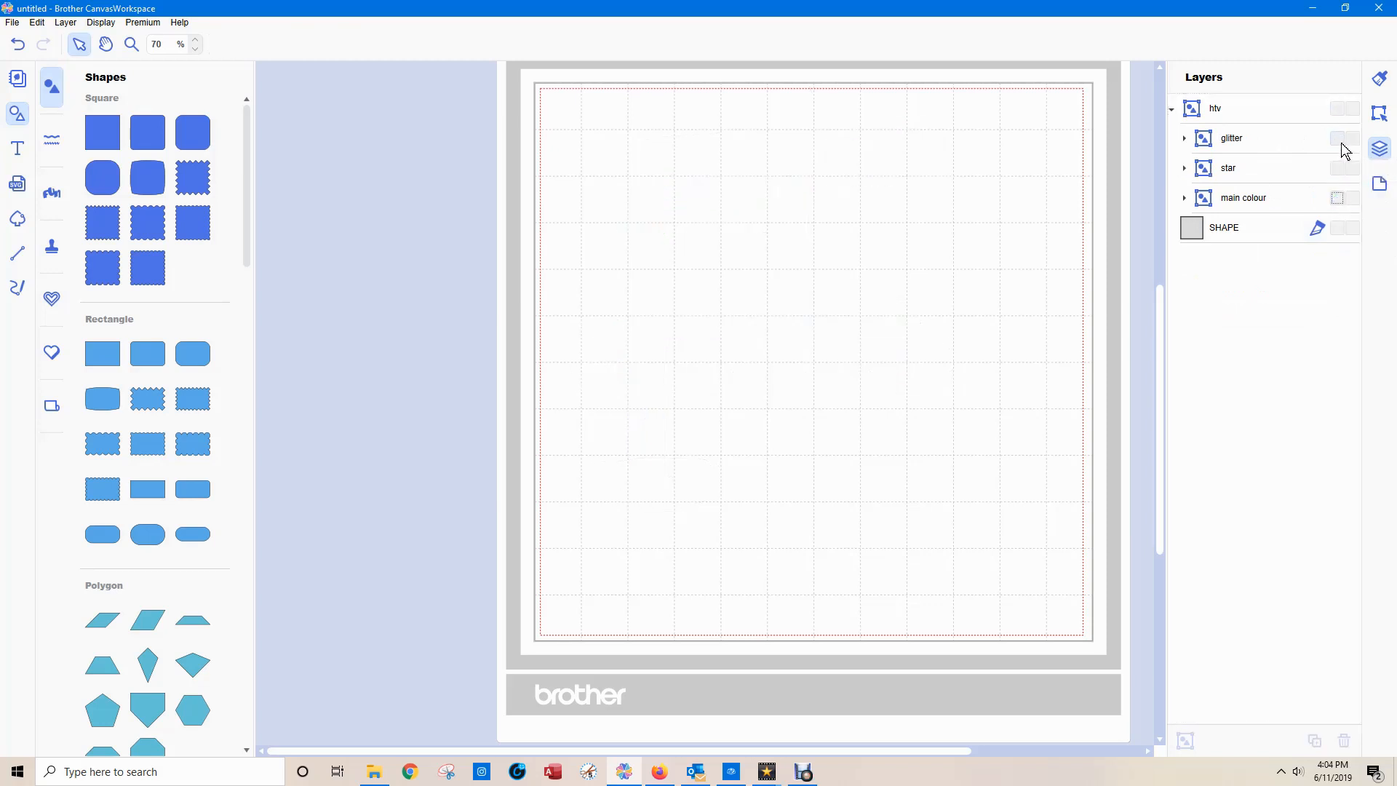
{"action": "left_click", "coordinate": [1335, 135]}
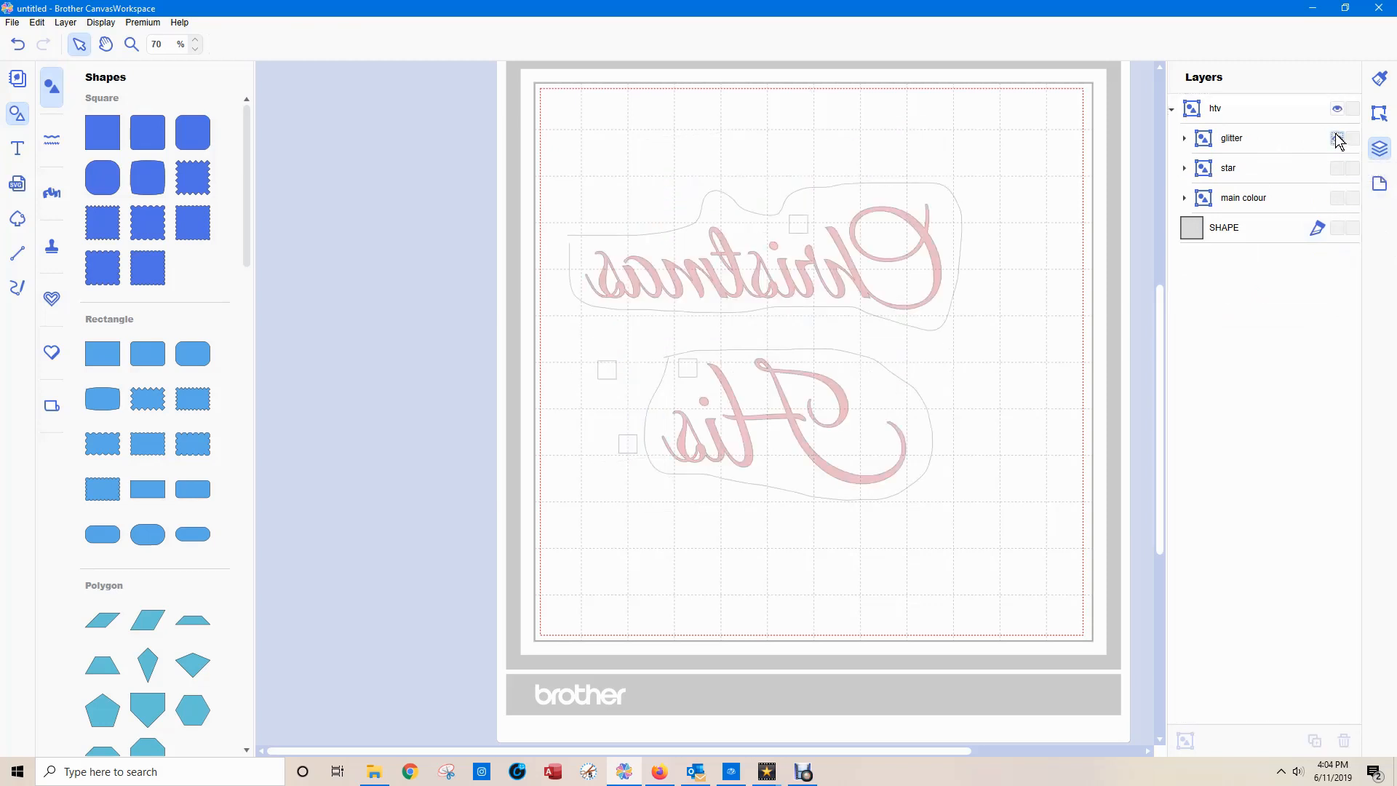
{"action": "left_click", "coordinate": [1335, 136]}
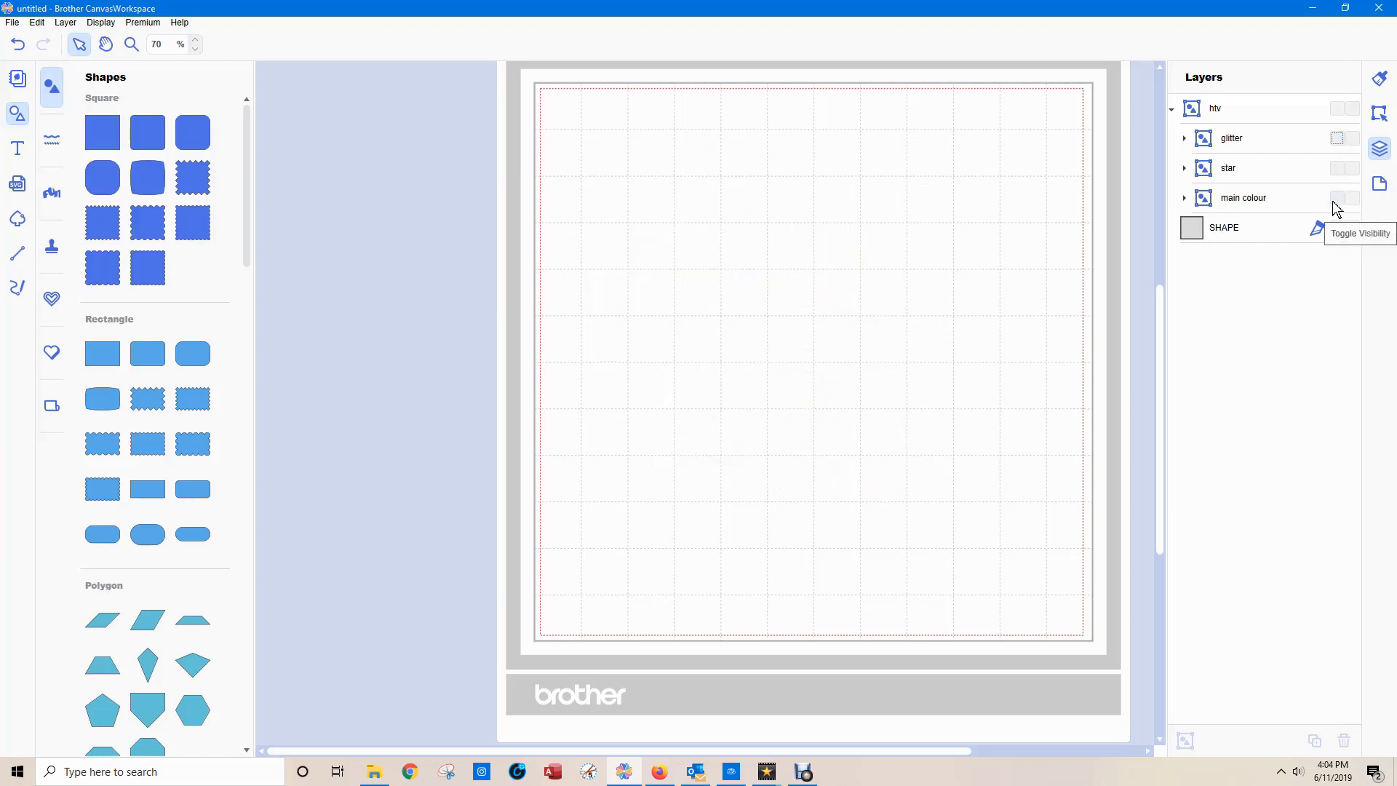
{"action": "left_click", "coordinate": [1337, 199]}
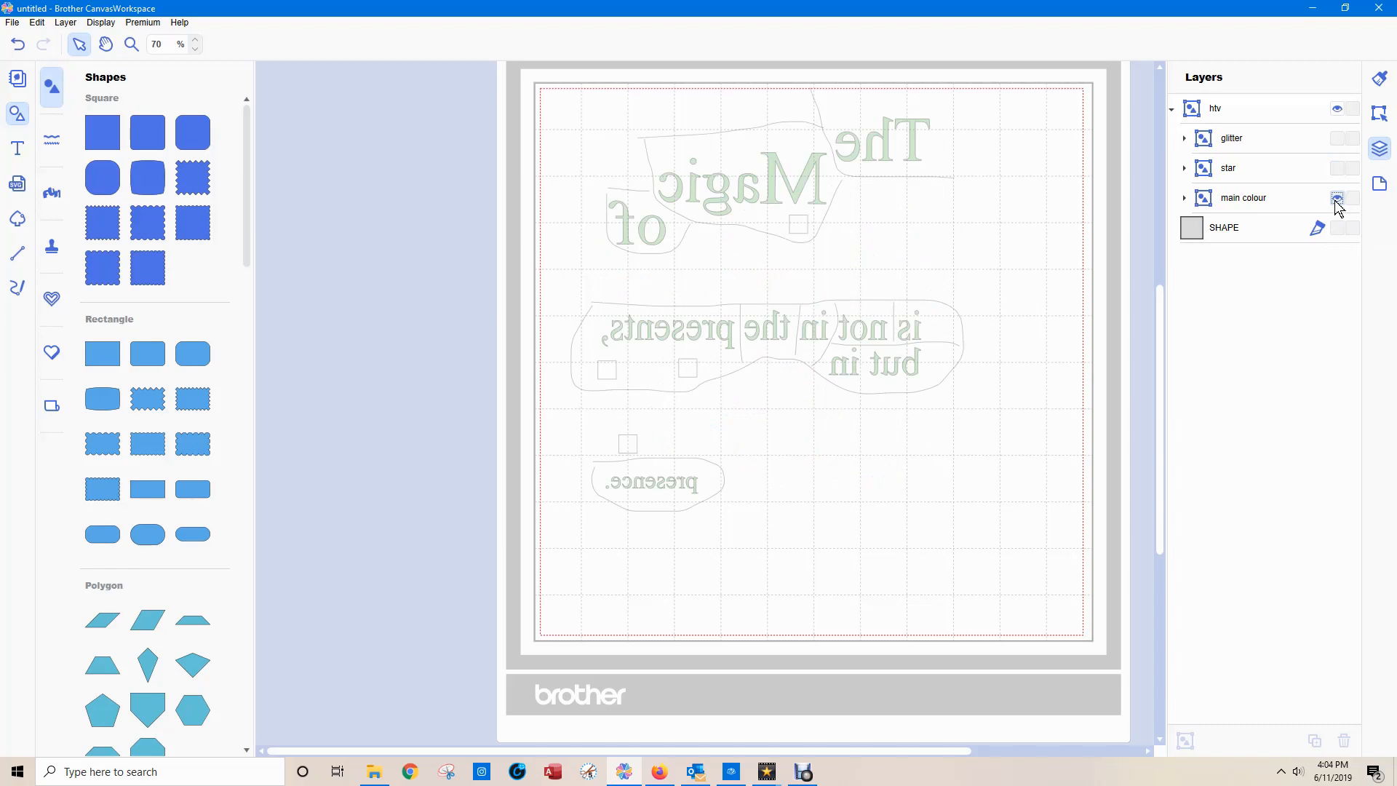
{"action": "left_click", "coordinate": [1337, 200]}
{"action": "left_click", "coordinate": [1337, 169]}
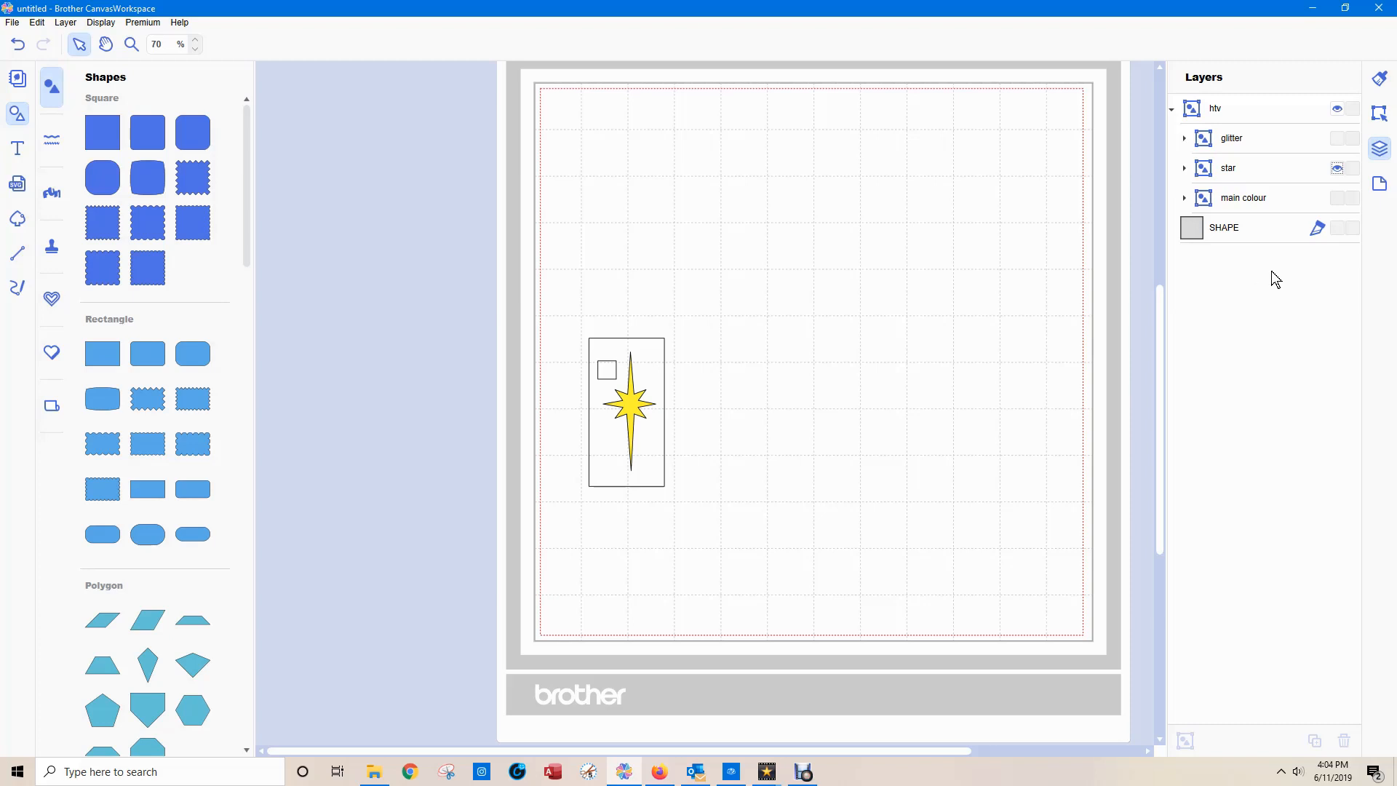
Make "glitter", "main colour" and the large outer square visible again alongside "star".
{"action": "left_click", "coordinate": [1337, 138]}
{"action": "left_click", "coordinate": [1337, 198]}
{"action": "left_click", "coordinate": [1340, 228]}
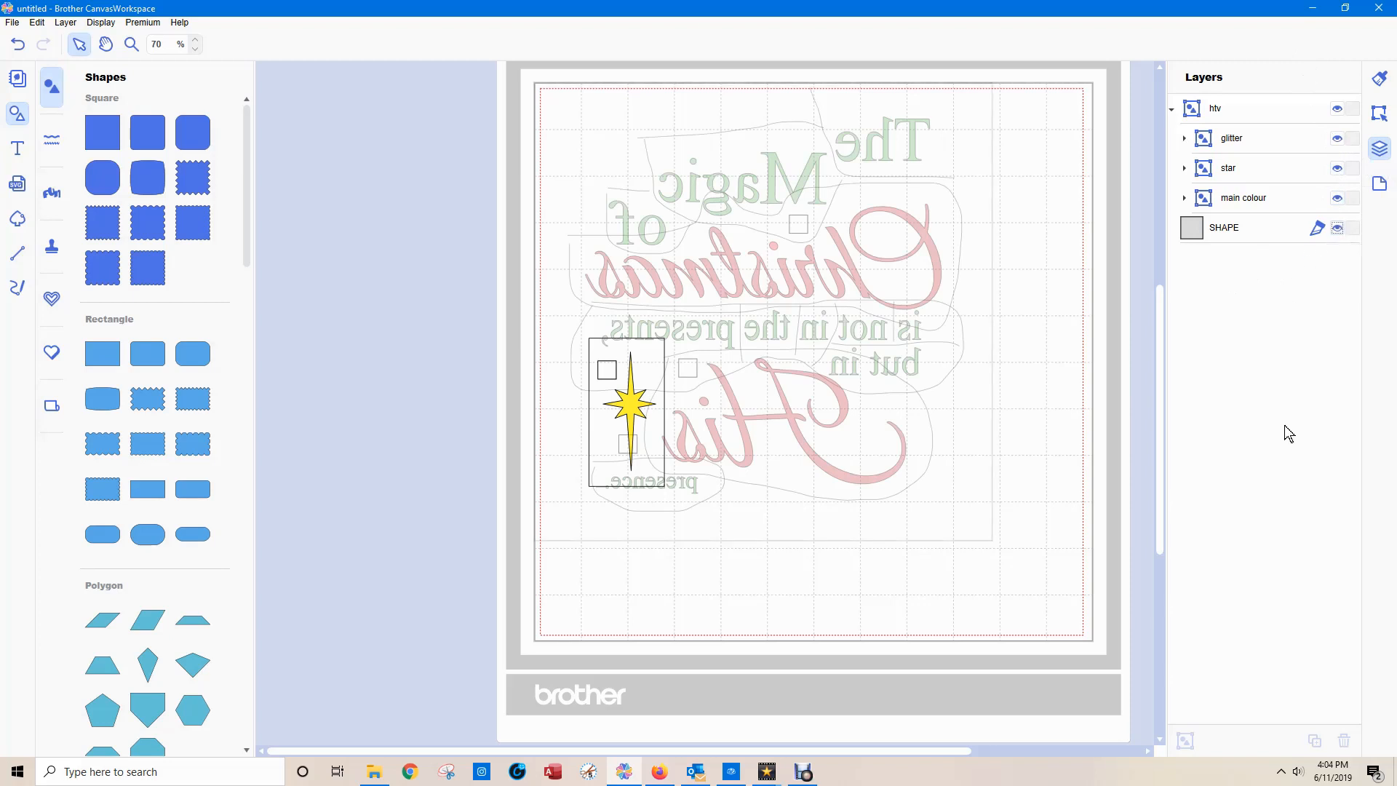
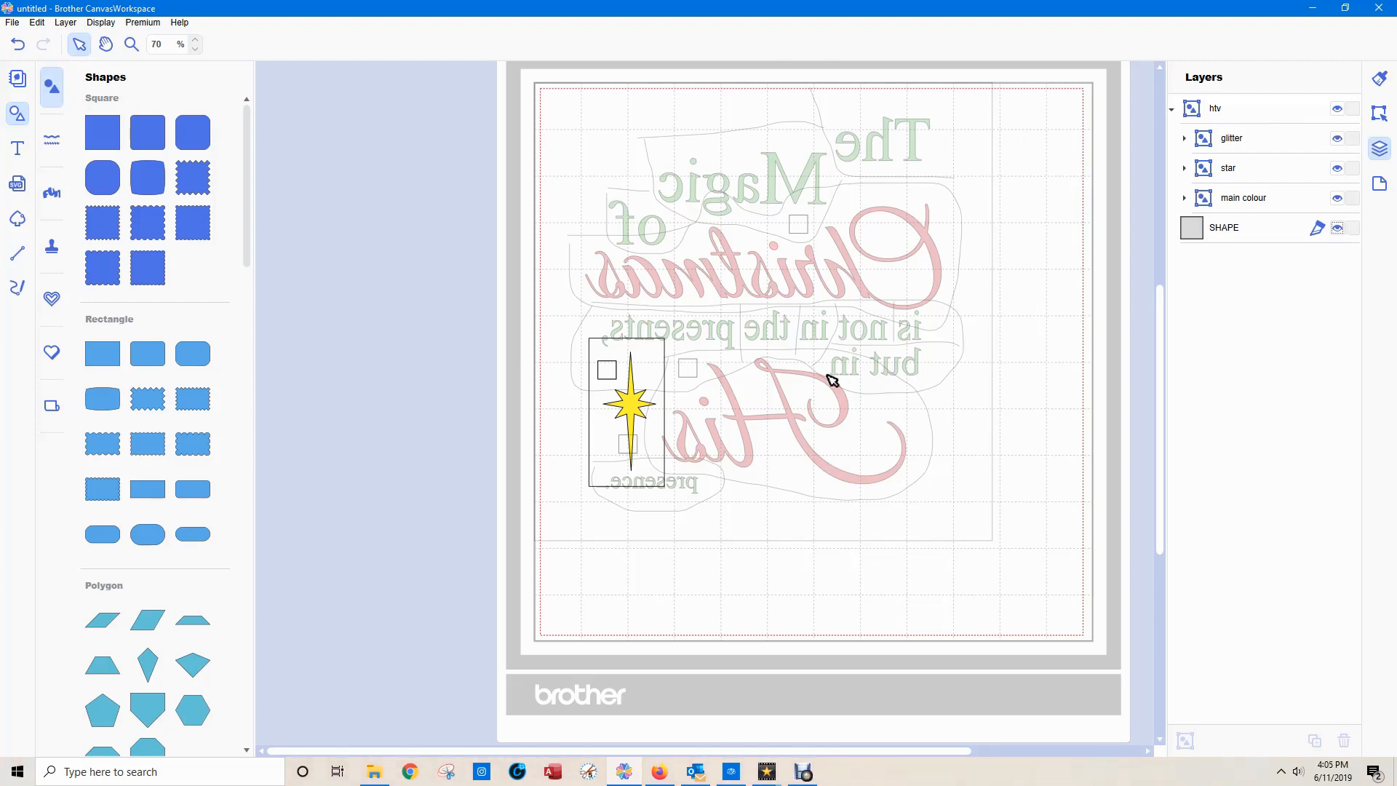
Hide "star" and "glitter" to examine "main colour" within the outer square, and show both groups again.
{"action": "left_click", "coordinate": [1337, 168]}
{"action": "left_click", "coordinate": [1337, 138]}
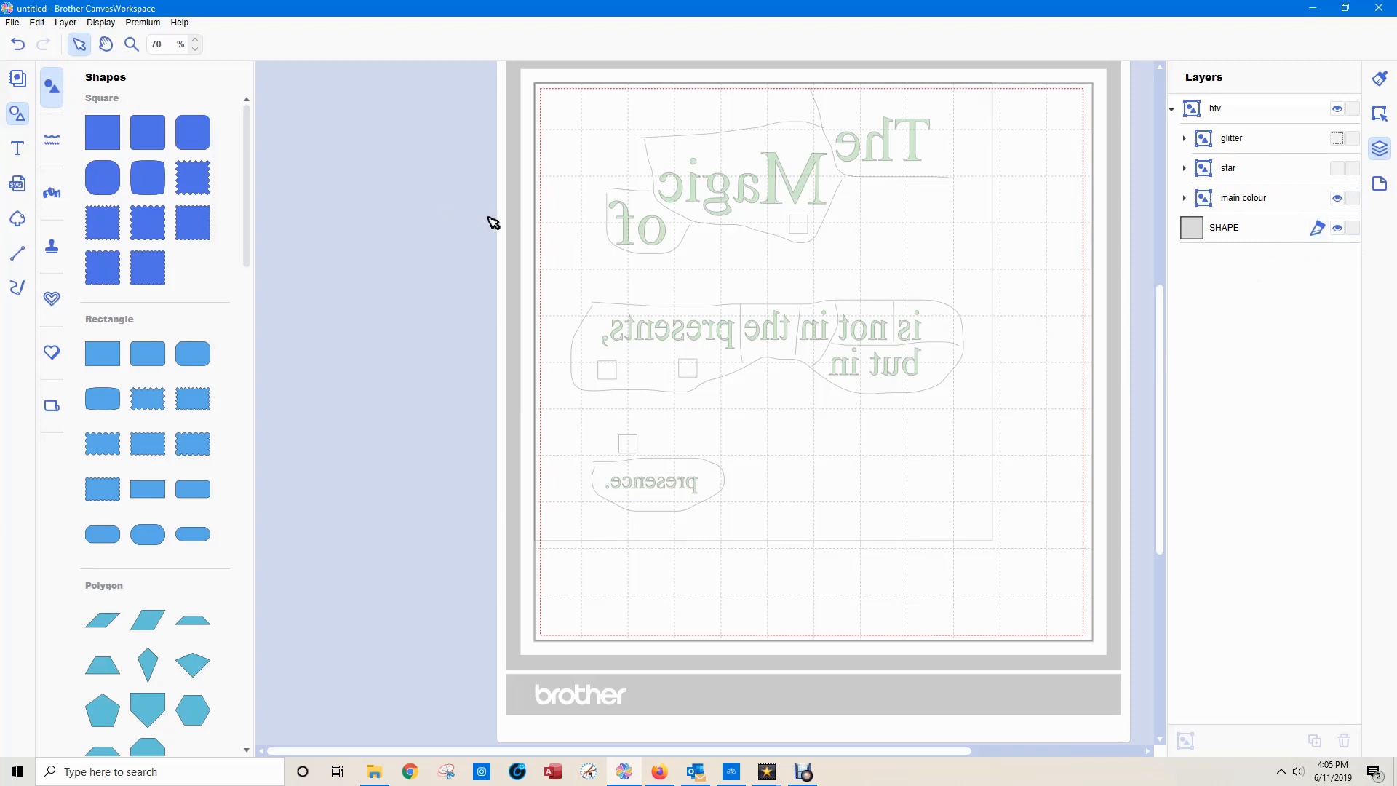
{"action": "left_click", "coordinate": [460, 92]}
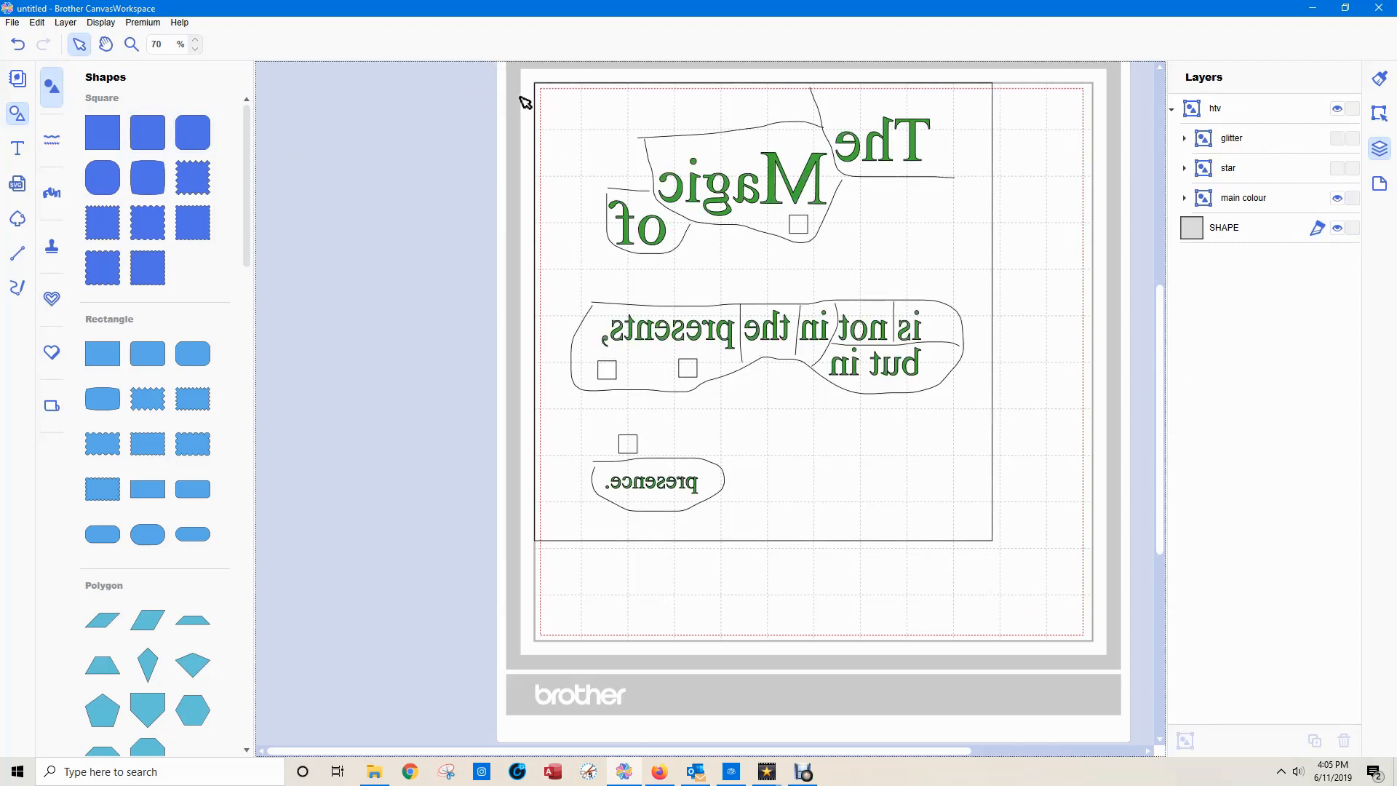
{"action": "left_click", "coordinate": [1337, 138]}
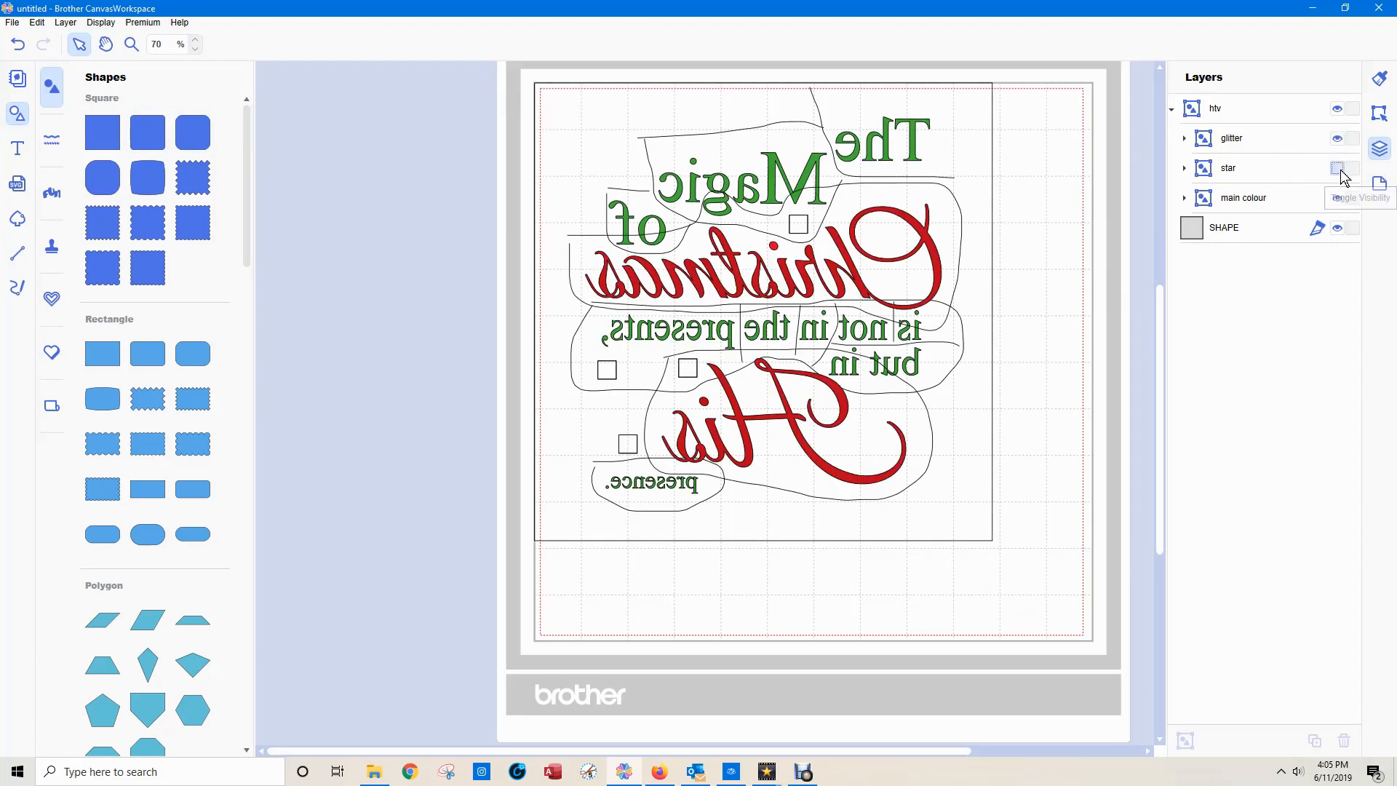
{"action": "left_click", "coordinate": [1337, 168]}
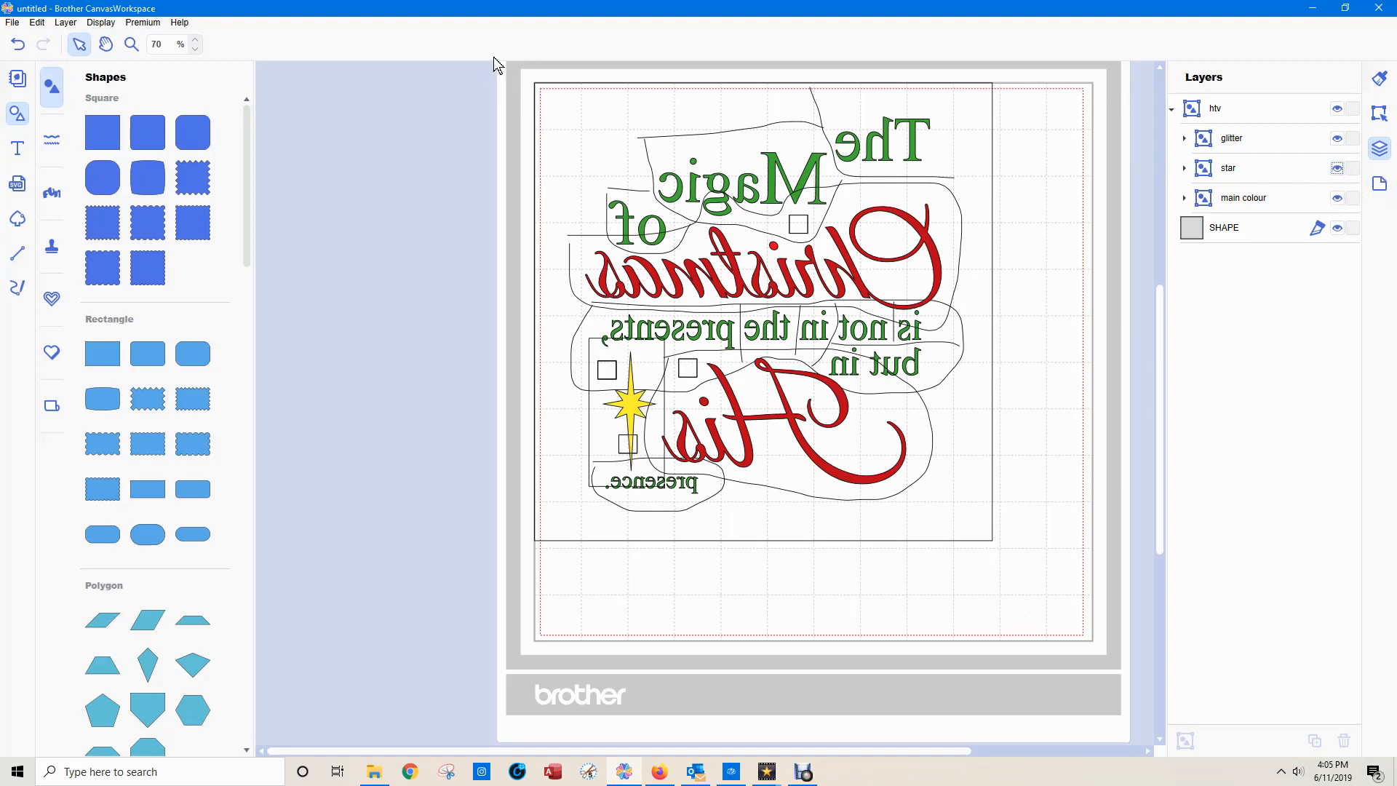
Select the whole design with its outer square and move it slightly down and inward, inside the mat's dotted cutting boundary.
{"action": "left_click_drag", "start_coordinate": [503, 73], "coordinate": [1082, 628]}
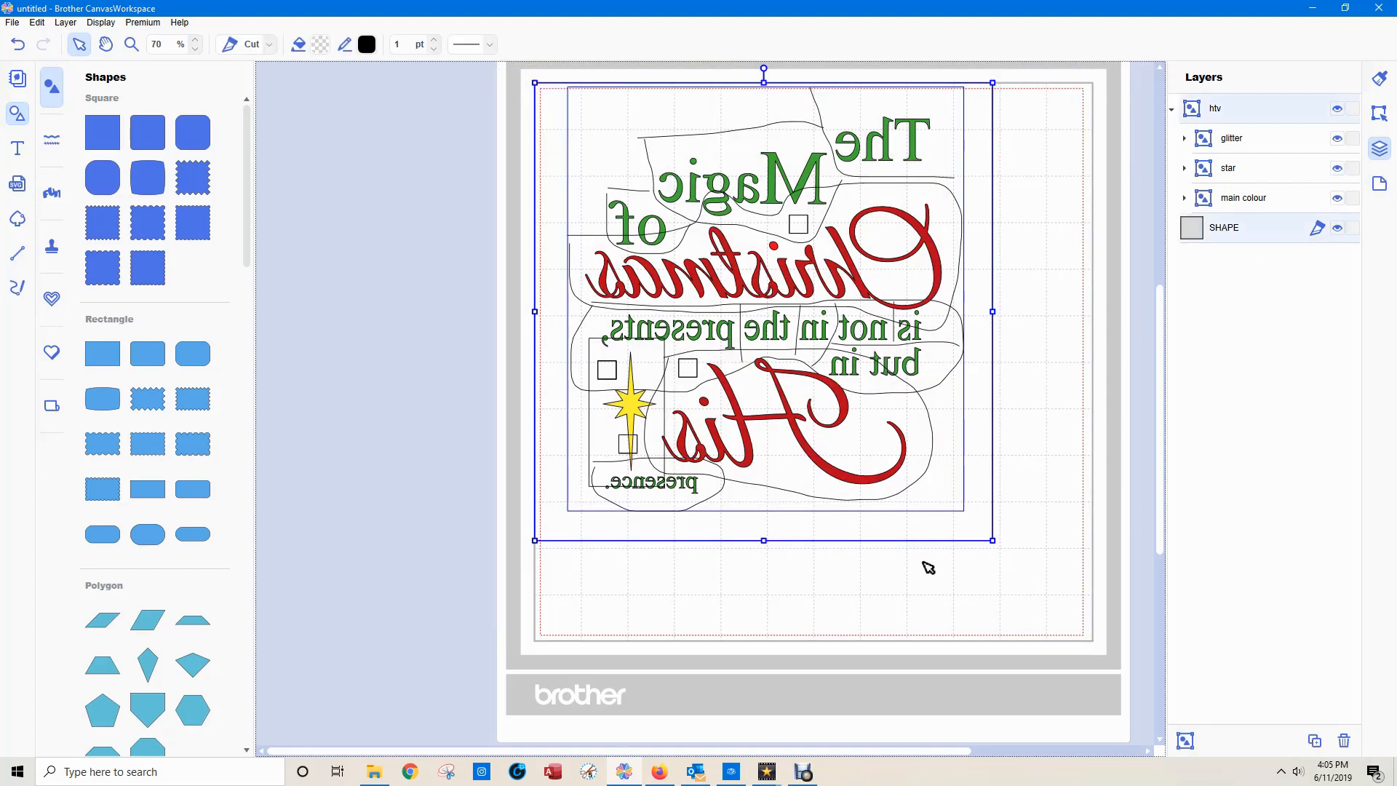
{"action": "mouse_move", "coordinate": [879, 527]}
{"action": "left_mouse_down"}
{"action": "mouse_move", "coordinate": [901, 545]}
{"action": "mouse_move", "coordinate": [880, 540]}
{"action": "left_mouse_up"}
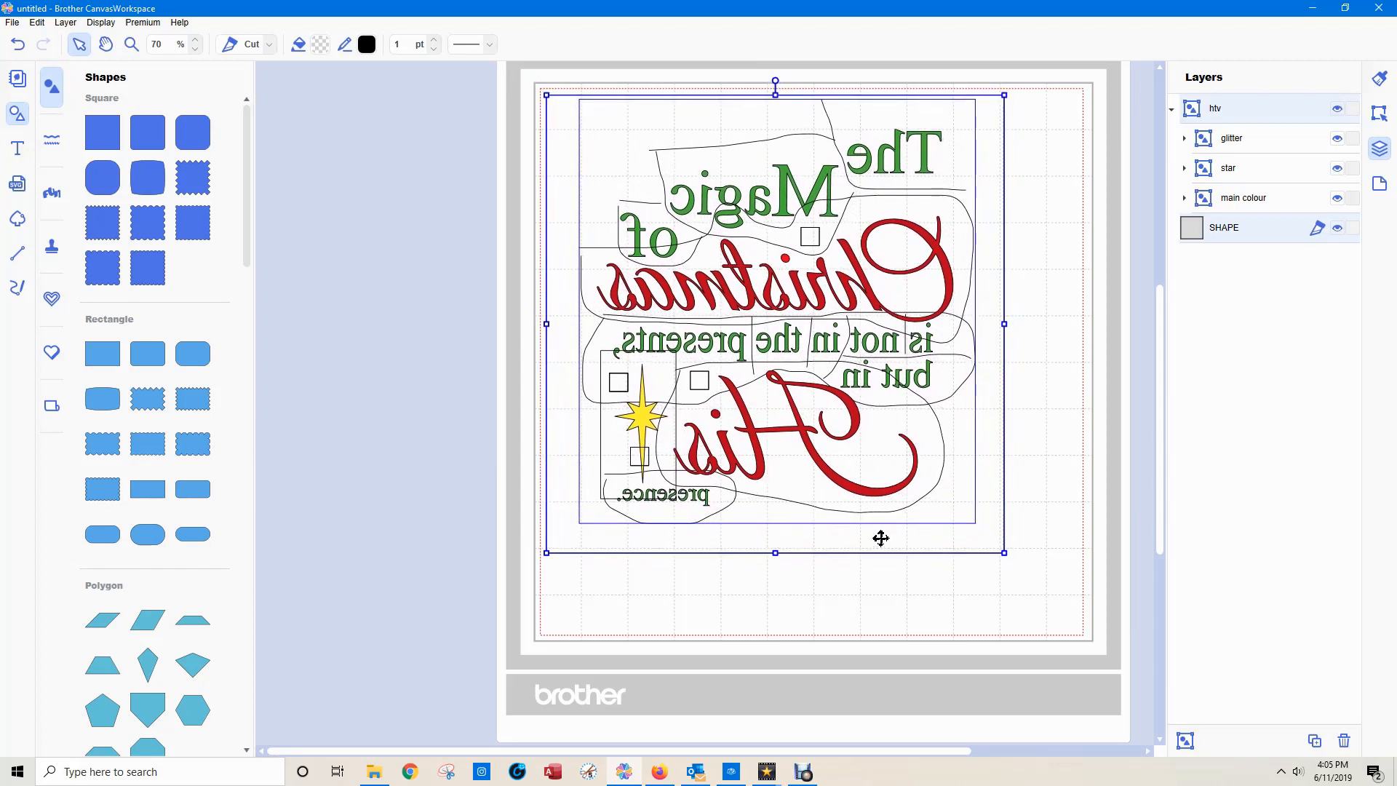
Save the project as "christmas magic" in the Christmas folder inside Canvas files.
{"action": "left_click", "coordinate": [12, 22]}
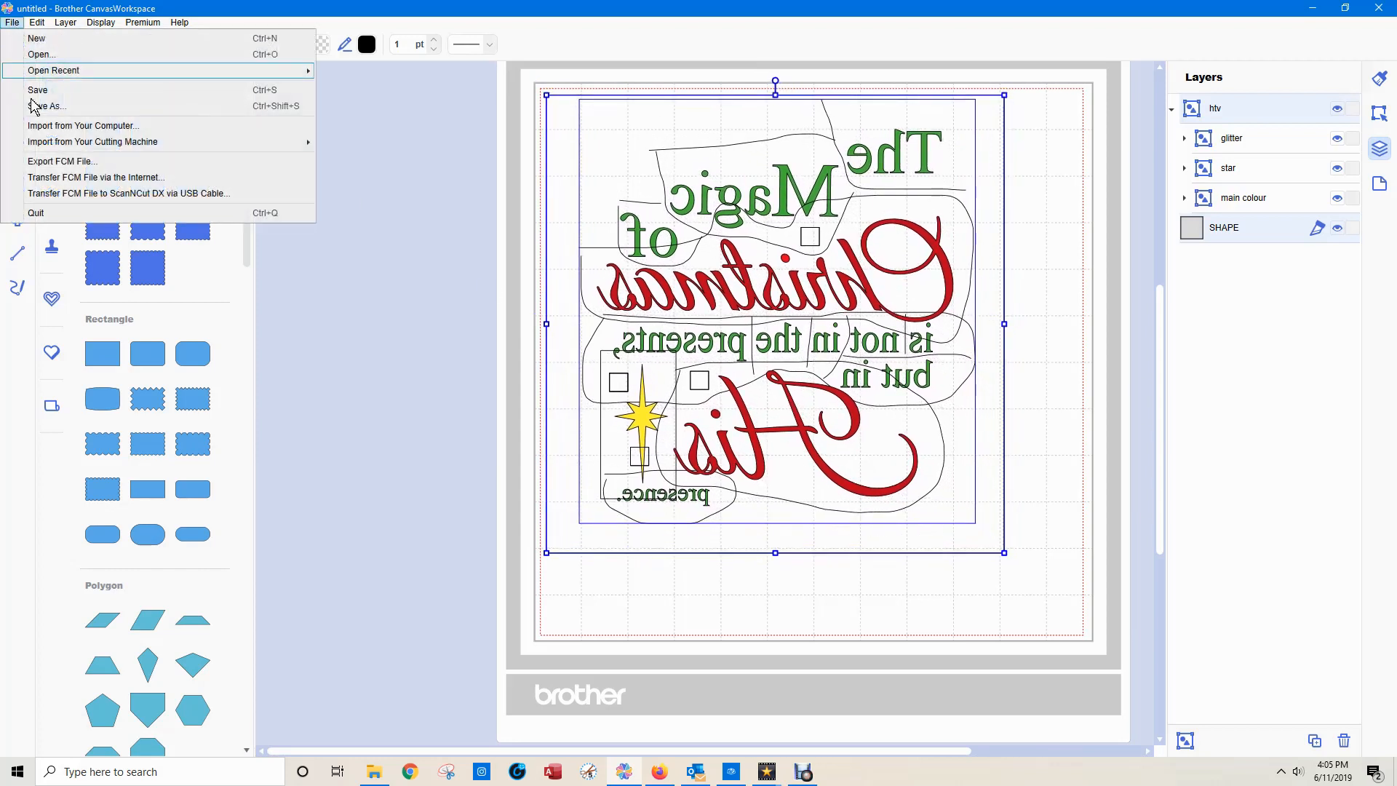
{"action": "left_click", "coordinate": [55, 91]}
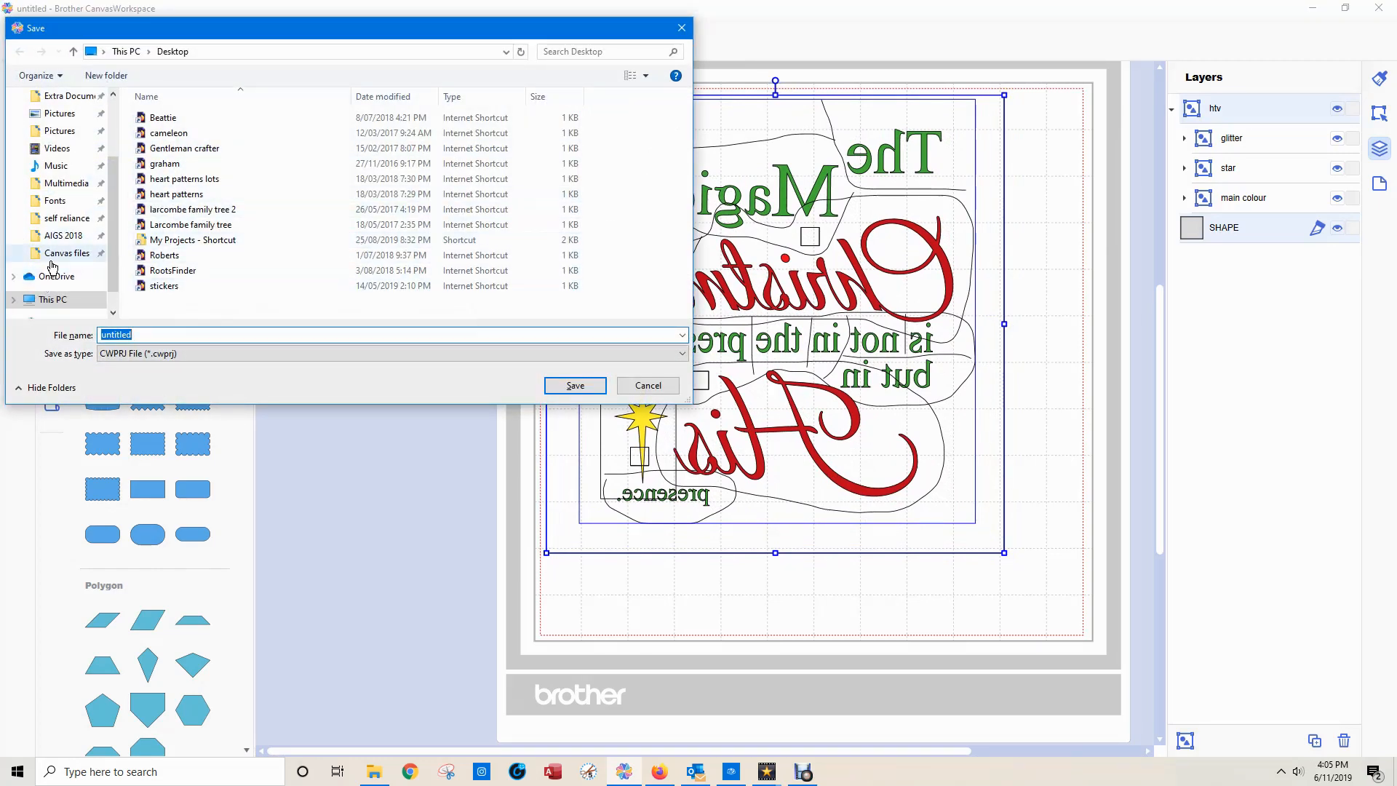
{"action": "left_click", "coordinate": [55, 256]}
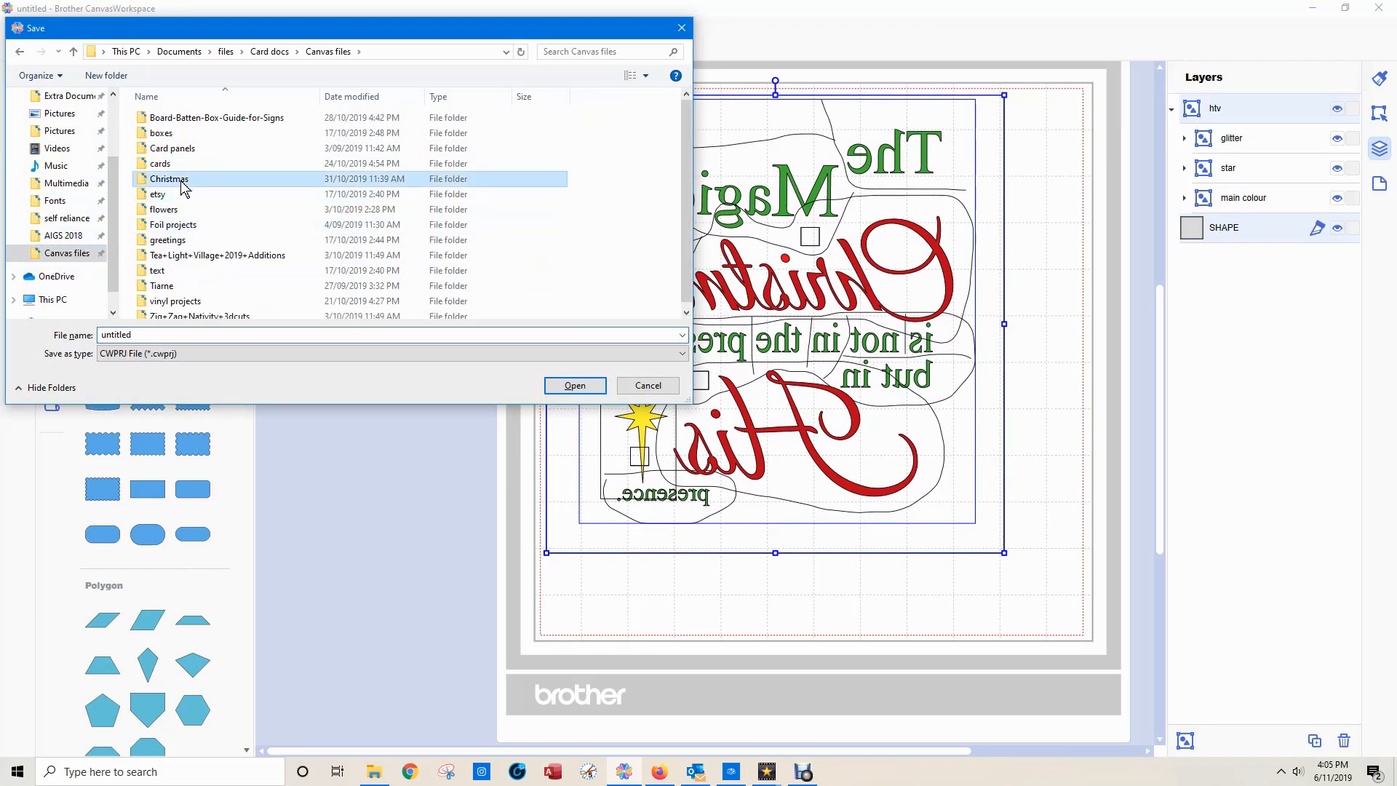
{"action": "double_click", "coordinate": [266, 180]}
{"action": "double_click", "coordinate": [138, 334]}
{"action": "type", "text": "christm"}
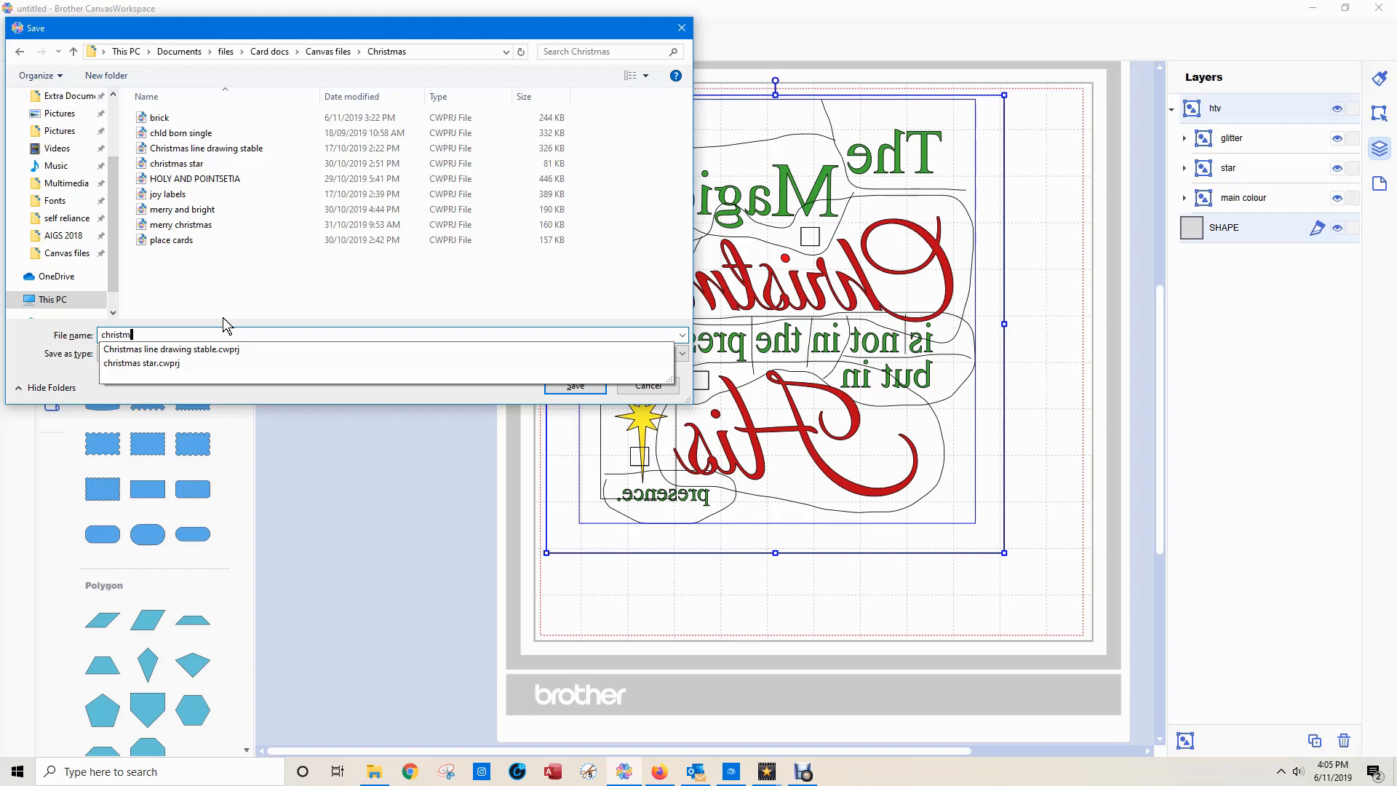
{"action": "type", "text": "as magic"}
{"action": "key", "text": "Return"}
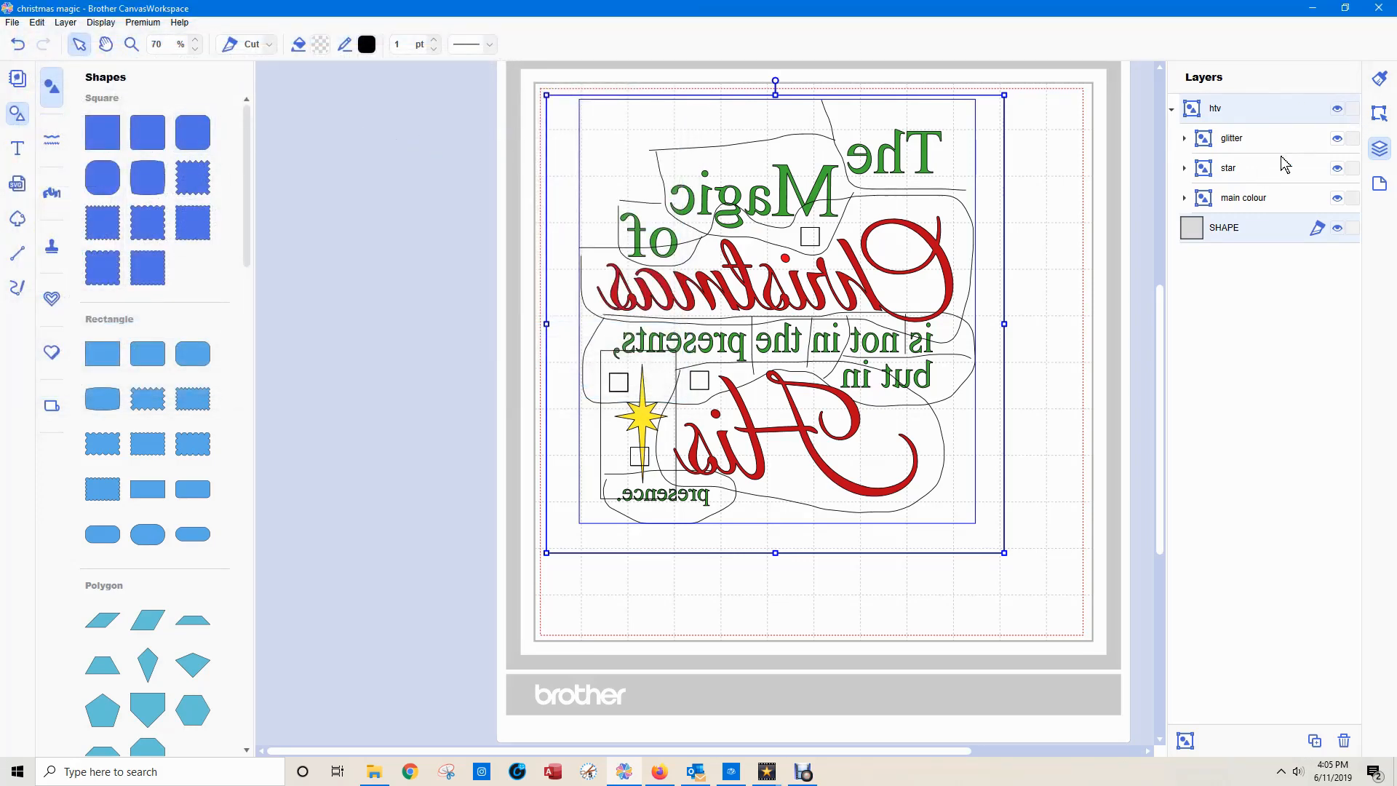
Hide the "glitter" and "star" groups, keeping only "main colour" and the outer square visible.
{"action": "left_click", "coordinate": [1337, 168]}
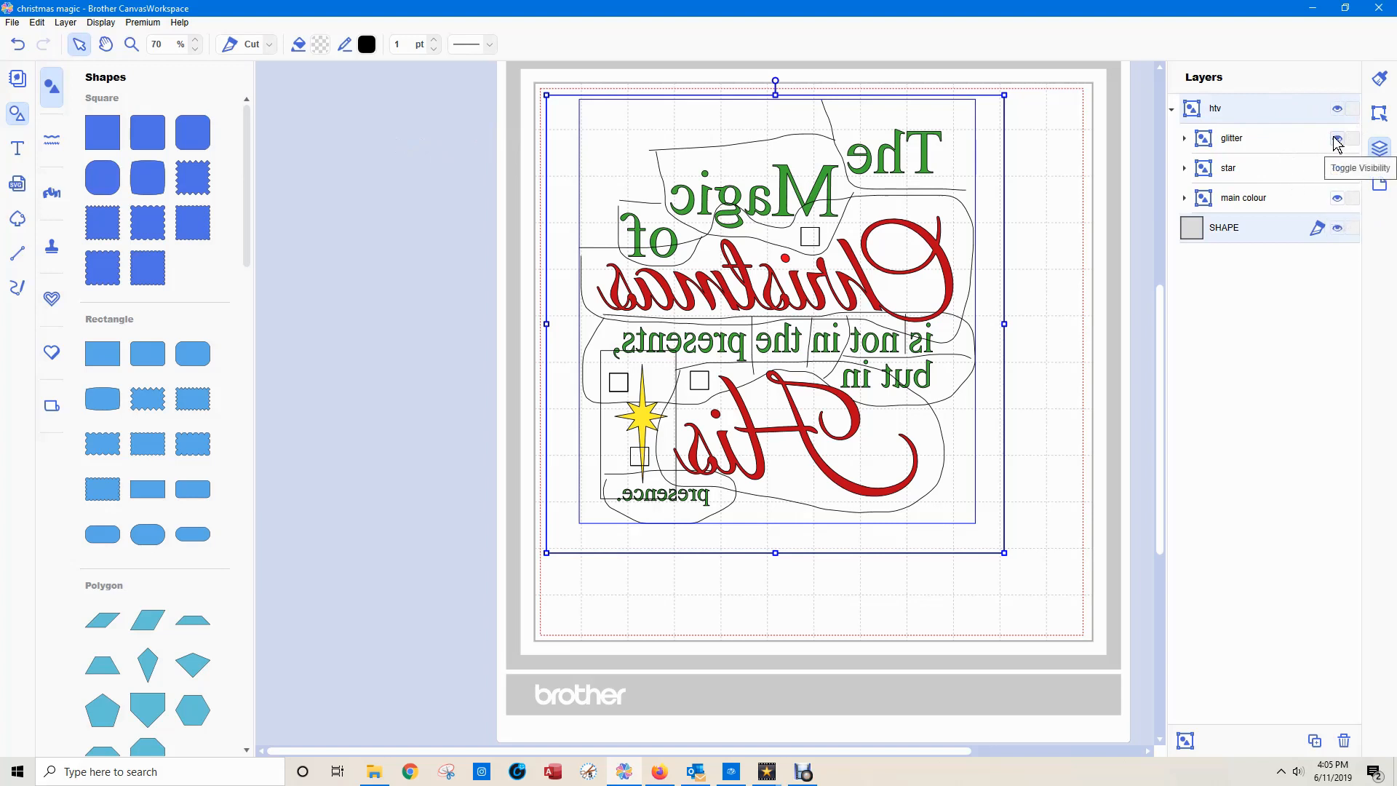
{"action": "left_click", "coordinate": [1337, 140]}
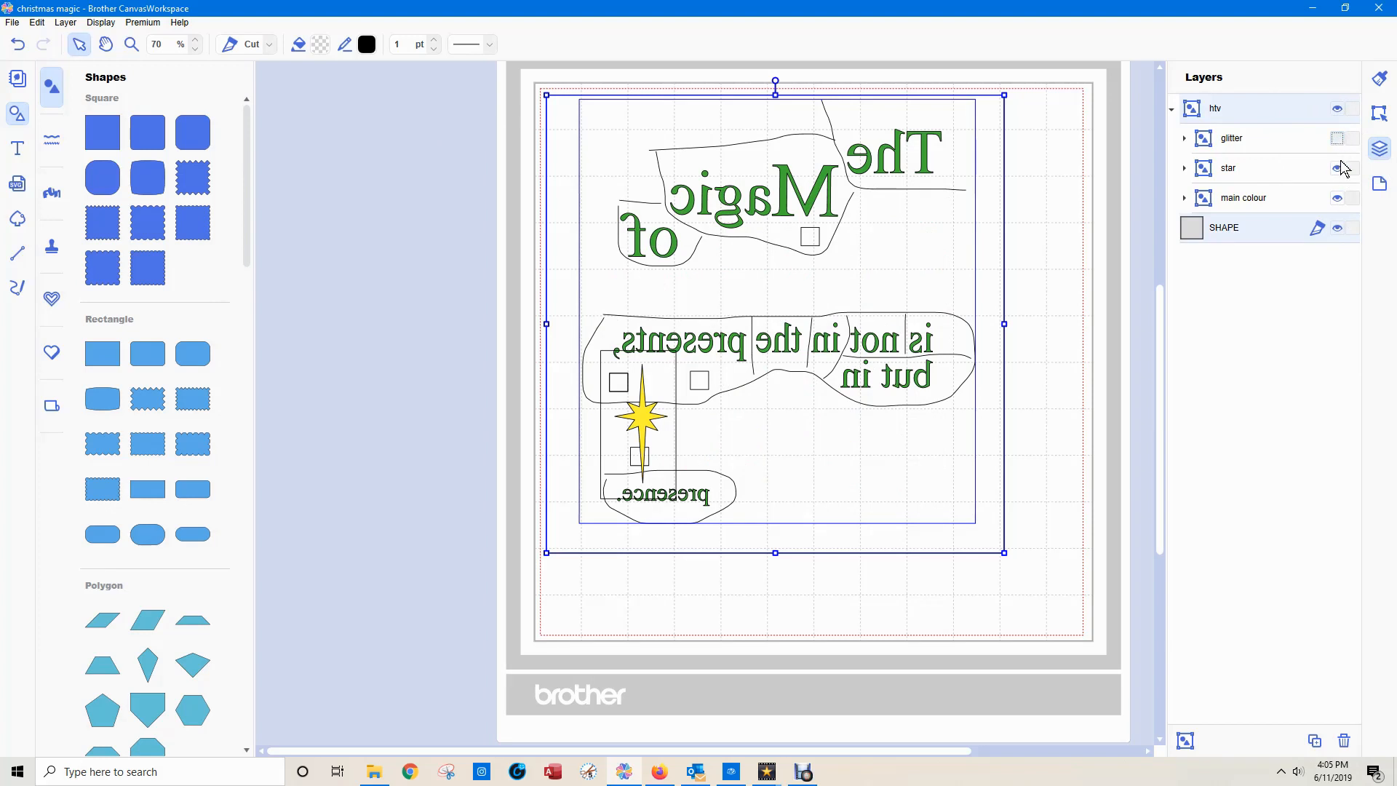
{"action": "left_click", "coordinate": [1337, 168]}
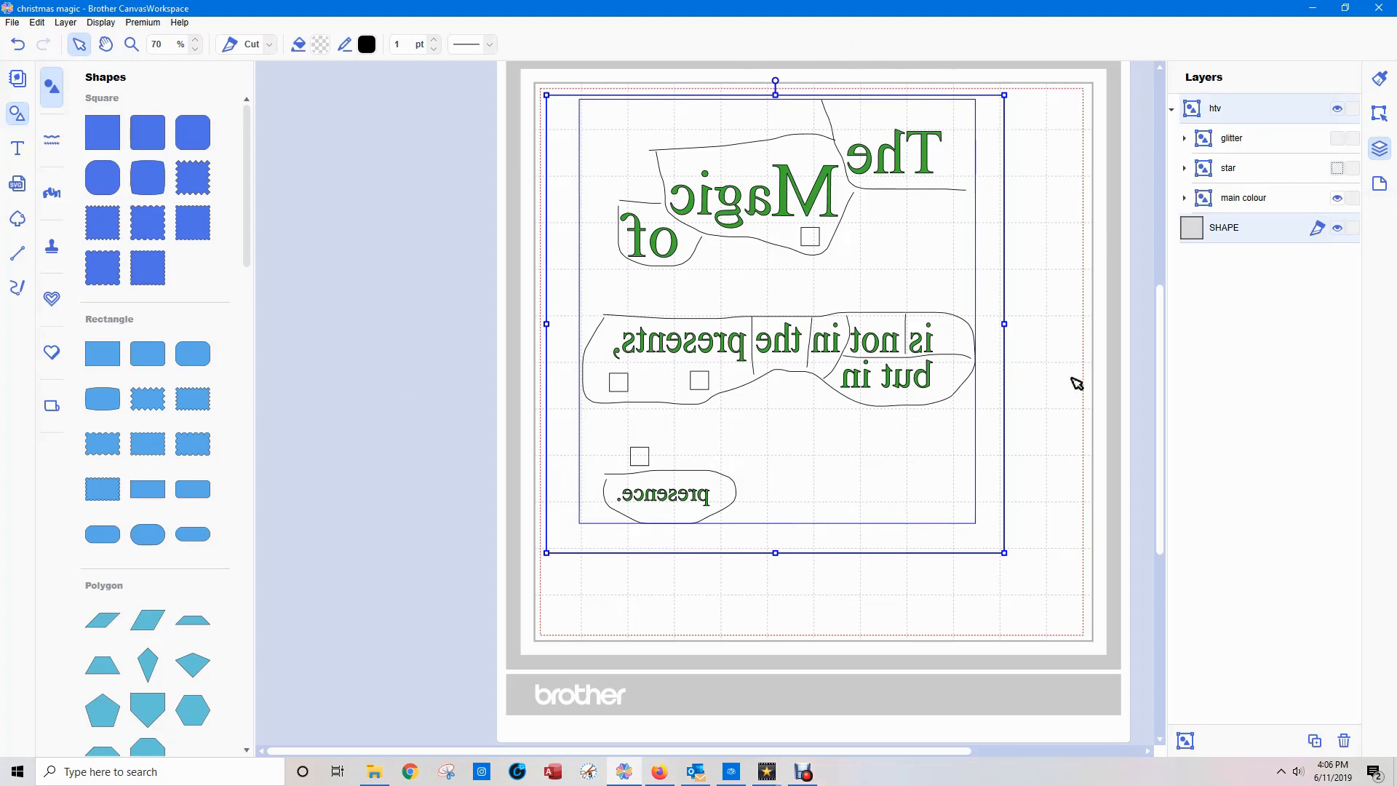
Transfer the visible main colour design with the outer square to the registered machine as an FCM file via the internet.
{"action": "left_click", "coordinate": [7, 23]}
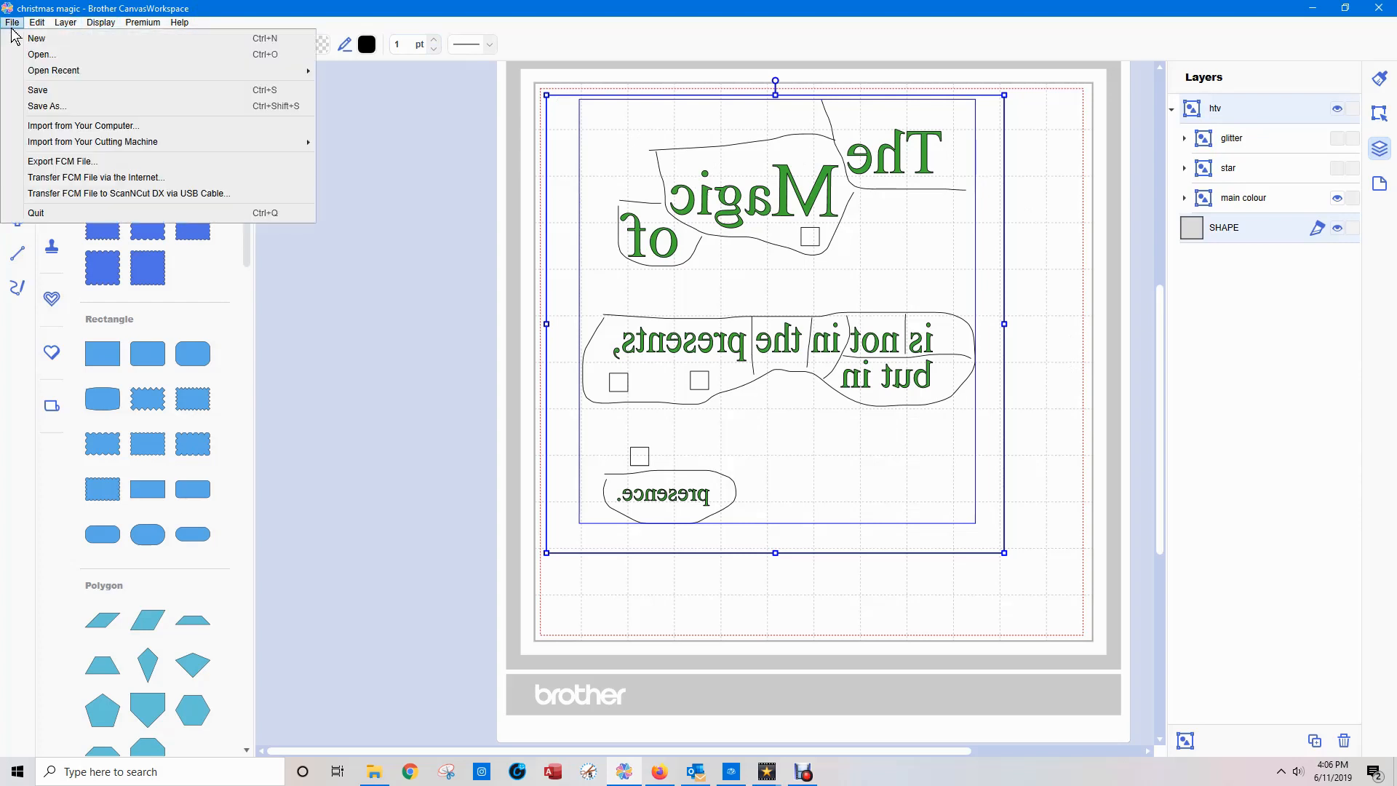
{"action": "left_click", "coordinate": [44, 176]}
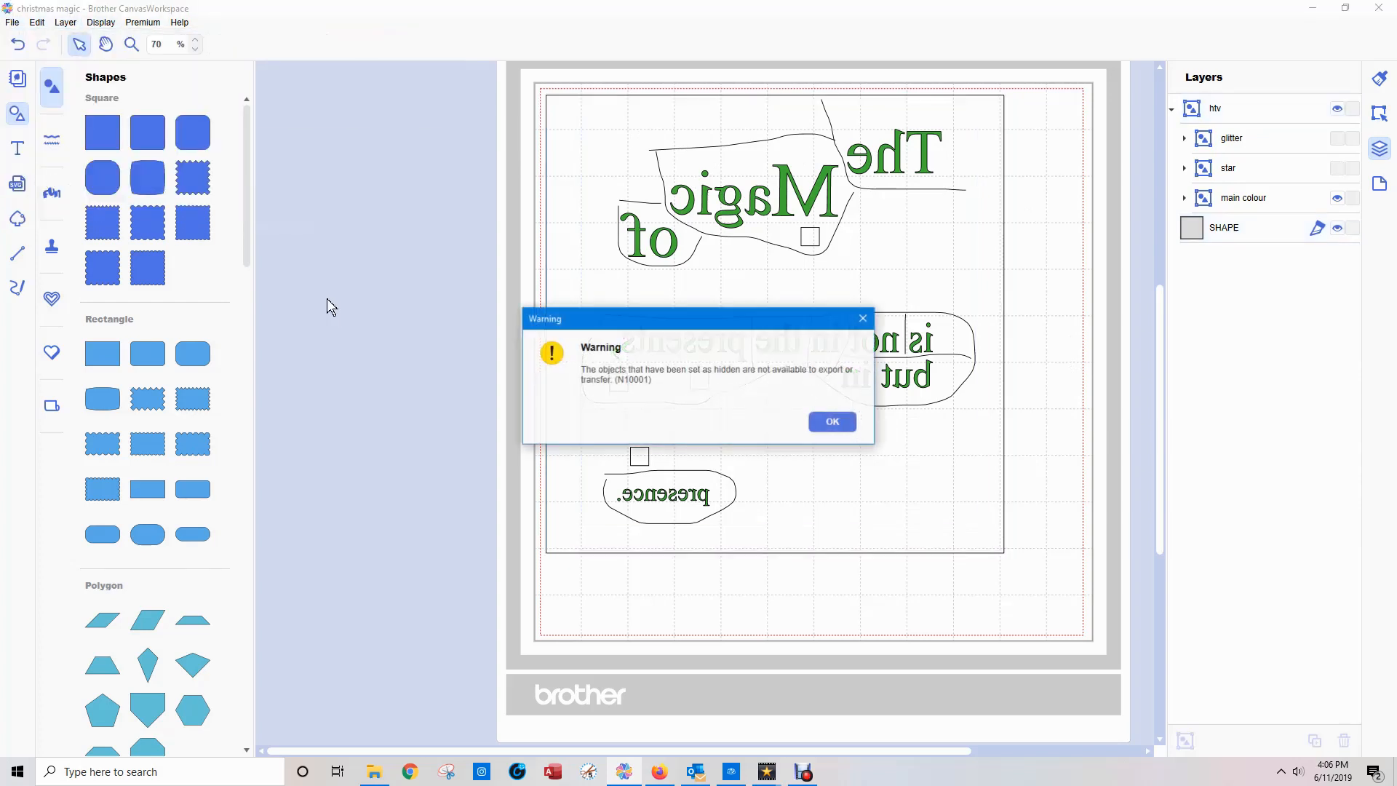
{"action": "left_click", "coordinate": [848, 422]}
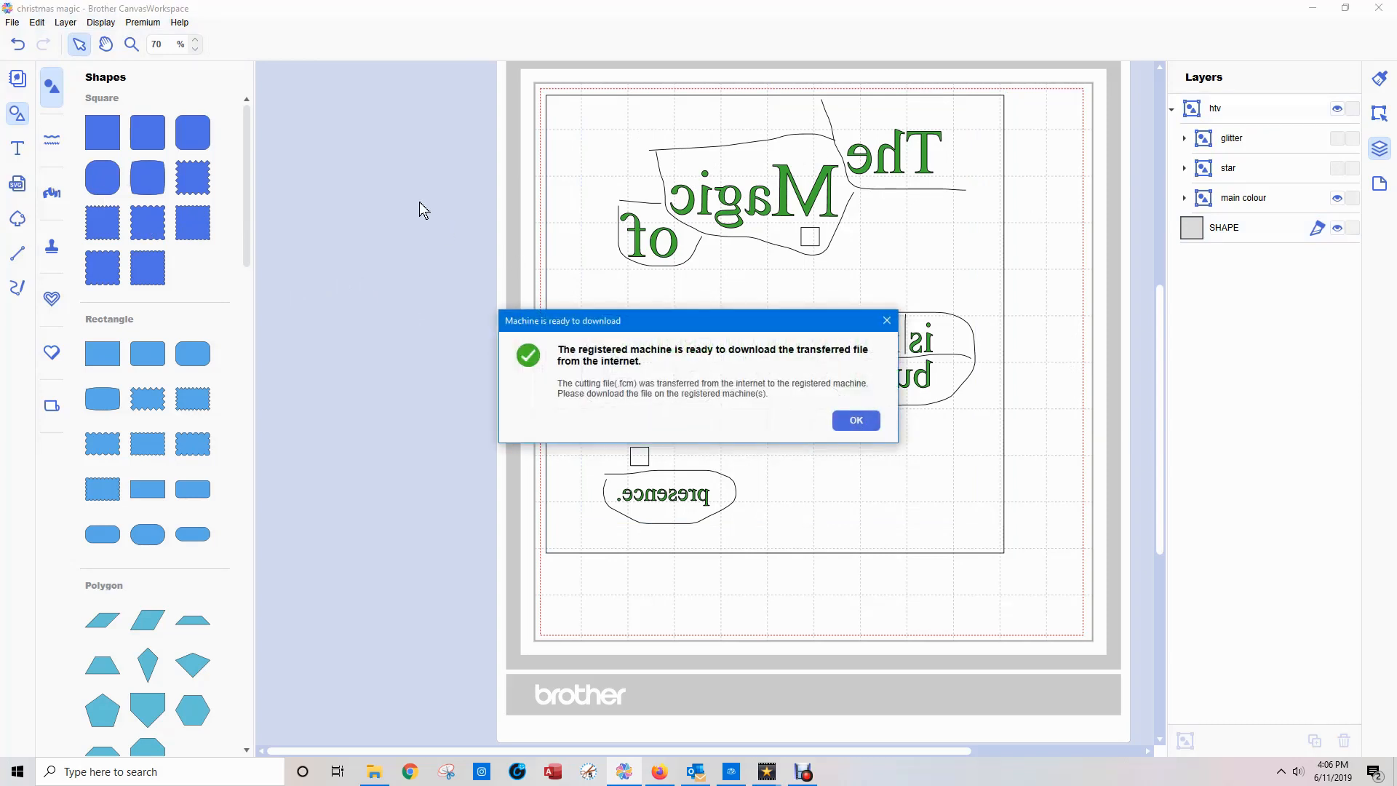
{"action": "left_click", "coordinate": [869, 429]}
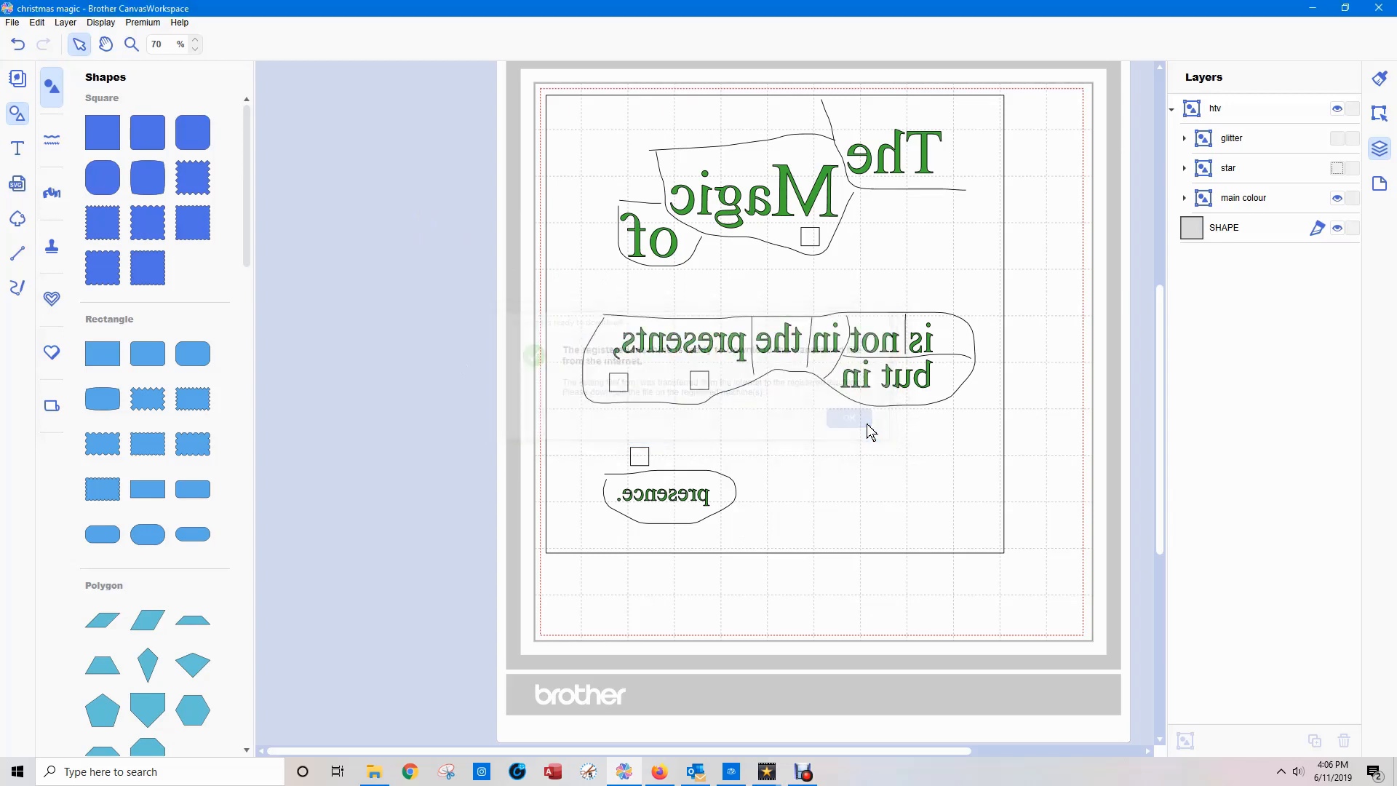